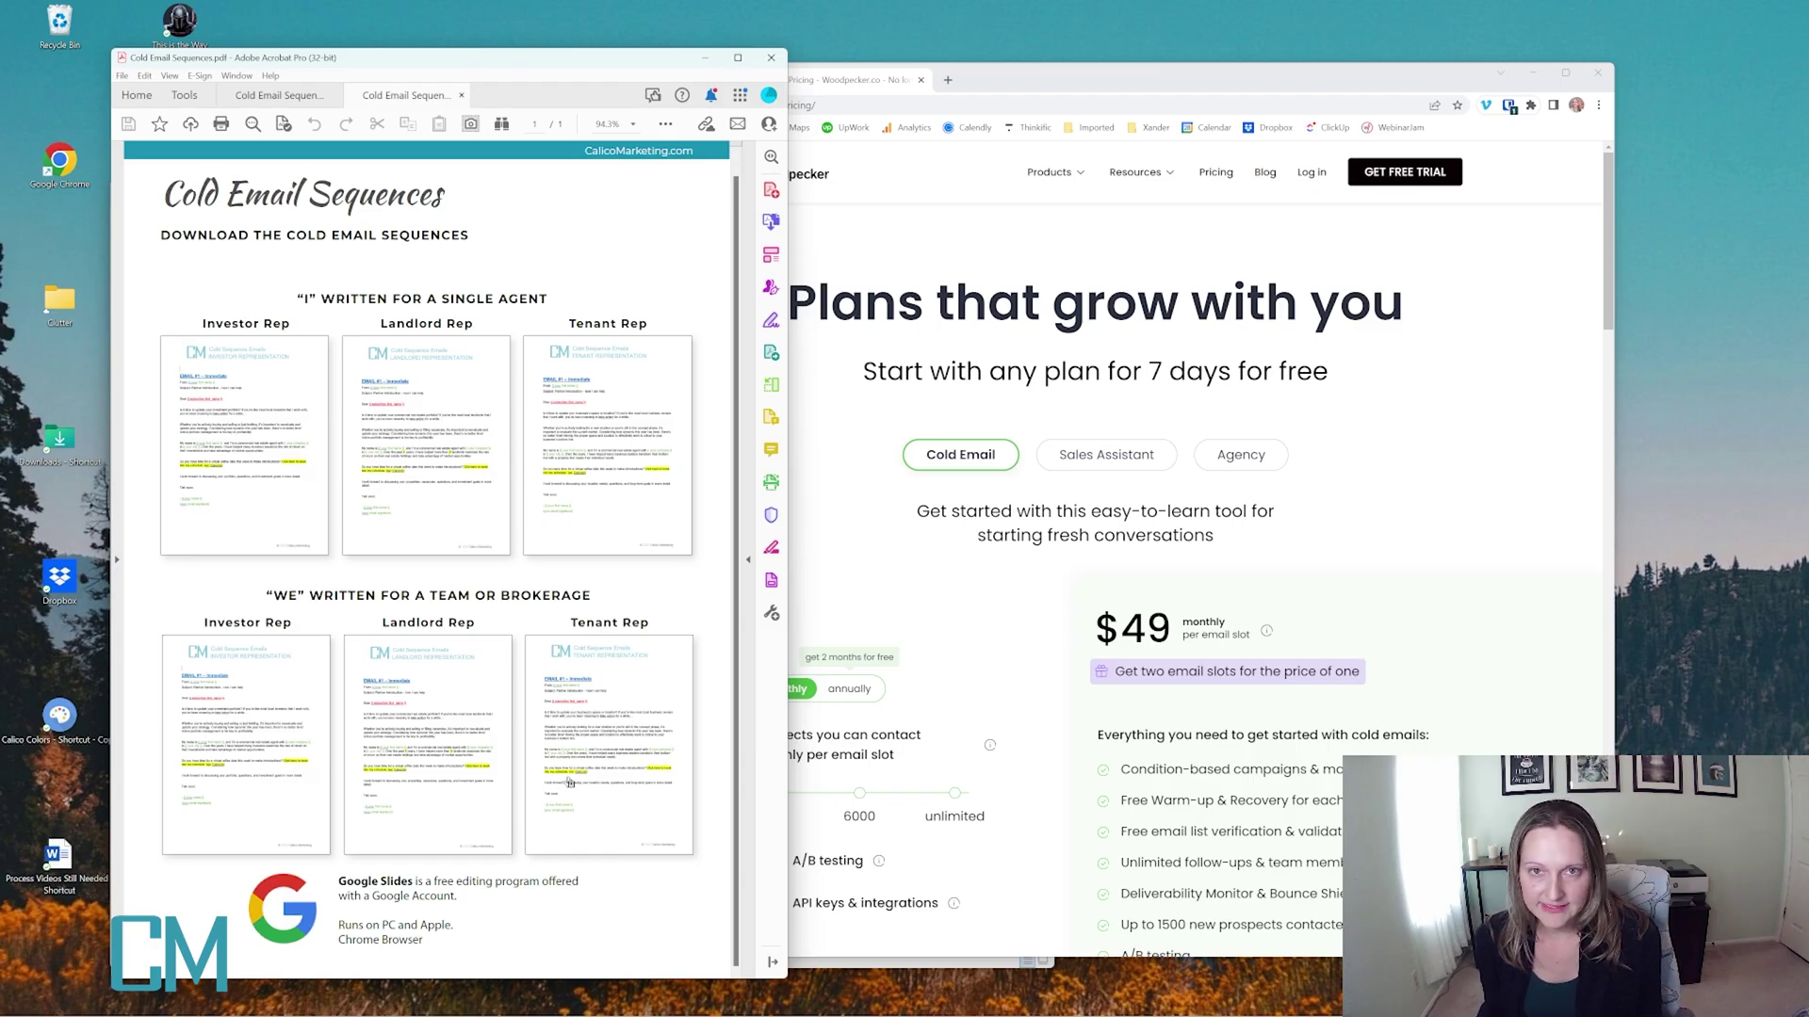
Open the single-agent Investor Rep cold email template from the Cold Email Sequences PDF and look over its first email
click(263, 389)
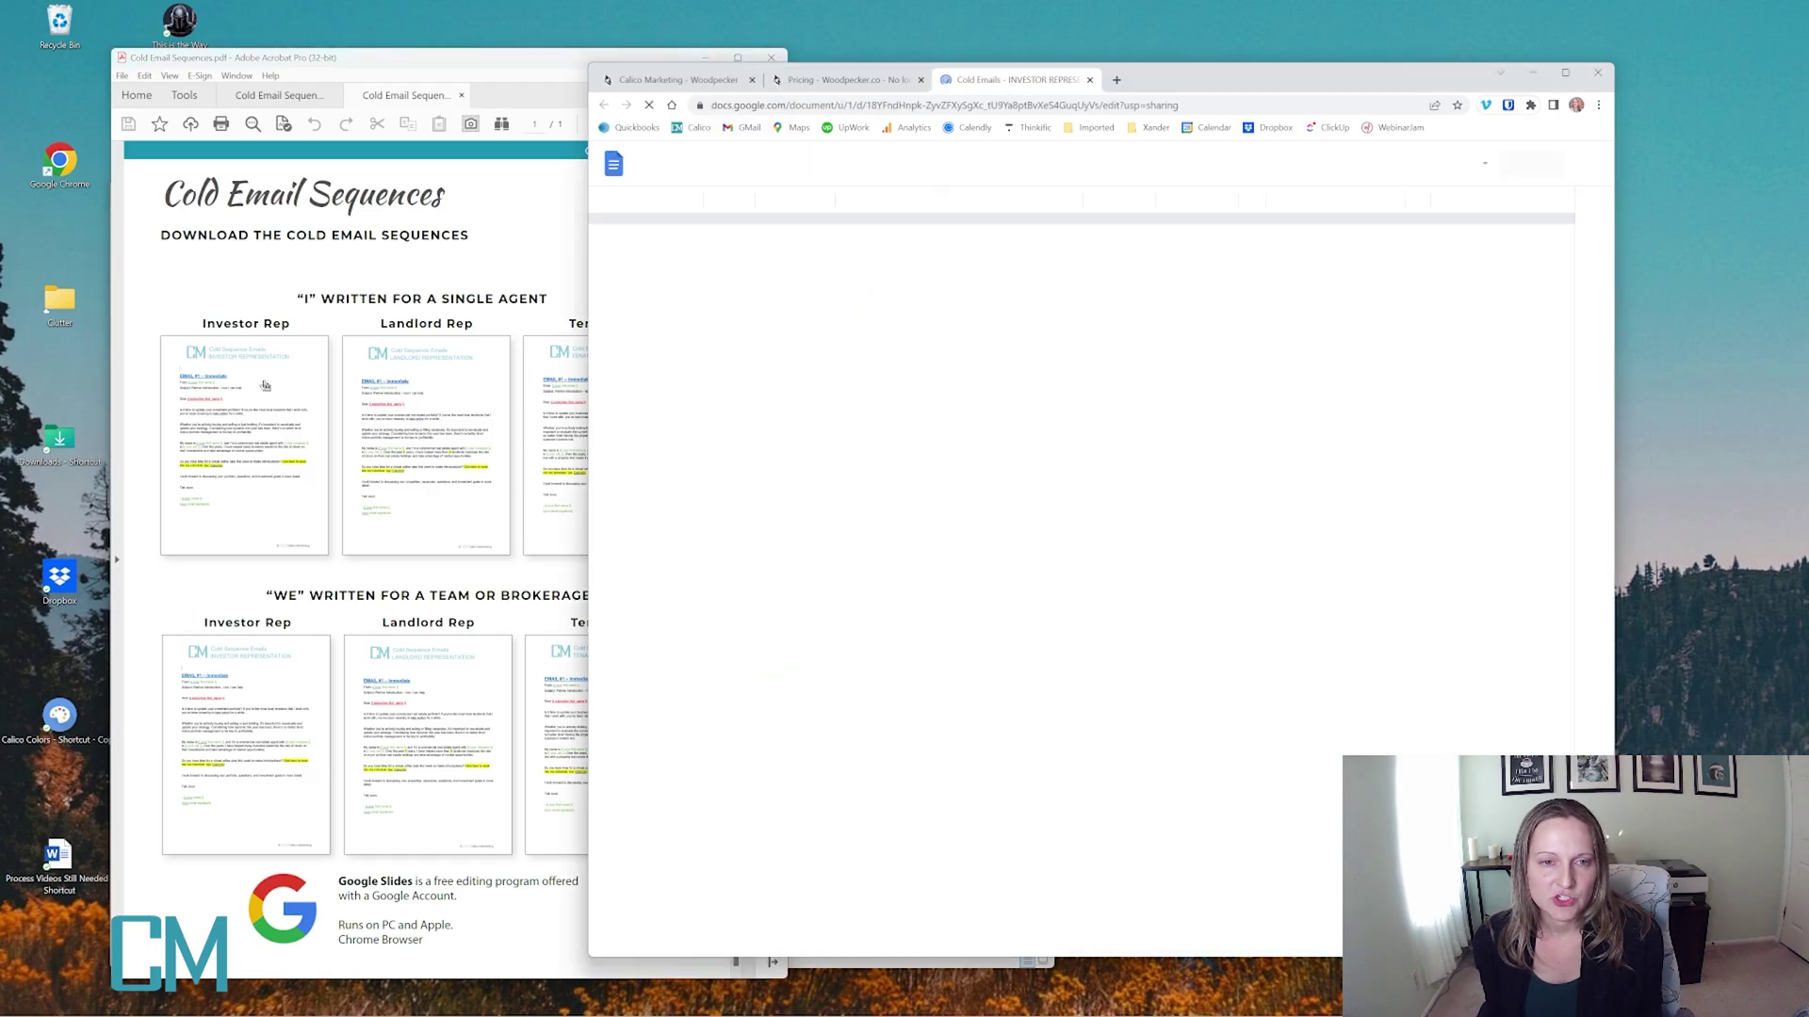
drag(1195, 75, 1276, 72)
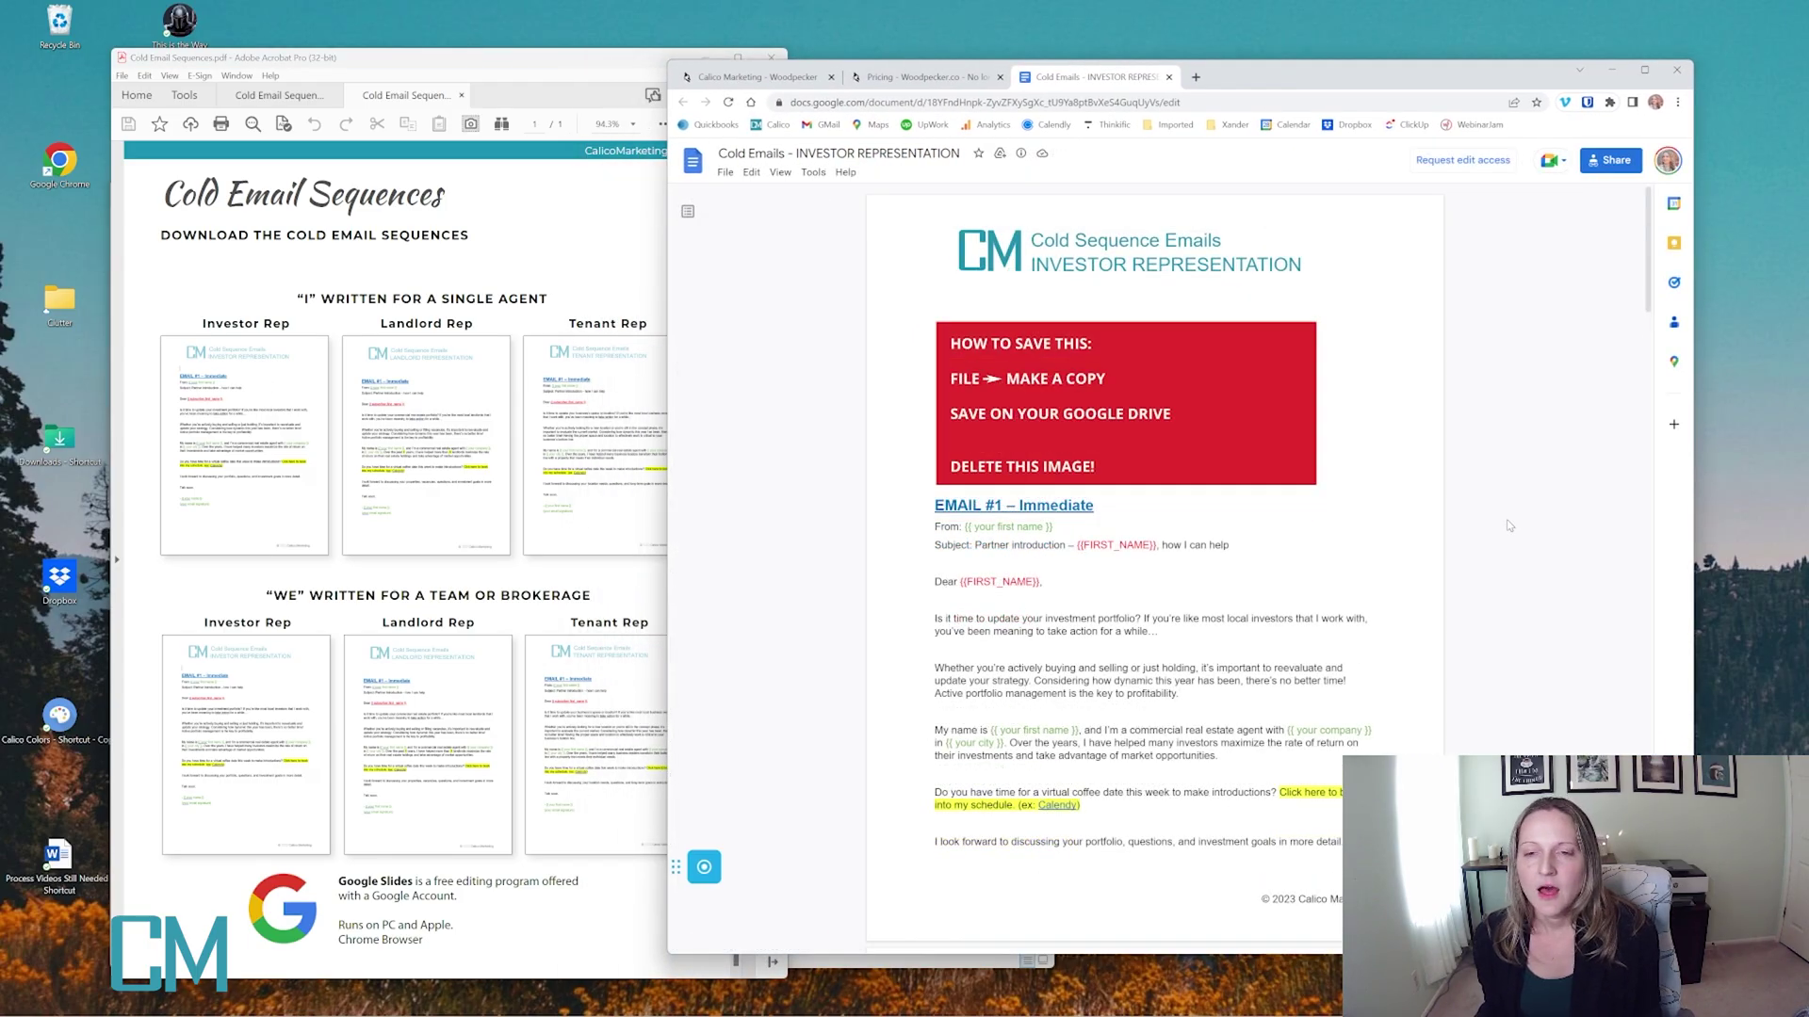
drag(1143, 561, 1158, 646)
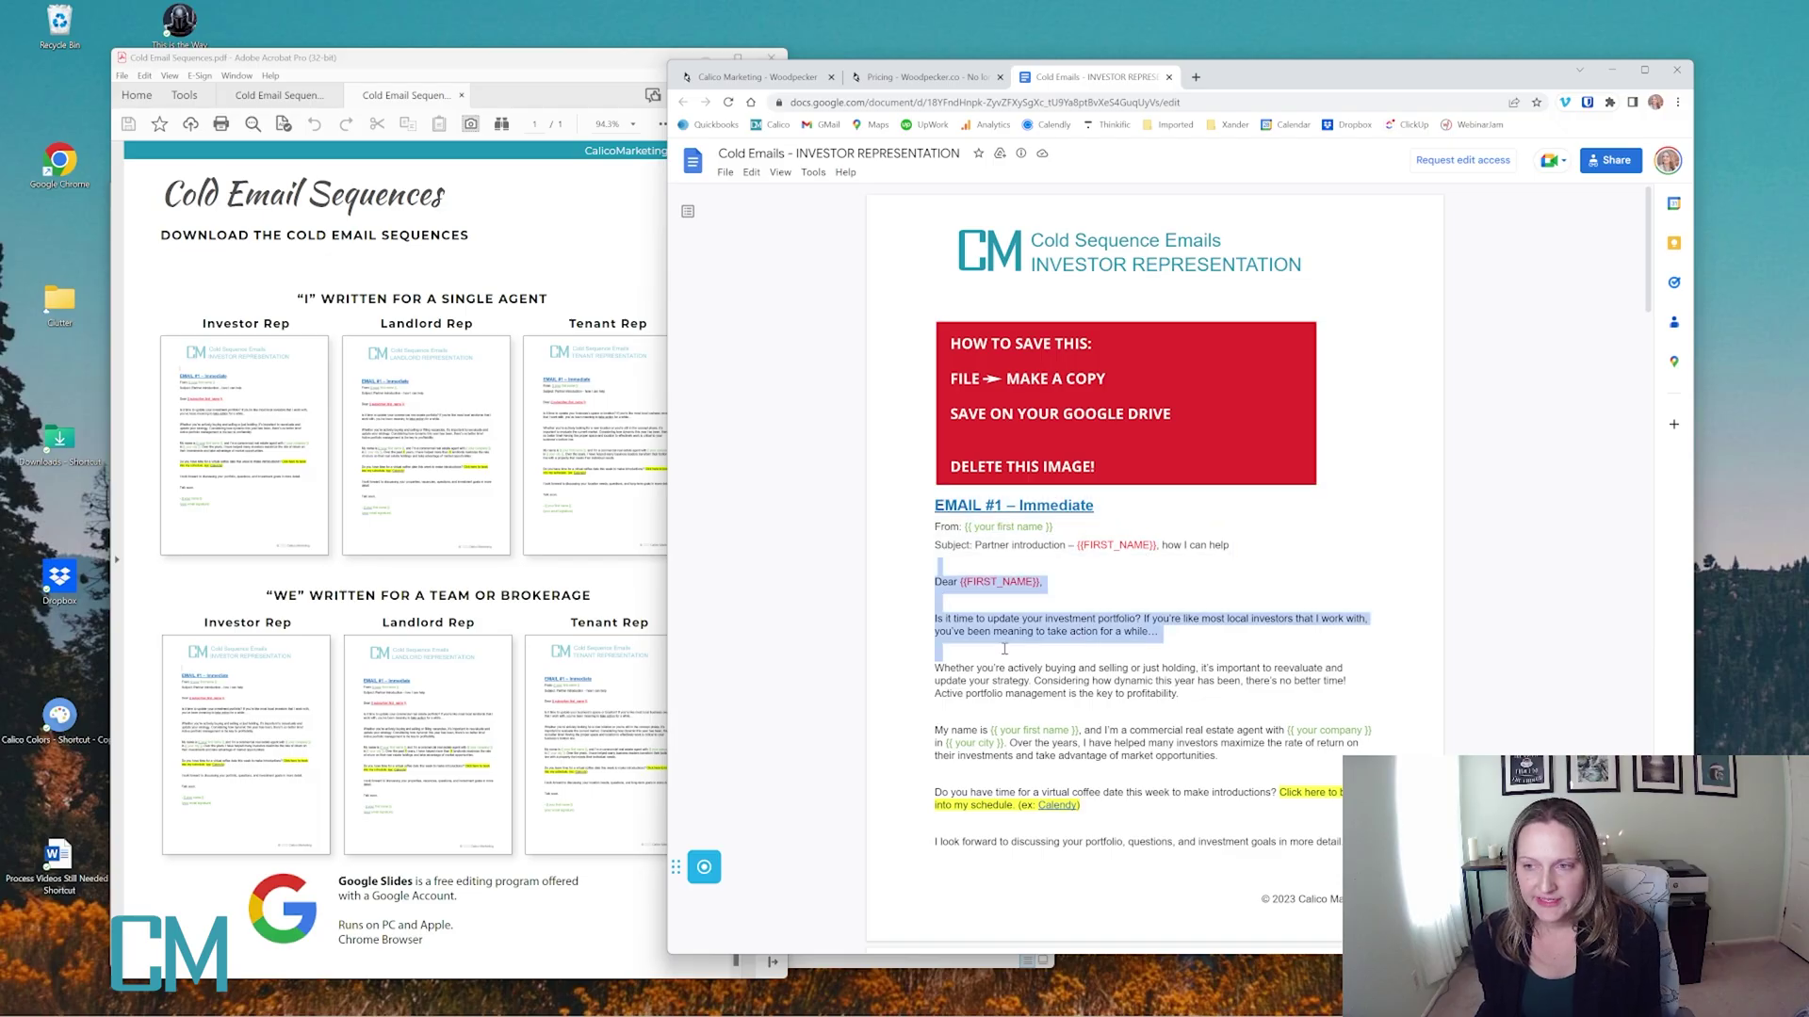
click(1158, 639)
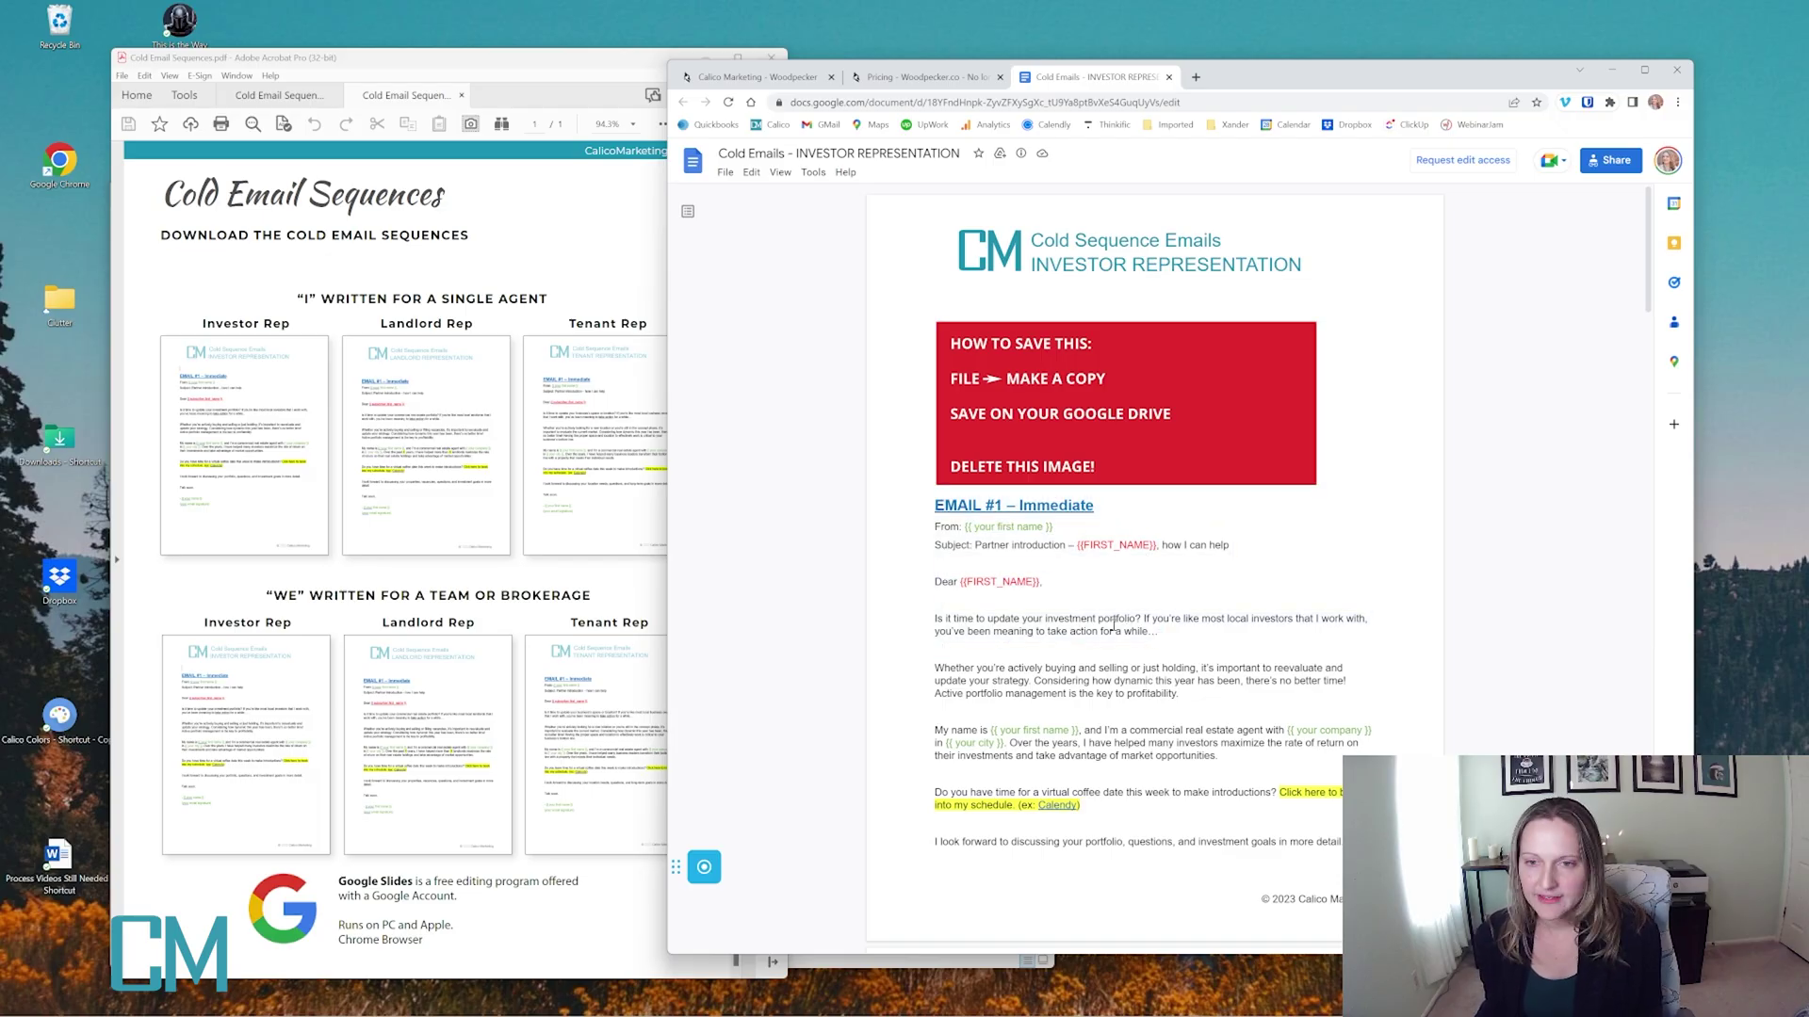
Download the investor representation email template as a Microsoft Word document
click(724, 172)
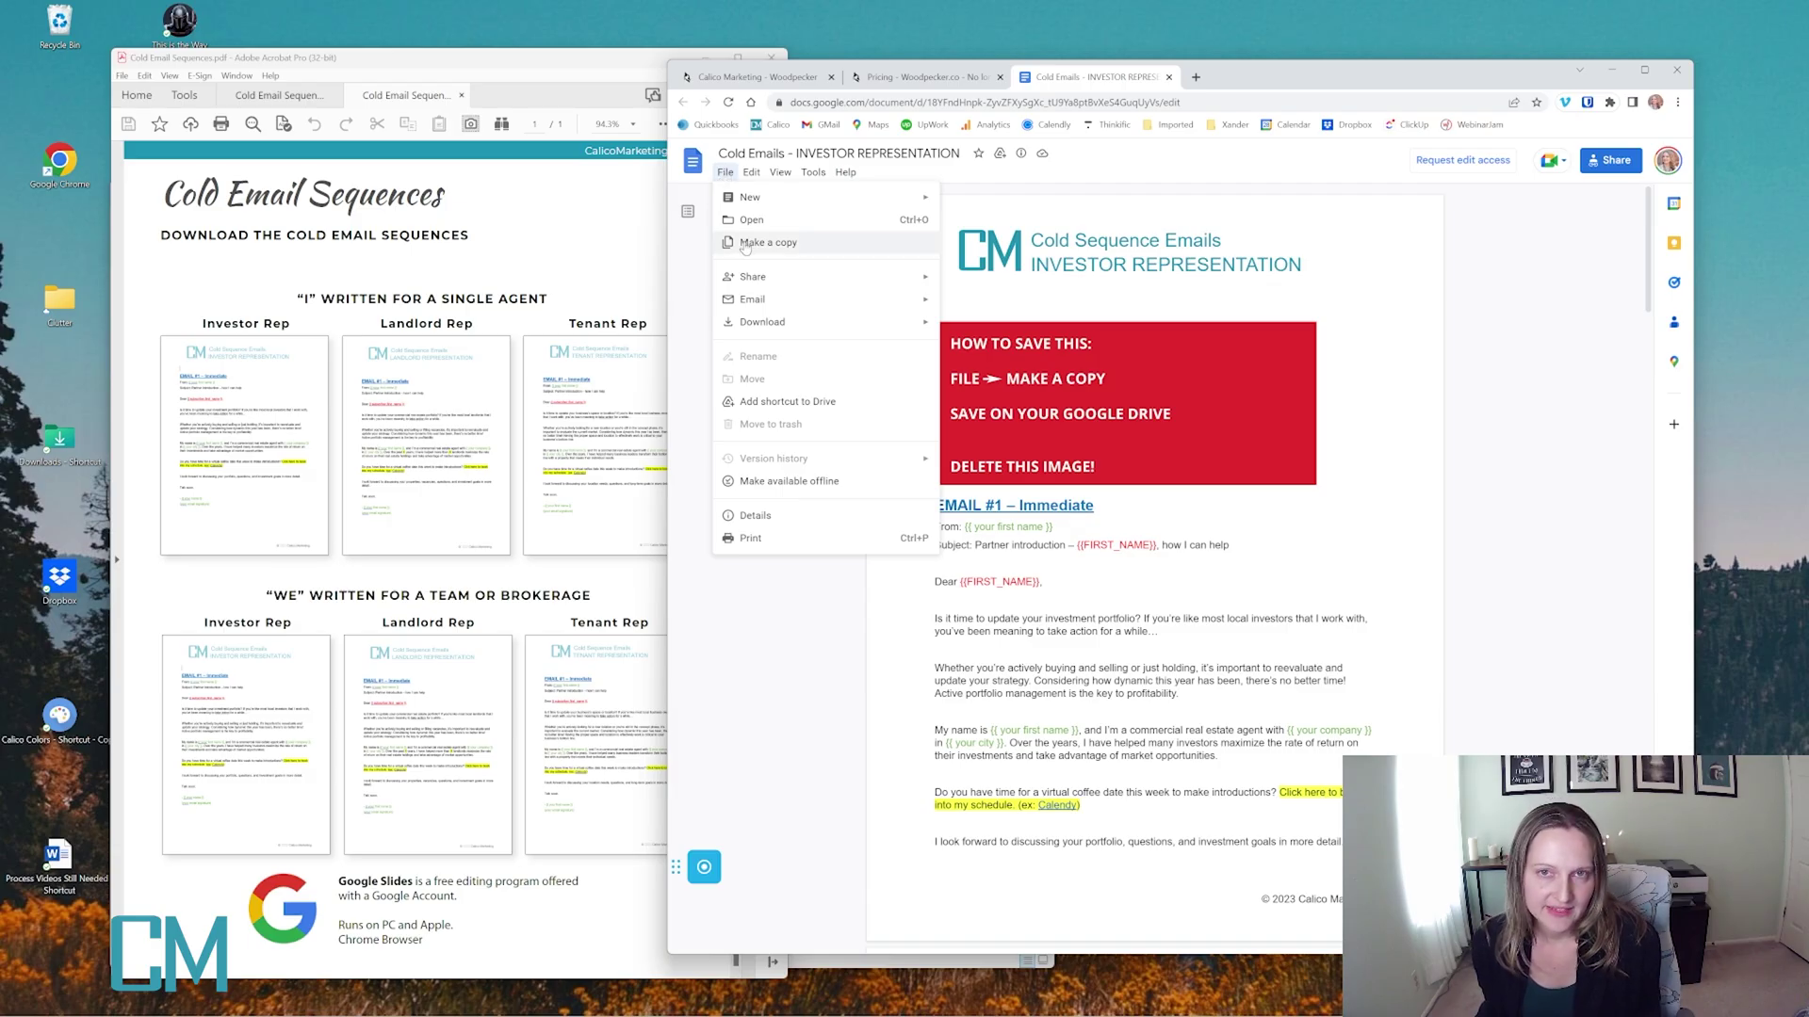
mouse_move(801, 329)
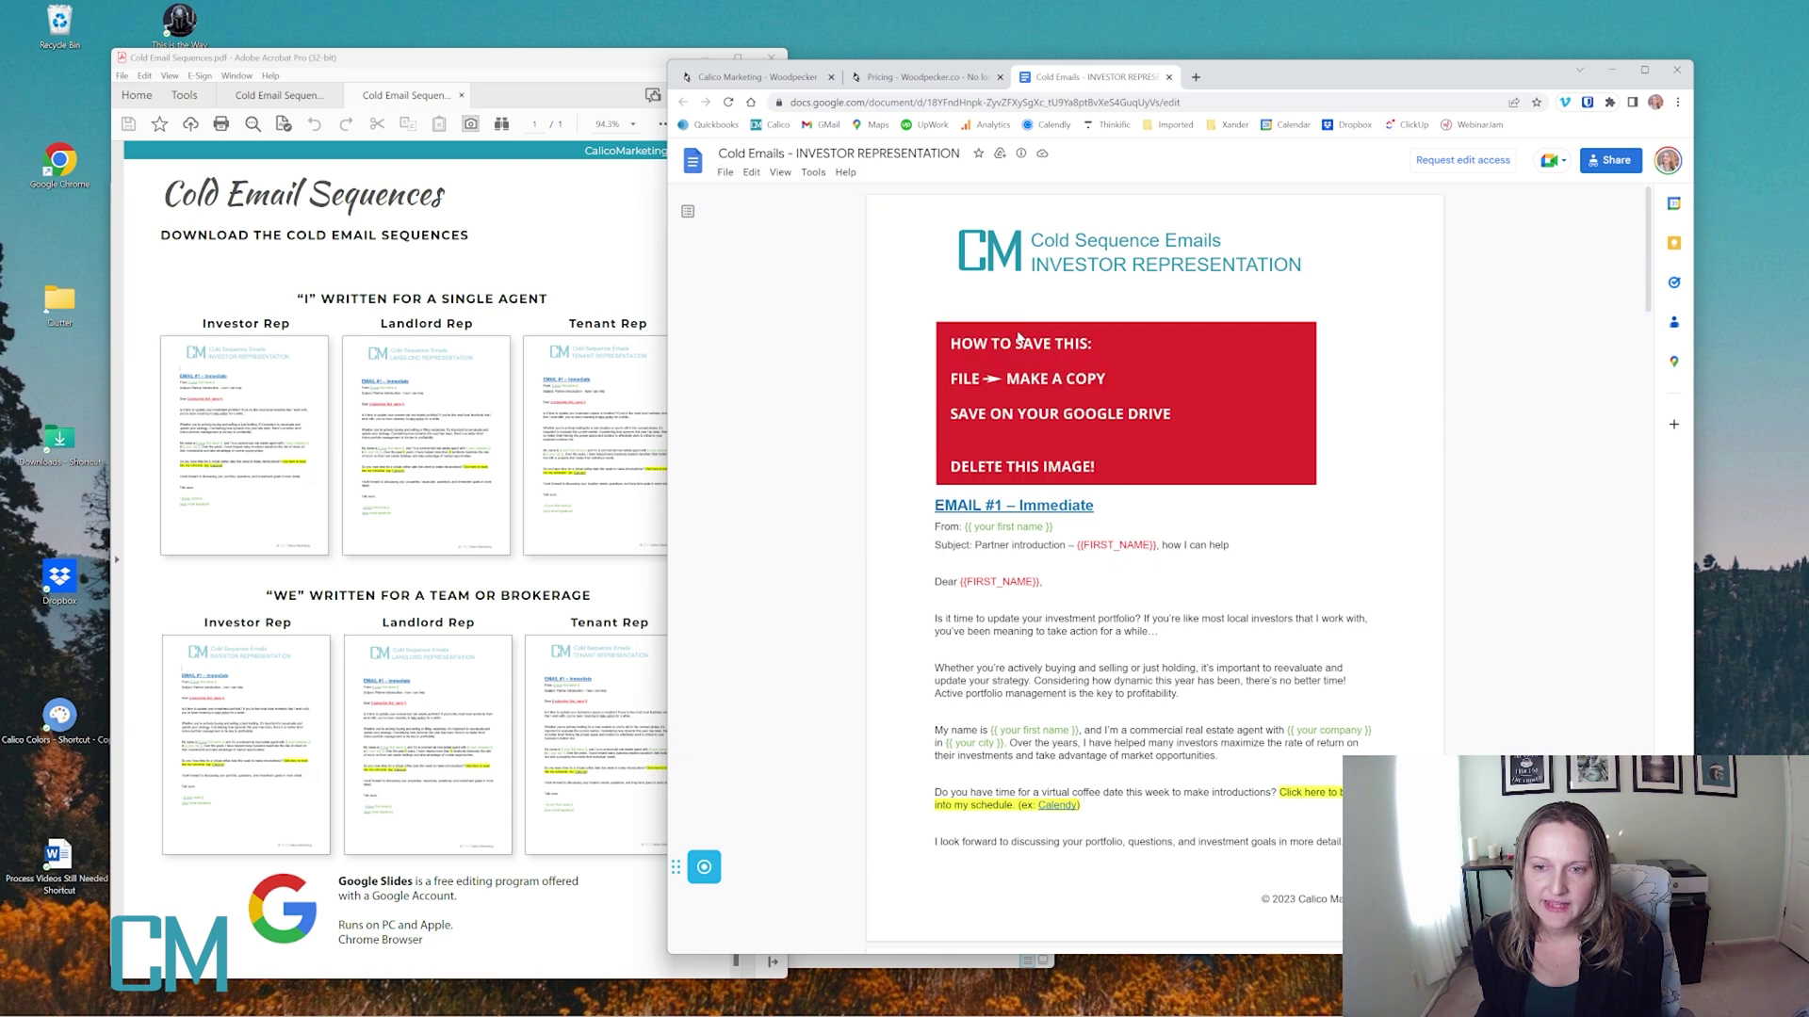
click(1002, 327)
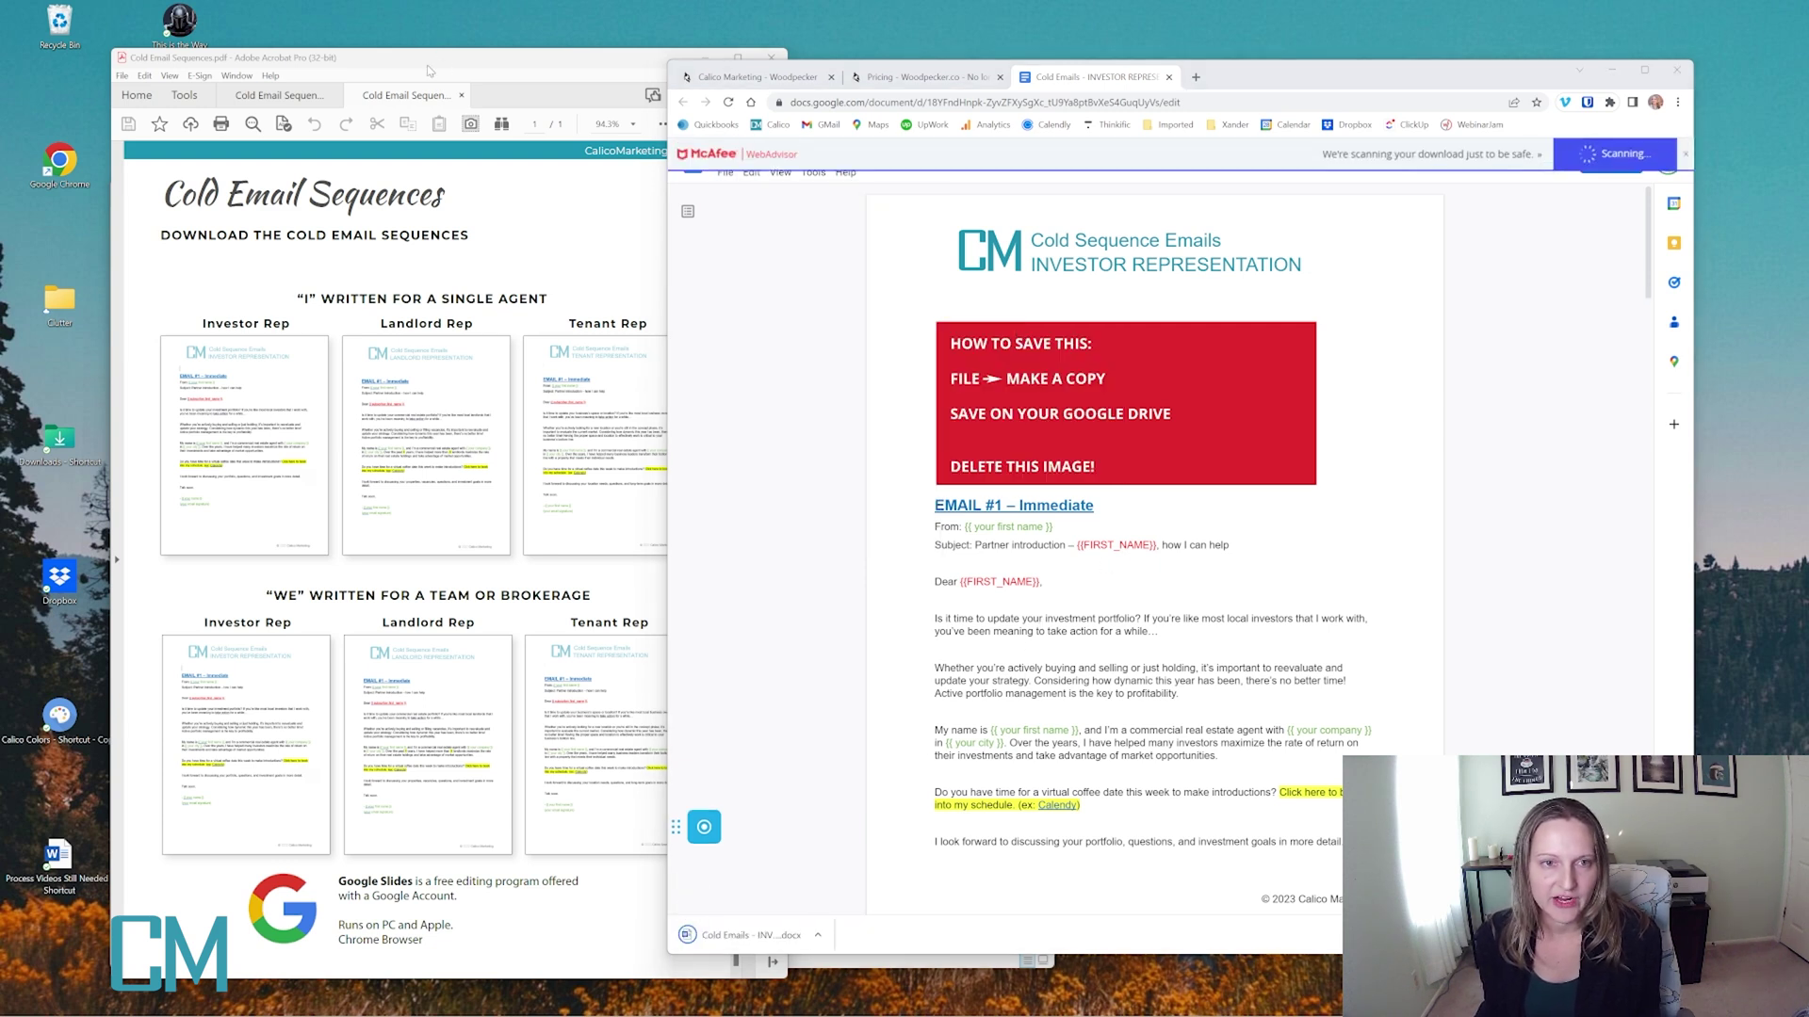
Minimize the PDF and put the downloaded investor representation Word document into the Automate Cold Calls folder
click(596, 66)
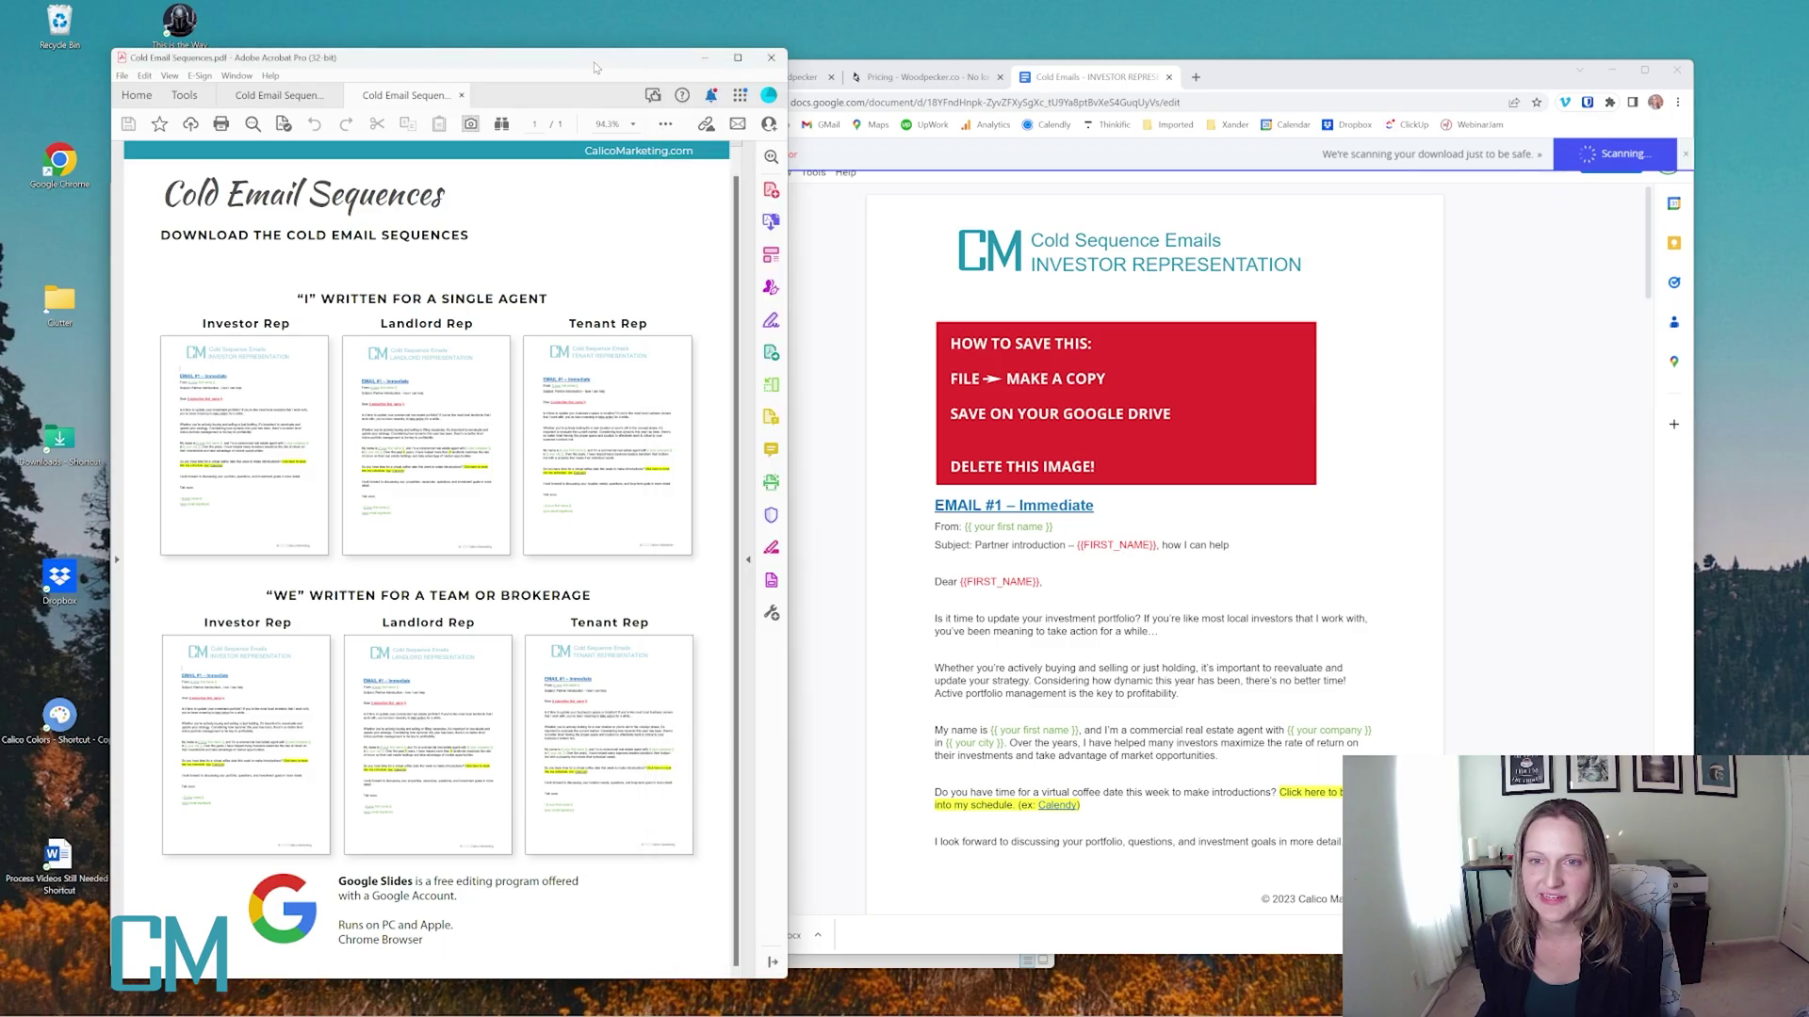
click(704, 57)
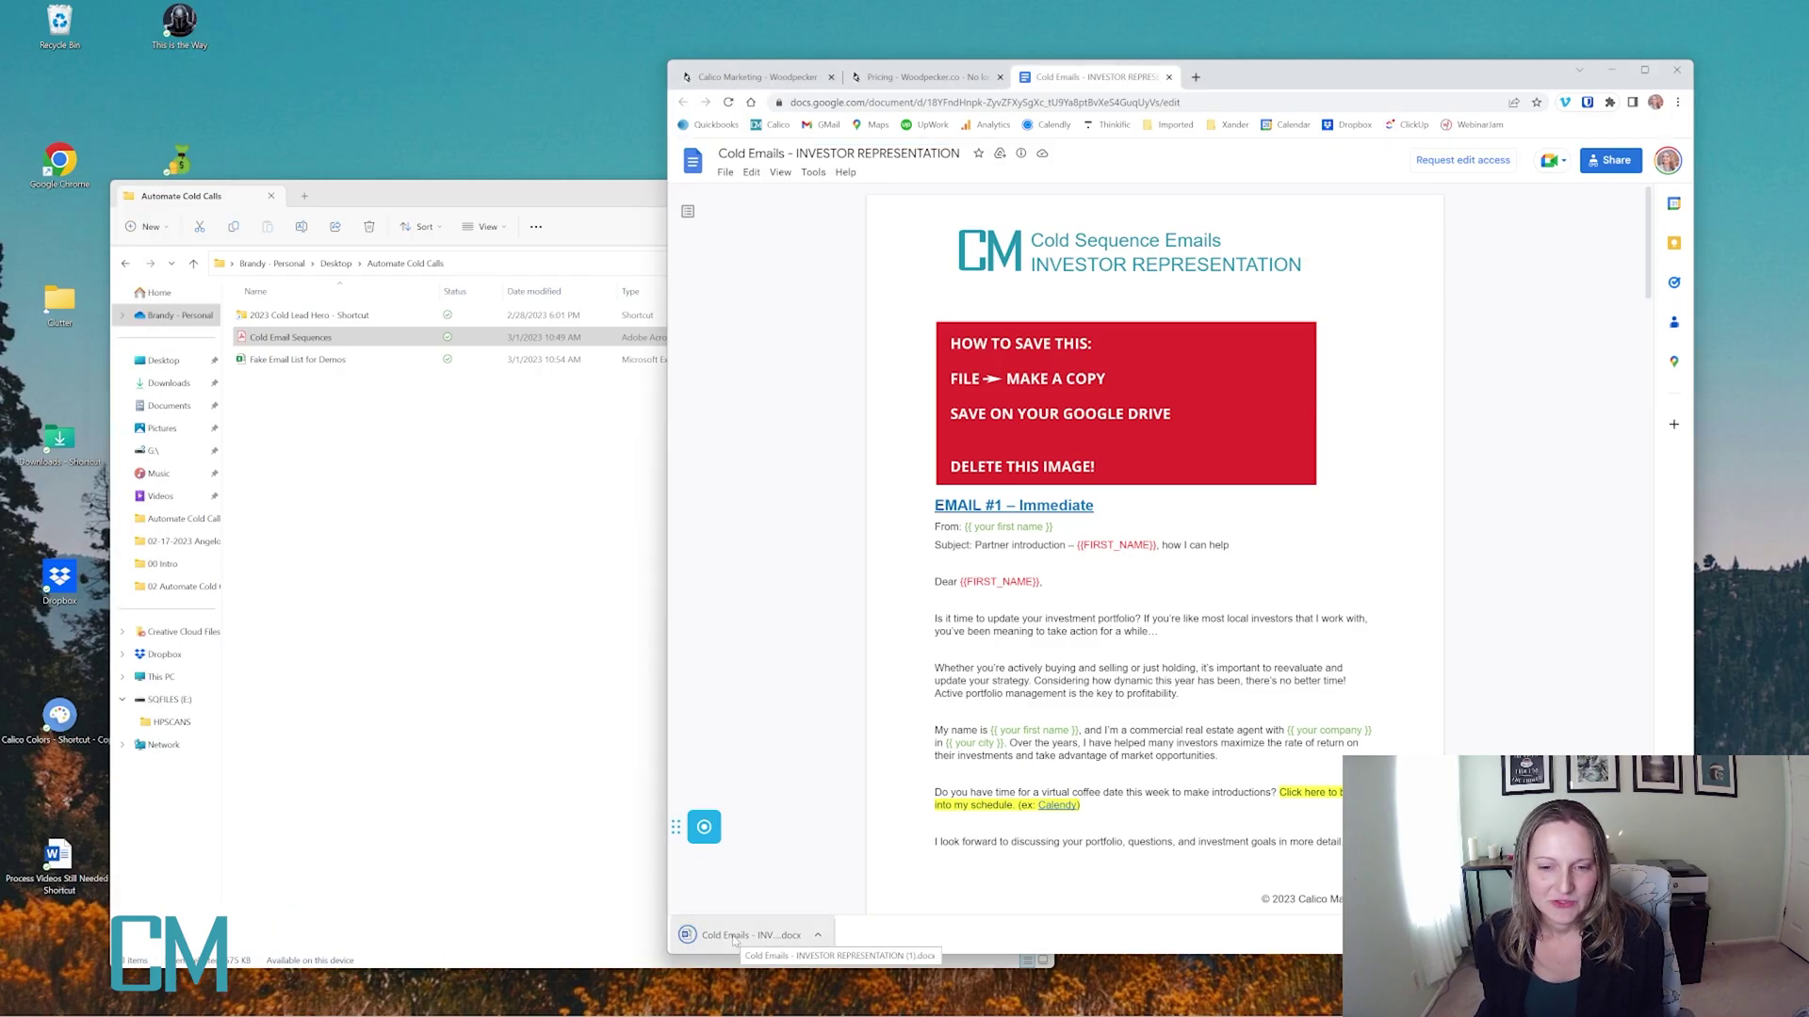
drag(734, 939, 340, 496)
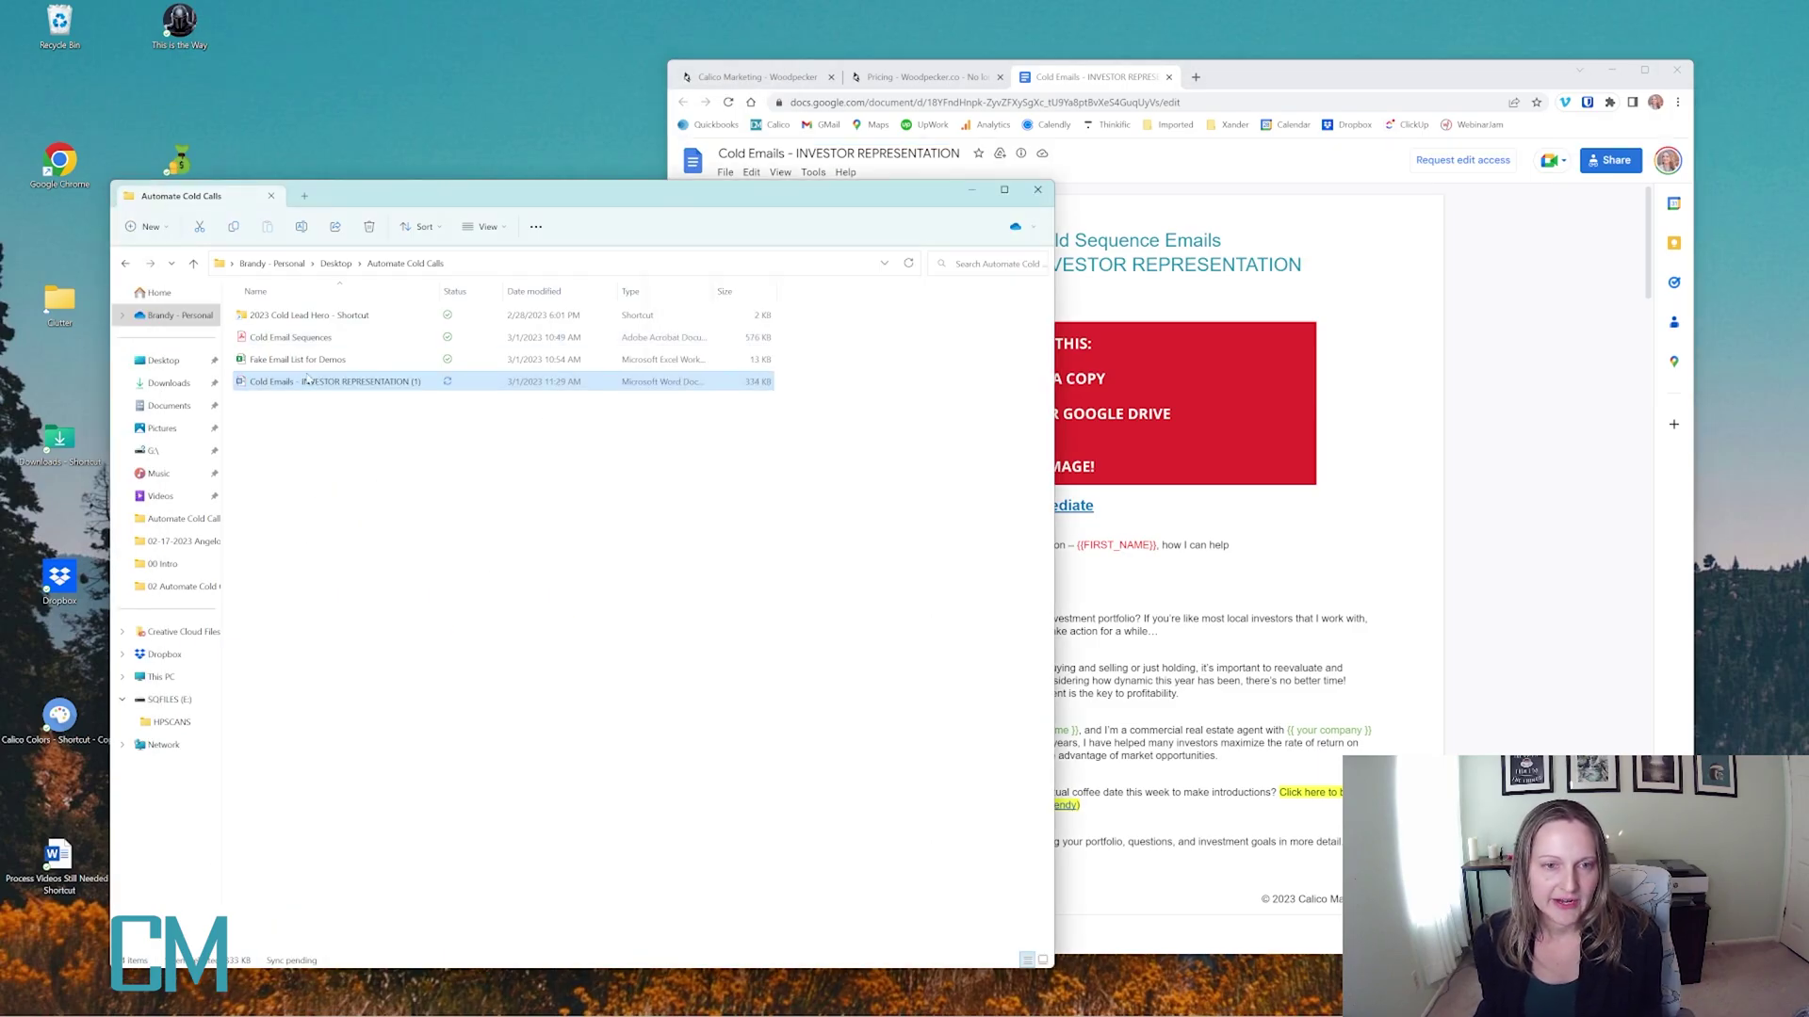
Open the investor representation document in Word and delete the red how-to-save image above Email #1
double_click(282, 382)
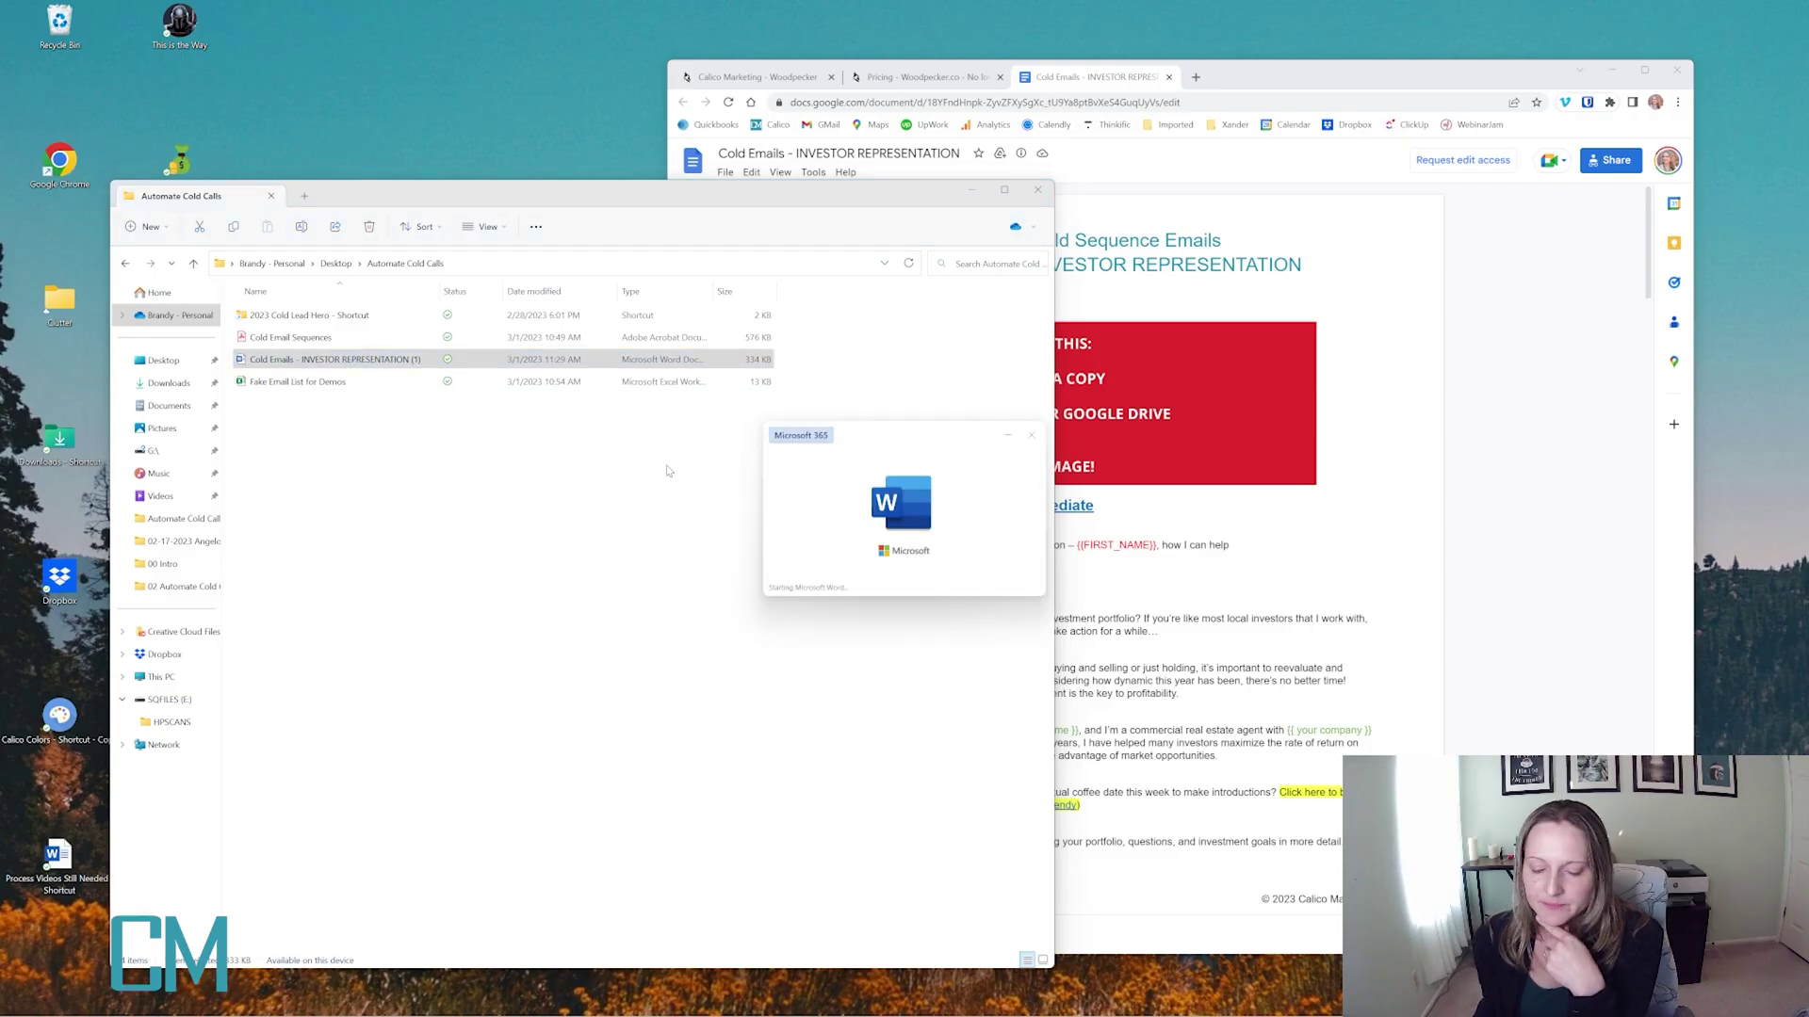
drag(358, 57, 973, 92)
click(880, 453)
key(Delete)
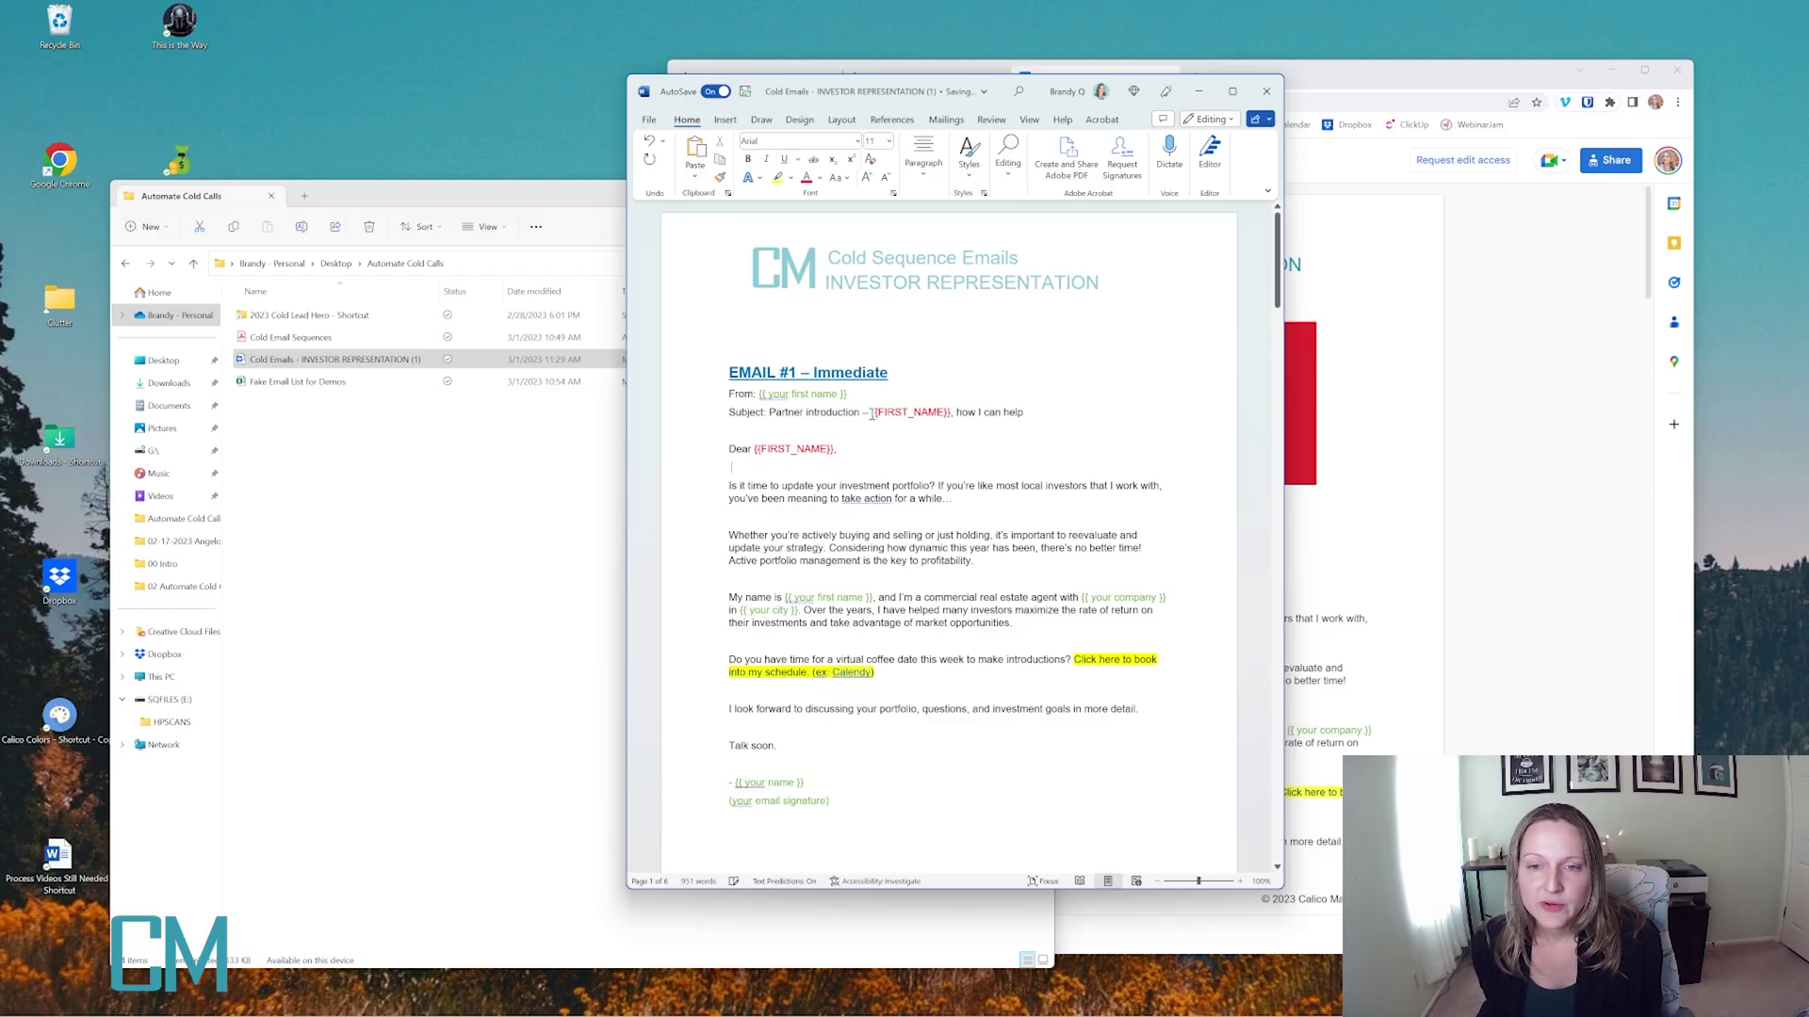
drag(872, 412, 952, 412)
click(953, 429)
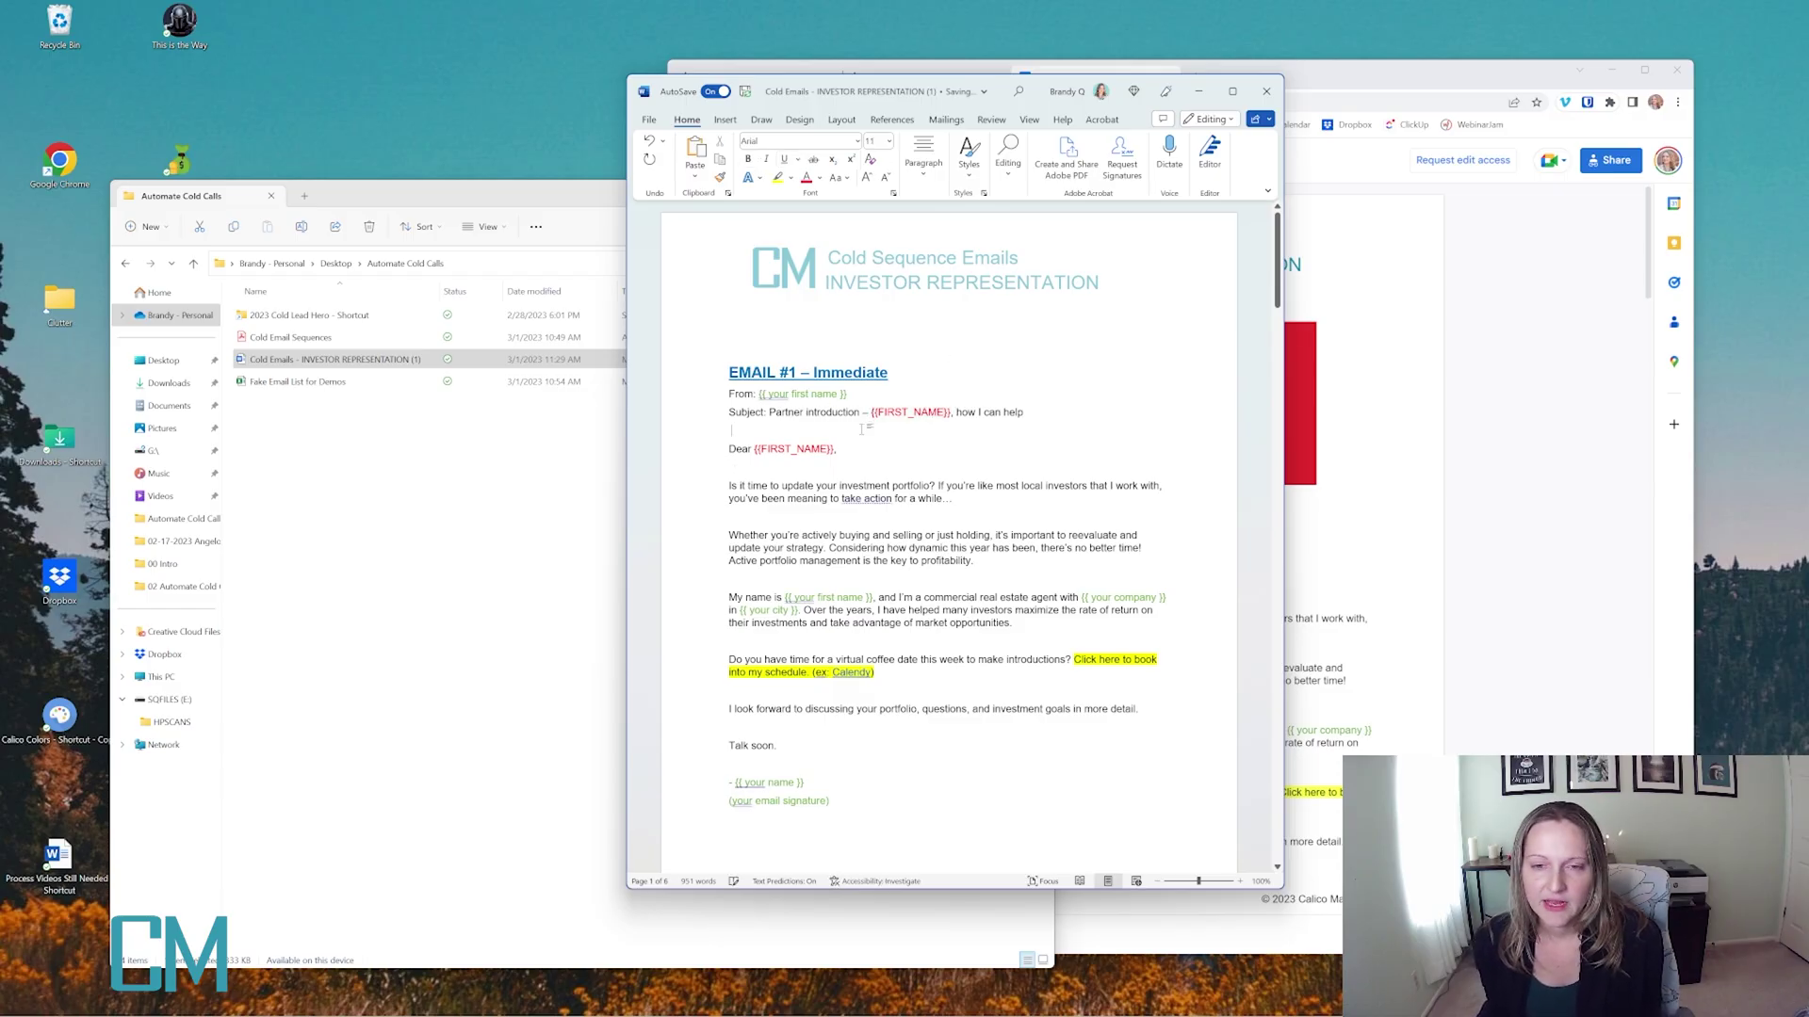
Reposition the Word window and close the Google Docs template in Chrome, leaving the Woodpecker pricing page open
drag(926, 91, 769, 74)
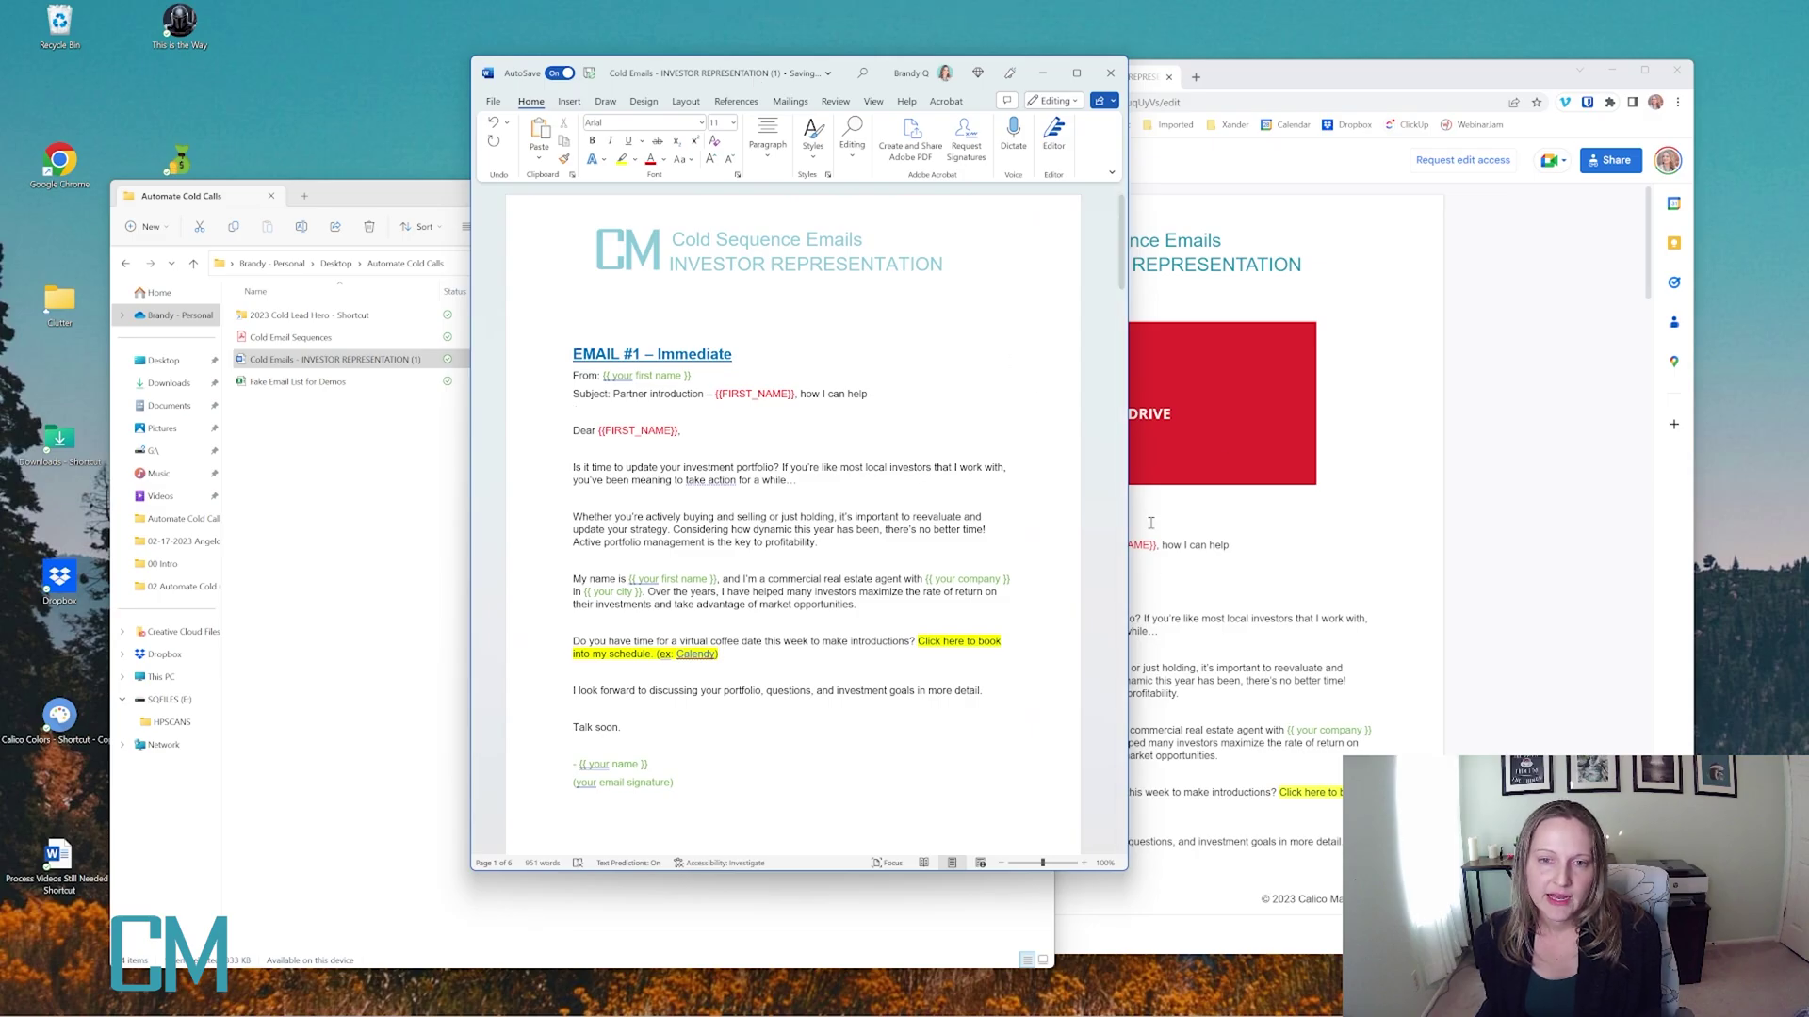
click(1199, 83)
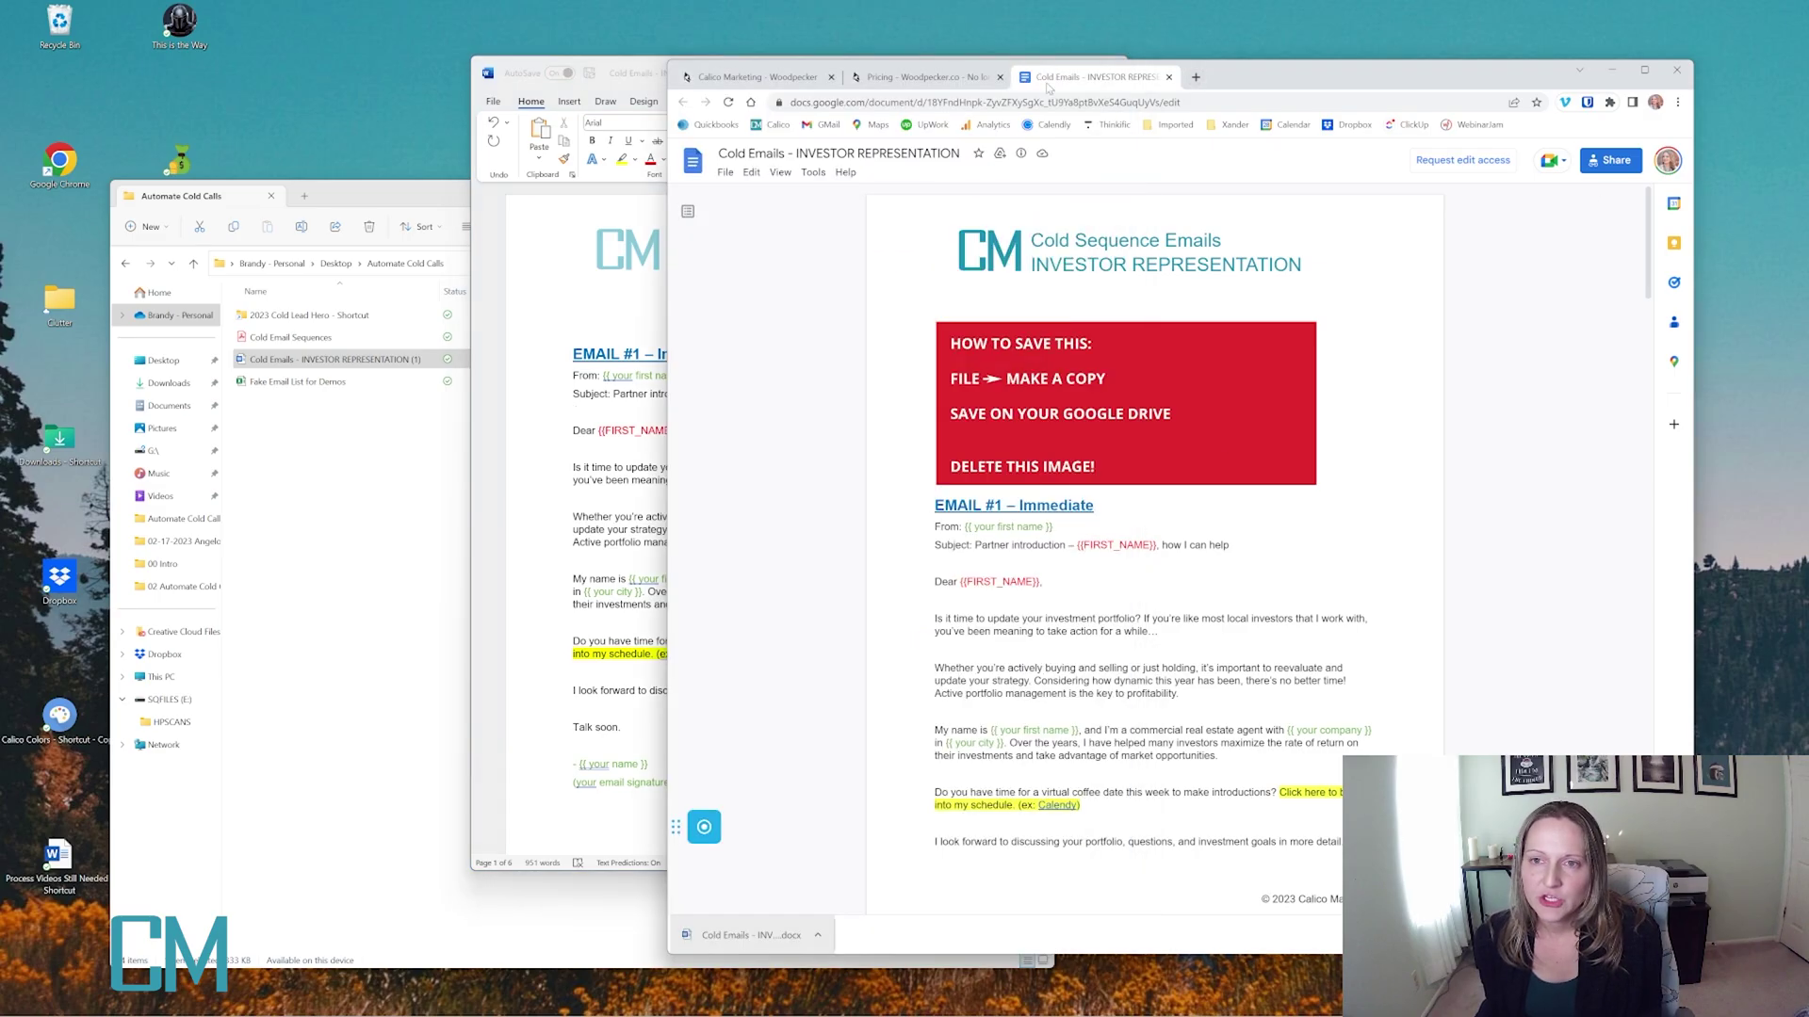
click(923, 77)
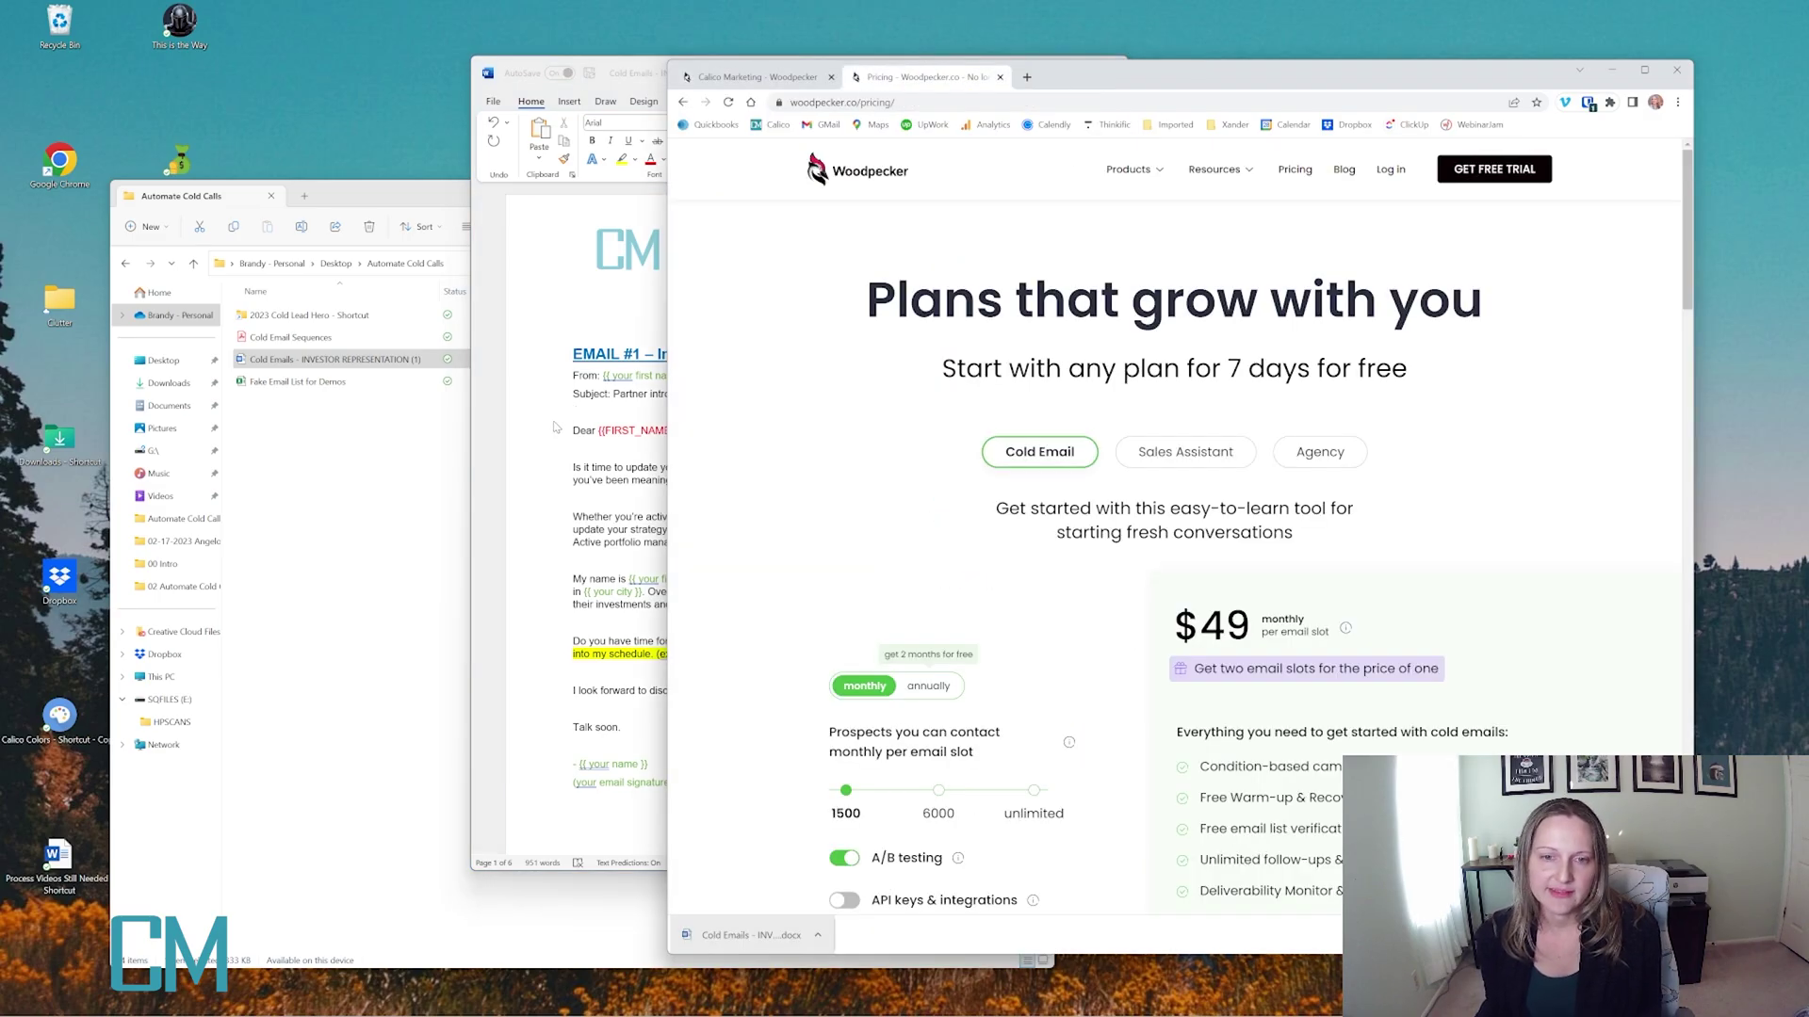
Switch to Word and examine the Email #1 subject line and its {{FIRST_NAME}} merge field
click(646, 466)
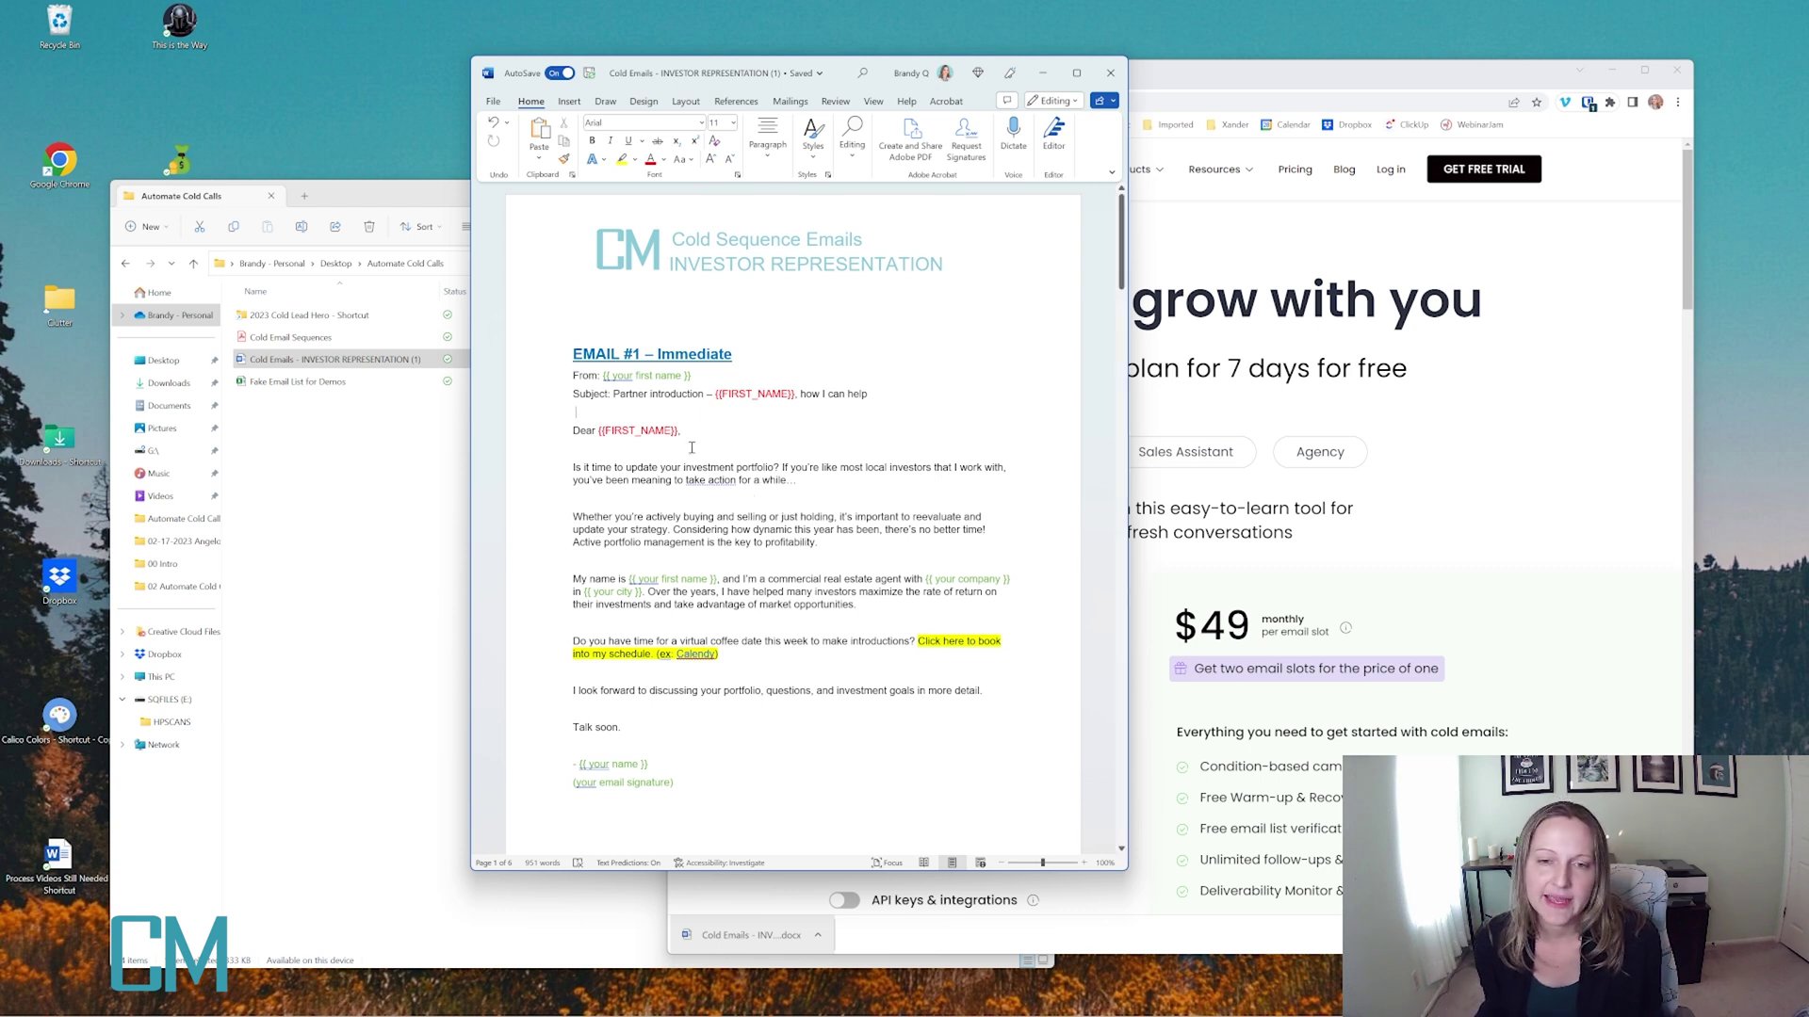
drag(613, 393, 815, 399)
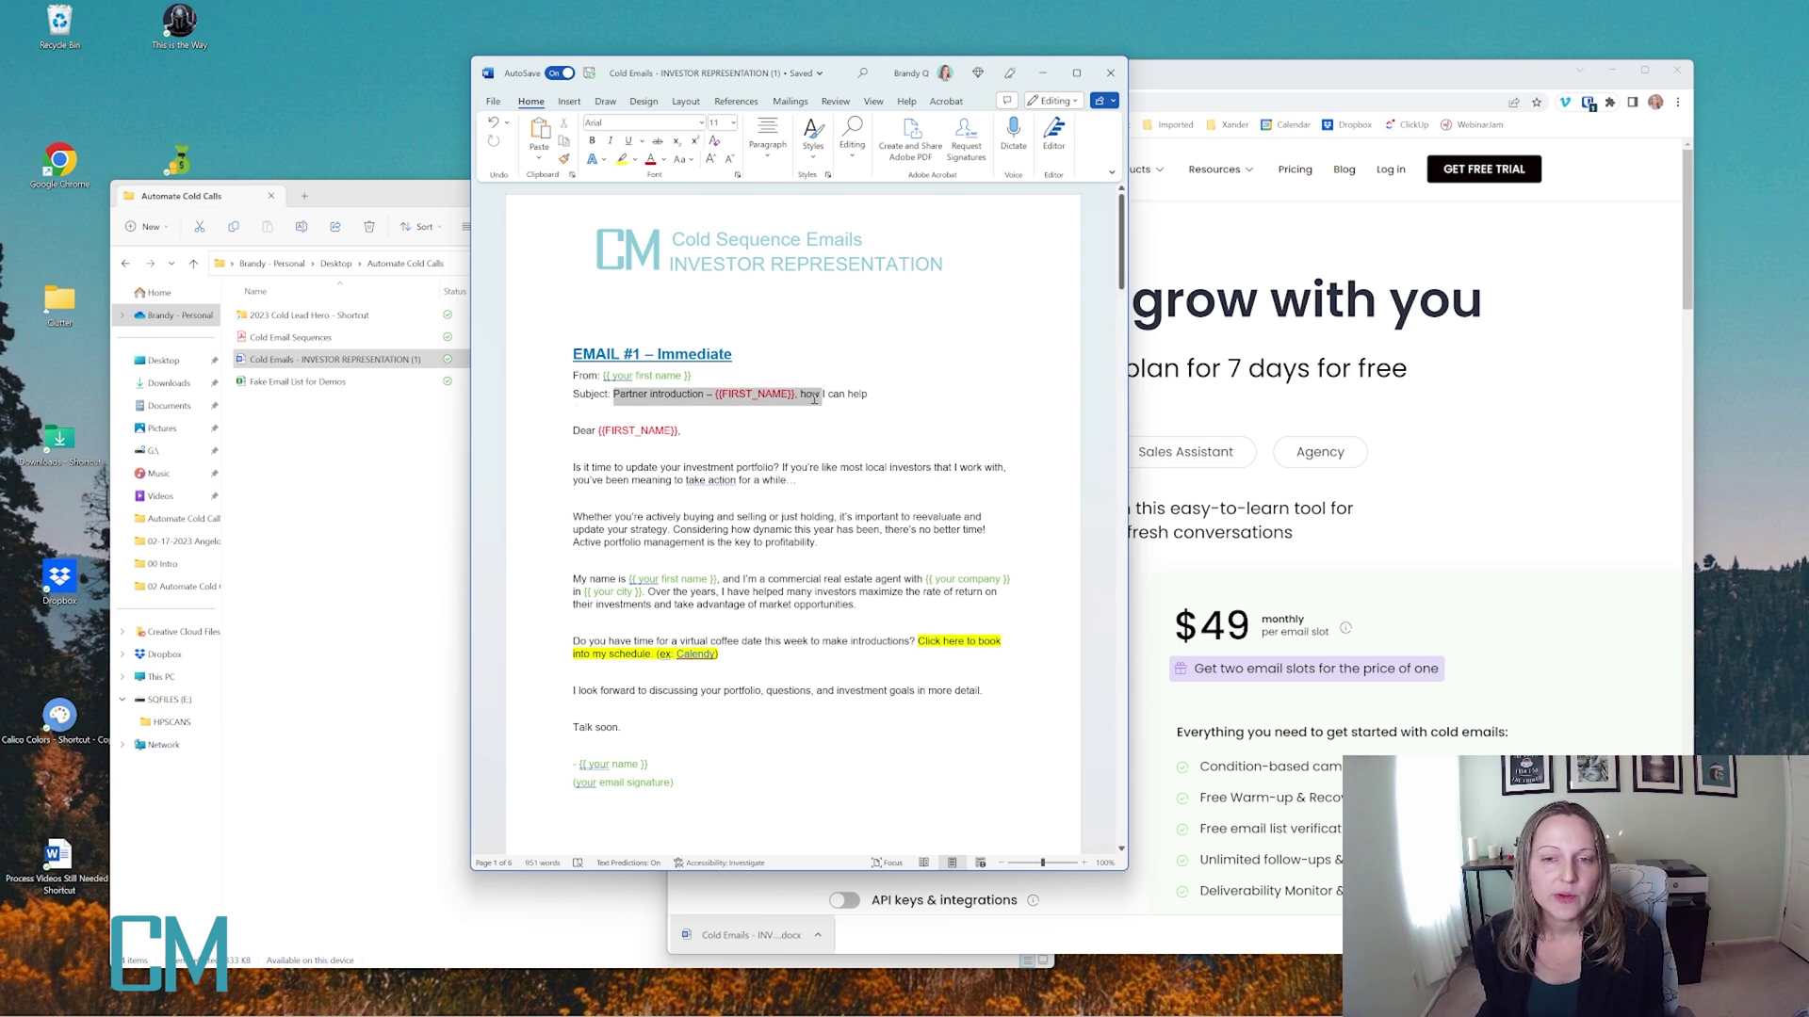
click(776, 397)
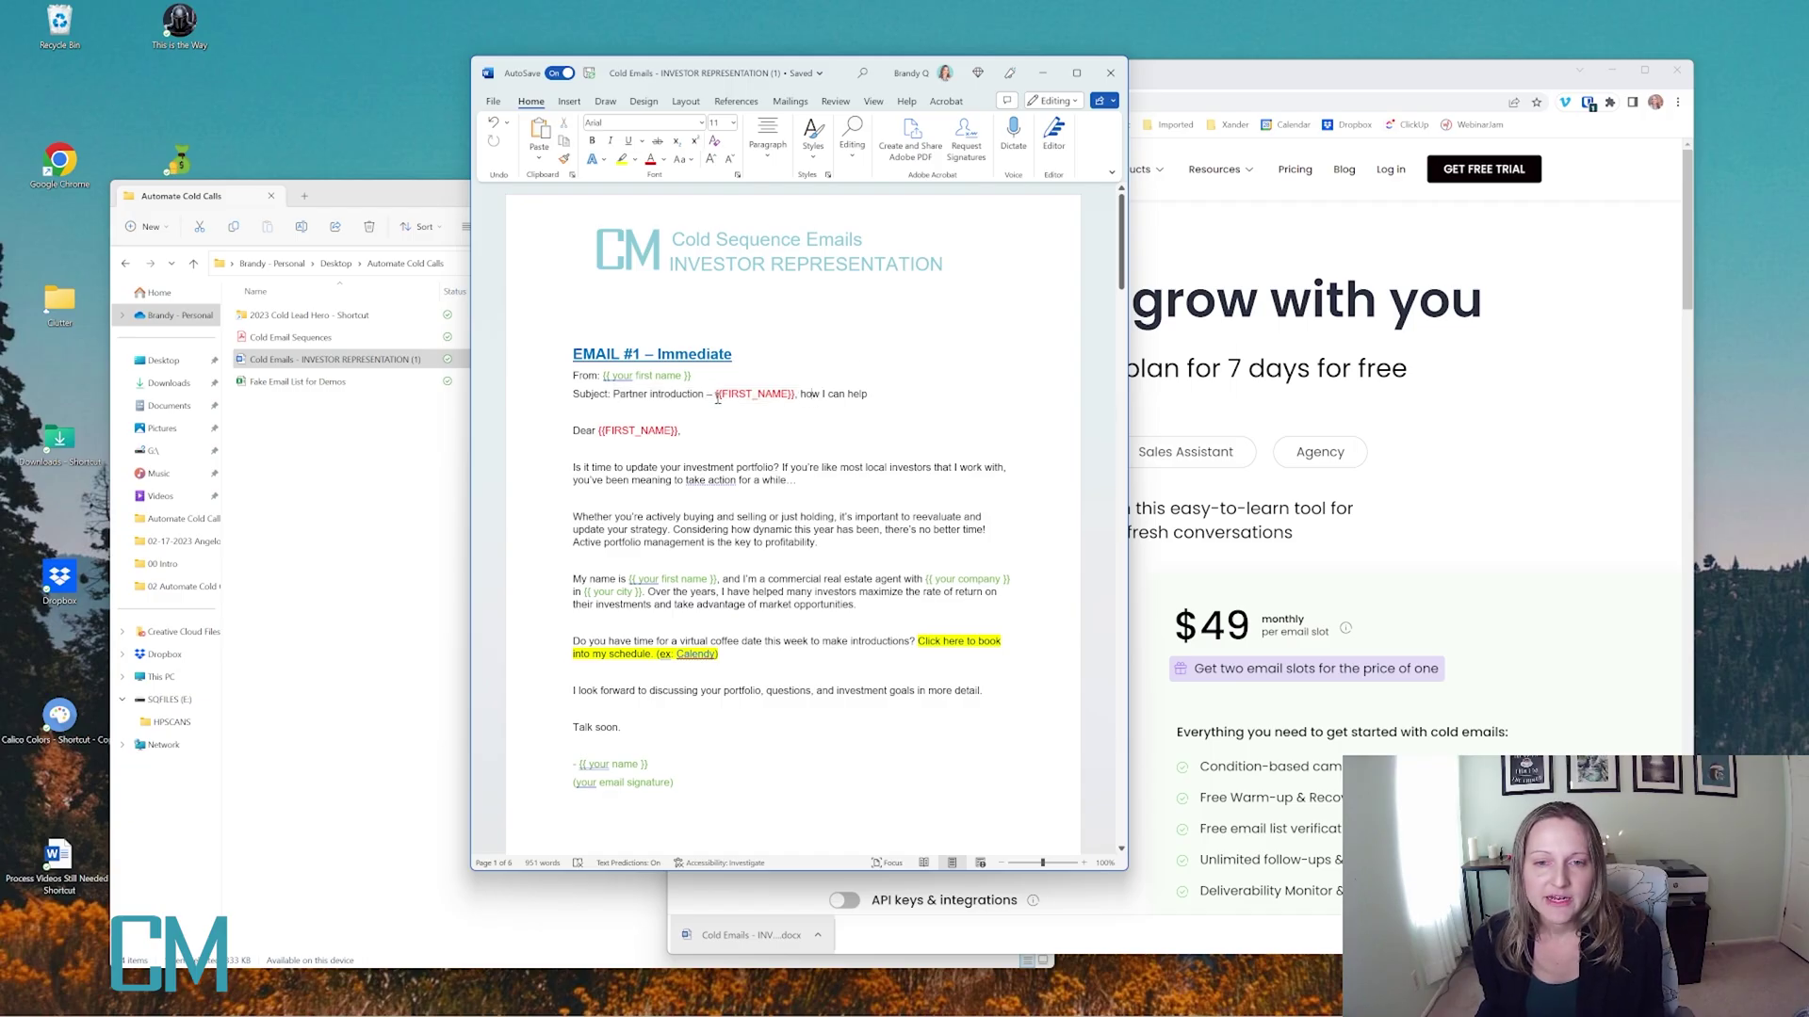
drag(716, 398, 802, 397)
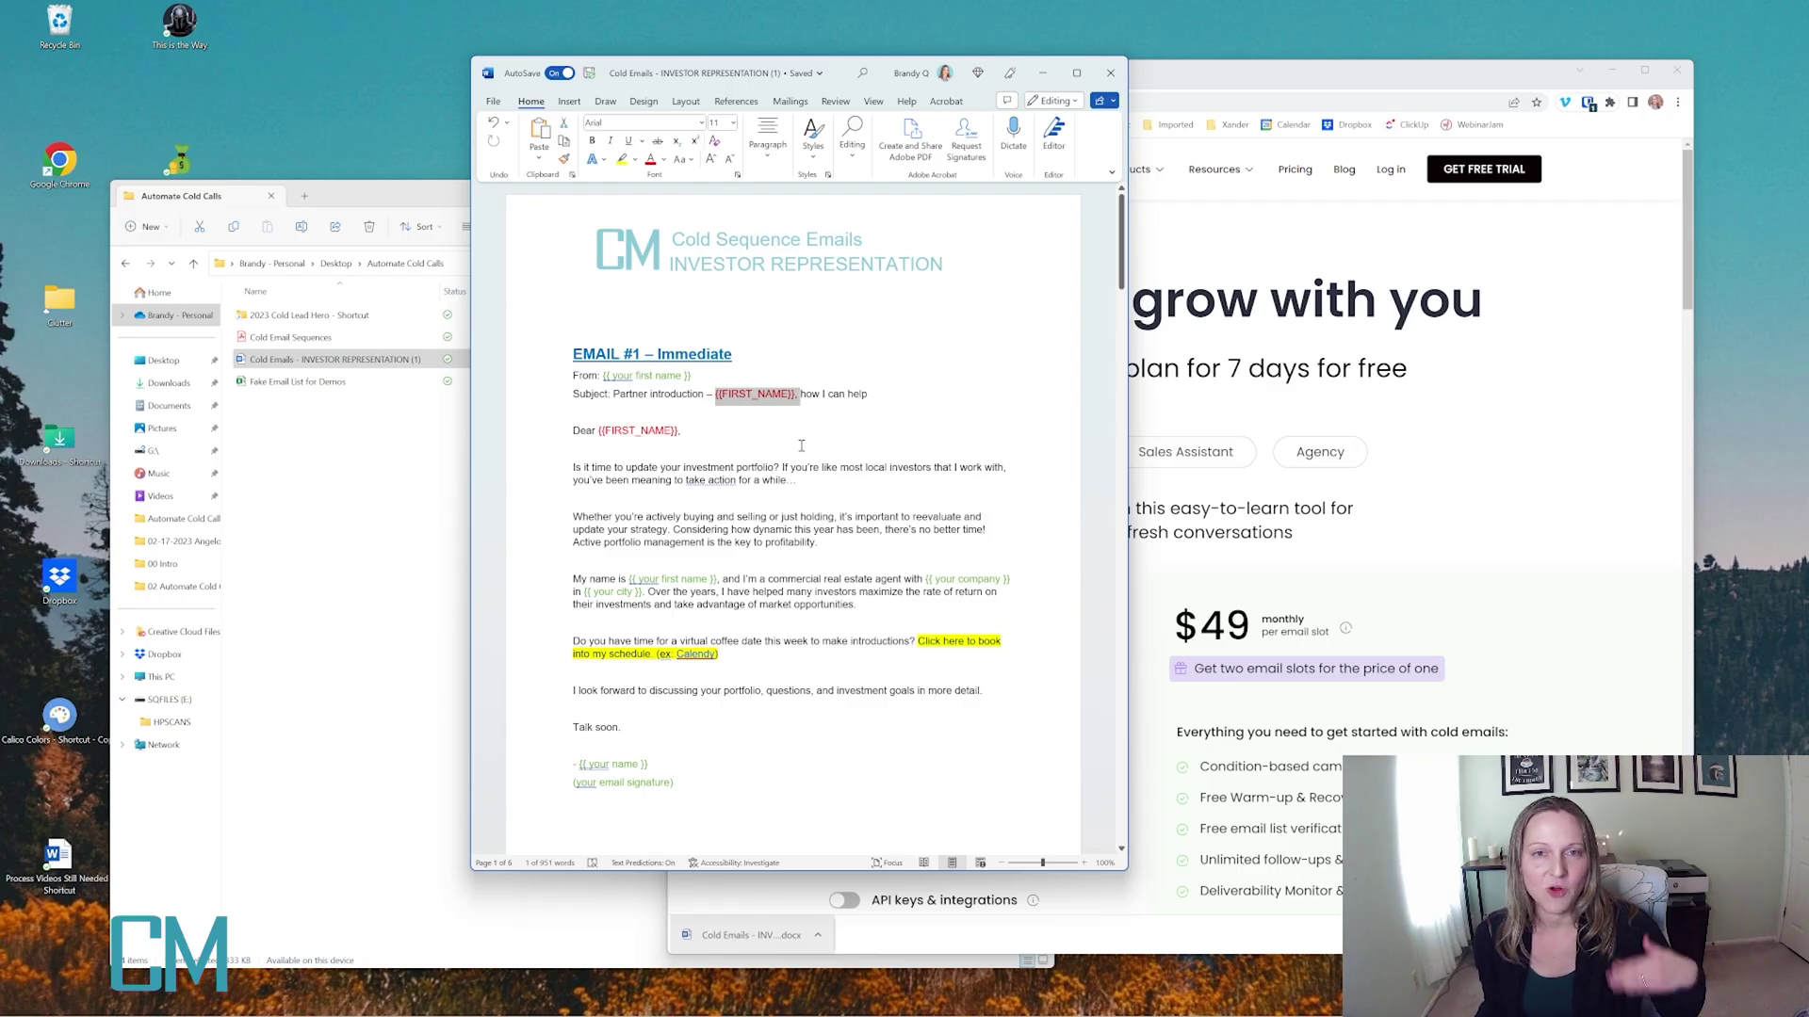
click(716, 397)
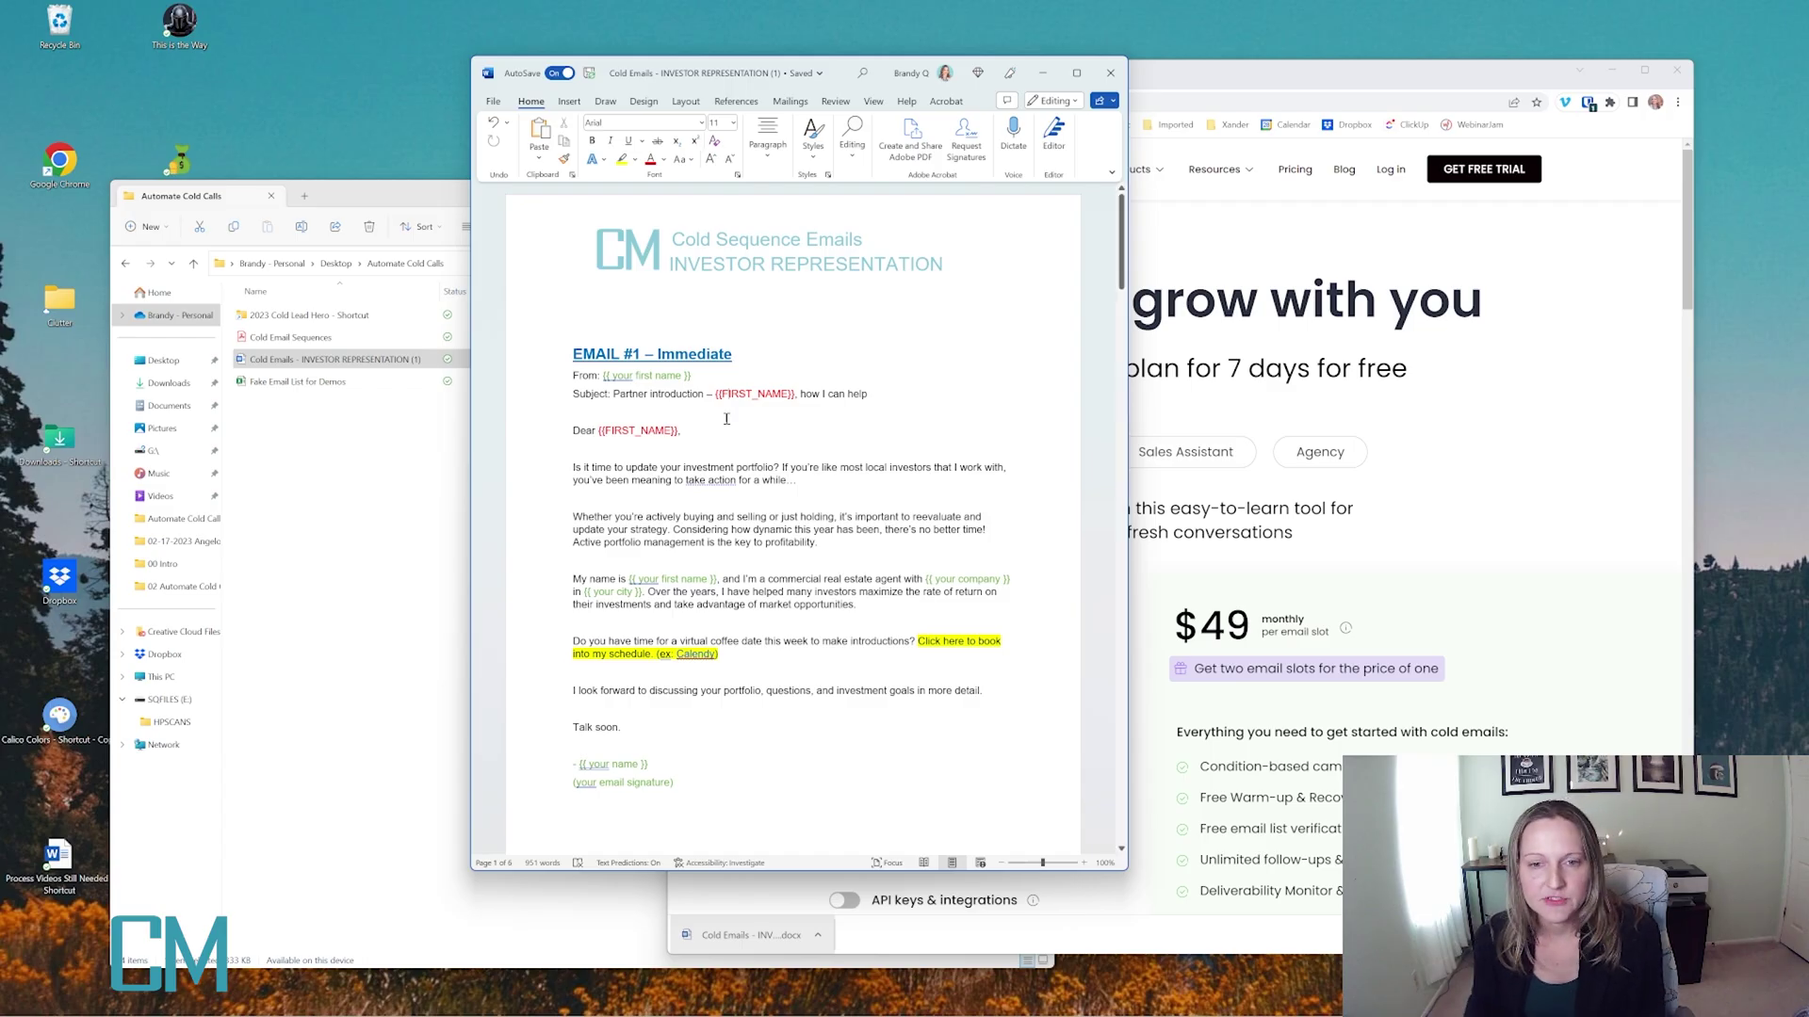
scroll(615, 493, down, 1)
scroll(615, 493, down, 1)
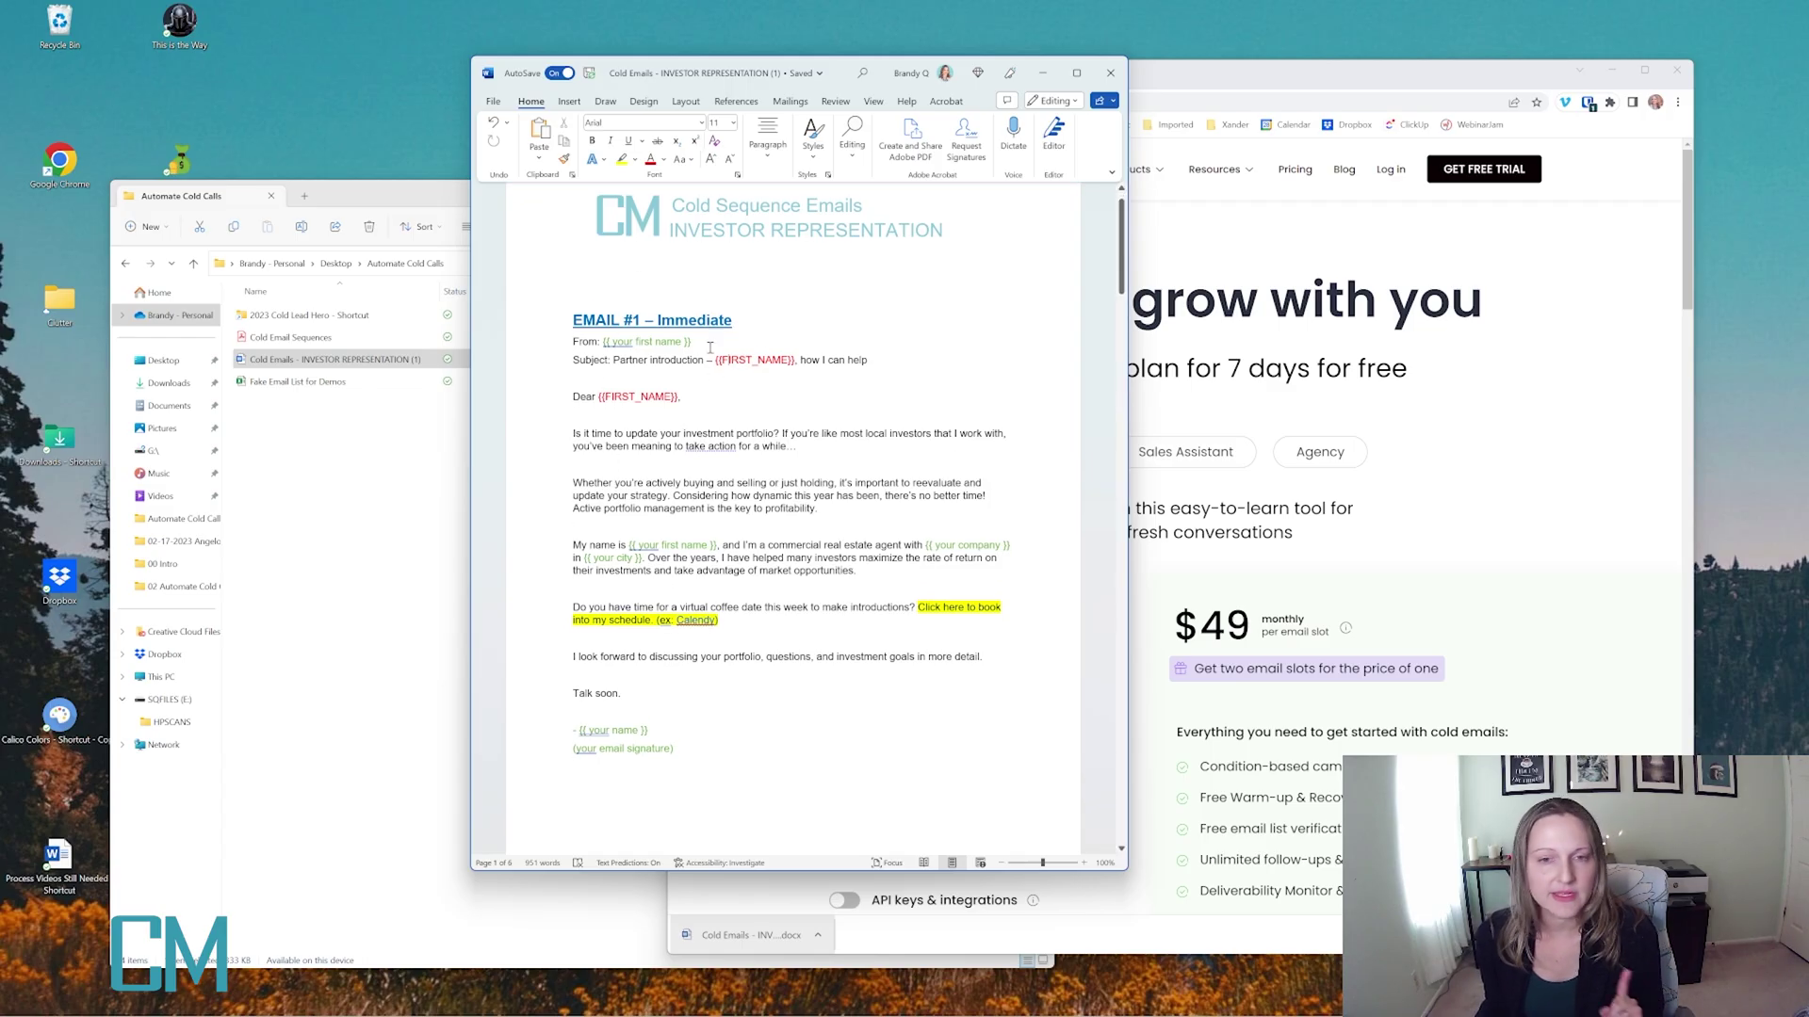
scroll(729, 497, down, 3)
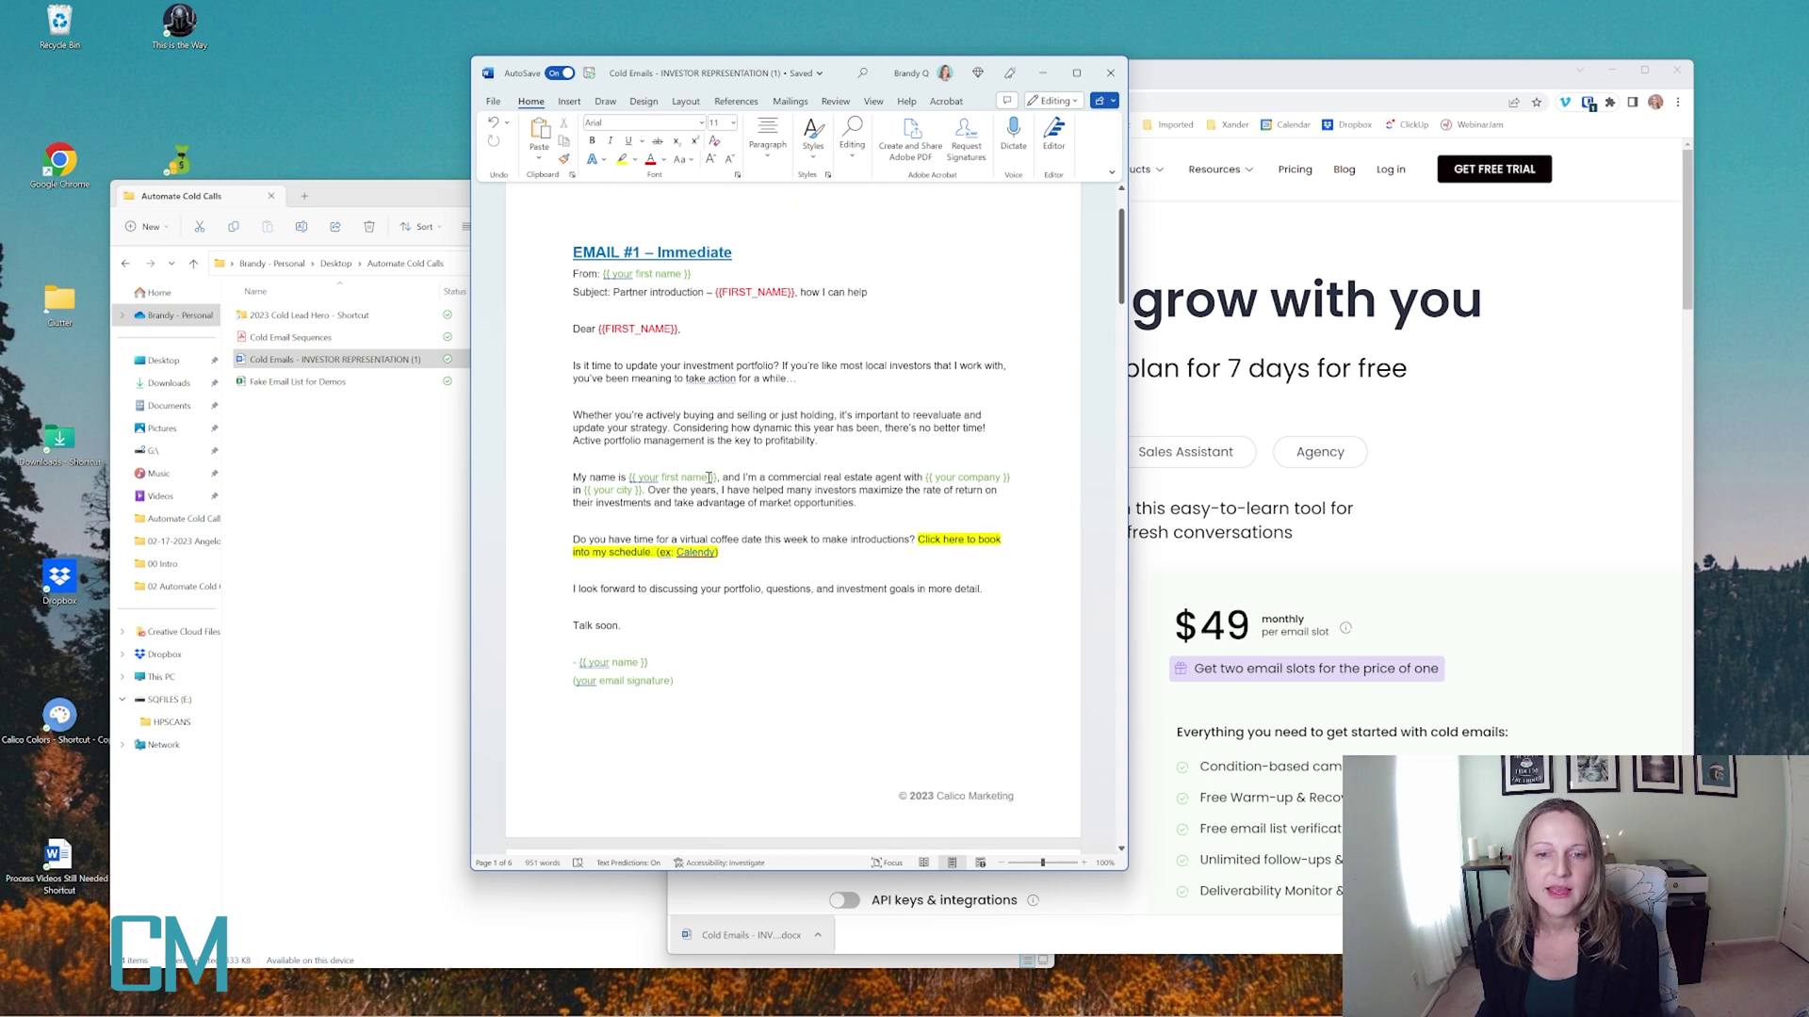
Examine the green sender name and company placeholders and the virtual coffee date question in Email #1
drag(708, 275, 603, 274)
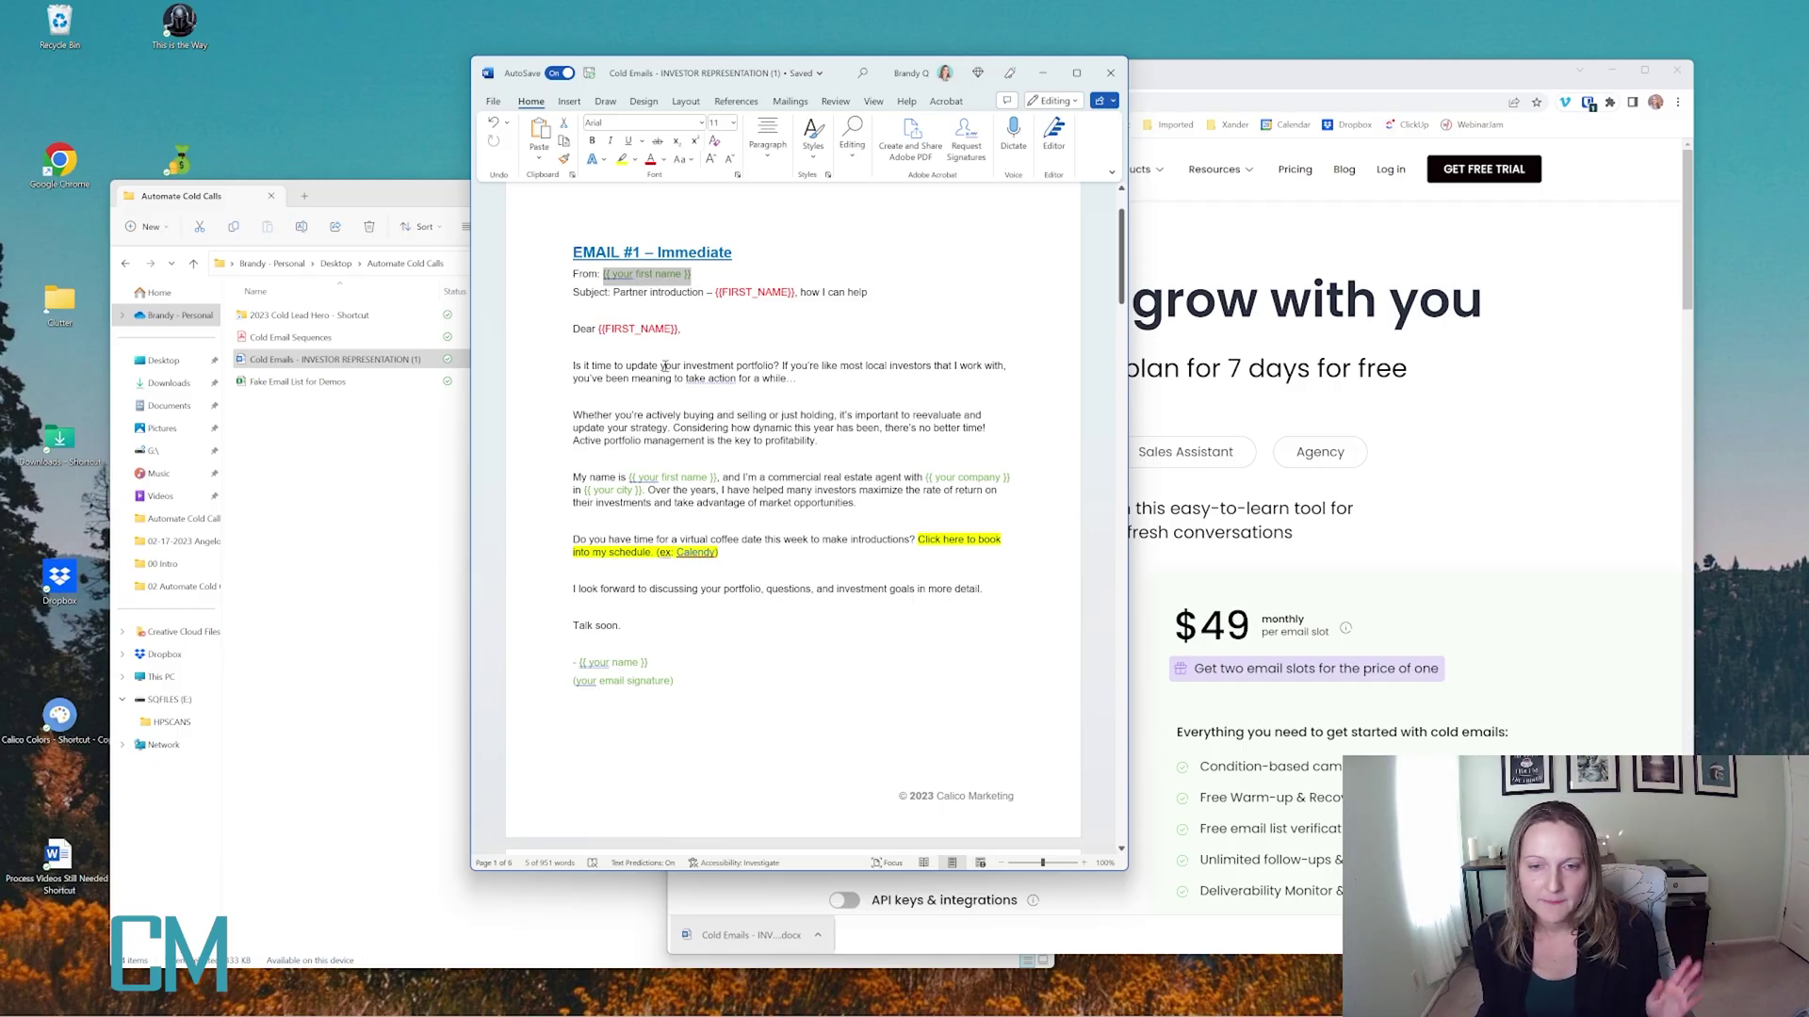
click(629, 478)
drag(629, 478, 720, 479)
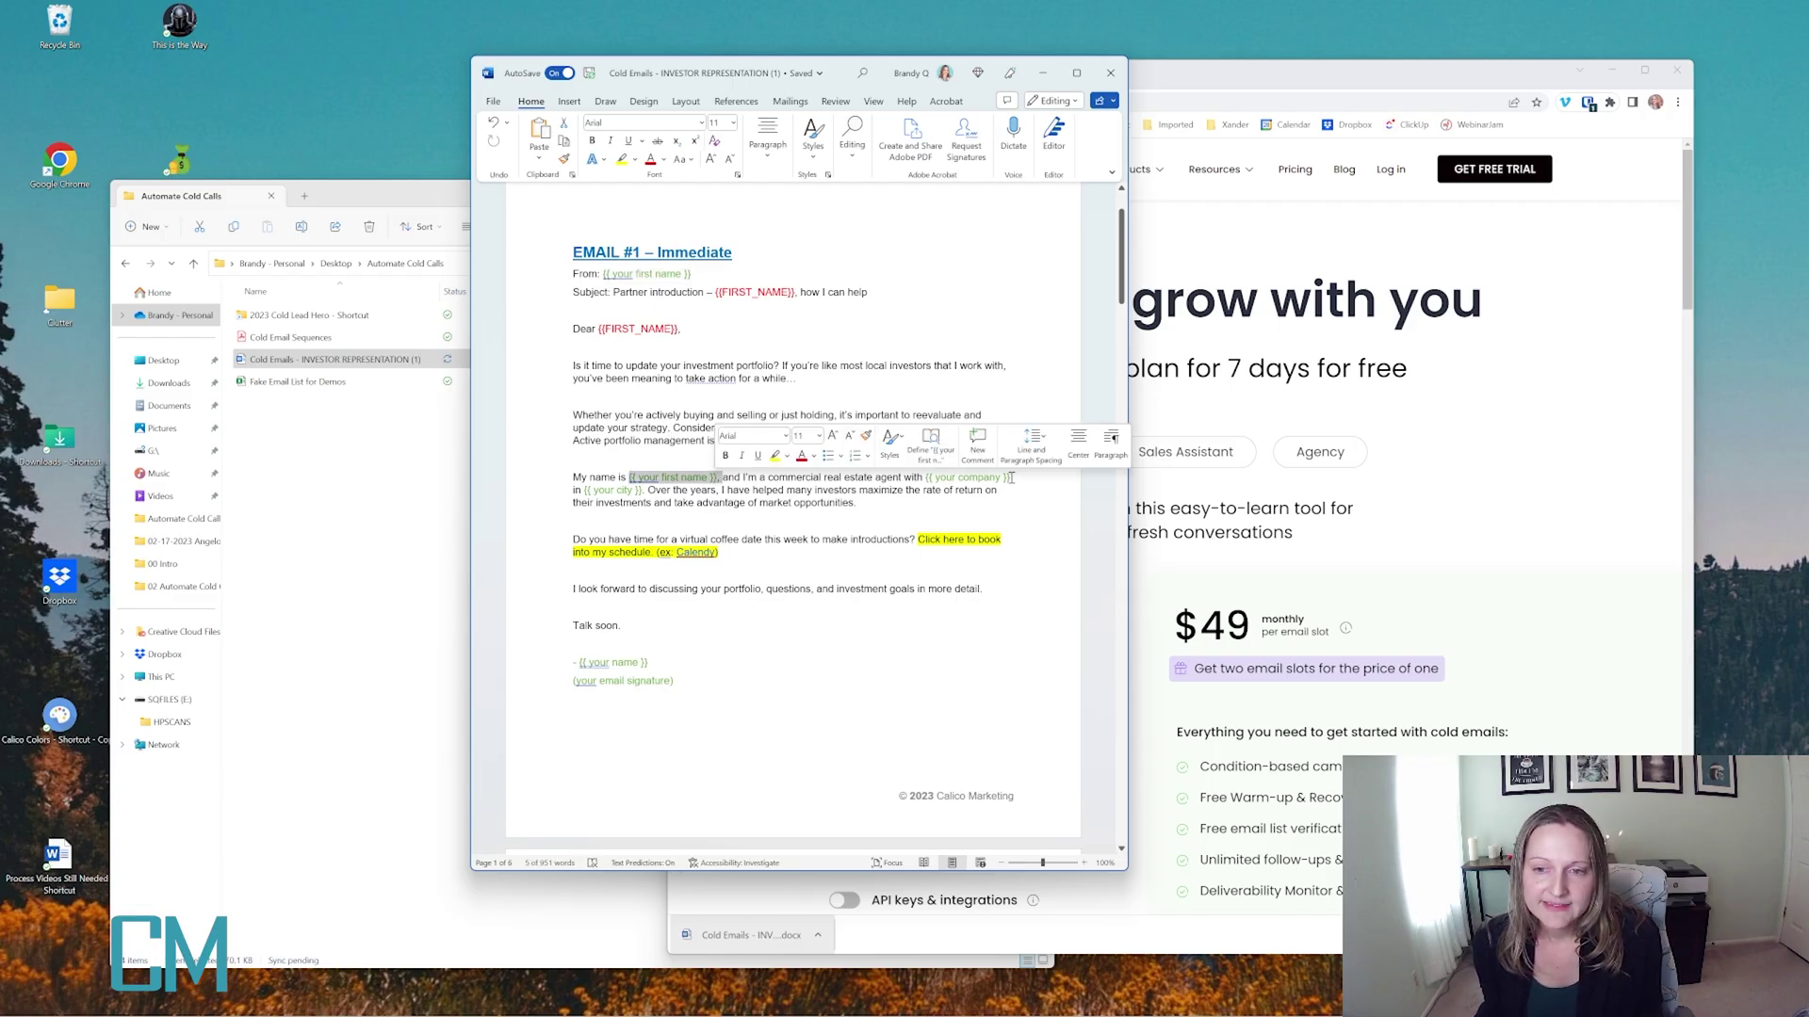
drag(1011, 477, 926, 478)
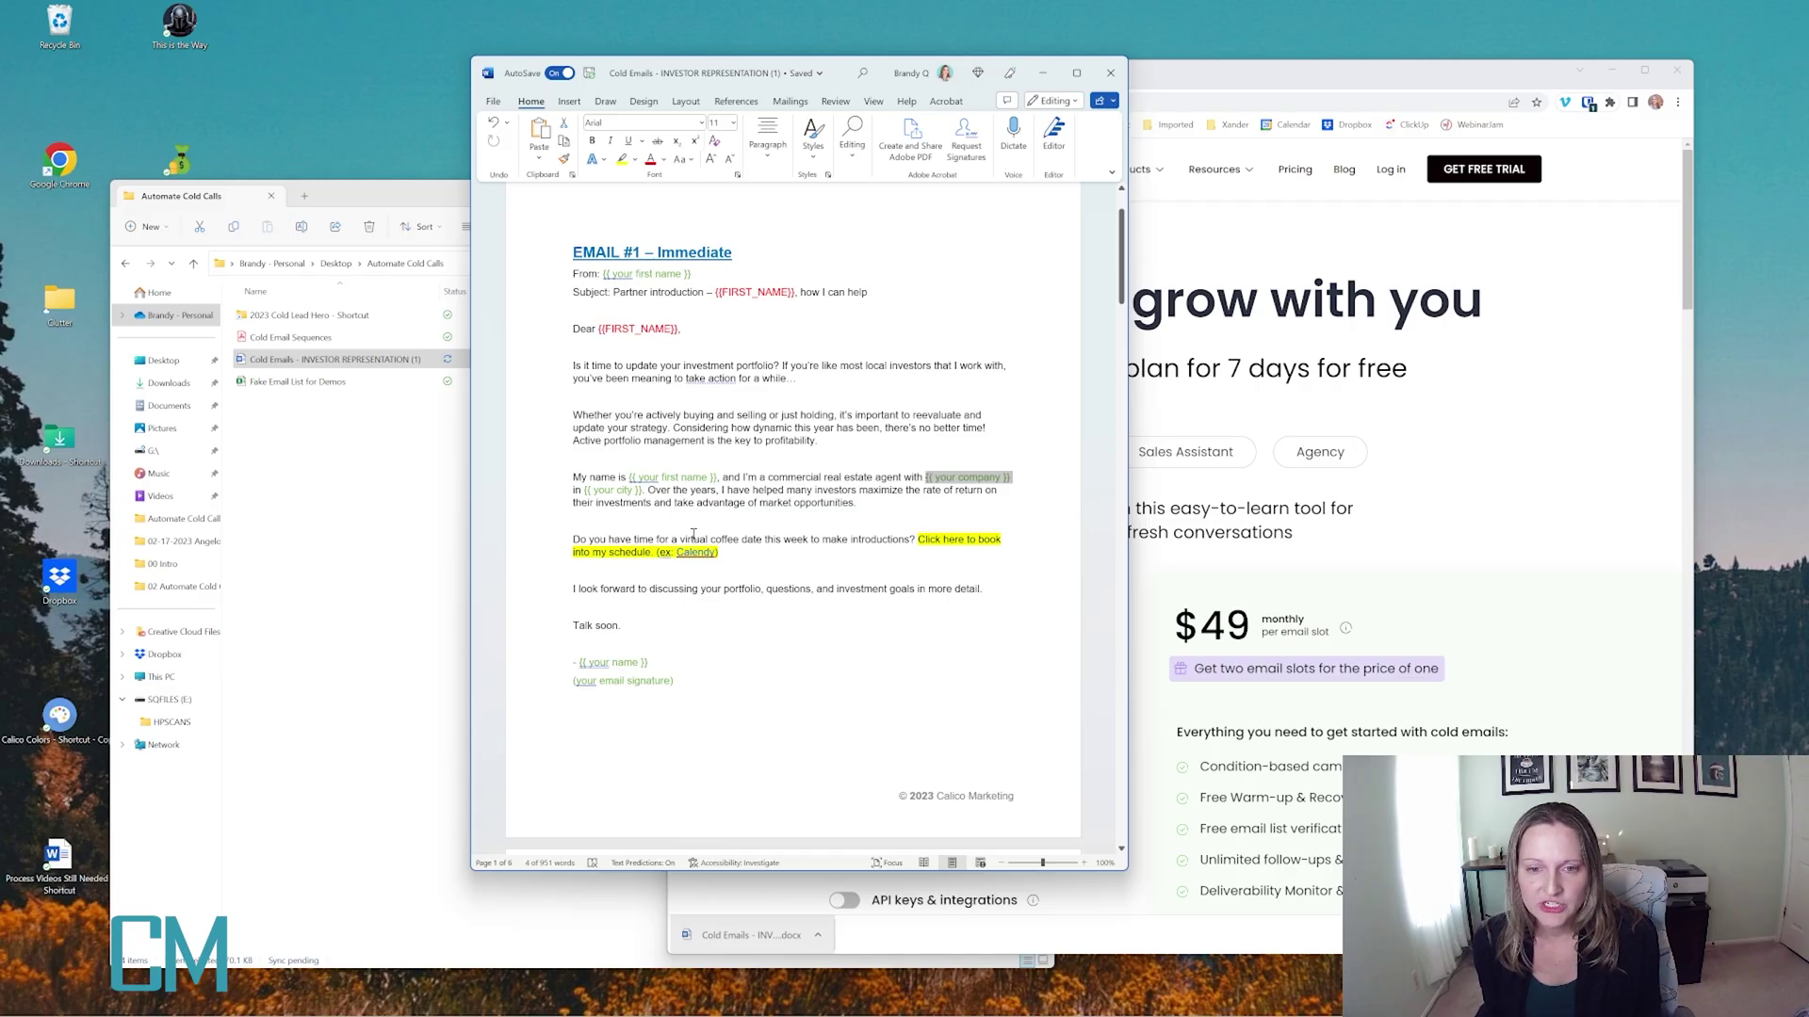
click(784, 553)
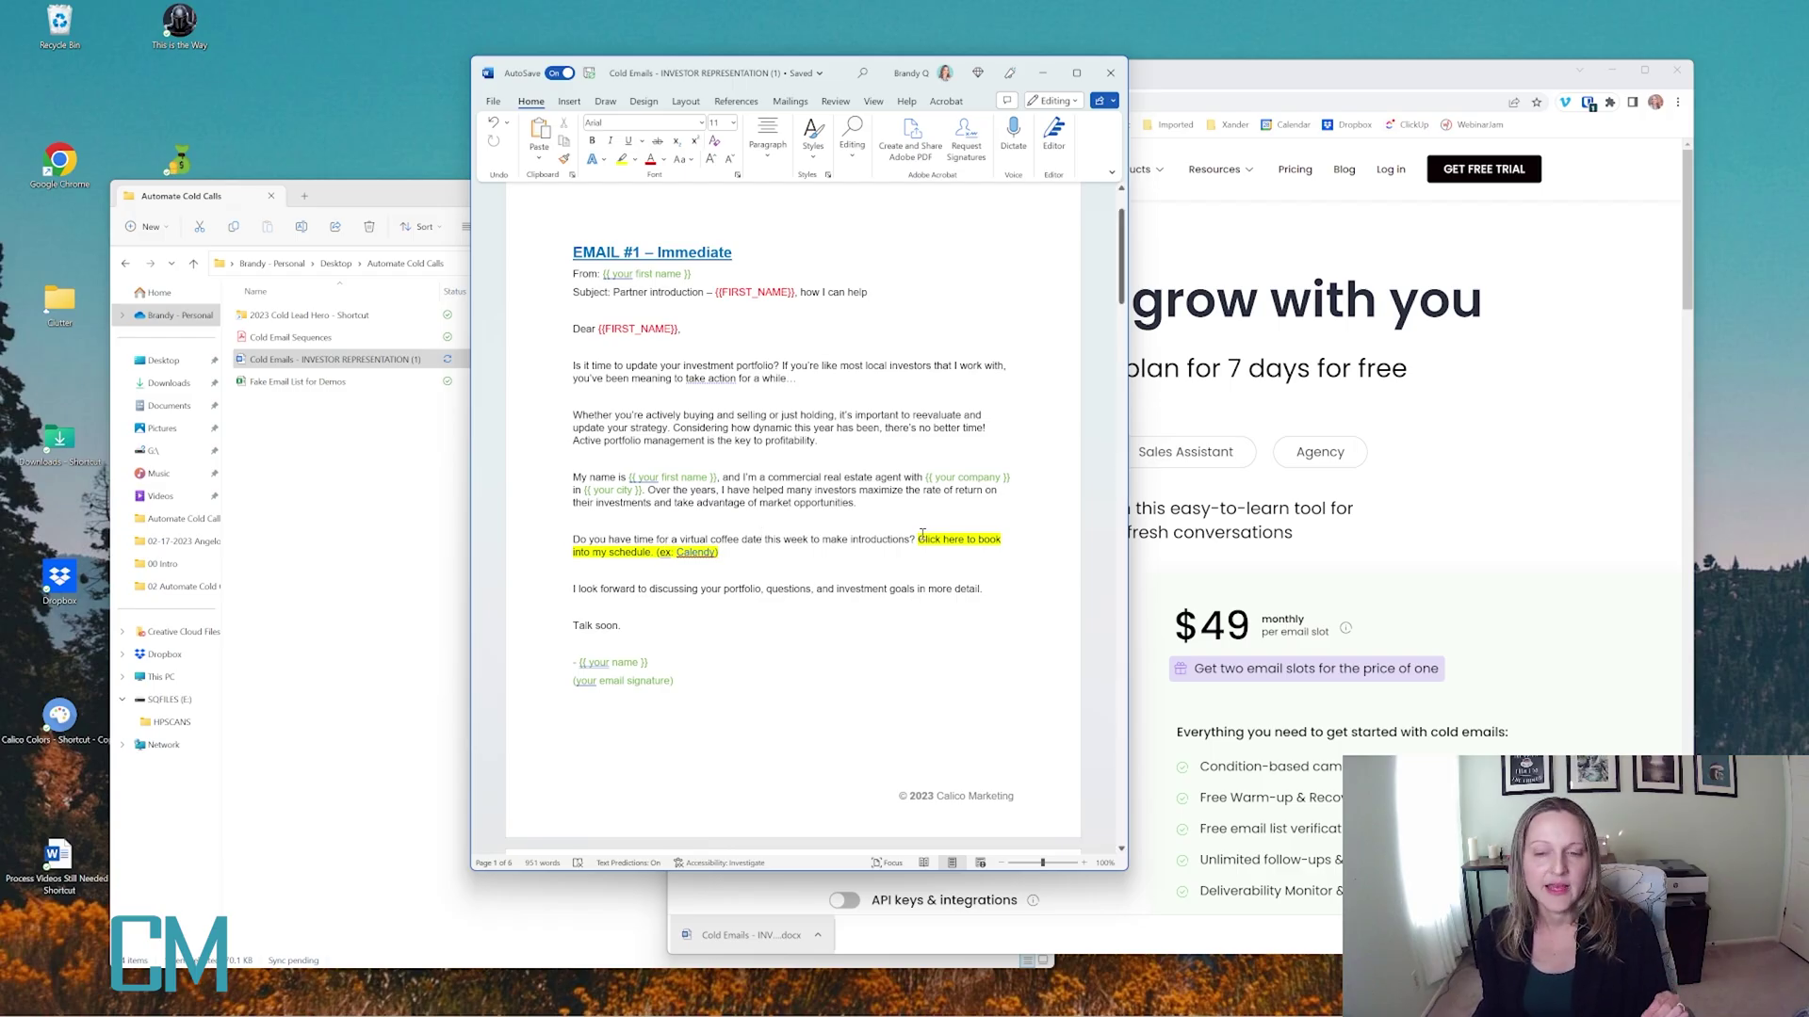
drag(917, 538, 571, 541)
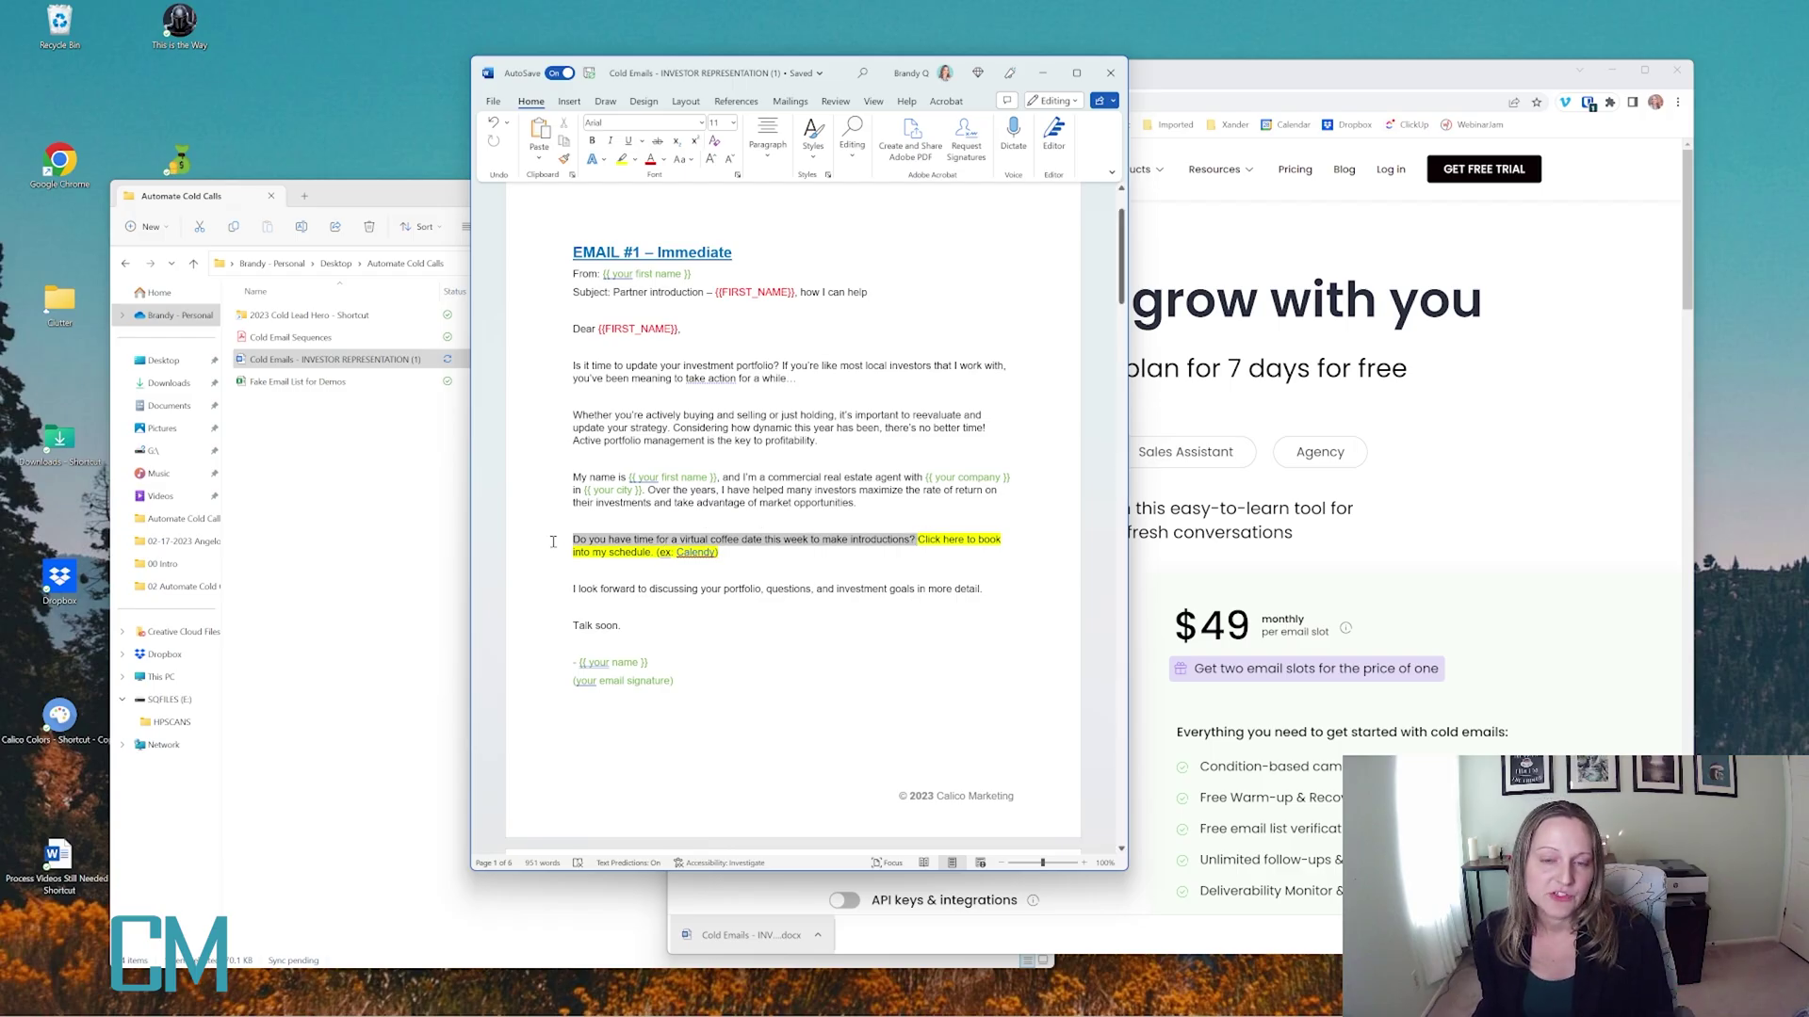
click(760, 575)
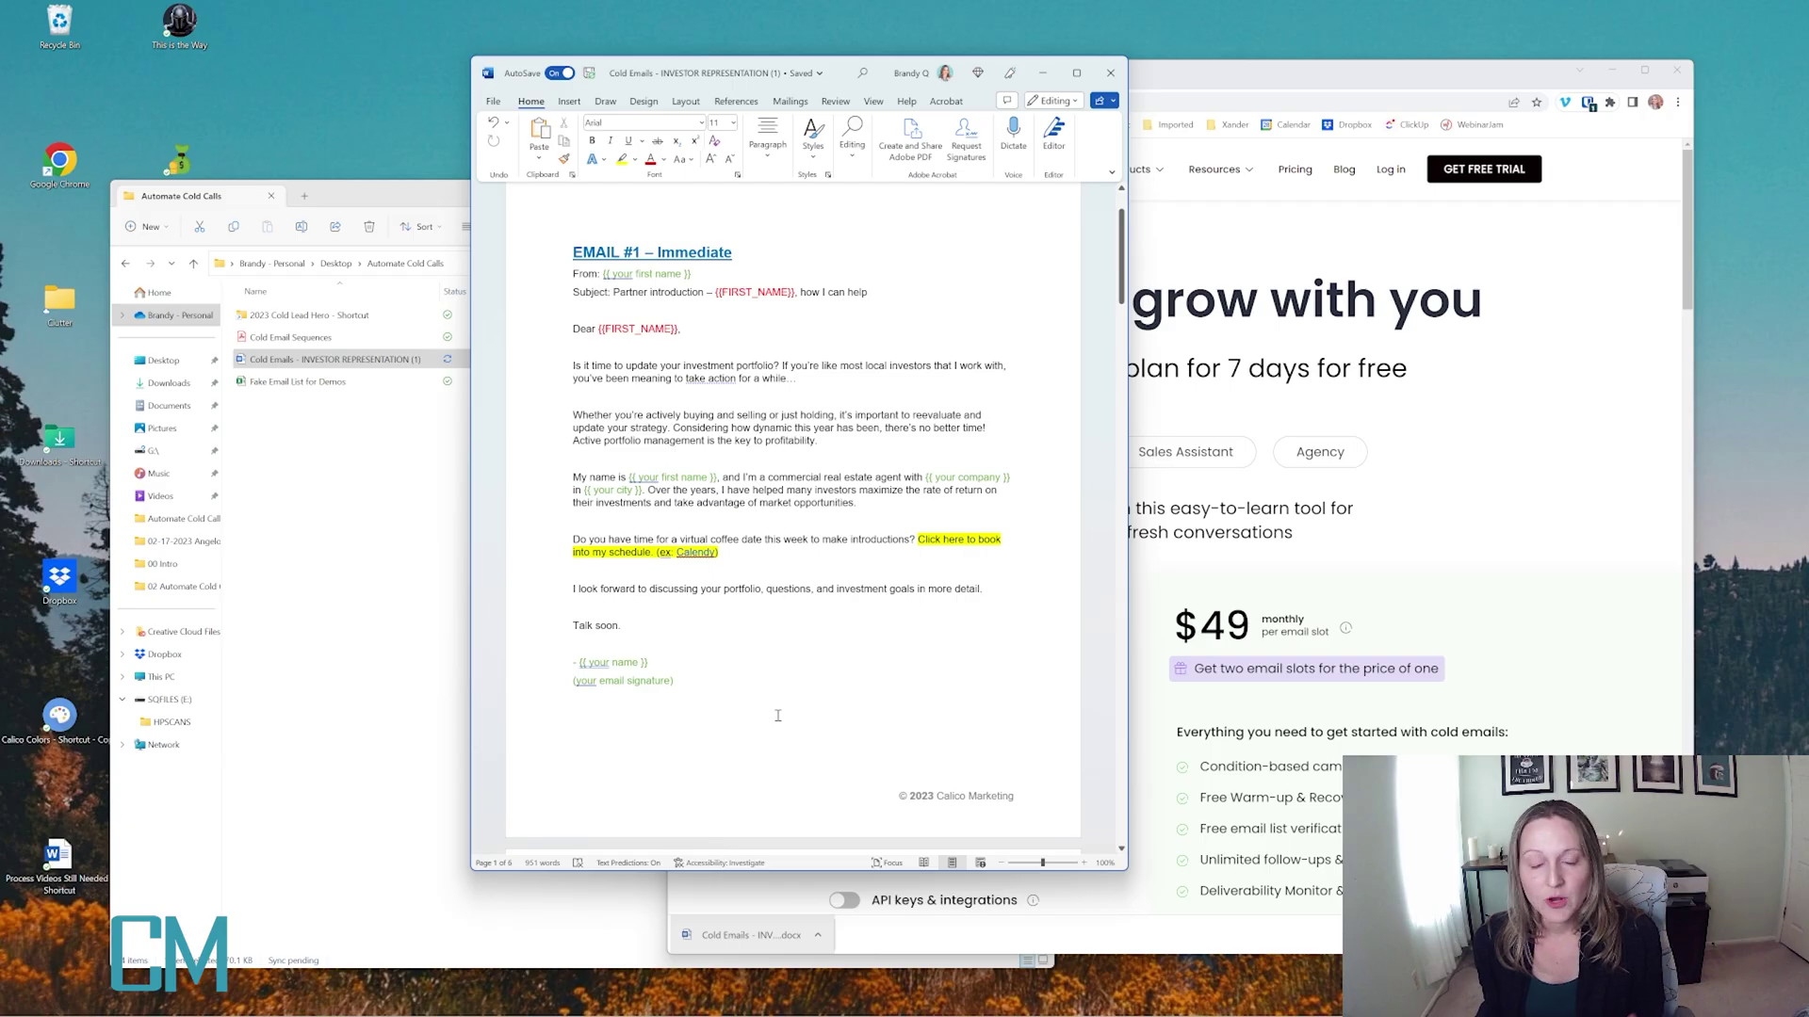
Open the Fake Email List for Demos workbook from the Automate Cold Calls folder and select the Most Interested In header
click(304, 458)
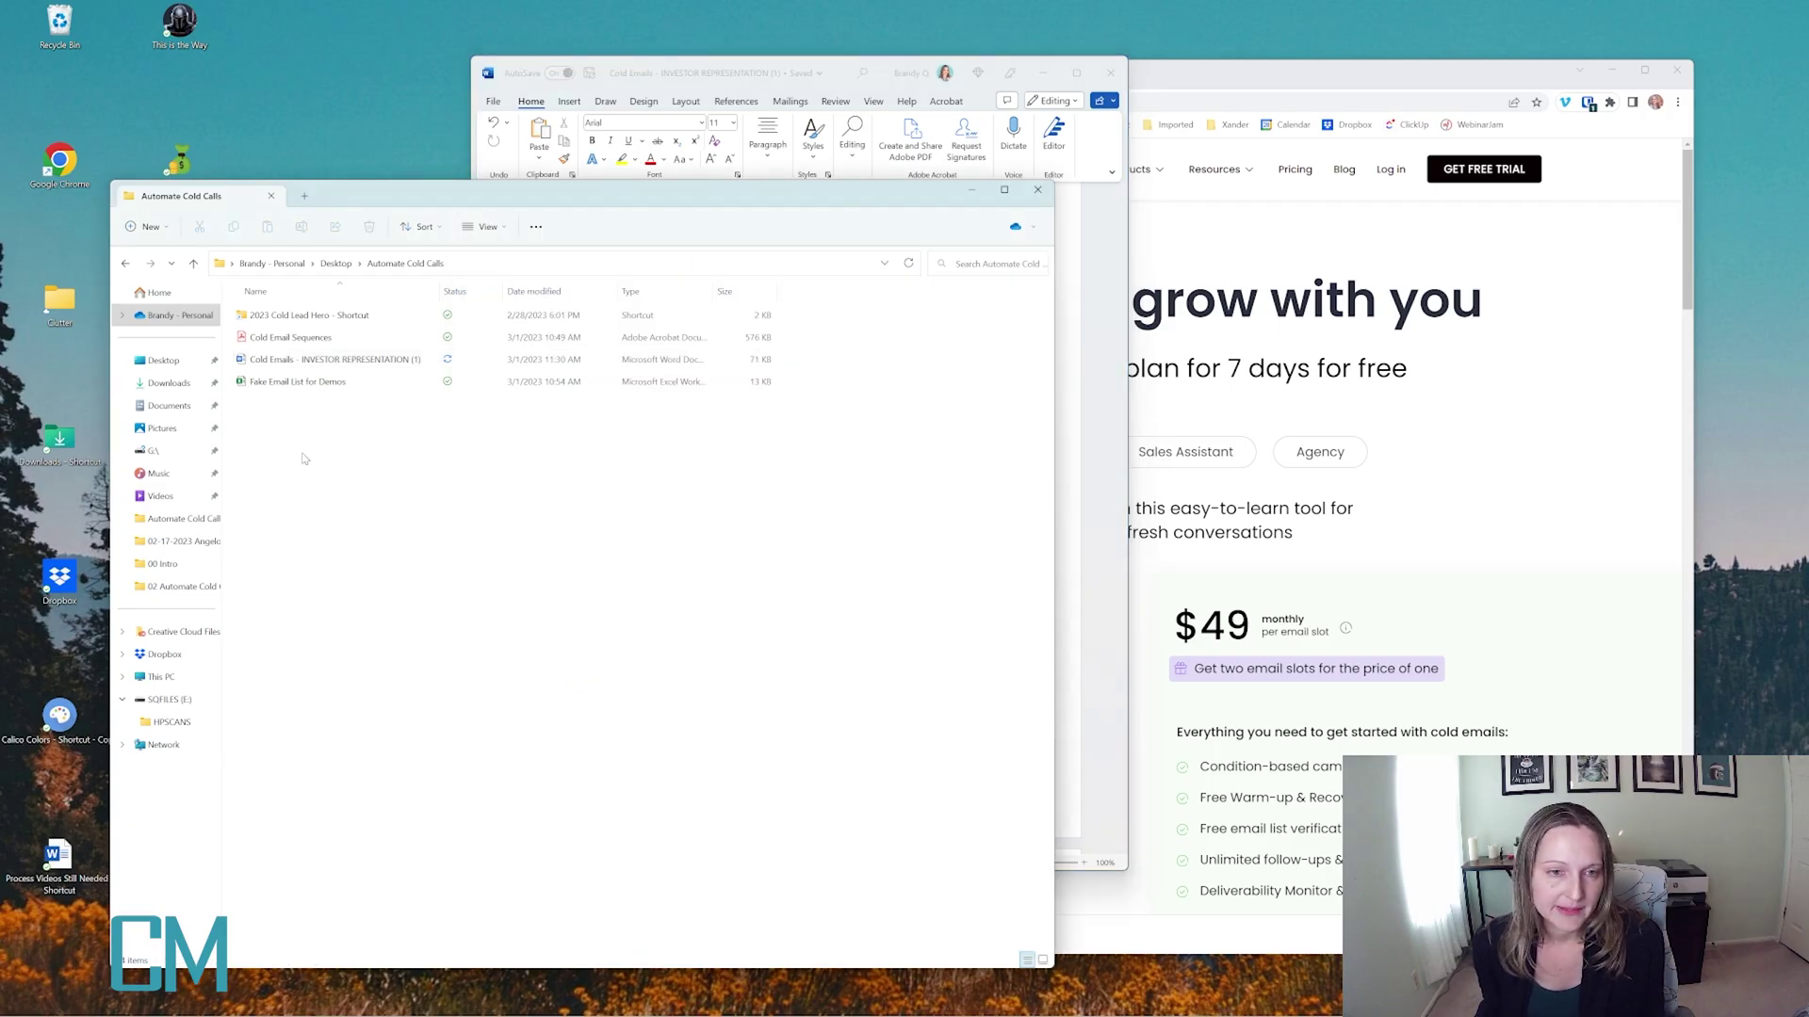
click(309, 391)
double_click(309, 383)
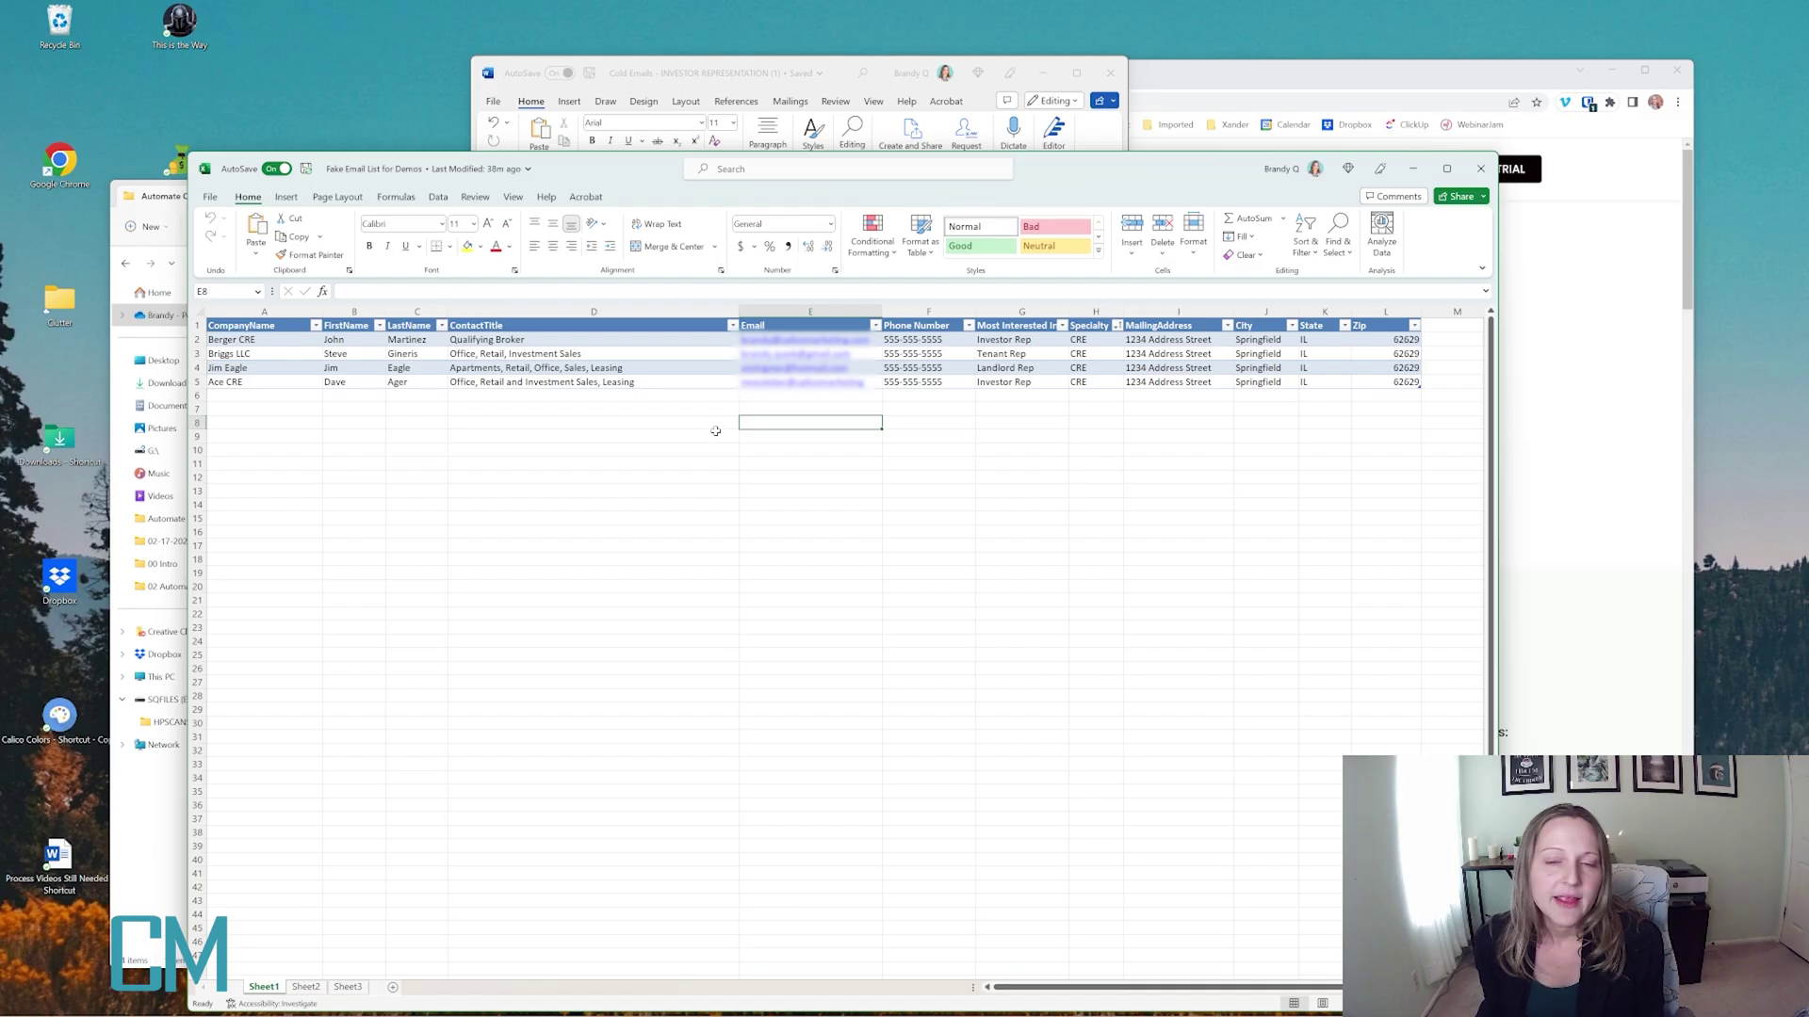
click(1036, 326)
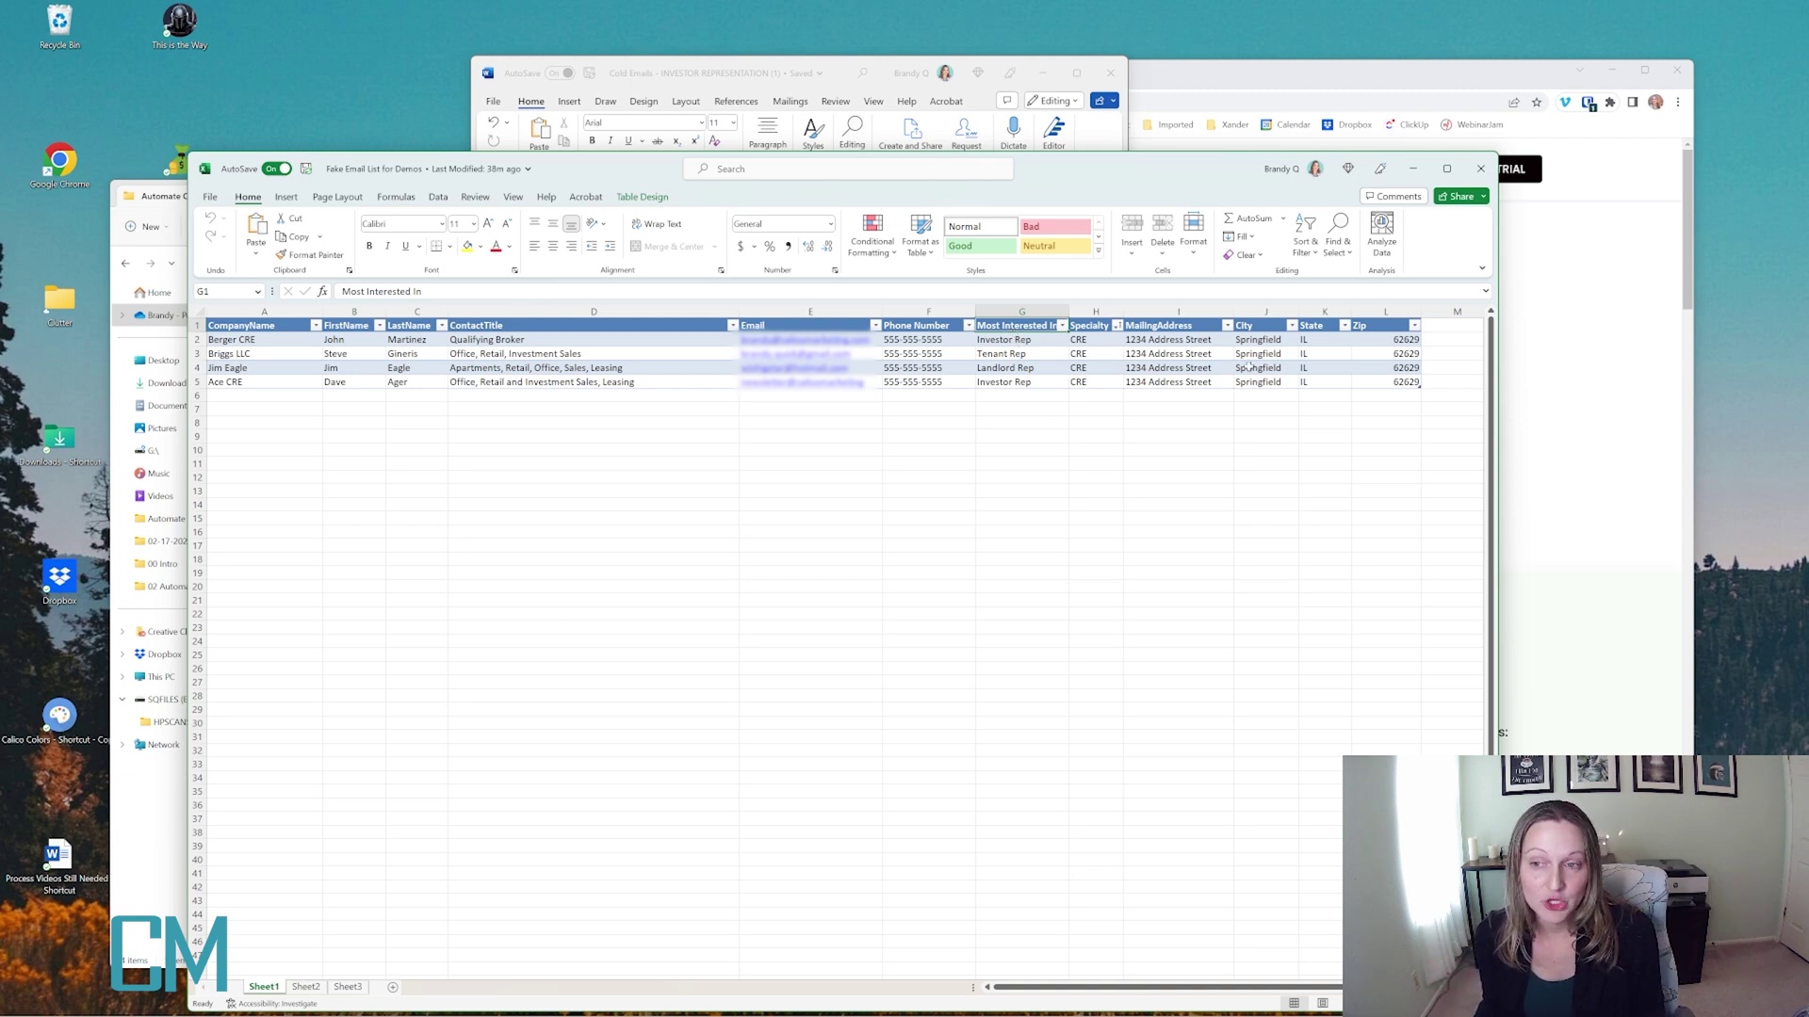
Look at the Email #1 template in Word again and return to the contact list in Excel
click(712, 72)
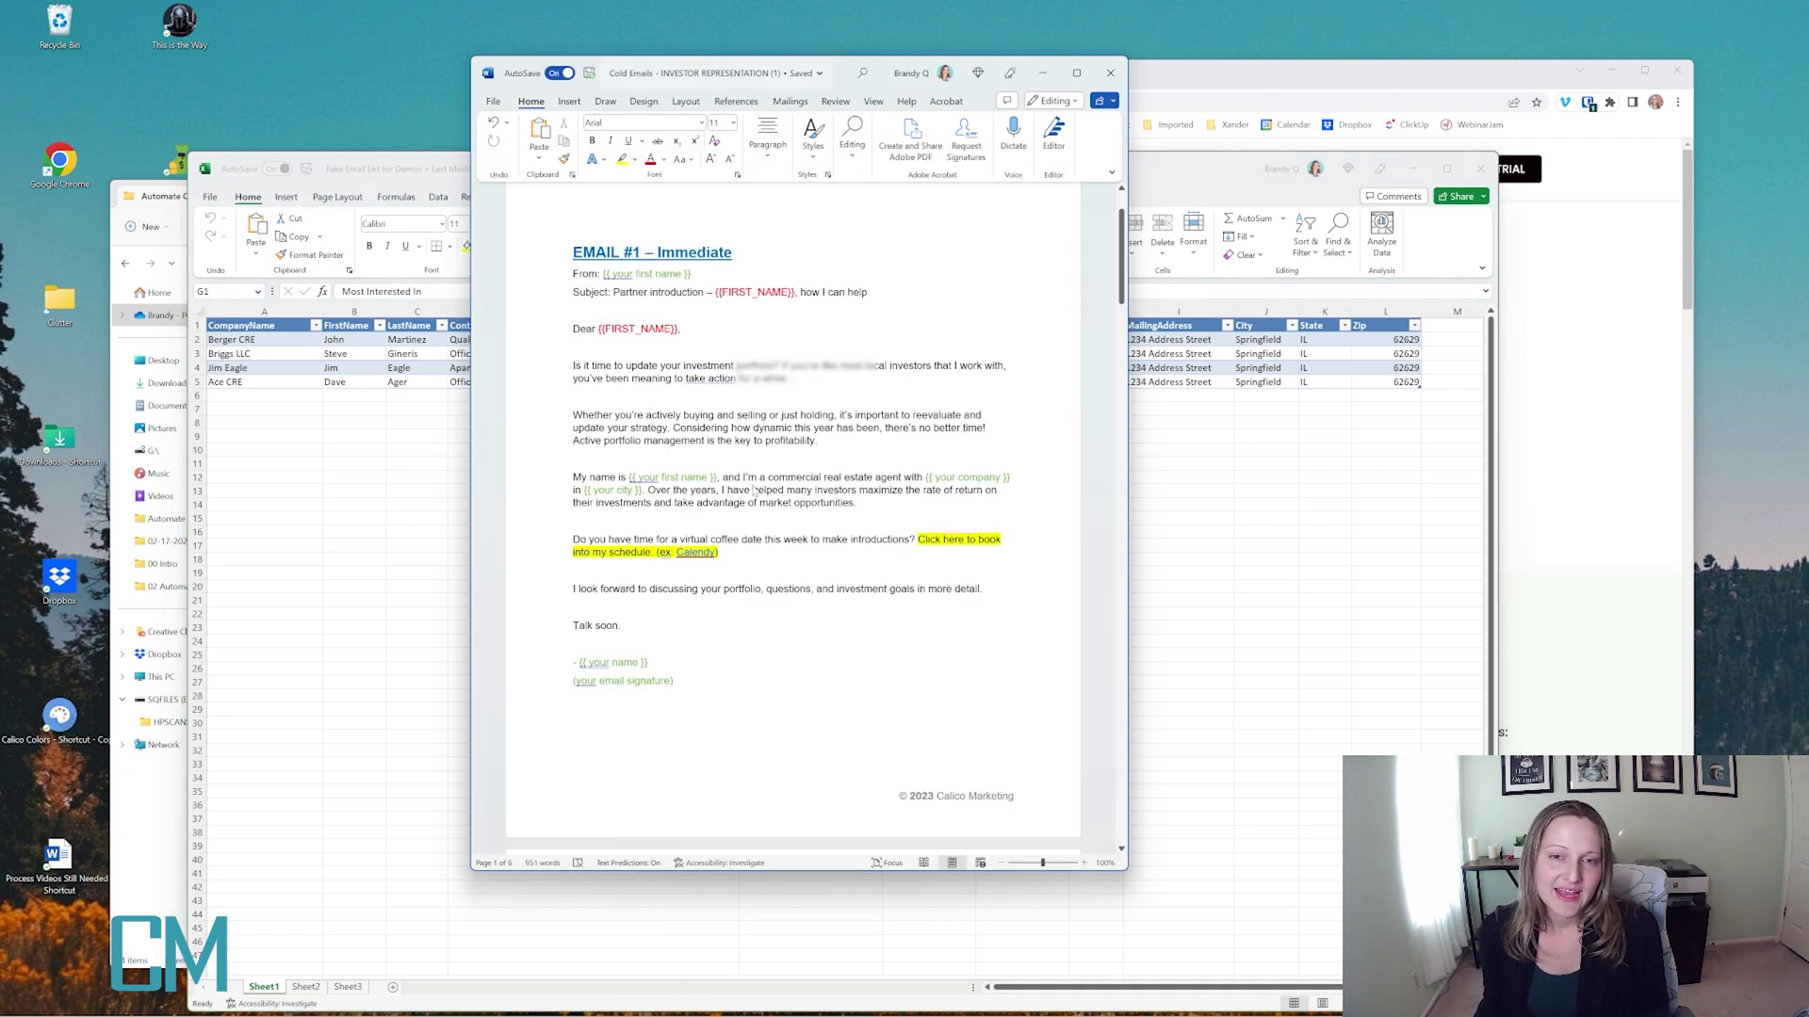
click(712, 73)
click(804, 403)
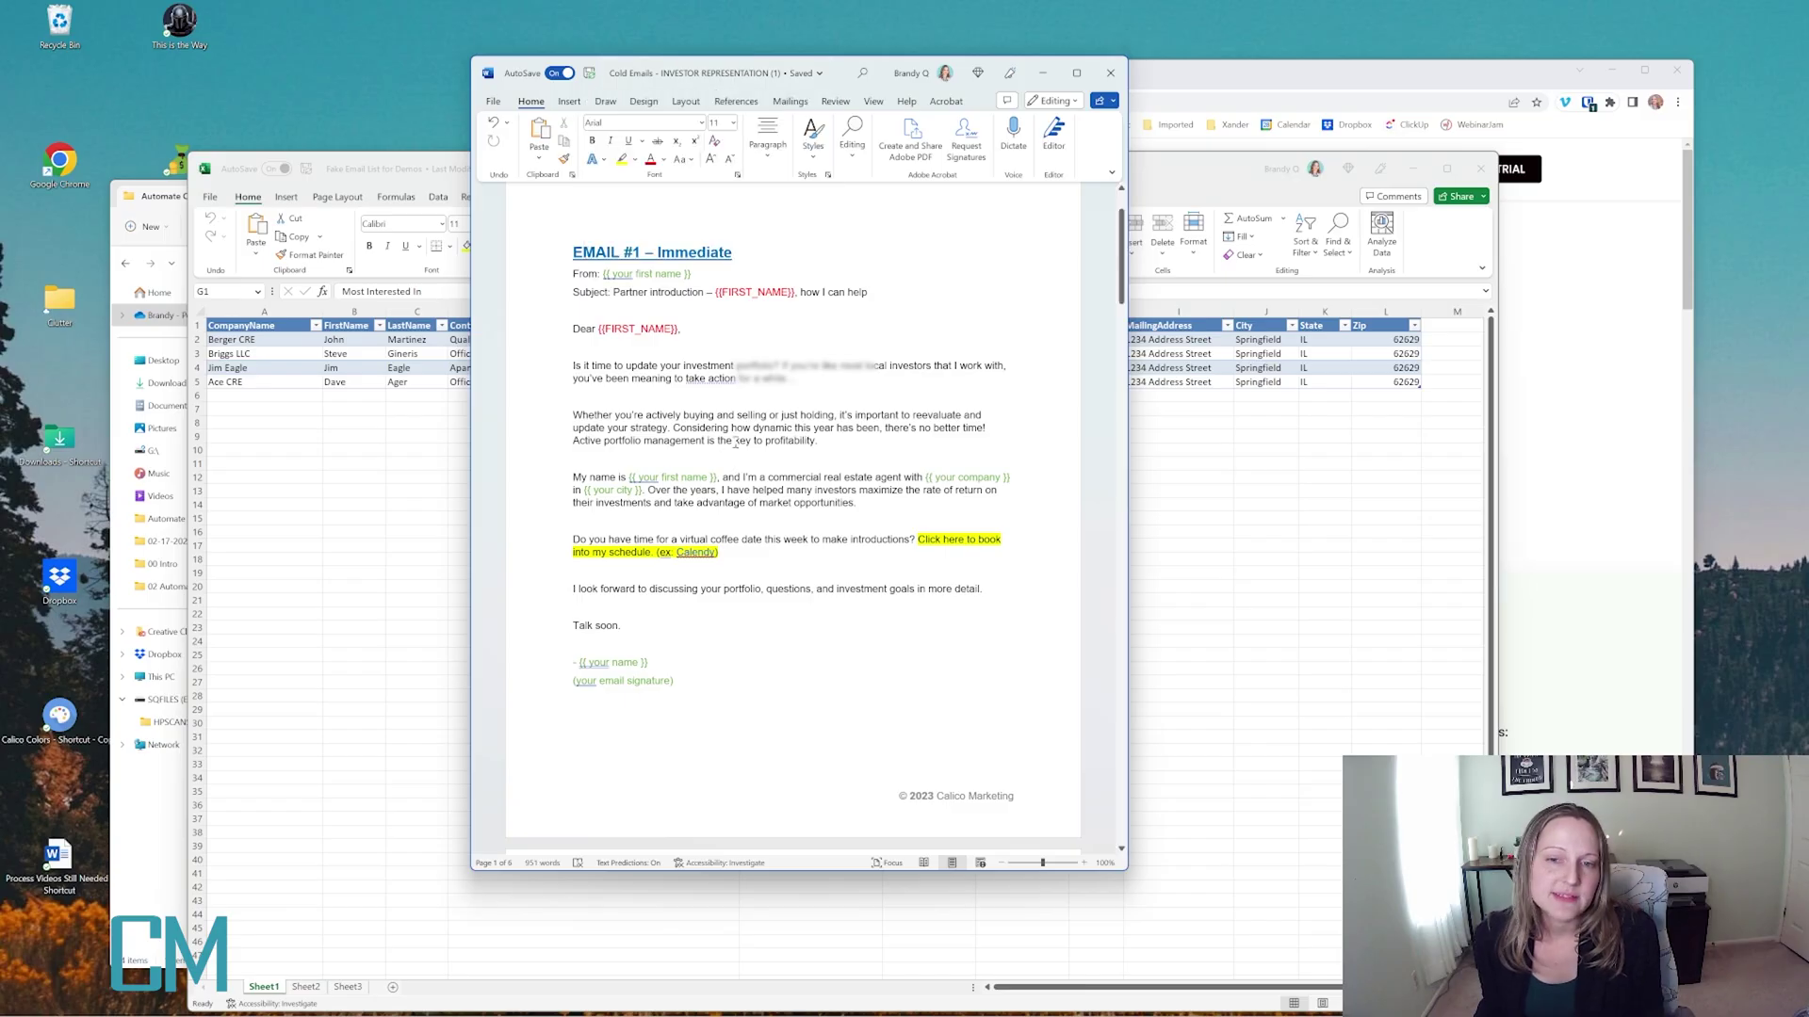
key(alt+Tab)
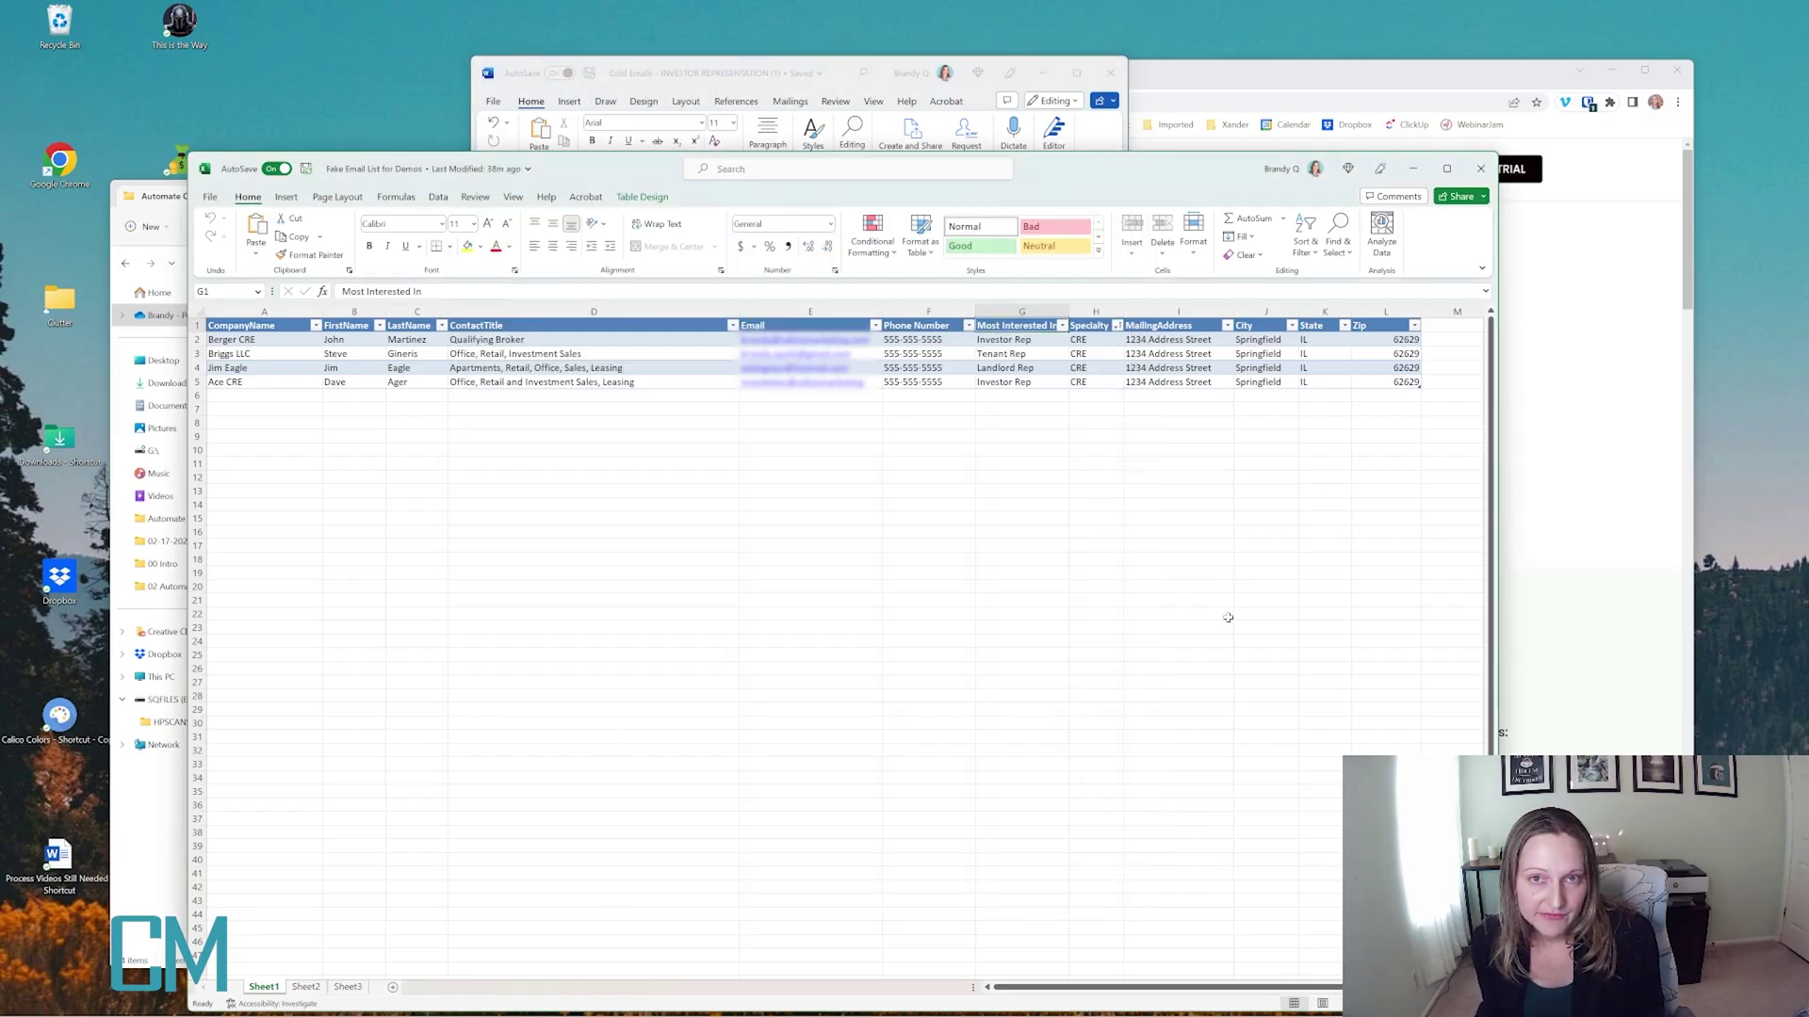
Close the contact list workbook, set the Word email template beside the browser, and switch to the Calico Marketing campaigns page in Woodpecker
click(635, 509)
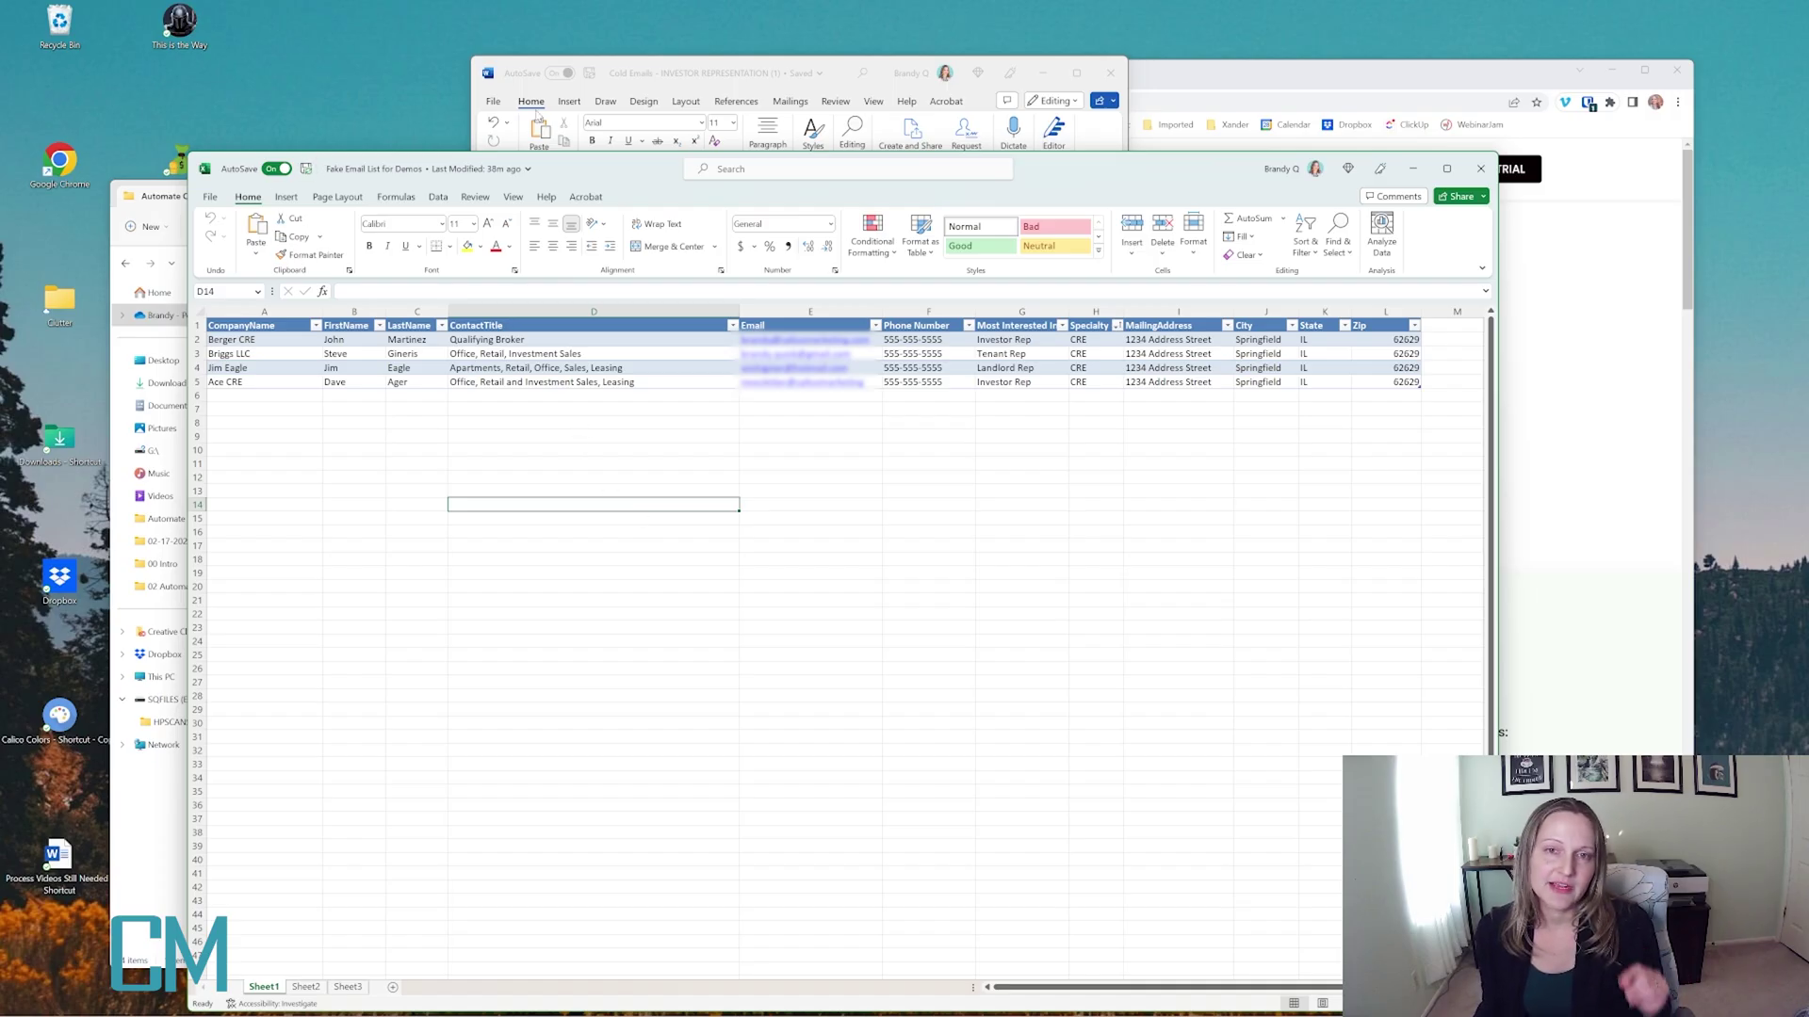
click(735, 491)
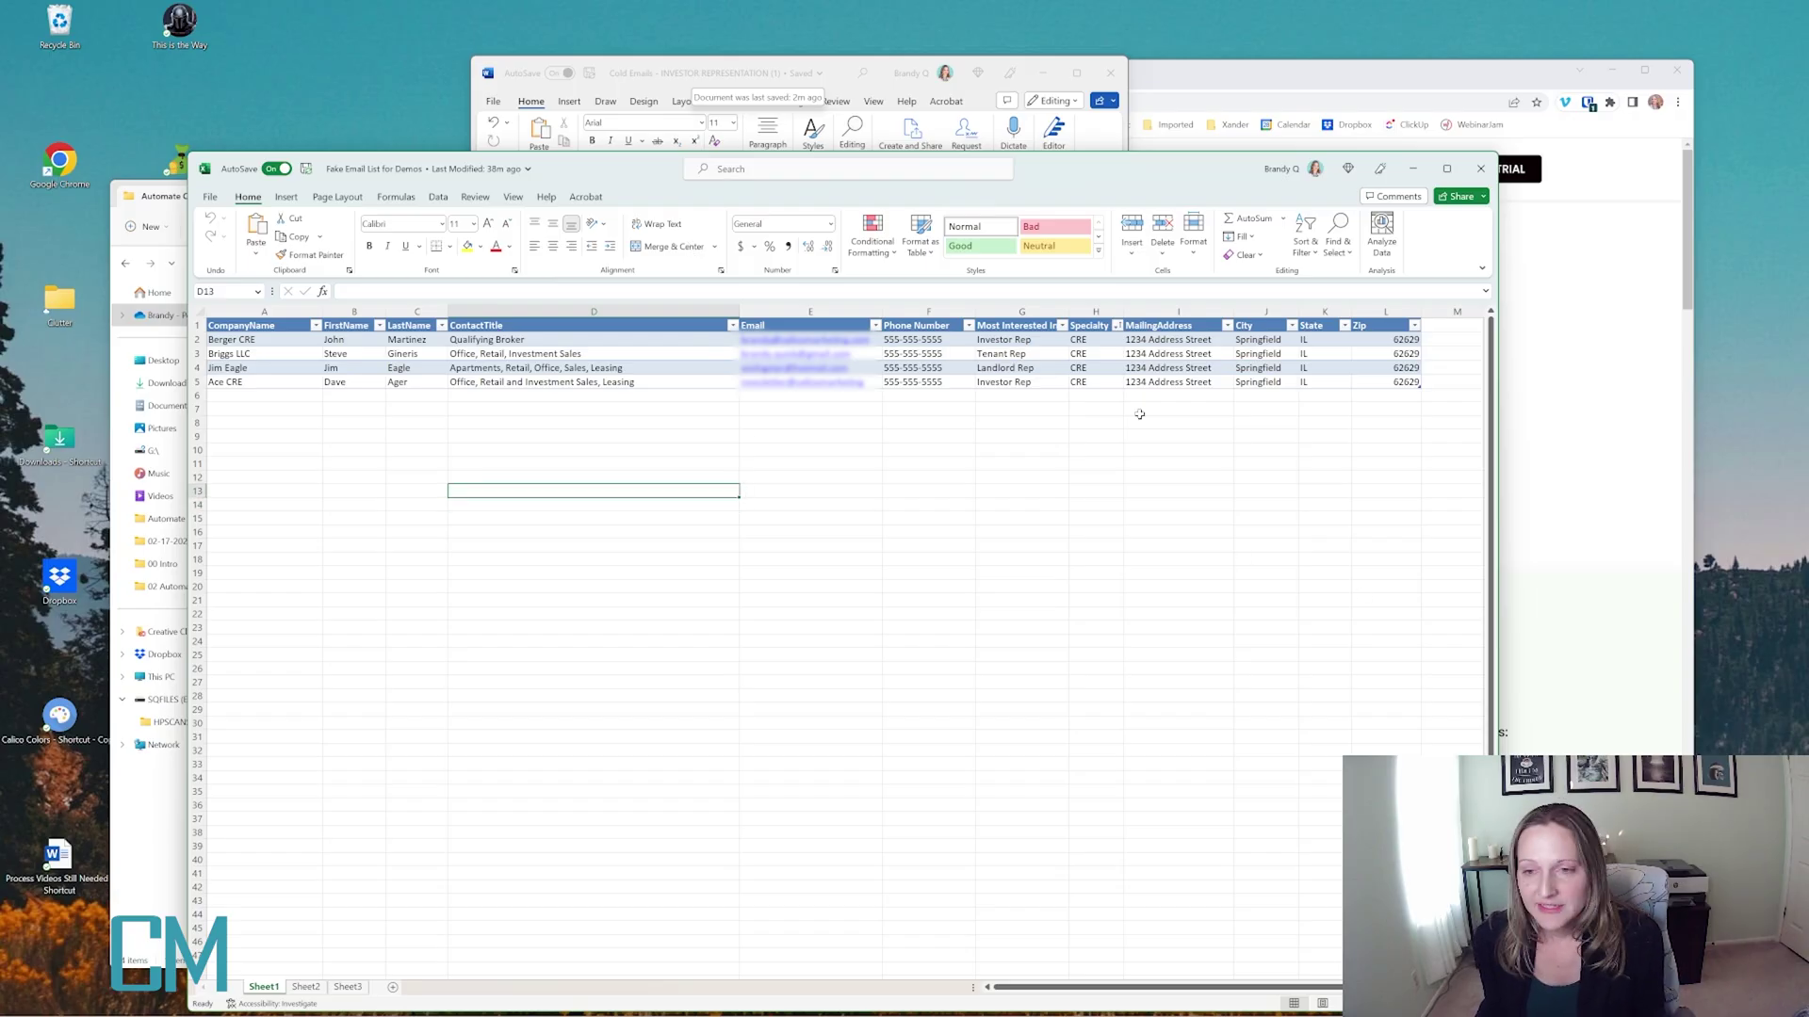
click(1480, 169)
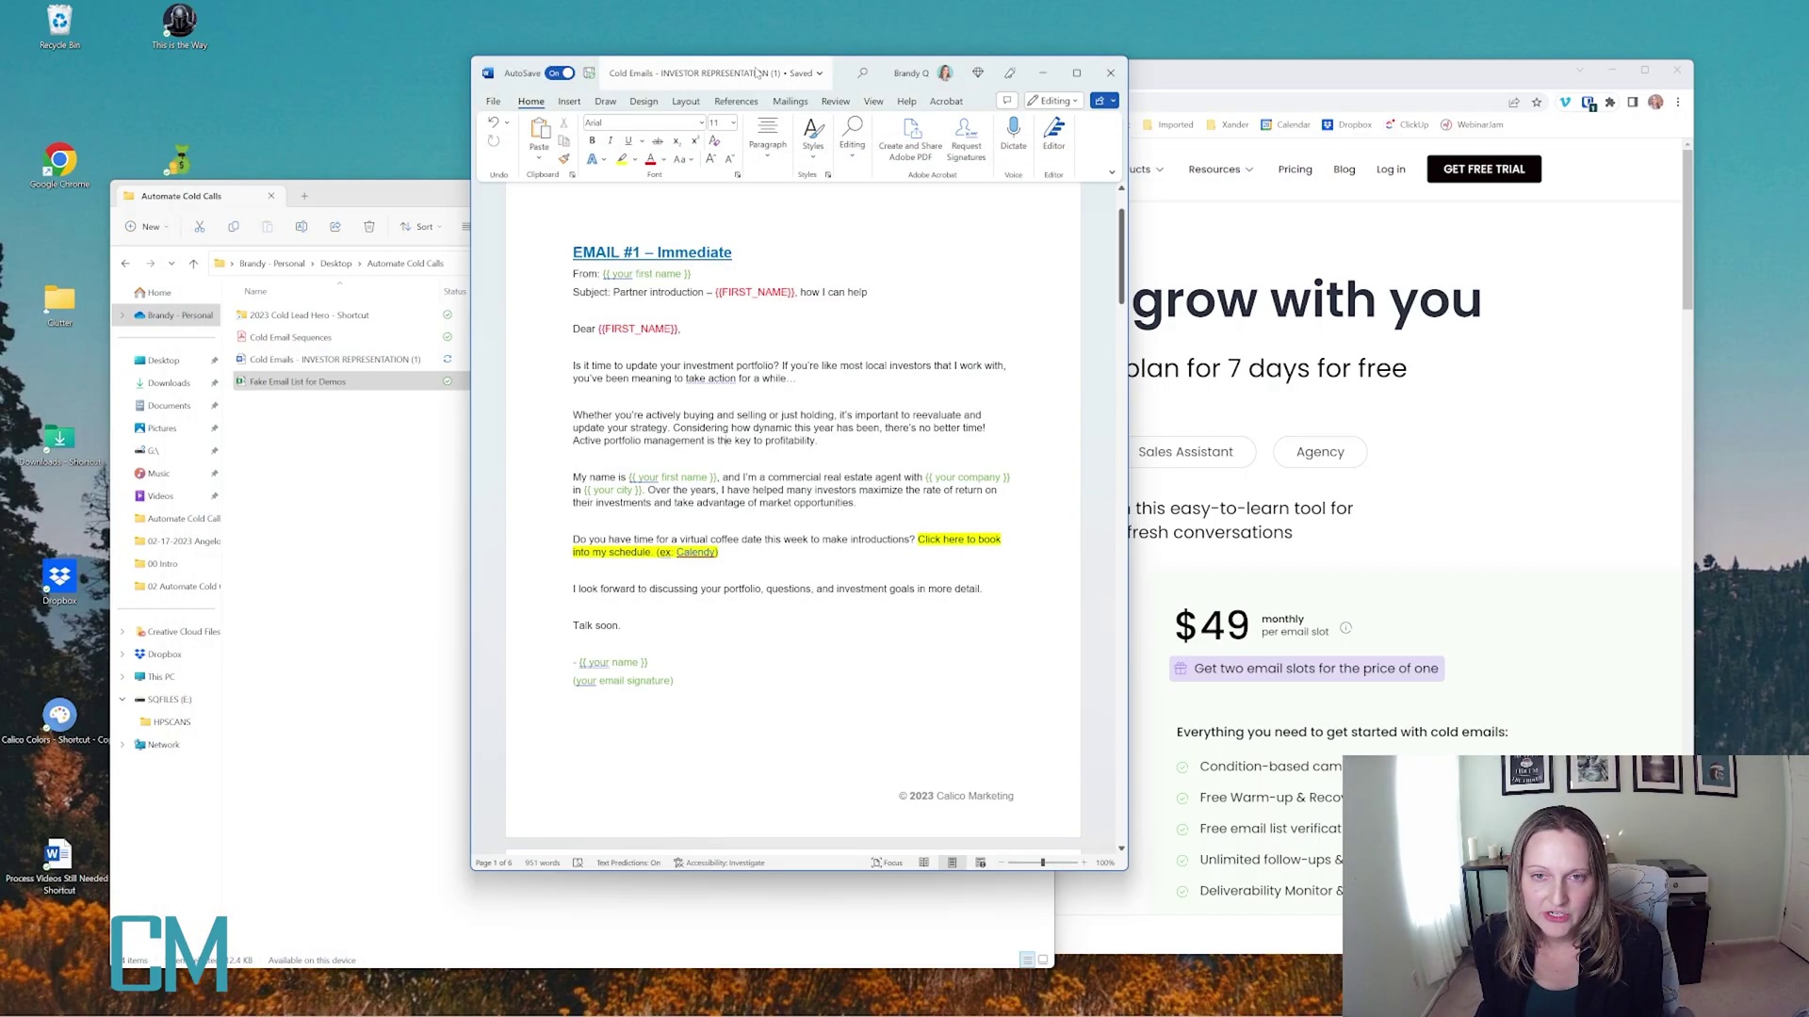
drag(756, 73, 396, 89)
click(1493, 361)
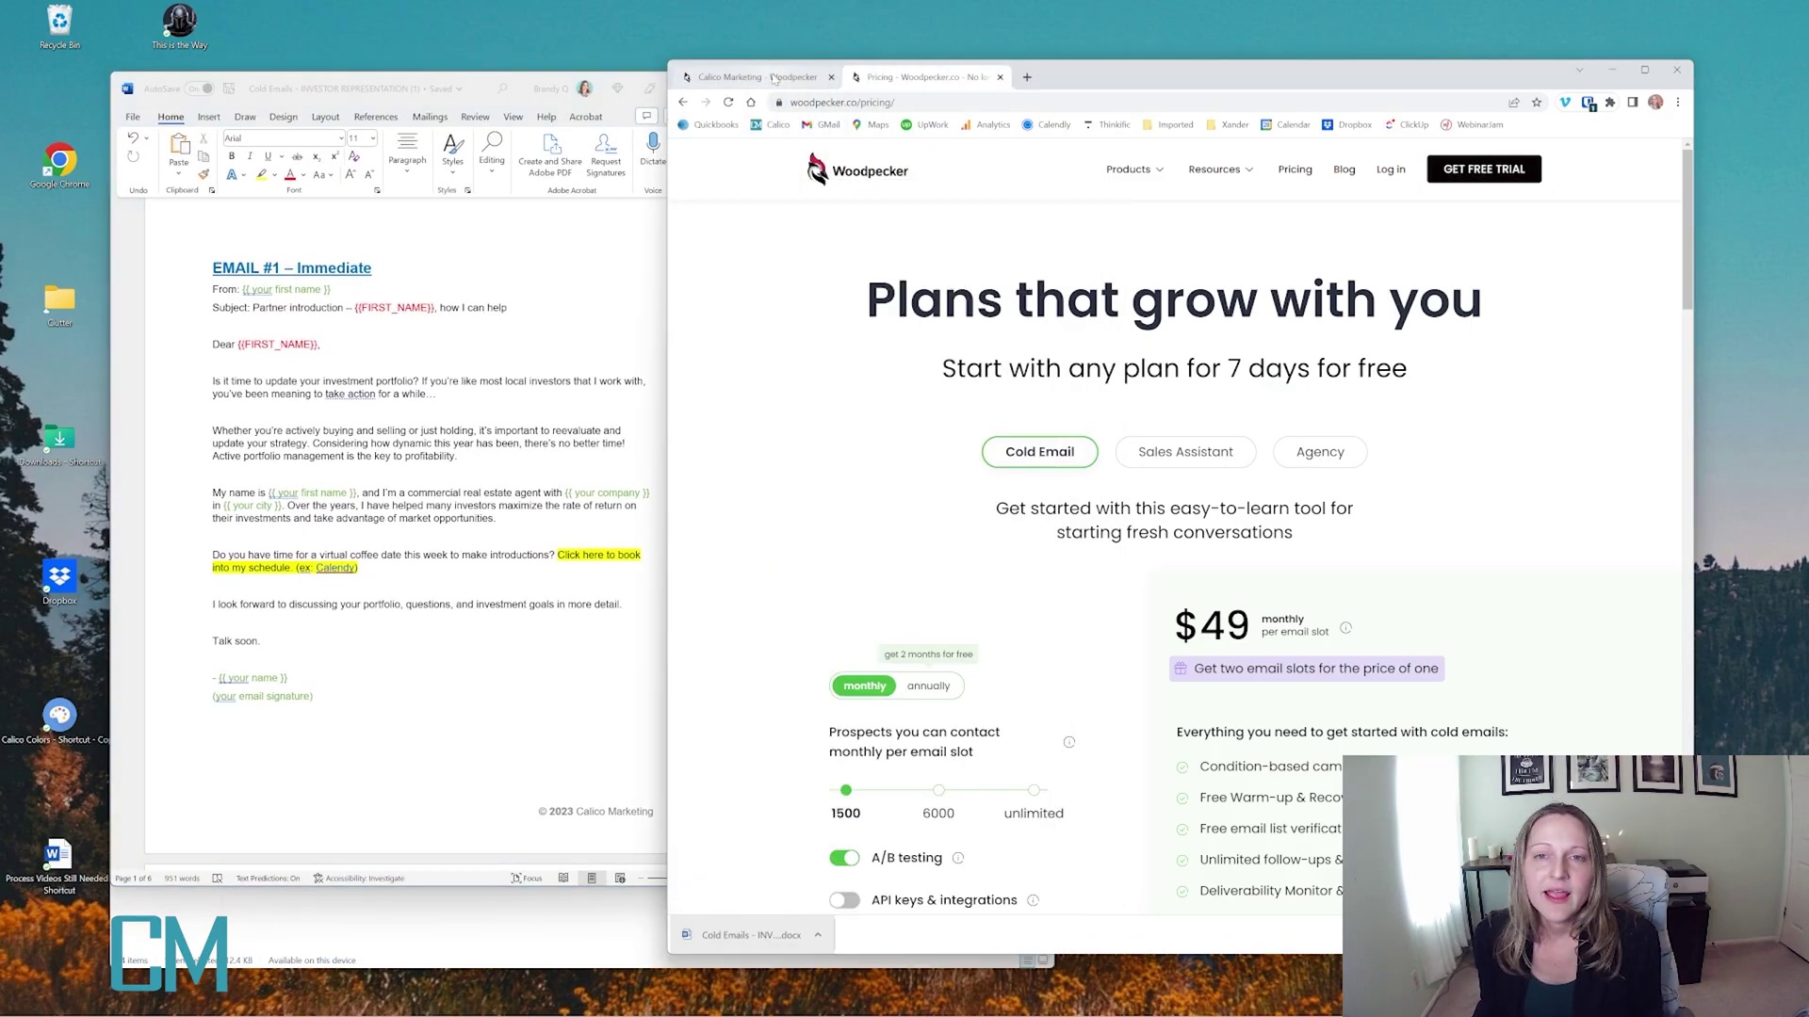
drag(754, 76, 999, 80)
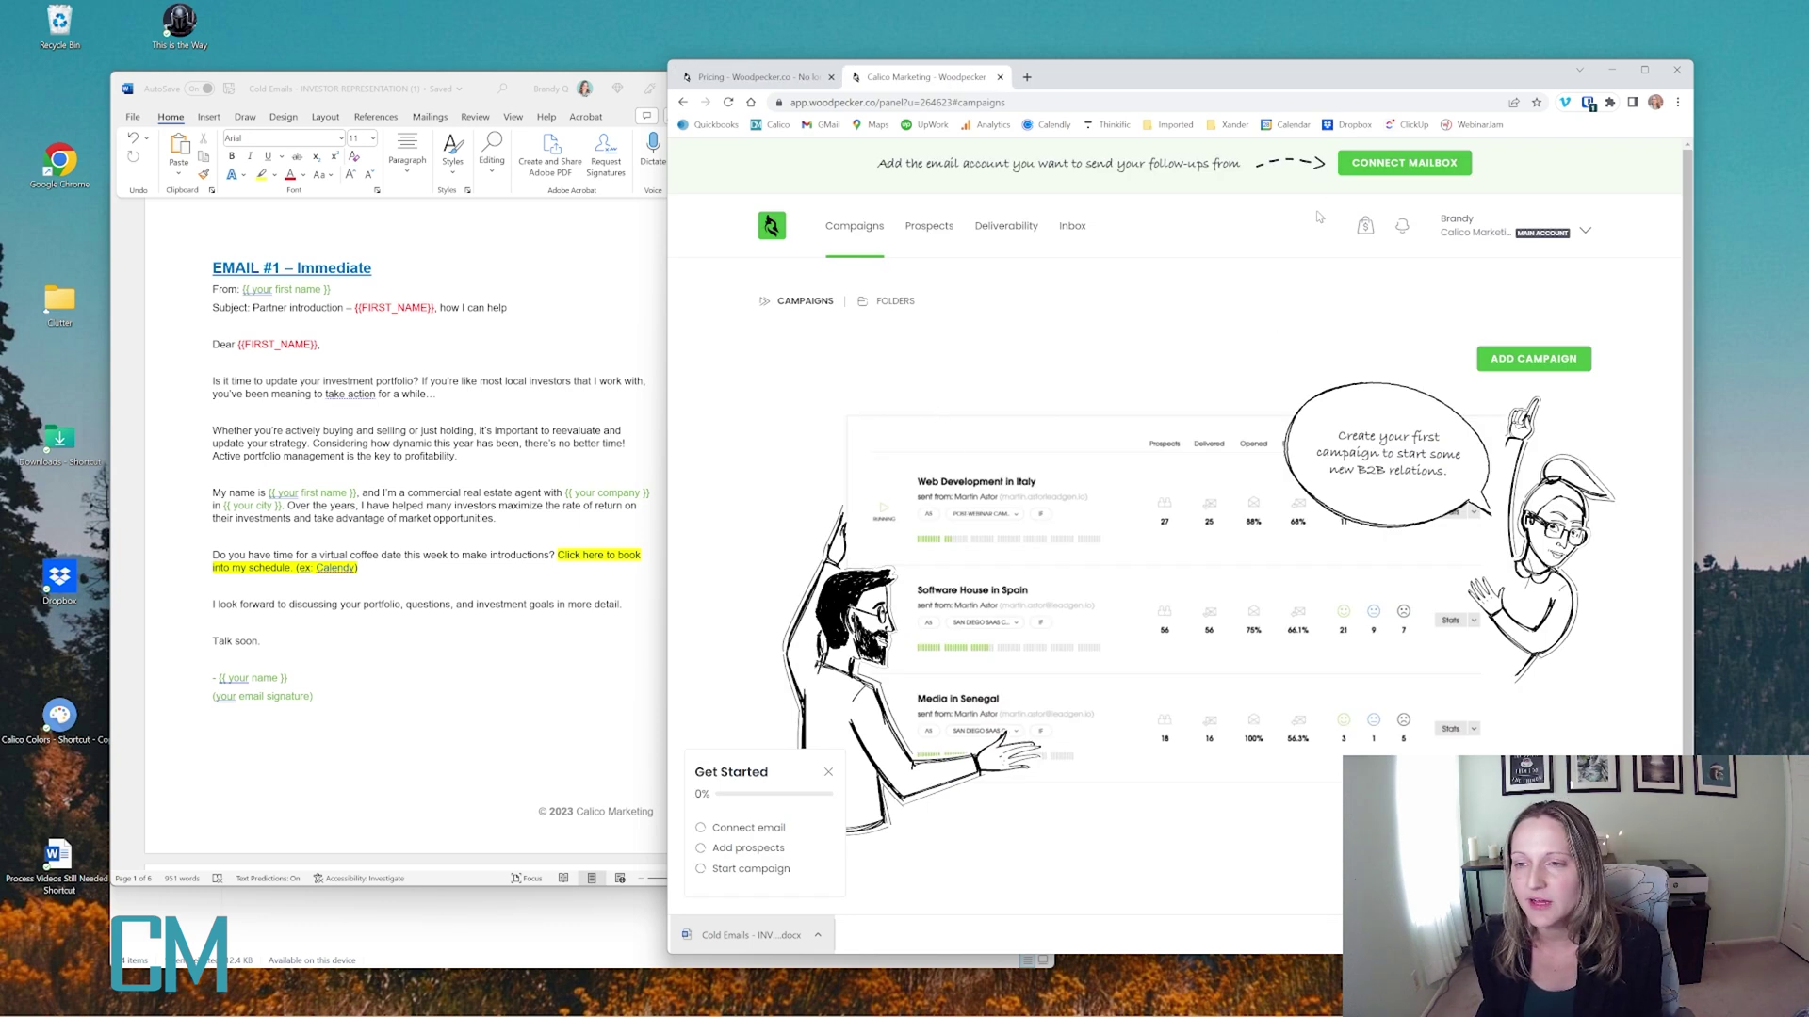
Connect a Gmail mailbox to Woodpecker with the business Google account and allow the requested access
click(1374, 173)
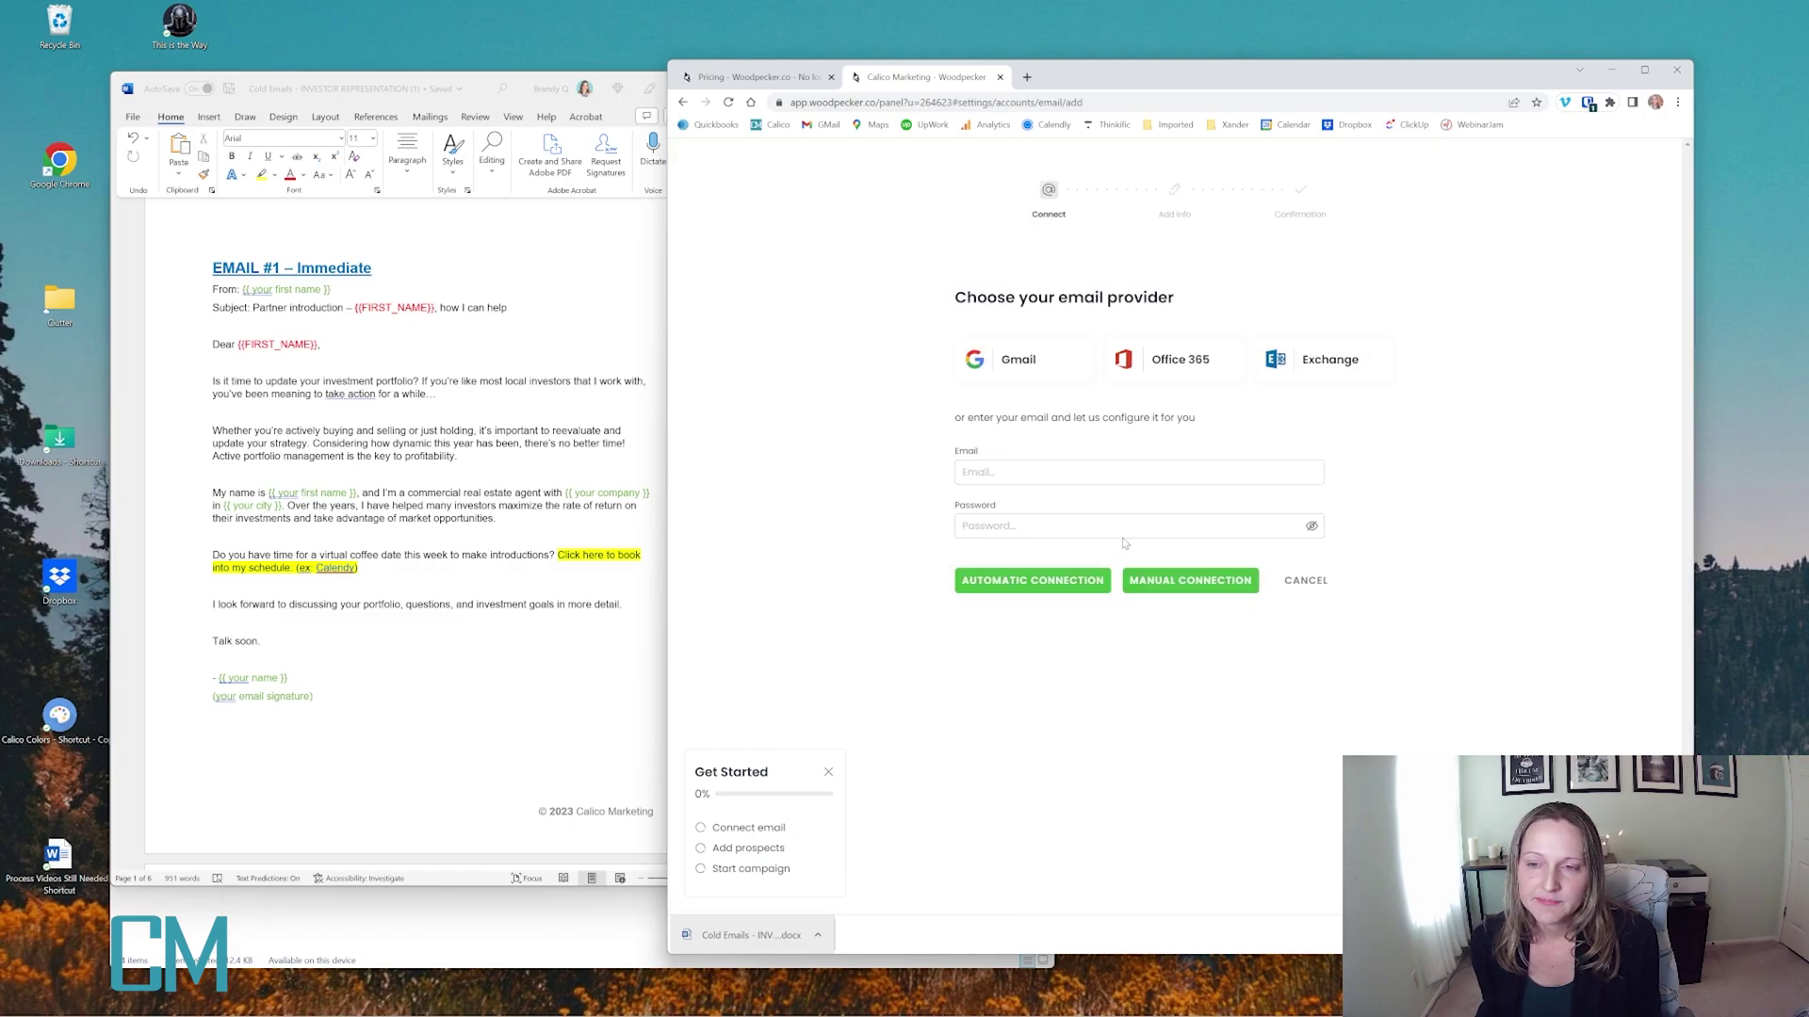
click(1023, 367)
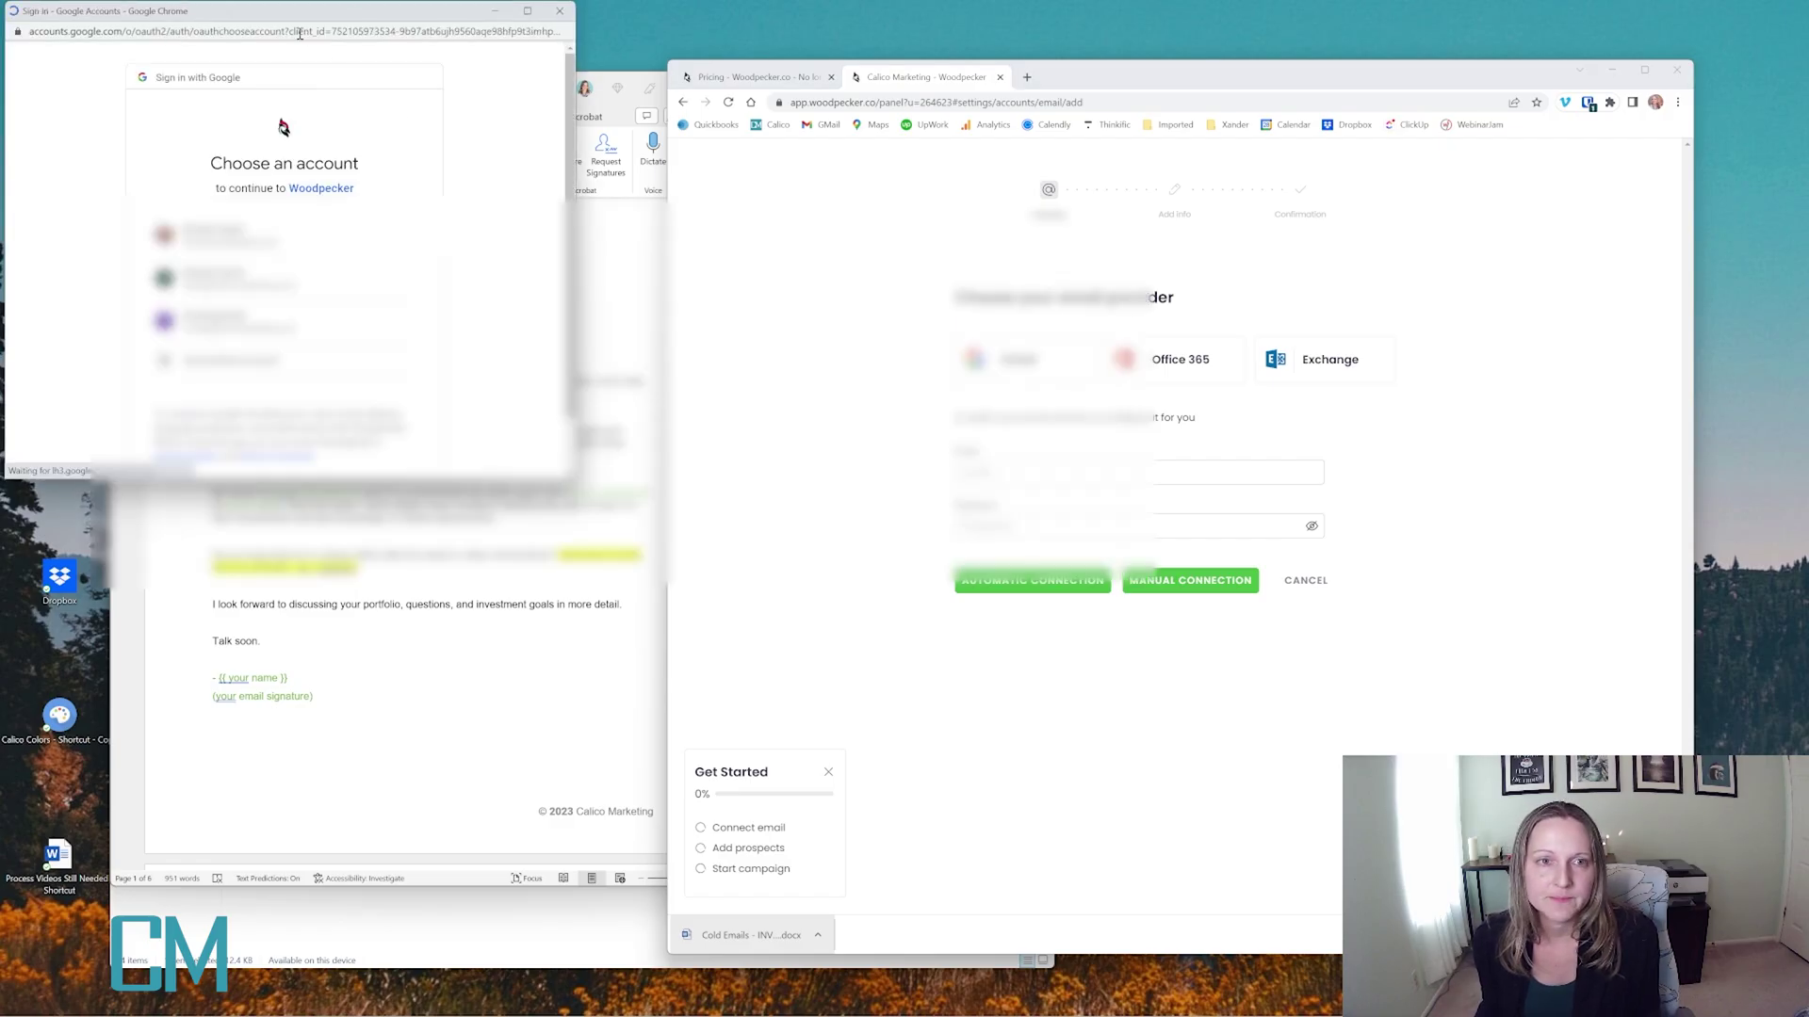
drag(300, 34, 1015, 182)
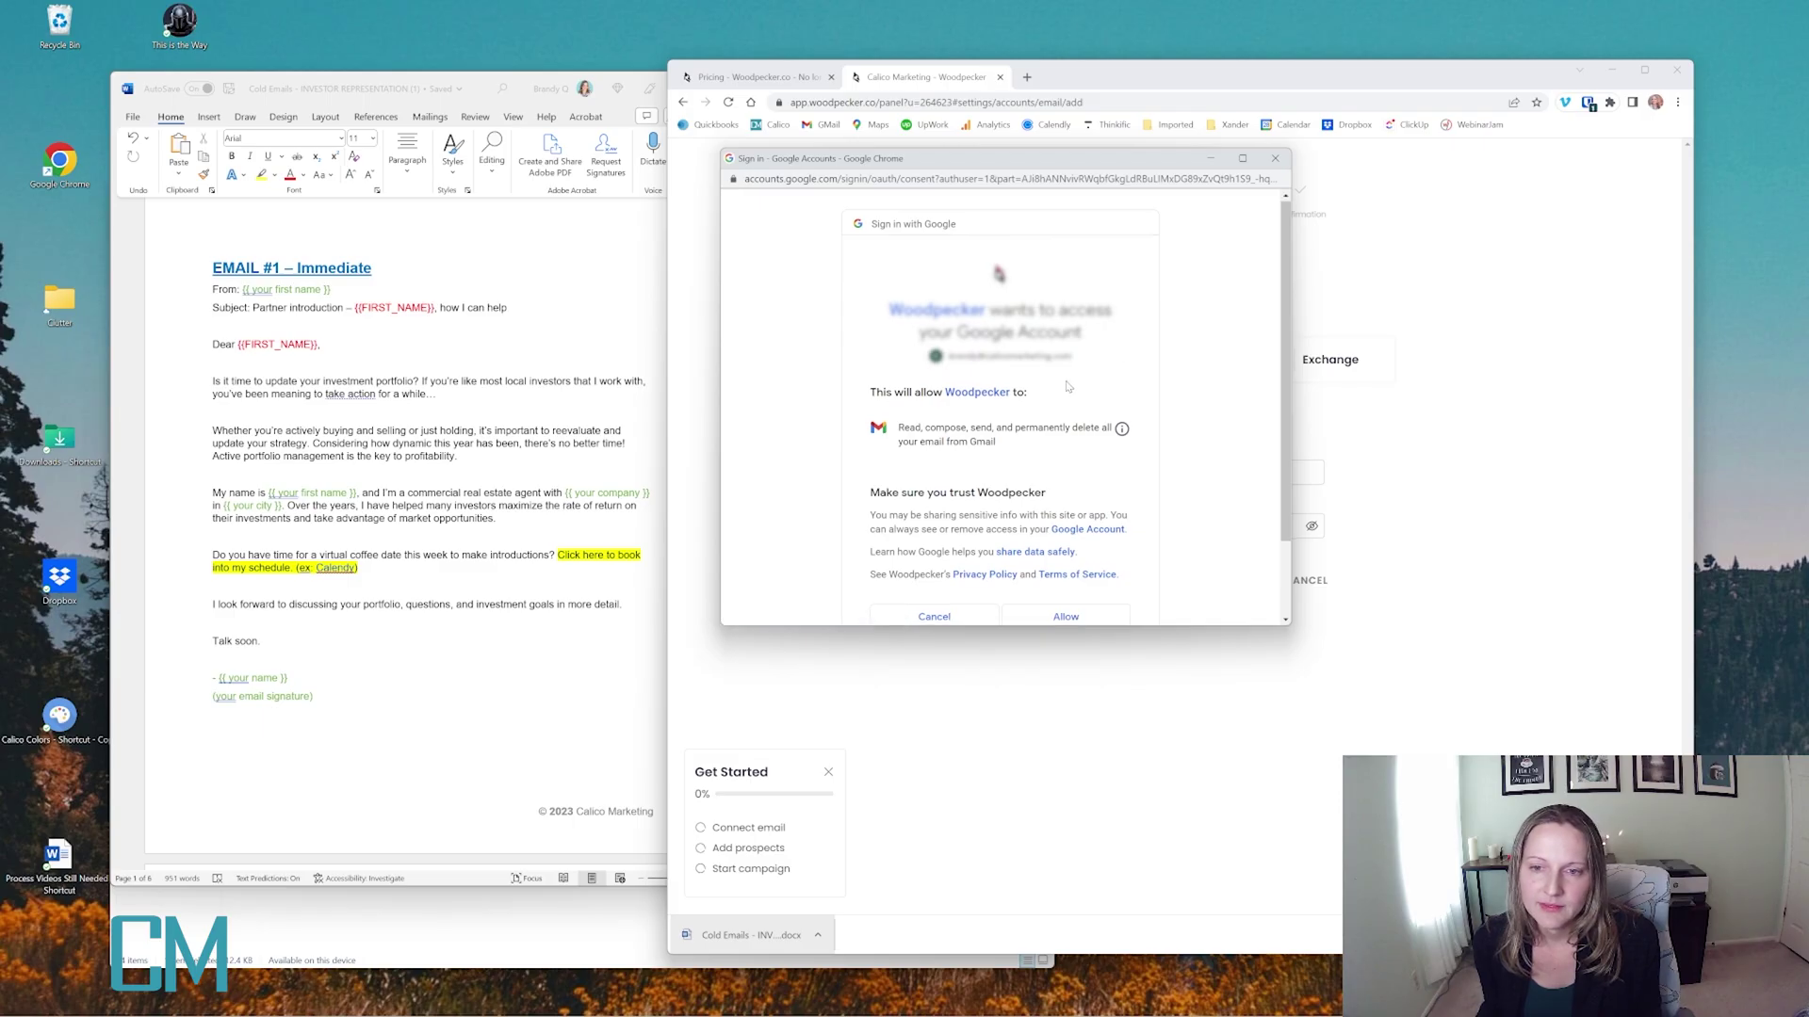
scroll(1067, 386, down, 1)
click(1074, 524)
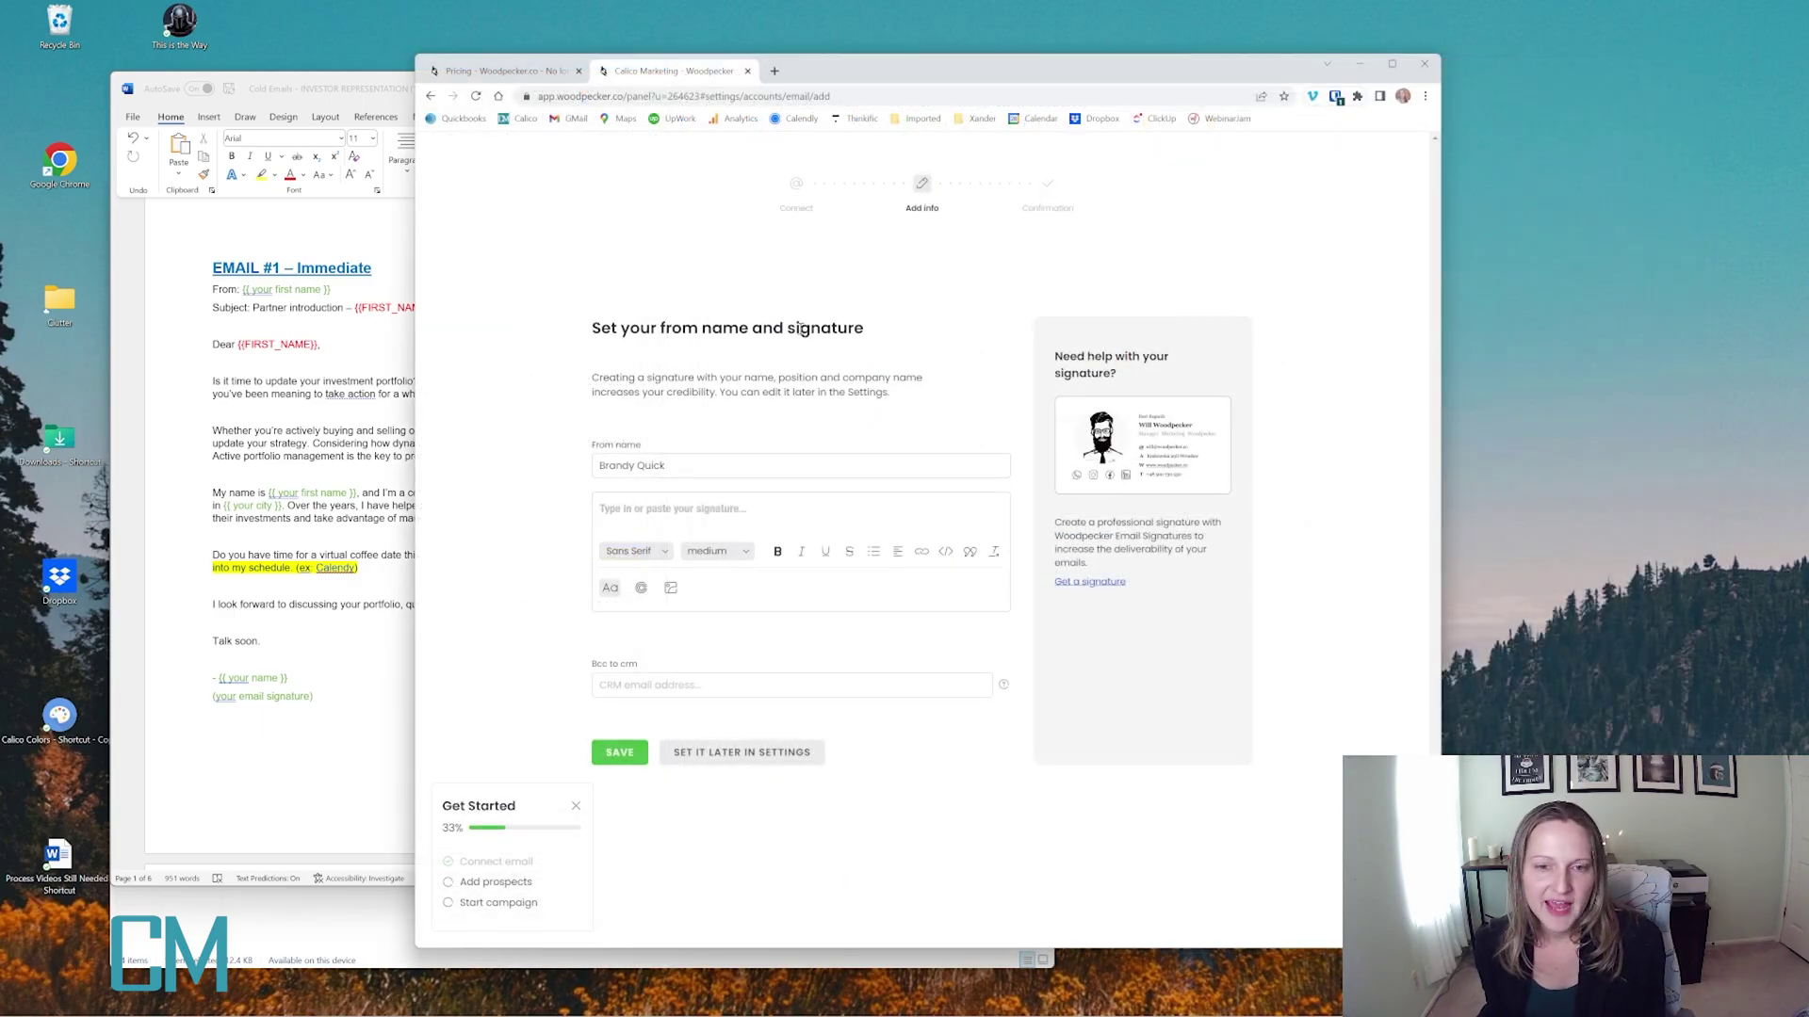
Shorten the From name to the first name only and fill the signature with the one copied from a new Gmail message
drag(639, 467, 729, 467)
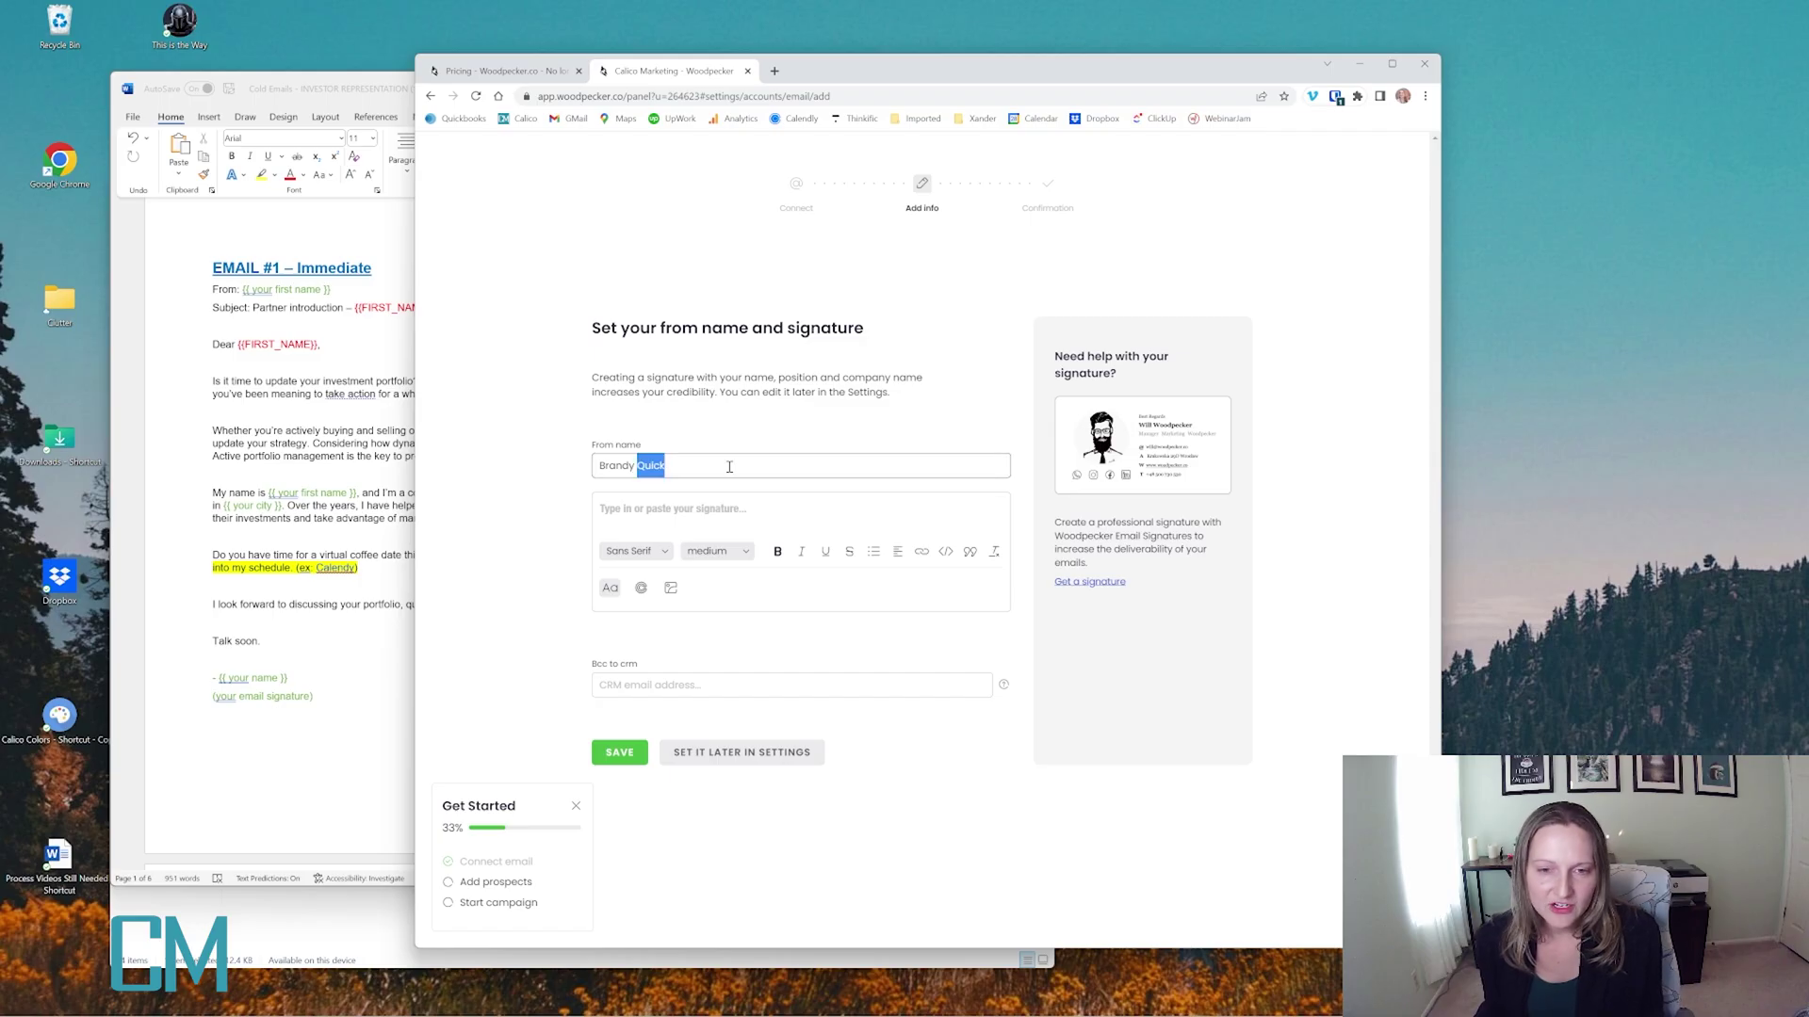
key(BackSpace)
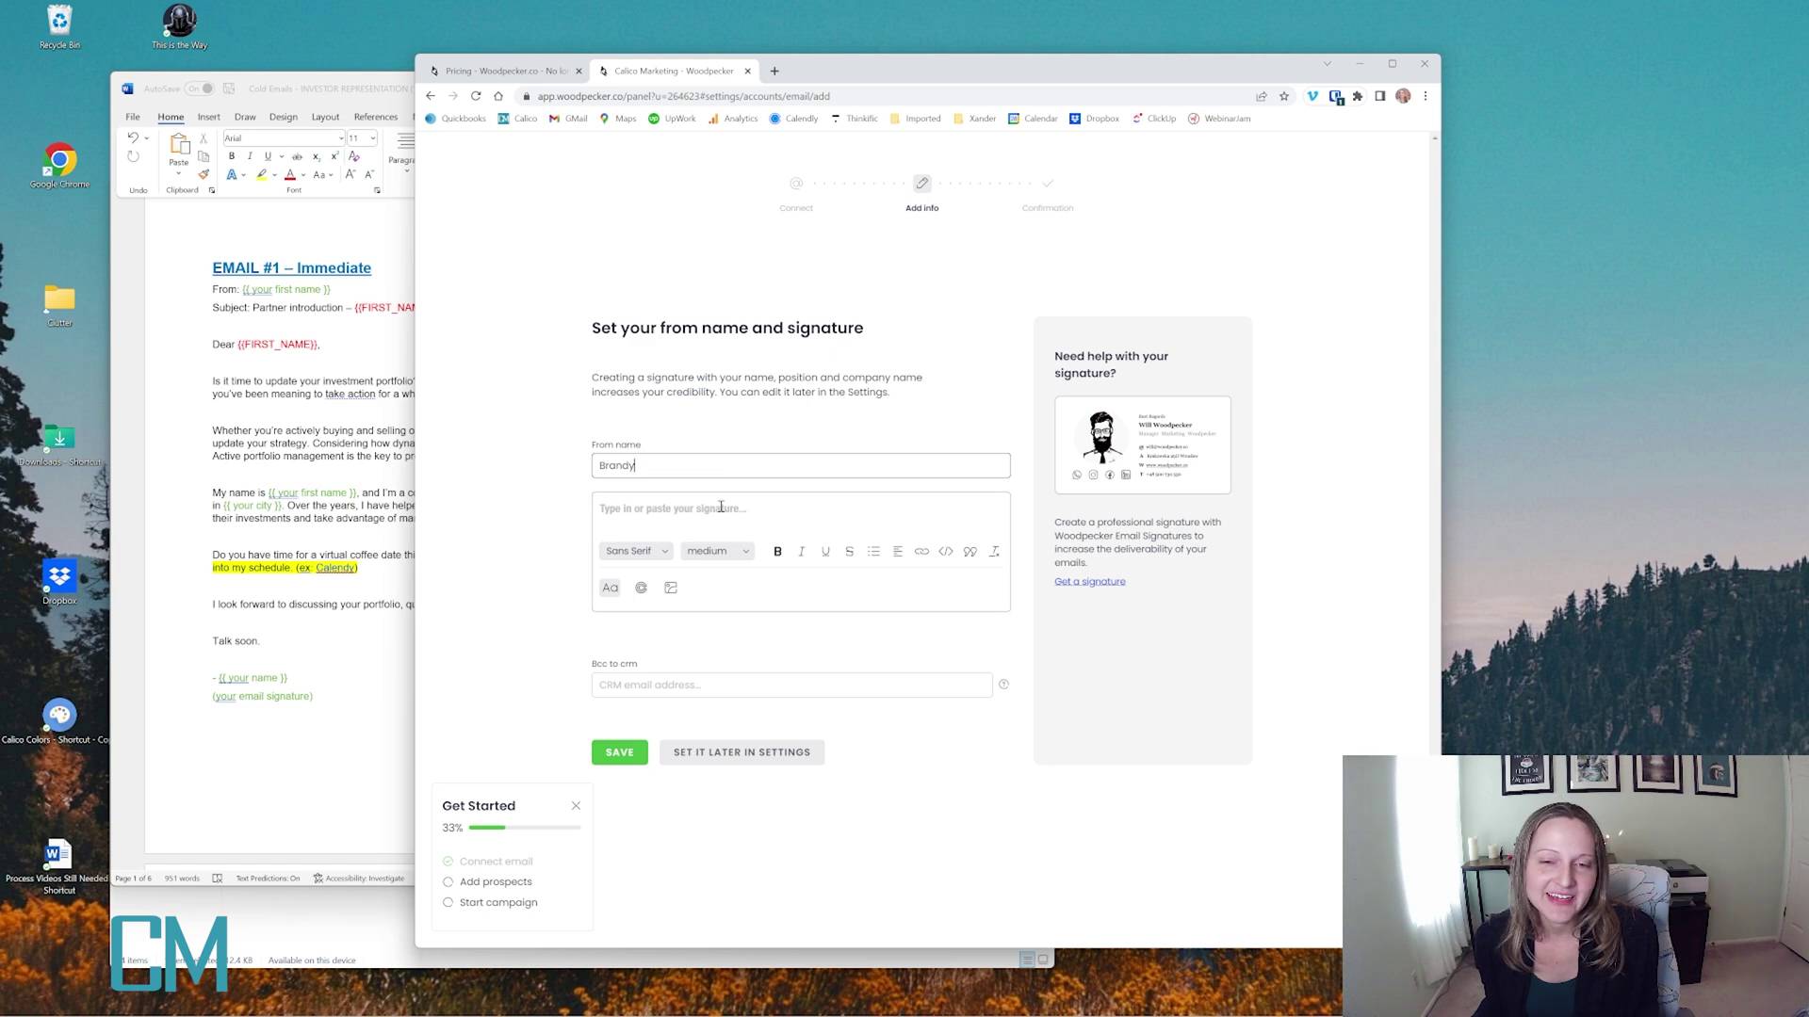
click(720, 507)
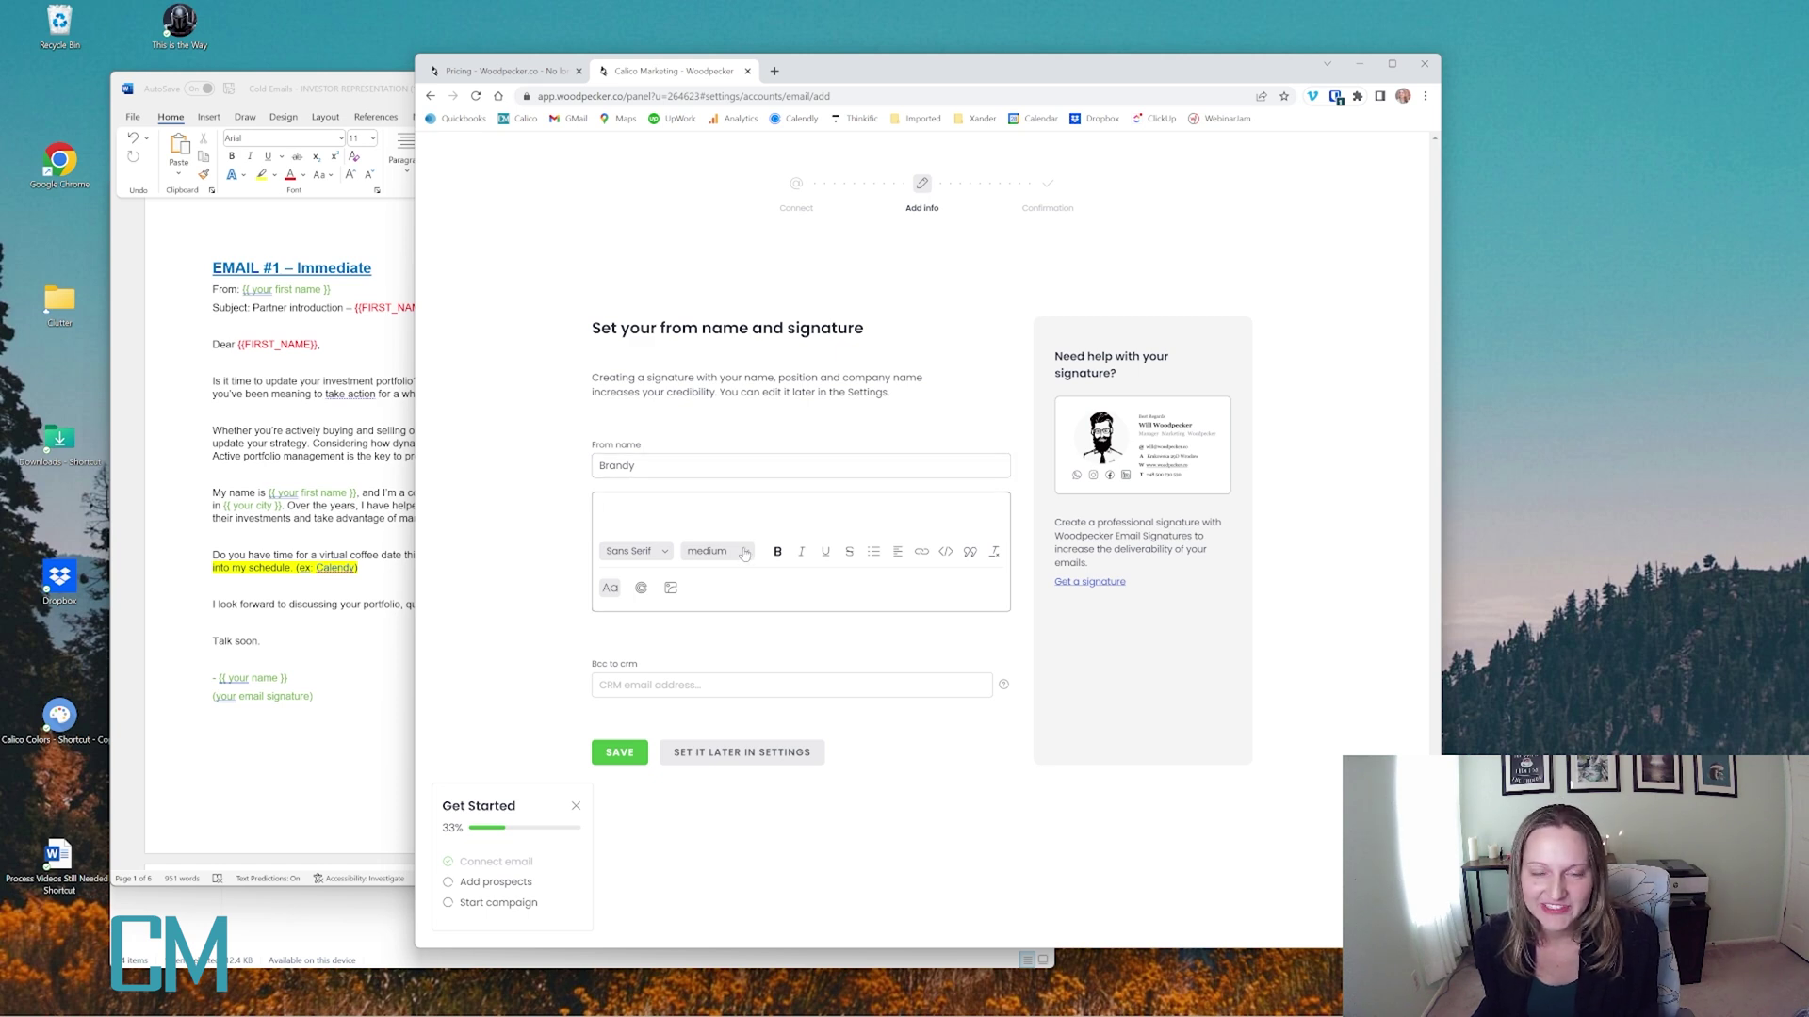
right_click(575, 121)
click(617, 143)
click(827, 72)
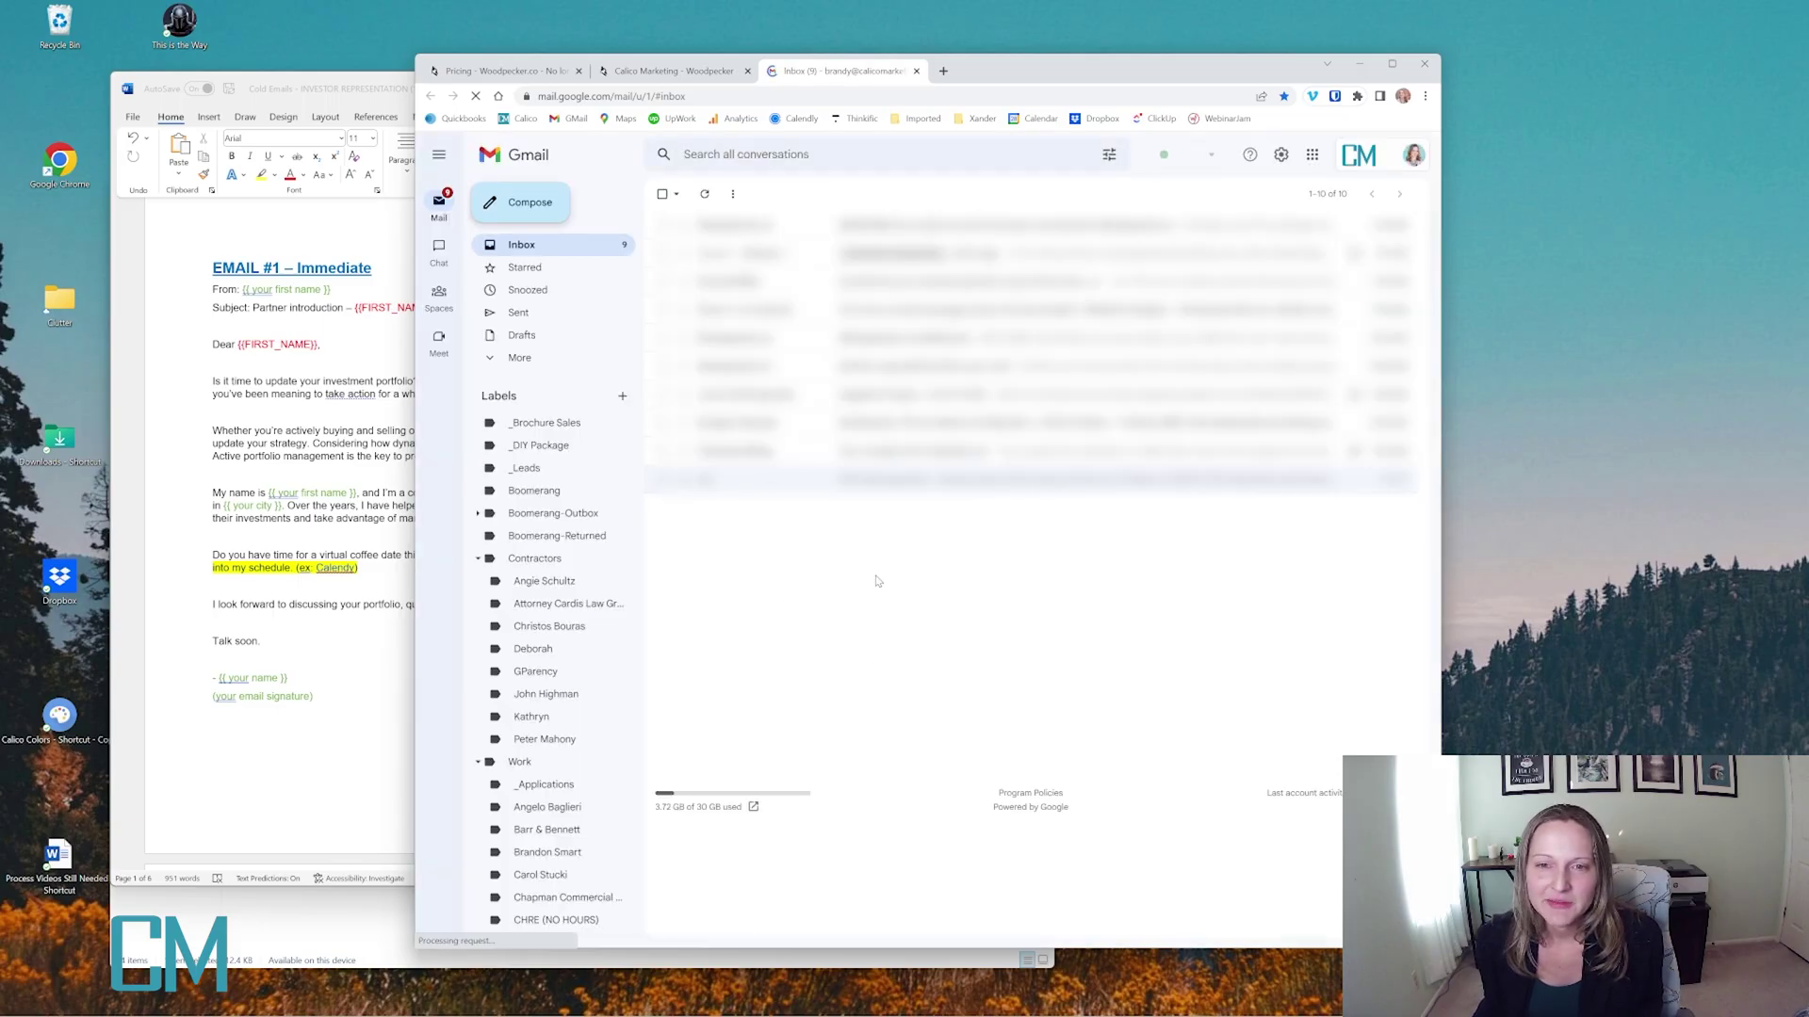
click(527, 203)
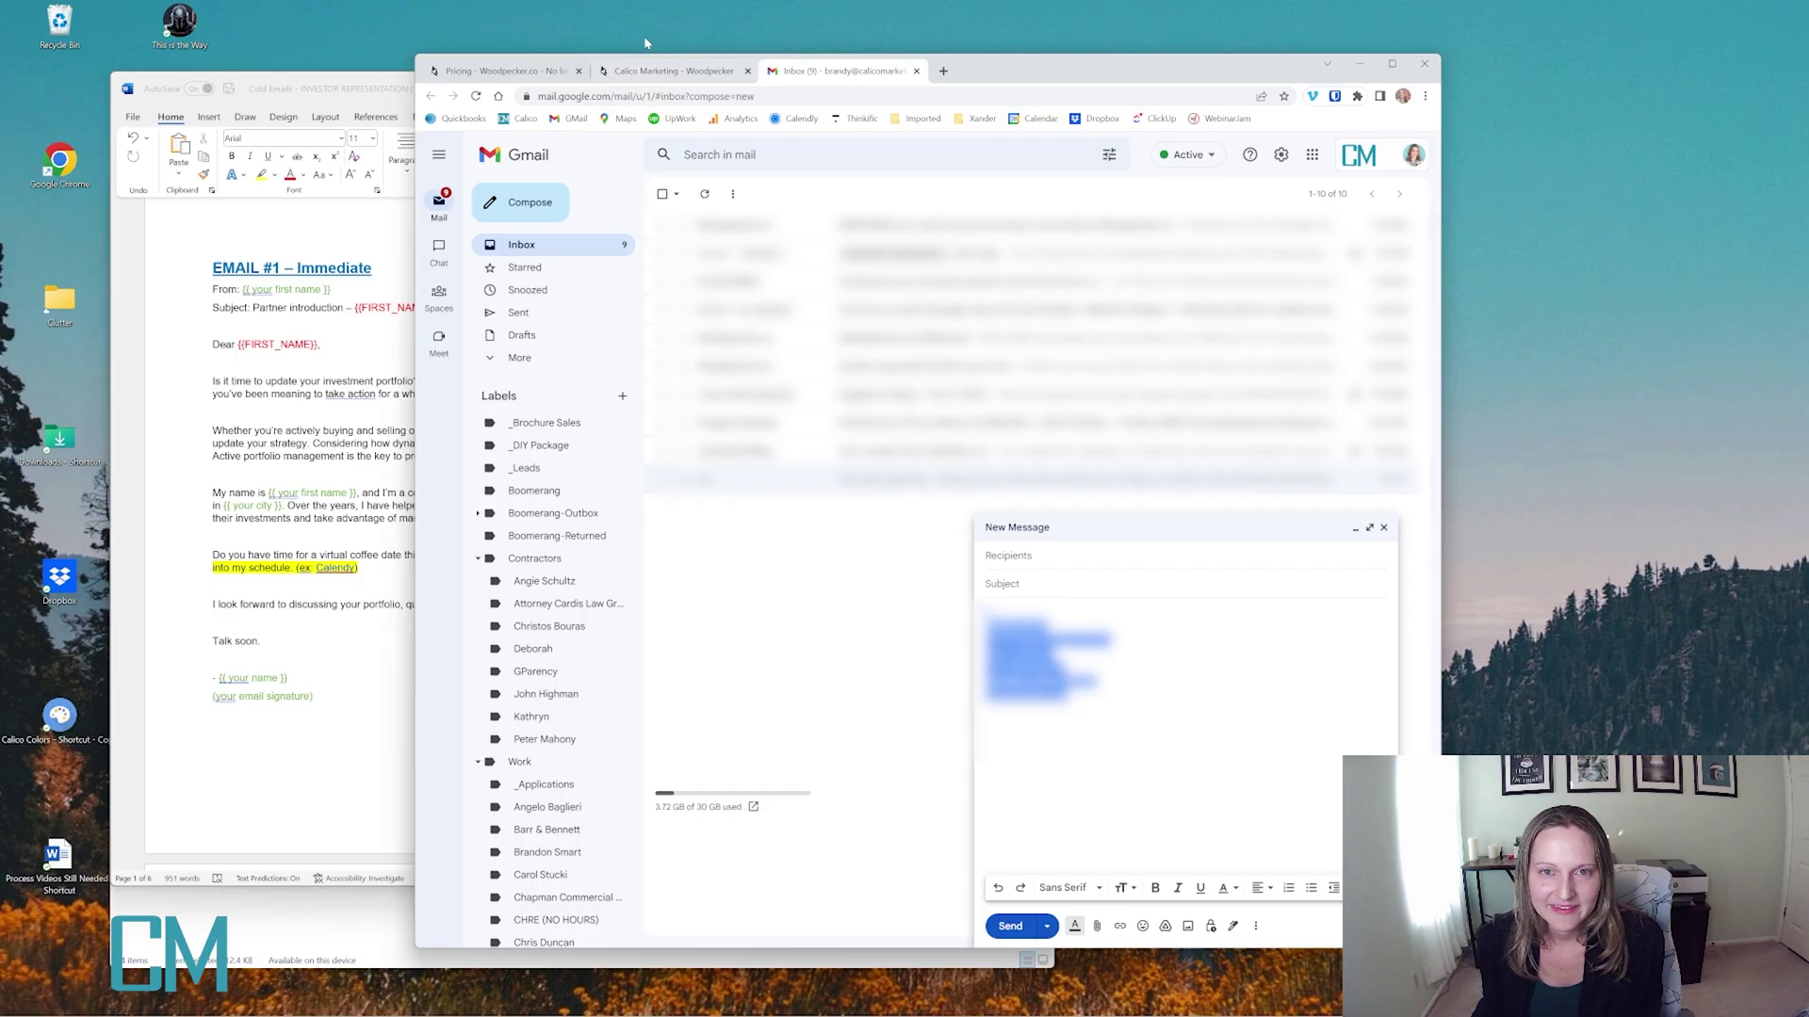
click(645, 72)
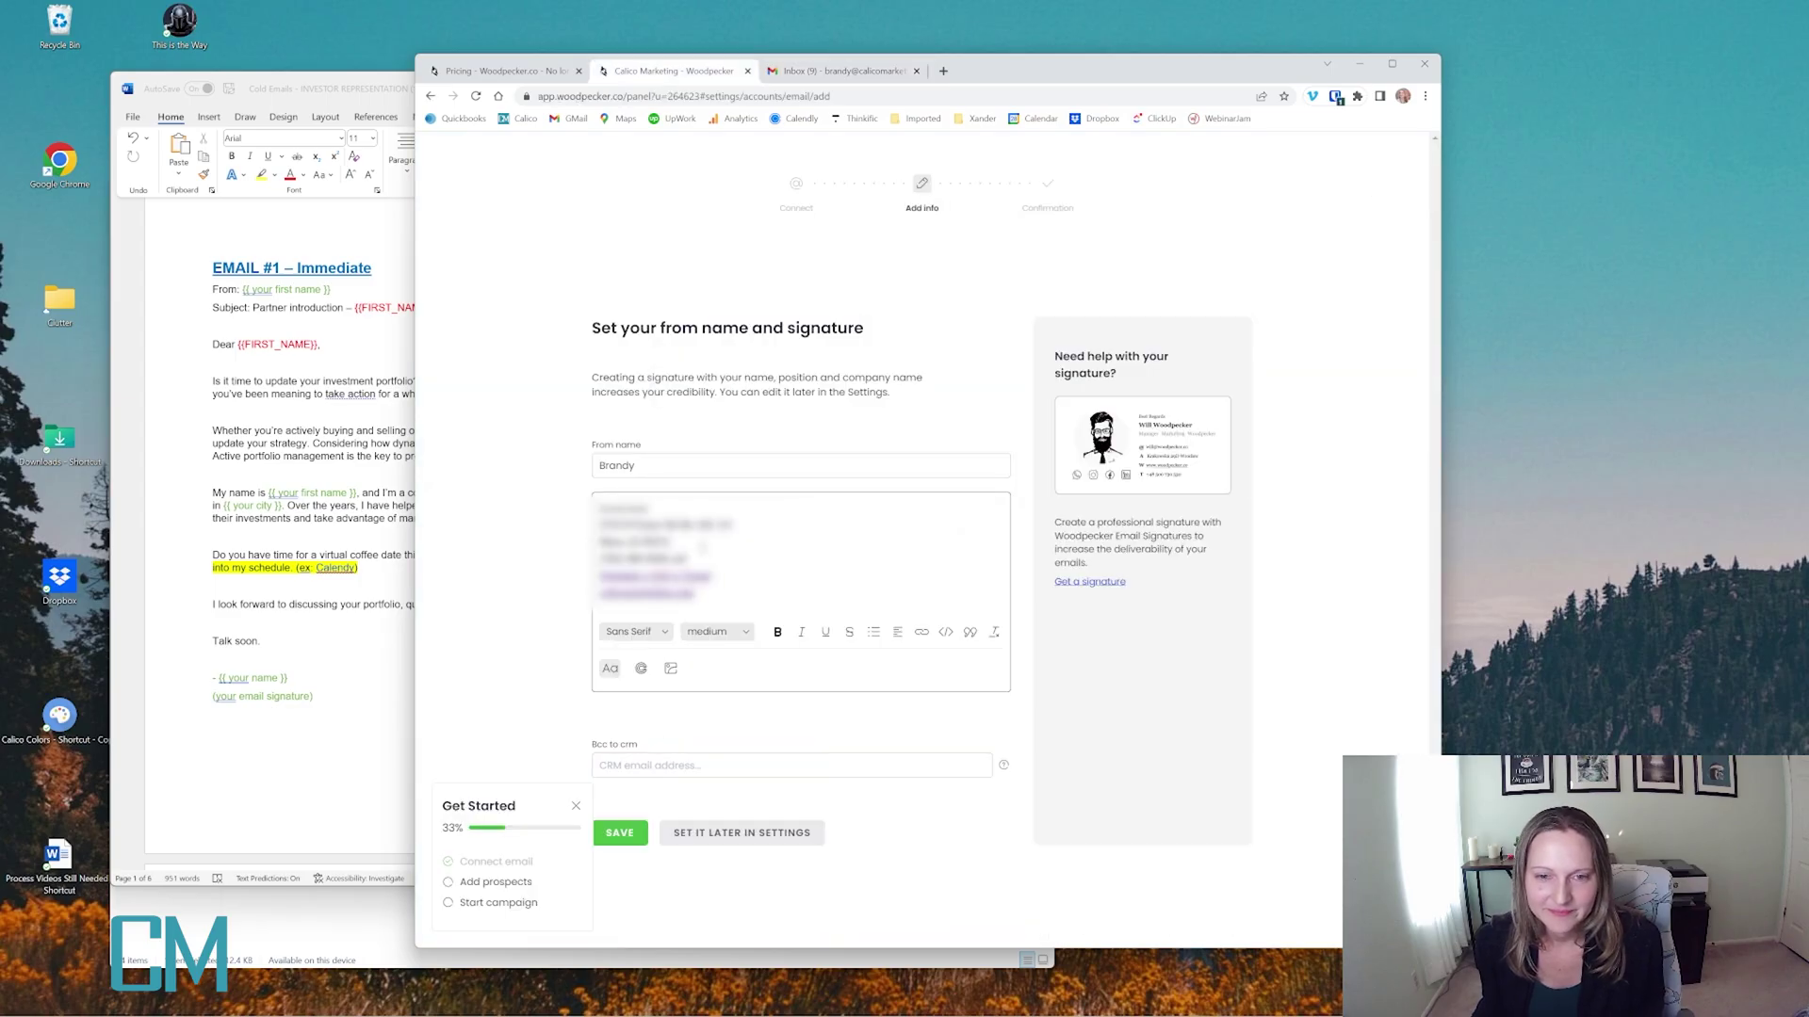
Set the font of the entire email signature to Tahoma
key(ctrl+a)
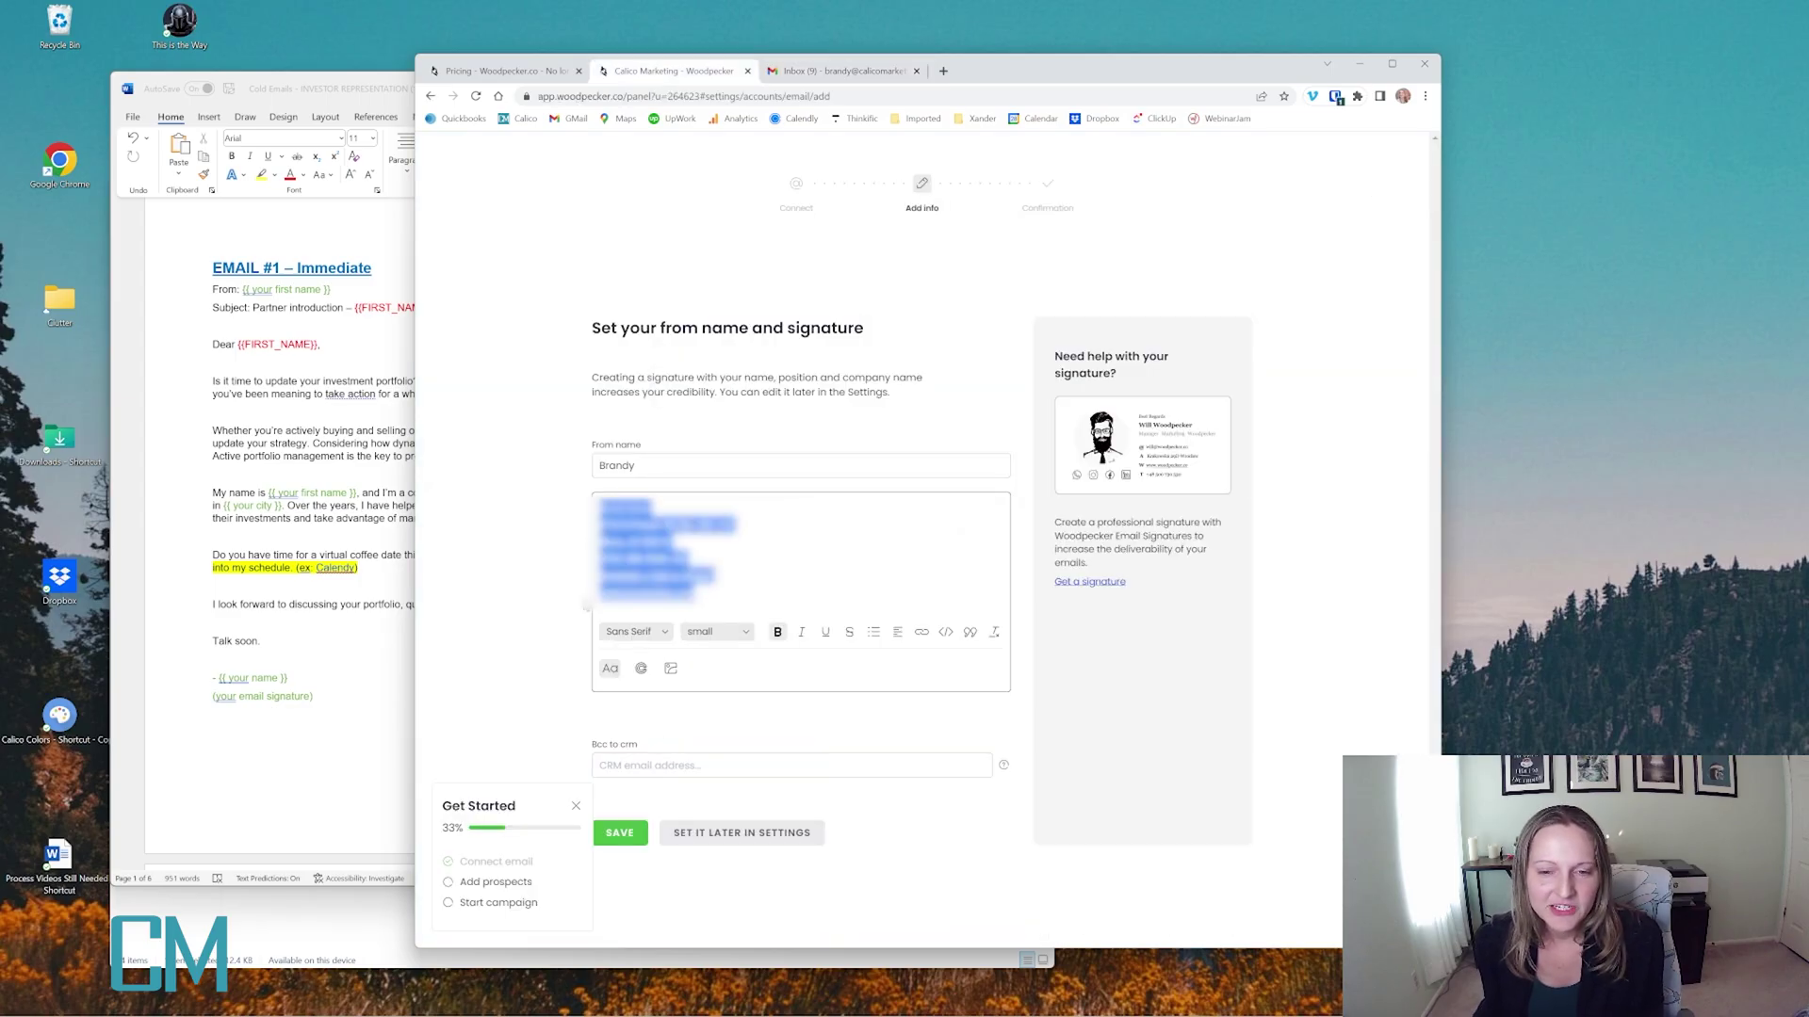
click(653, 633)
click(662, 559)
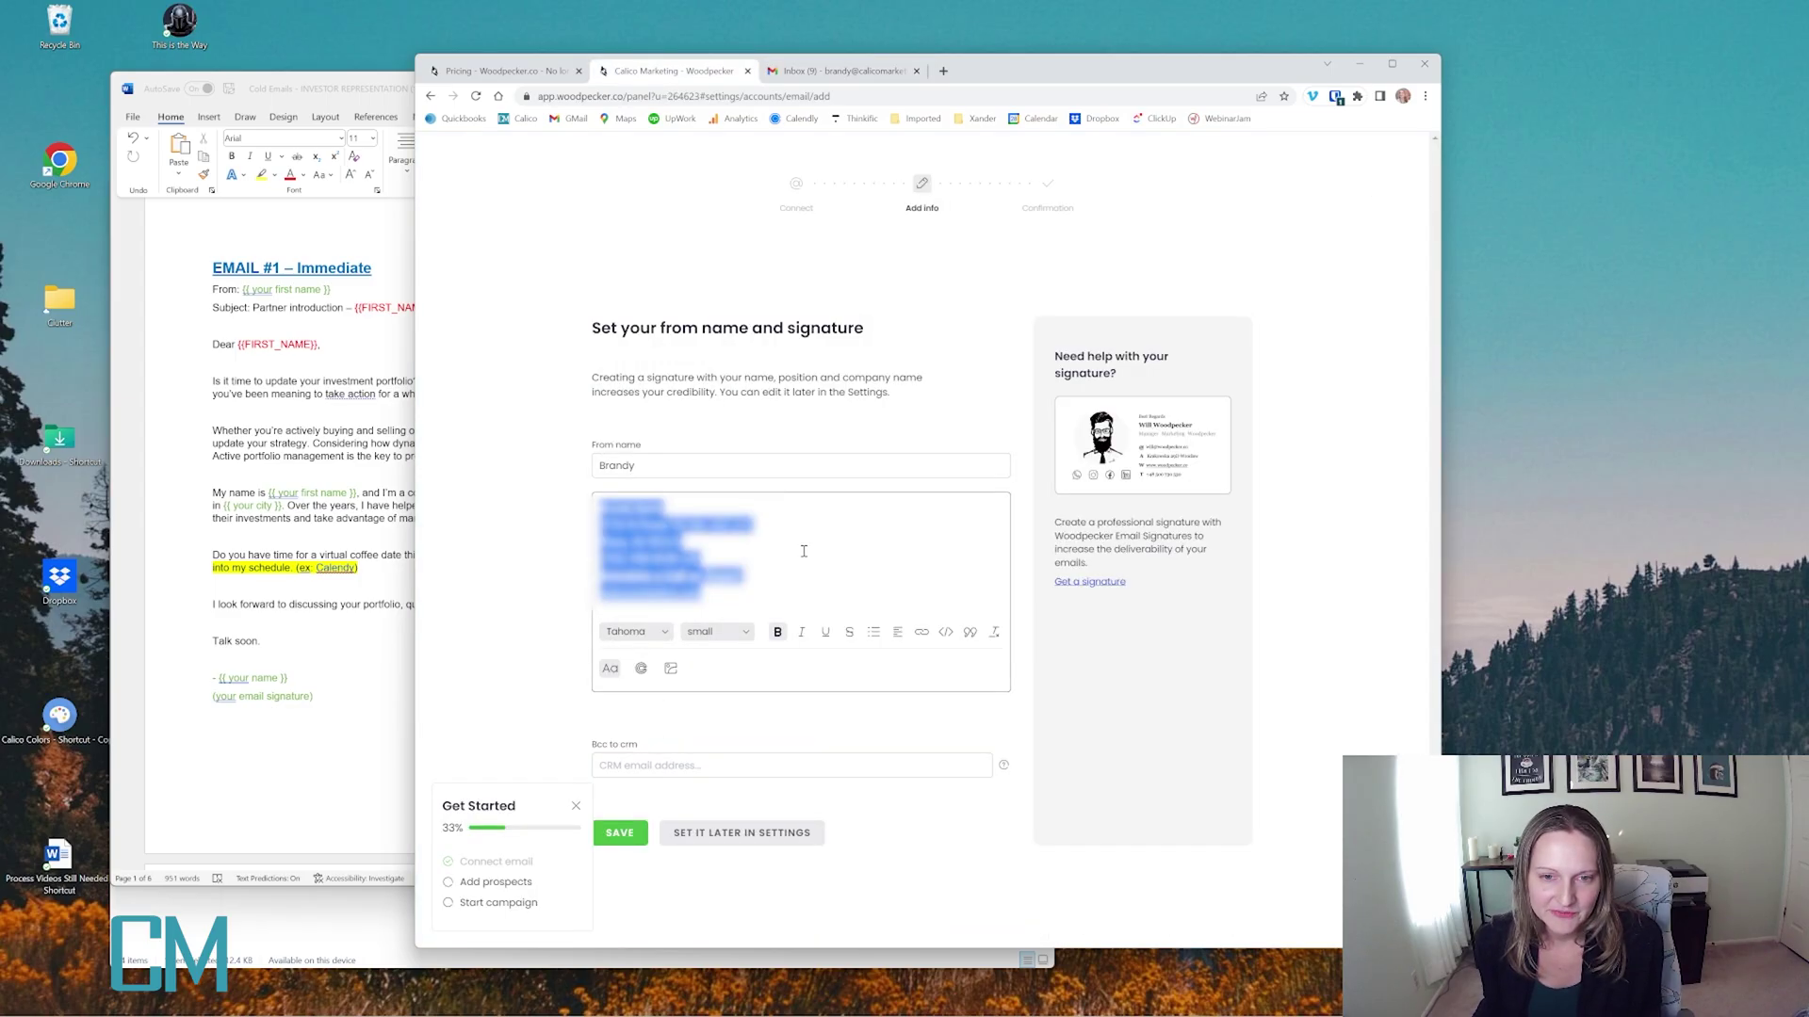
click(769, 572)
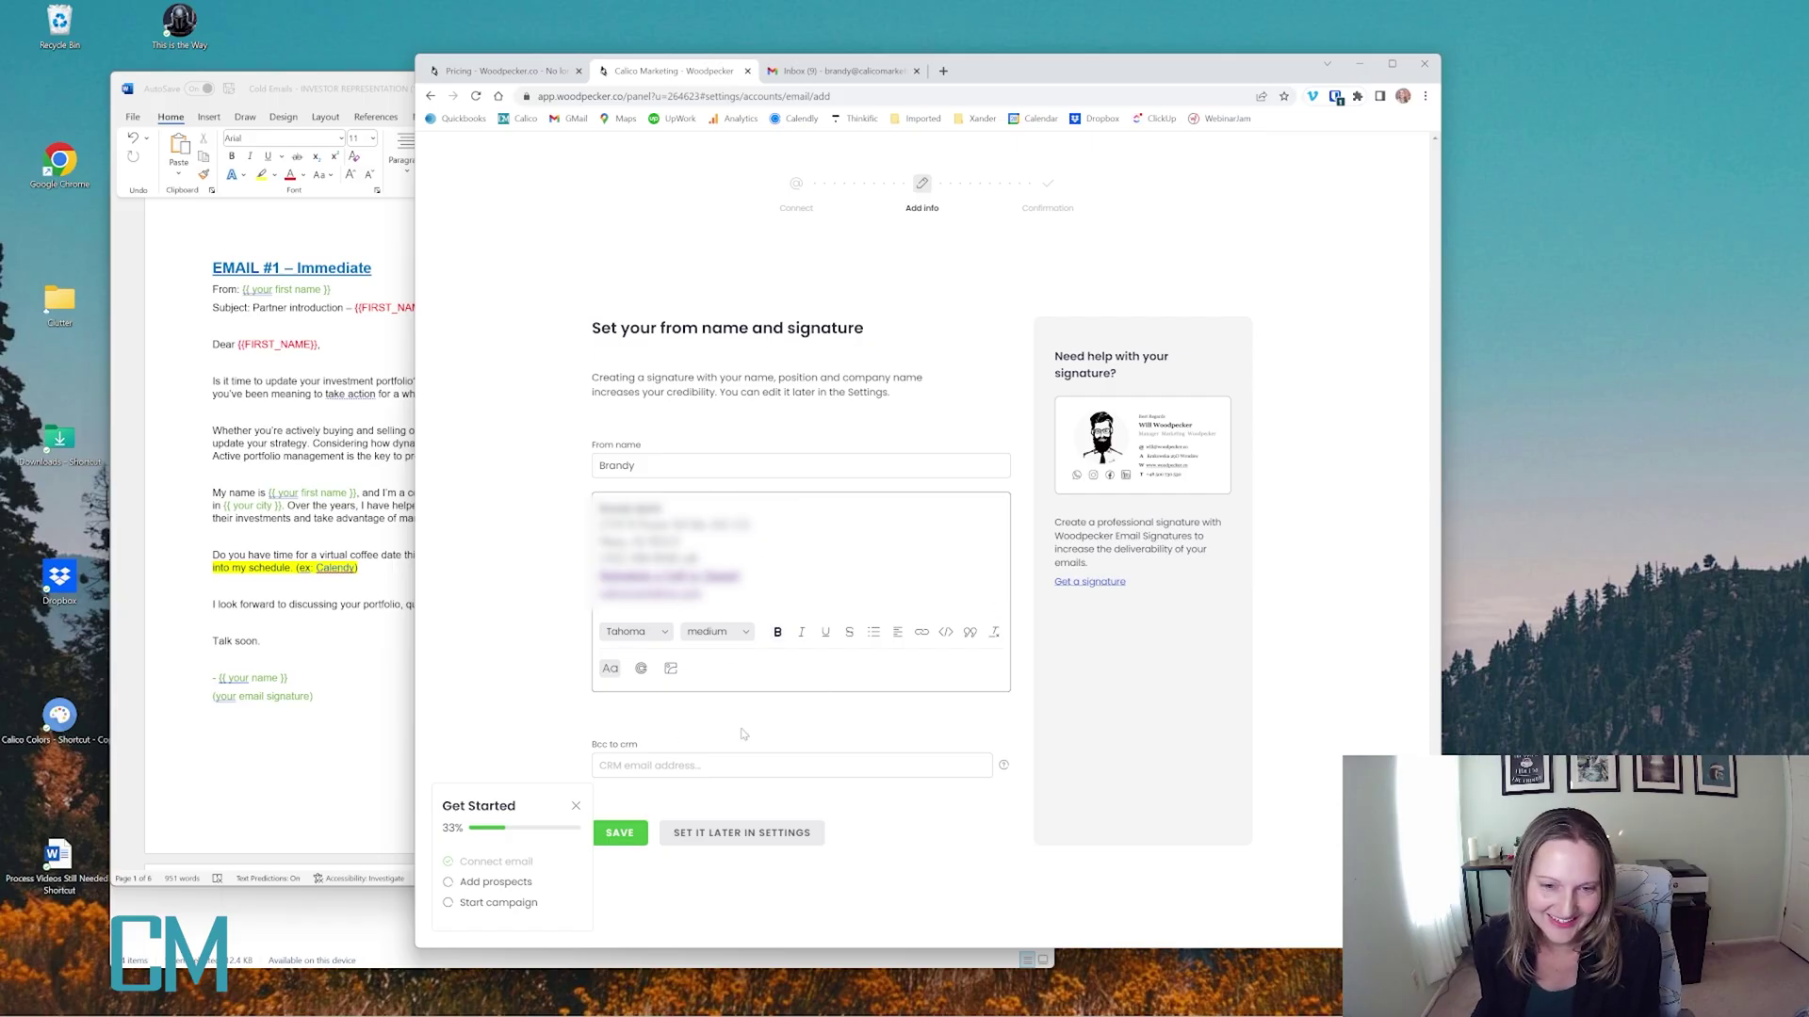
Dismiss the Get Started checklist and save the sender name and signature with Bcc to crm left empty
click(576, 805)
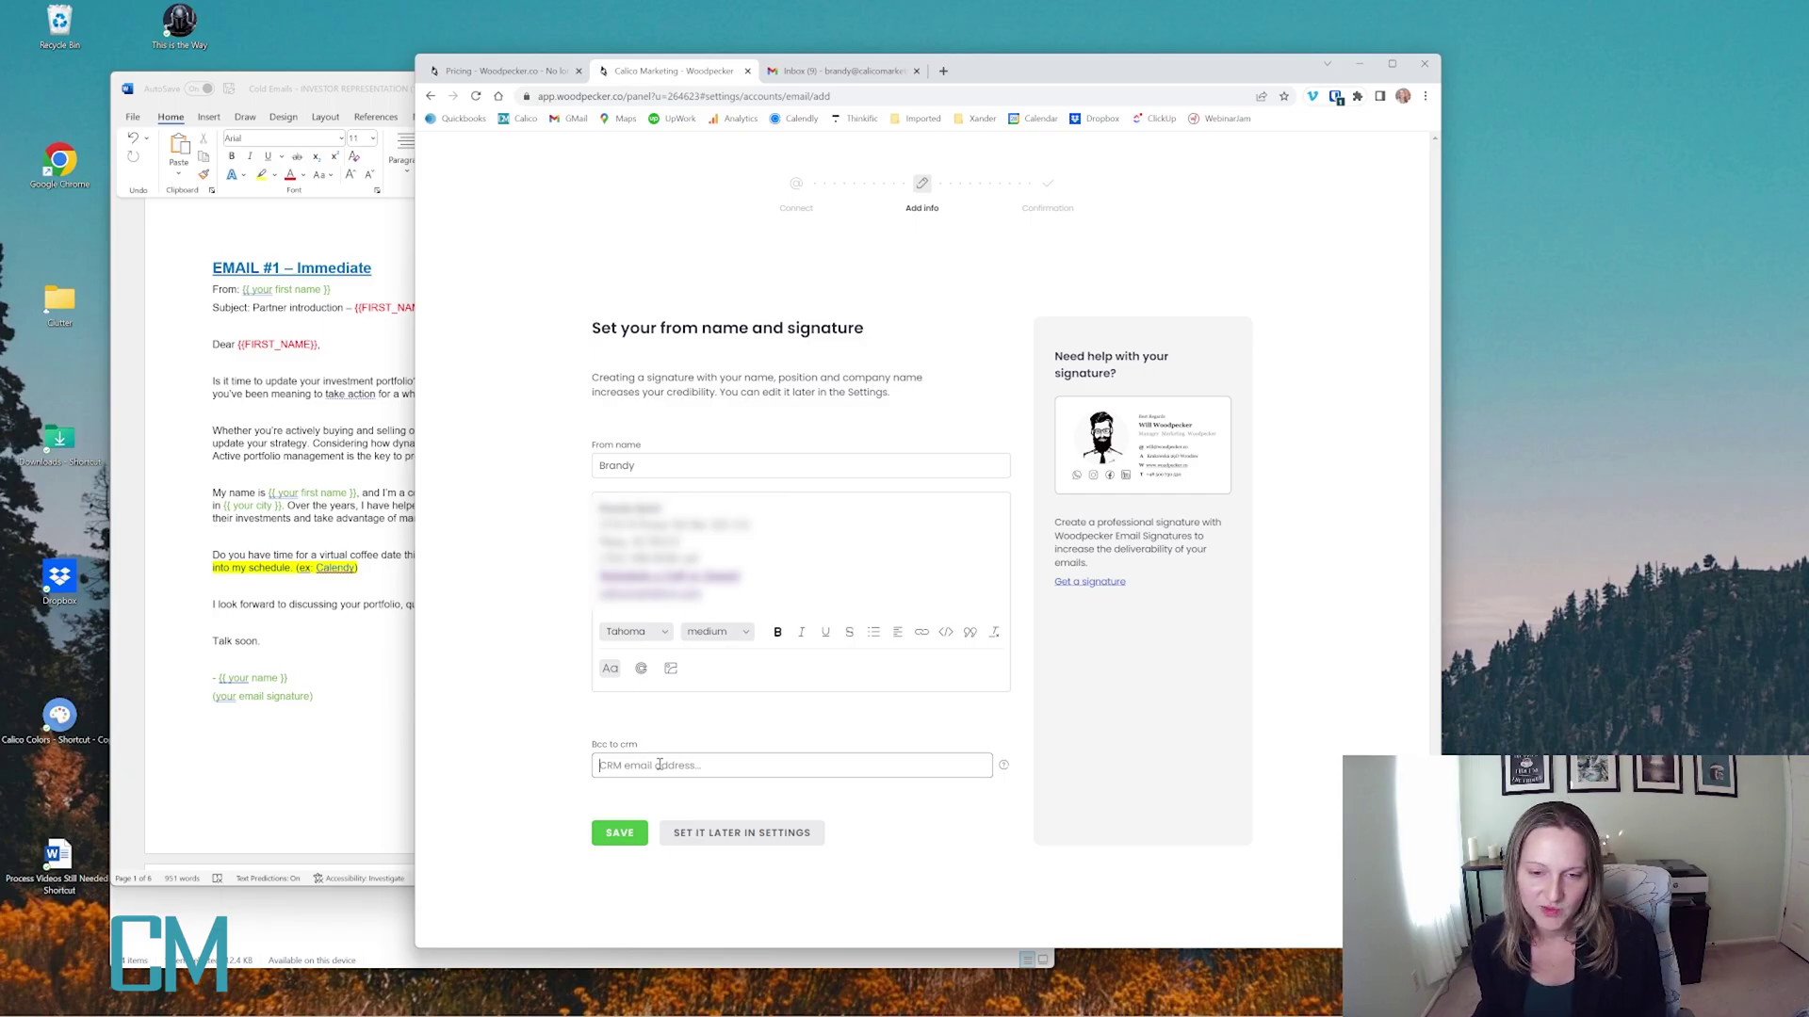
click(658, 765)
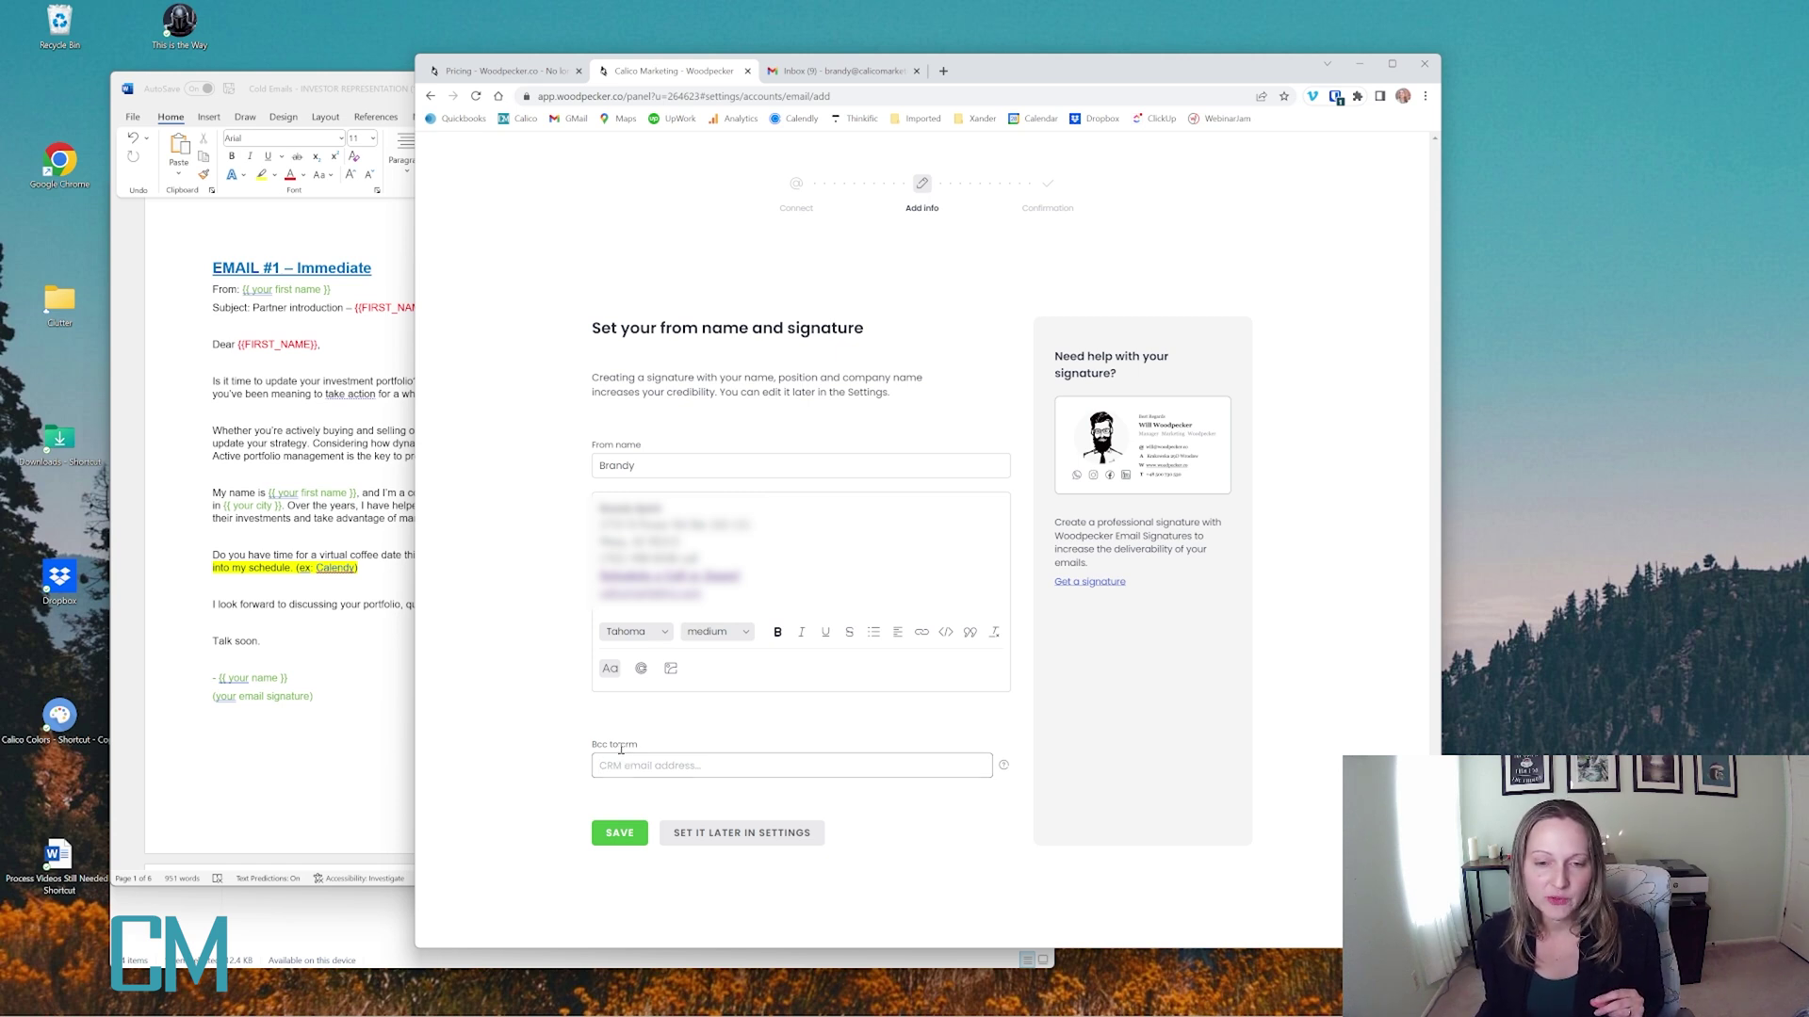
double_click(628, 745)
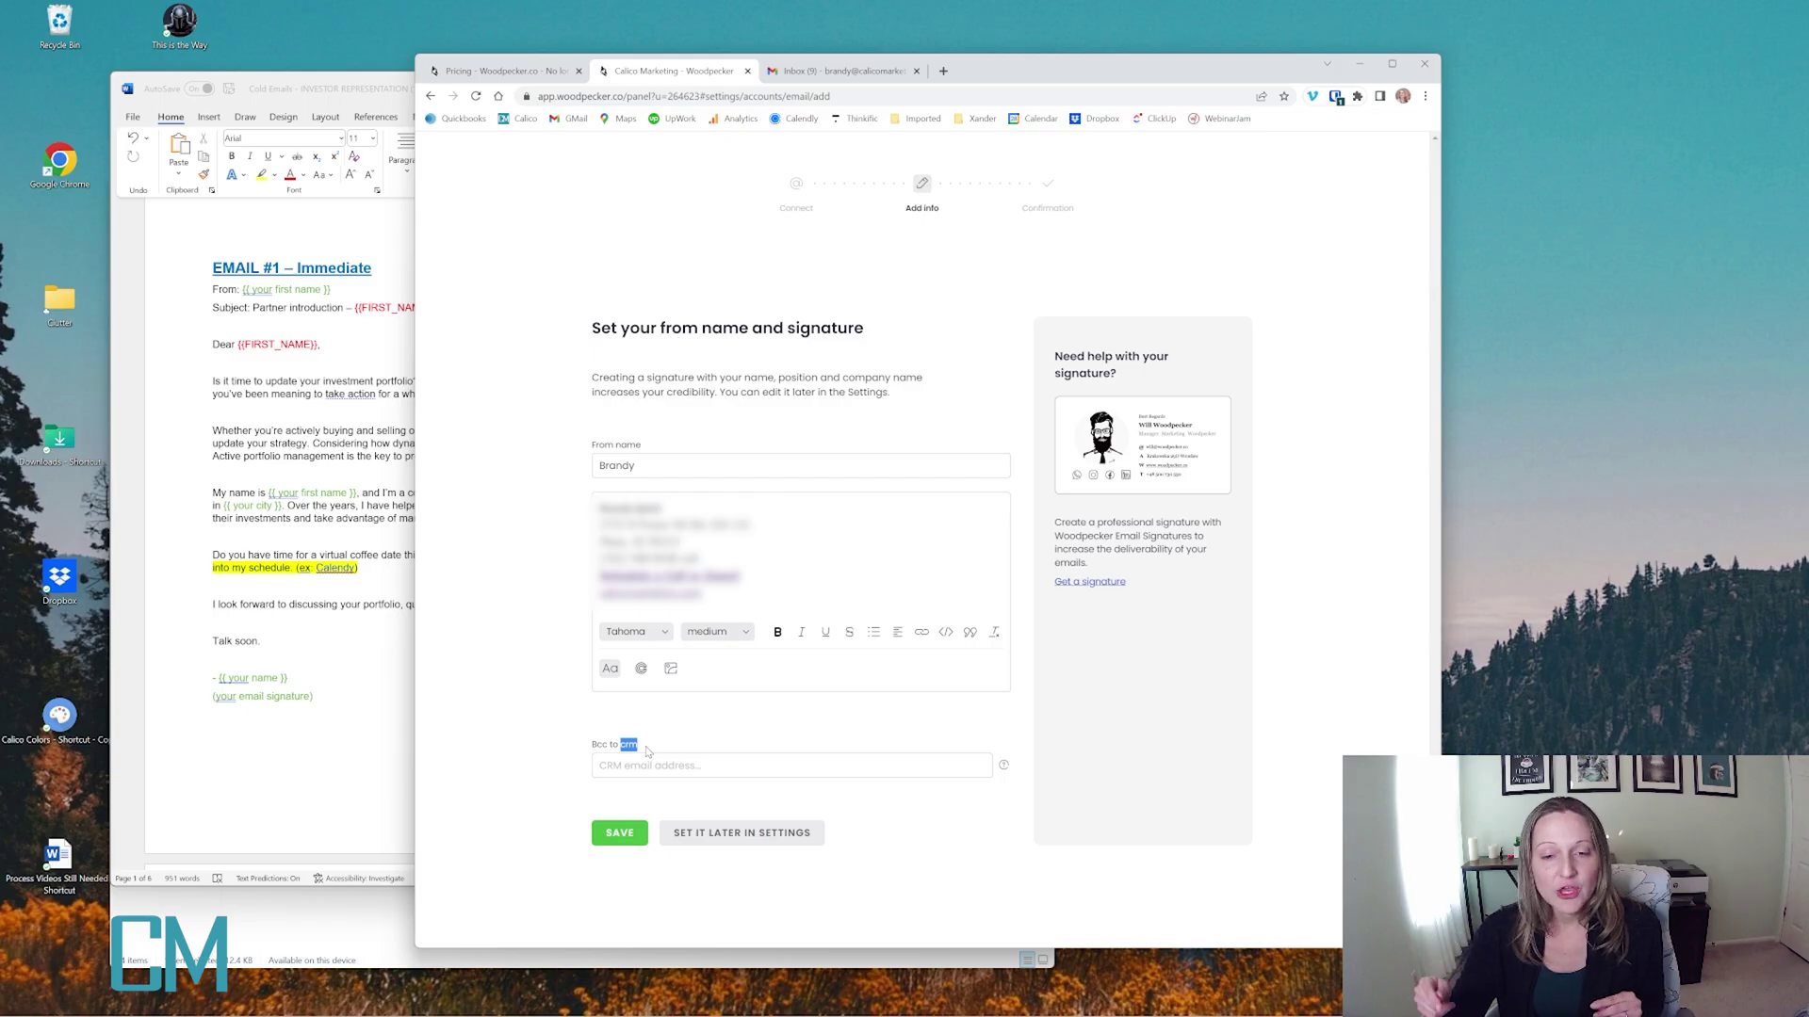
click(610, 767)
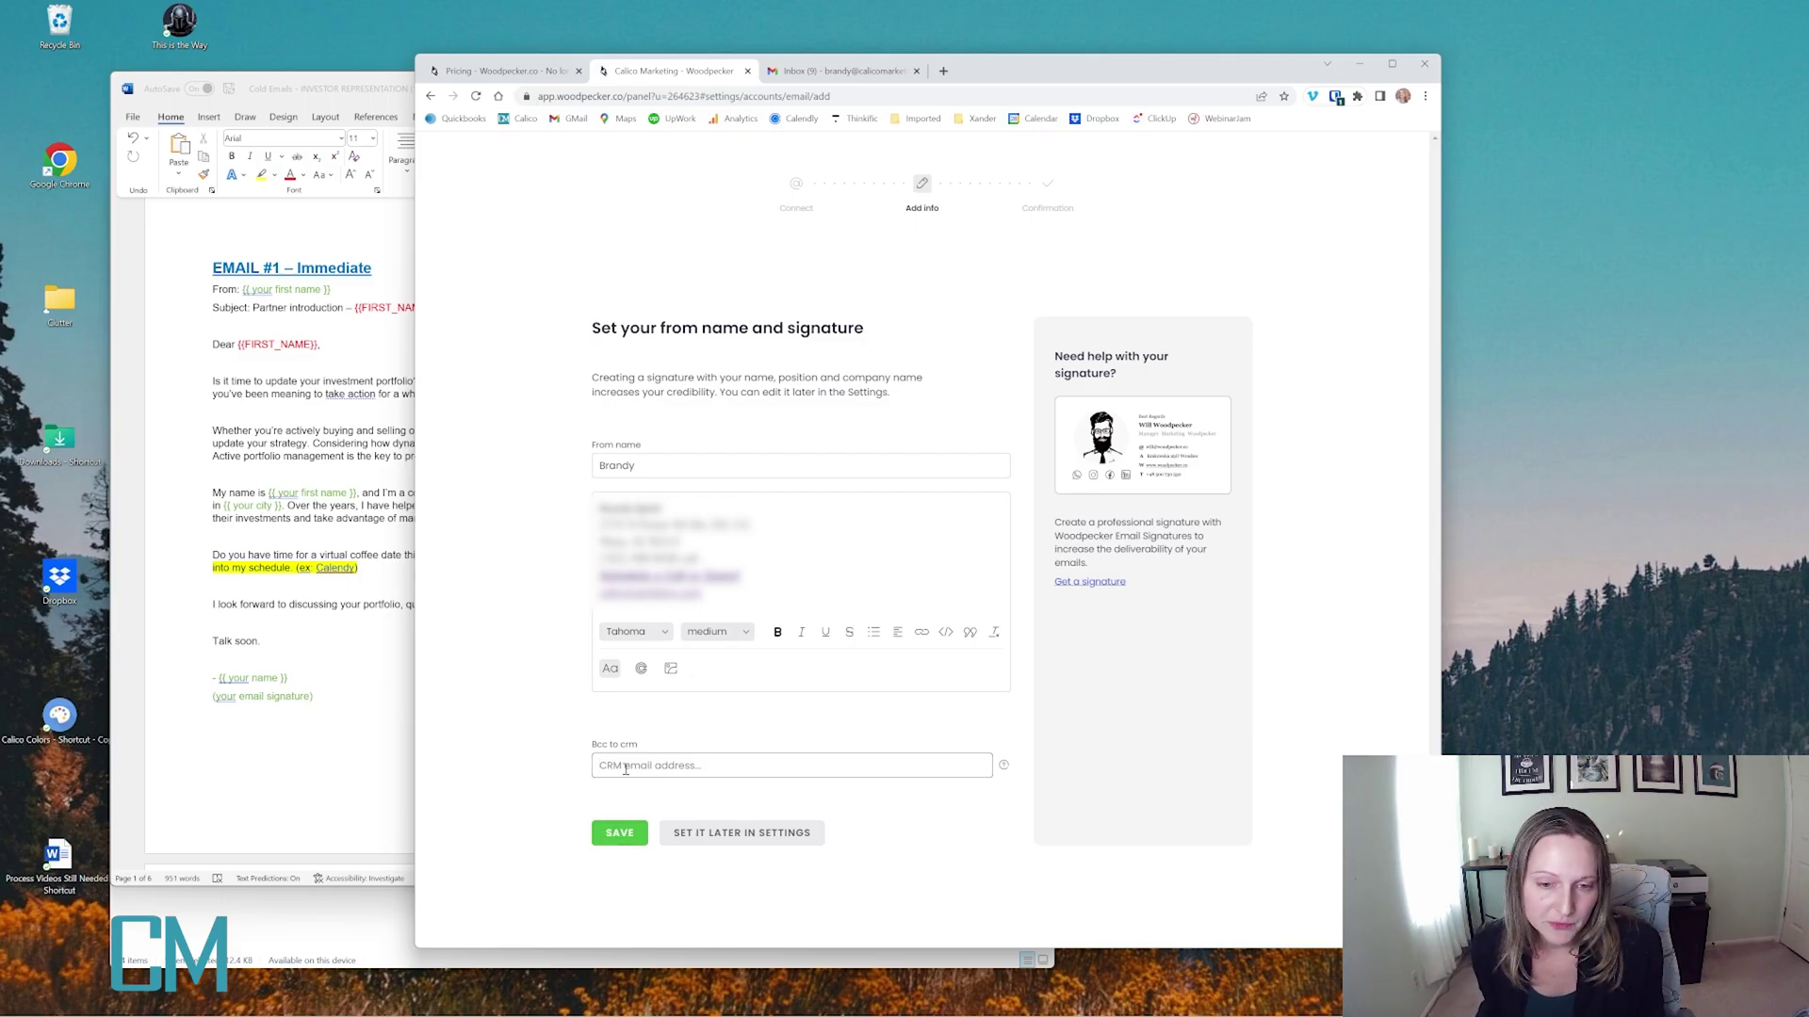
click(630, 834)
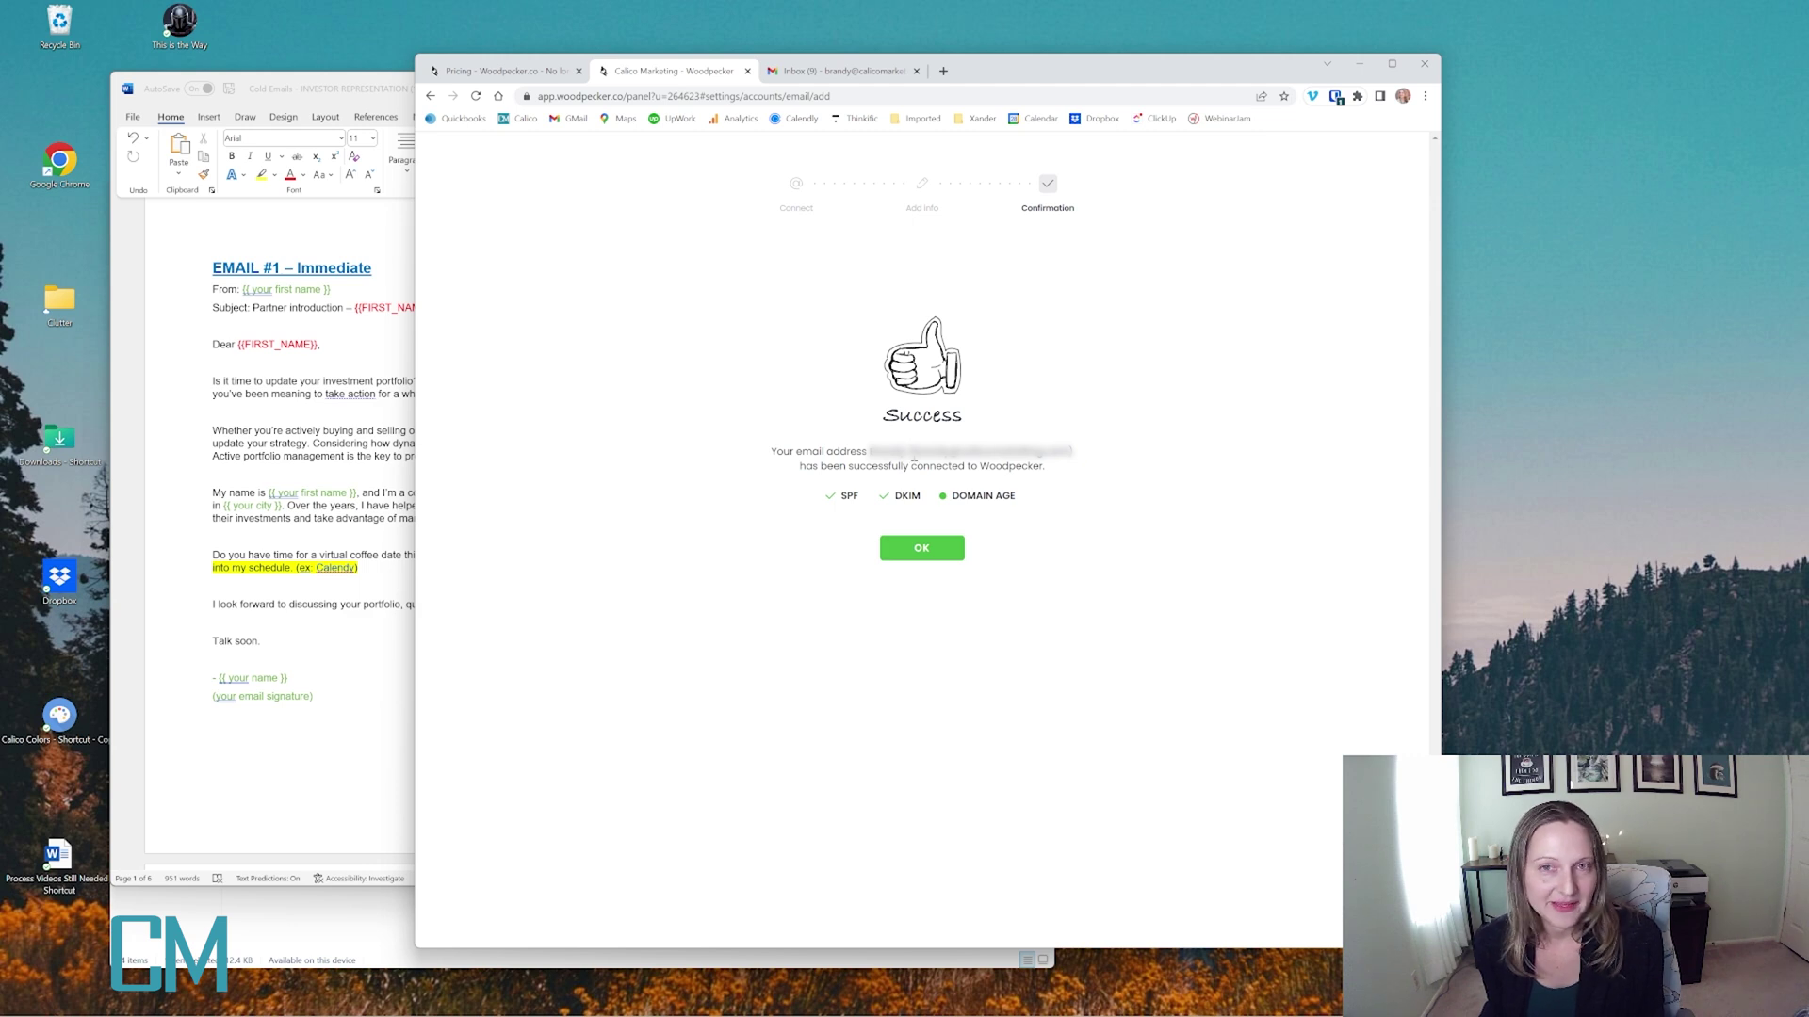
Check the SPF, DKIM and domain age indicators for the connected mailbox and finish the mailbox setup
mouse_move(829, 501)
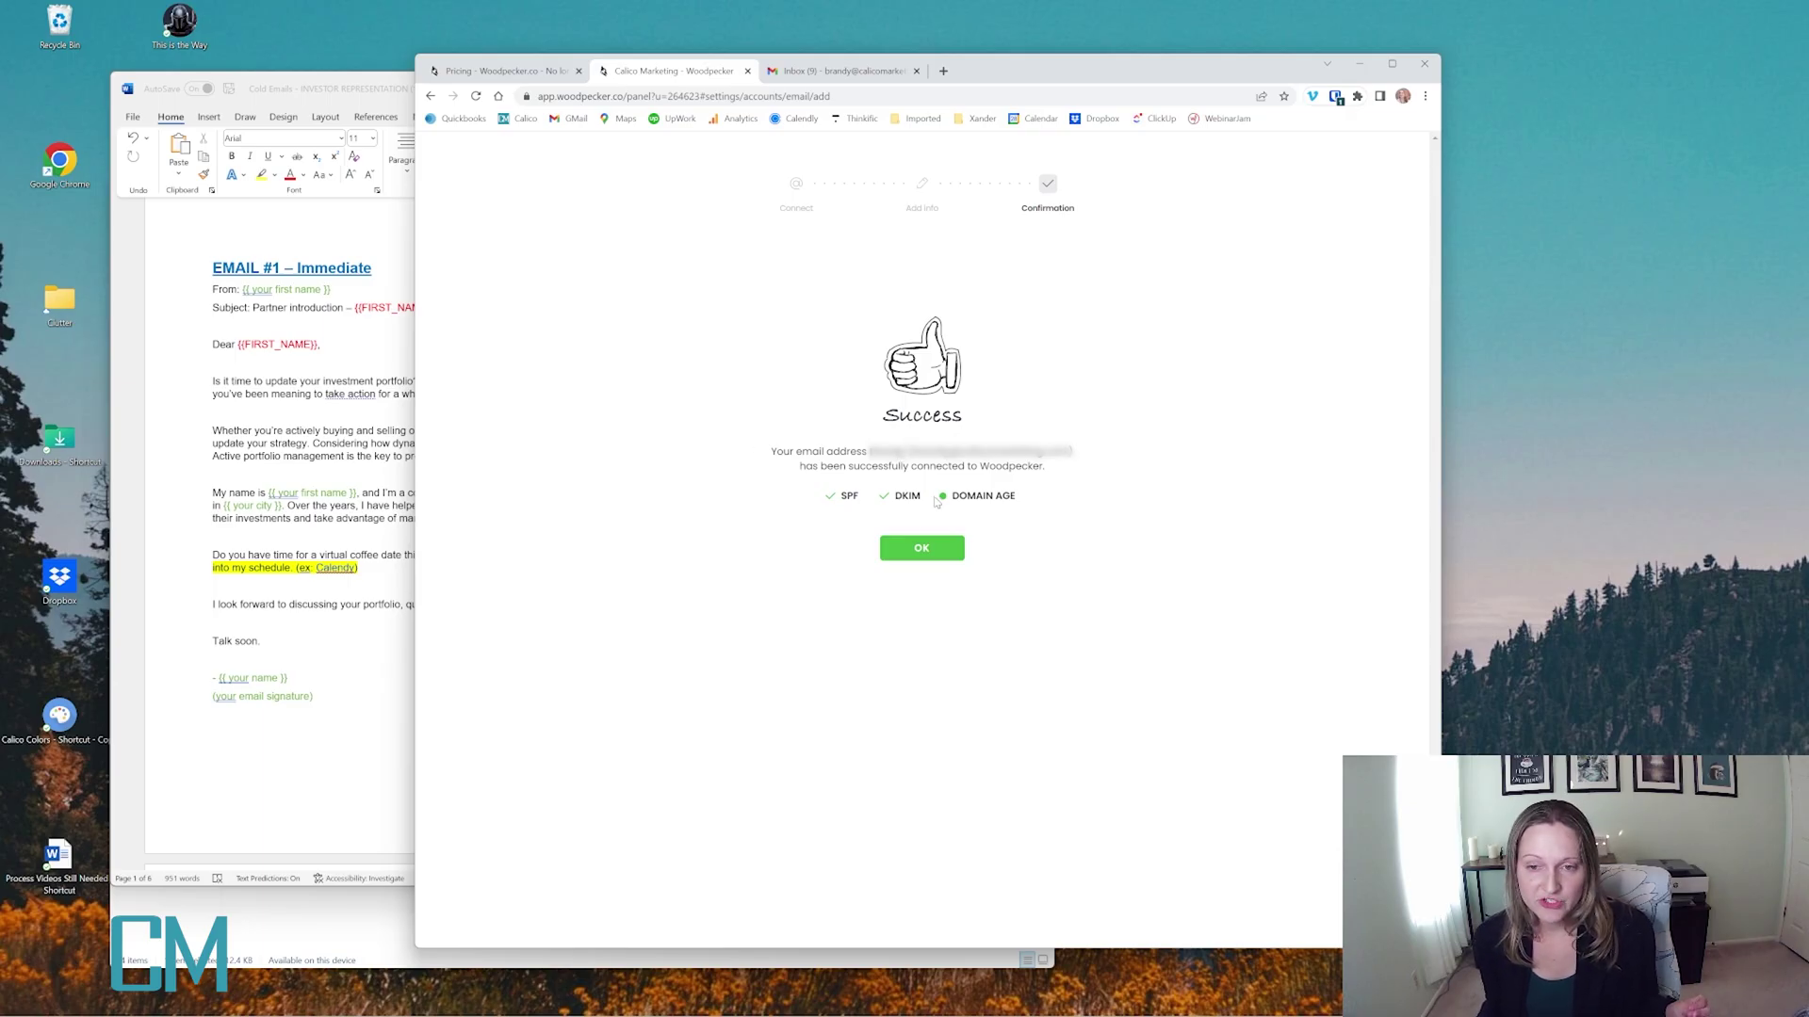
drag(926, 498, 743, 437)
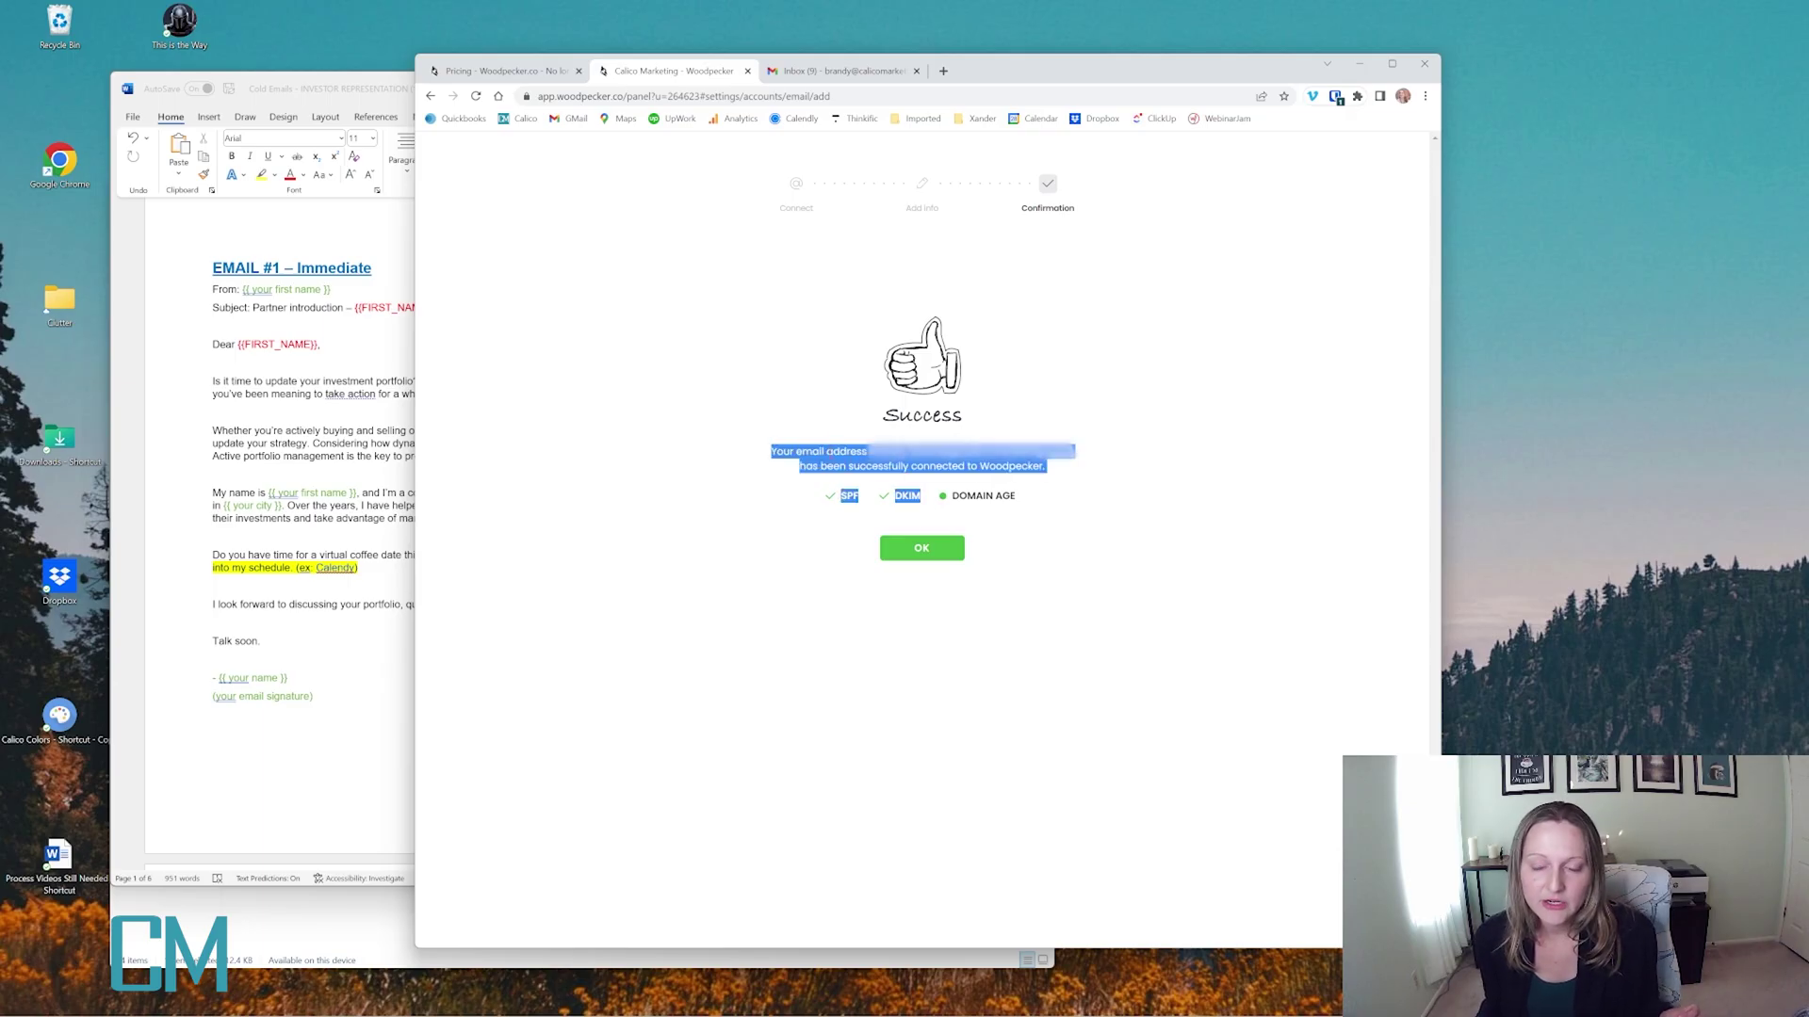
click(913, 460)
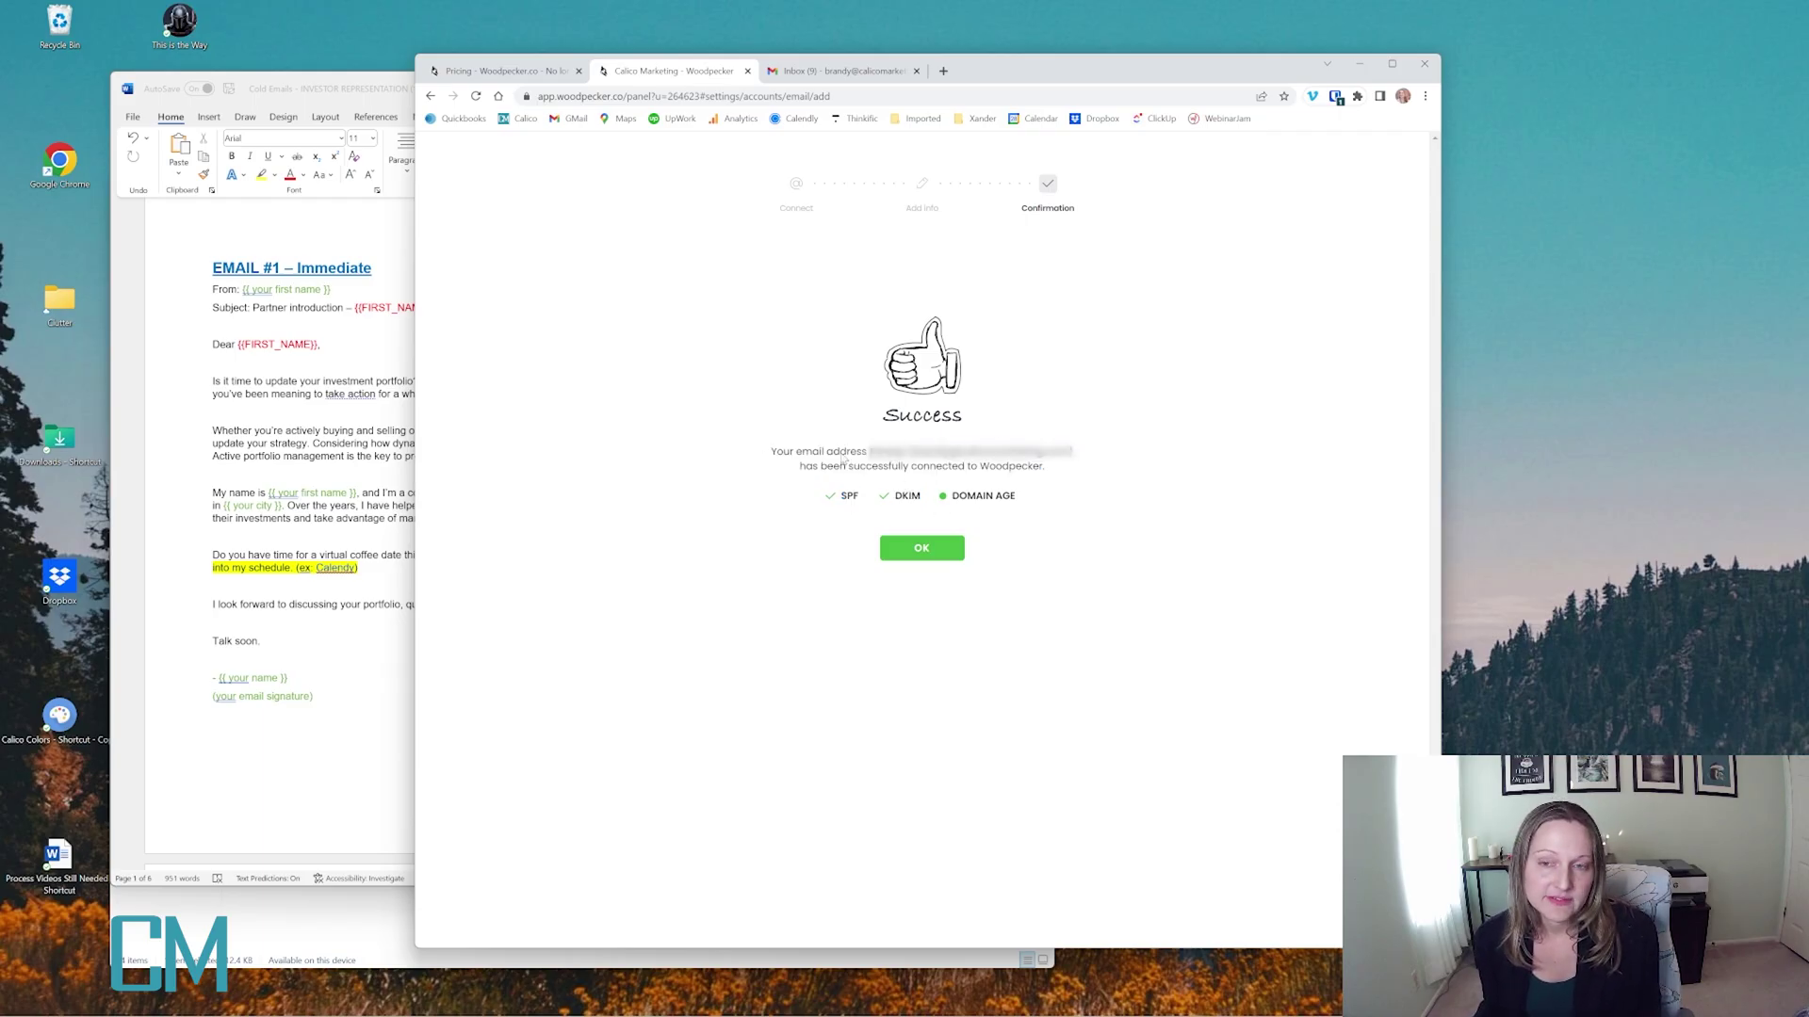
click(943, 553)
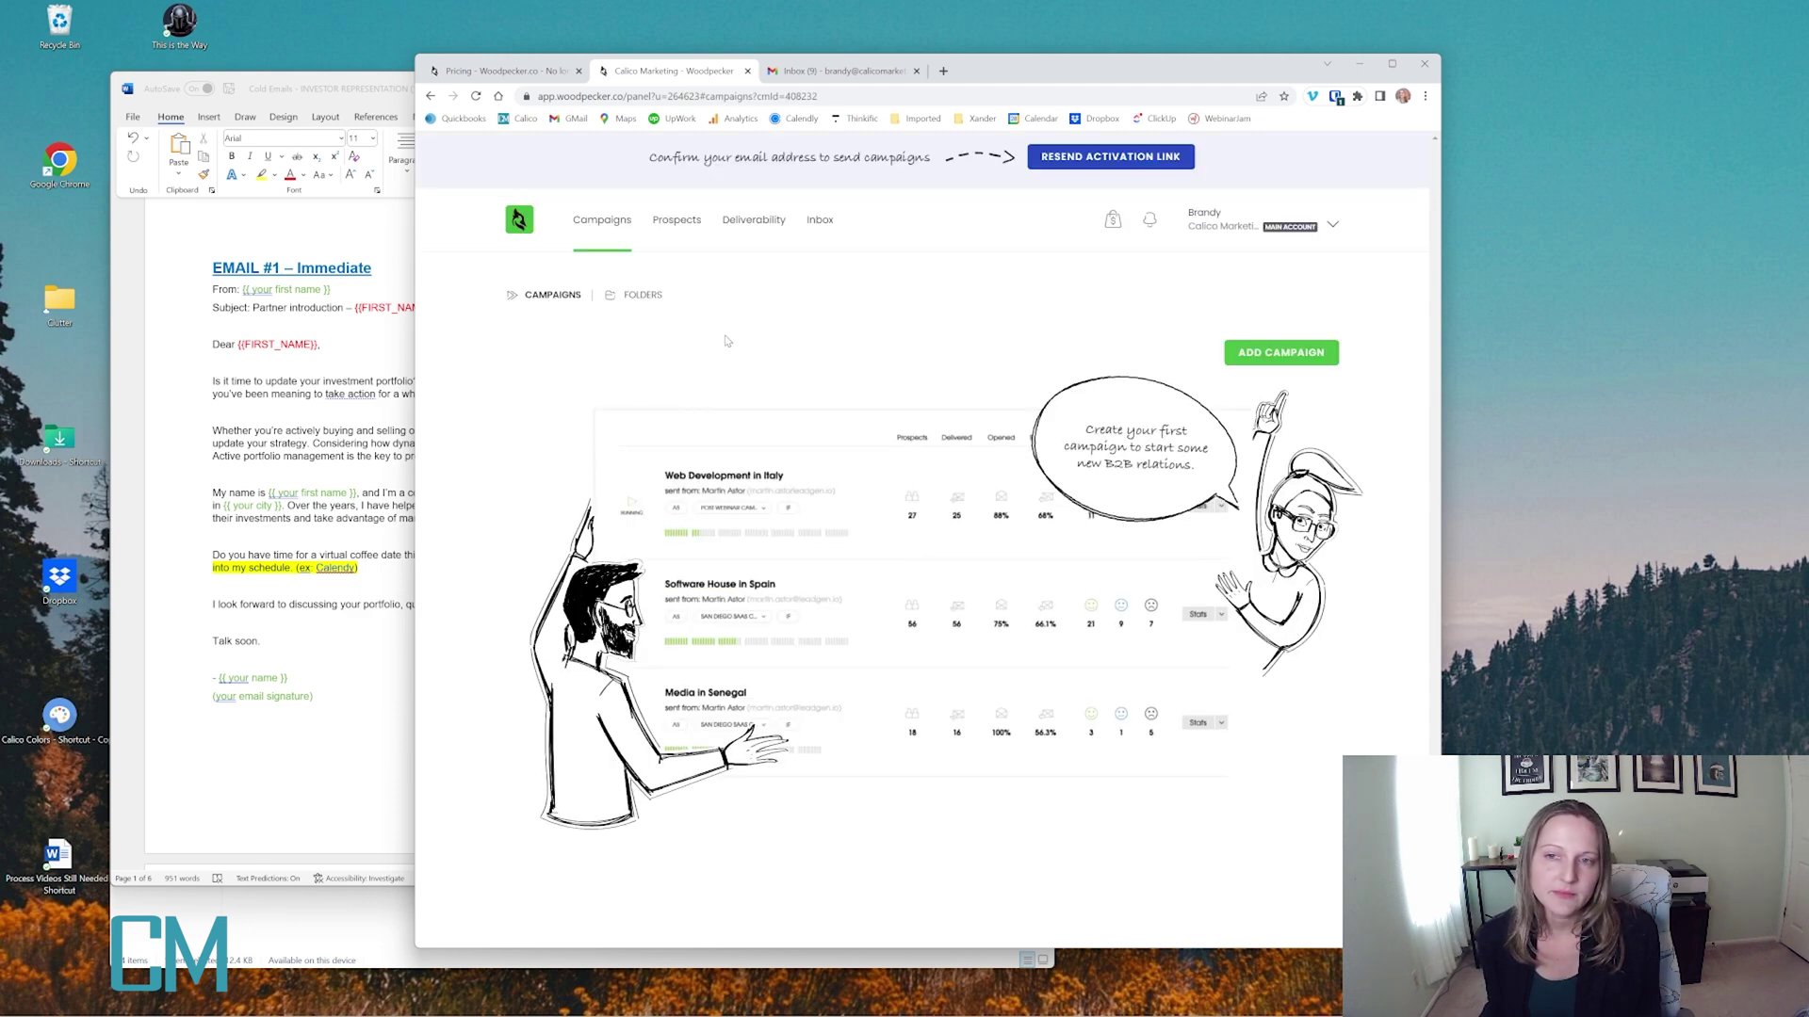
Add a new campaign, choose the connected mailbox as its Send from address, and look at the other sender options
drag(1065, 70, 1098, 69)
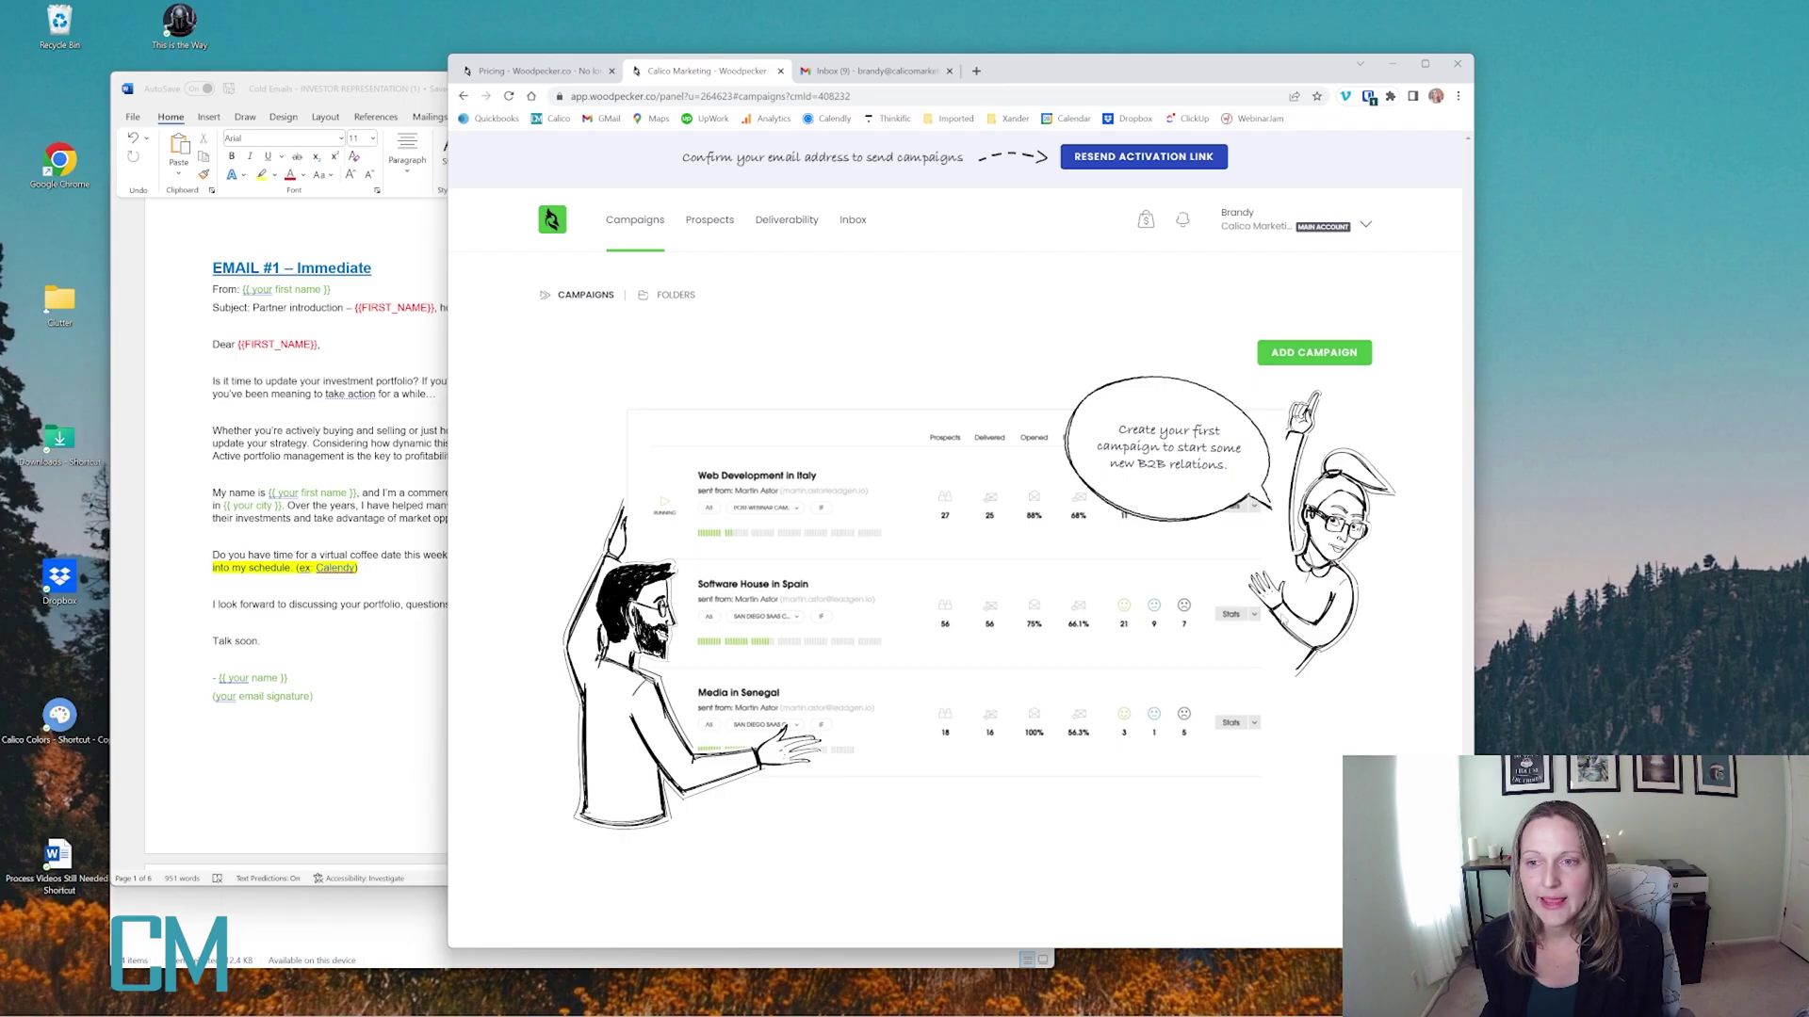
click(1297, 354)
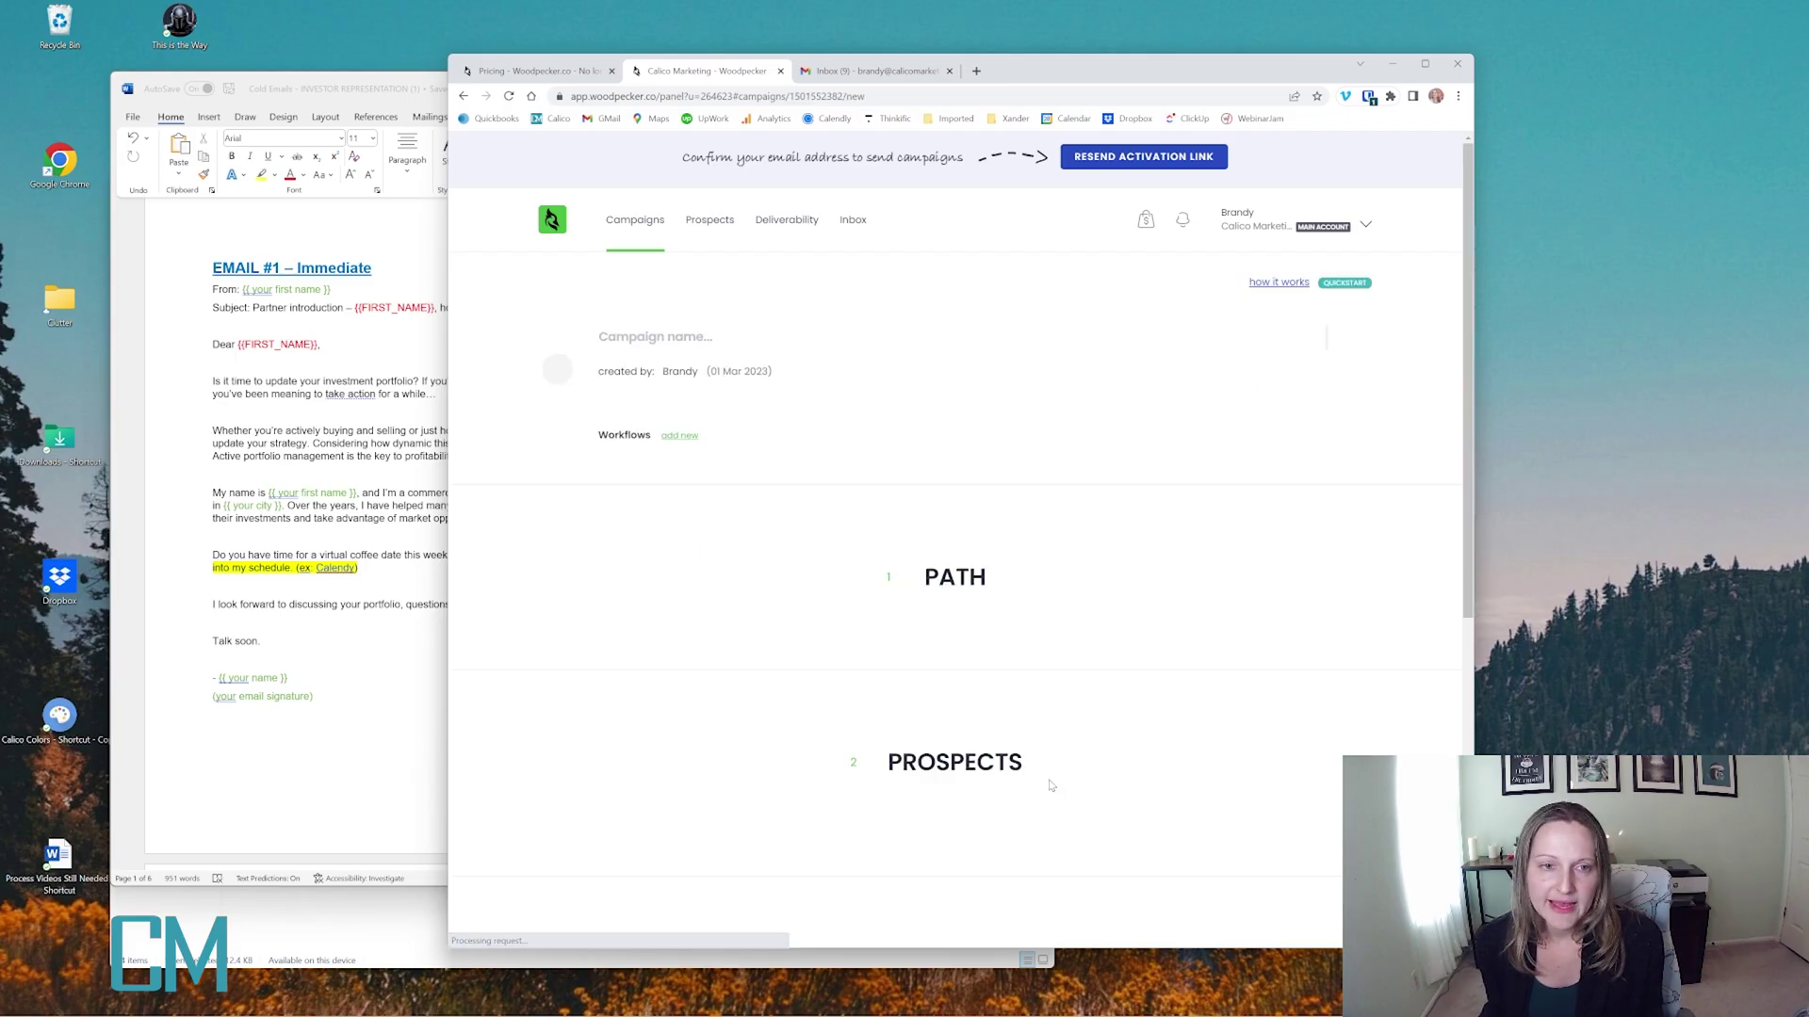
drag(1009, 69, 1057, 66)
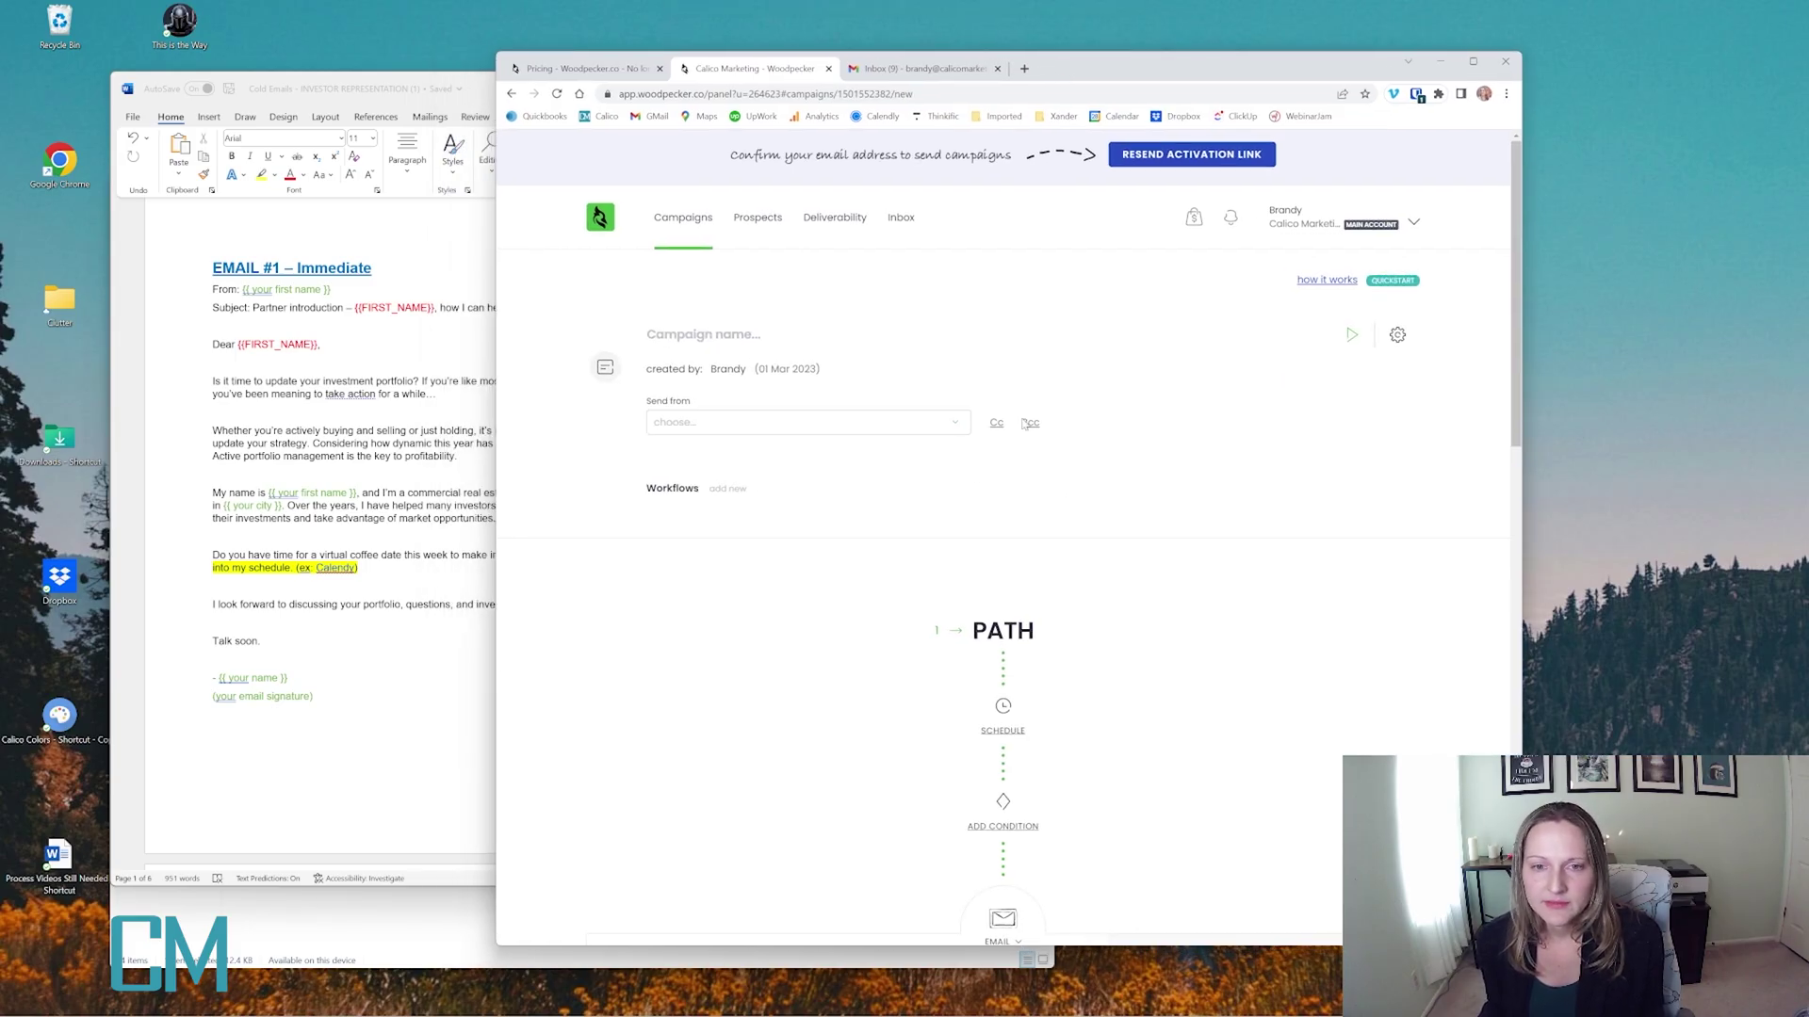
click(763, 429)
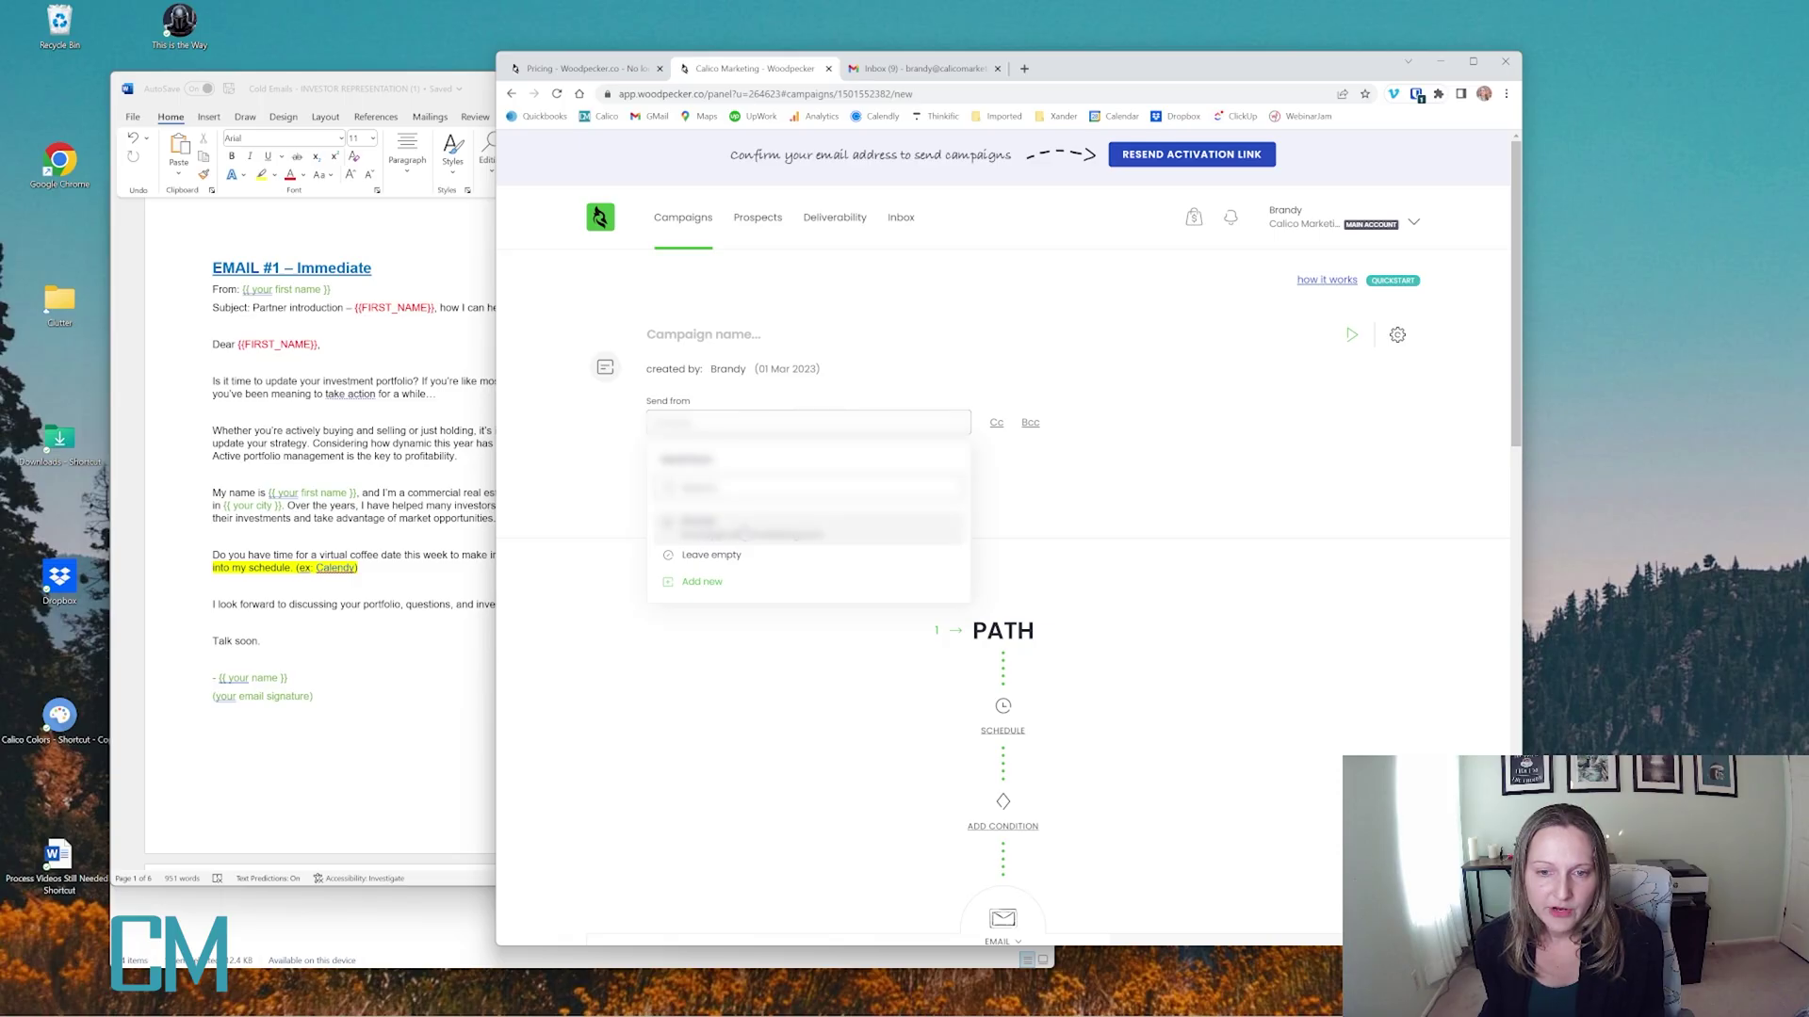
click(754, 529)
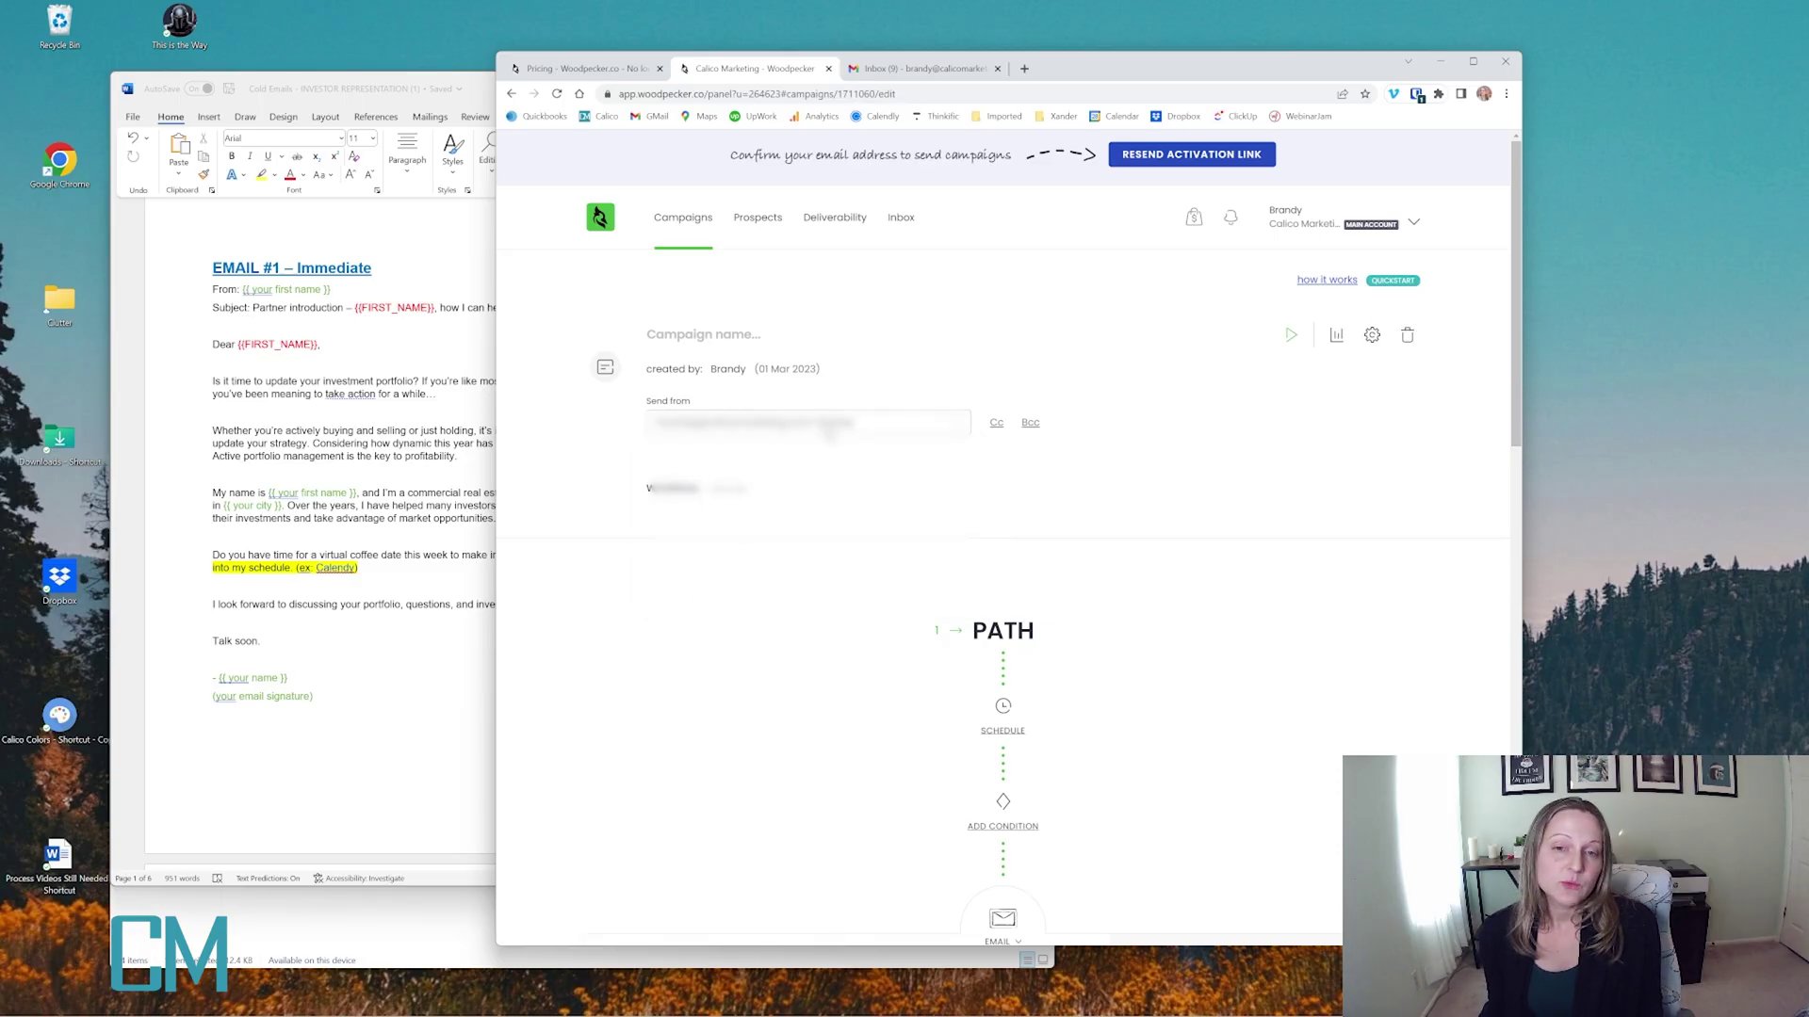
click(827, 428)
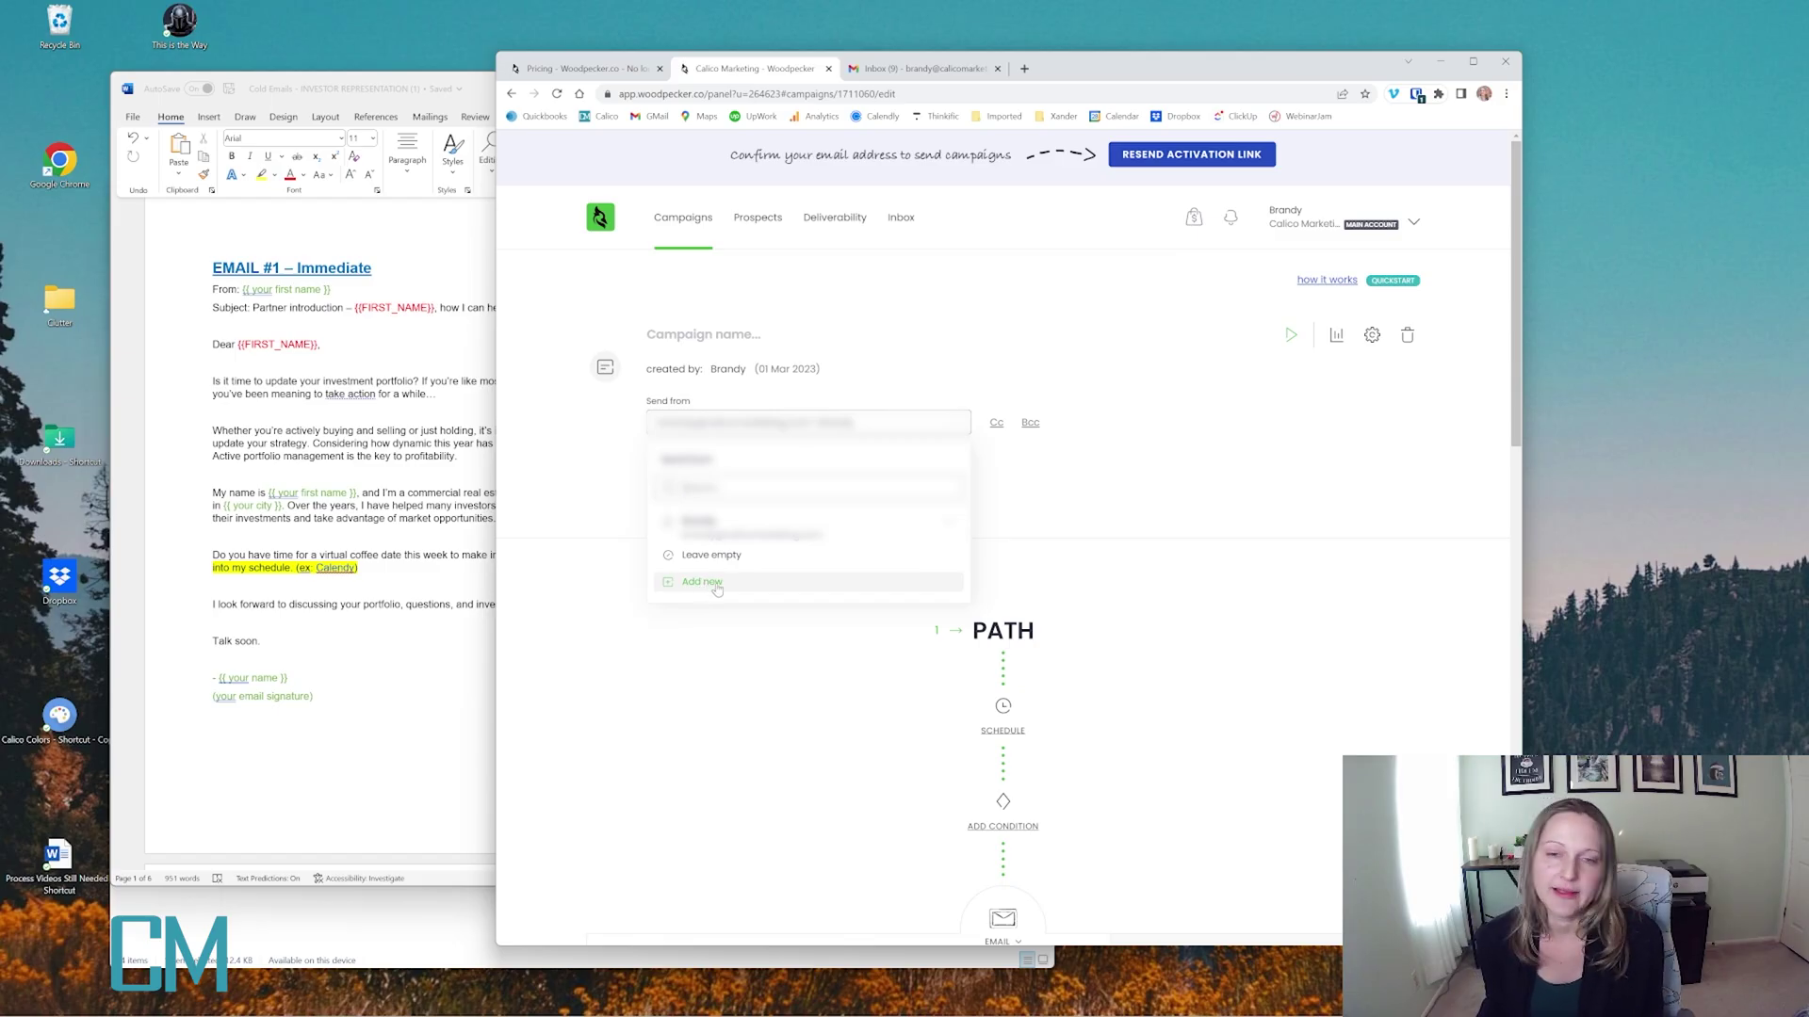
Name the campaign "Investor Rep Sequence"
click(869, 339)
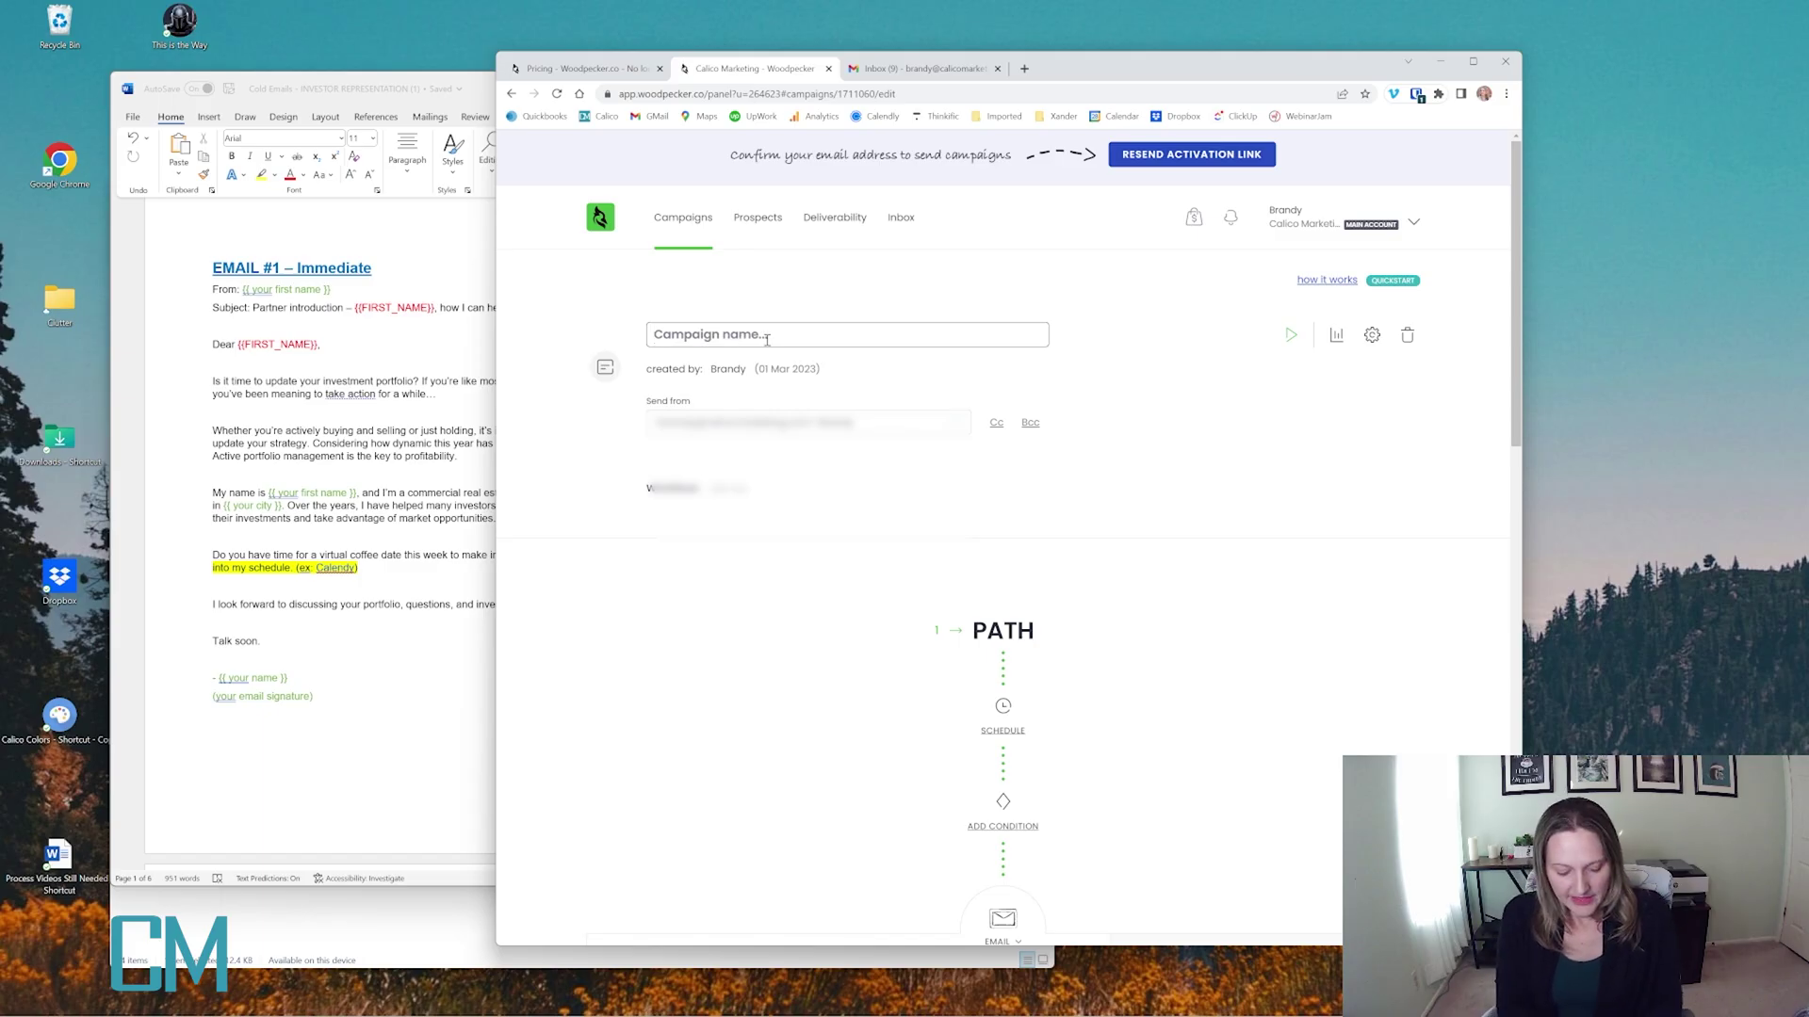
text(Inve)
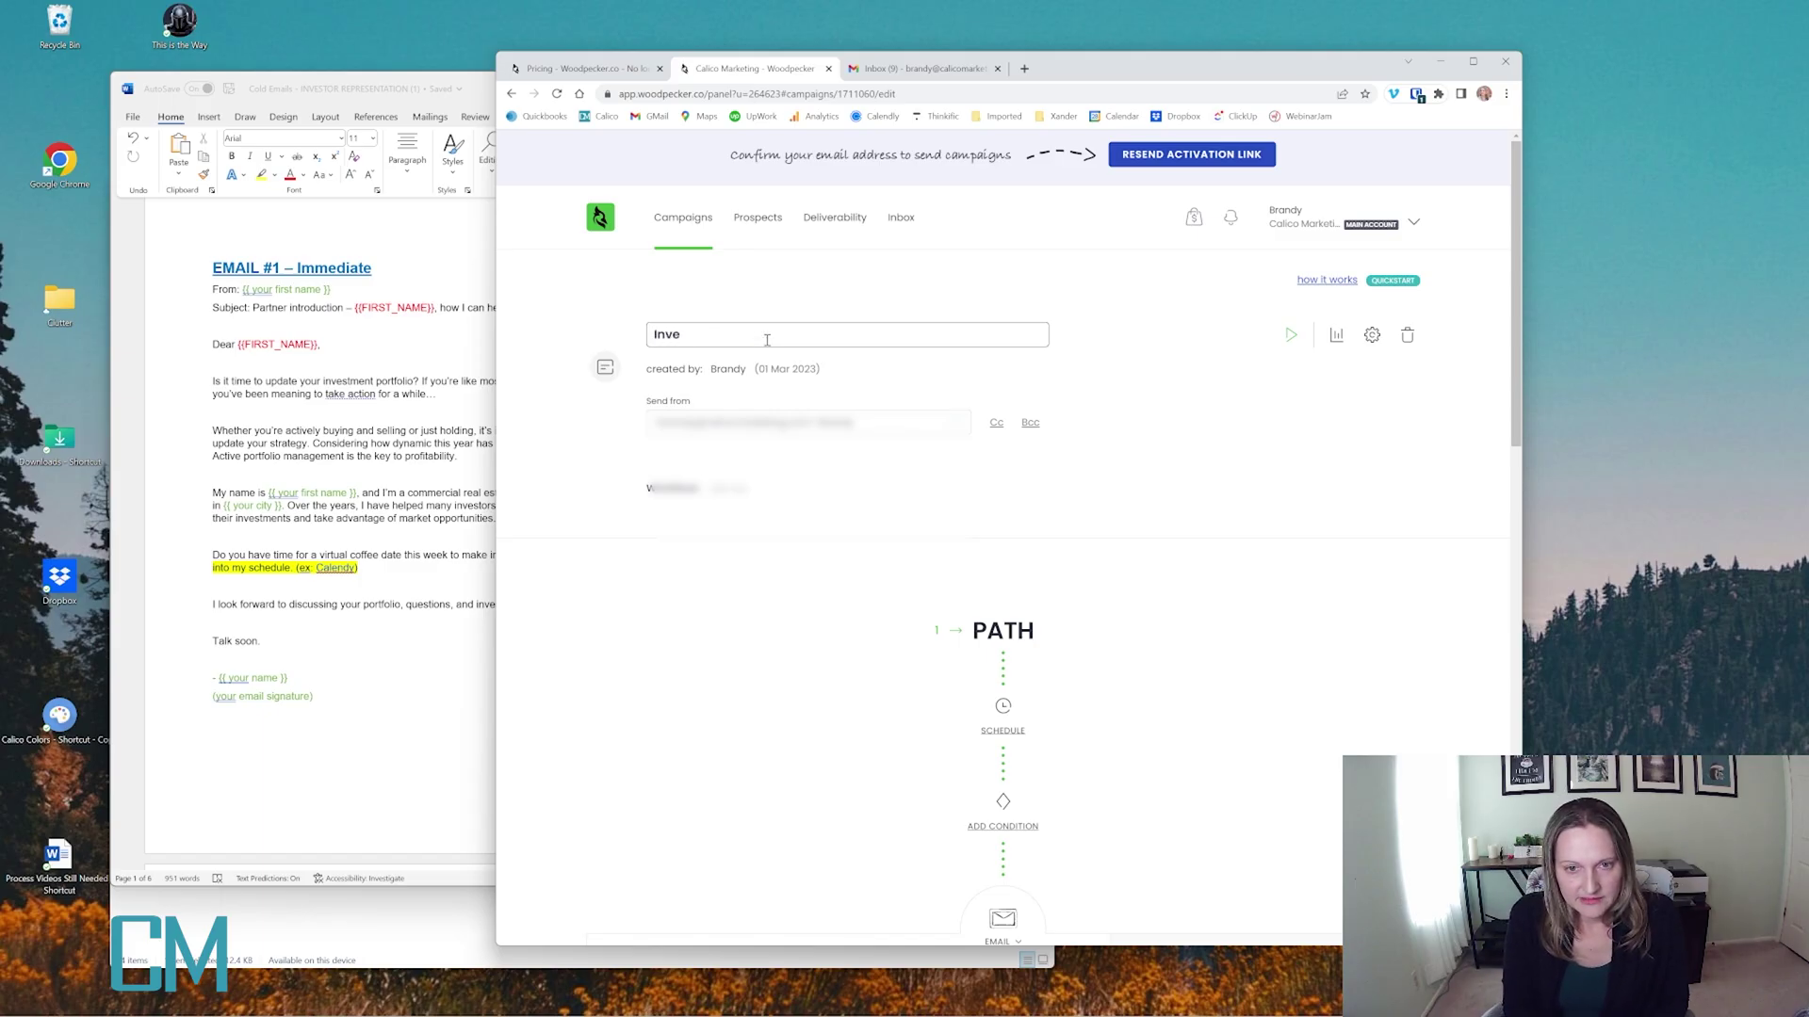
text(rstor Rep)
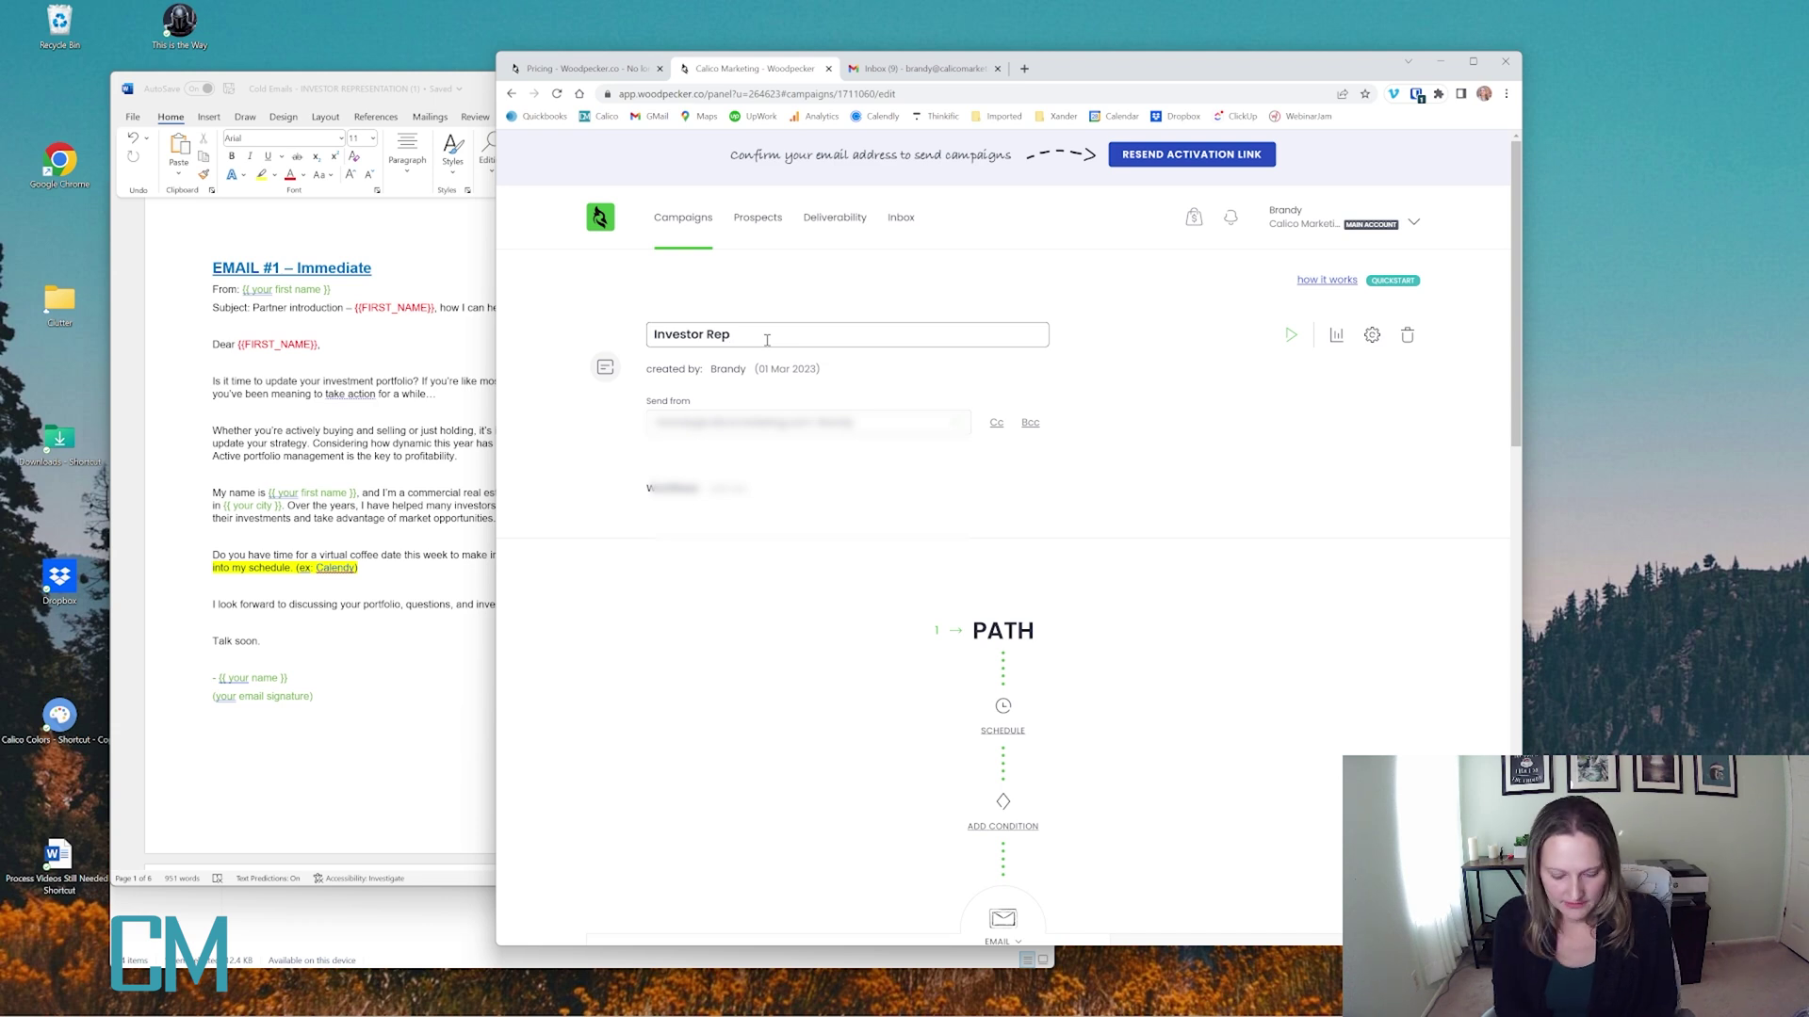
text( Sequence)
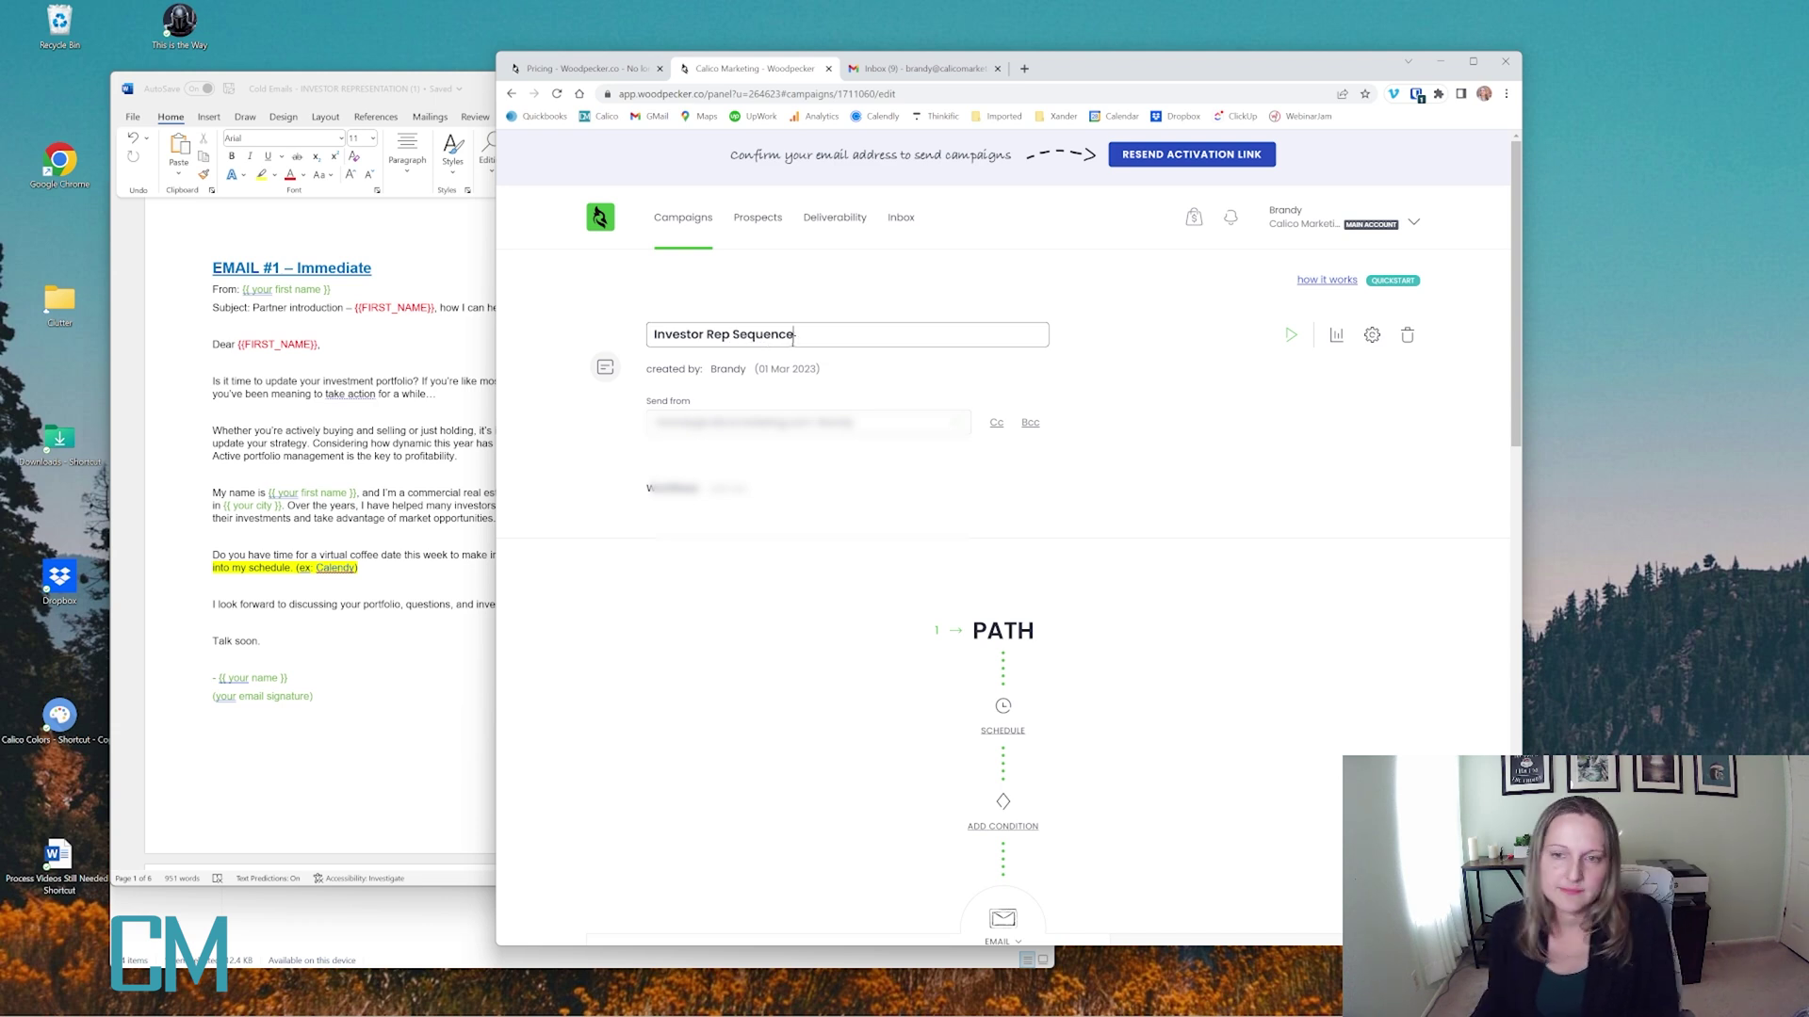
key(Return)
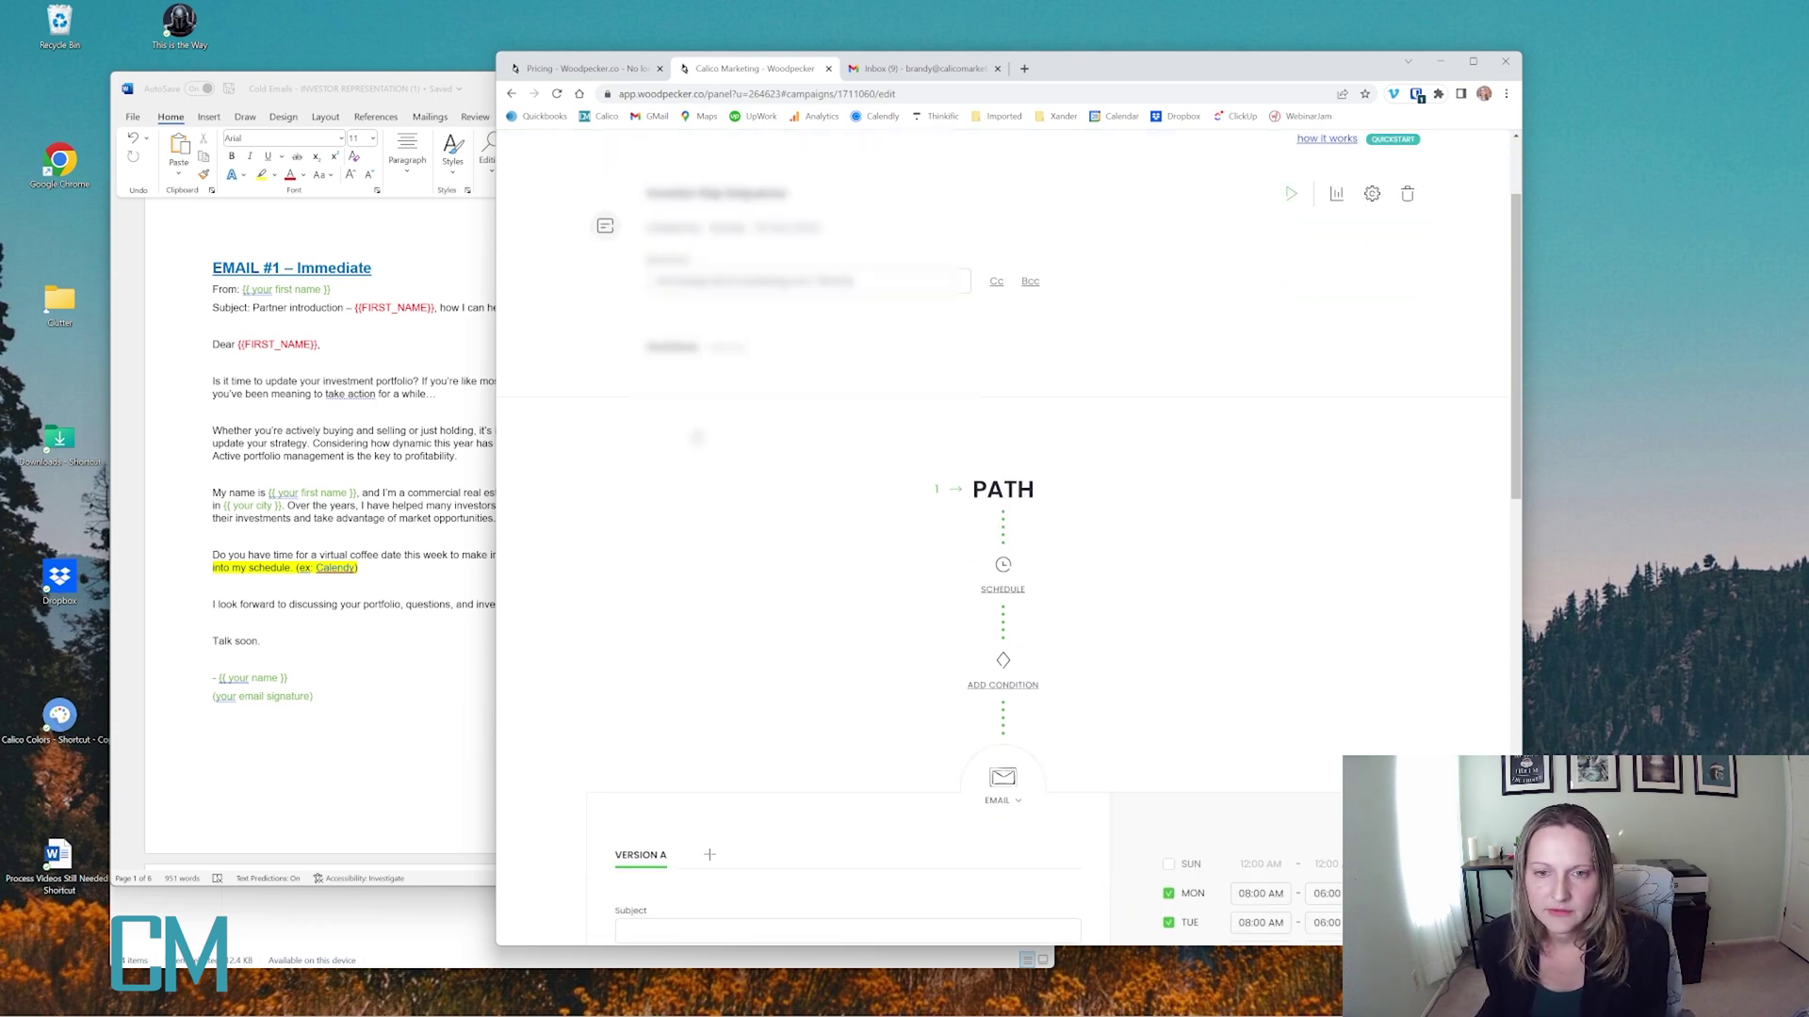
Copy the Email #1 subject "Partner introduction – {{FIRST_NAME}}, how I can help" from the Word template into the first campaign email's subject
scroll(1143, 501, down, 1)
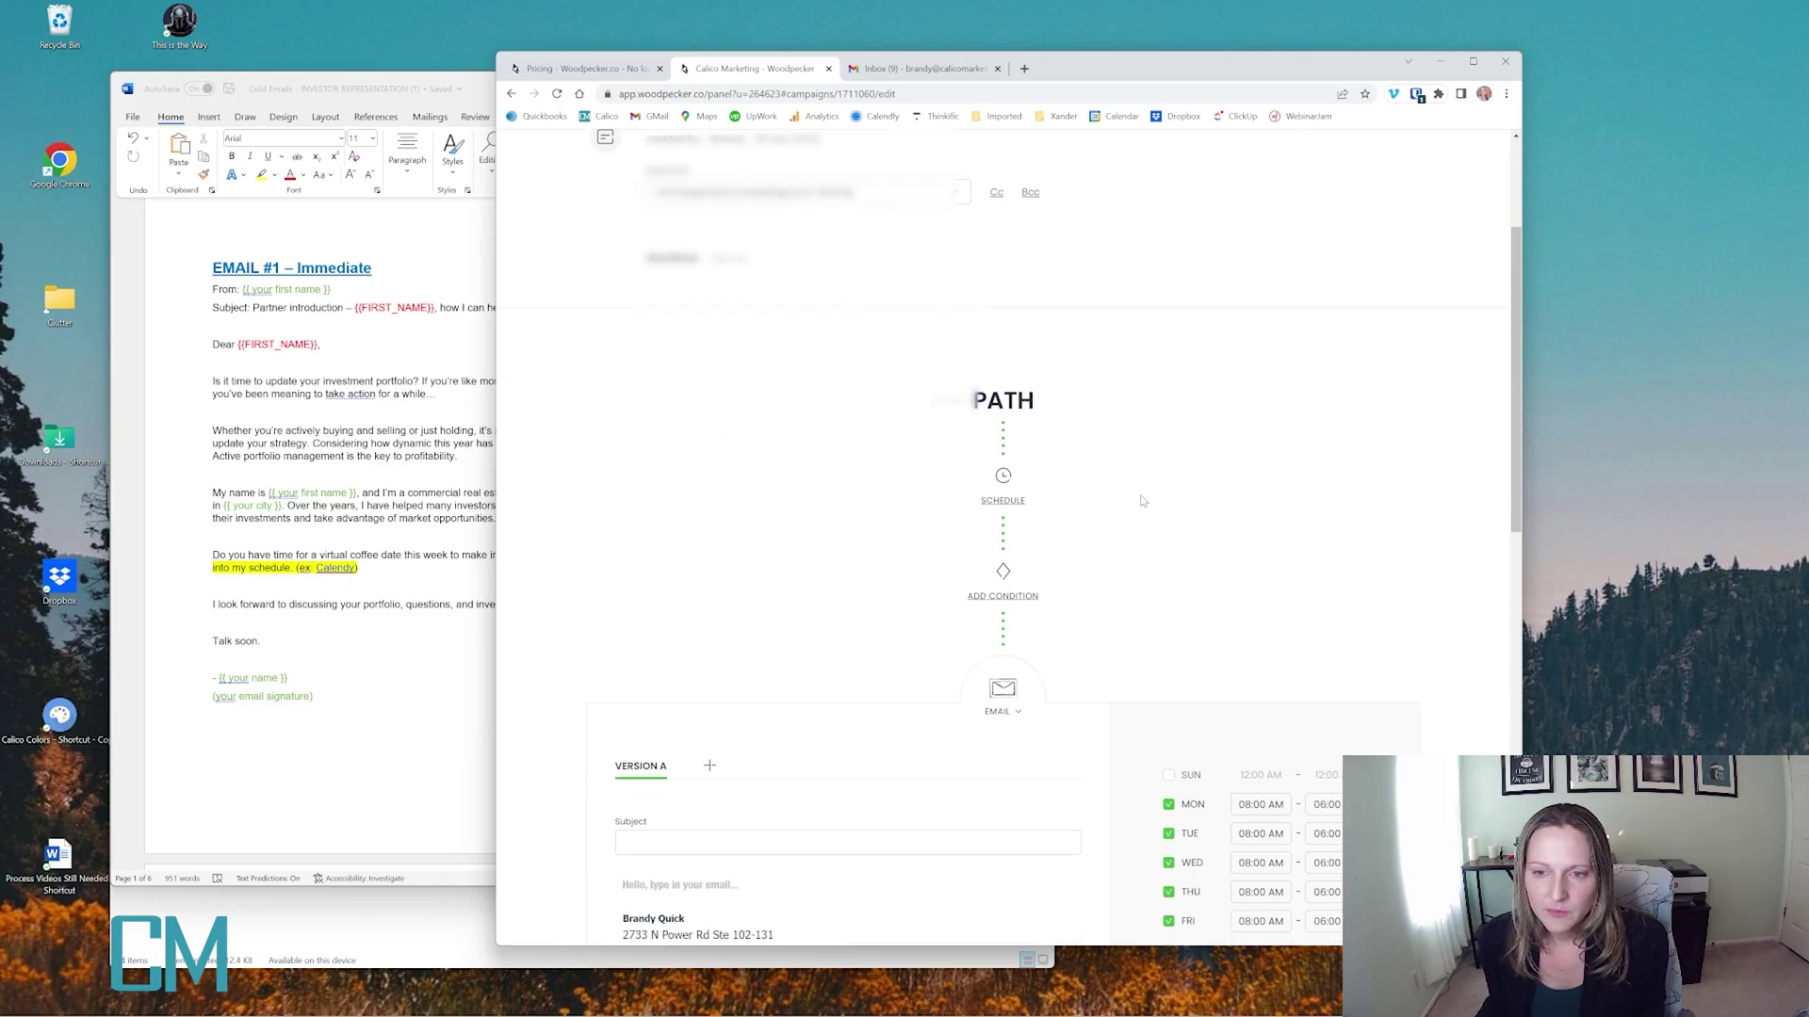
scroll(1143, 501, down, 2)
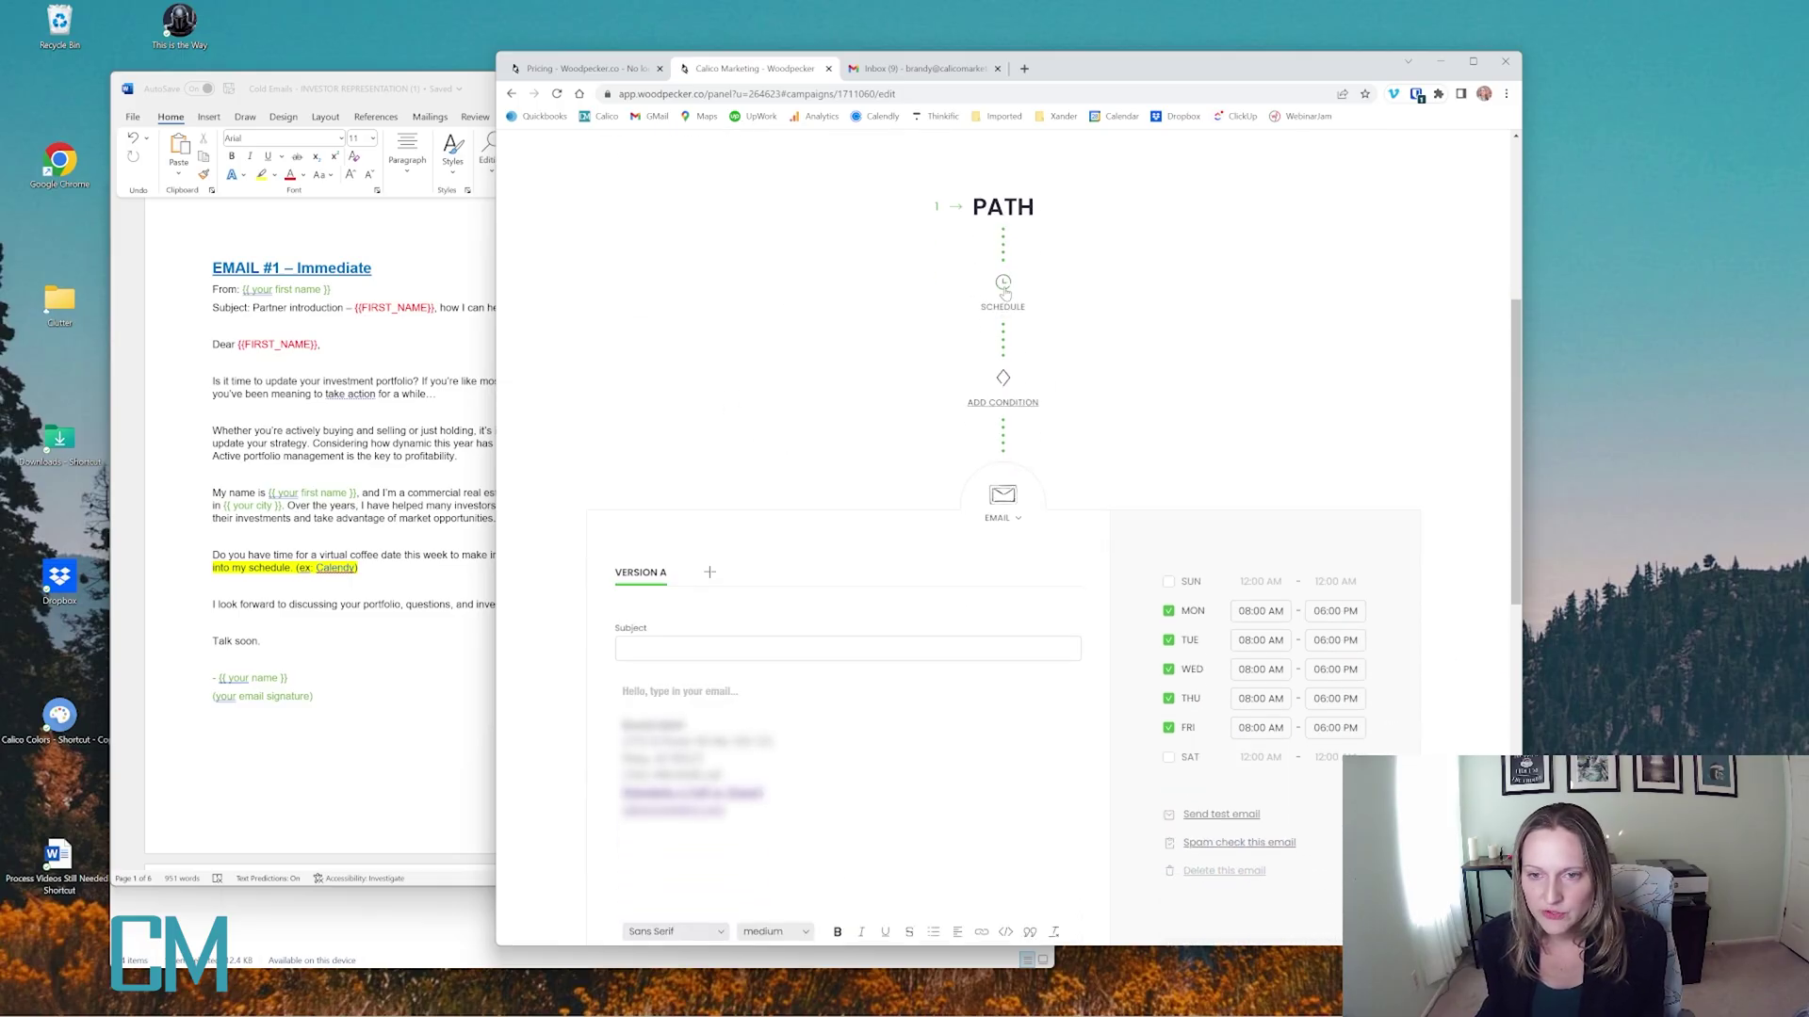
click(718, 650)
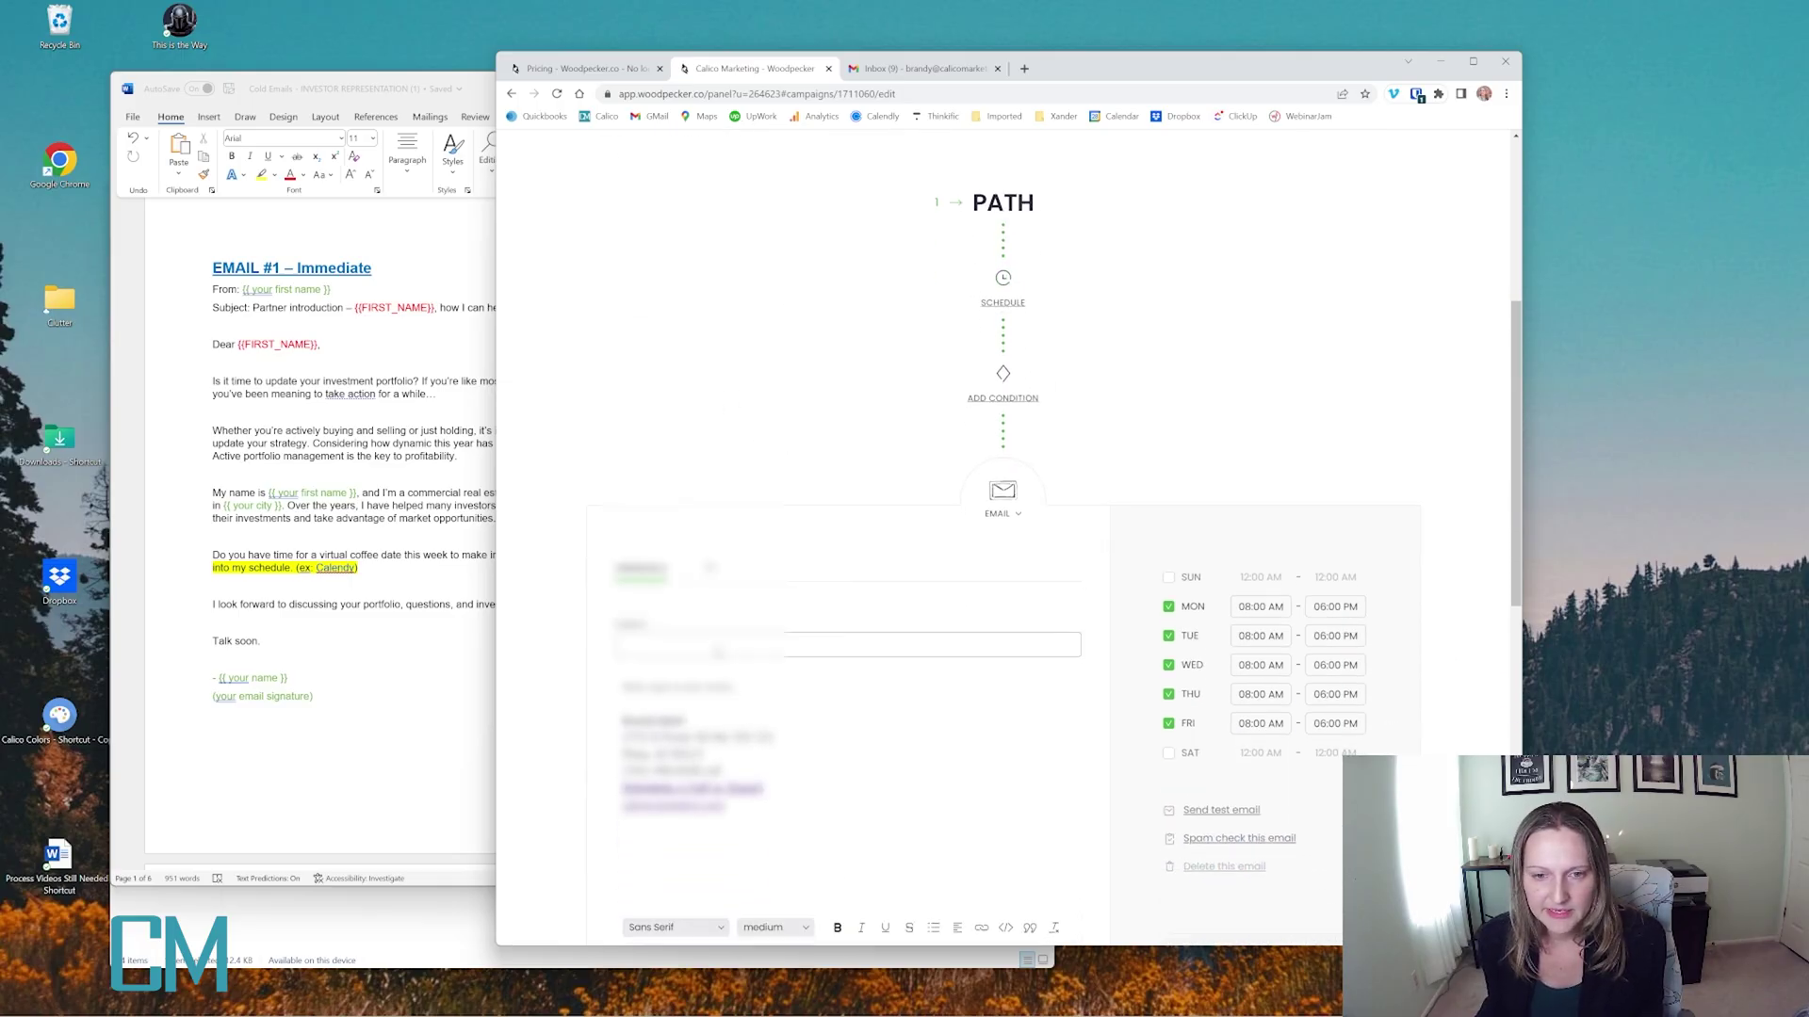
scroll(718, 650, down, 2)
click(314, 429)
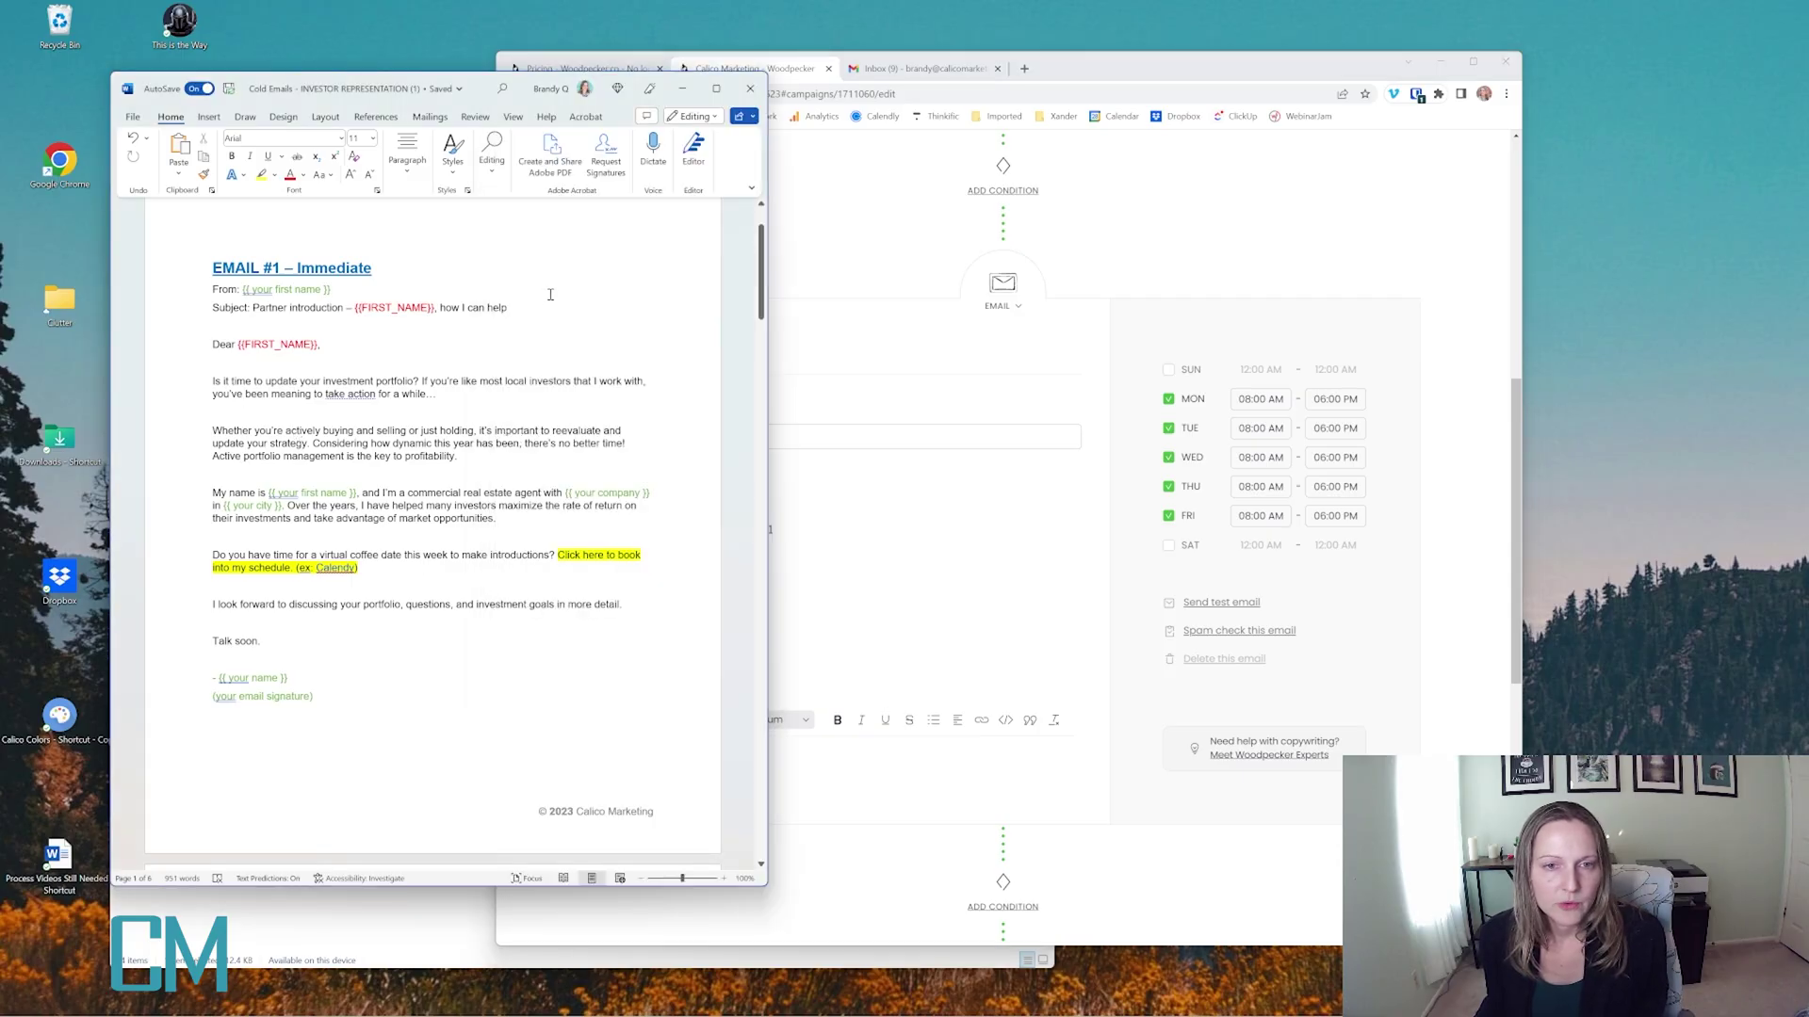
drag(508, 308, 253, 310)
key(ctrl+c)
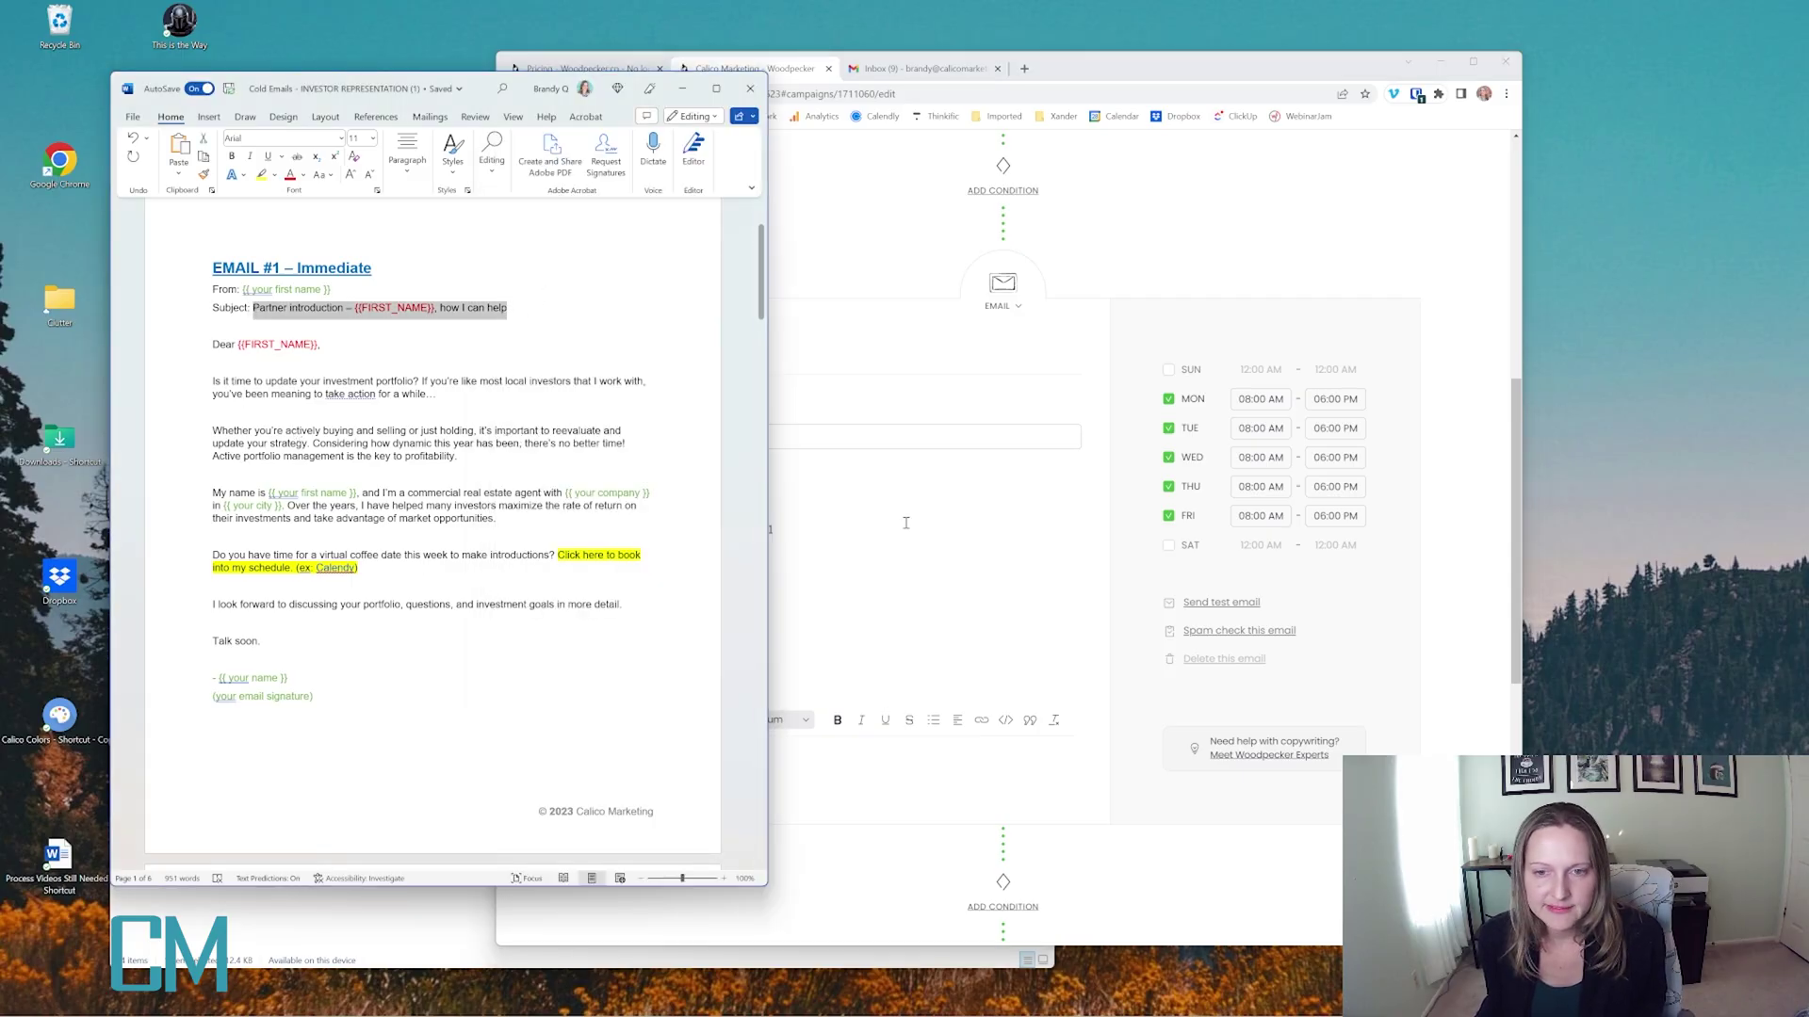
click(854, 432)
key(ctrl+v)
Copy the Email #1 body from "Dear {{FIRST_NAME}}," through "Talk soon." in the Word template into the campaign email above the signature
key(alt+Tab)
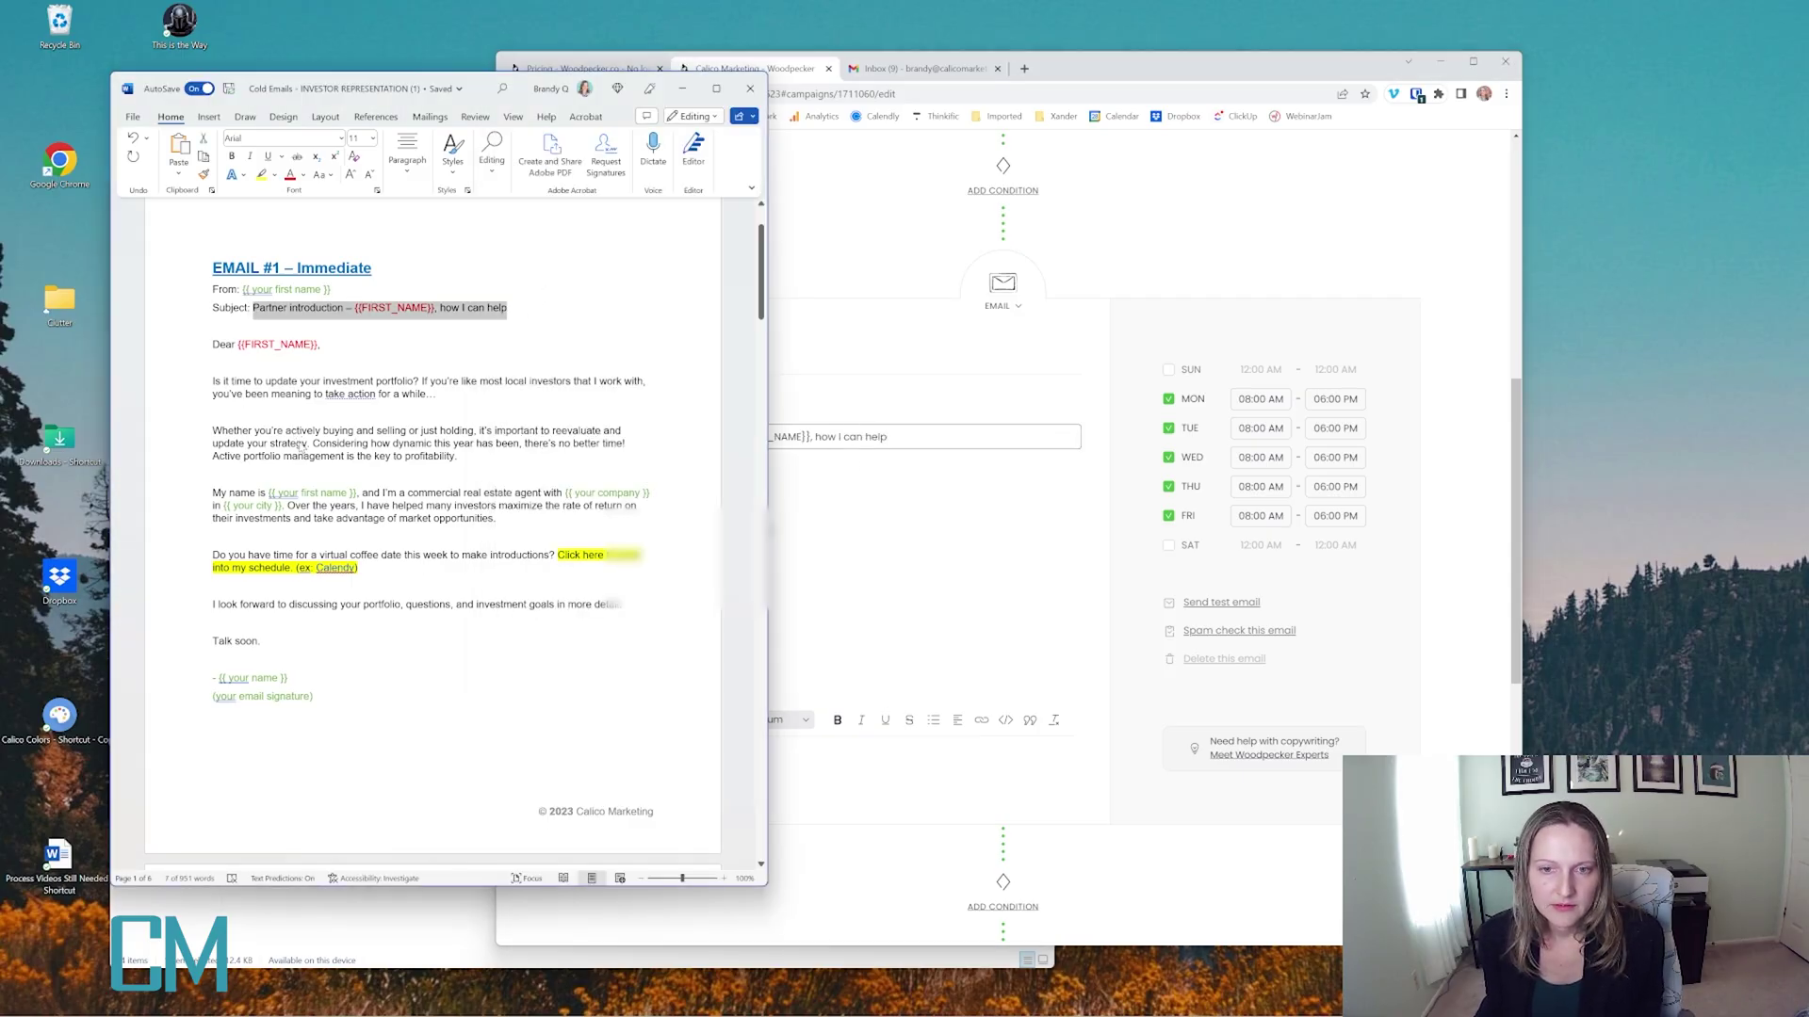
click(780, 470)
key(alt+Tab)
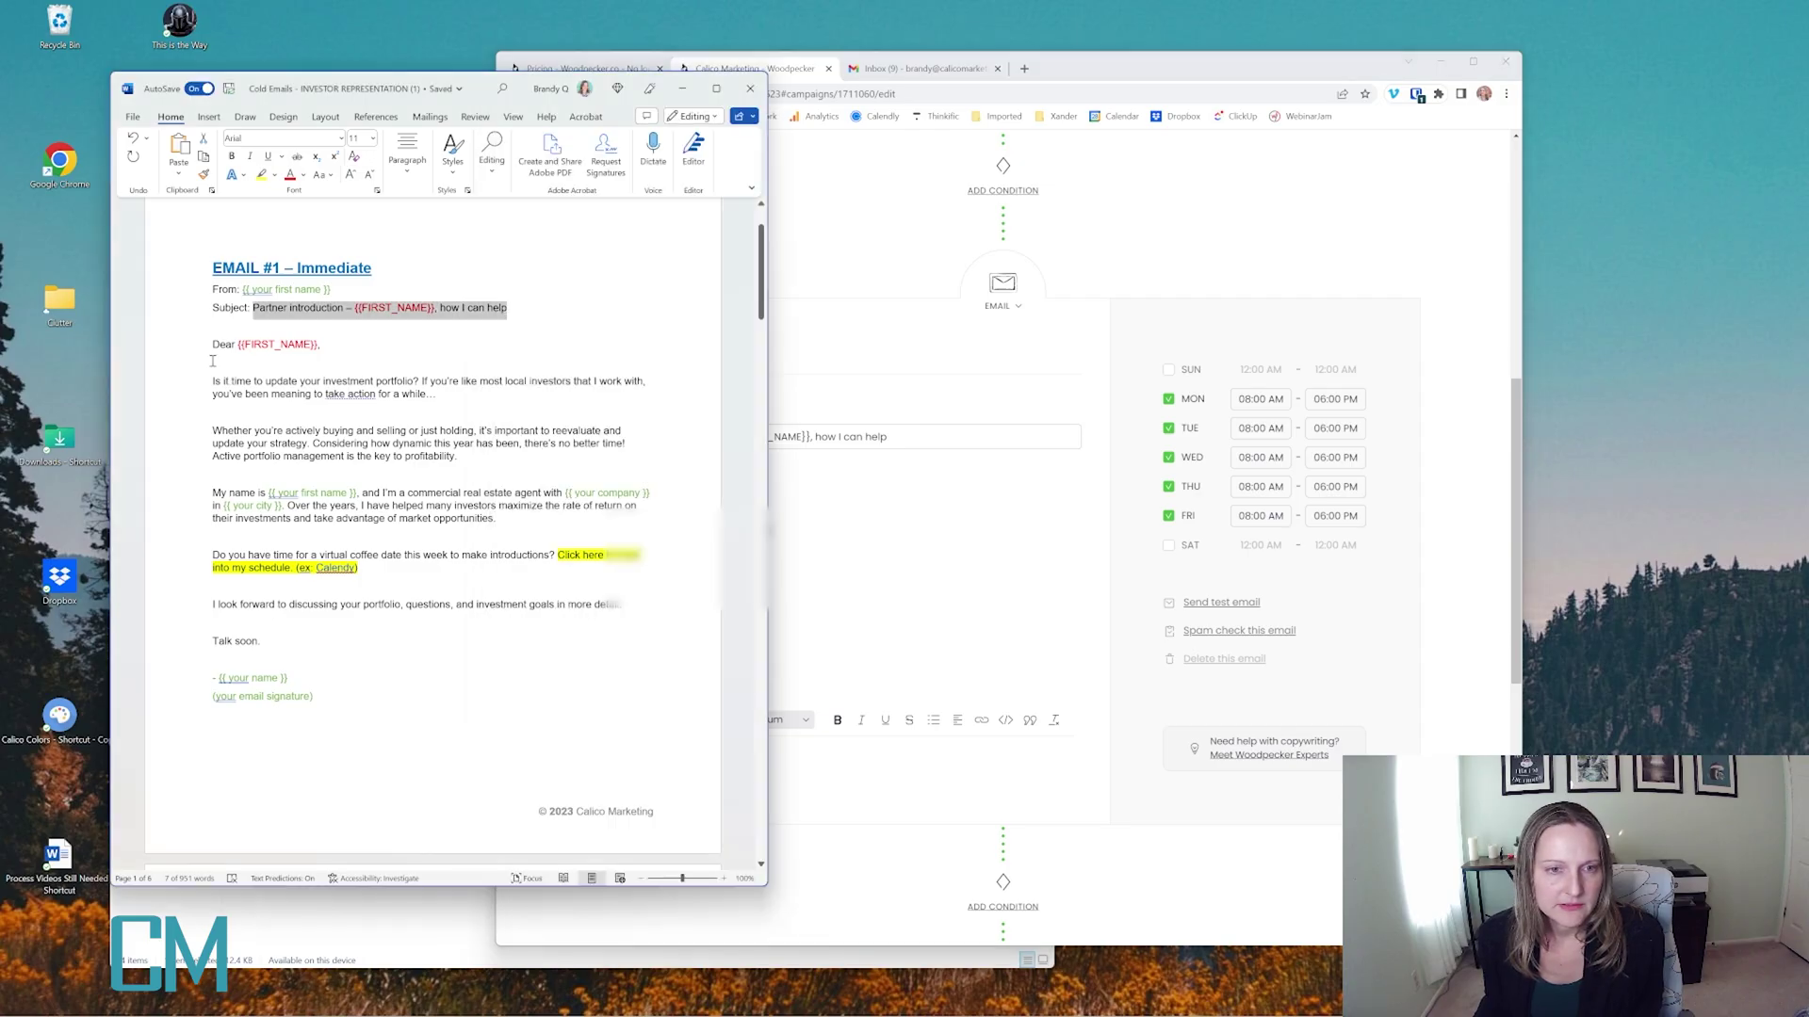
drag(213, 344, 345, 665)
key(ctrl+c)
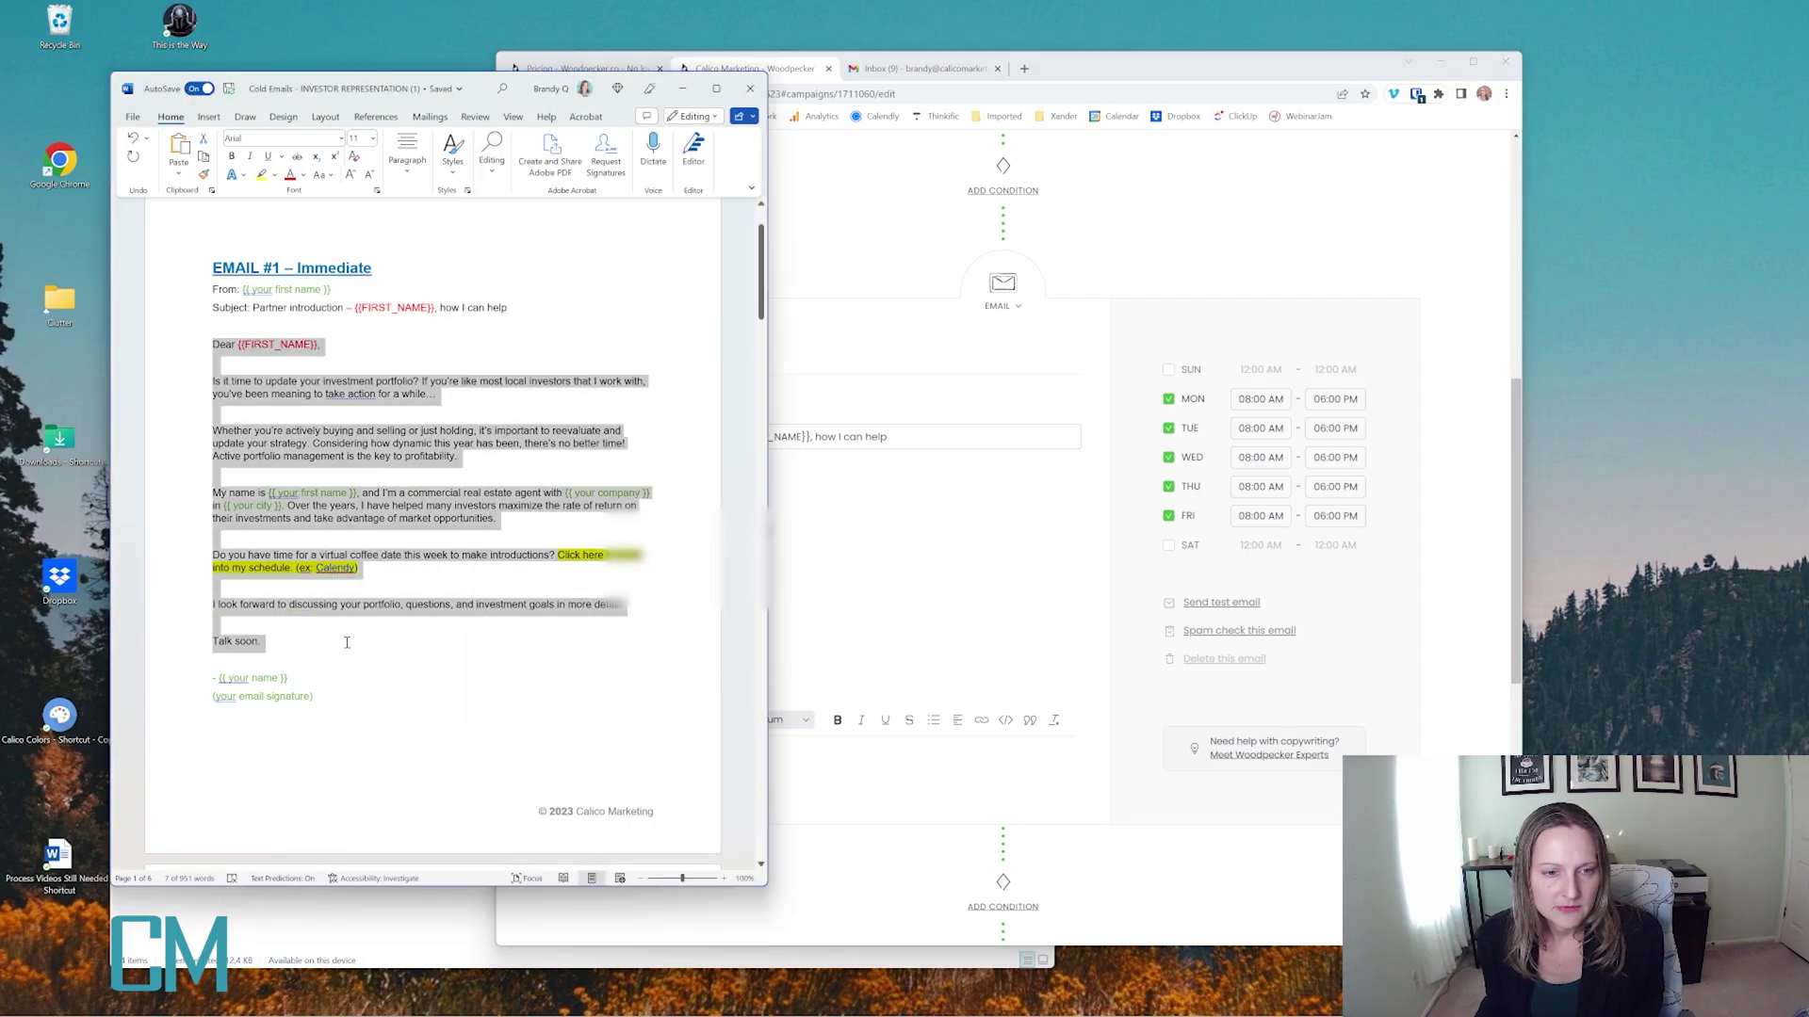
key(alt+Tab)
click(672, 474)
key(ctrl+v)
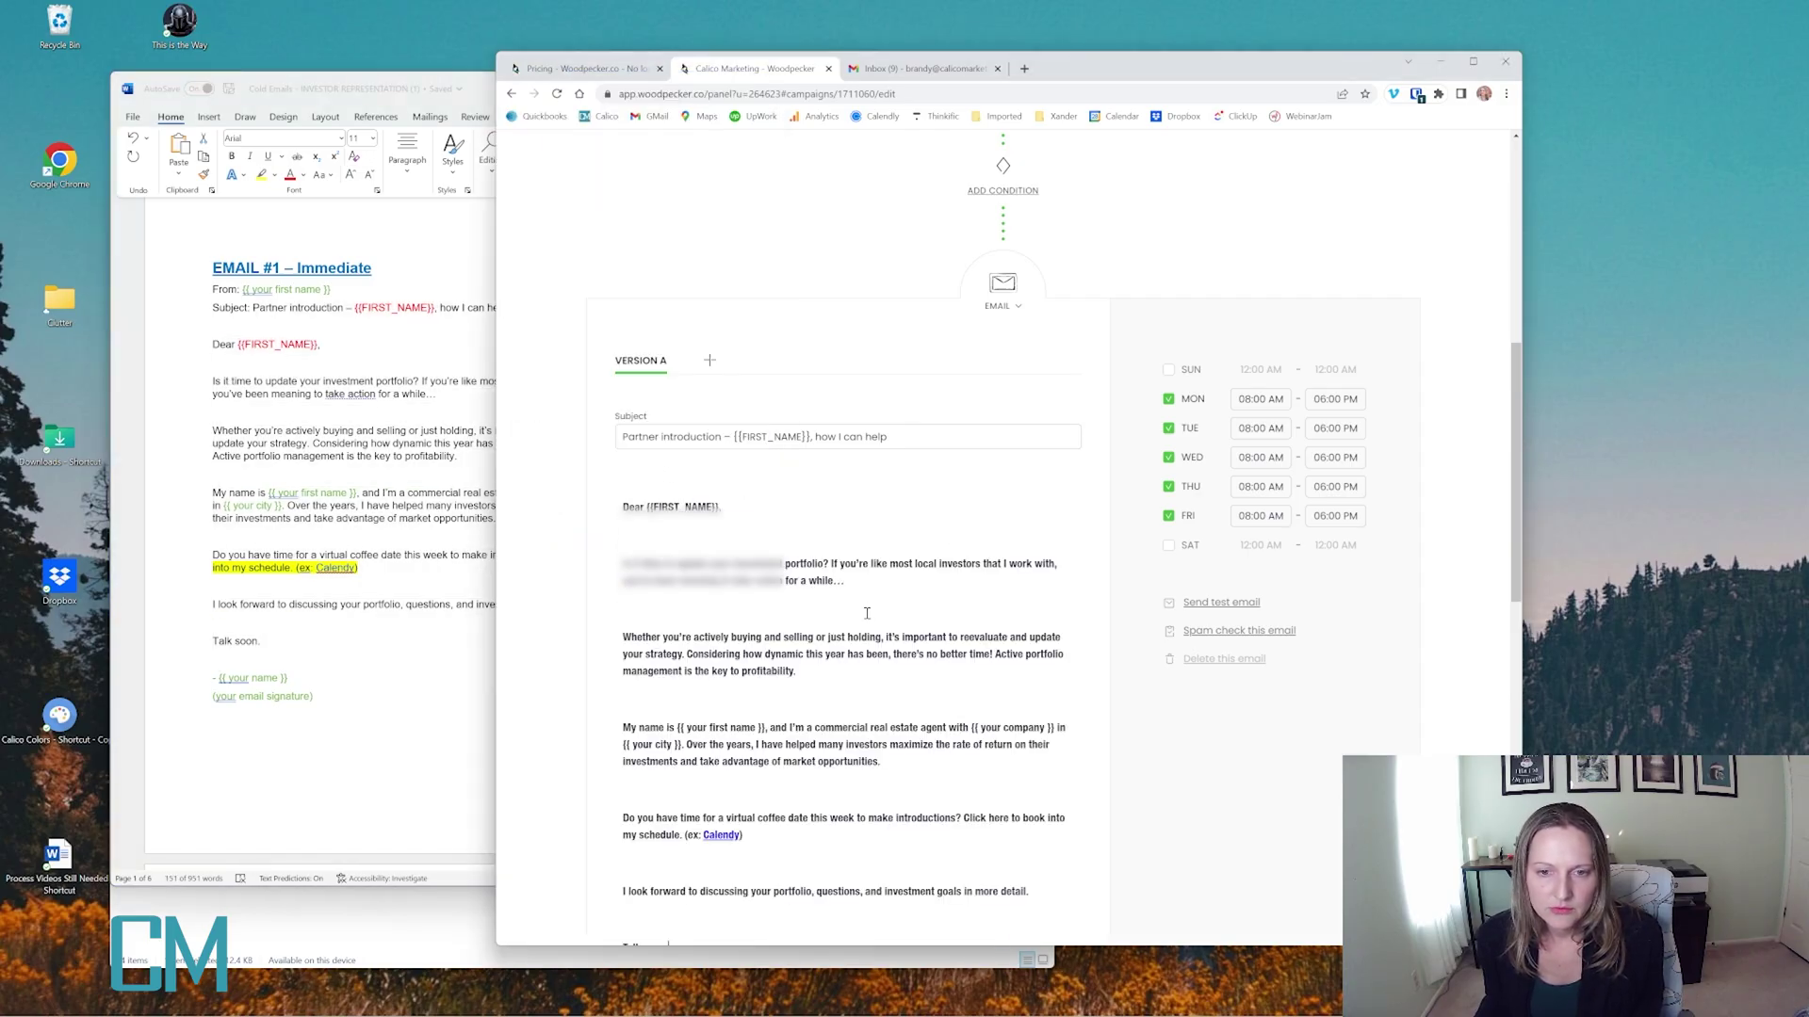
Set the pasted email body's font to Tahoma and remove the blank line above the greeting
scroll(766, 680, down, 3)
drag(671, 665, 621, 224)
click(673, 834)
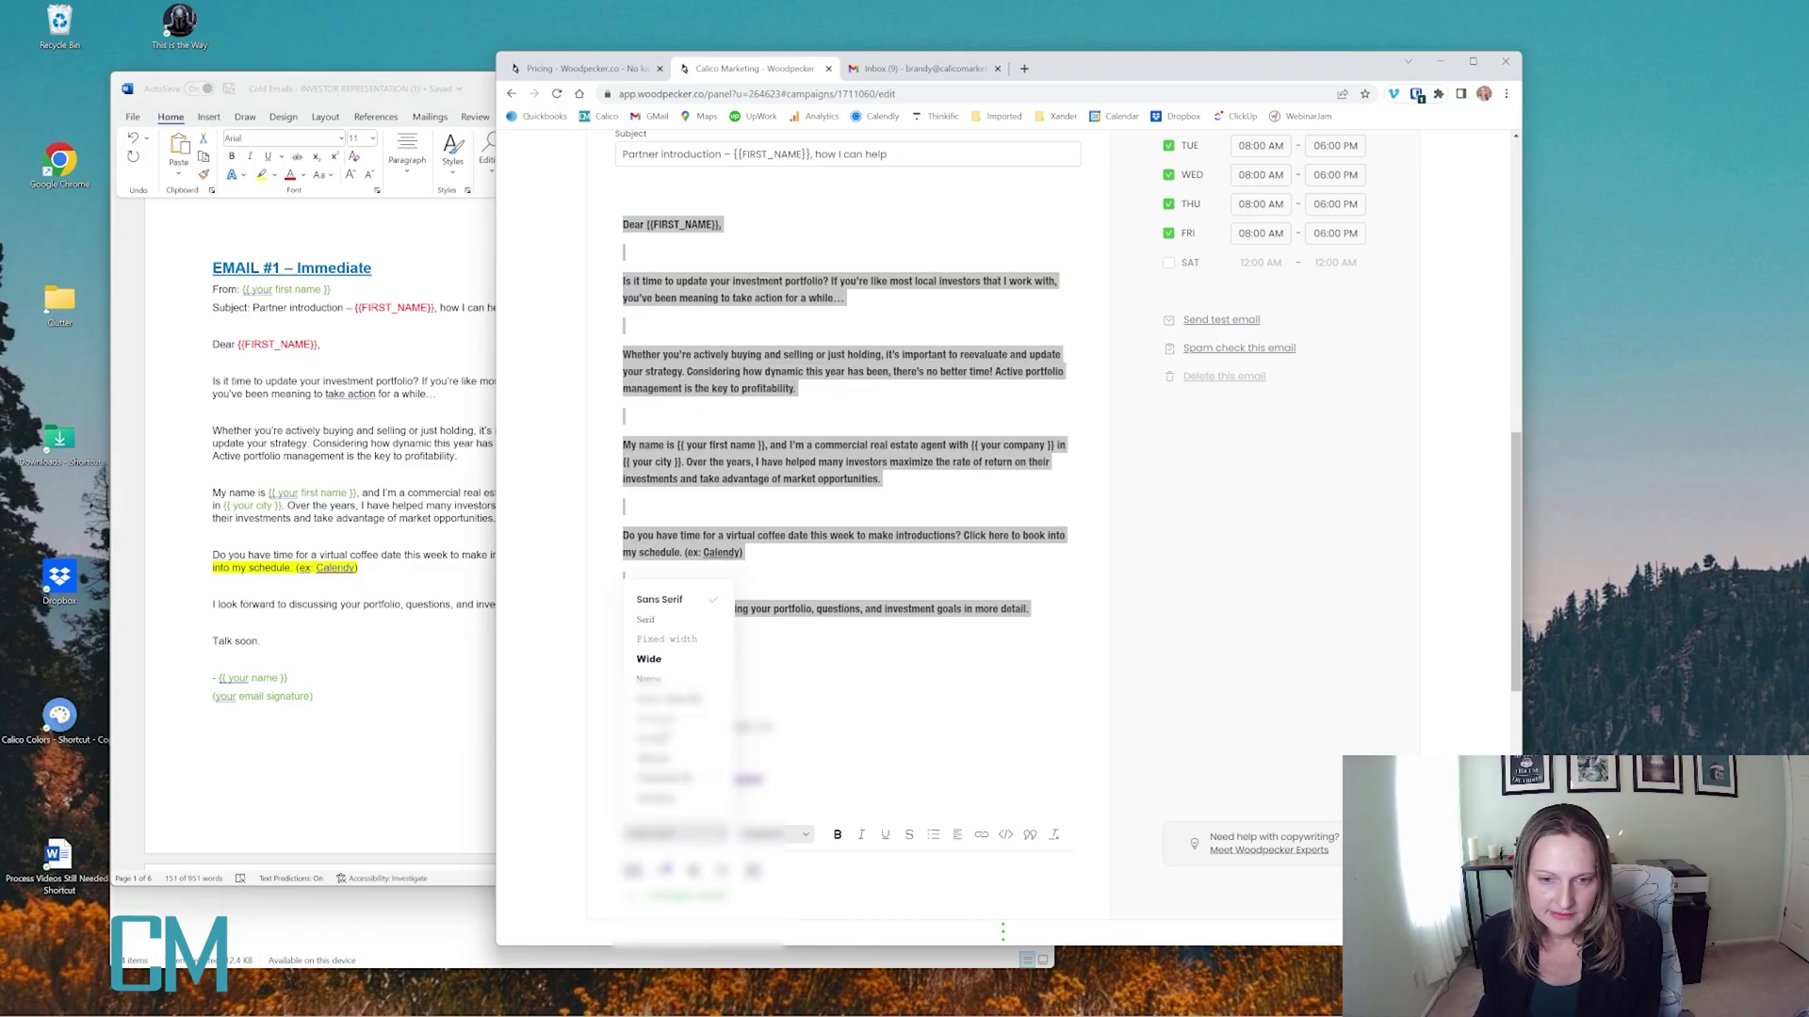
click(673, 762)
click(805, 420)
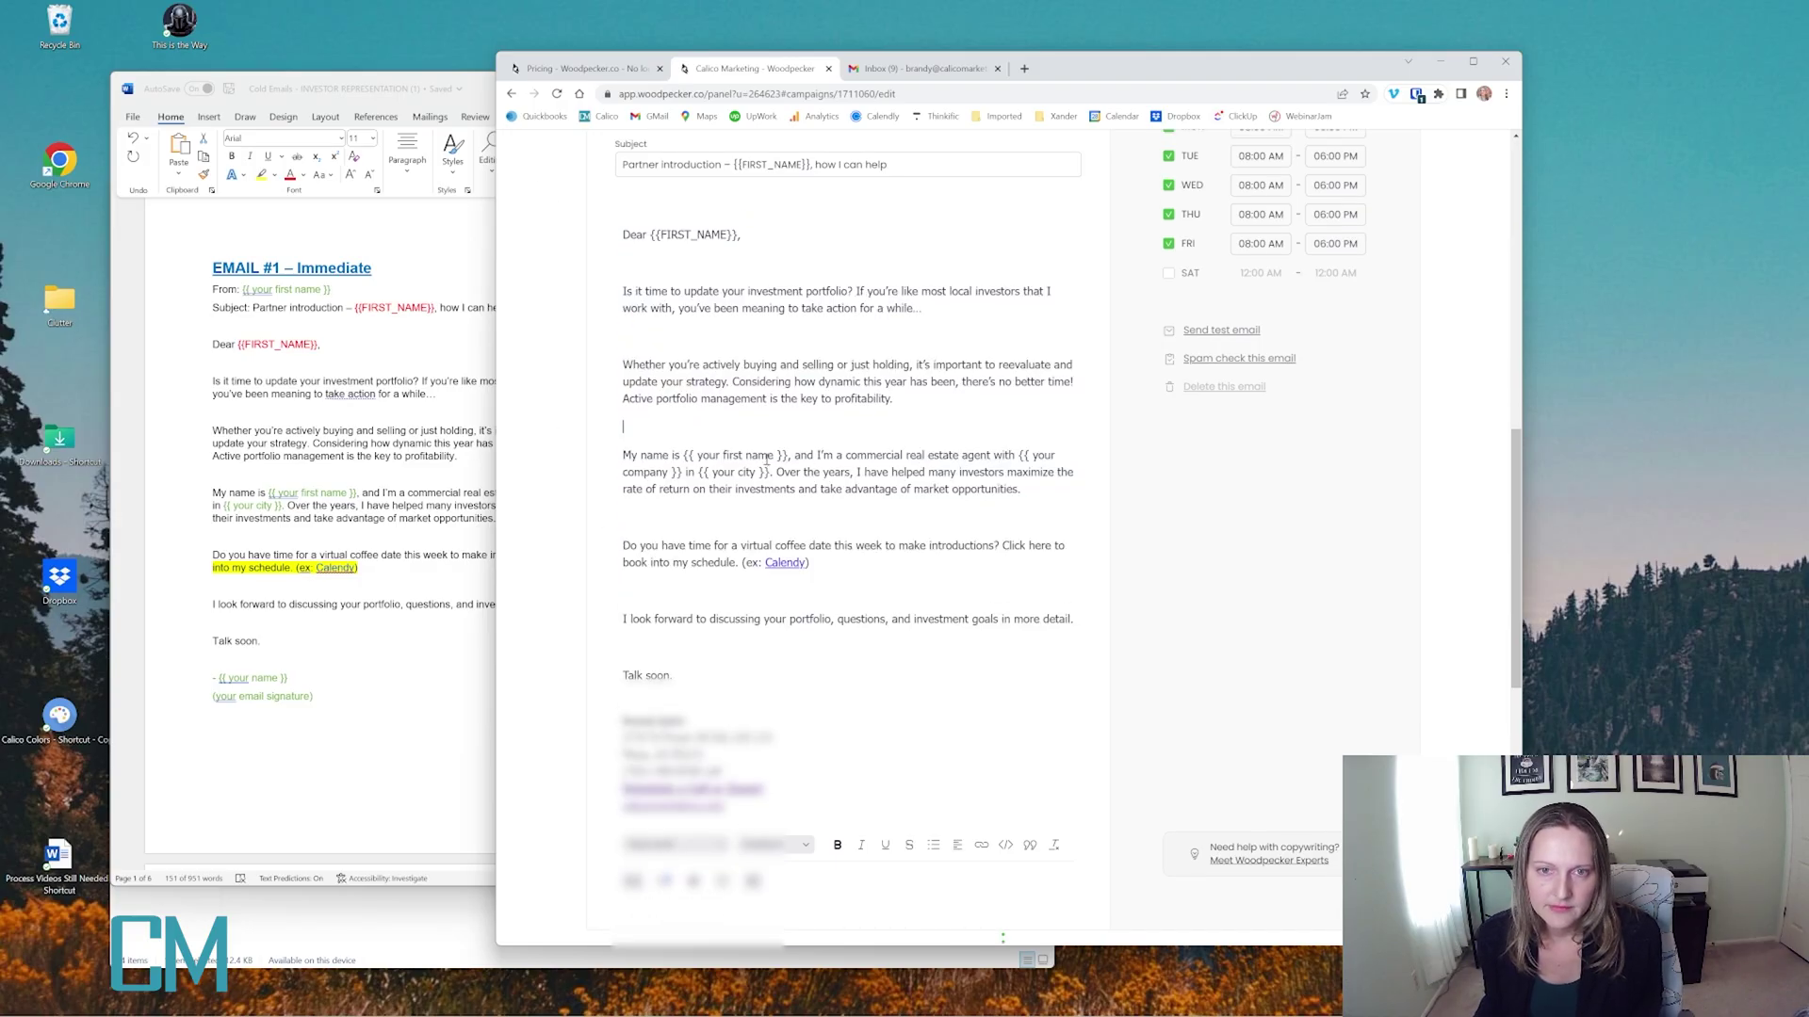
scroll(766, 458, up, 3)
click(624, 436)
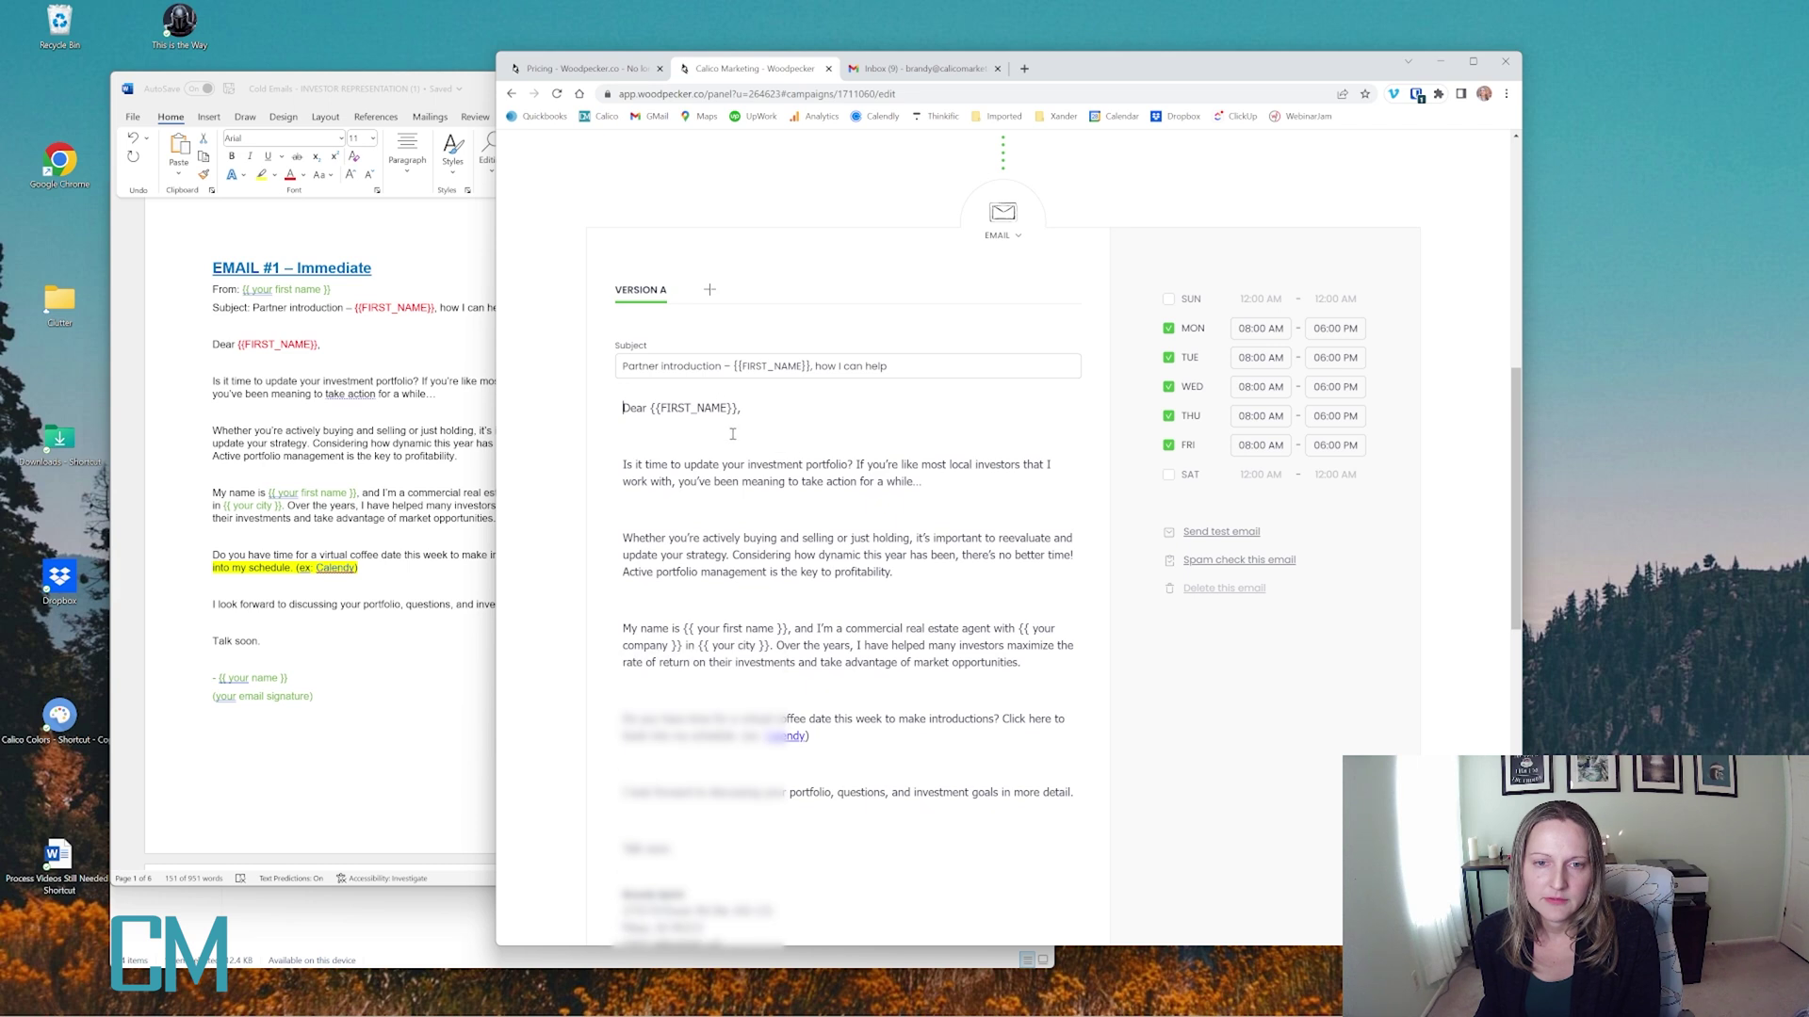
Review the first email's sender name, company and city placeholders, its signature, and the sending days and test options beside it
scroll(744, 459, down, 2)
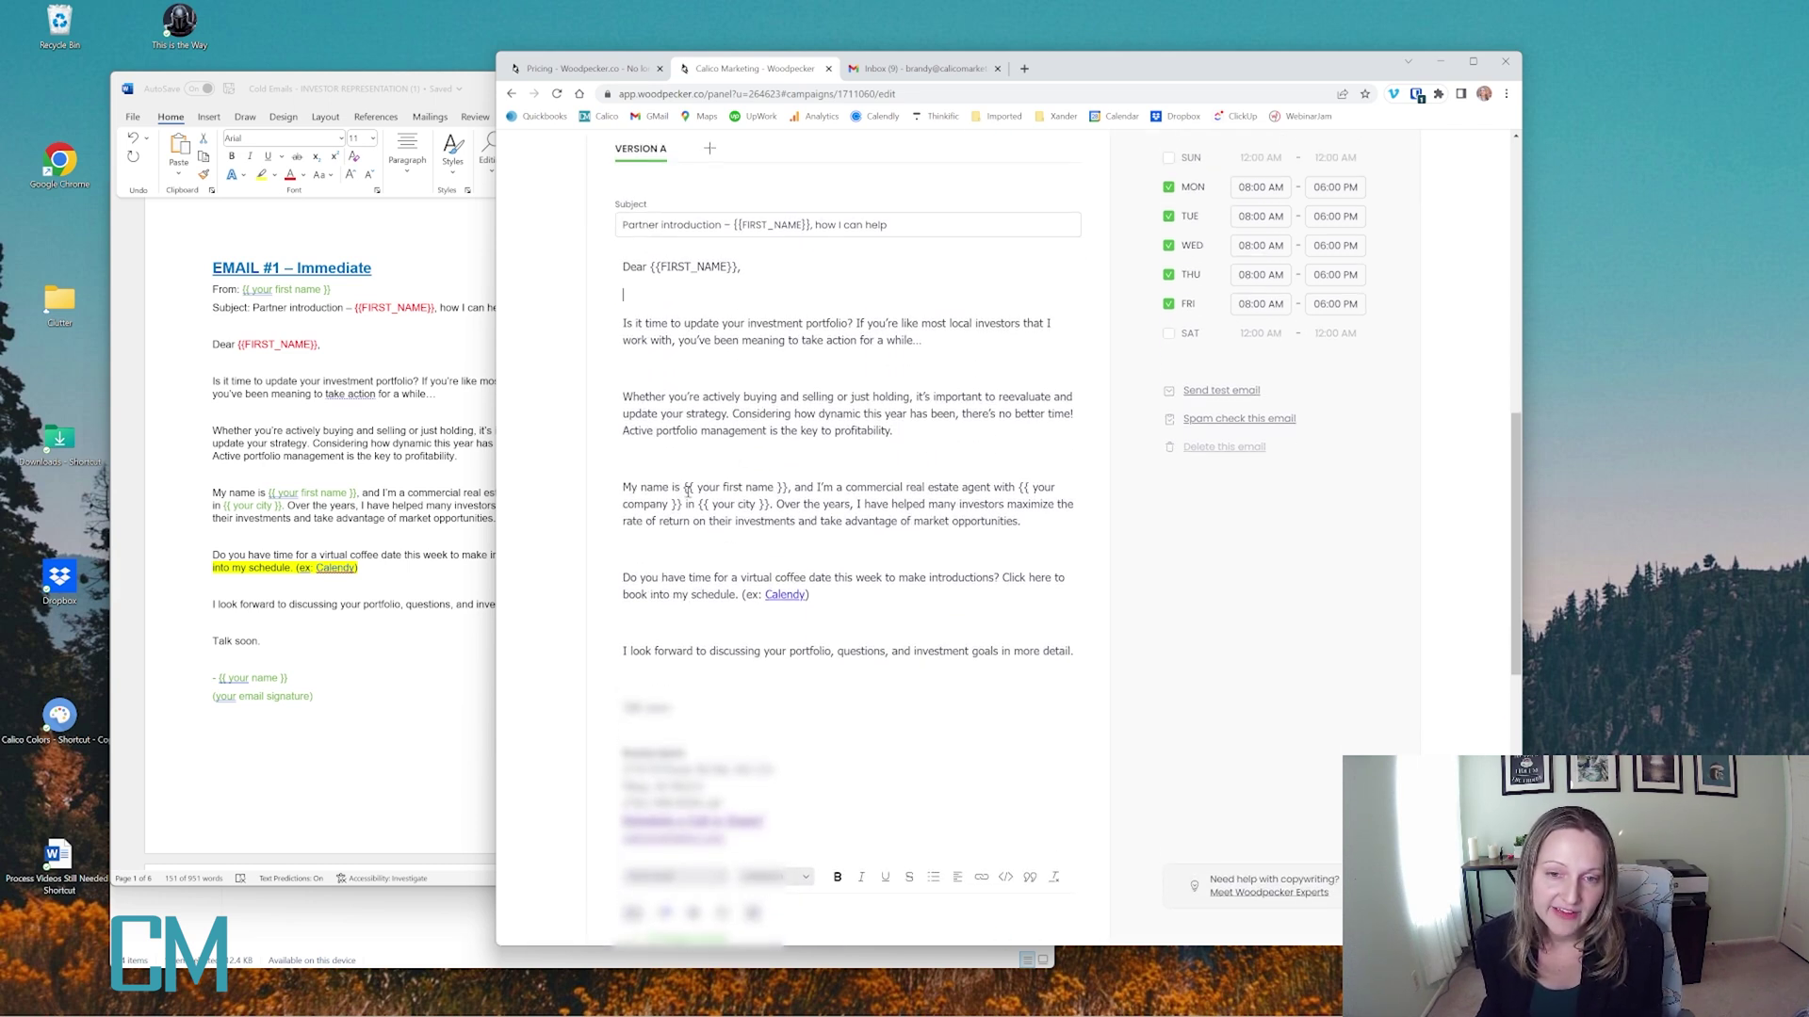
drag(688, 491, 791, 490)
click(820, 521)
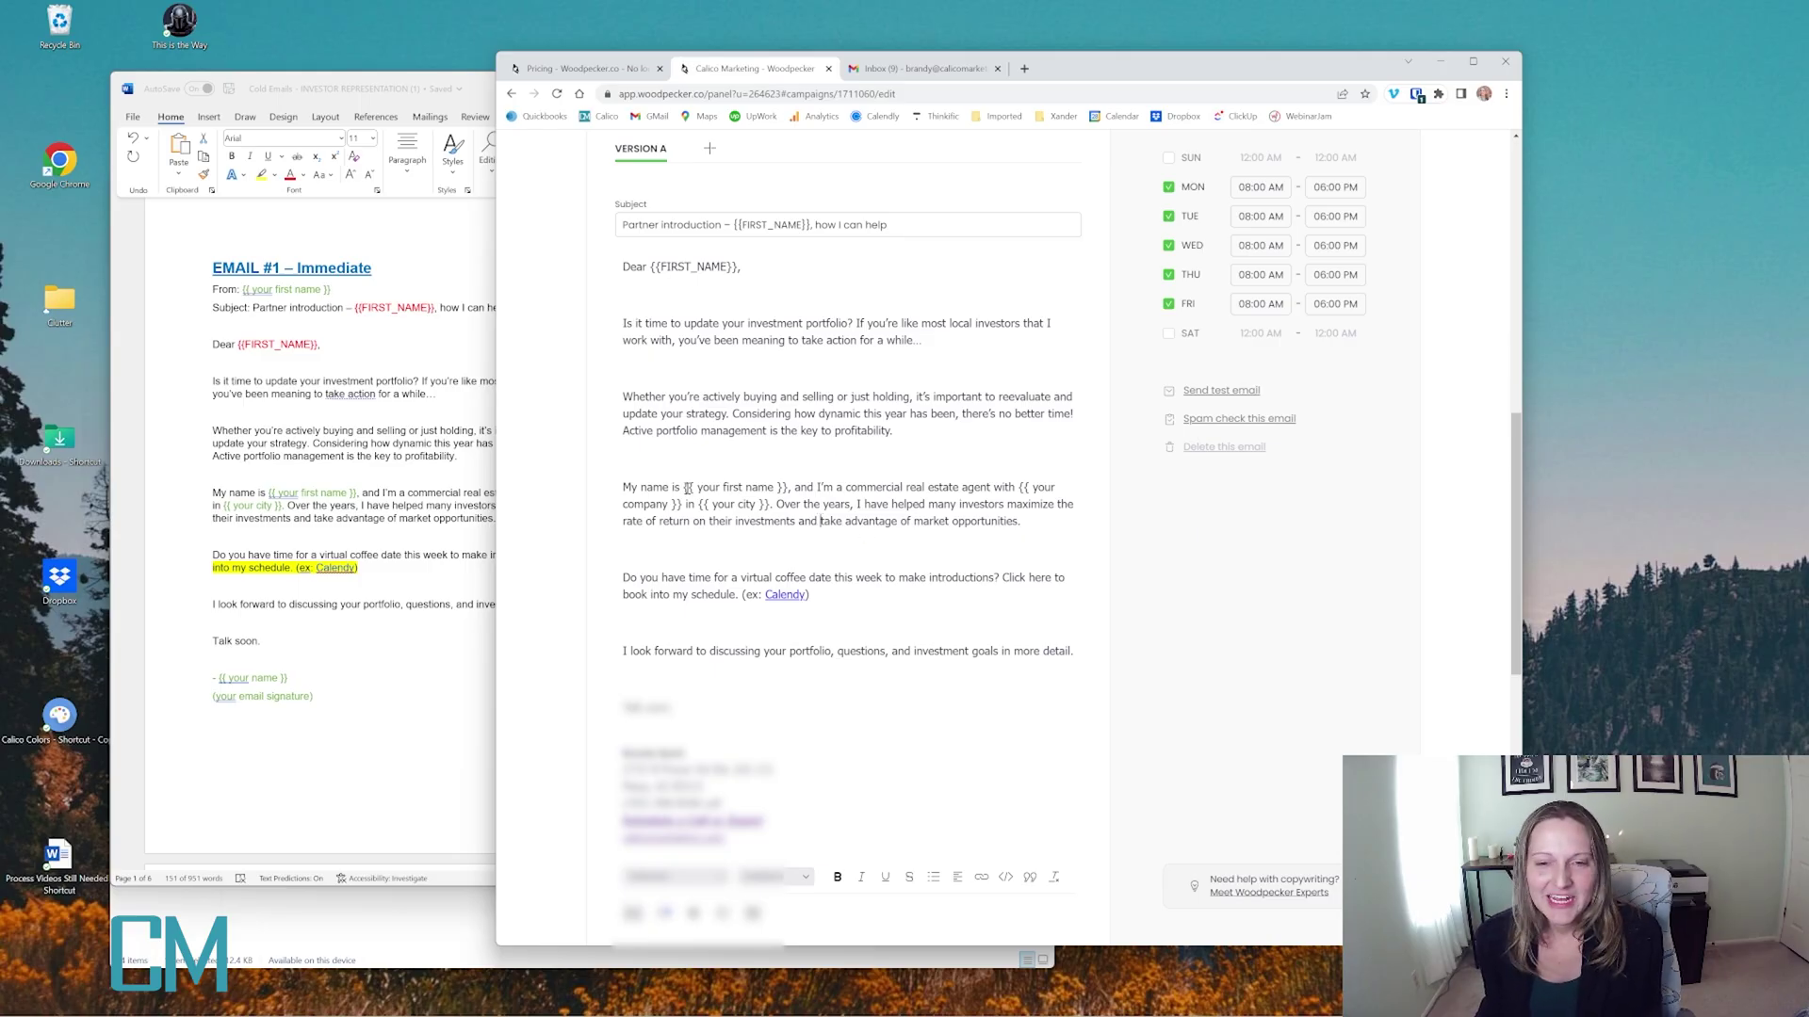
drag(688, 488, 773, 505)
click(858, 539)
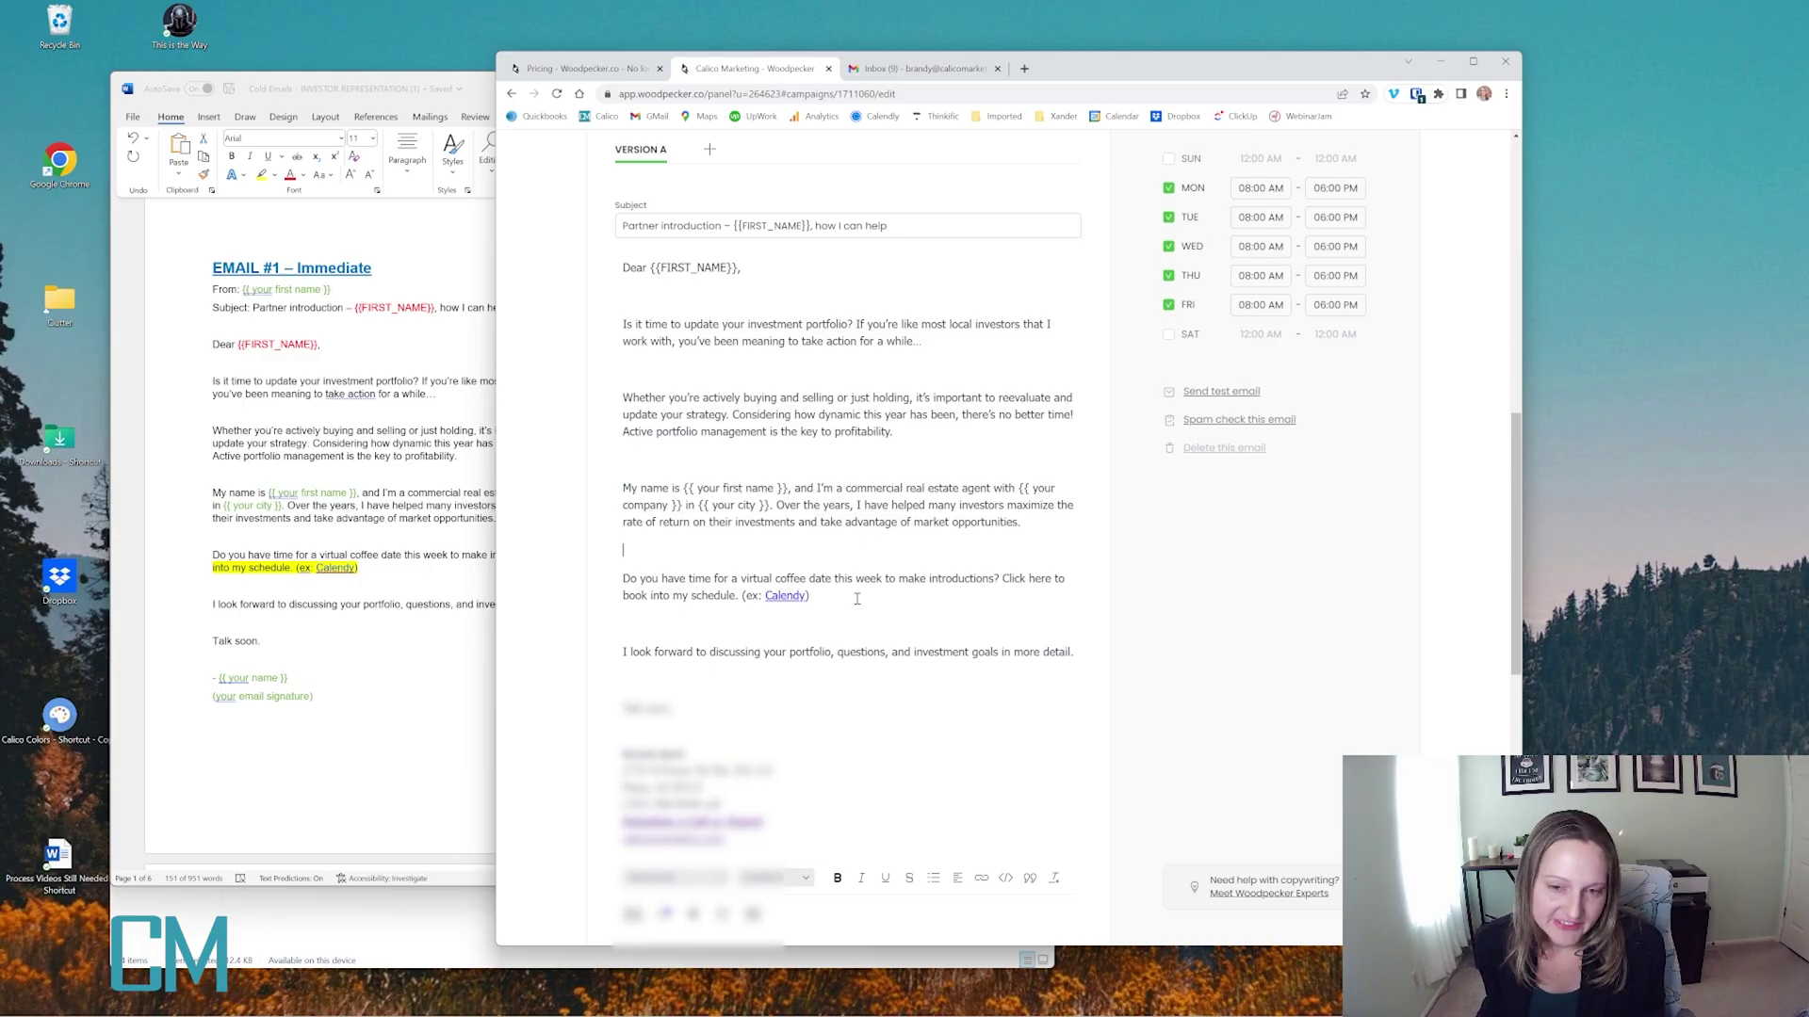
scroll(858, 599, up, 4)
scroll(867, 660, down, 6)
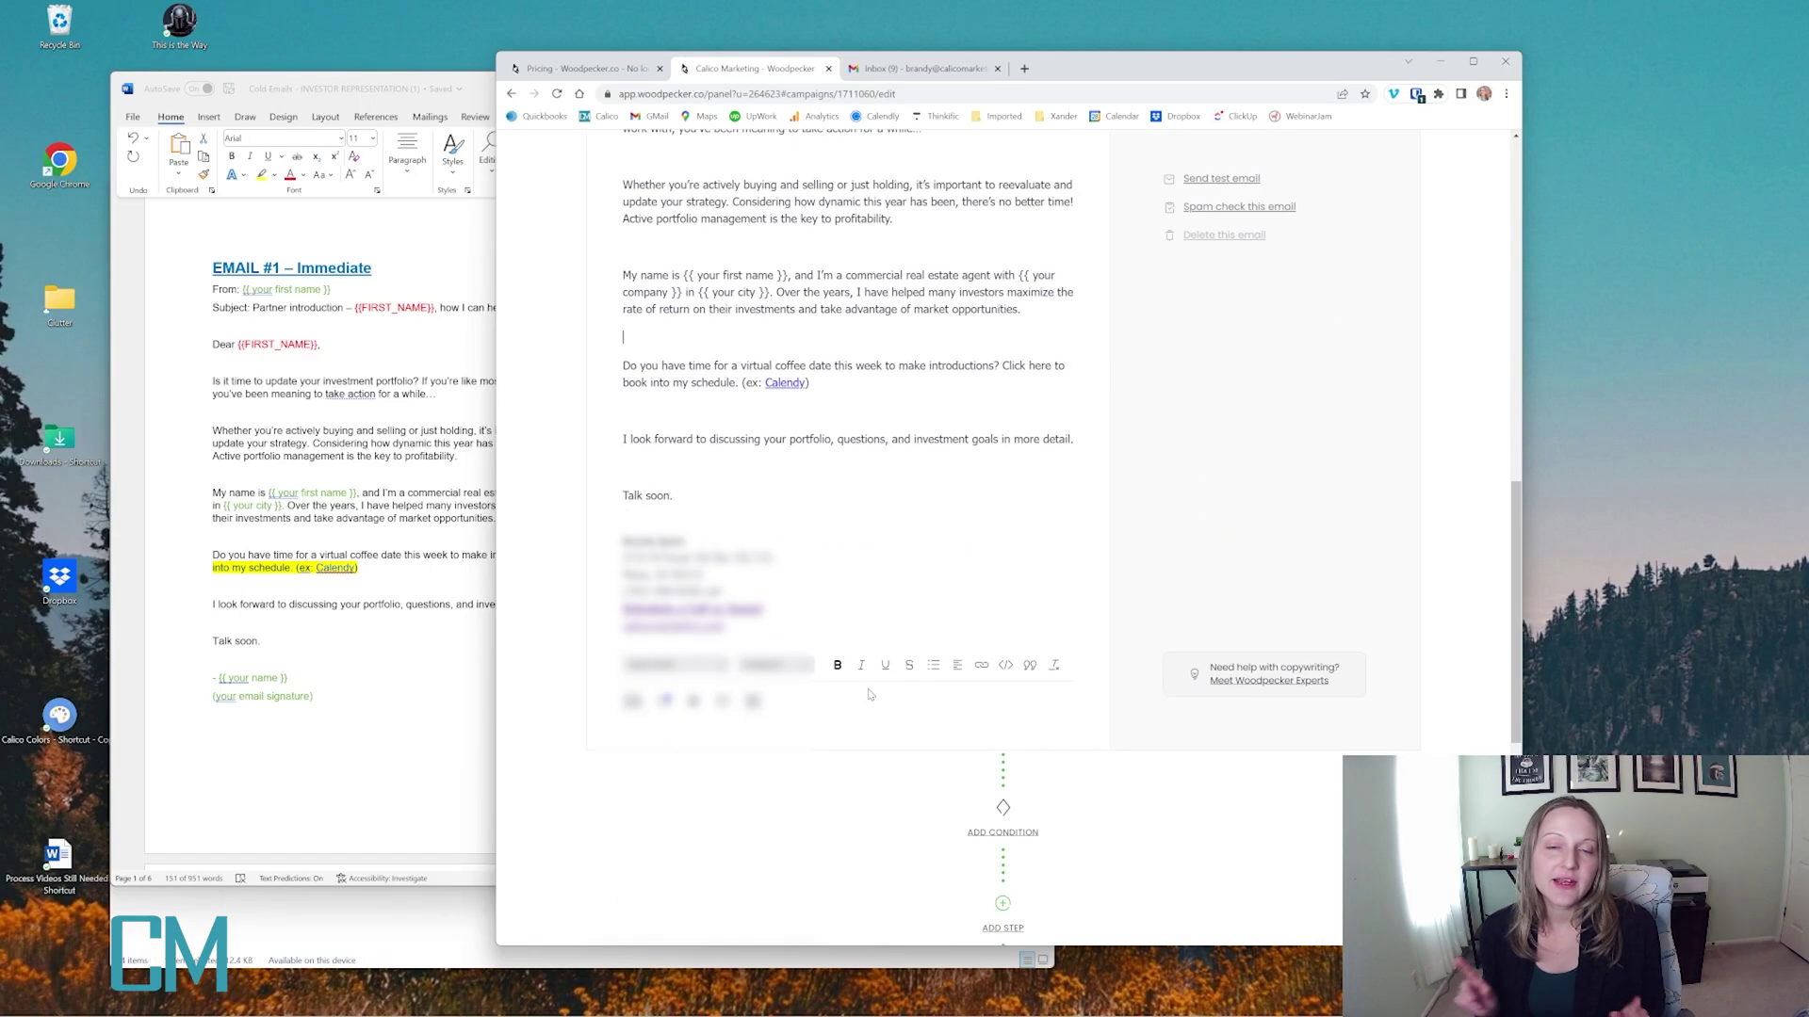
scroll(872, 692, up, 3)
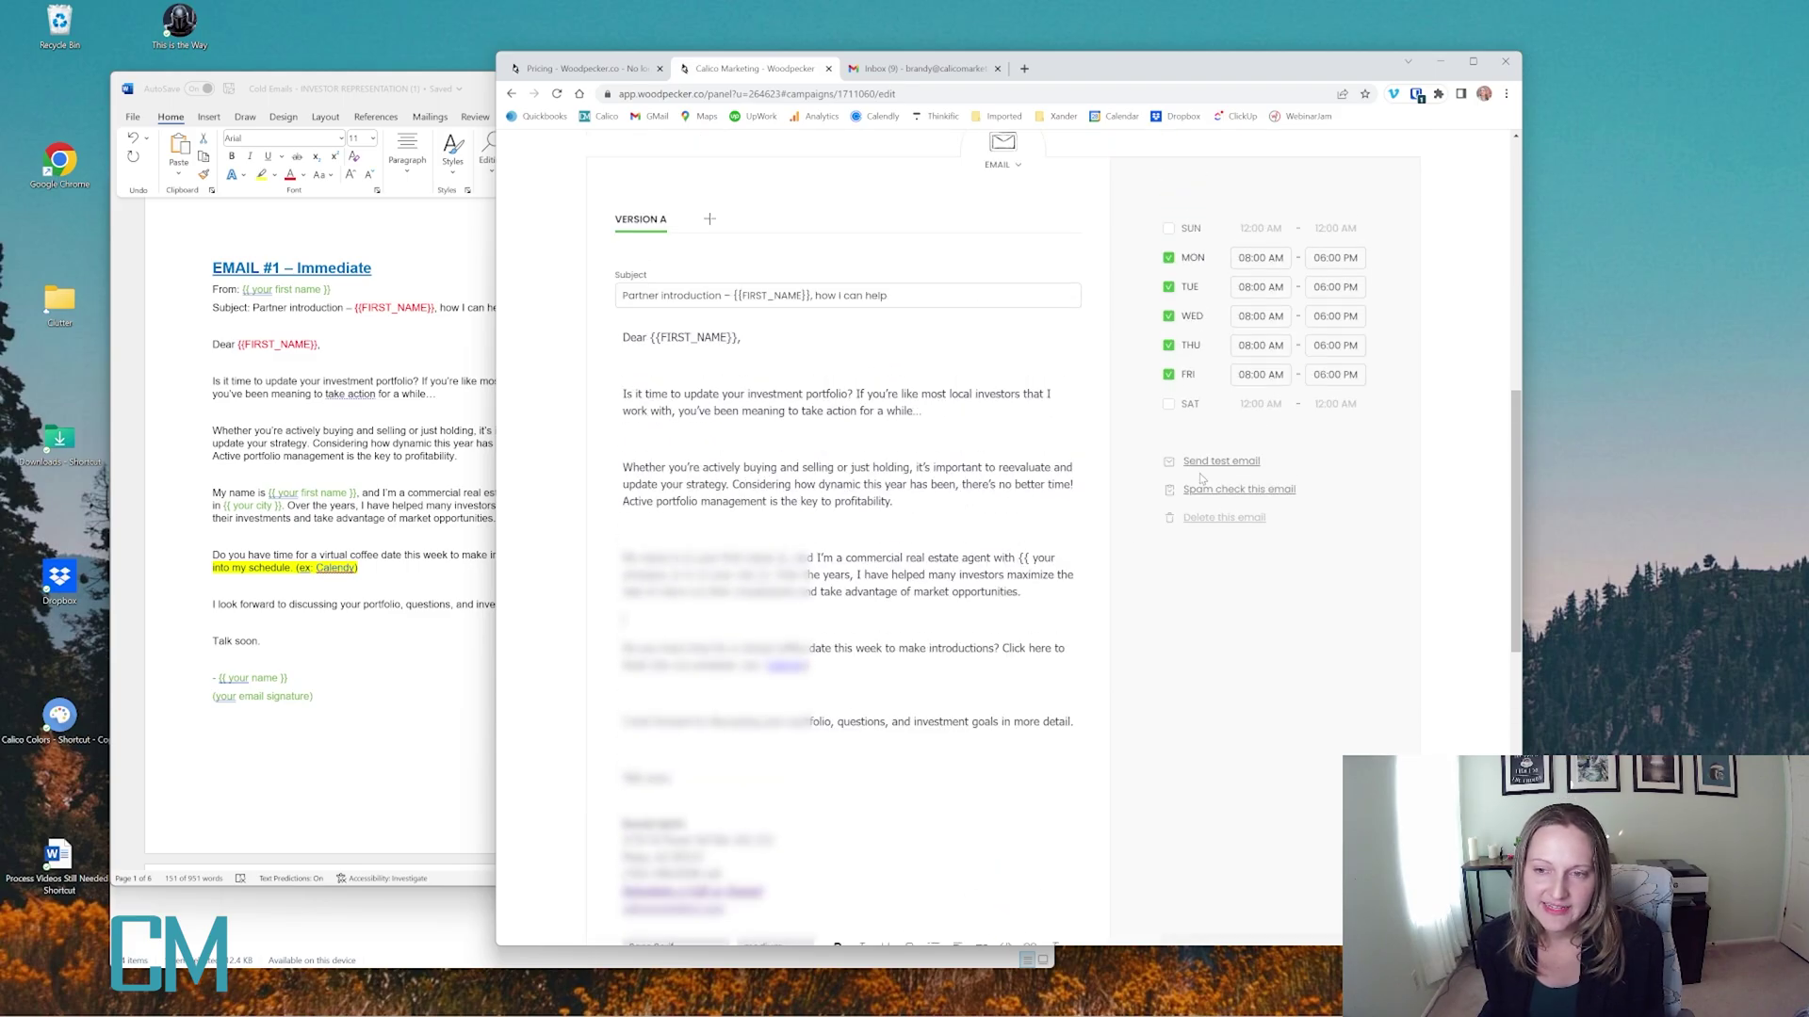
scroll(1118, 483, down, 3)
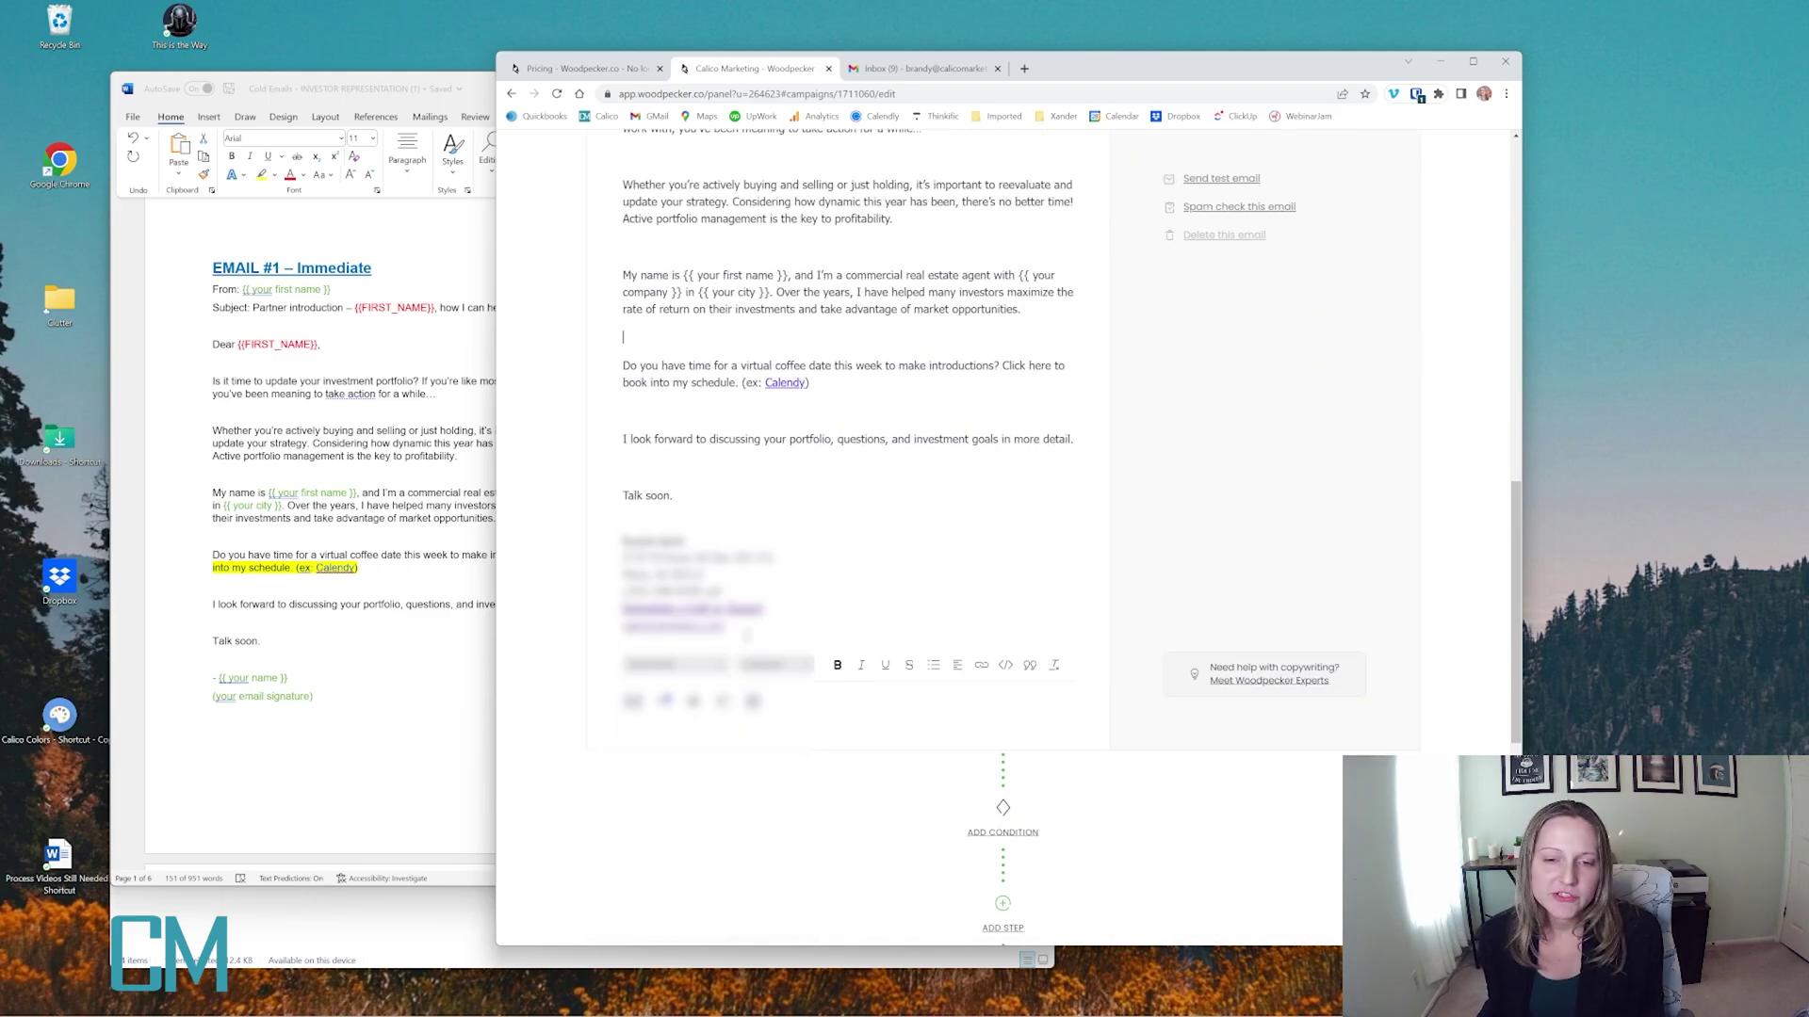
Examine the campaign from its header to the Prospects section, including the email's booking link sentence and the condition and step options below
scroll(803, 615, up, 10)
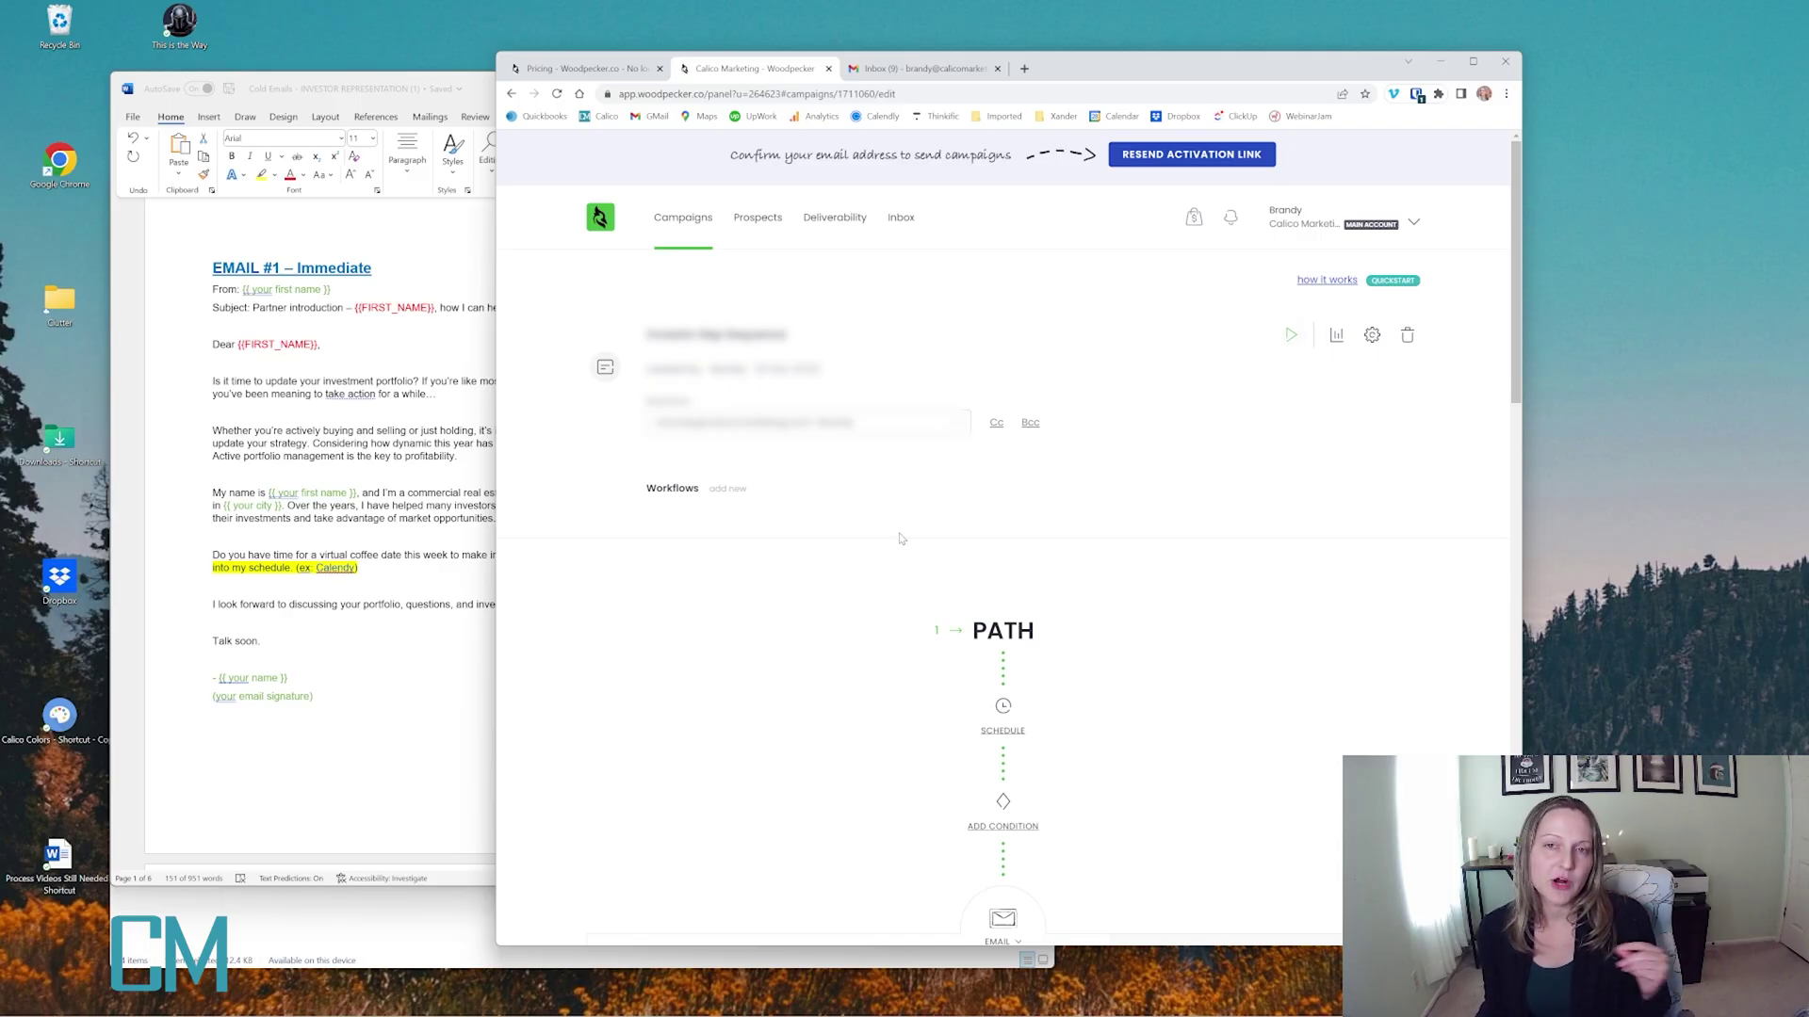
scroll(855, 605, down, 8)
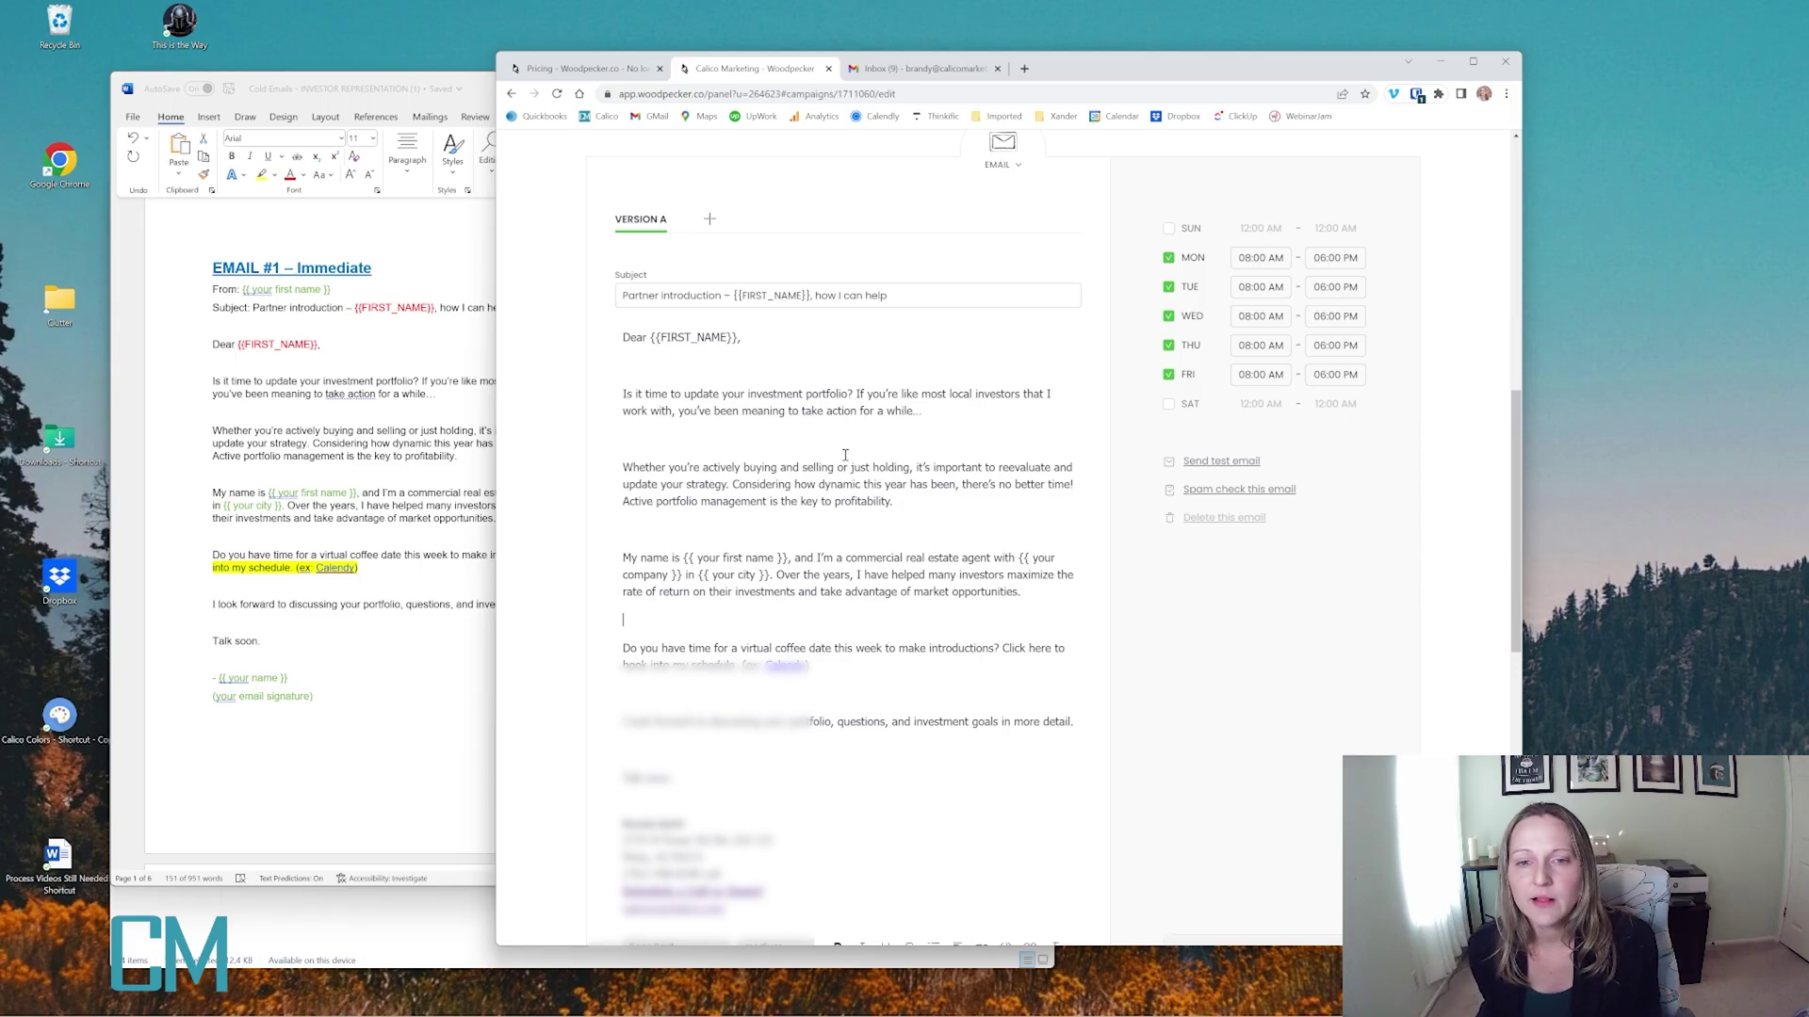
scroll(845, 455, down, 3)
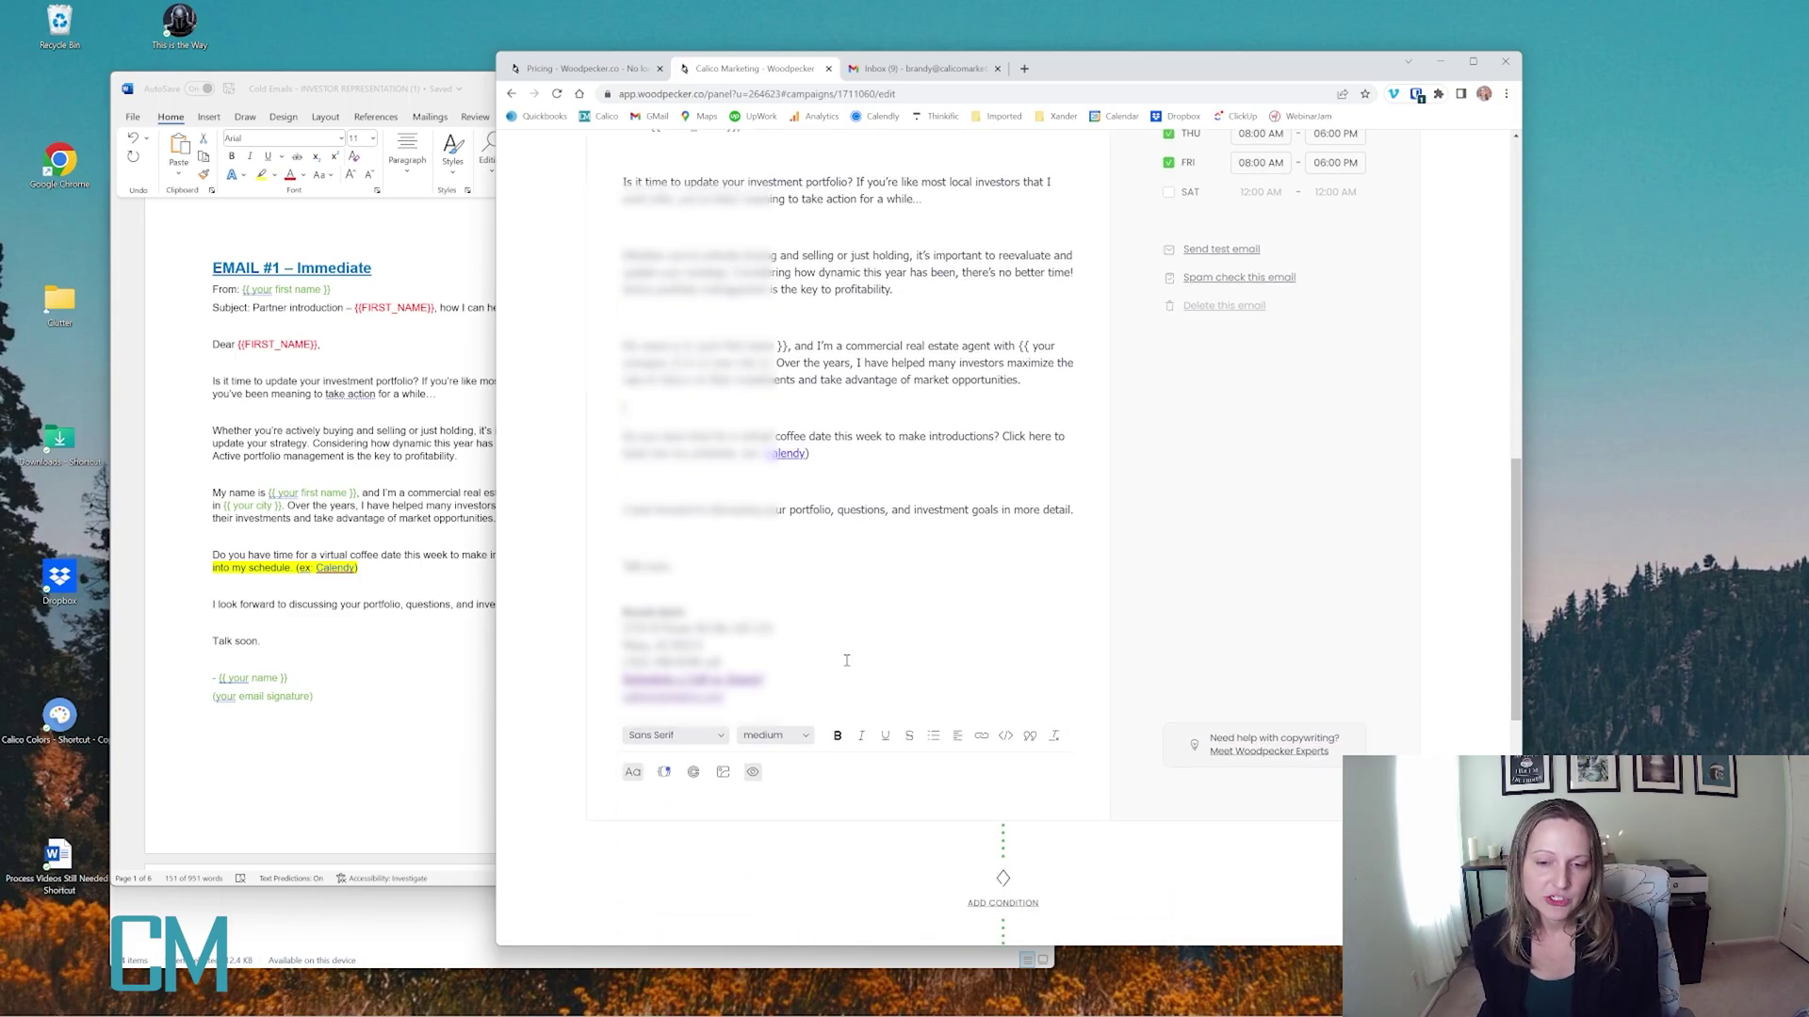
scroll(846, 660, down, 5)
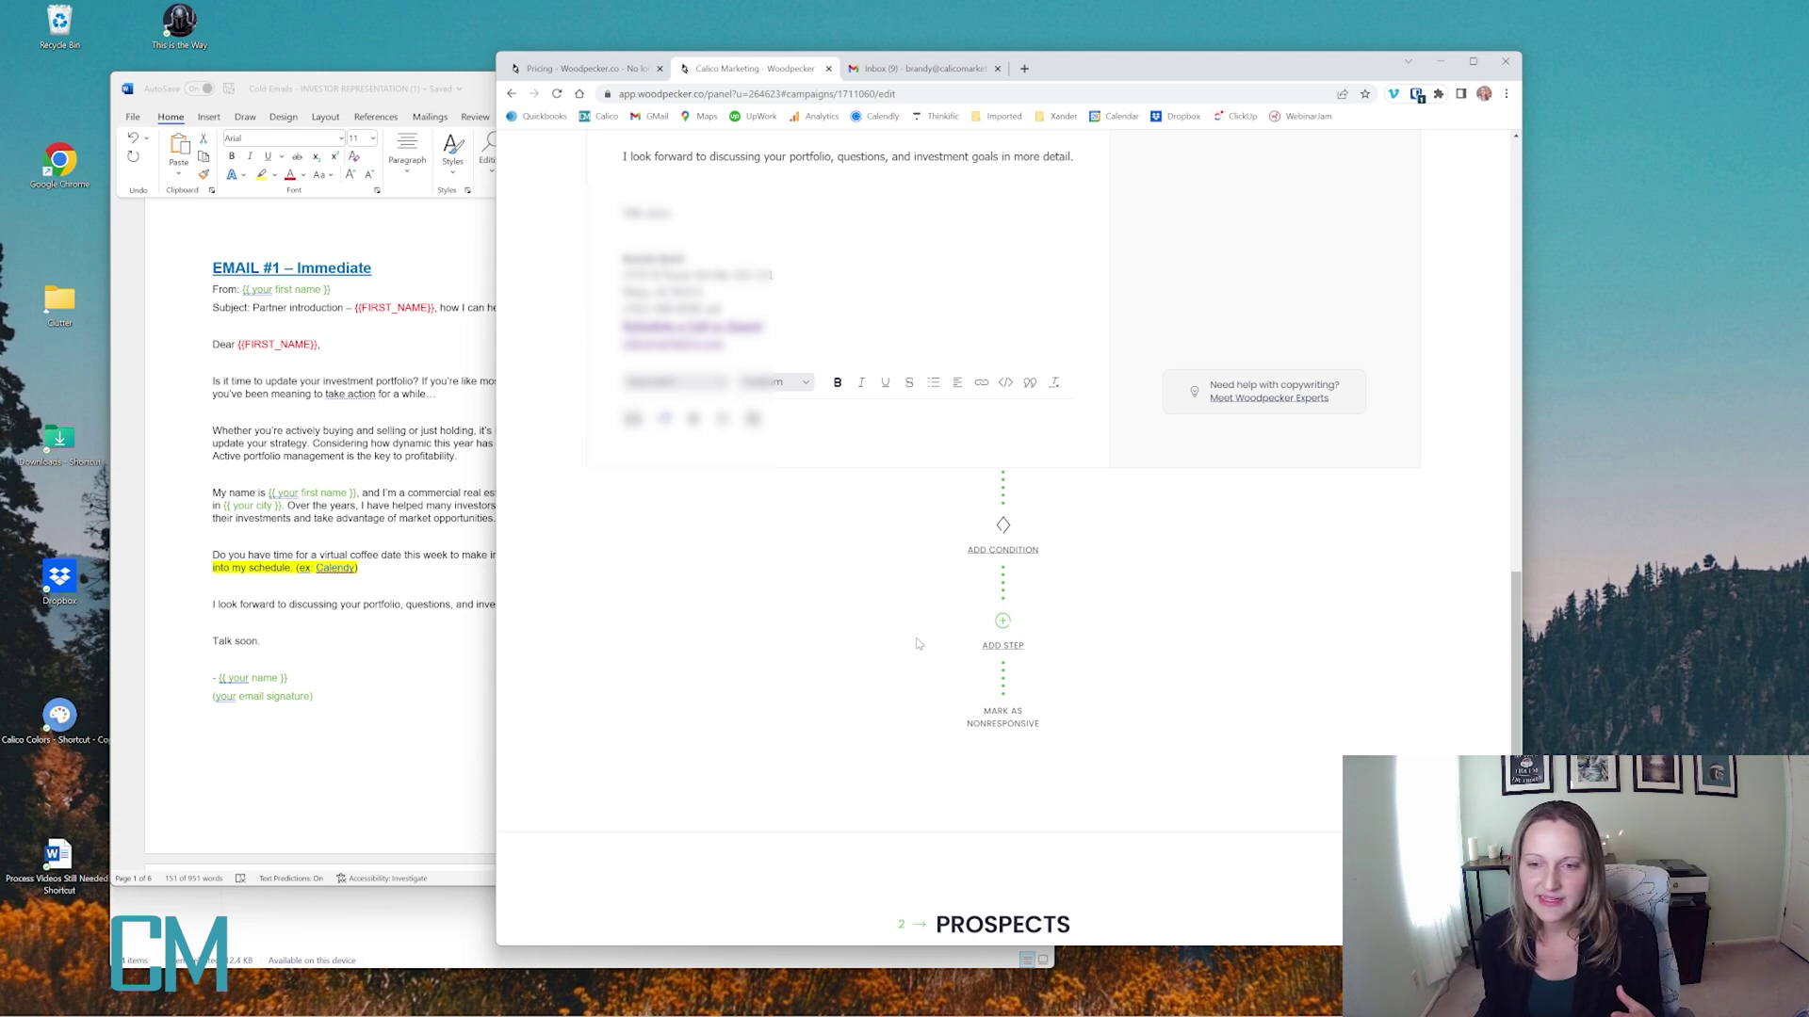
scroll(823, 468, up, 4)
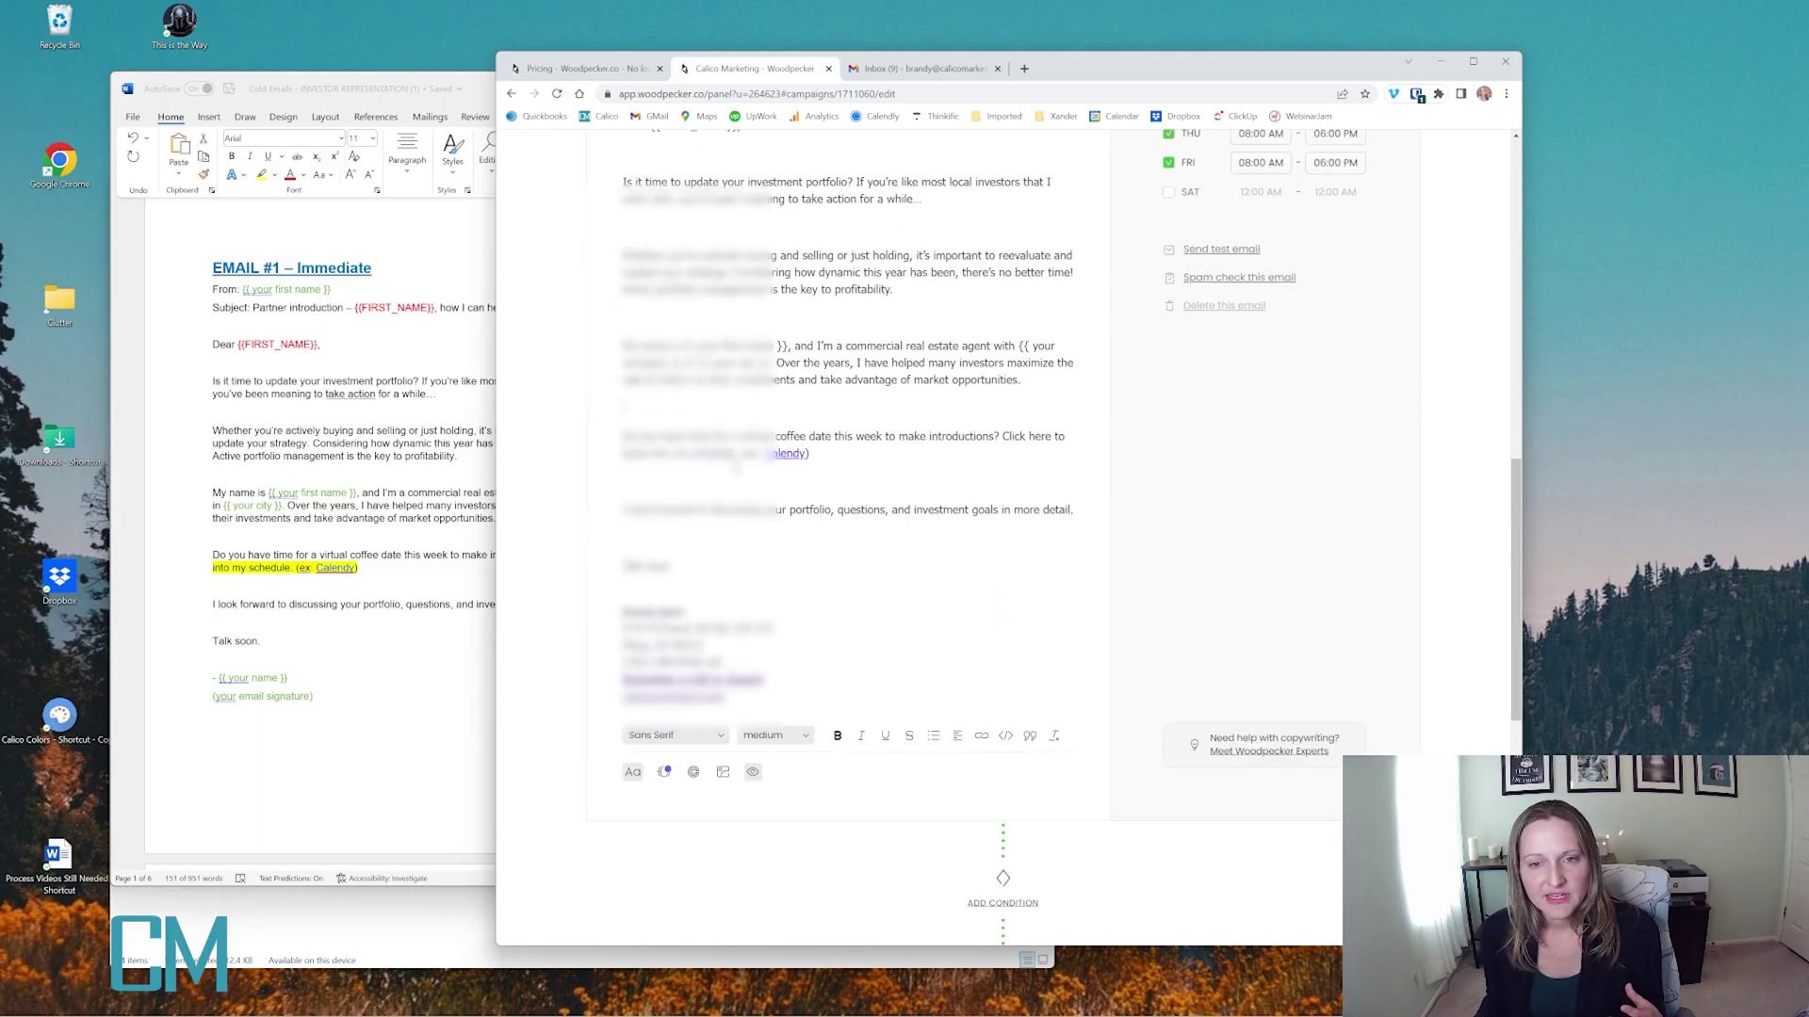
drag(826, 452, 998, 439)
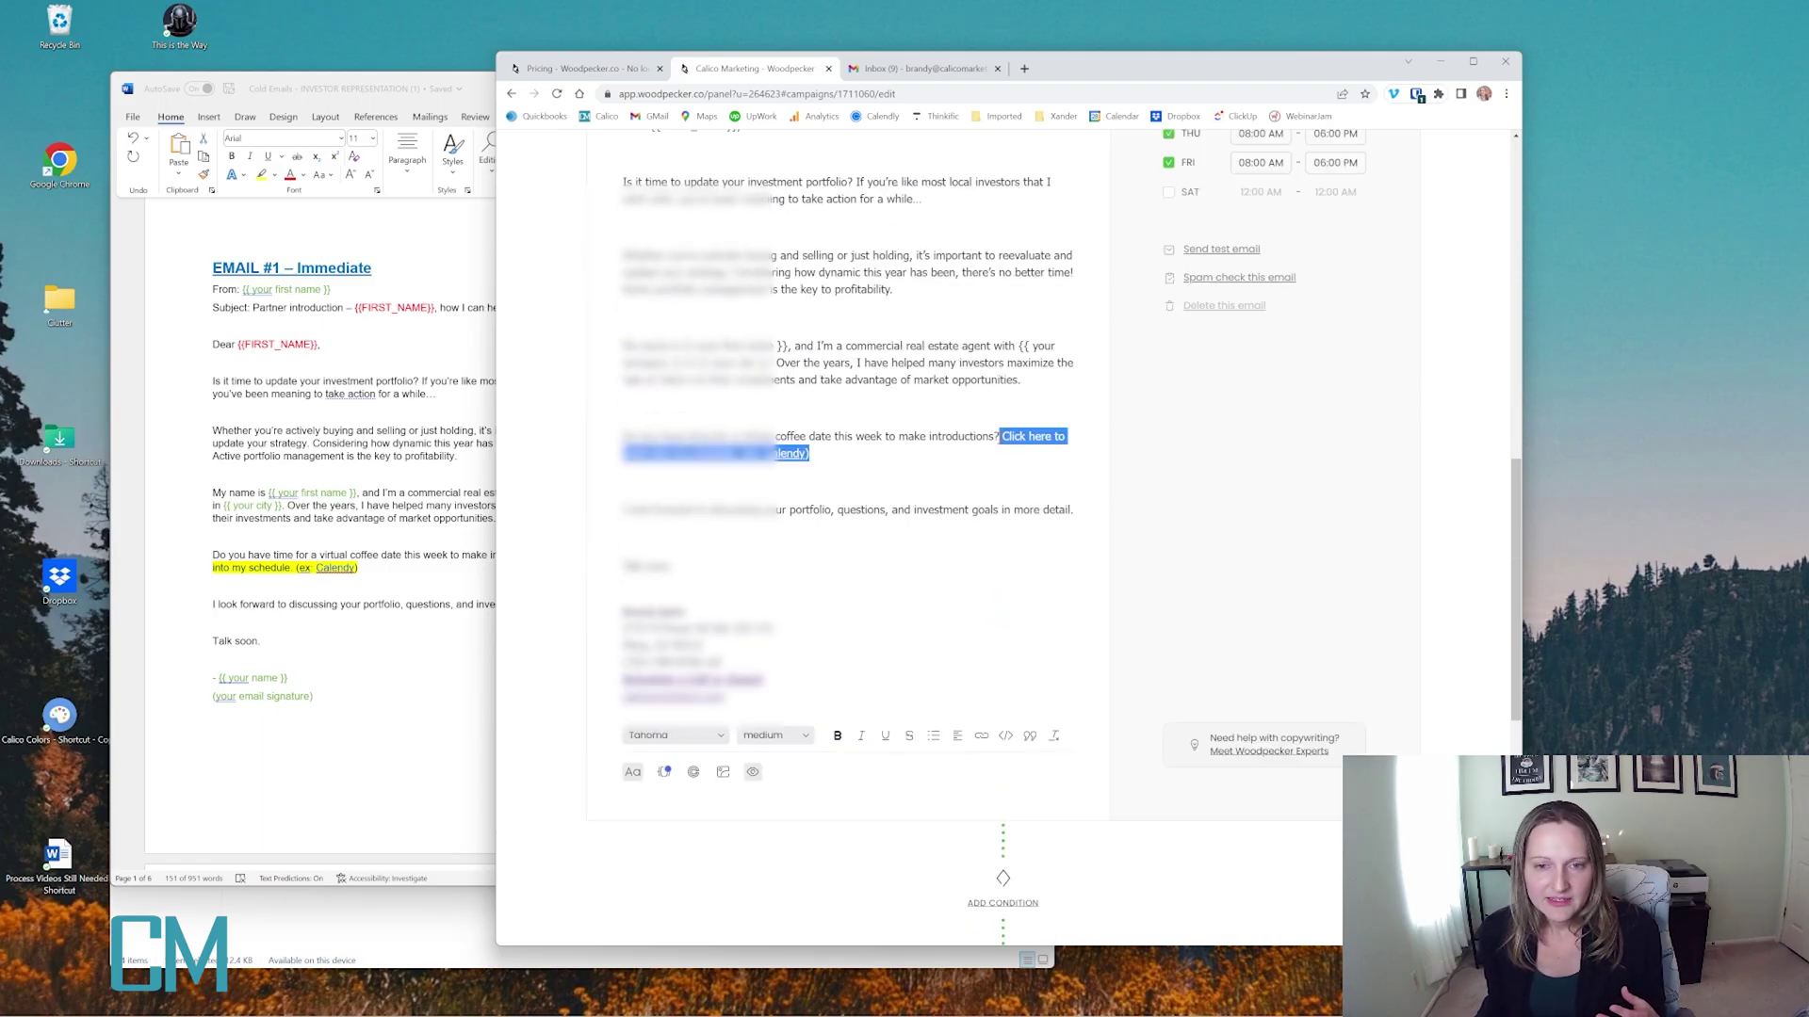
click(847, 462)
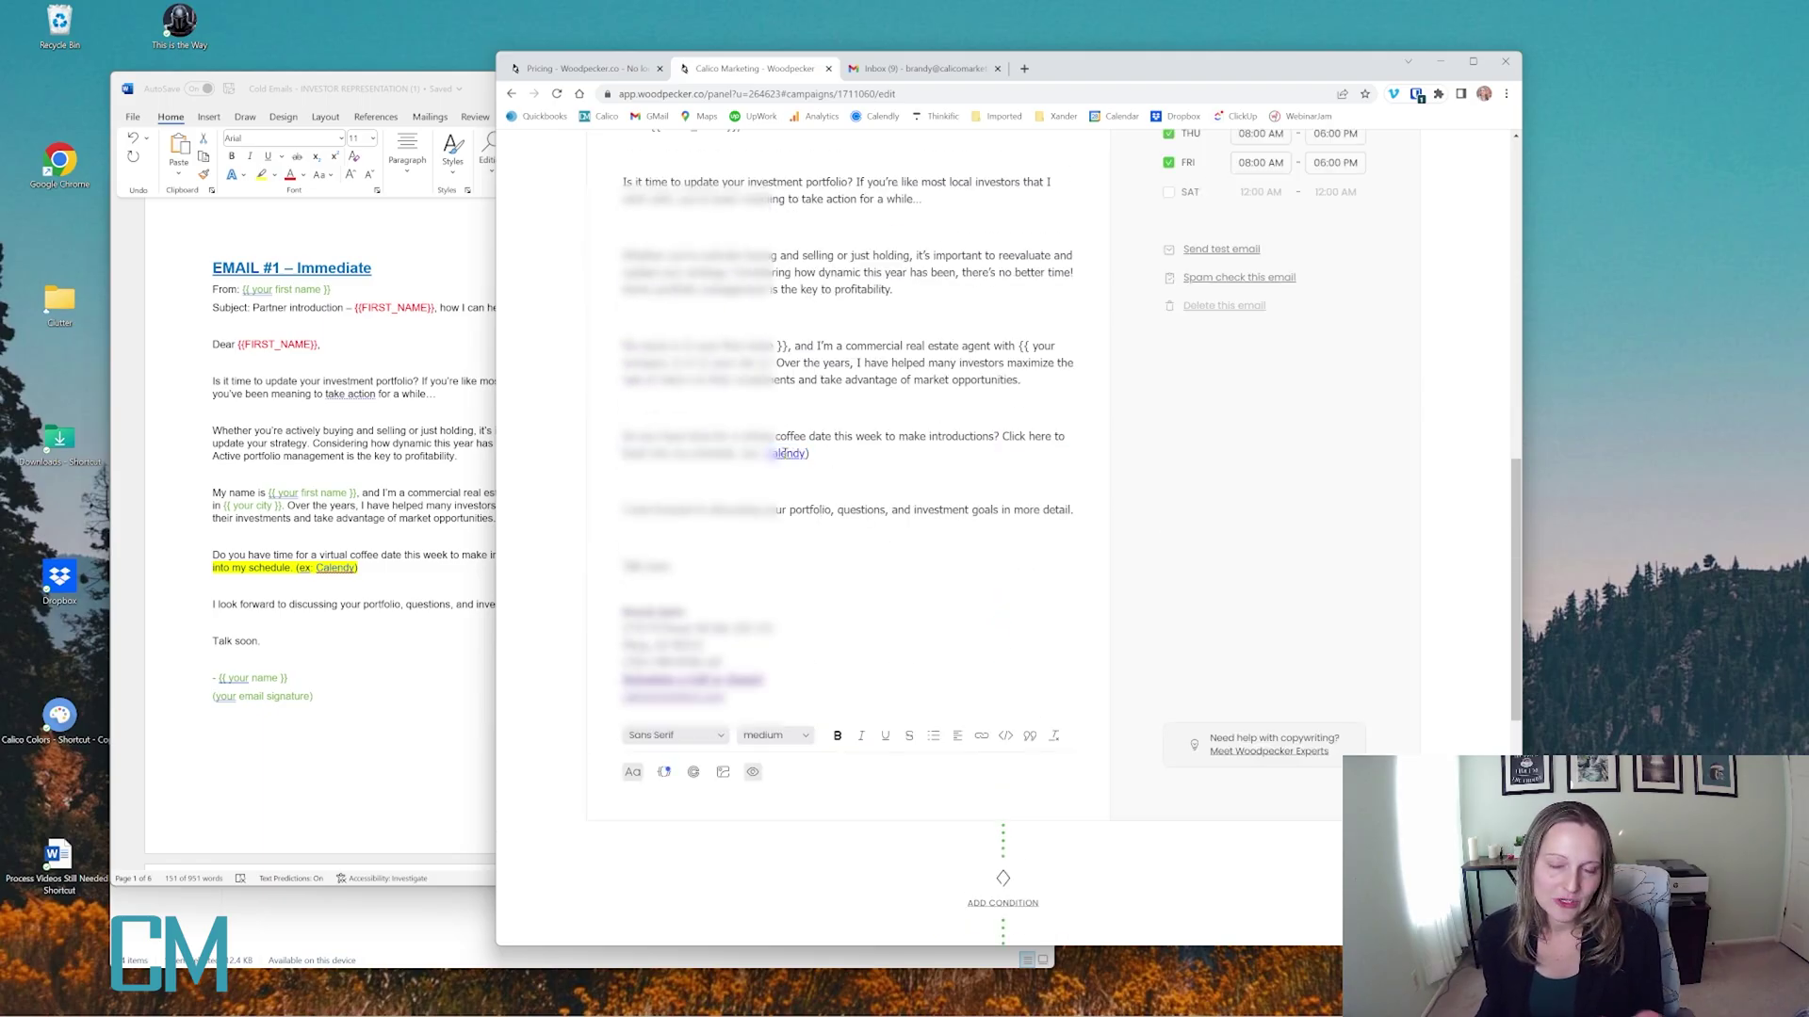
scroll(948, 415, down, 5)
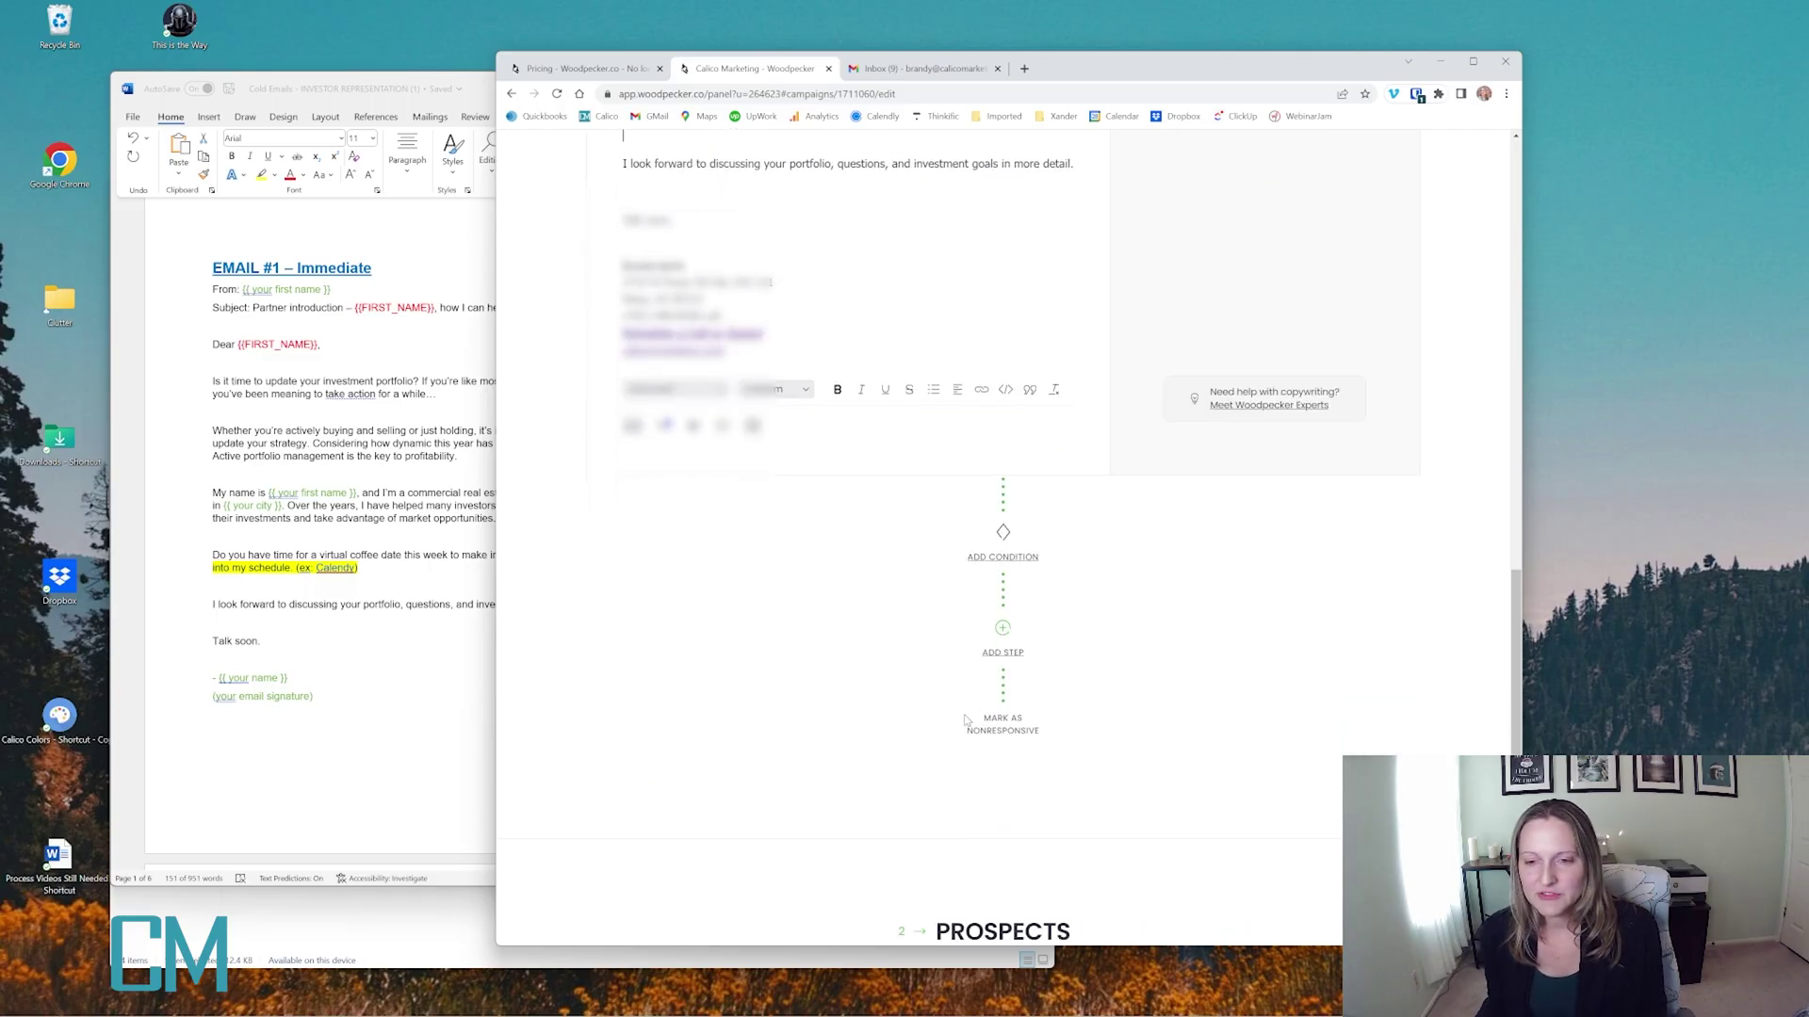
scroll(782, 478, up, 4)
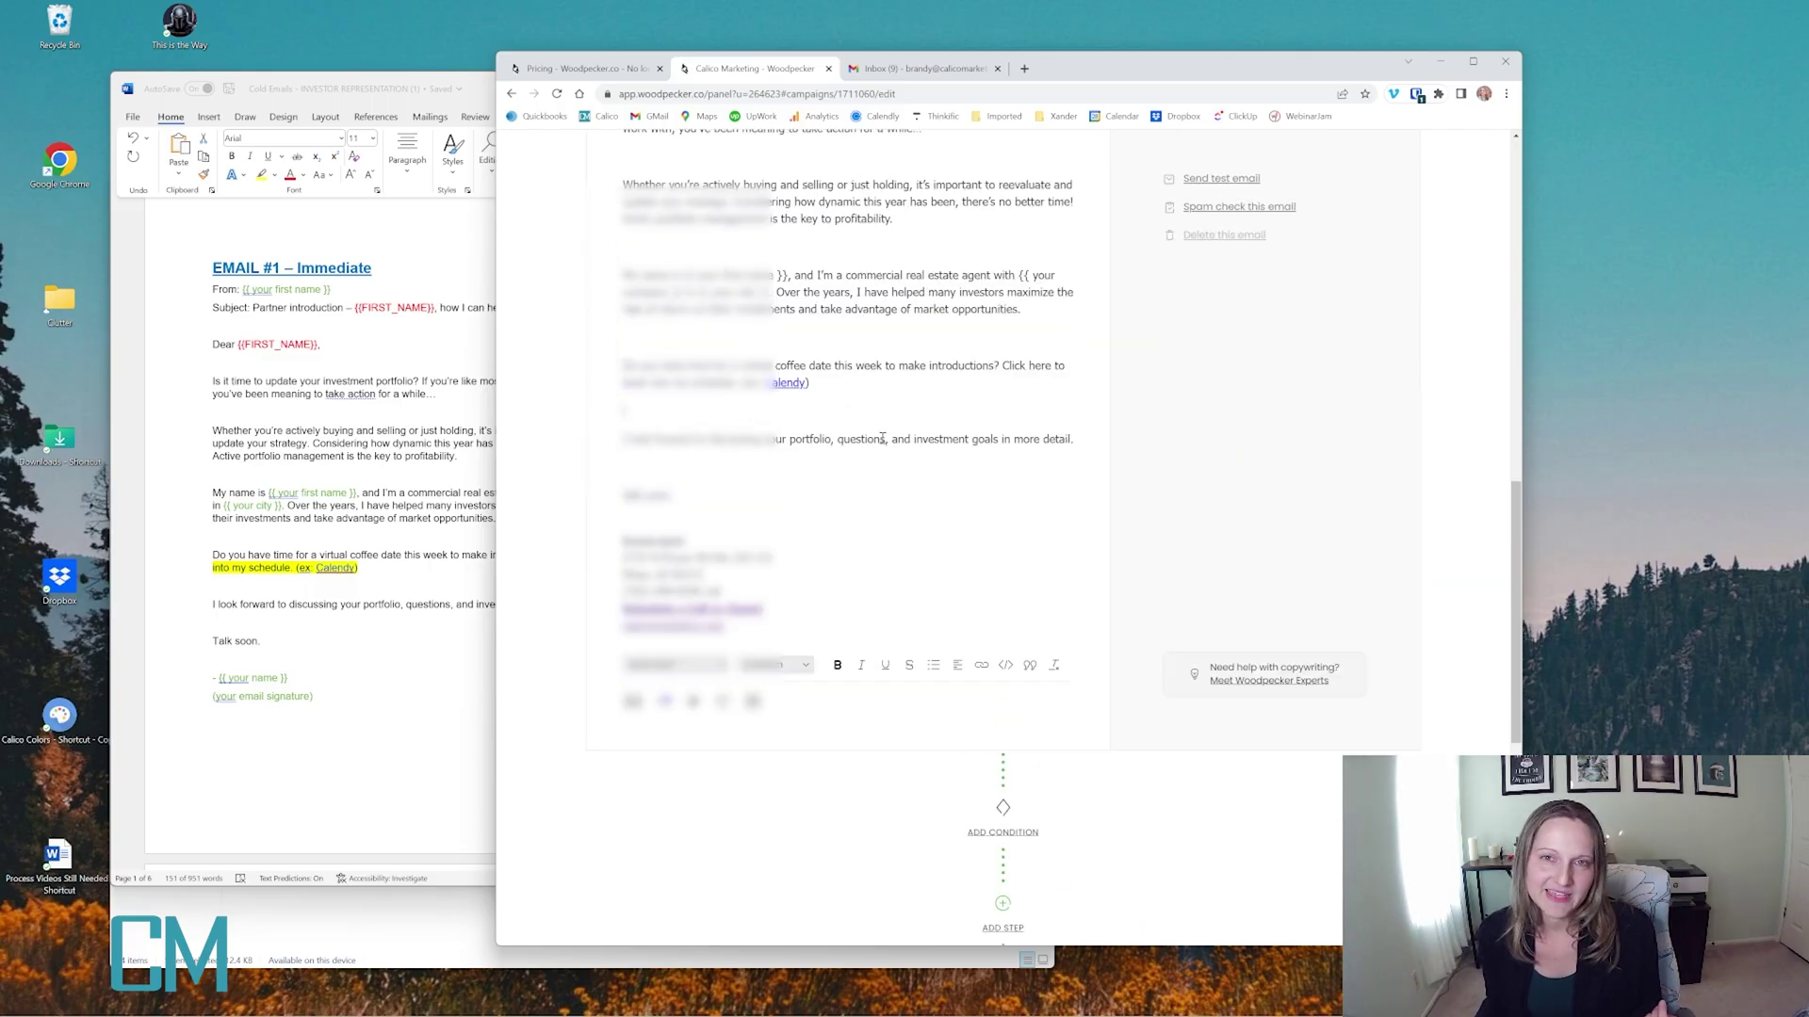
scroll(880, 489, down, 5)
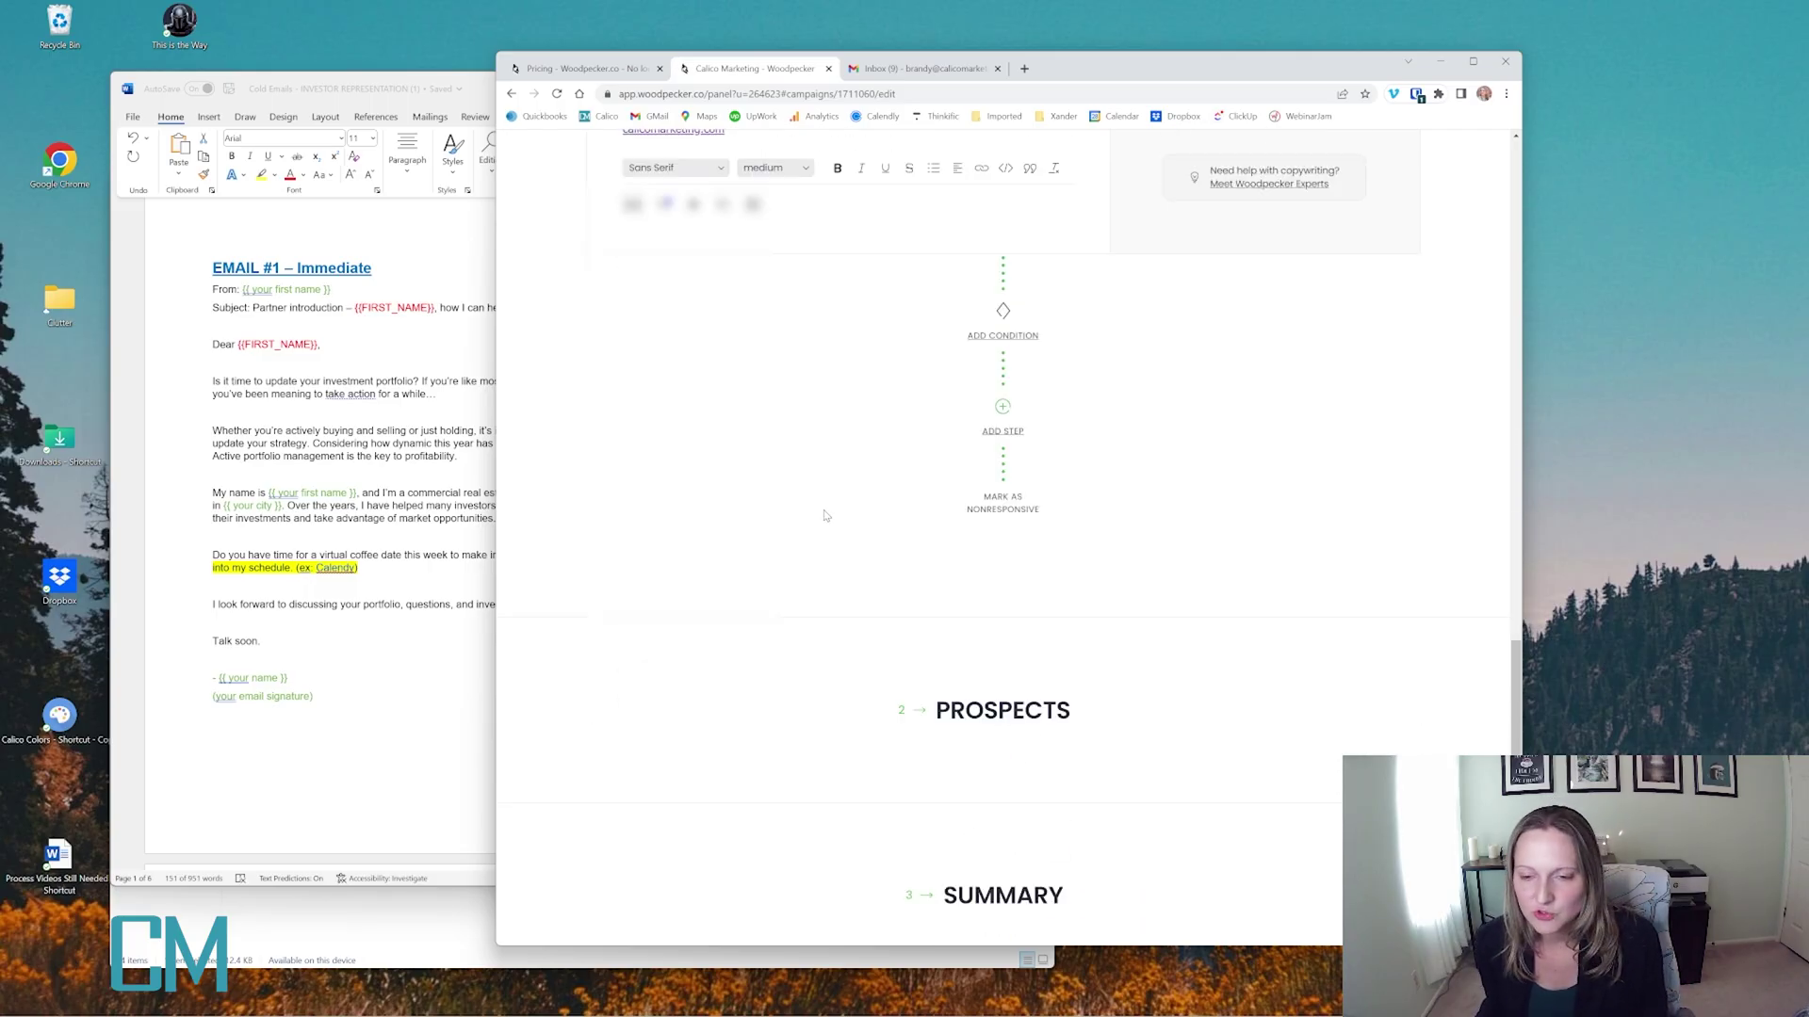
scroll(825, 512, up, 2)
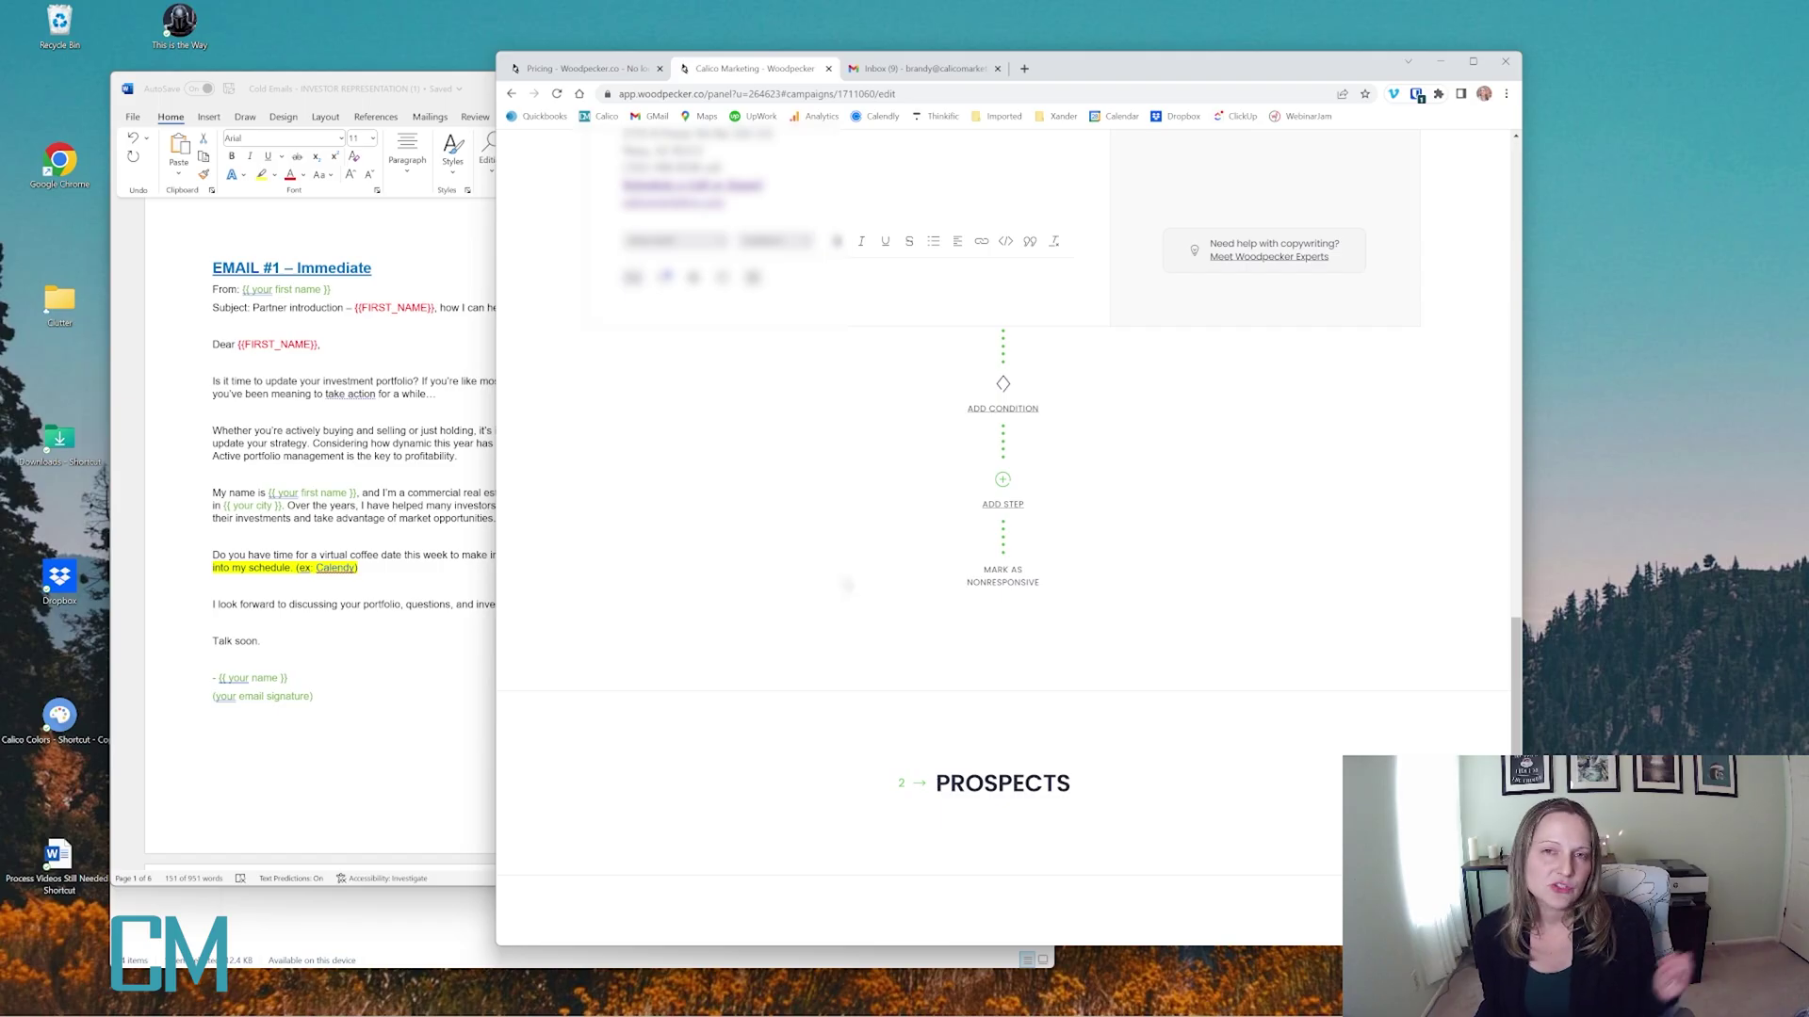
scroll(942, 593, up, 1)
scroll(1004, 603, up, 1)
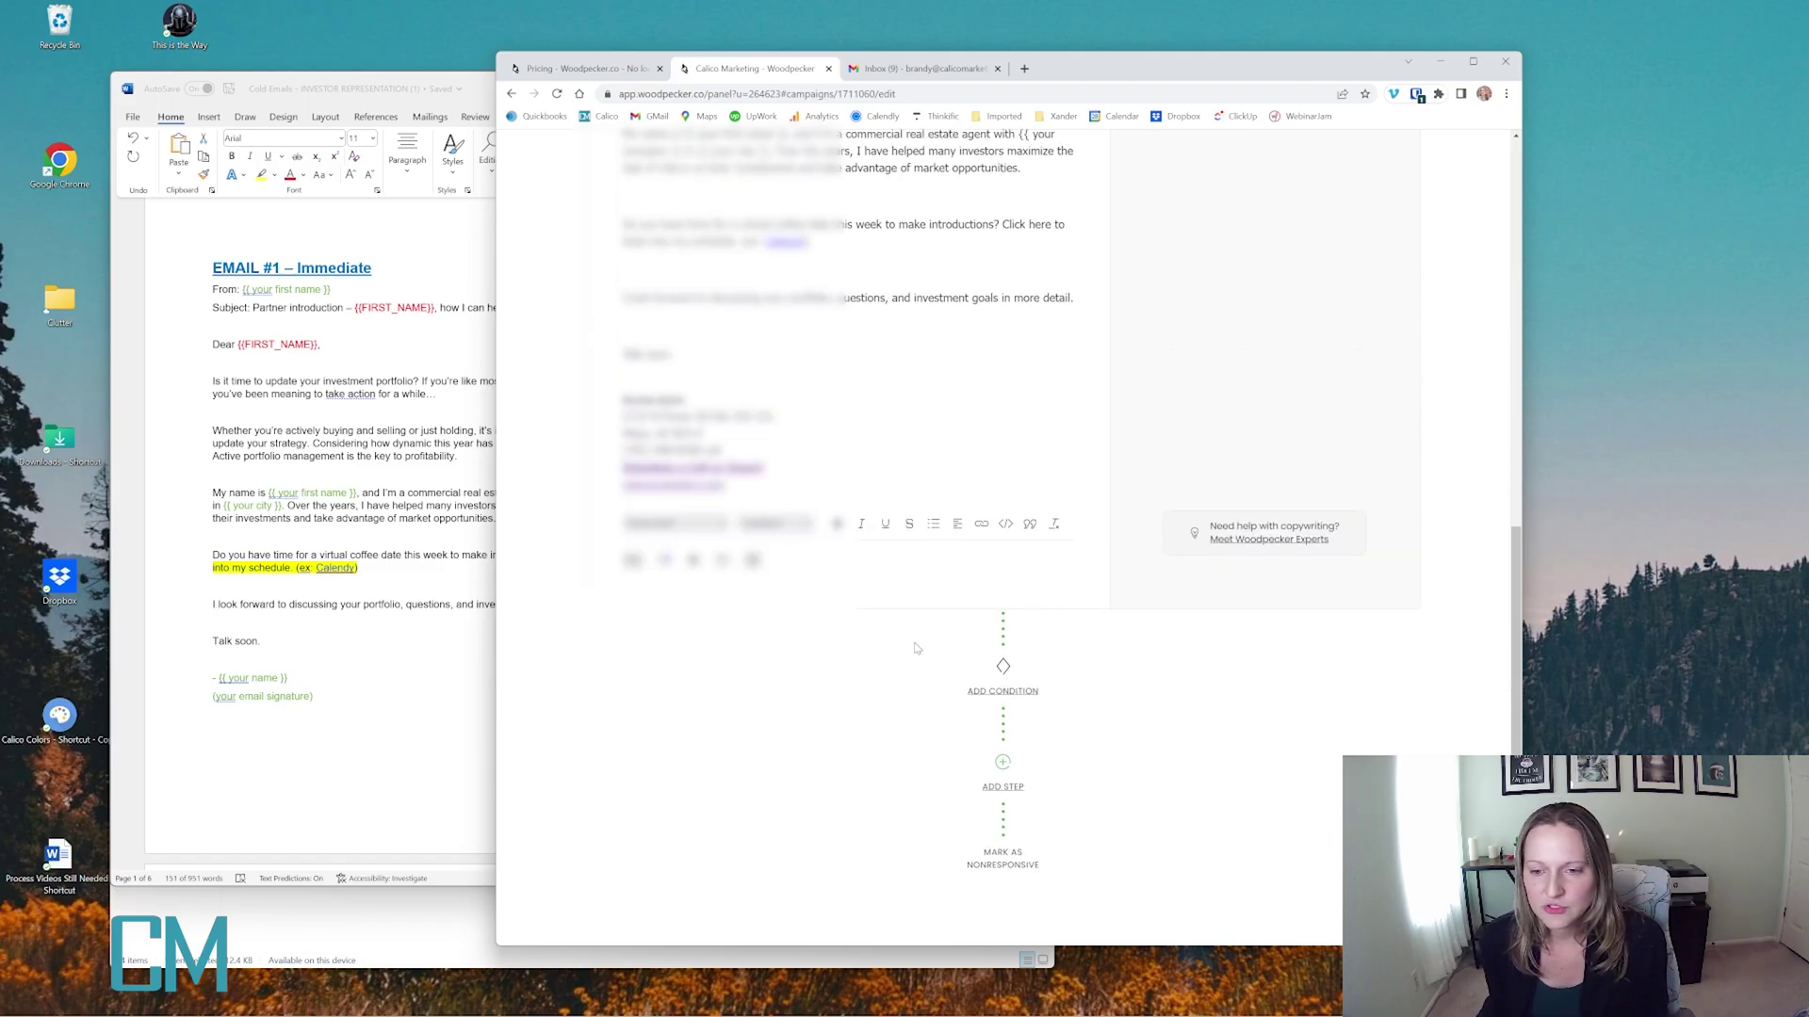
Set the first email's Monday sending window to 09:00 AM through 04:00 PM
scroll(906, 557, down, 3)
scroll(885, 578, up, 6)
scroll(807, 572, up, 3)
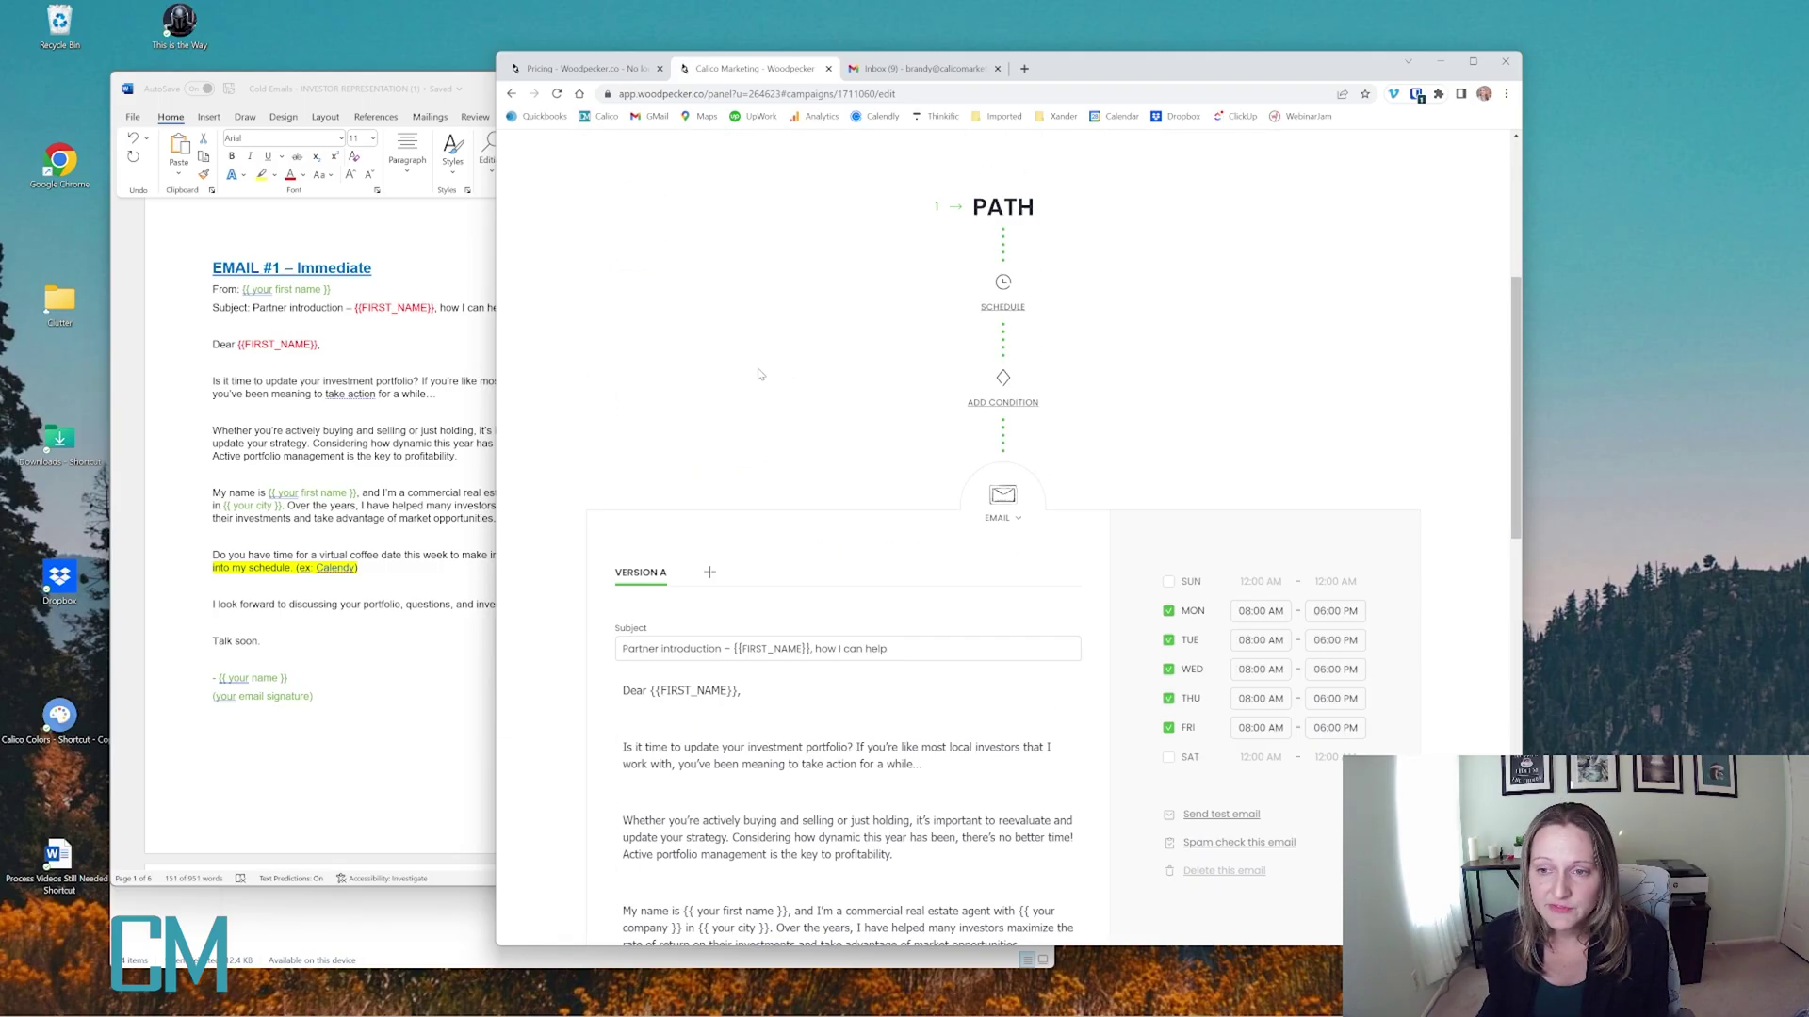
scroll(1272, 292, down, 2)
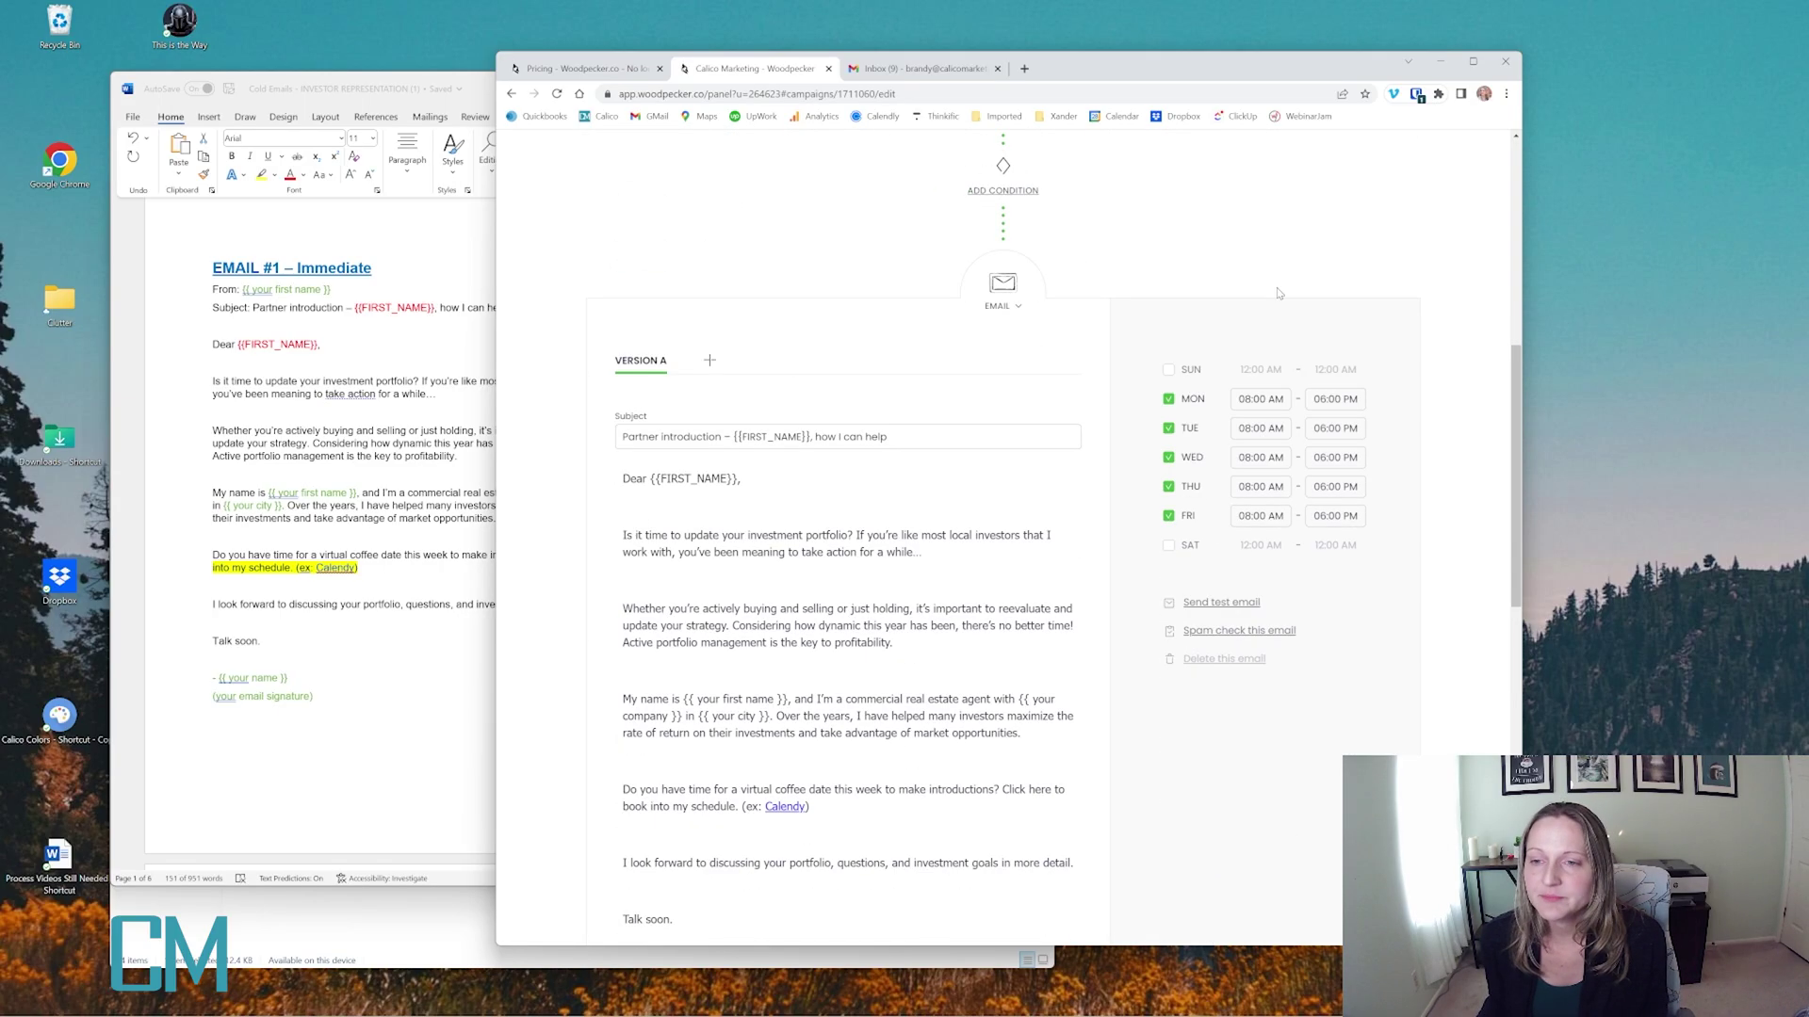
click(1248, 404)
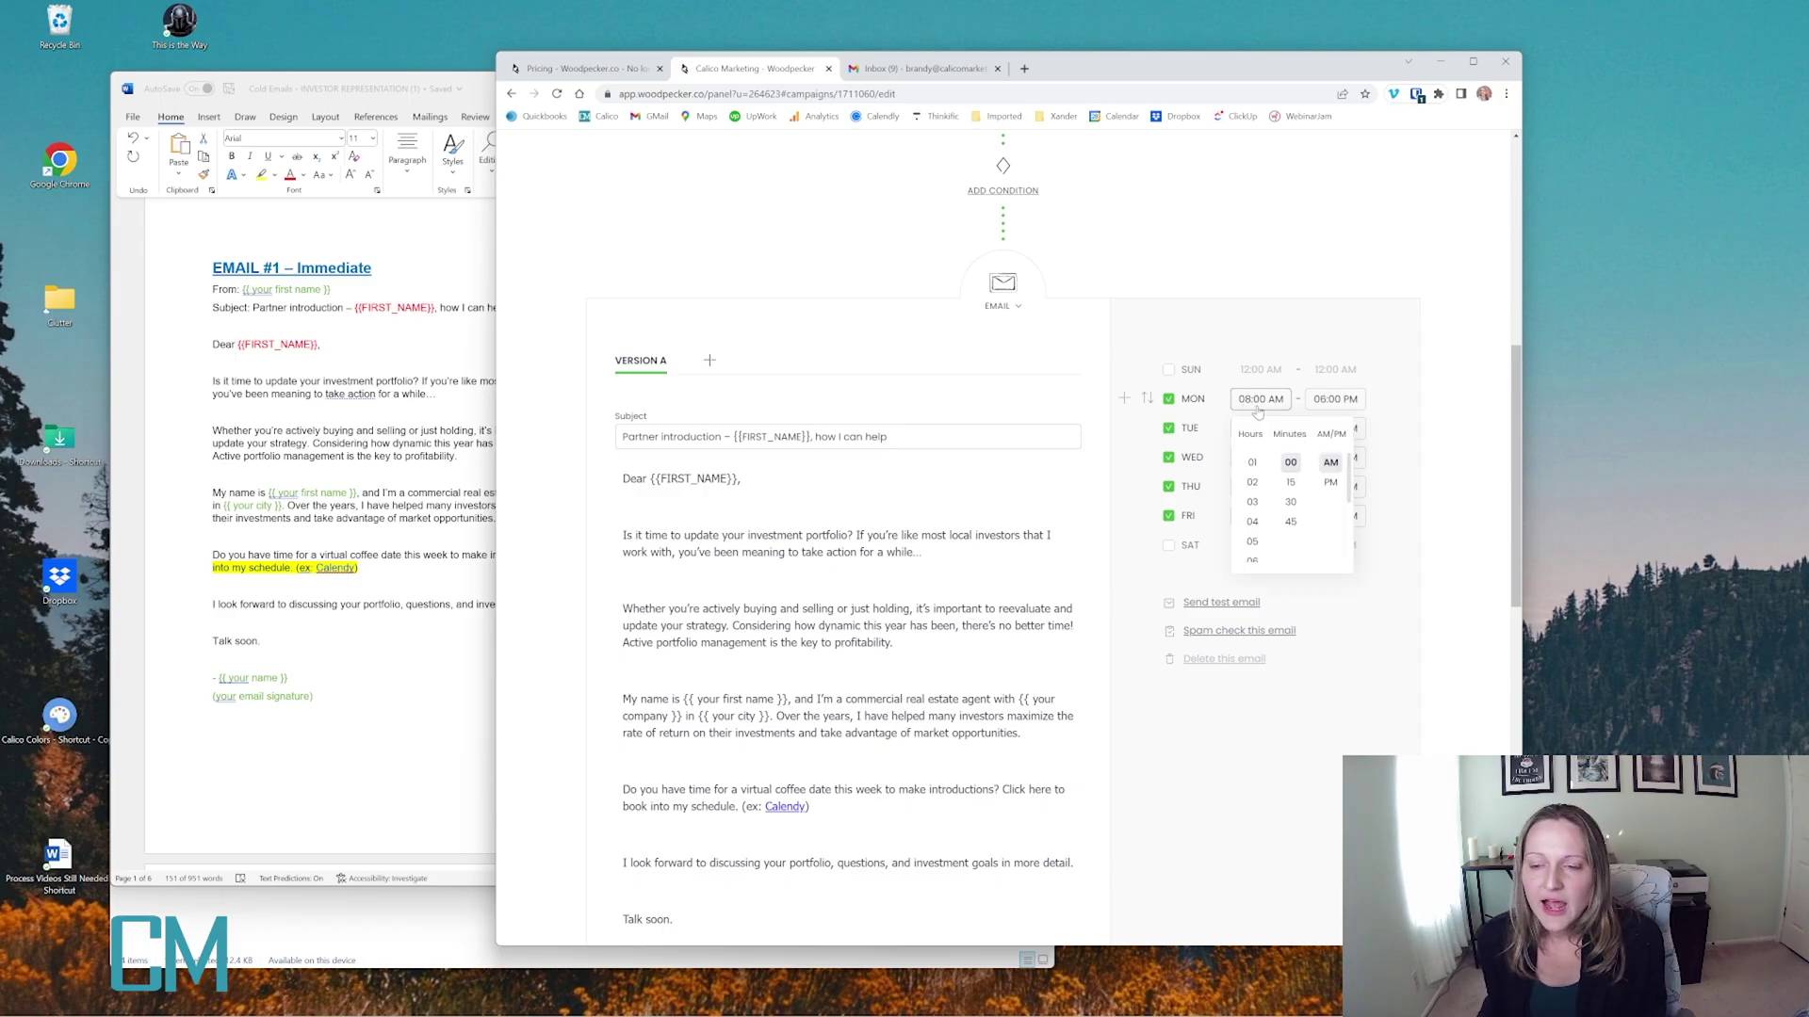
scroll(1256, 490, down, 2)
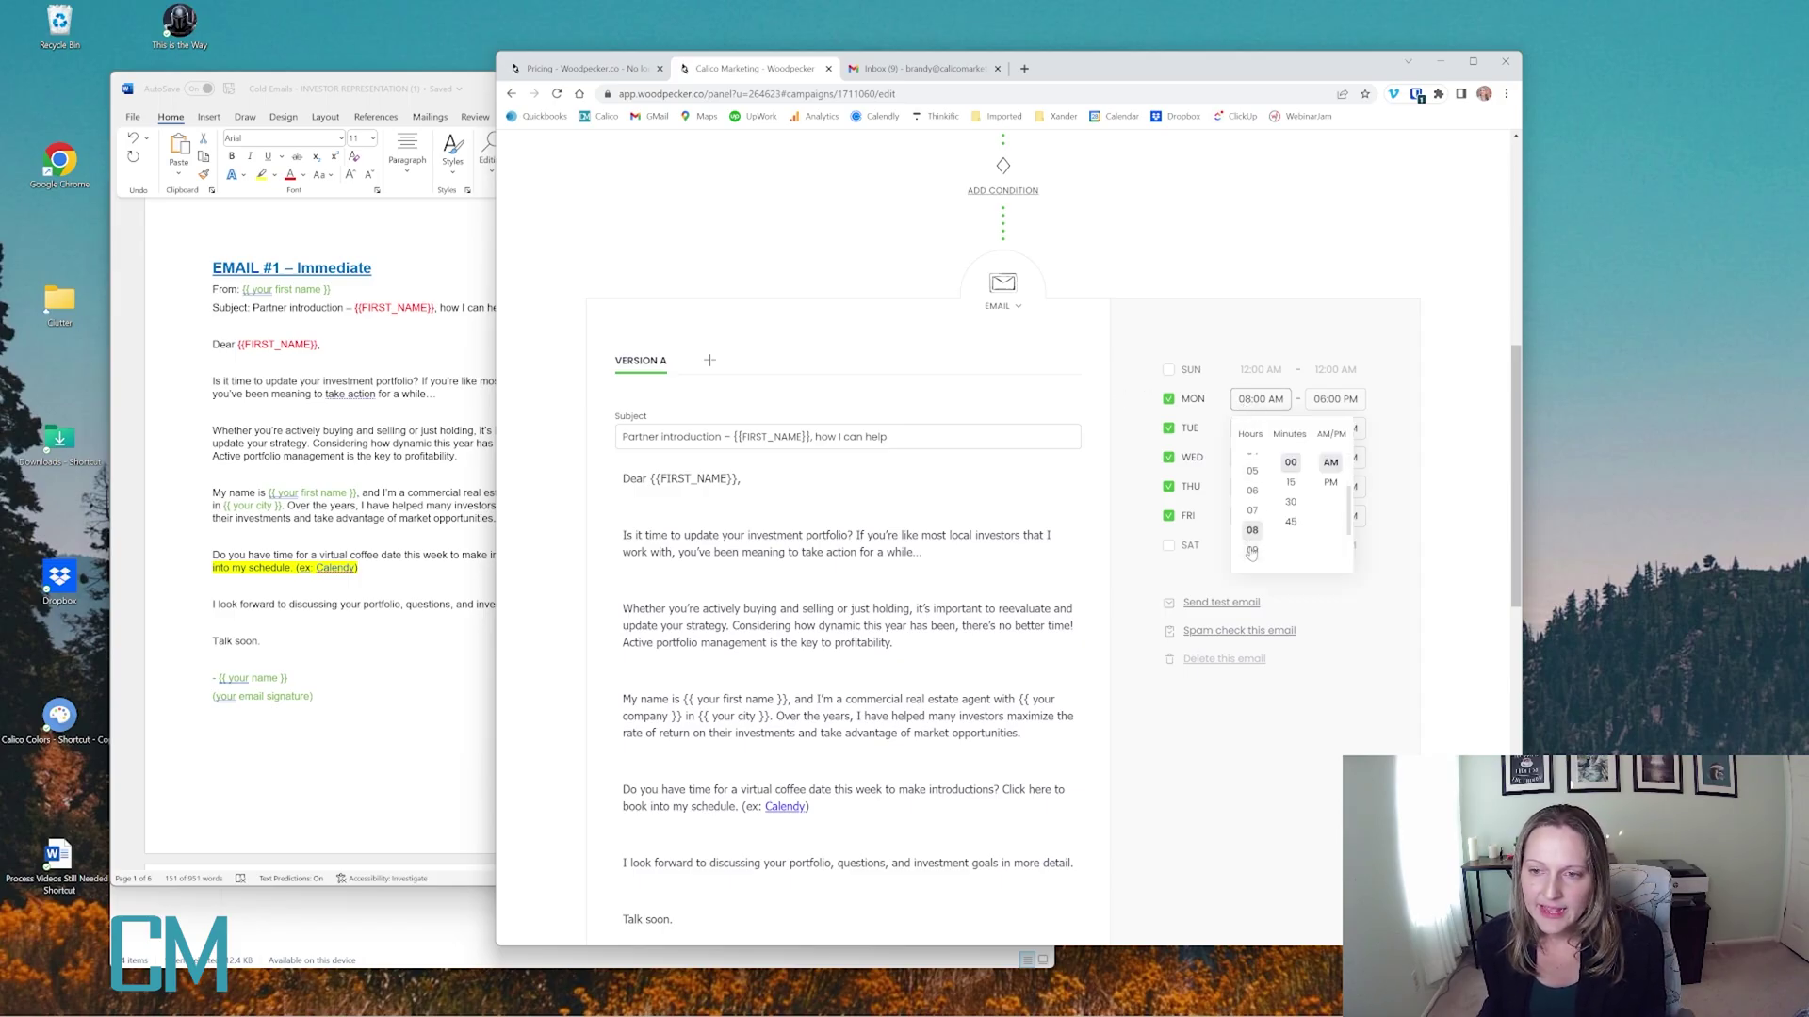
click(1252, 550)
click(1336, 405)
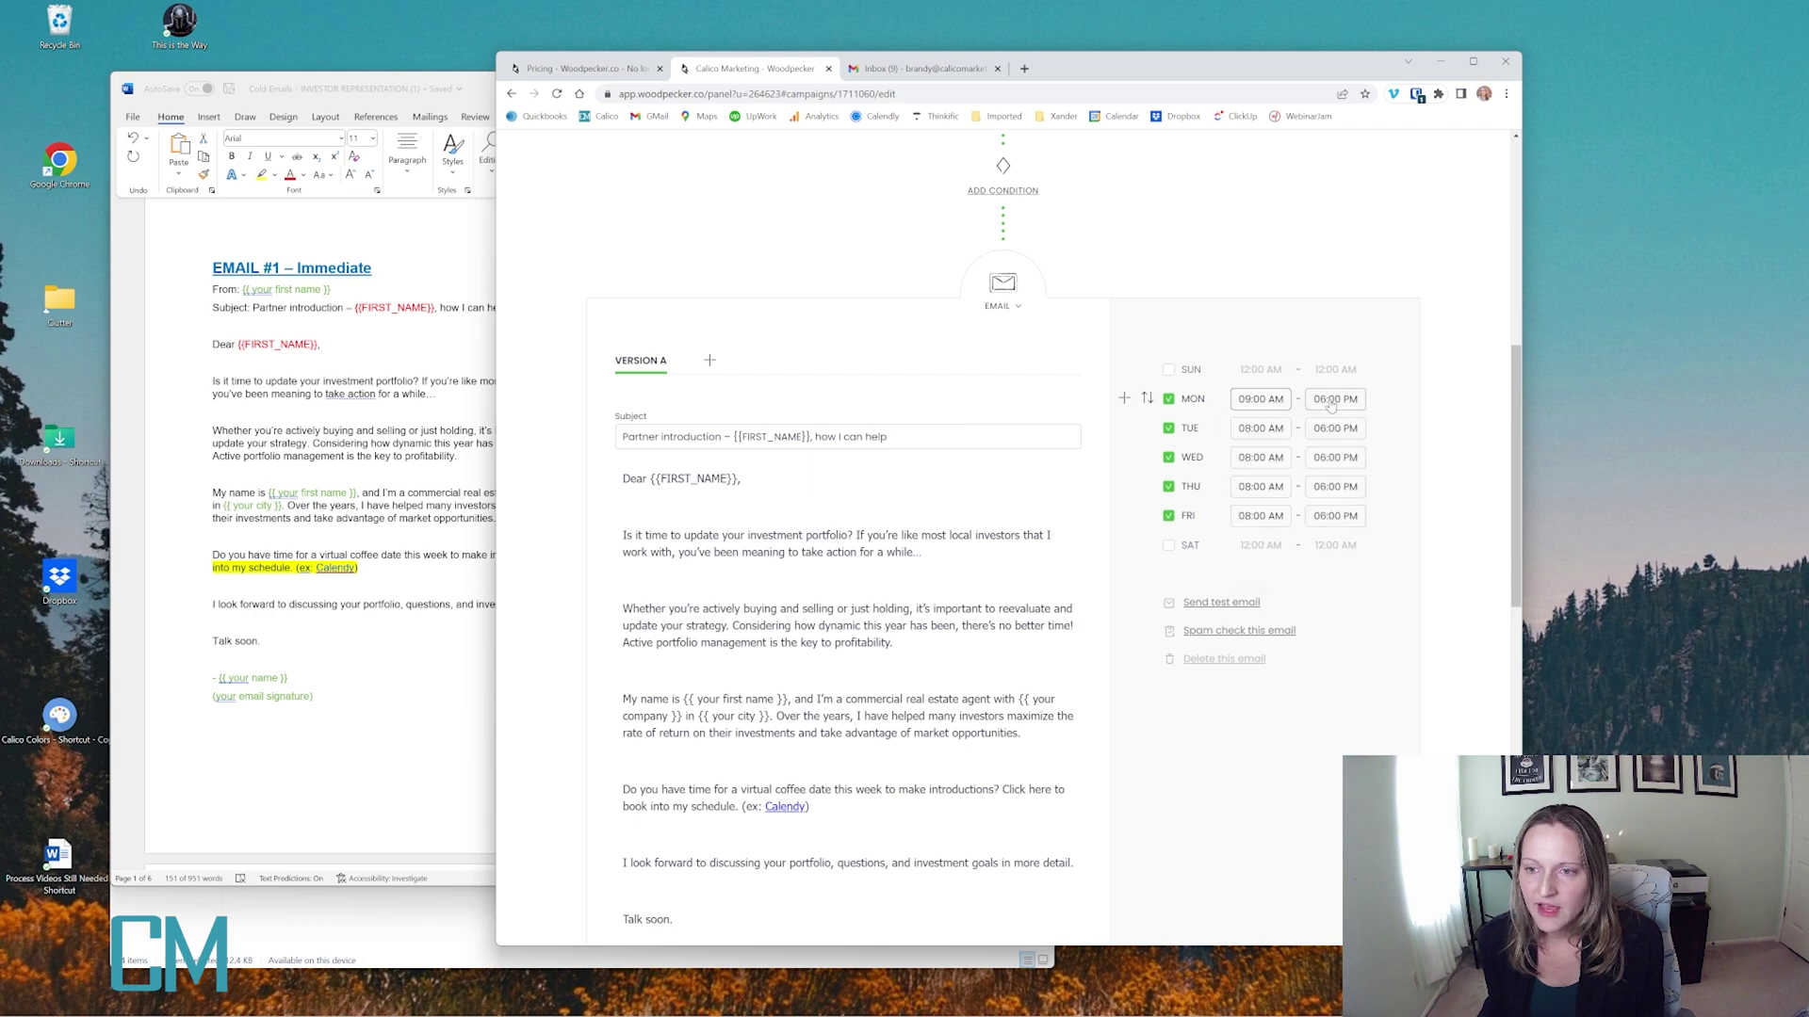
click(1326, 521)
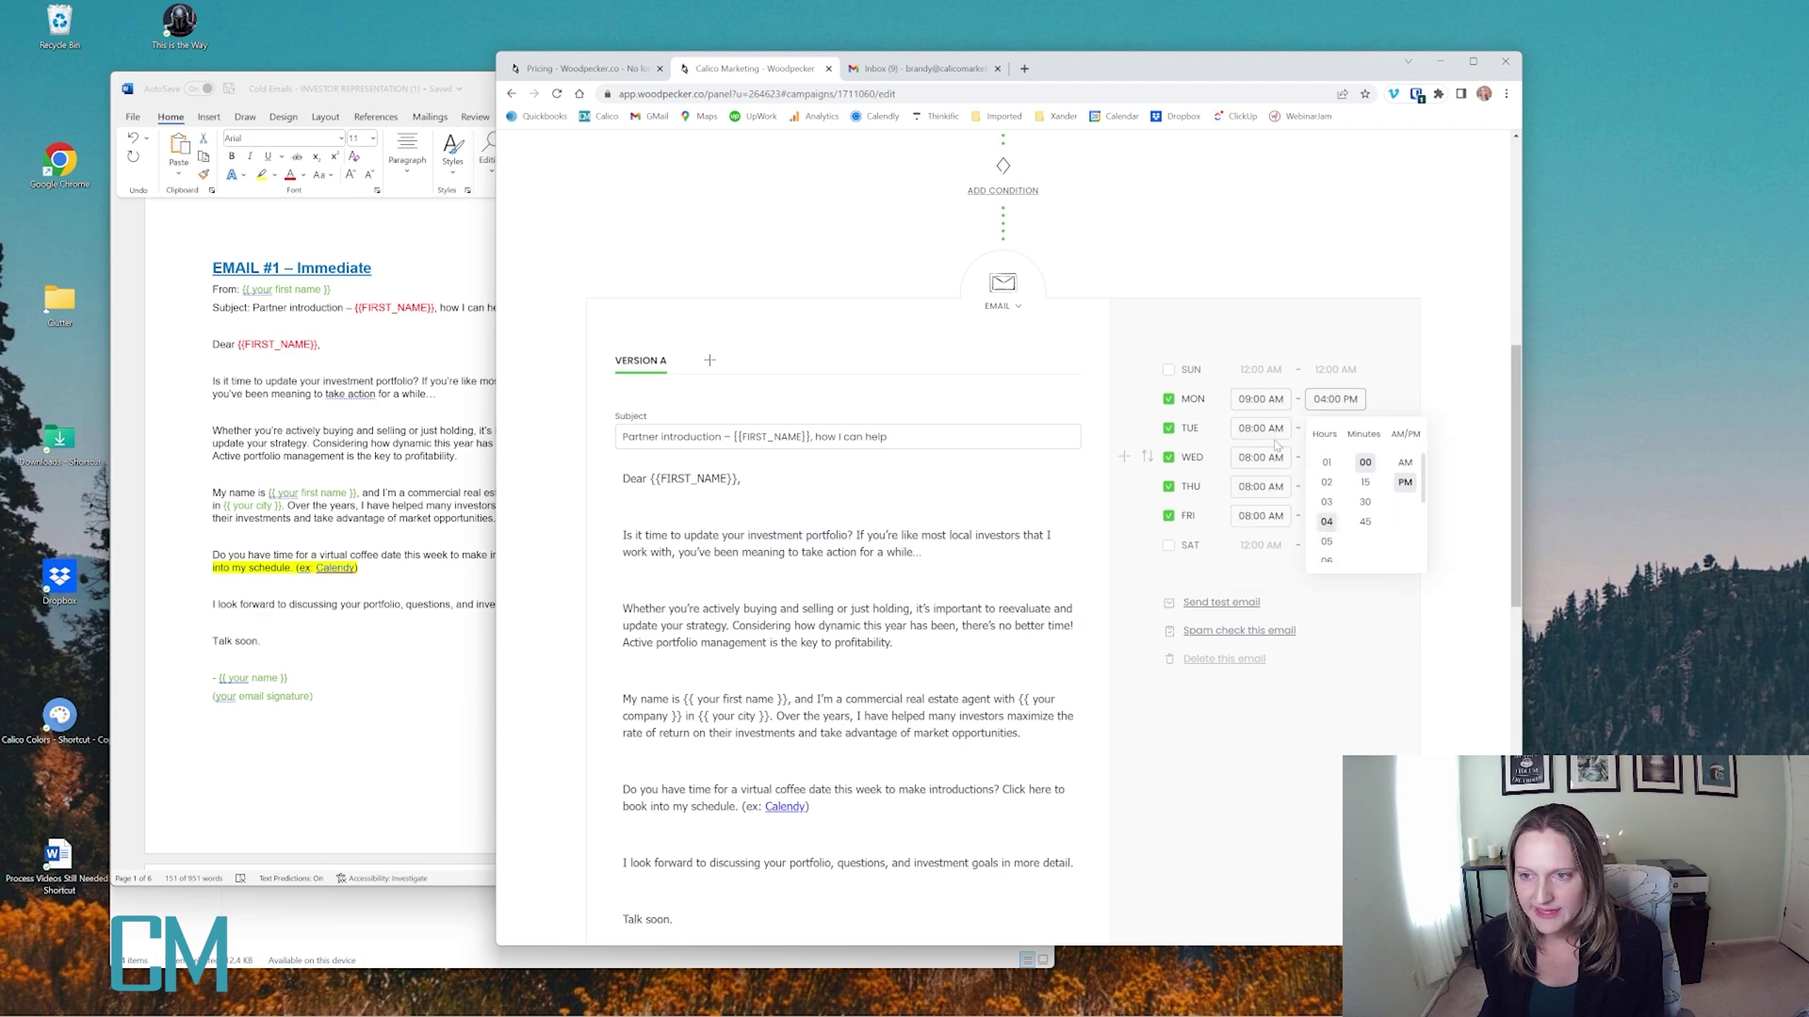
Set the first email's Tuesday and Wednesday sending windows to 09:00 AM through 04:00 PM
click(1246, 432)
scroll(1252, 555, down, 2)
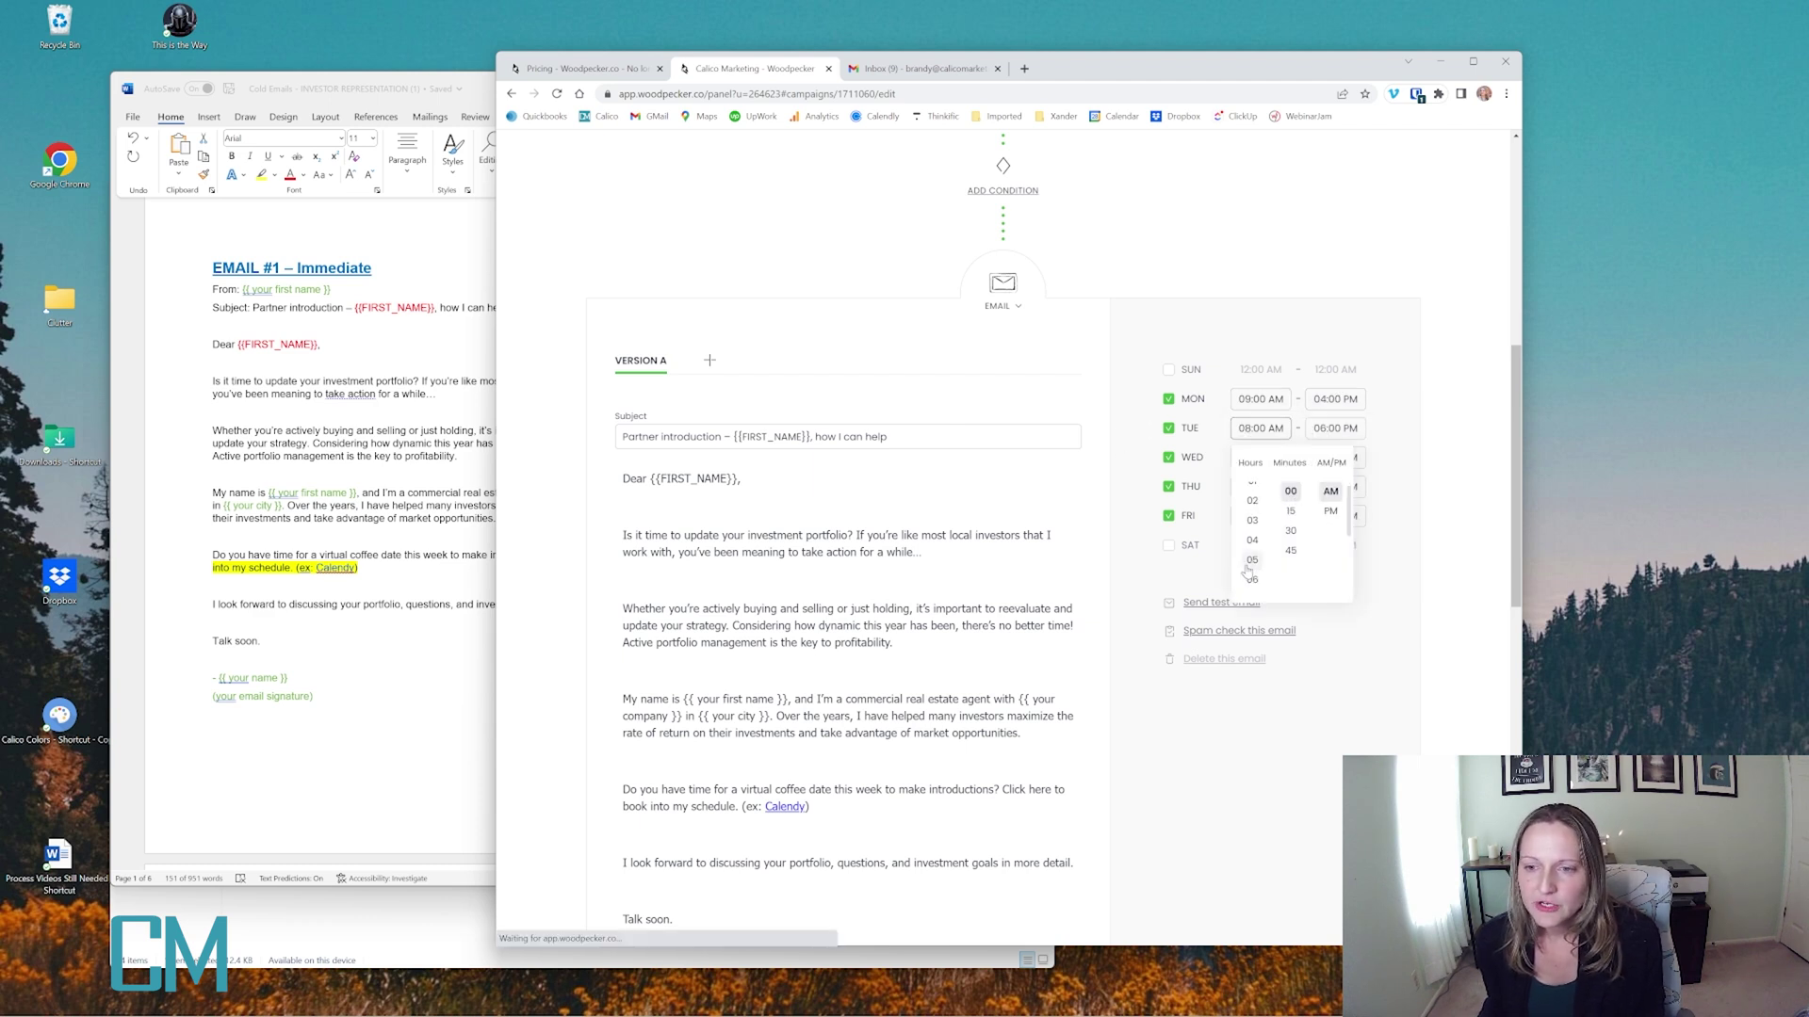
click(1252, 578)
click(1328, 428)
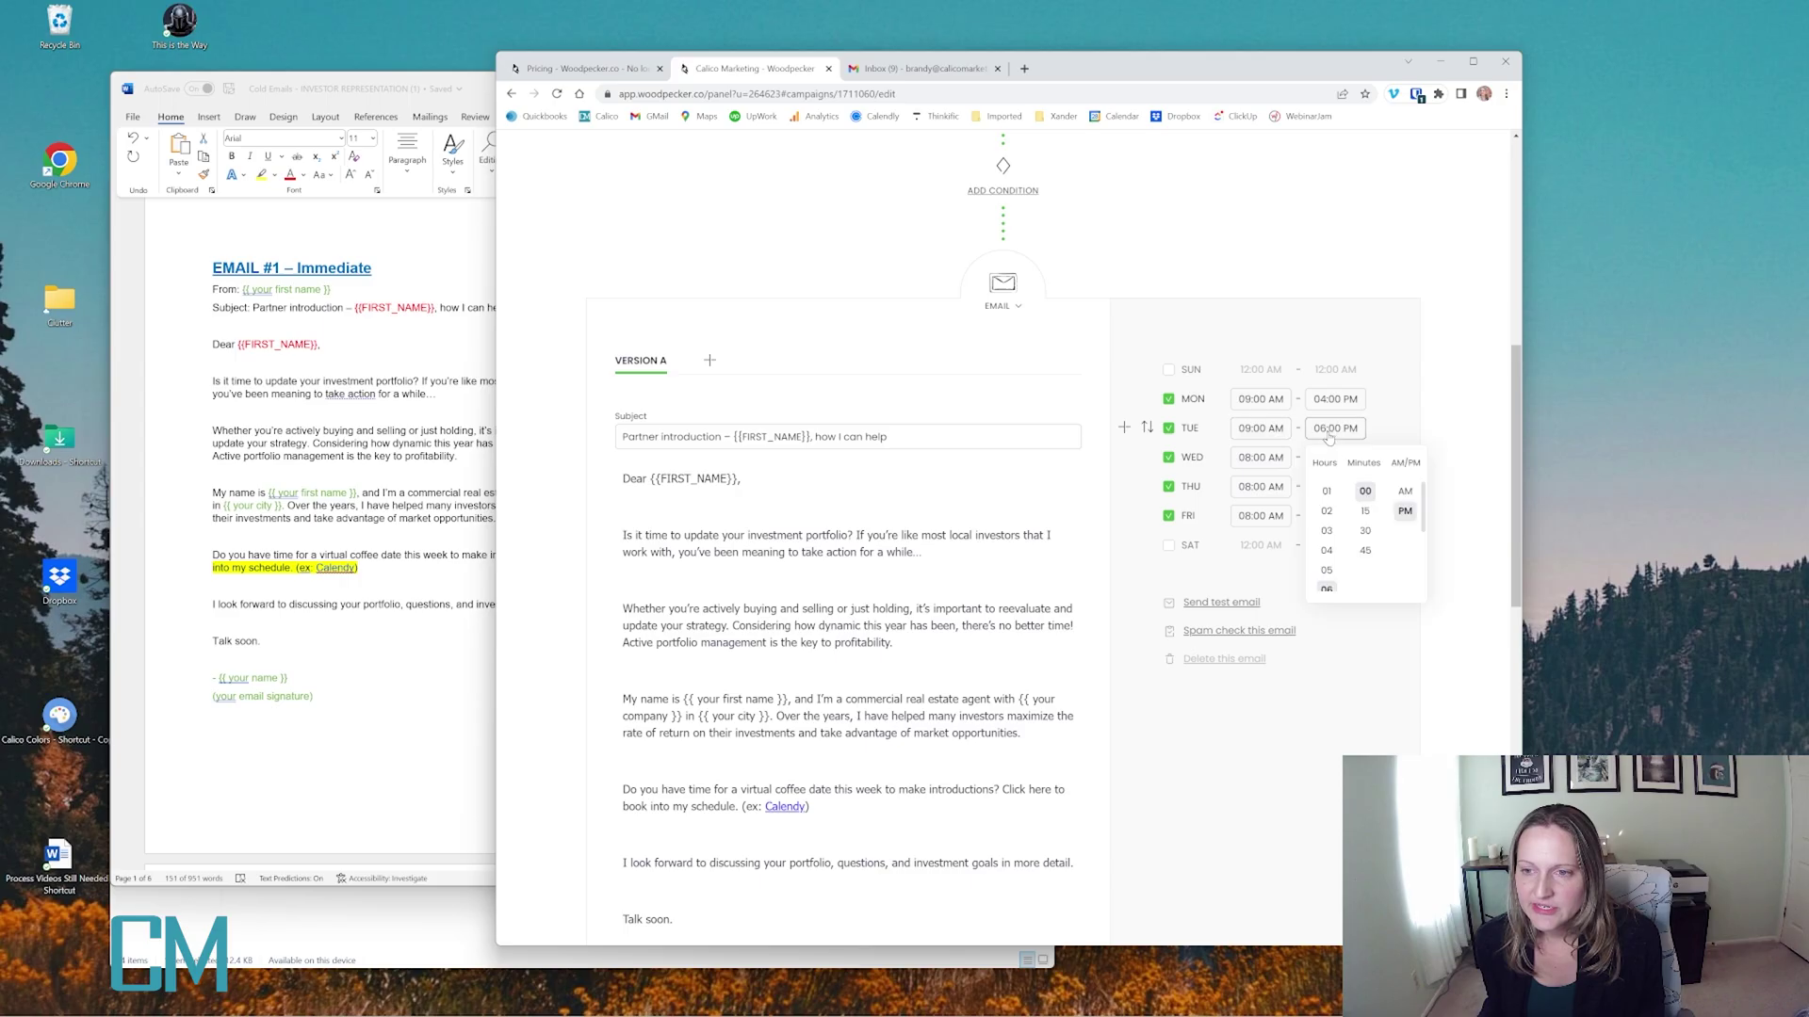
click(1327, 550)
click(1256, 459)
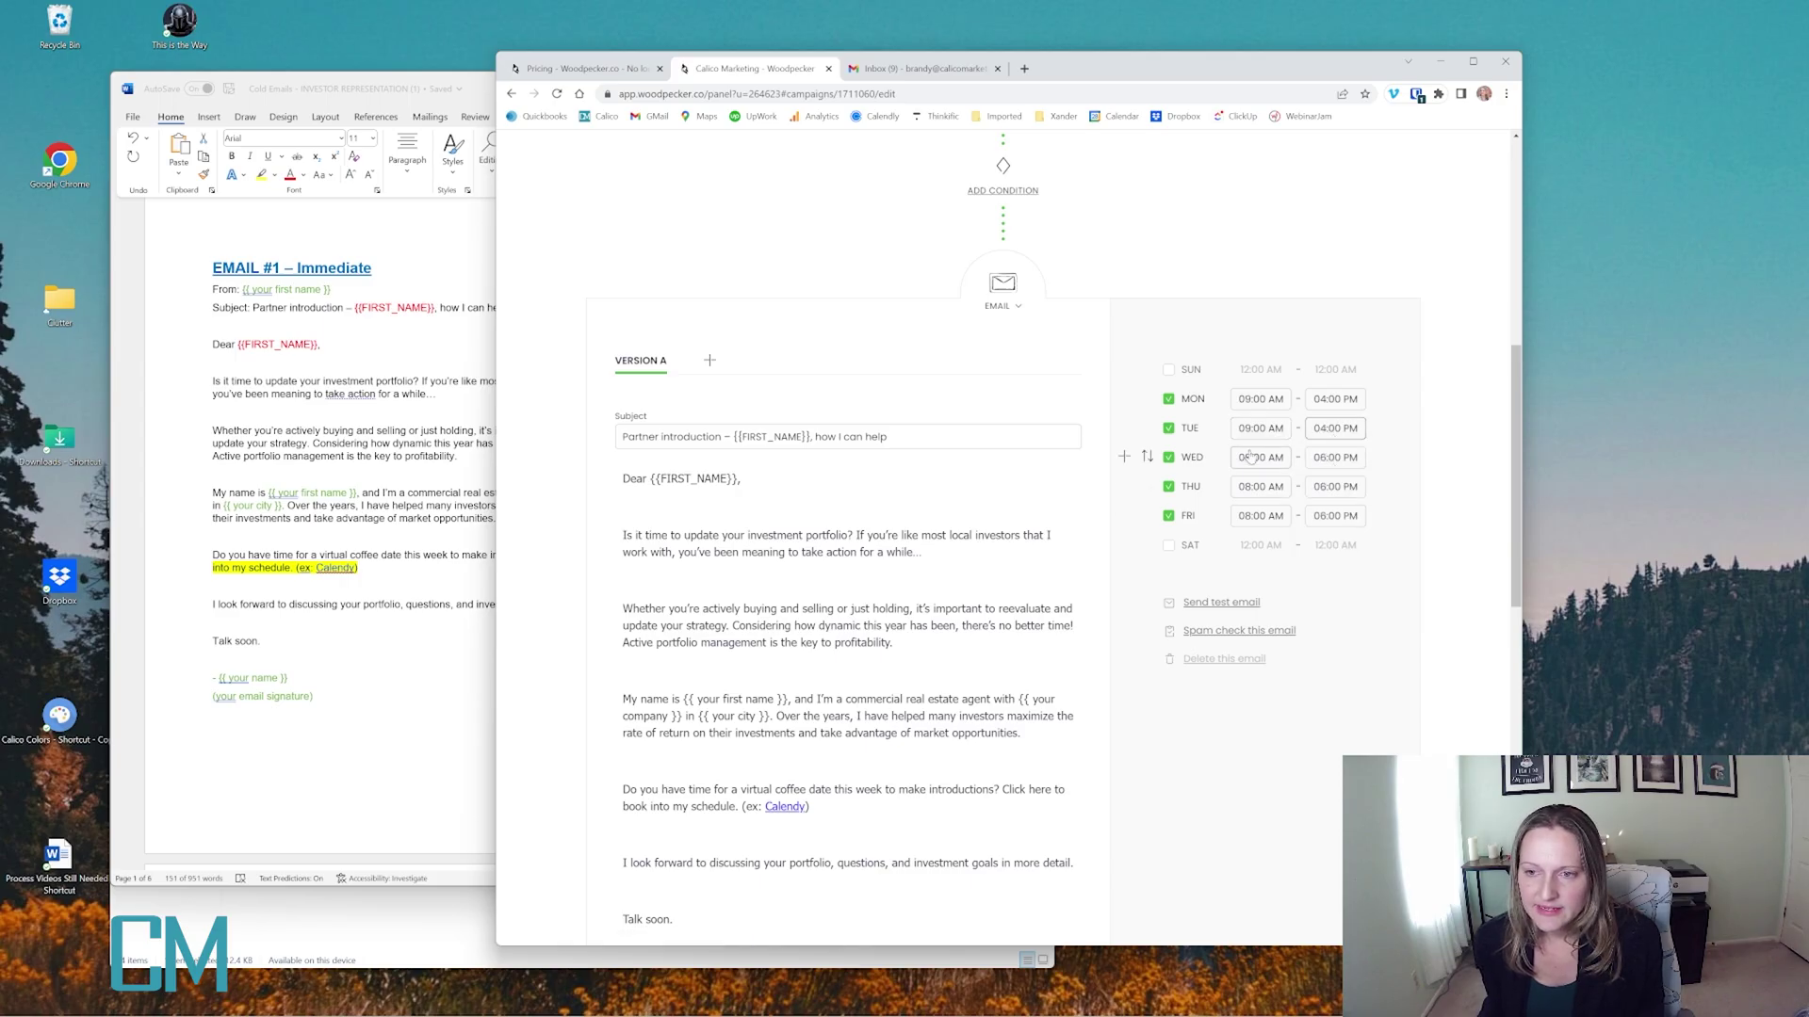
scroll(1252, 565, down, 2)
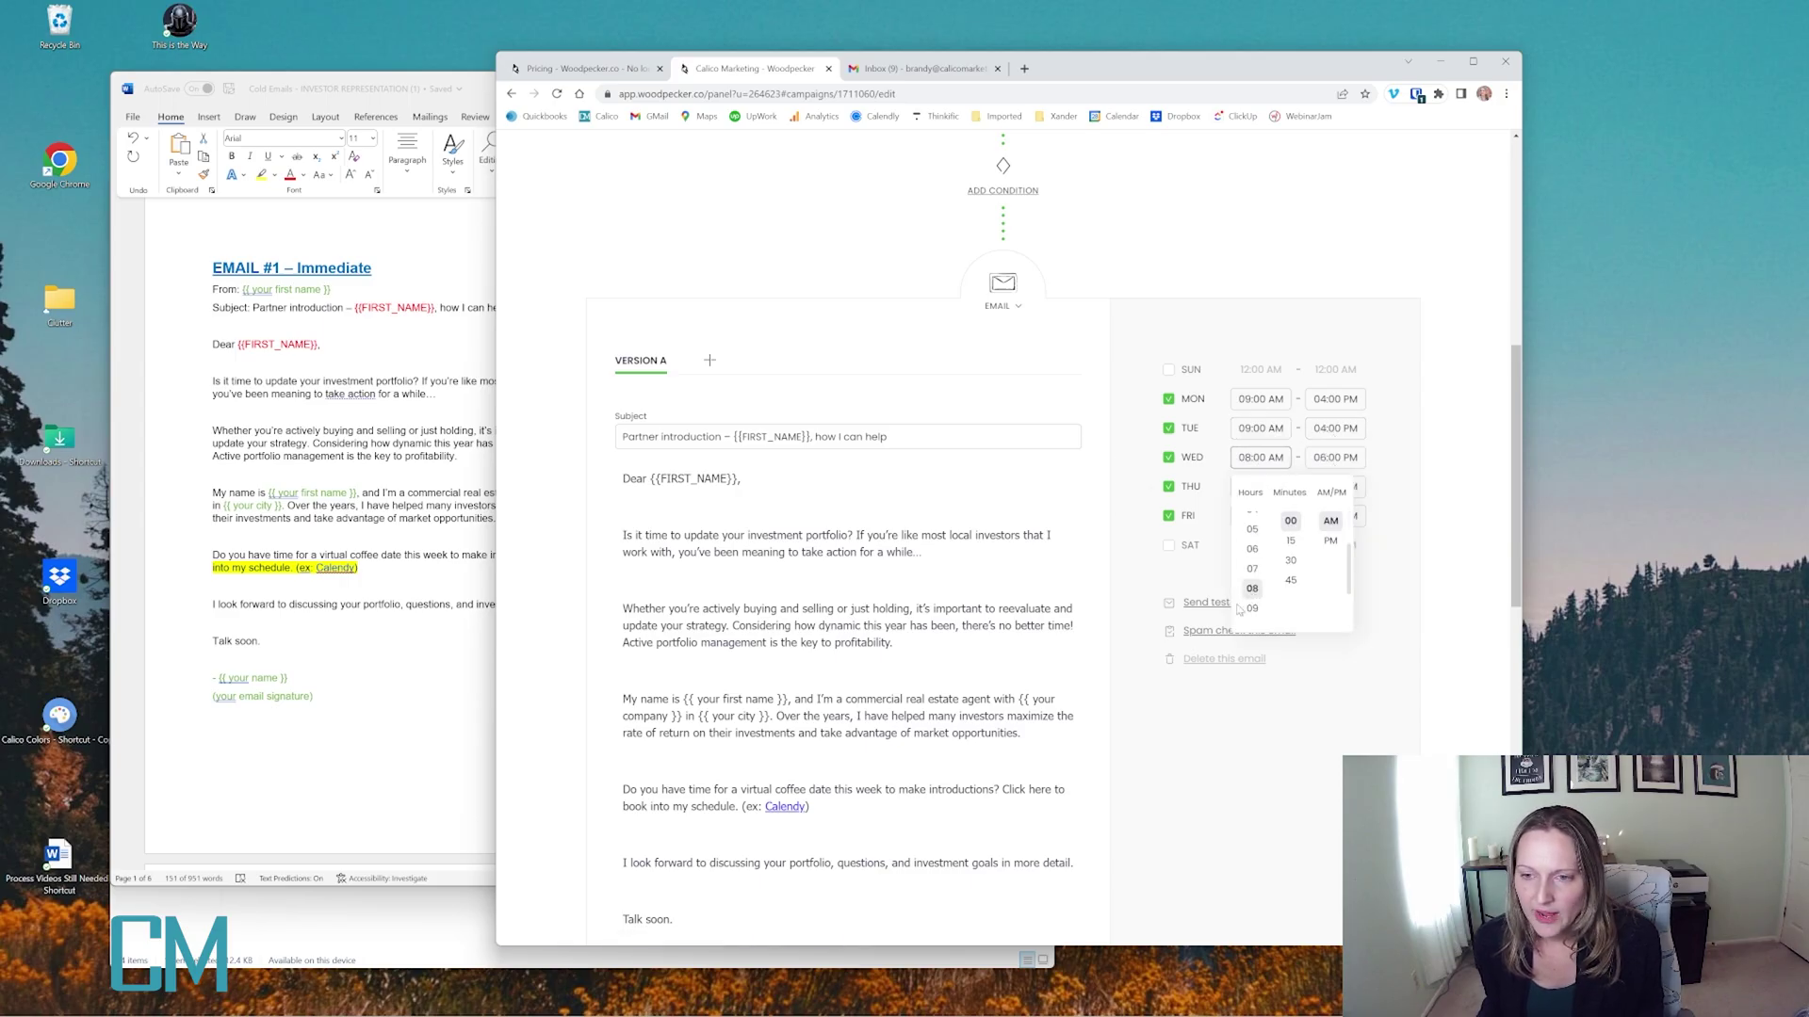
click(1252, 608)
click(1328, 459)
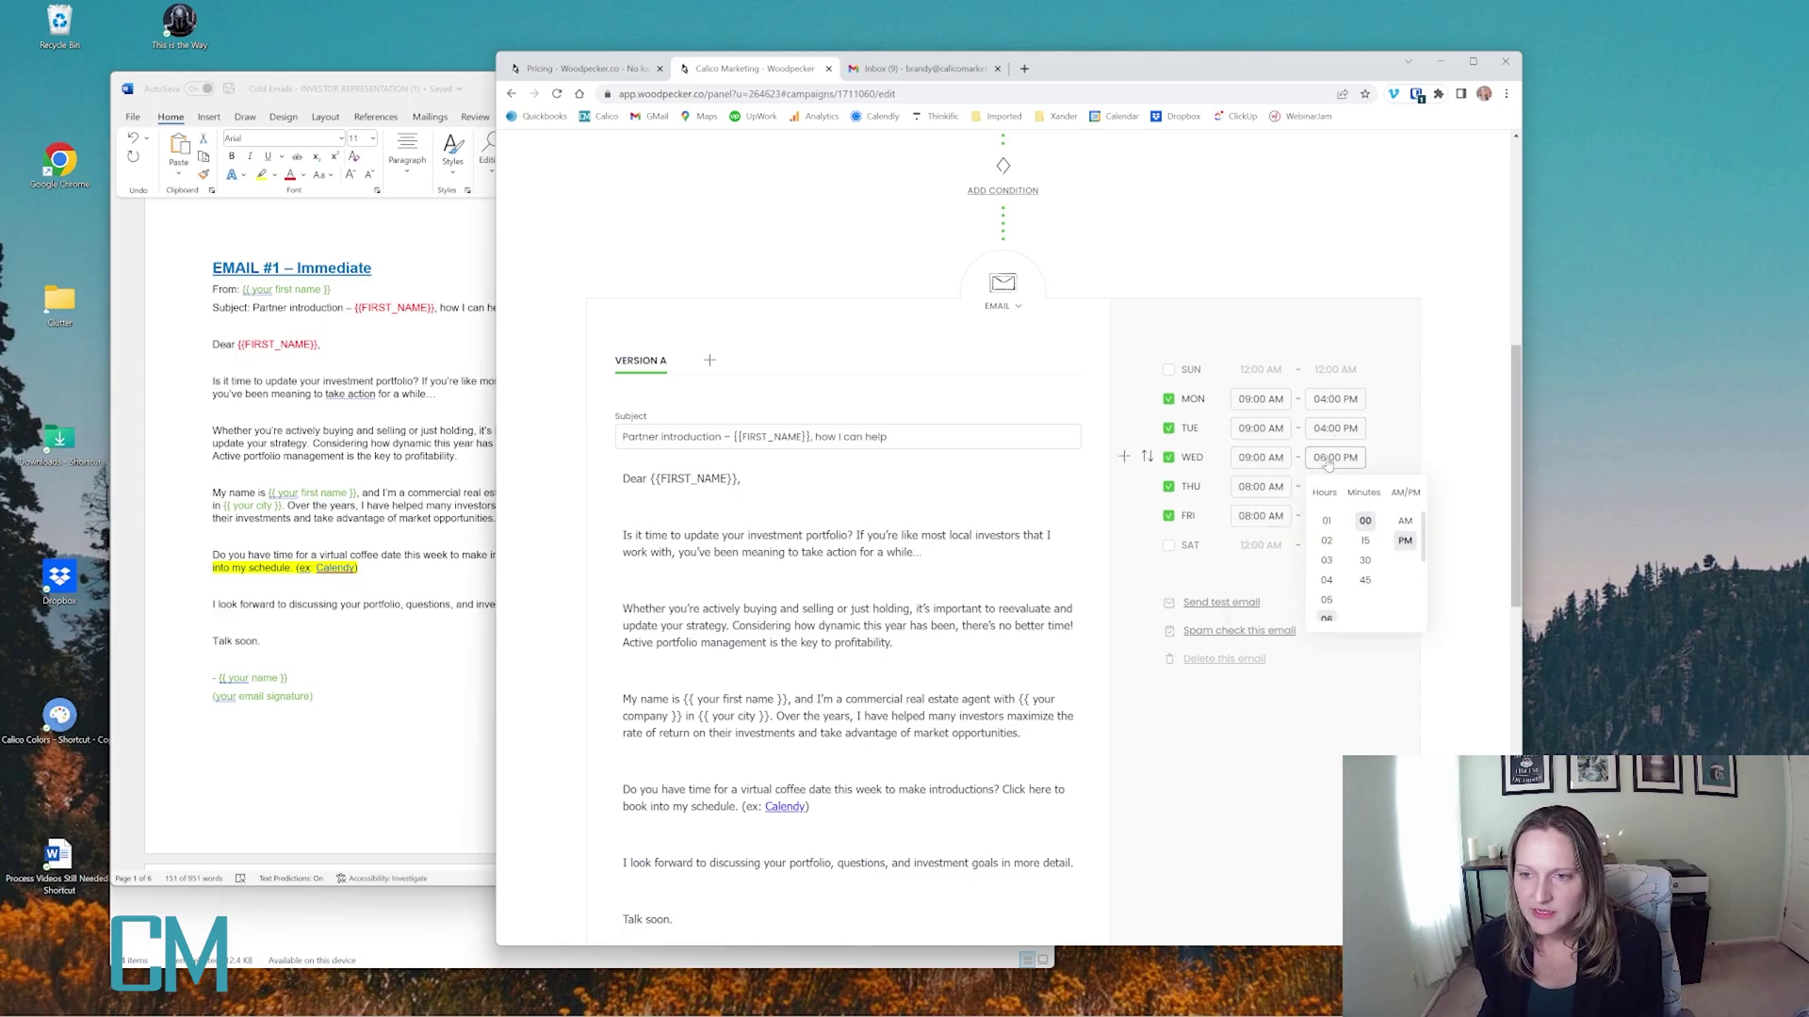
click(1327, 579)
Set the first email's Thursday and Friday sending windows to 09:00 AM through 04:00 PM
click(1256, 488)
scroll(1258, 600, down, 2)
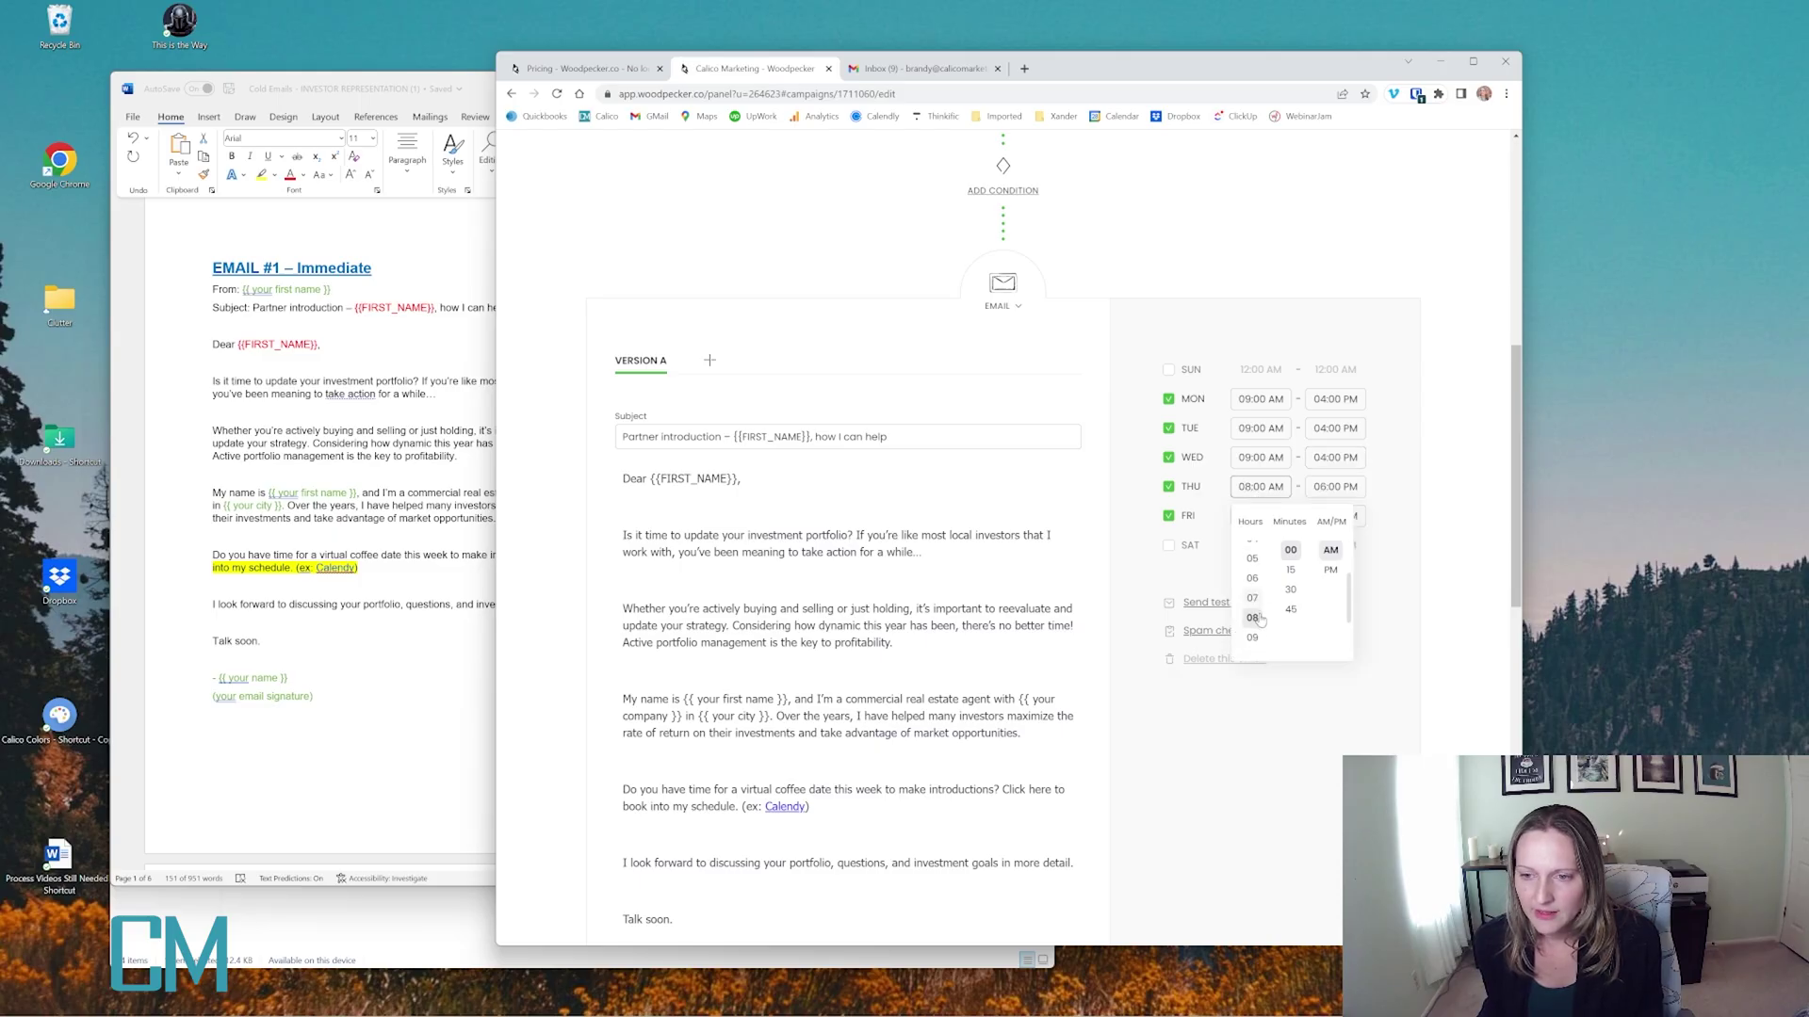
click(1252, 608)
click(1320, 488)
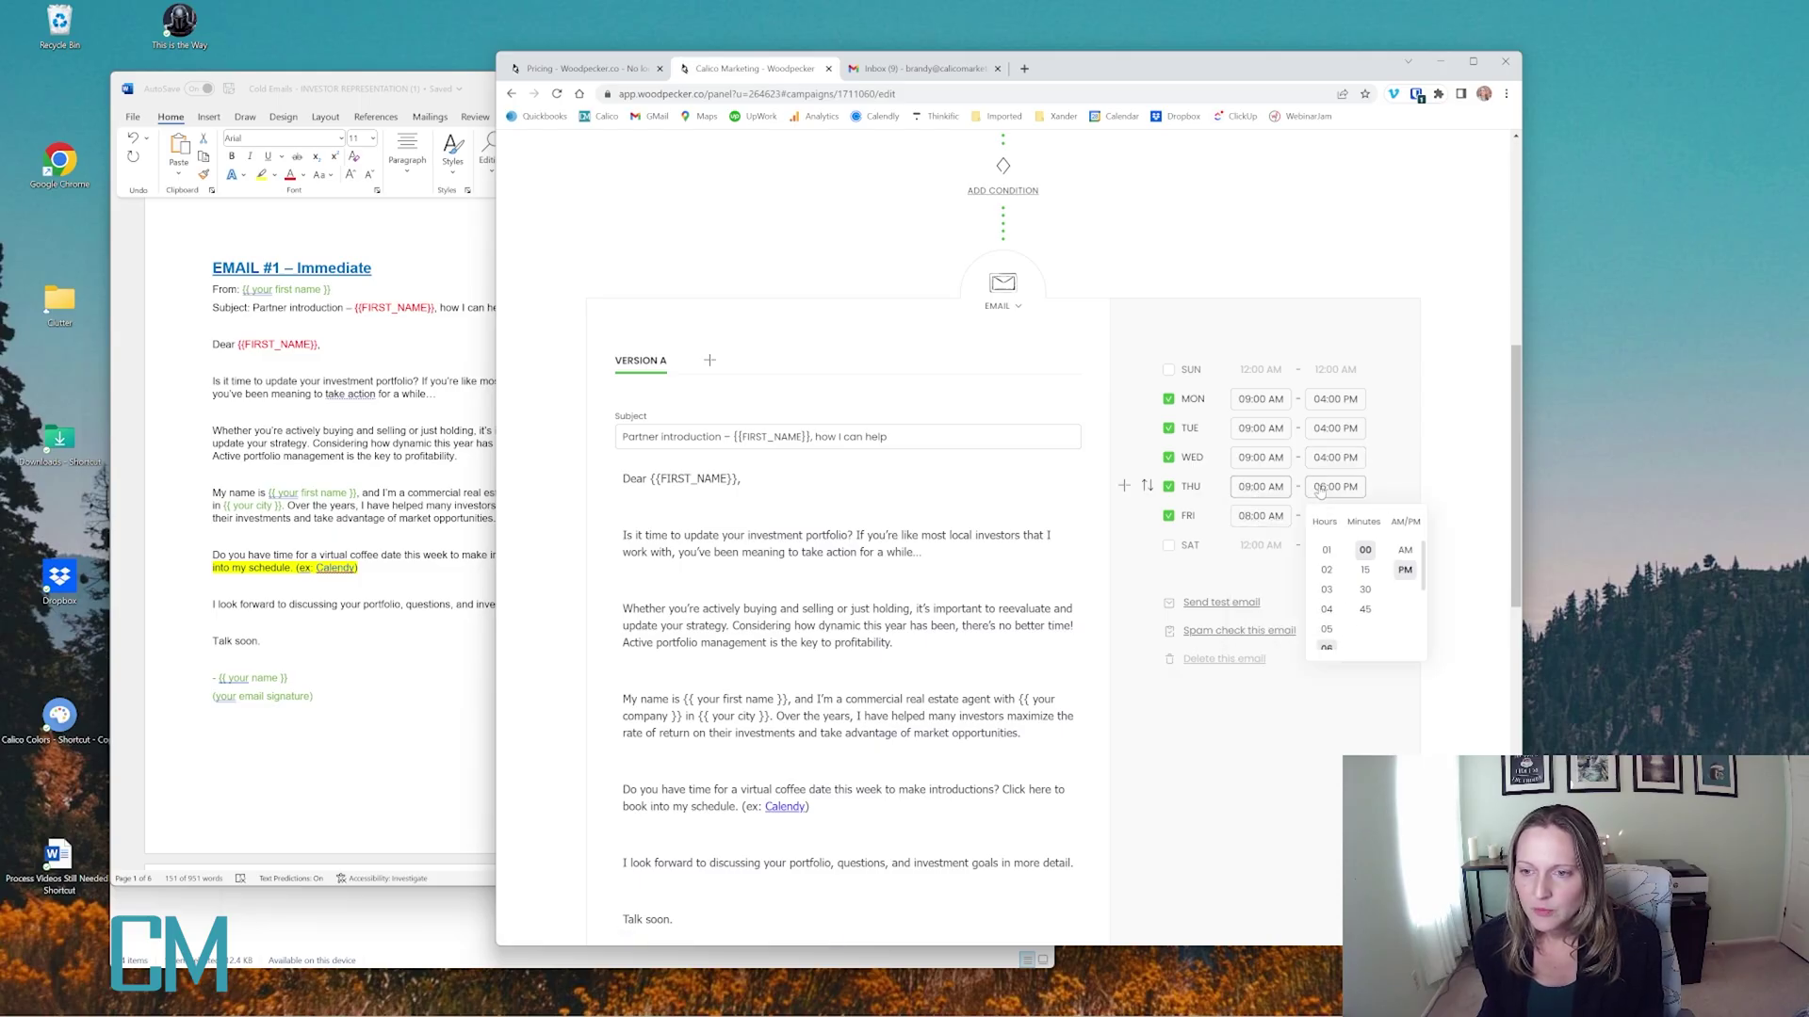
click(1327, 608)
click(1258, 518)
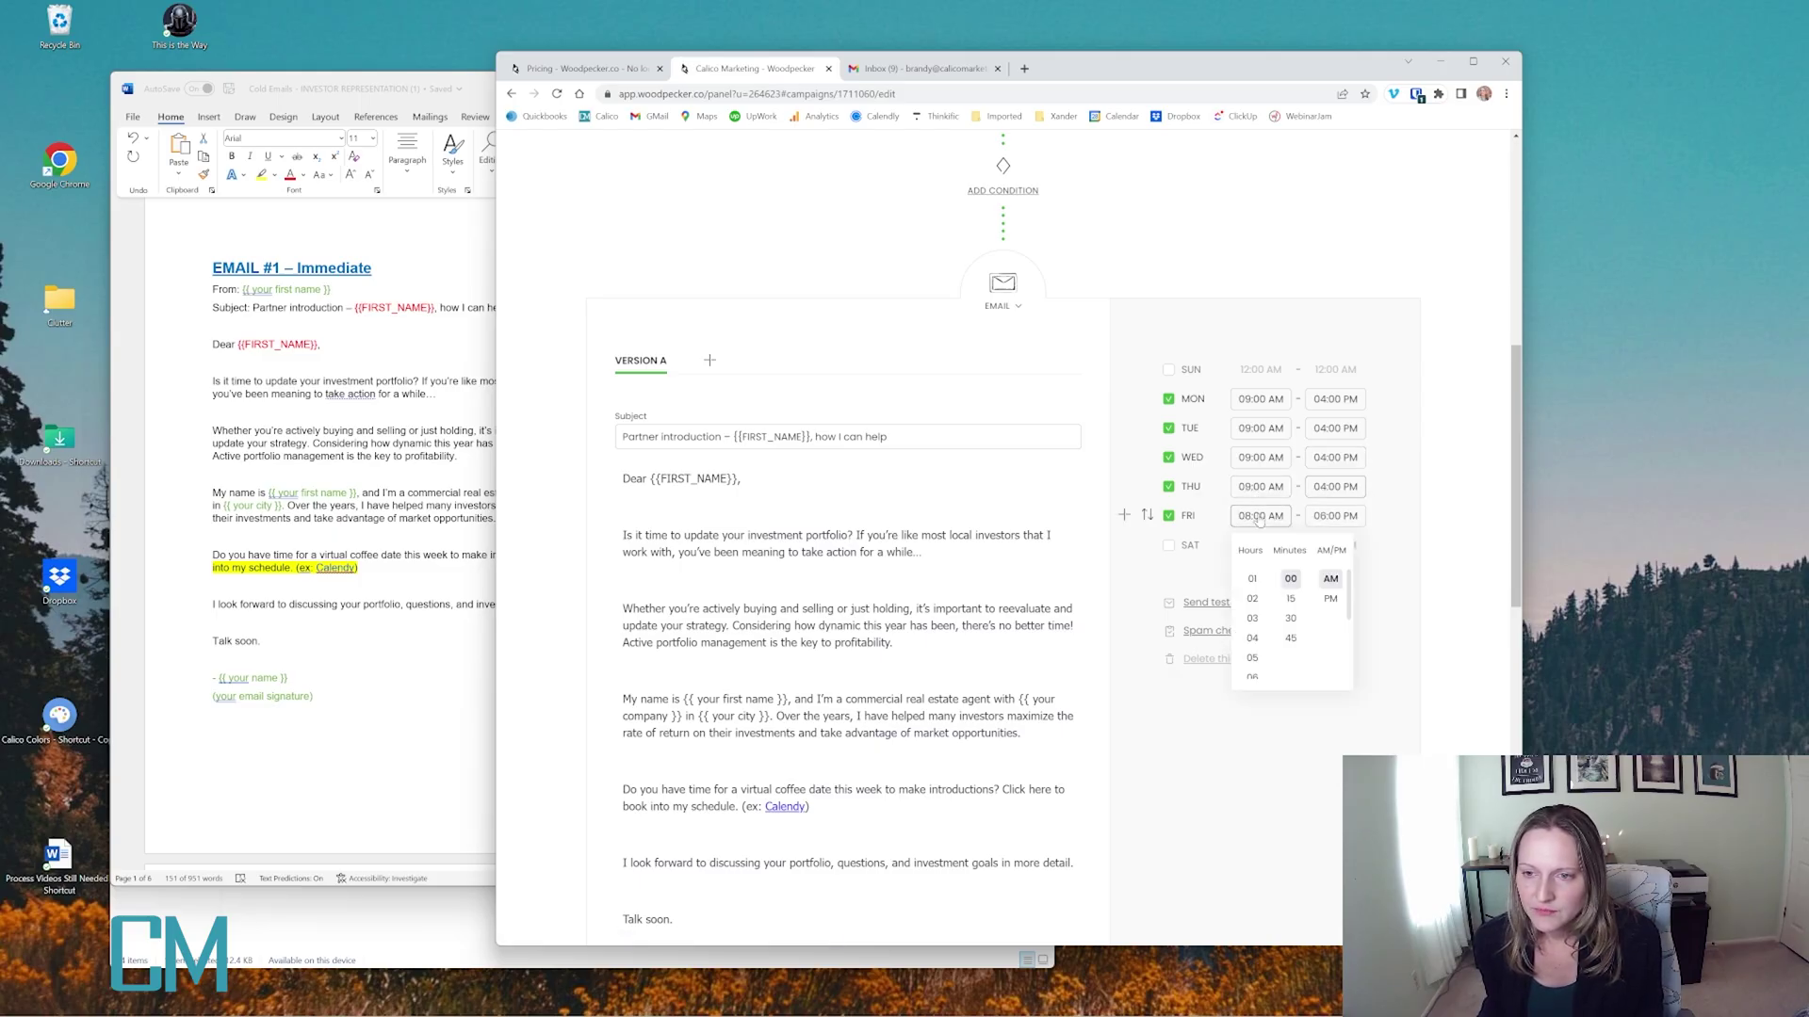
scroll(1255, 629, down, 2)
click(1252, 609)
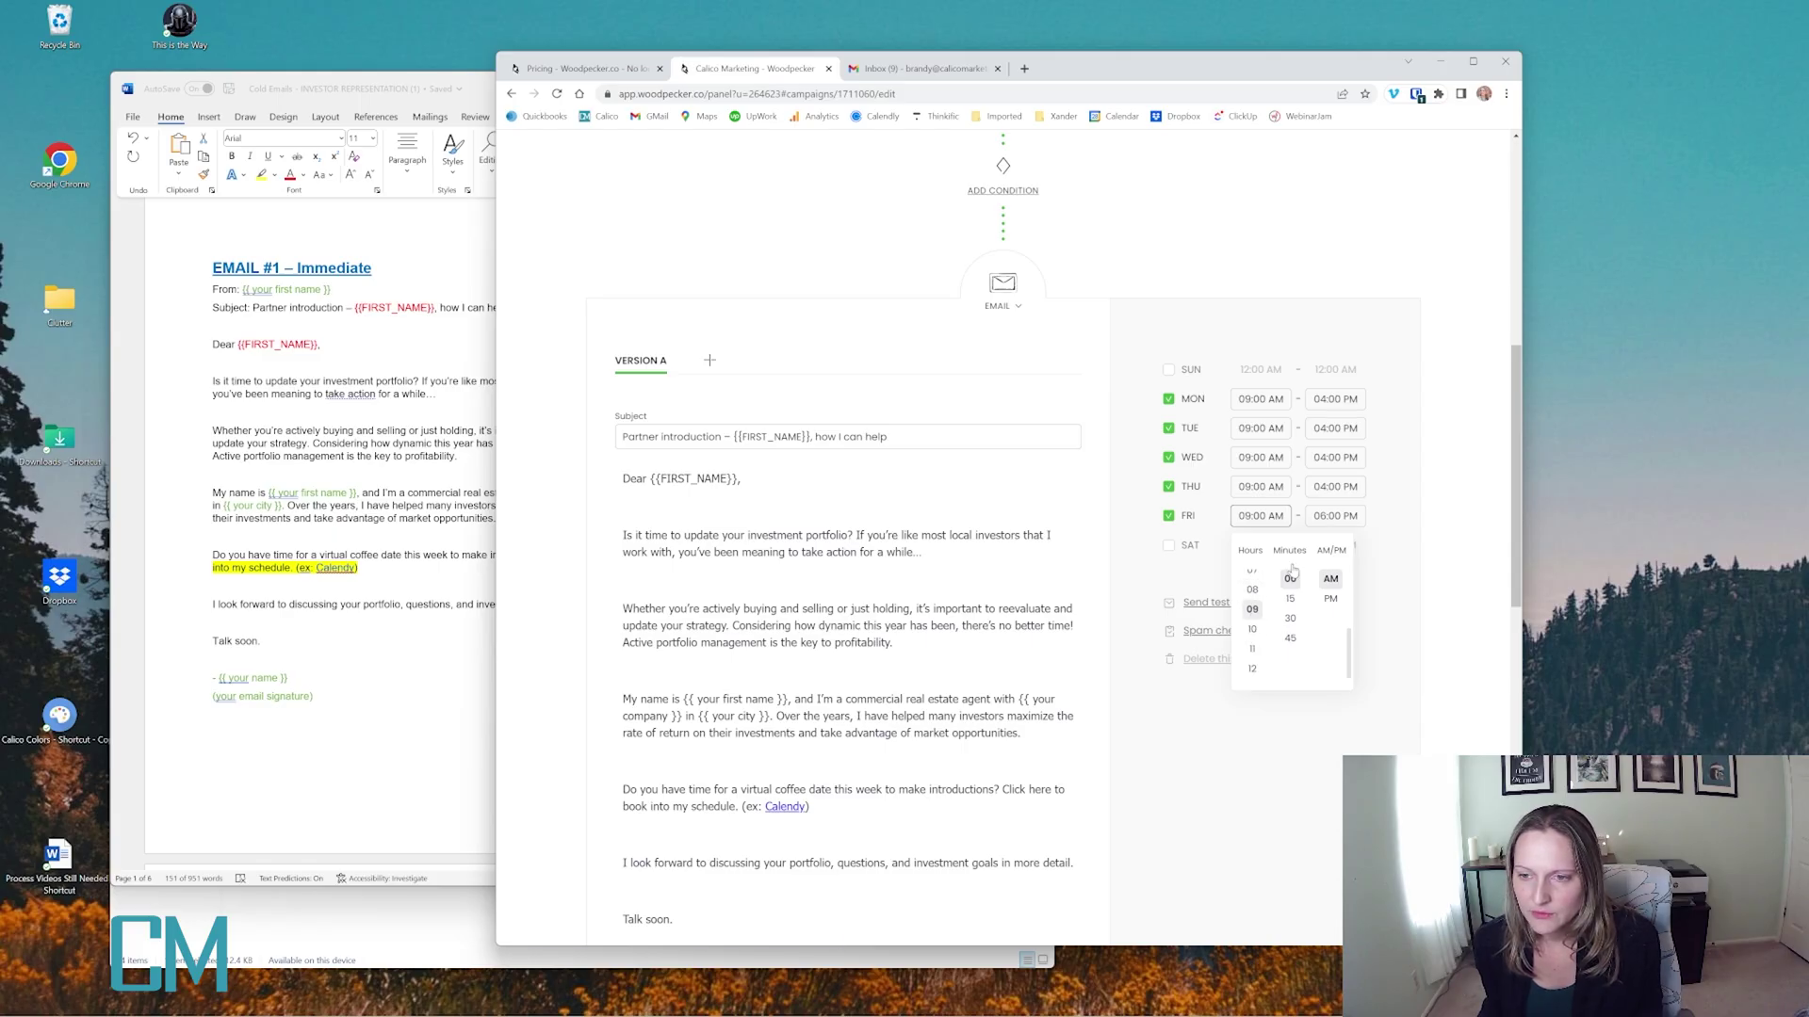
click(1316, 520)
click(1326, 637)
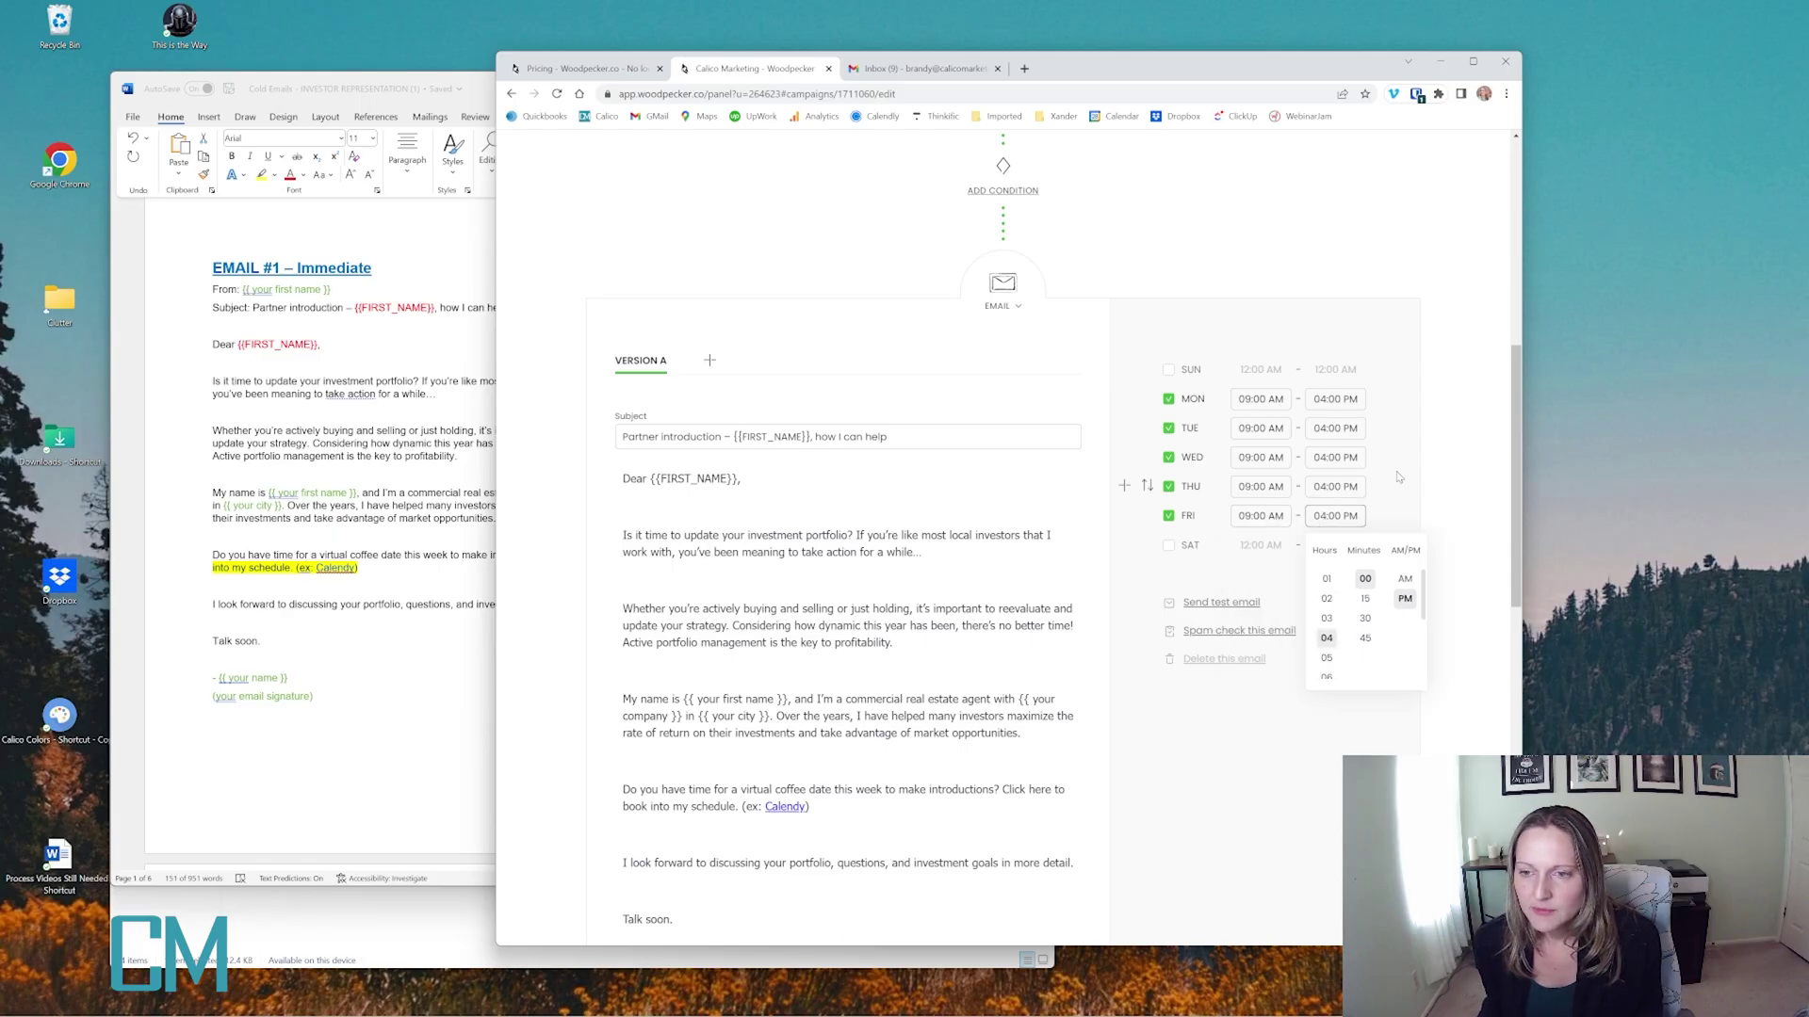
click(1399, 477)
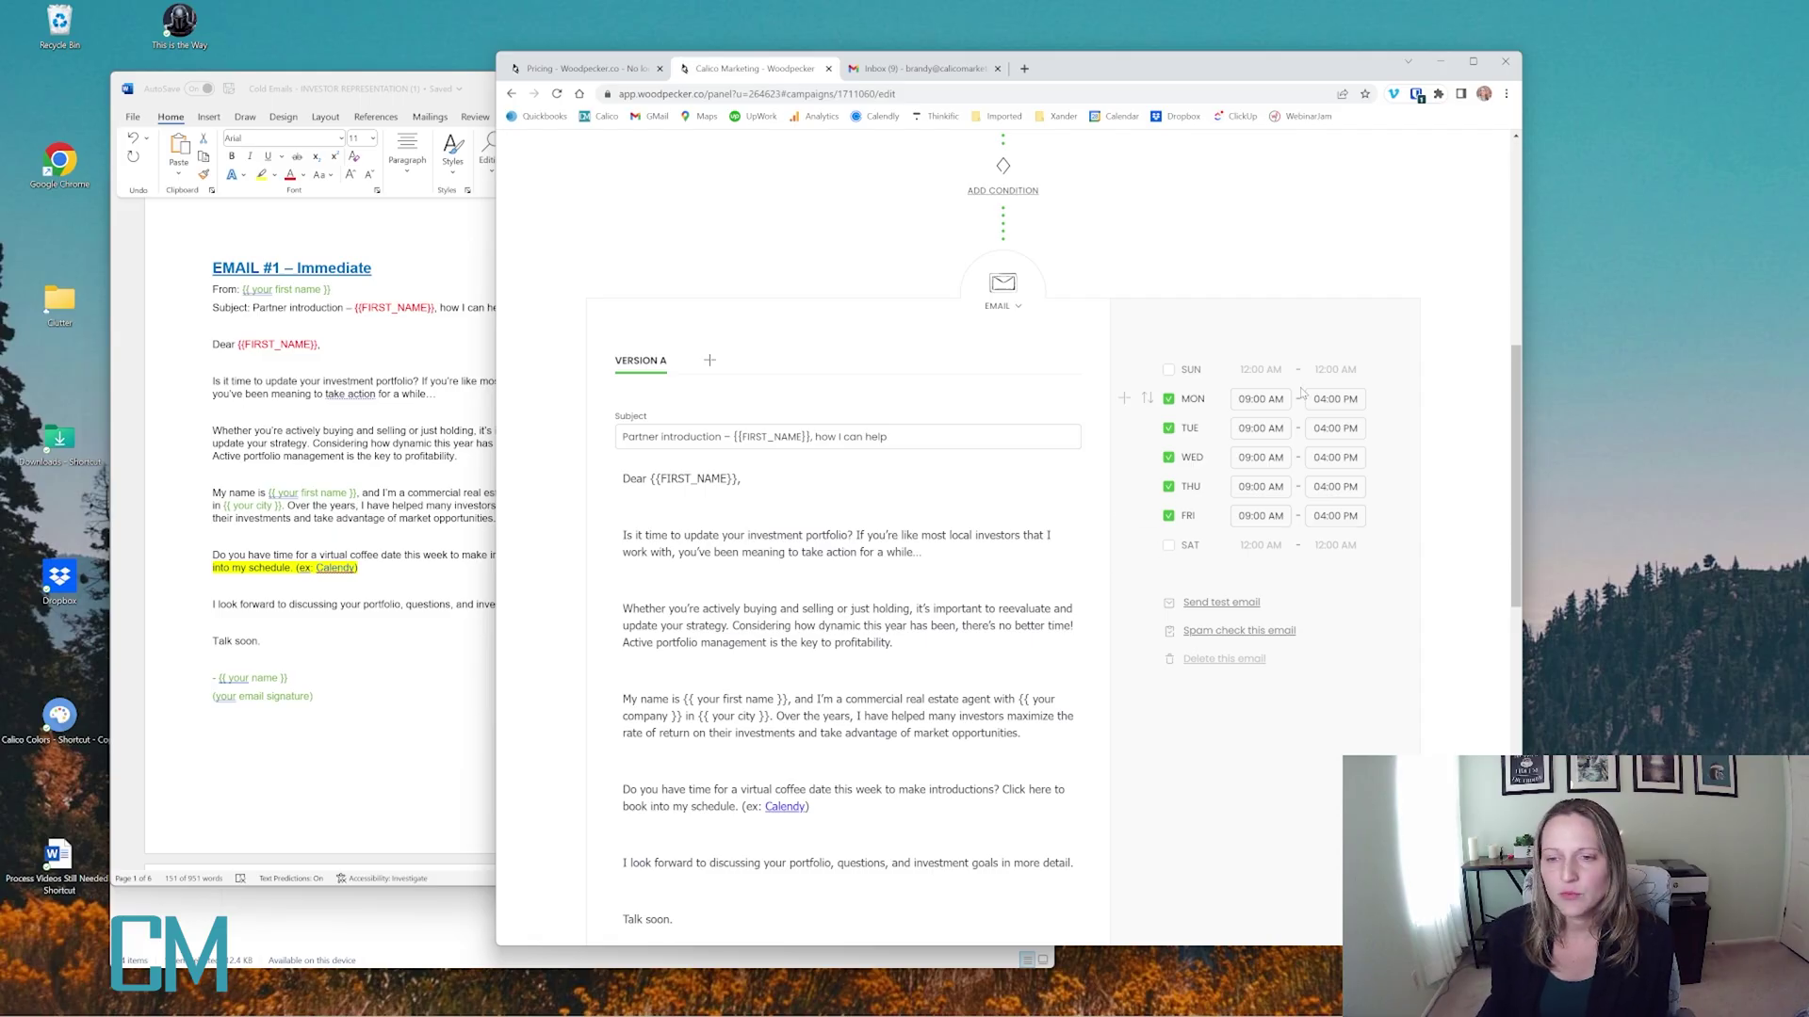
Add a follow-up email step below the first email in the campaign path
scroll(902, 460, down, 2)
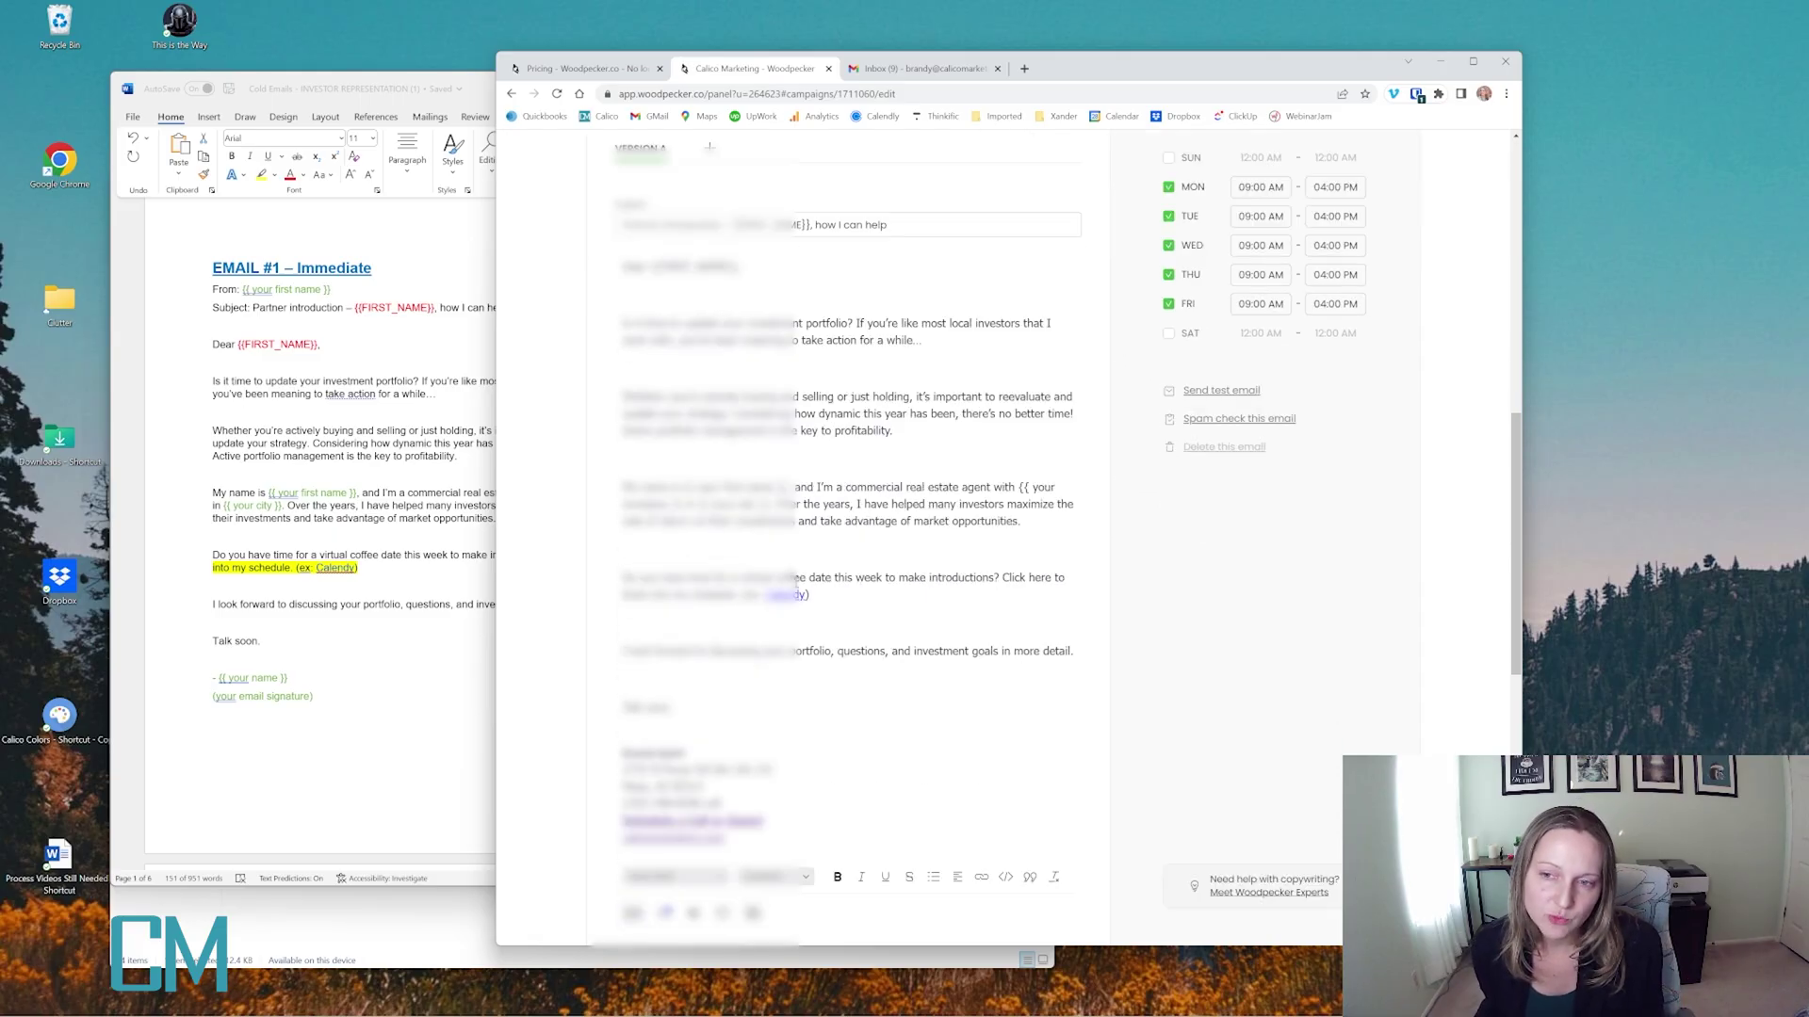
scroll(1177, 455, up, 1)
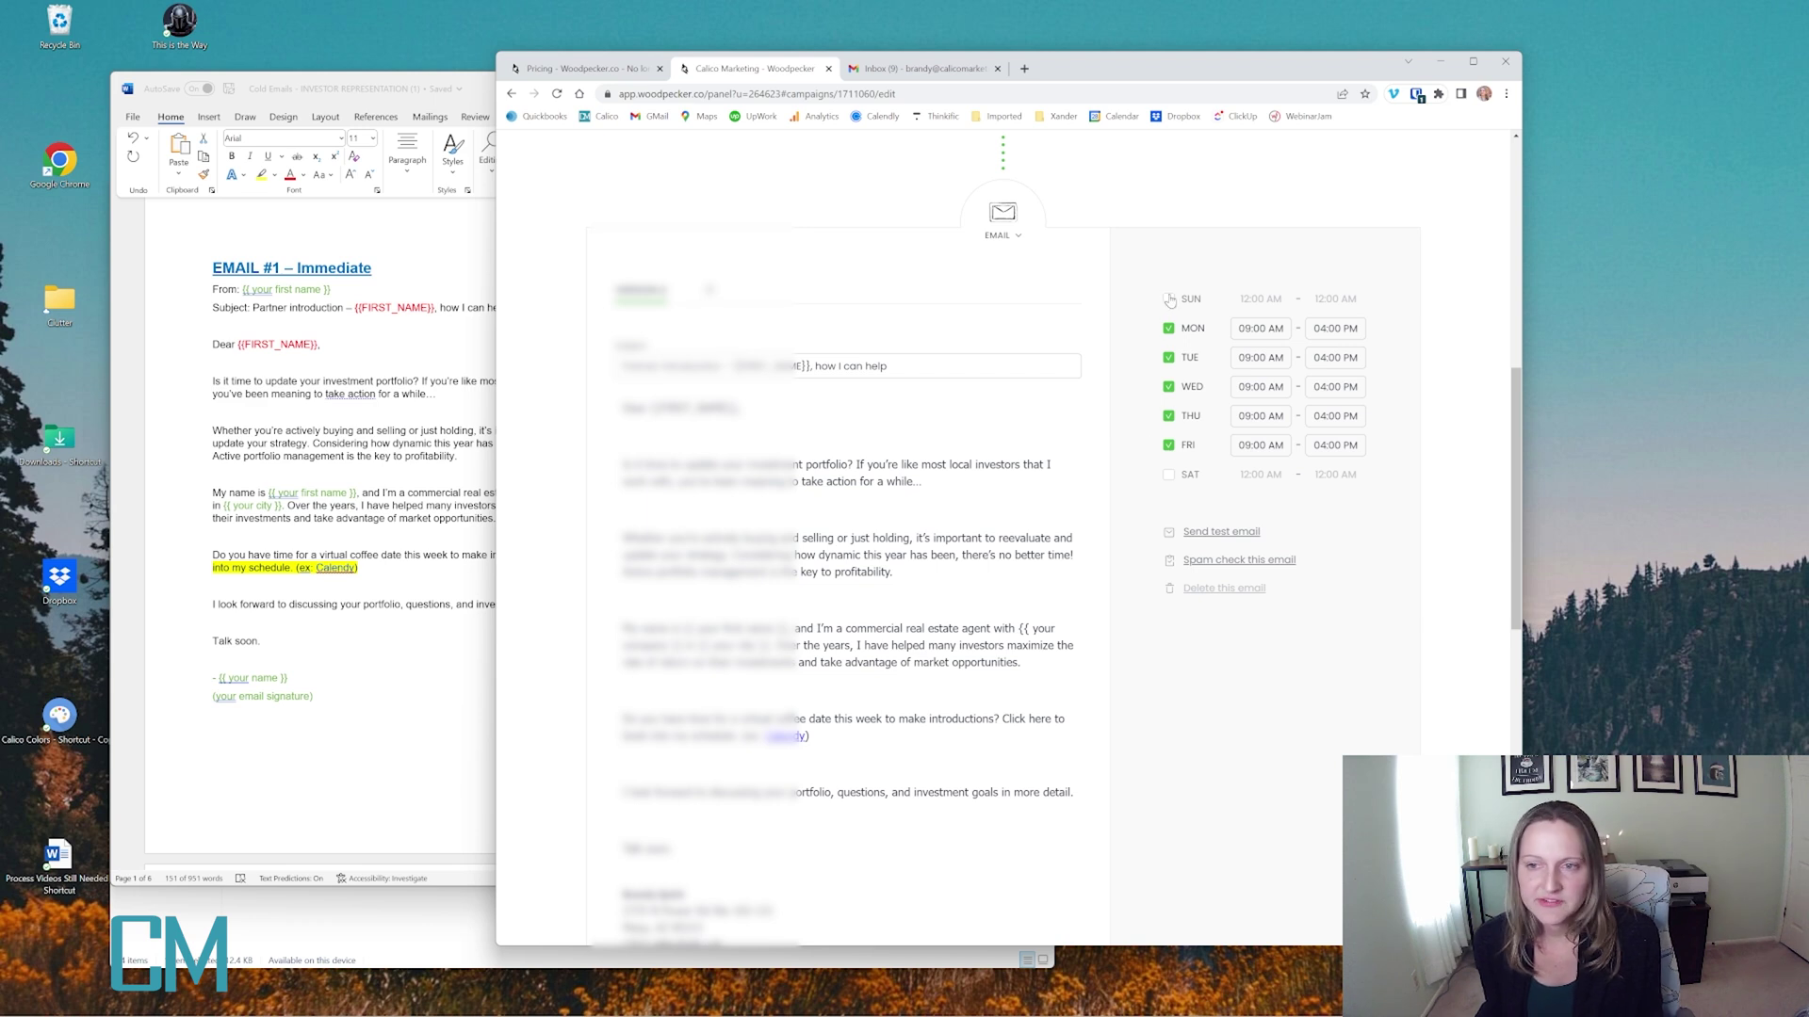
scroll(804, 549, down, 5)
scroll(808, 570, down, 2)
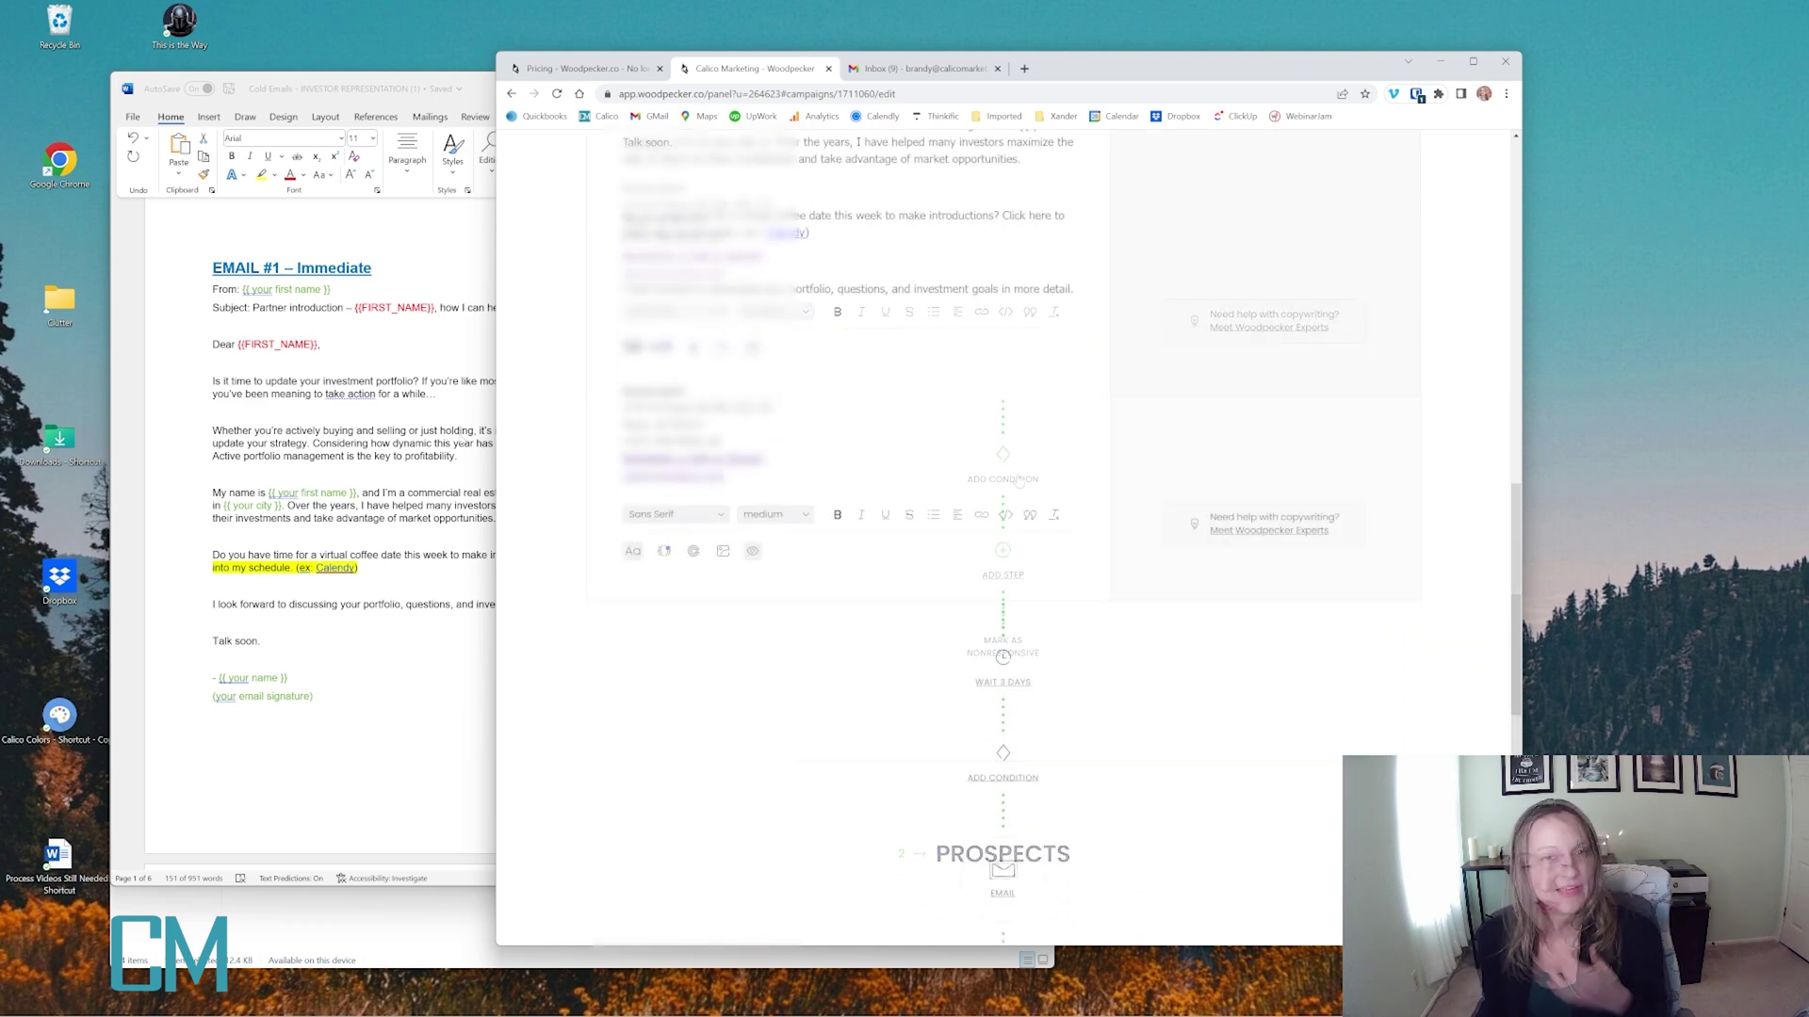
Check Email #2's timing in the Word template and set the follow-up's delay after the first email to 1 day
click(452, 691)
scroll(452, 690, down, 15)
scroll(452, 691, up, 3)
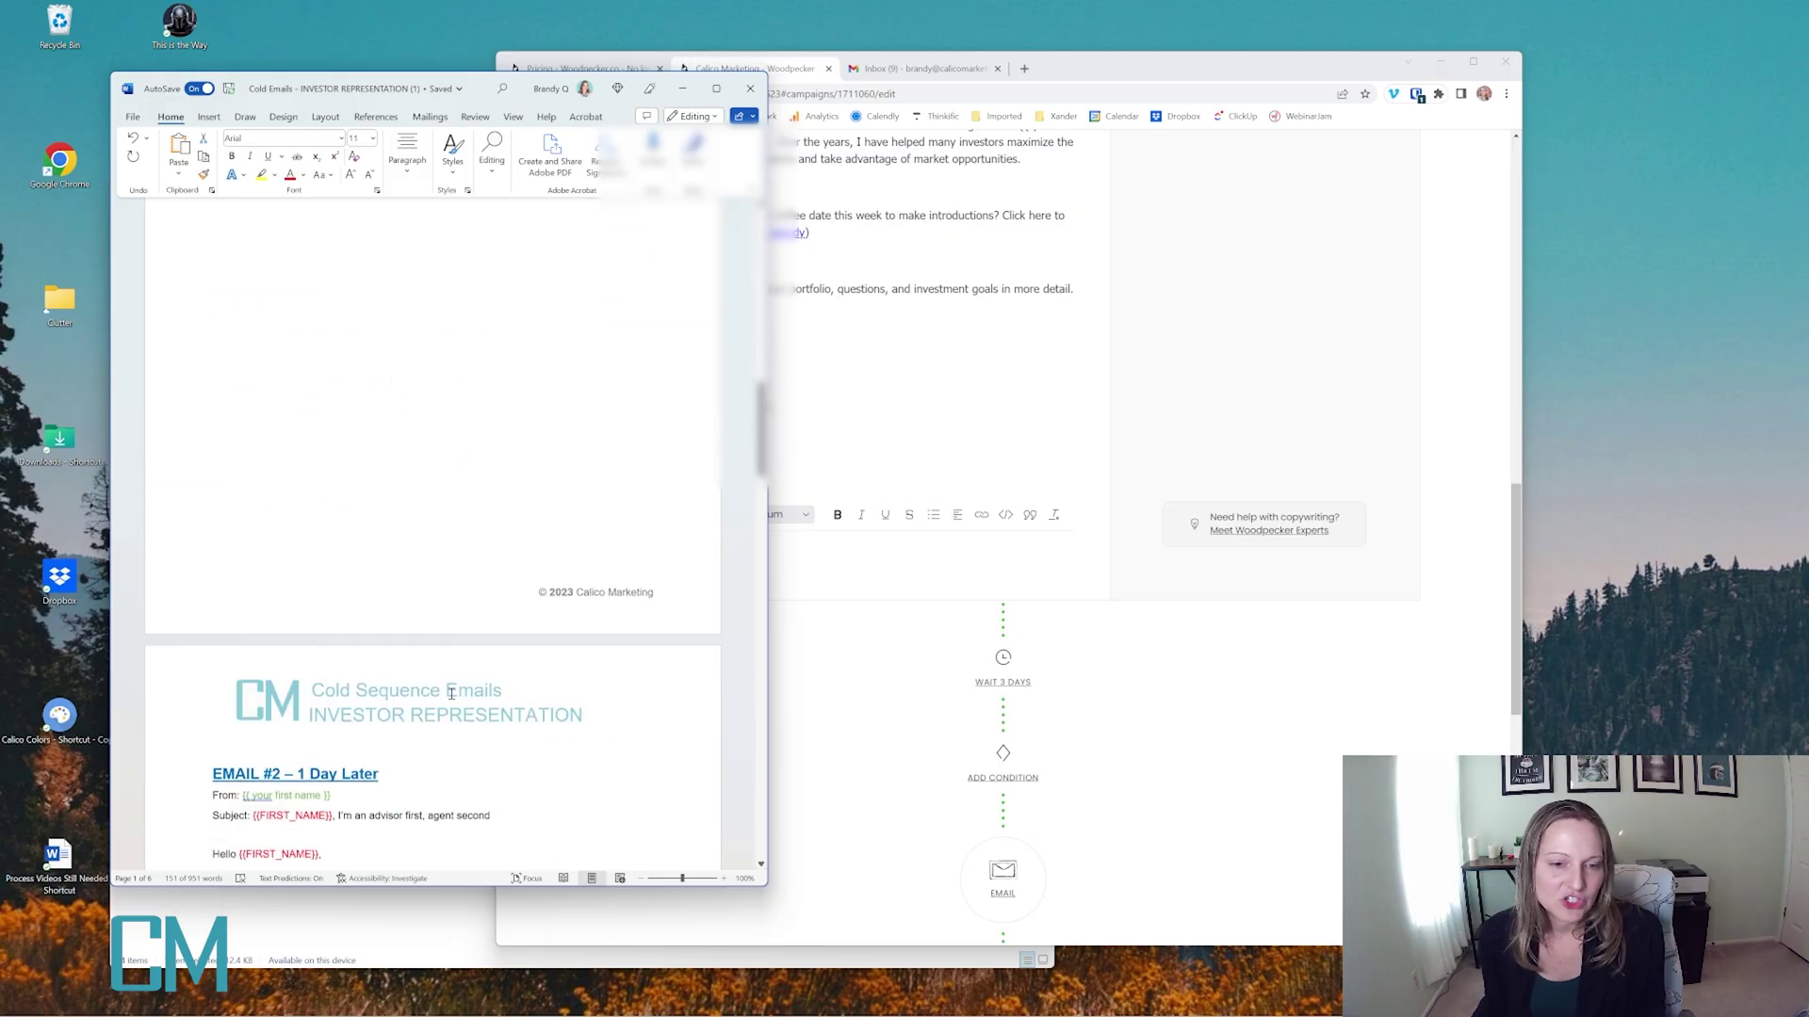
scroll(438, 659, down, 8)
scroll(422, 634, up, 1)
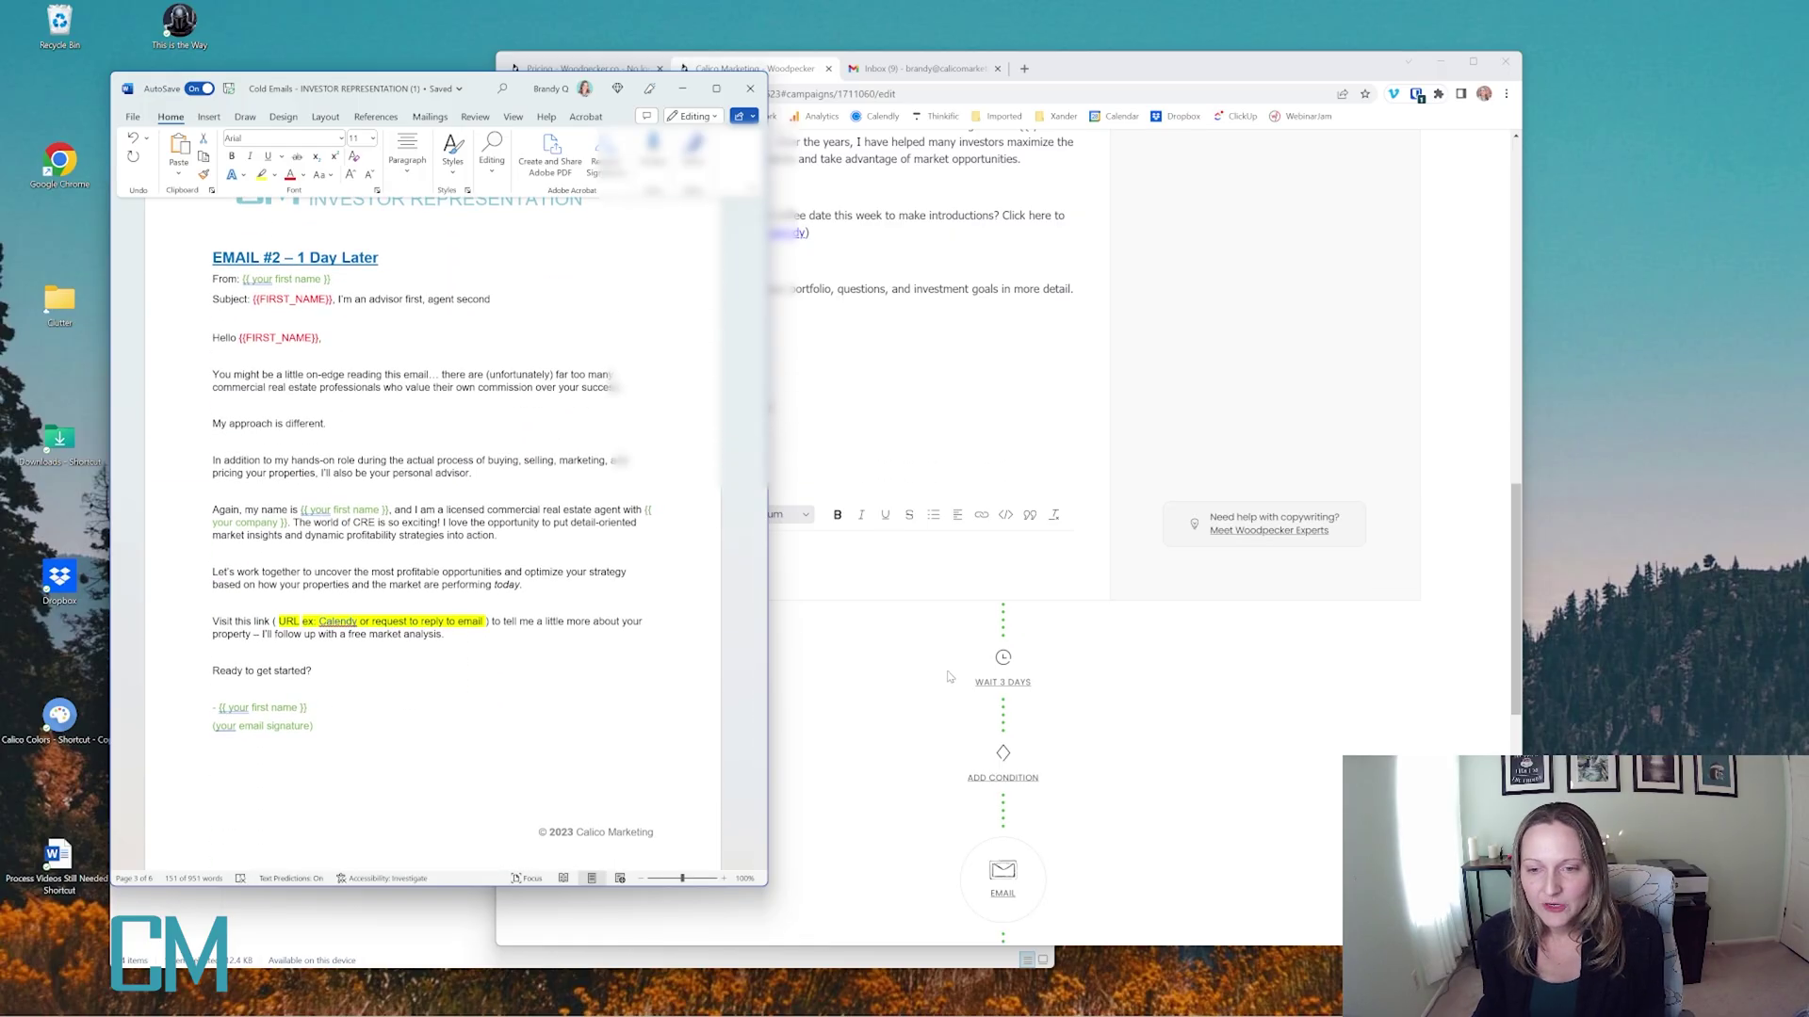
click(1002, 682)
scroll(1024, 239, down, 5)
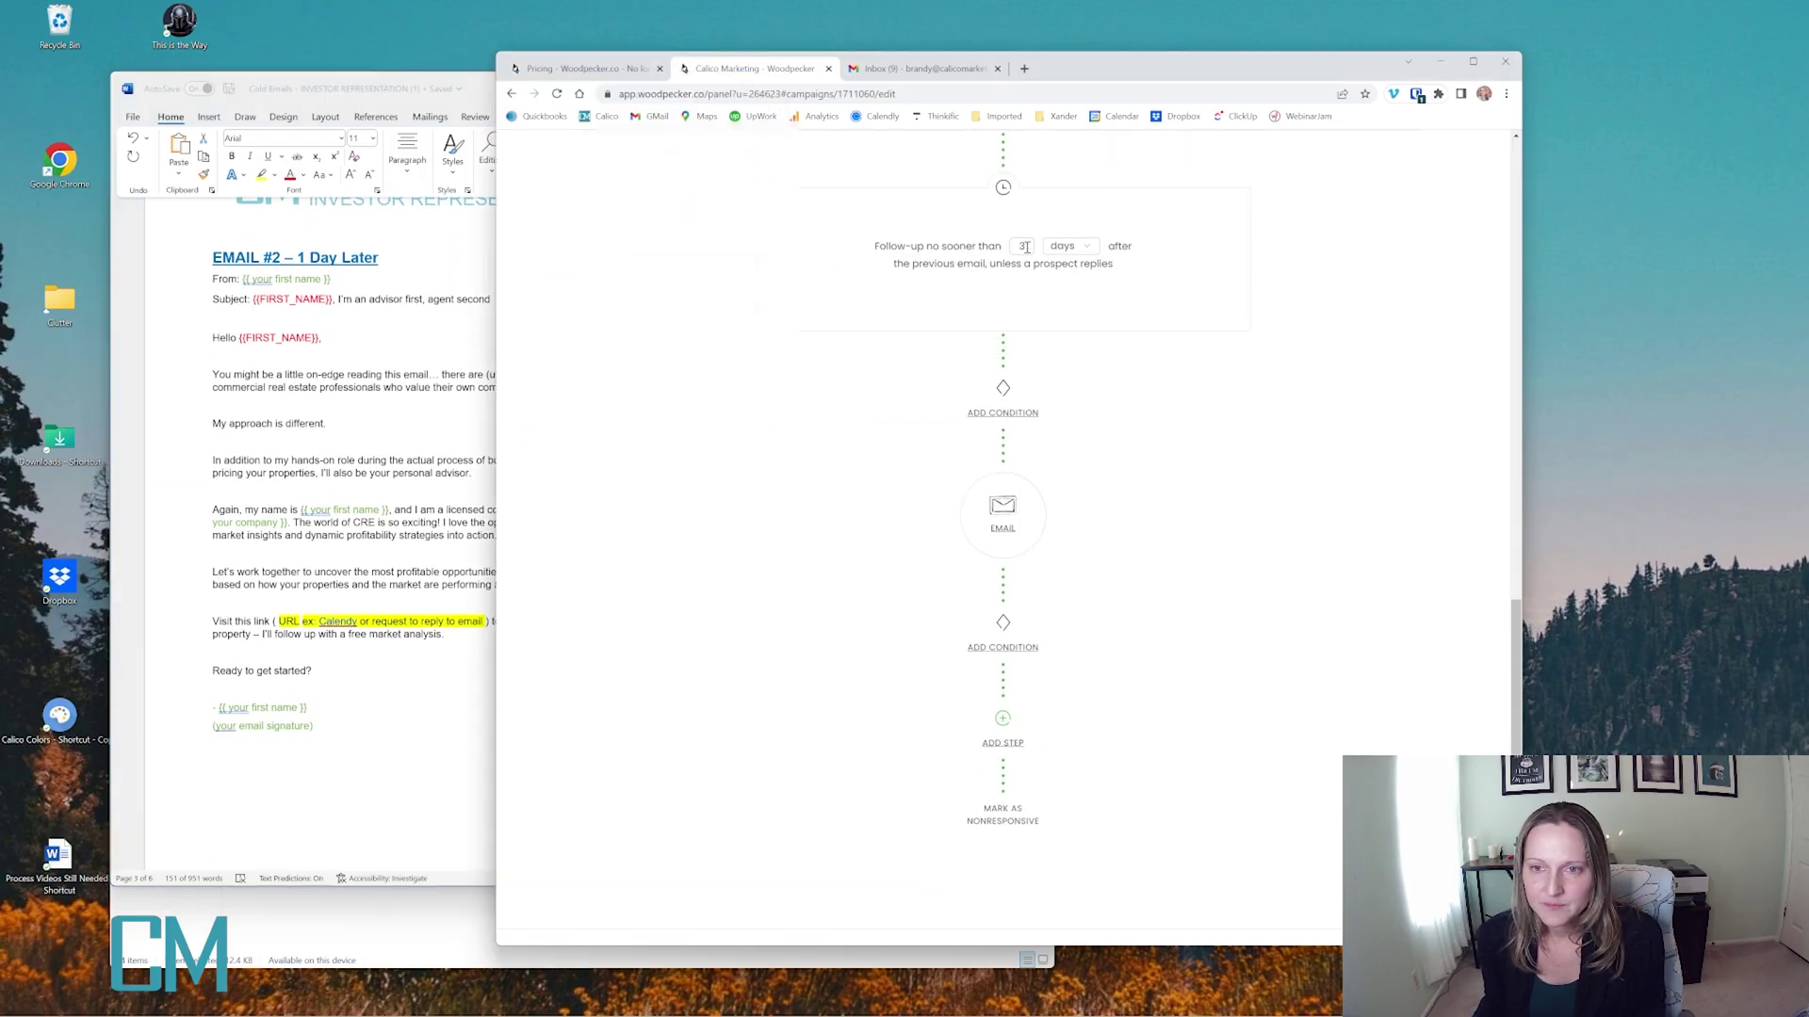
click(1026, 247)
key(BackSpace)
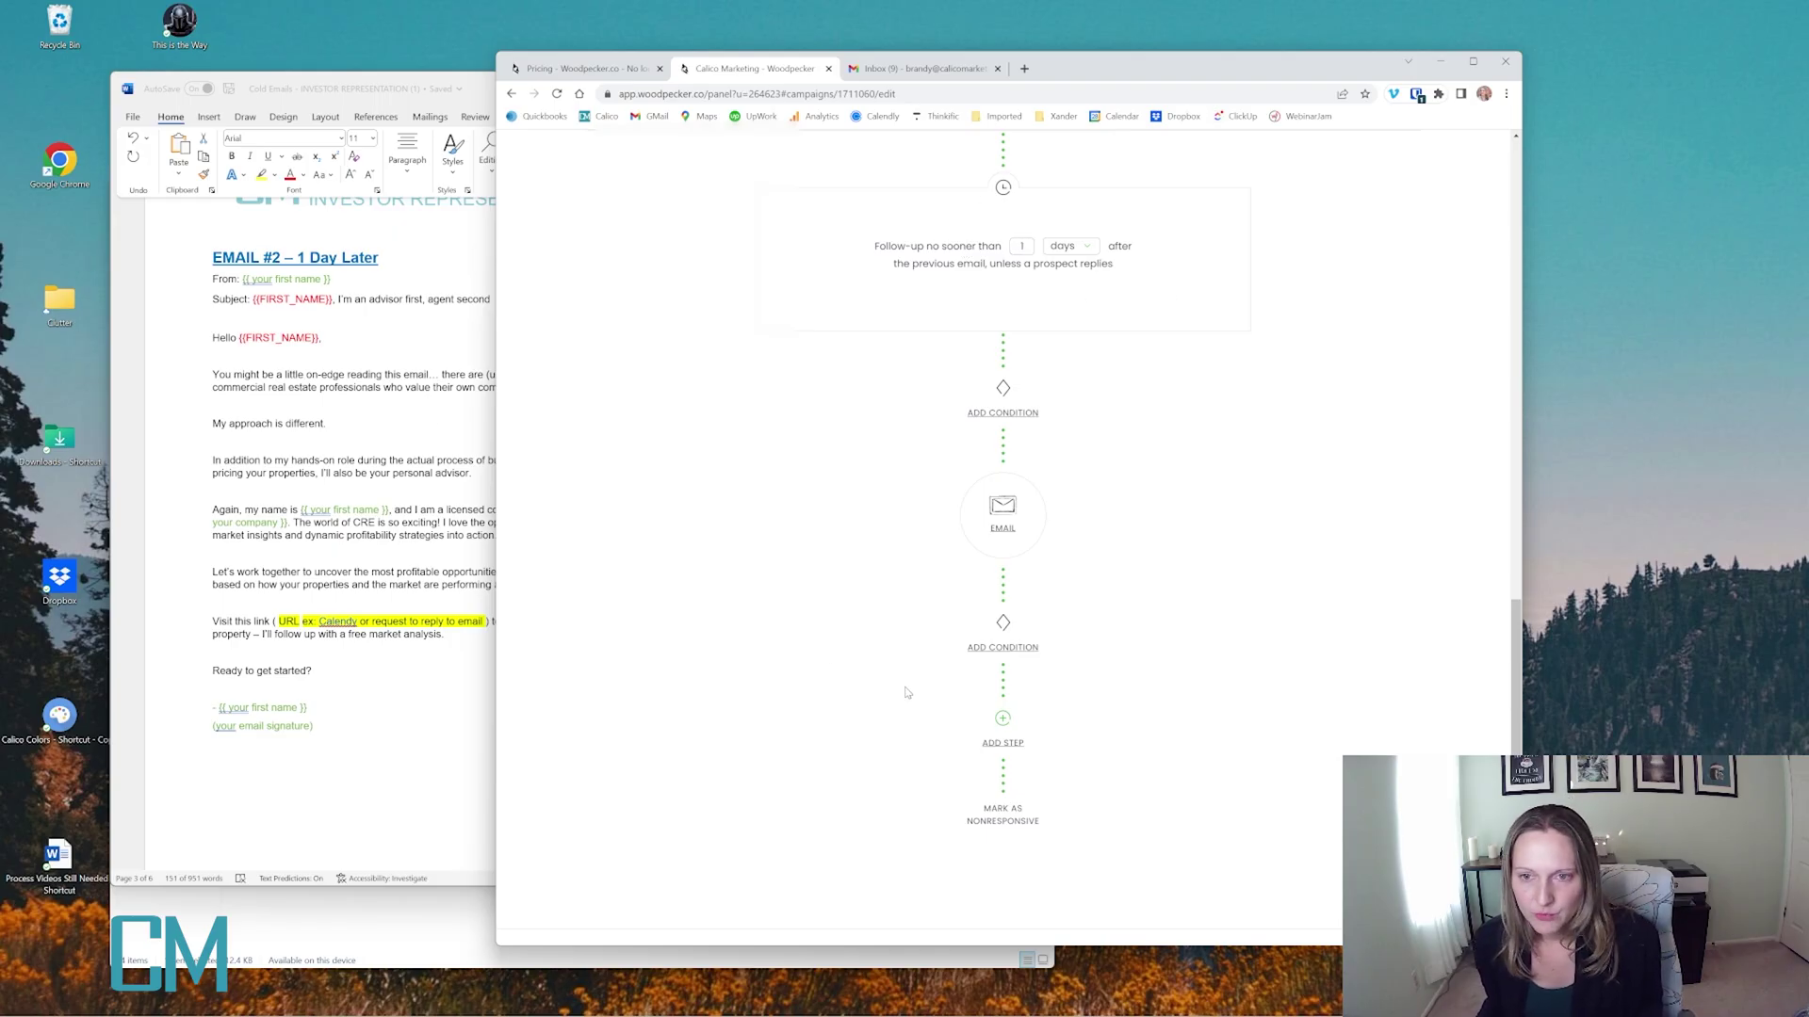
Open the follow-up email and copy in Email #2's subject from the Word template, "{{FIRST_NAME}}, I'm an advisor first, agent second"
click(1004, 514)
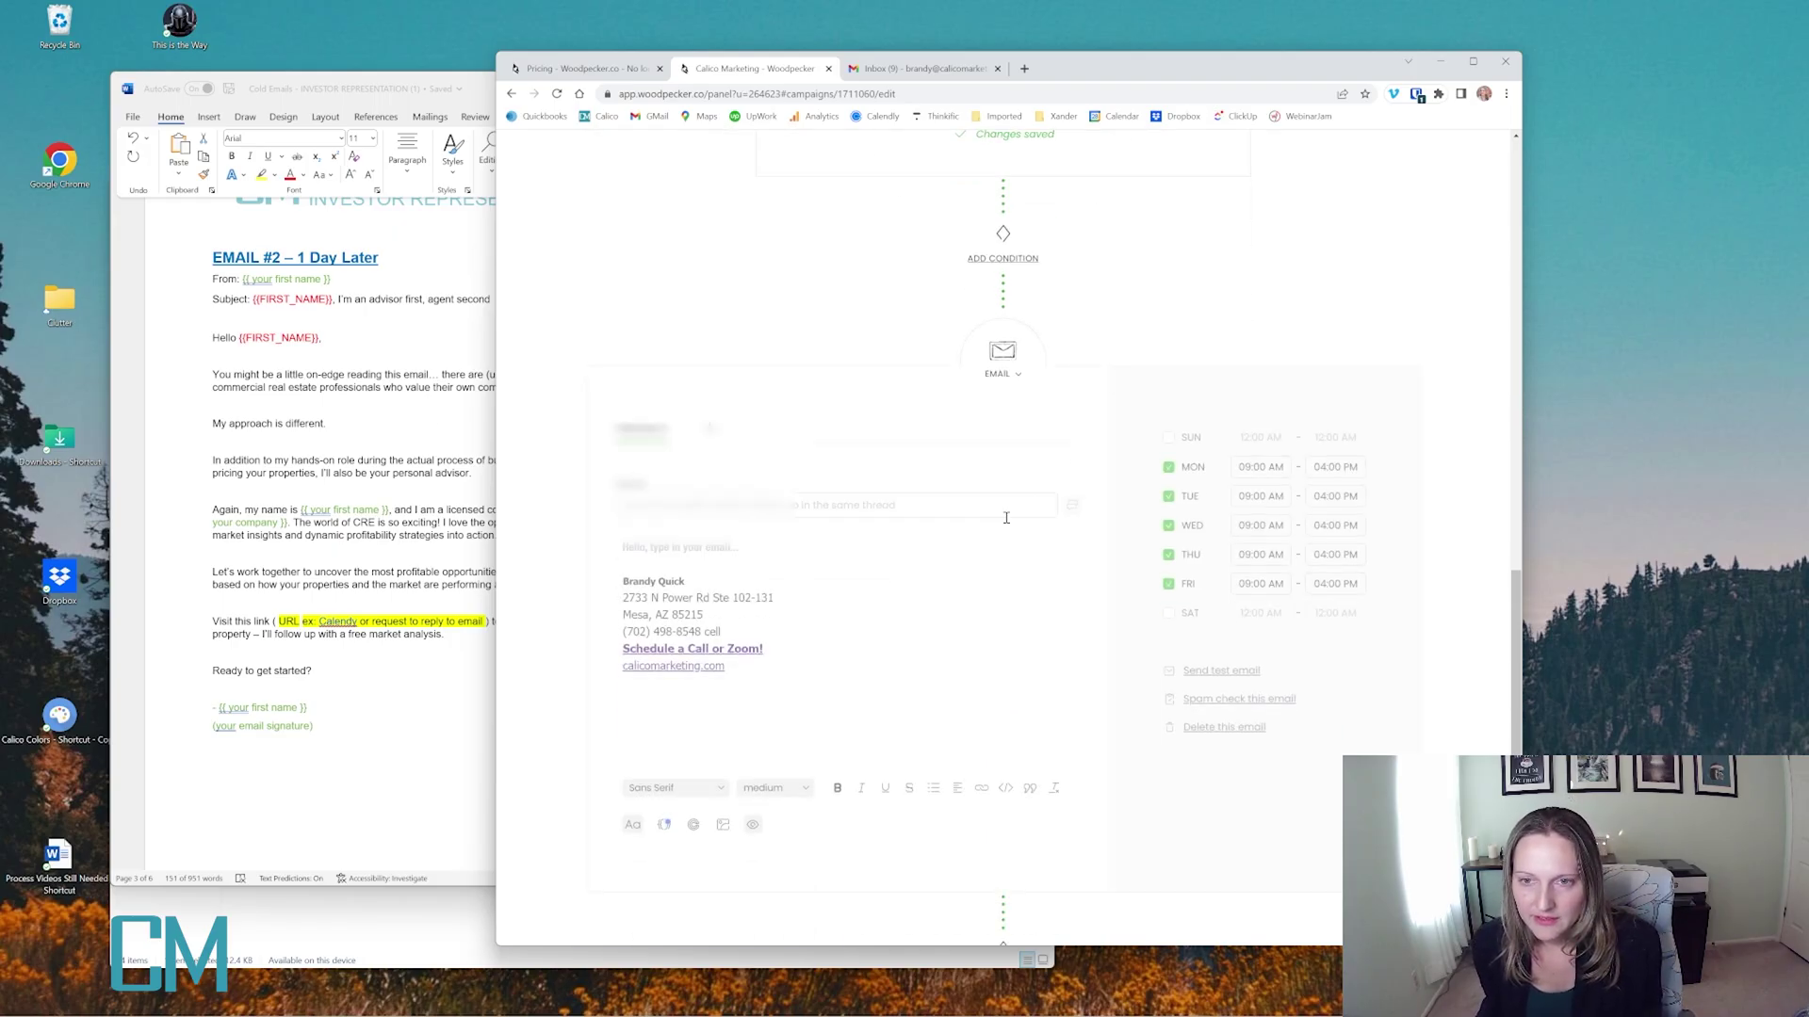
click(473, 319)
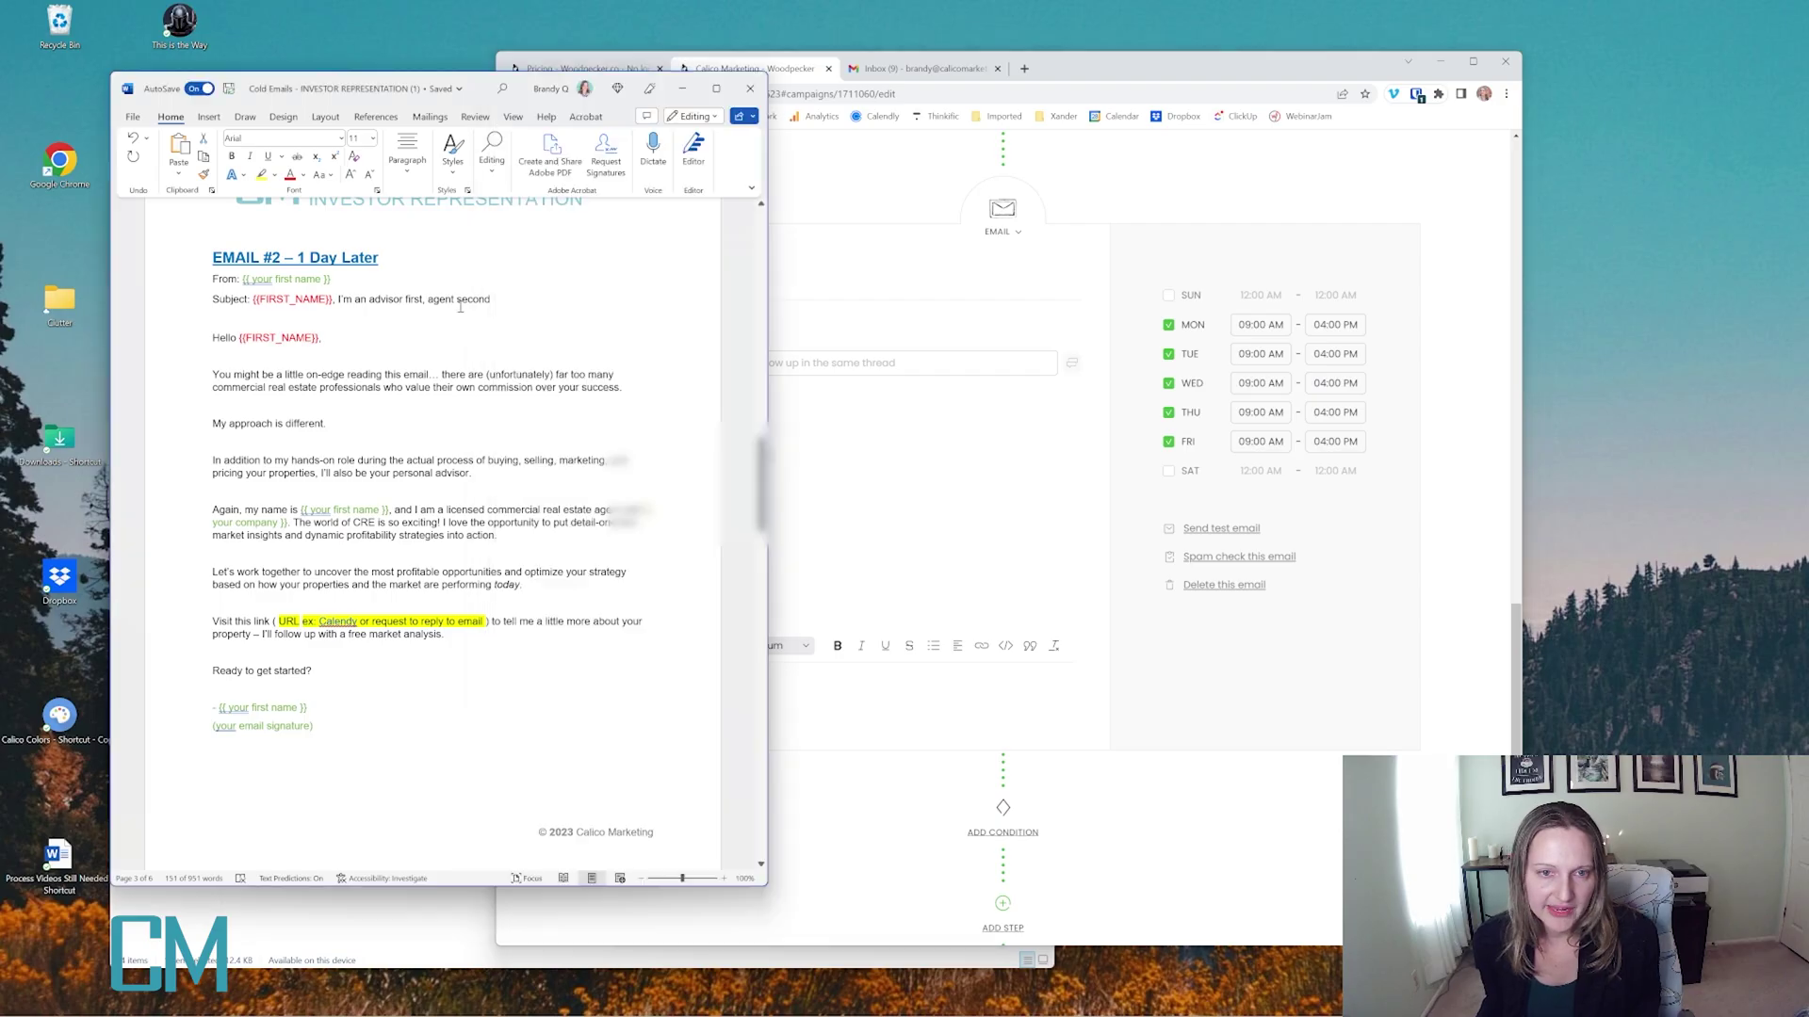
drag(493, 300, 249, 304)
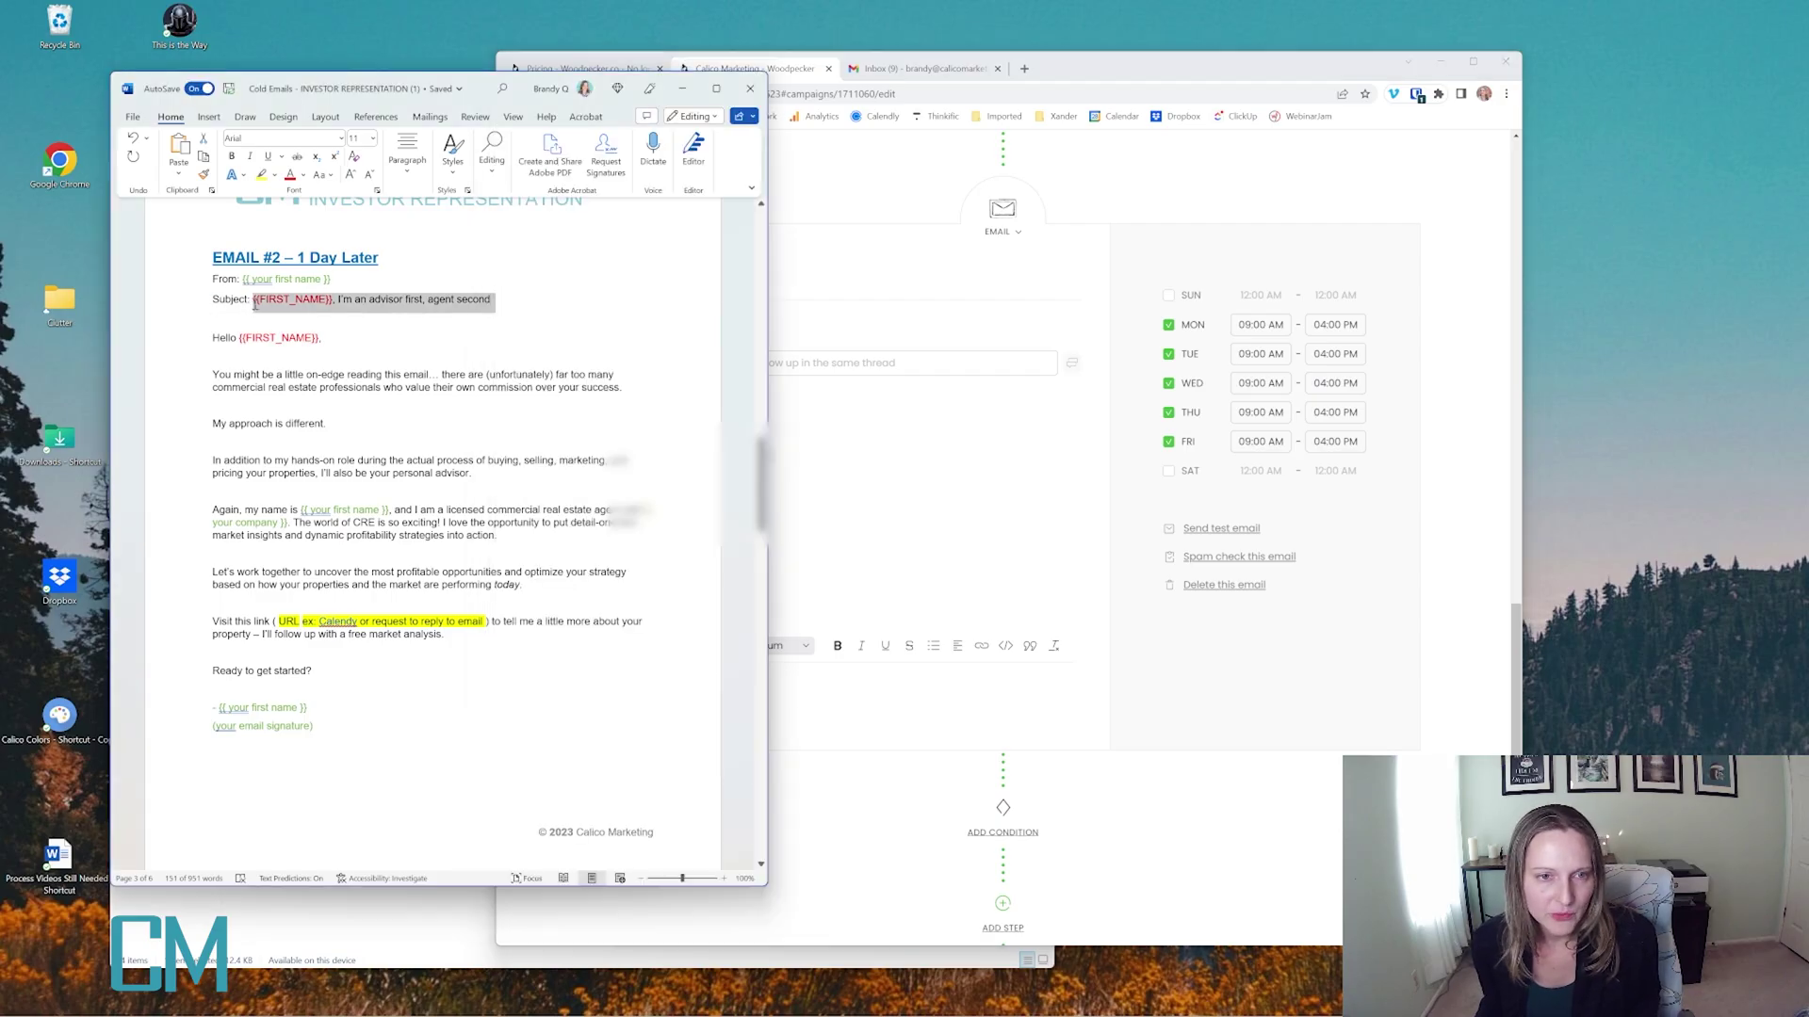
key(ctrl+c)
click(848, 361)
key(ctrl+v)
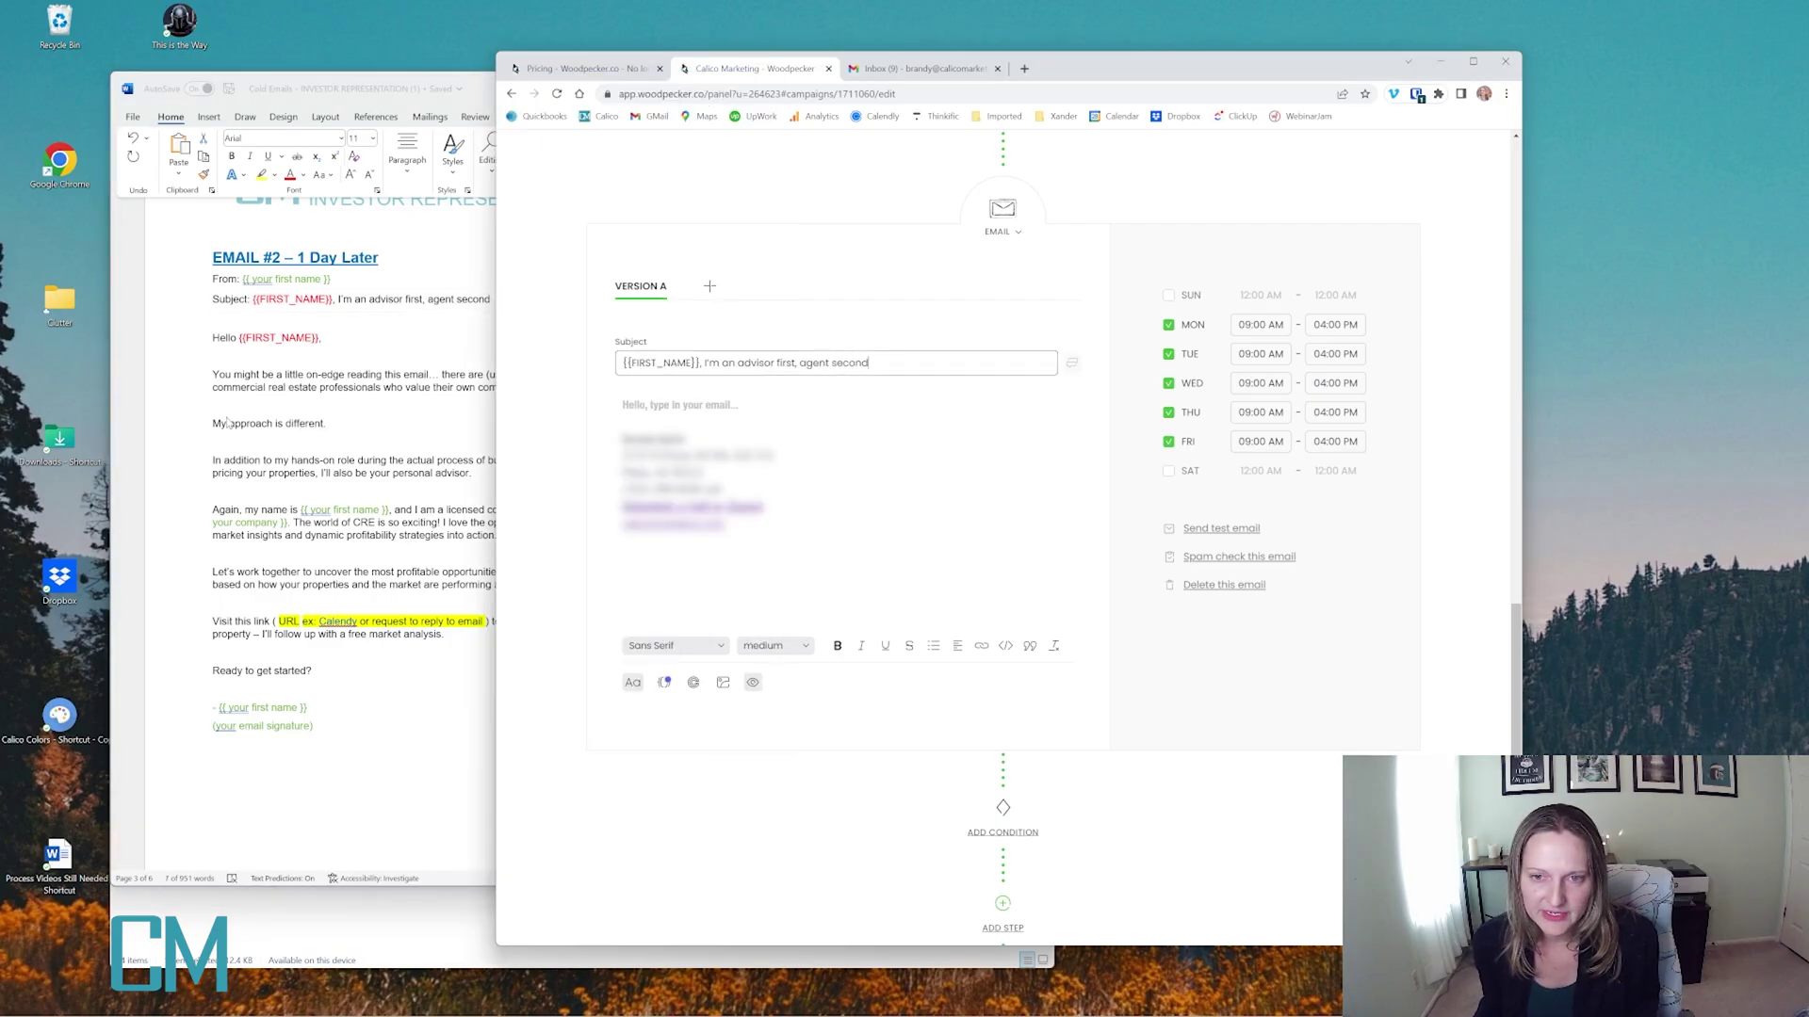
Copy the Email #2 body from "Hello {{FIRST_NAME}}," through "Ready to get started?" into the follow-up email above the signature
click(267, 401)
drag(209, 336, 376, 686)
click(890, 488)
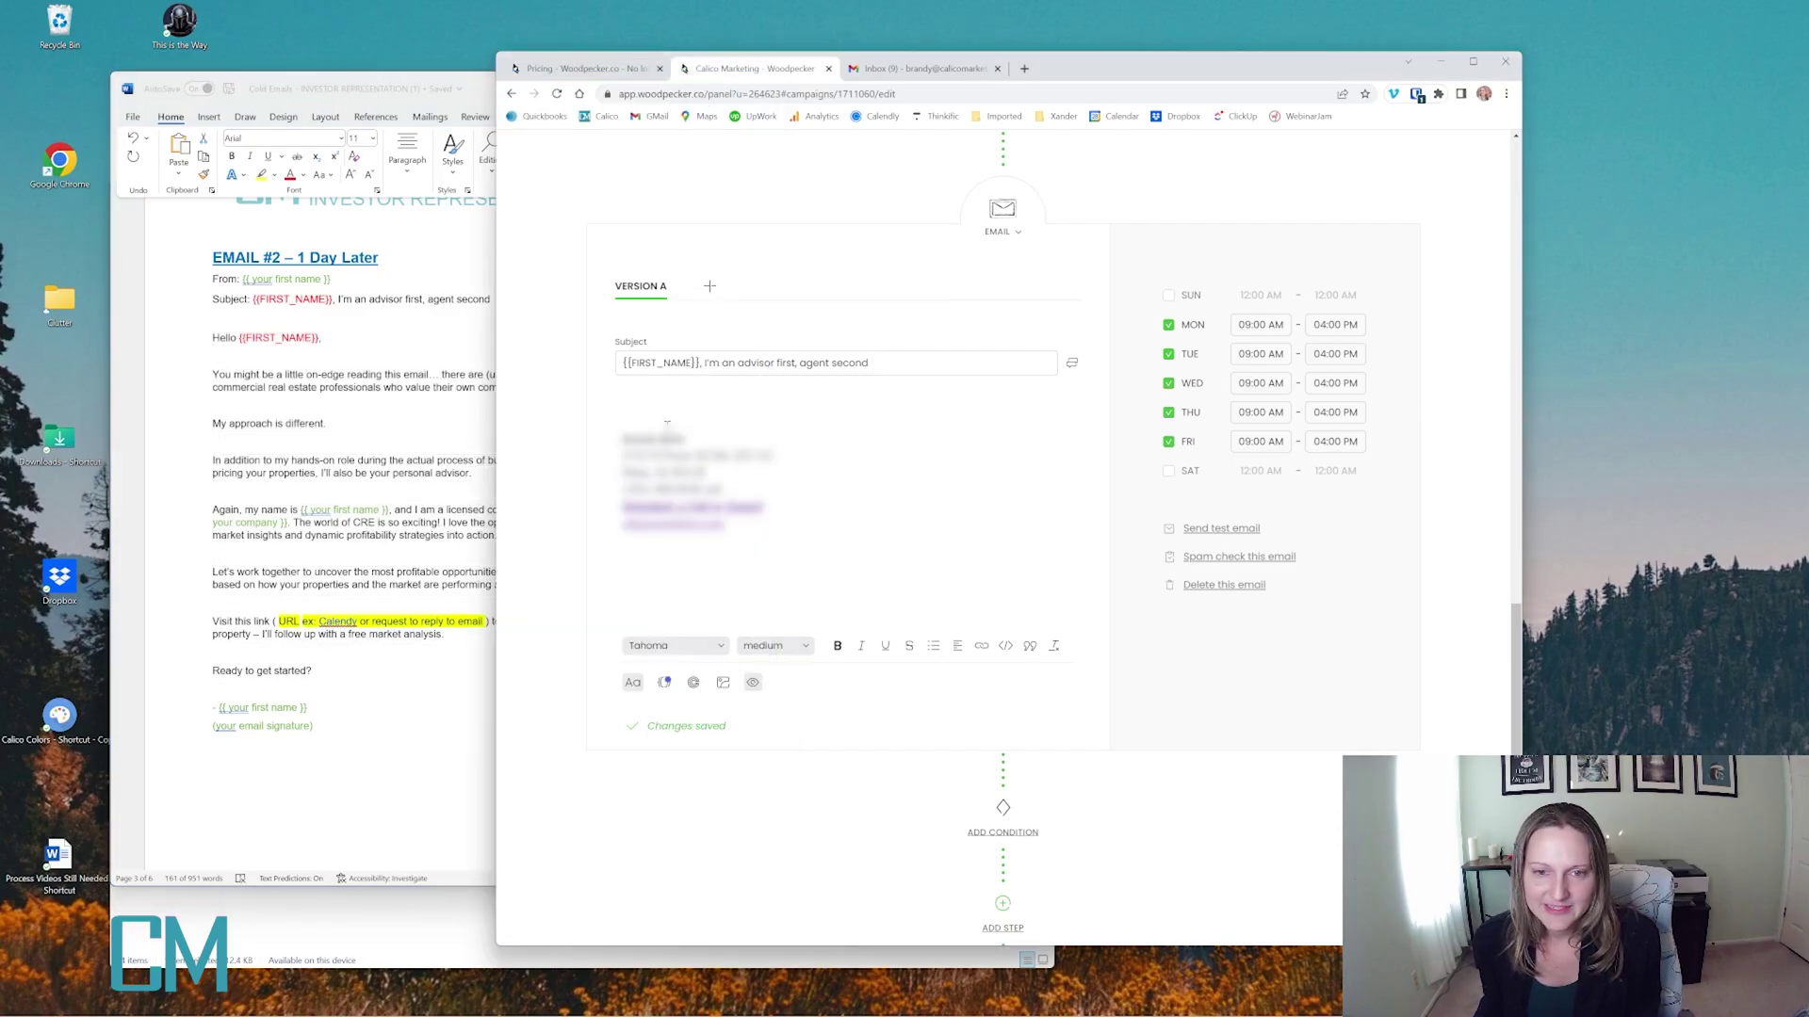
key(ctrl+v)
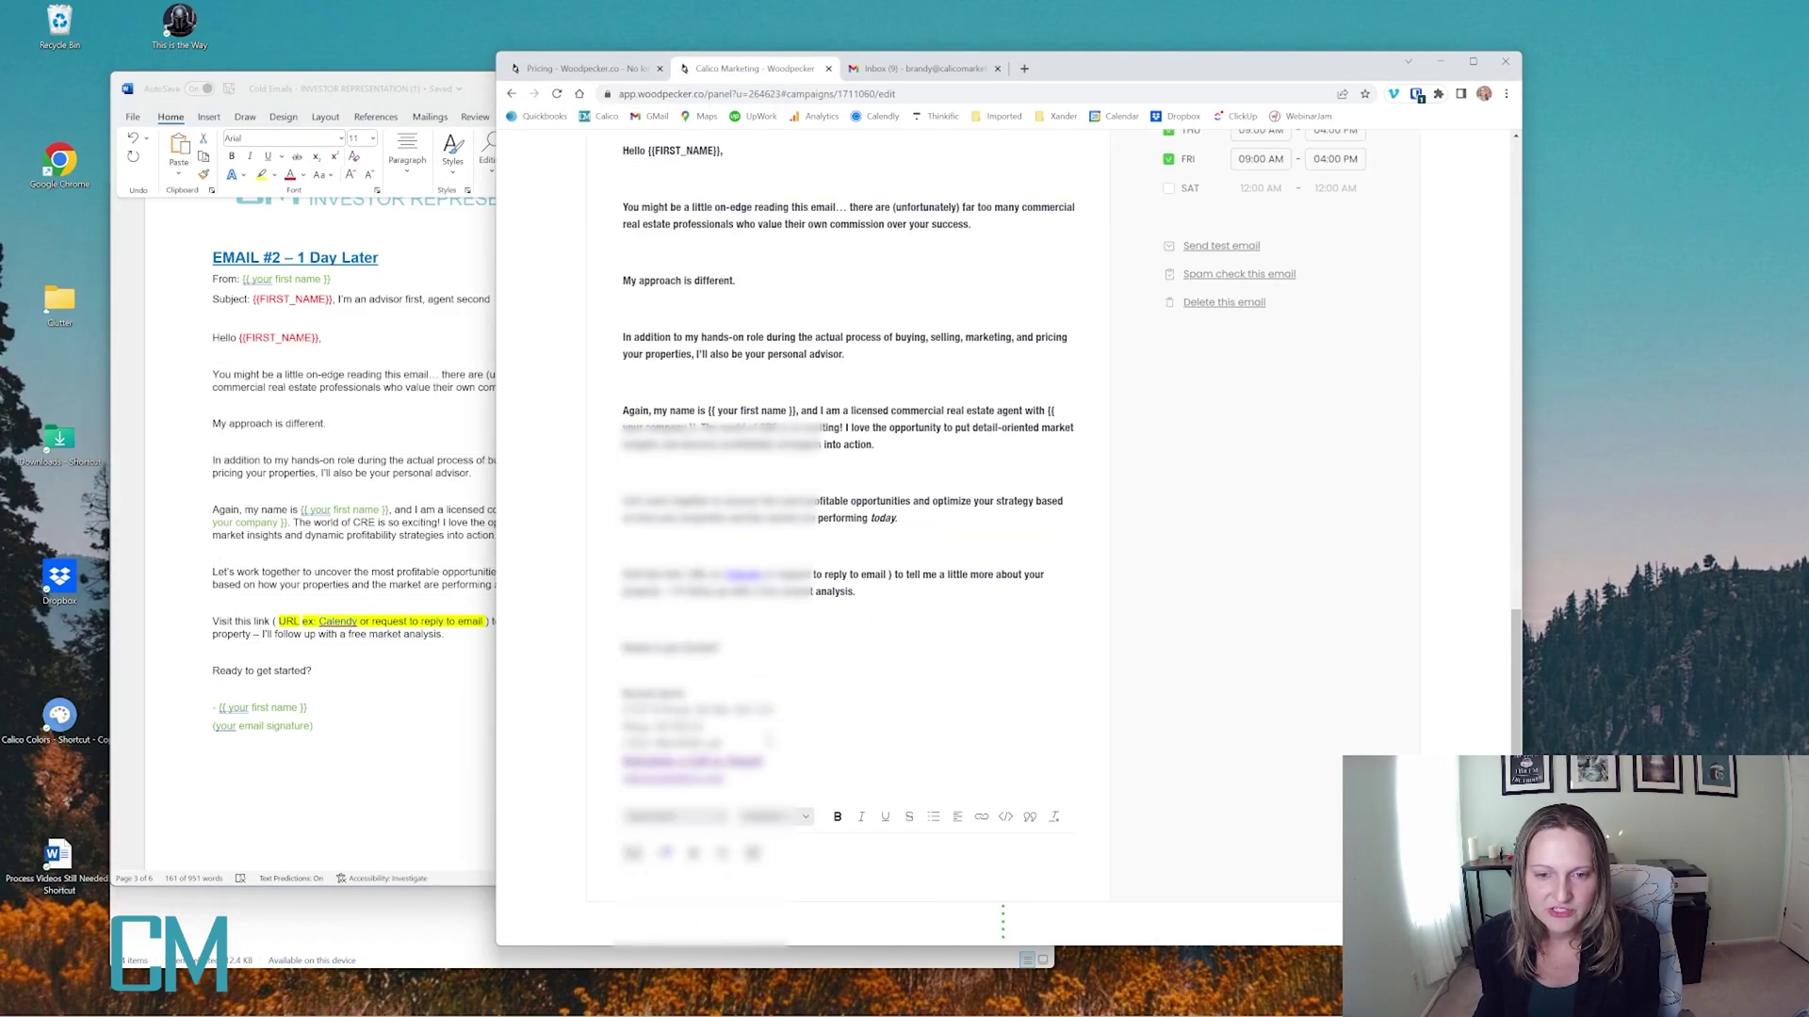
Set the follow-up email's pasted body text to the Tahoma font
key(ctrl+shift+Home)
scroll(1154, 779, down, 4)
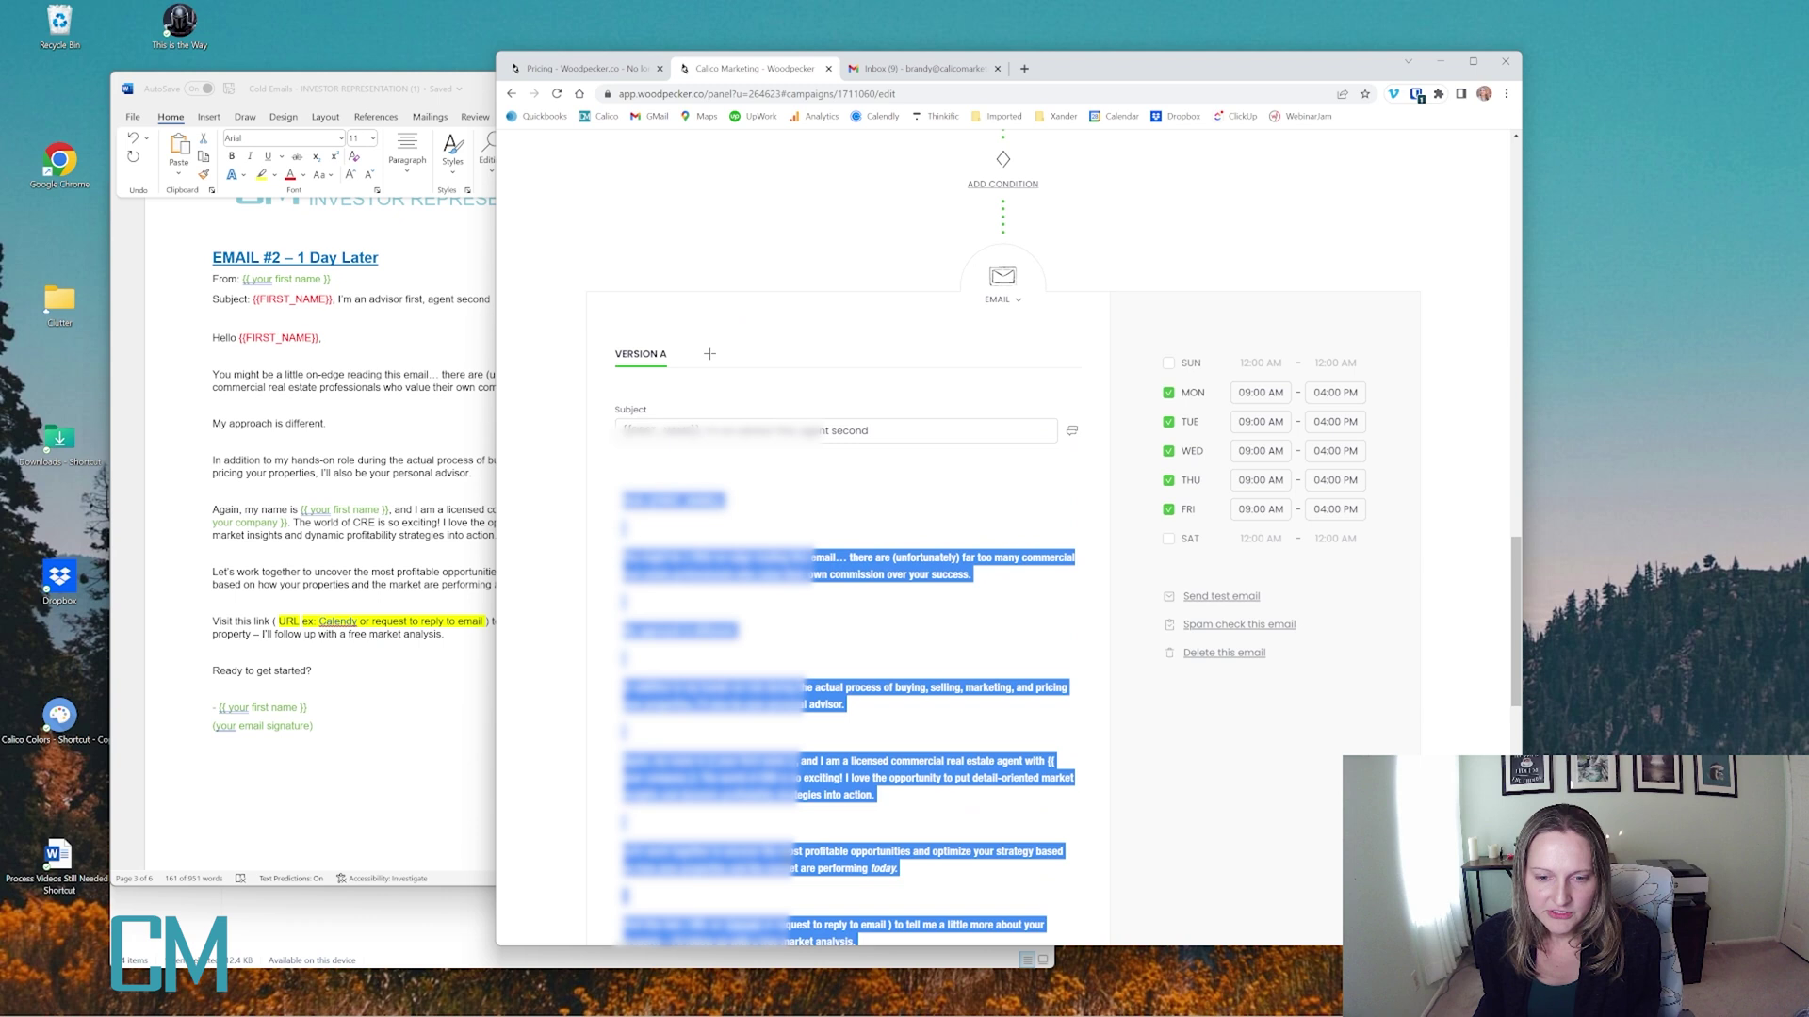
scroll(1154, 779, down, 3)
click(676, 612)
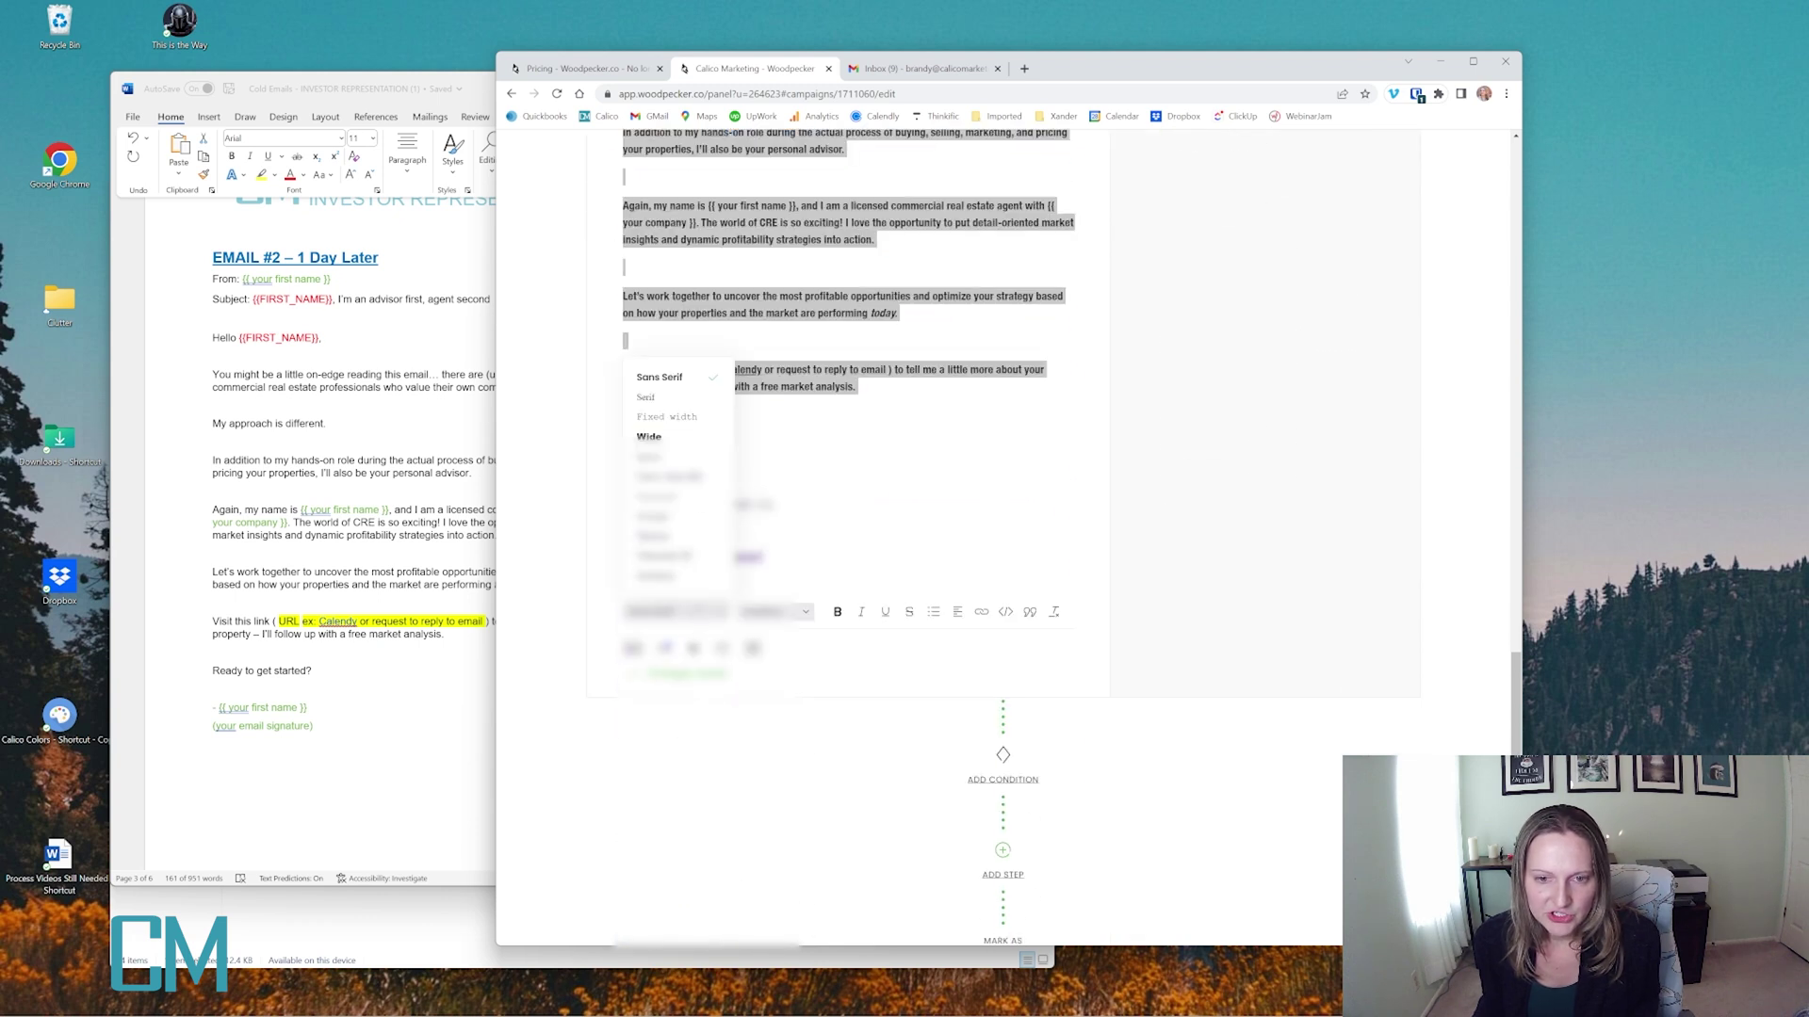
click(695, 538)
scroll(850, 572, up, 6)
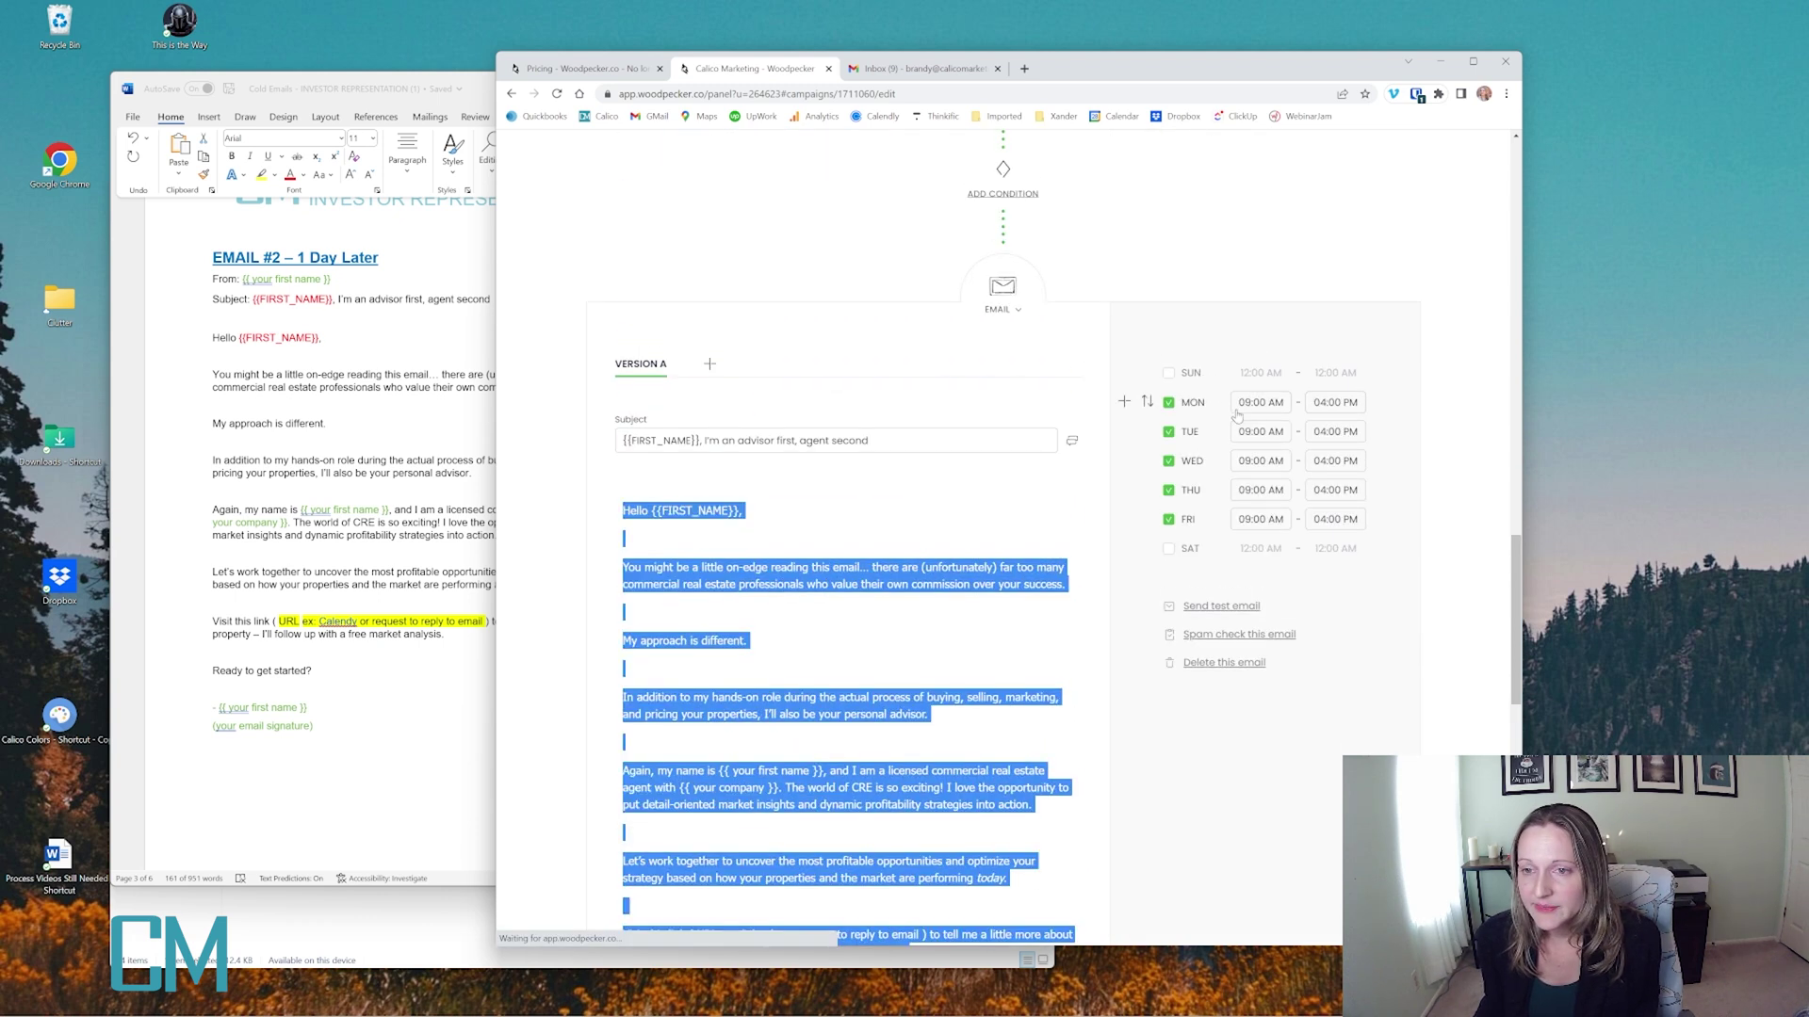
click(902, 481)
Add a third email step below the second email in the campaign path
scroll(937, 509, down, 10)
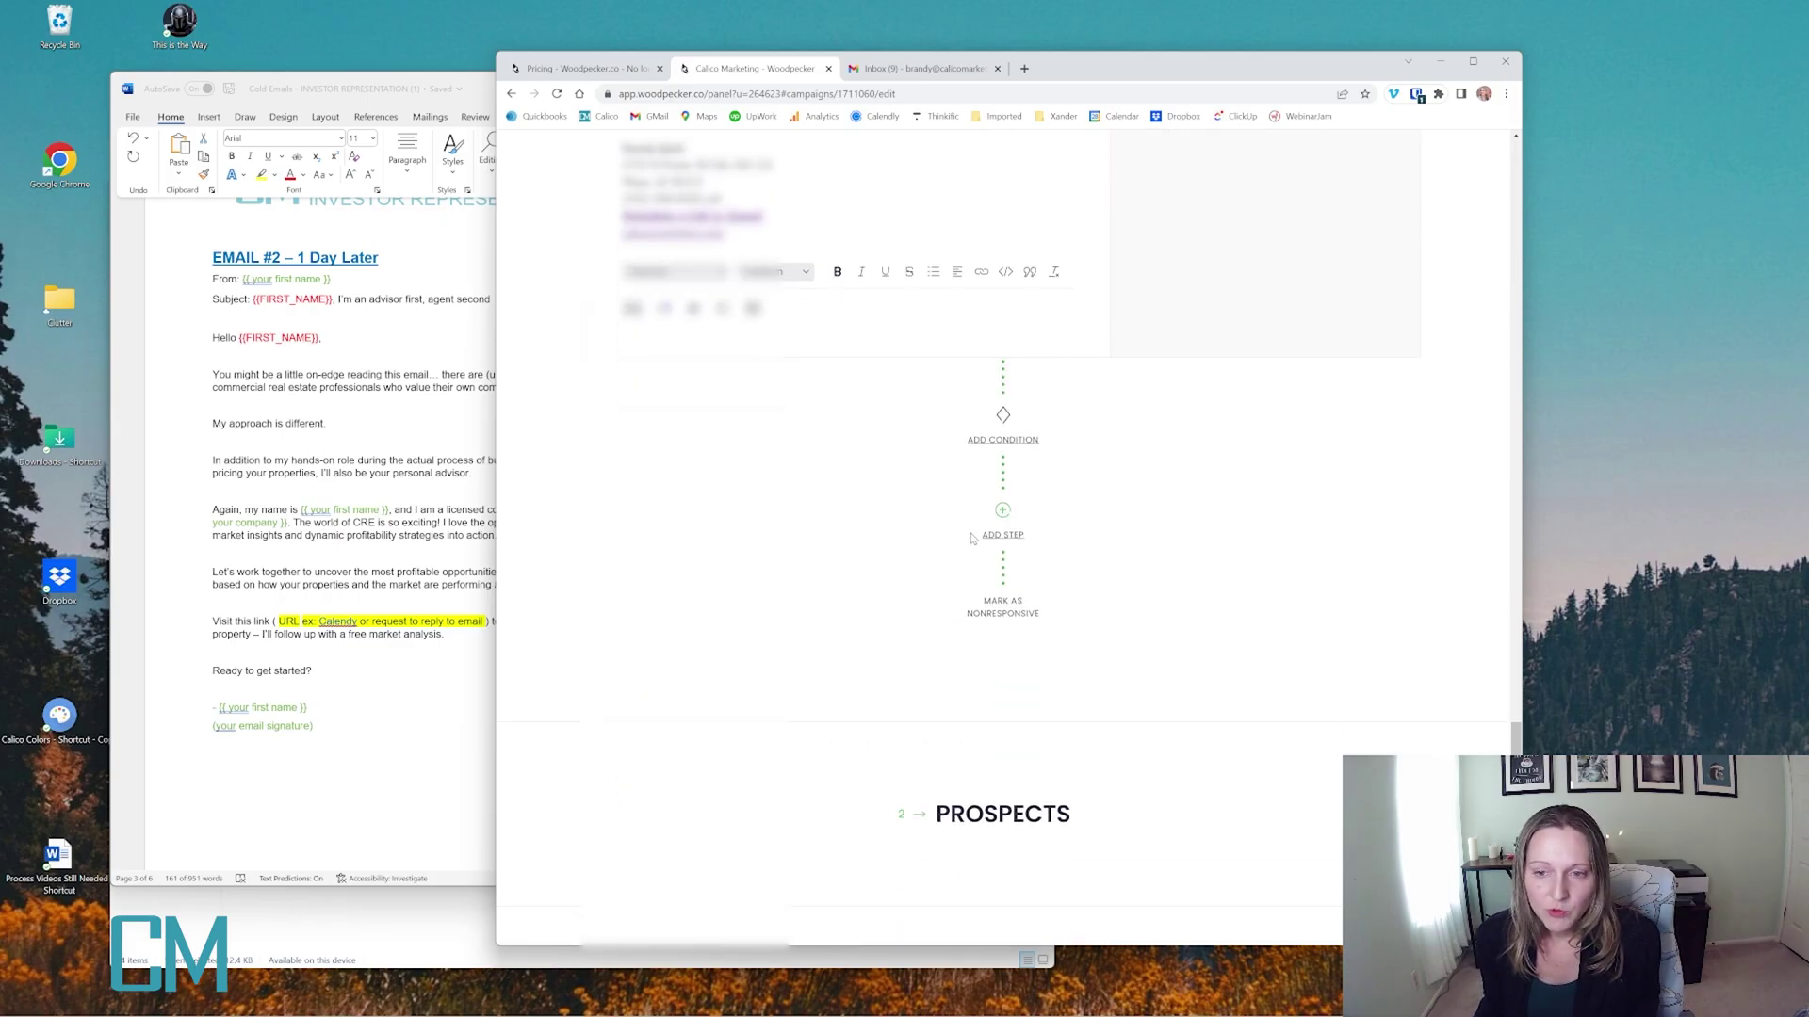
click(1003, 524)
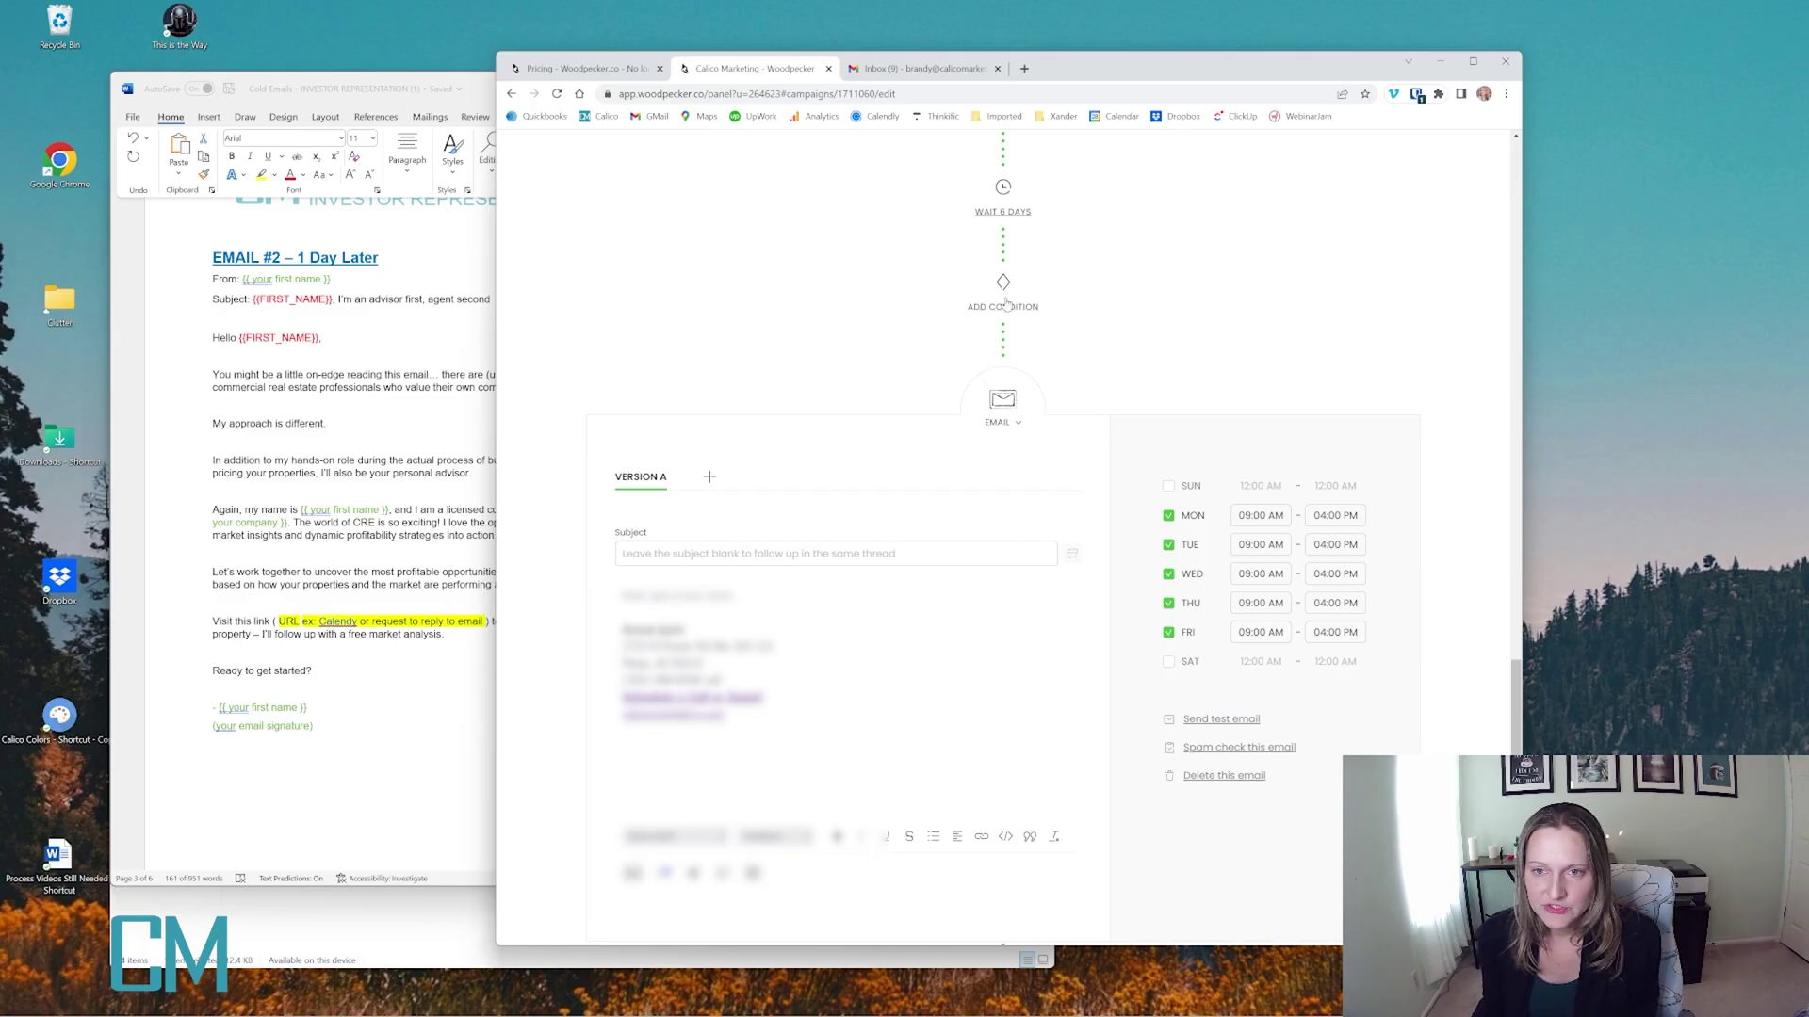
Set the wait before the third email to 3 days after the previous email
scroll(1006, 283, up, 1)
click(999, 290)
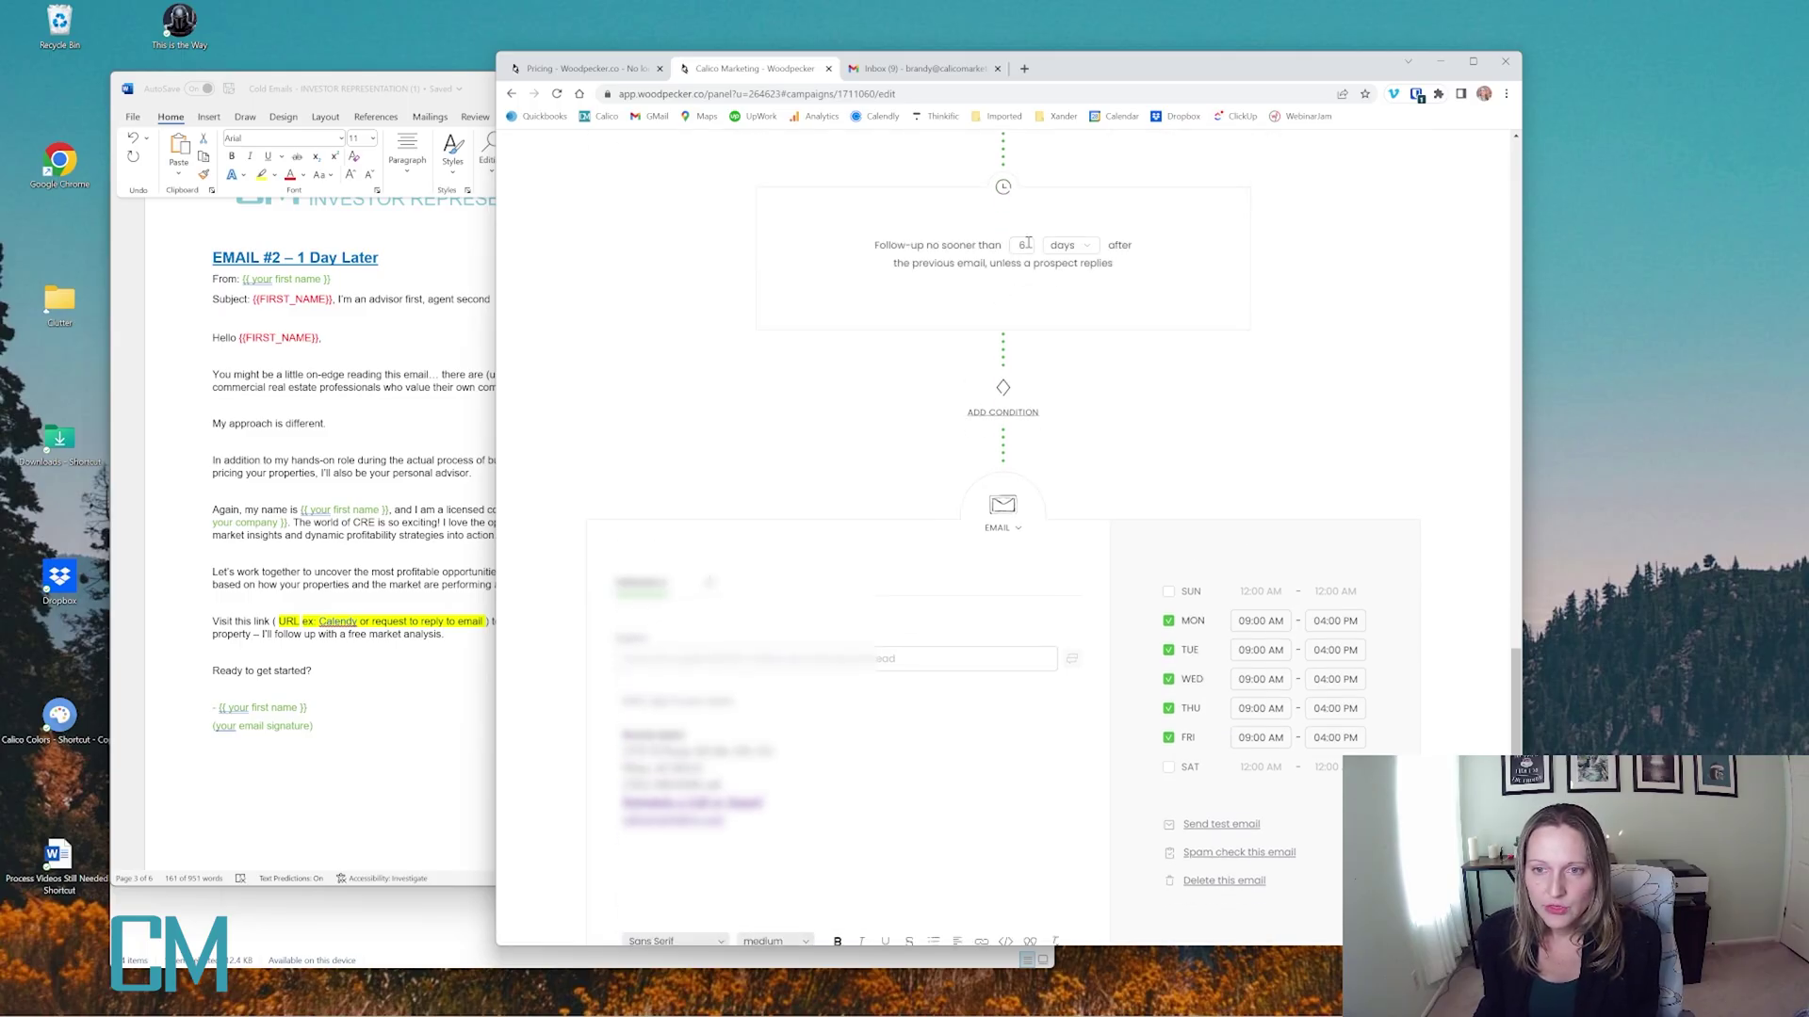
drag(1028, 243, 990, 253)
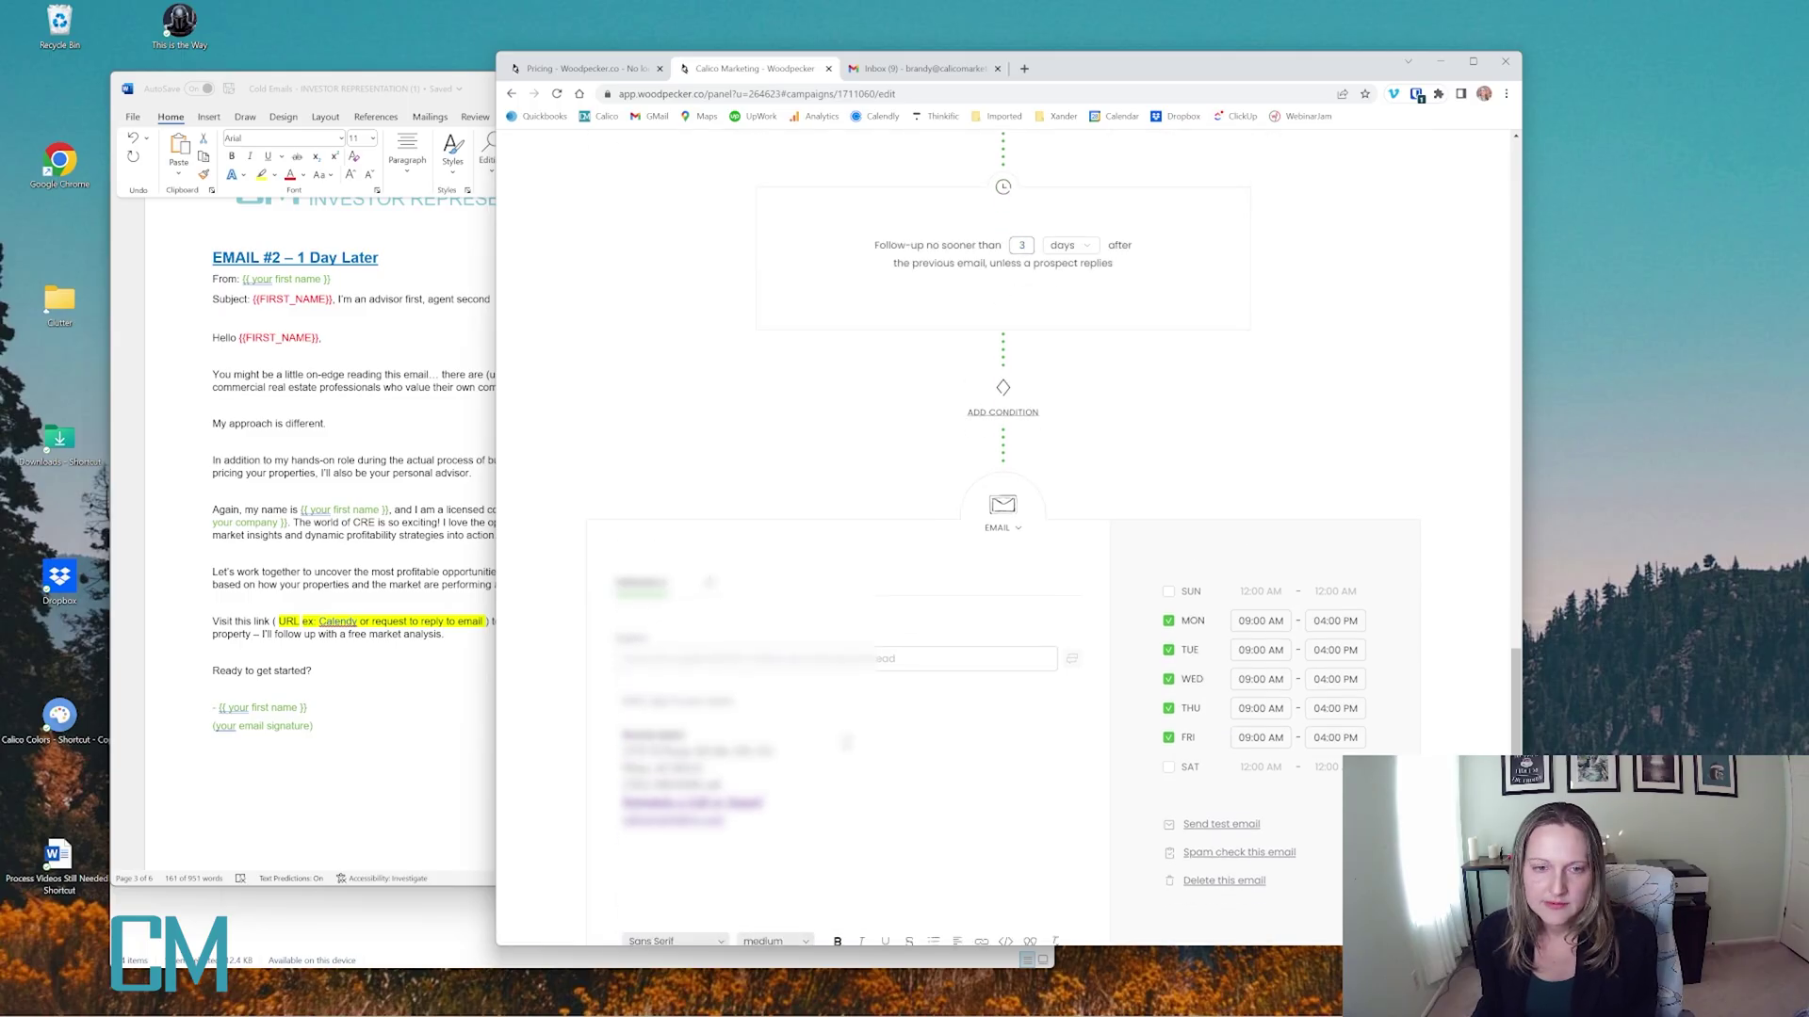
Copy Email #3's subject from the Word template, "Deal with the problem & invest the results, {{FIRST_NAME}}", into the third email's subject
click(380, 471)
scroll(380, 471, down, 8)
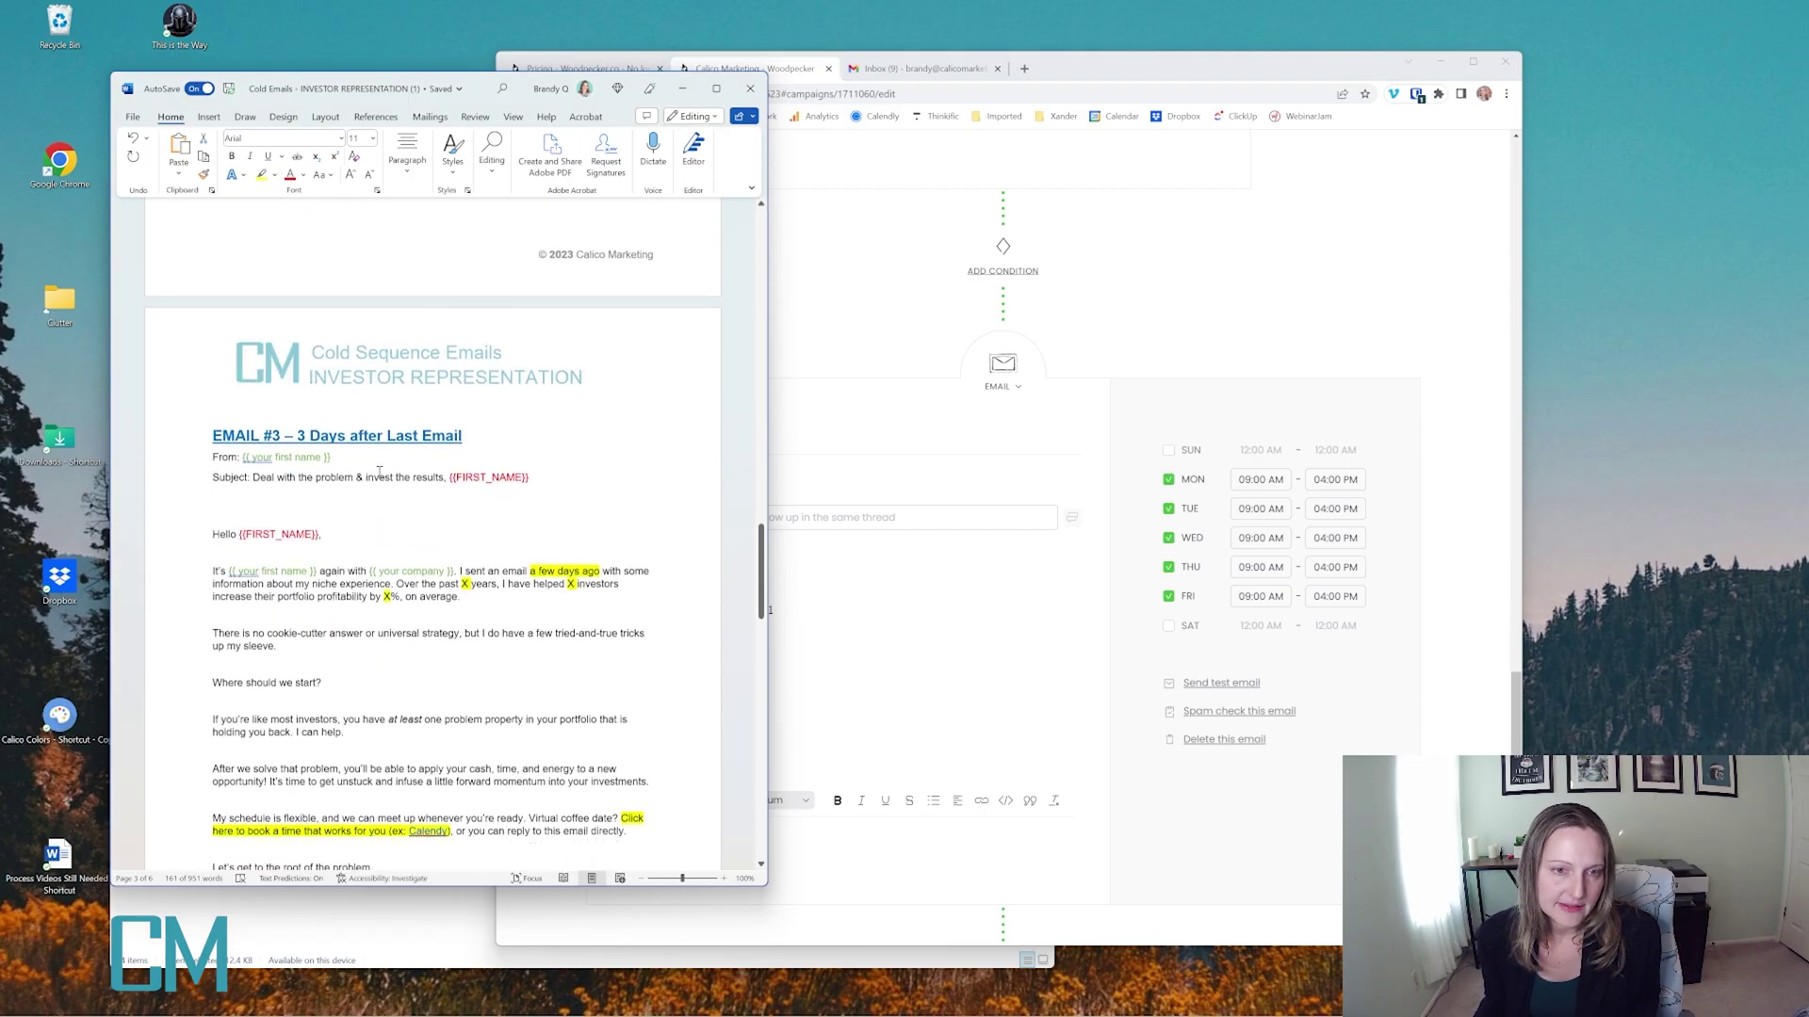
drag(529, 445, 252, 444)
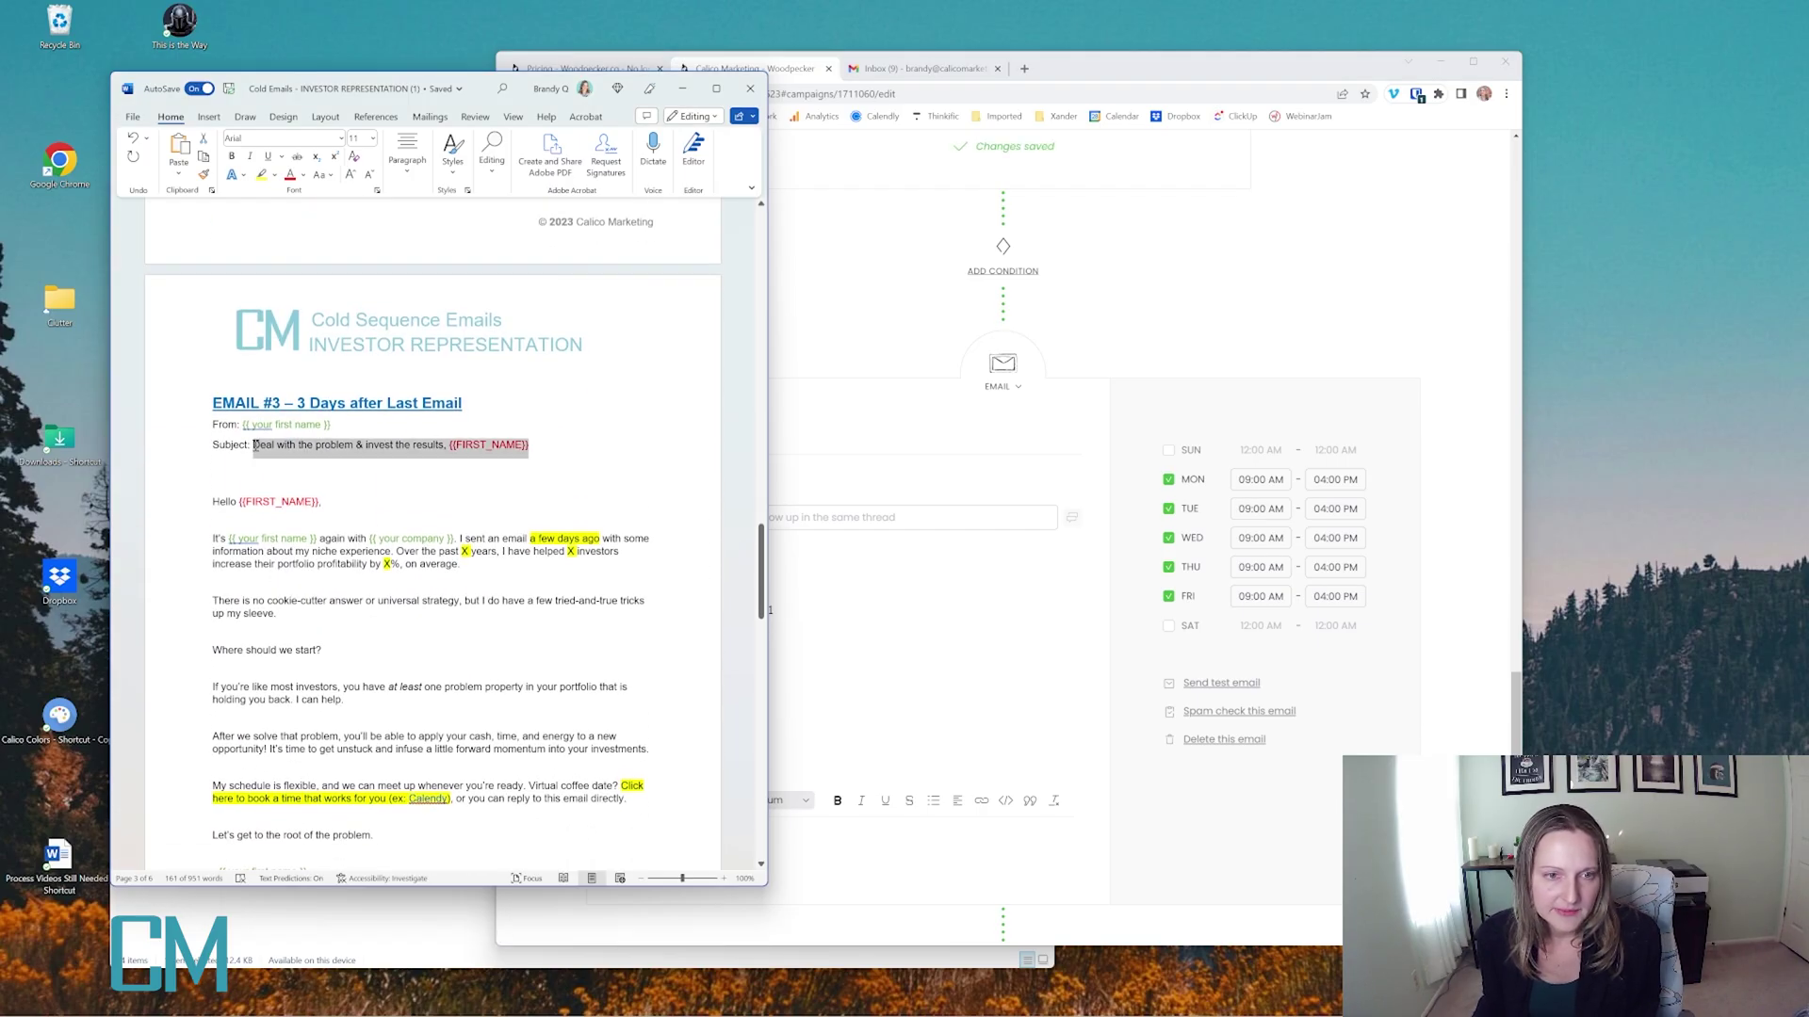
key(ctrl+c)
click(883, 518)
key(ctrl+v)
Copy the Email #3 body from "Hello {{FIRST_NAME}}," through "Let's get to the root of the problem." into the third email above the signature
key(alt+Tab)
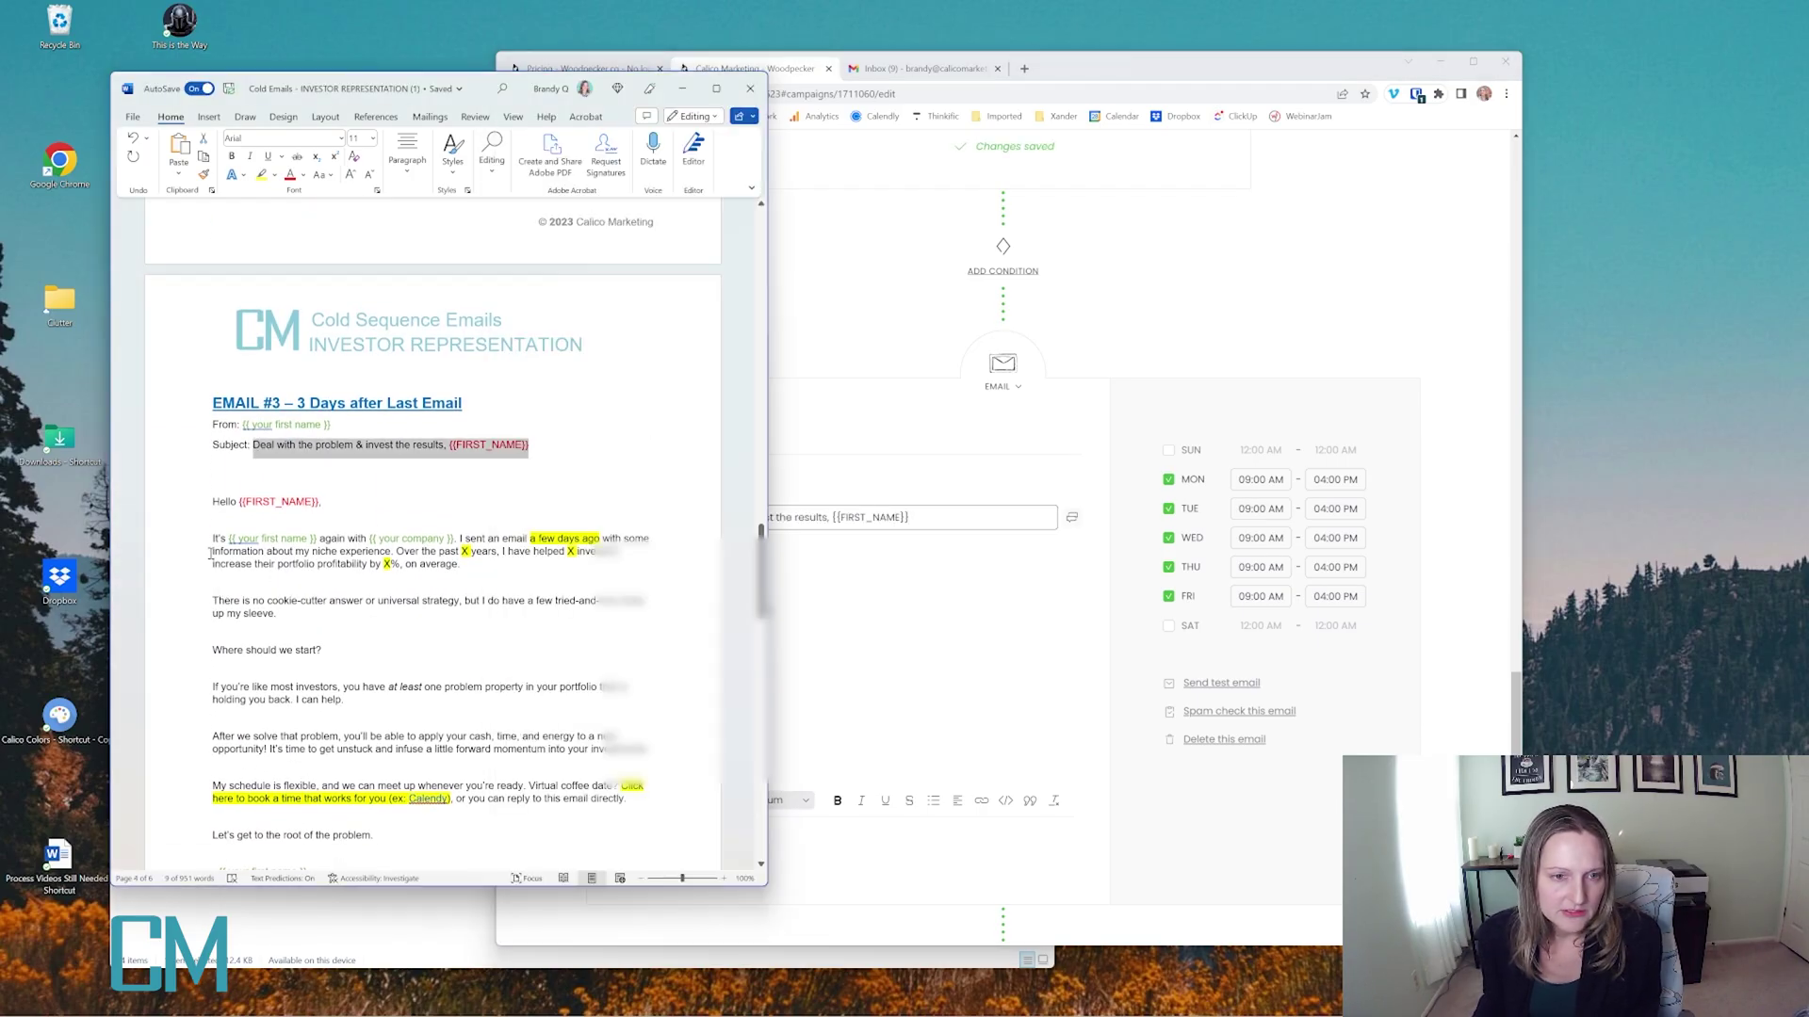
drag(216, 495, 325, 650)
click(216, 492)
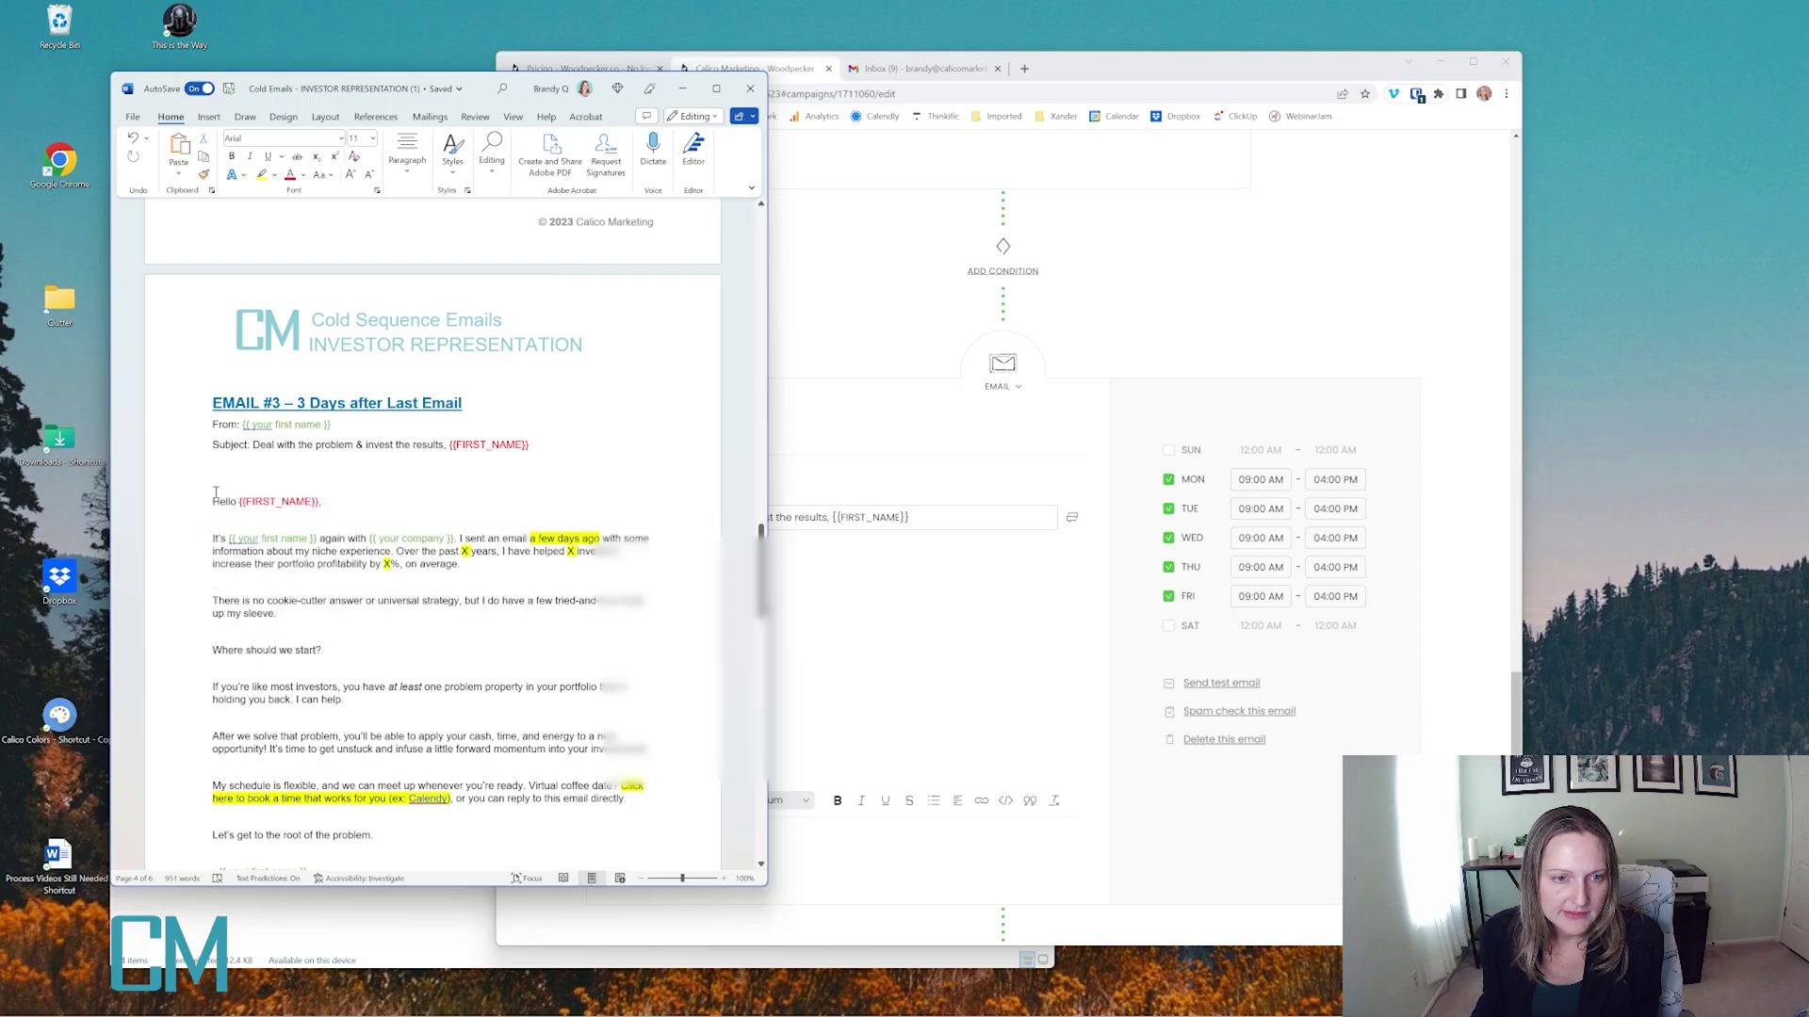
drag(216, 492, 396, 634)
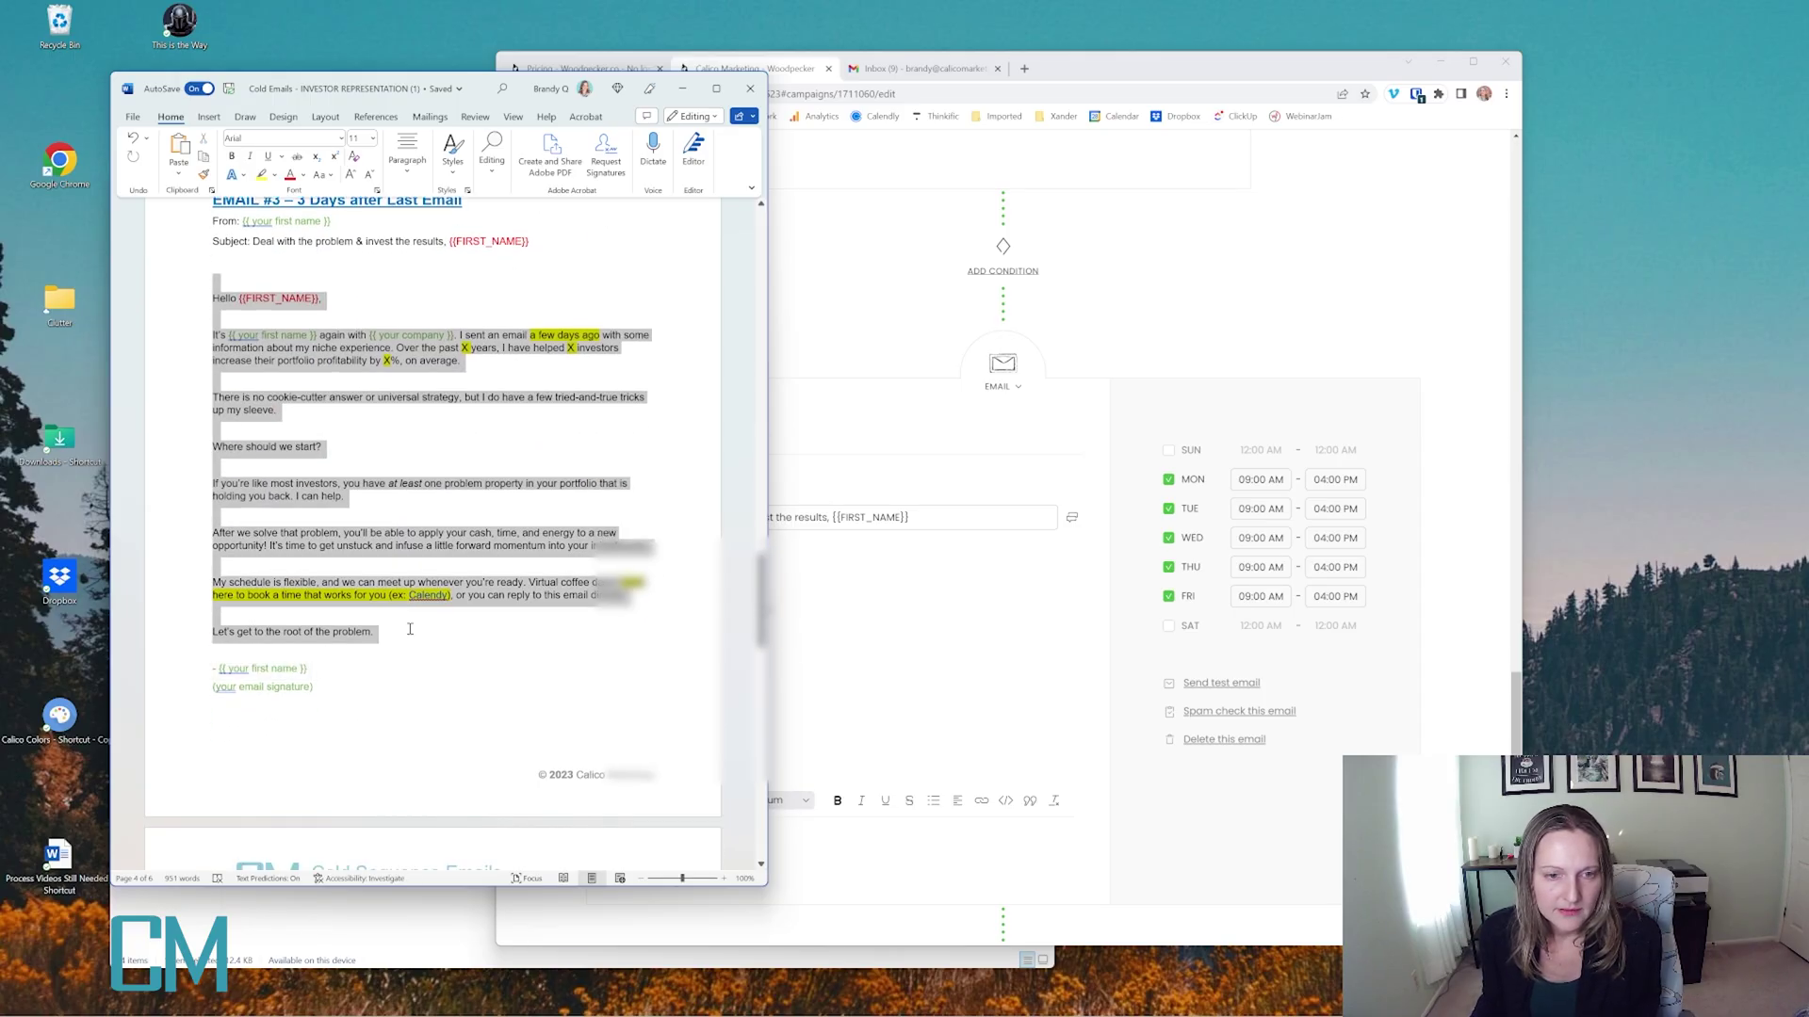
click(941, 670)
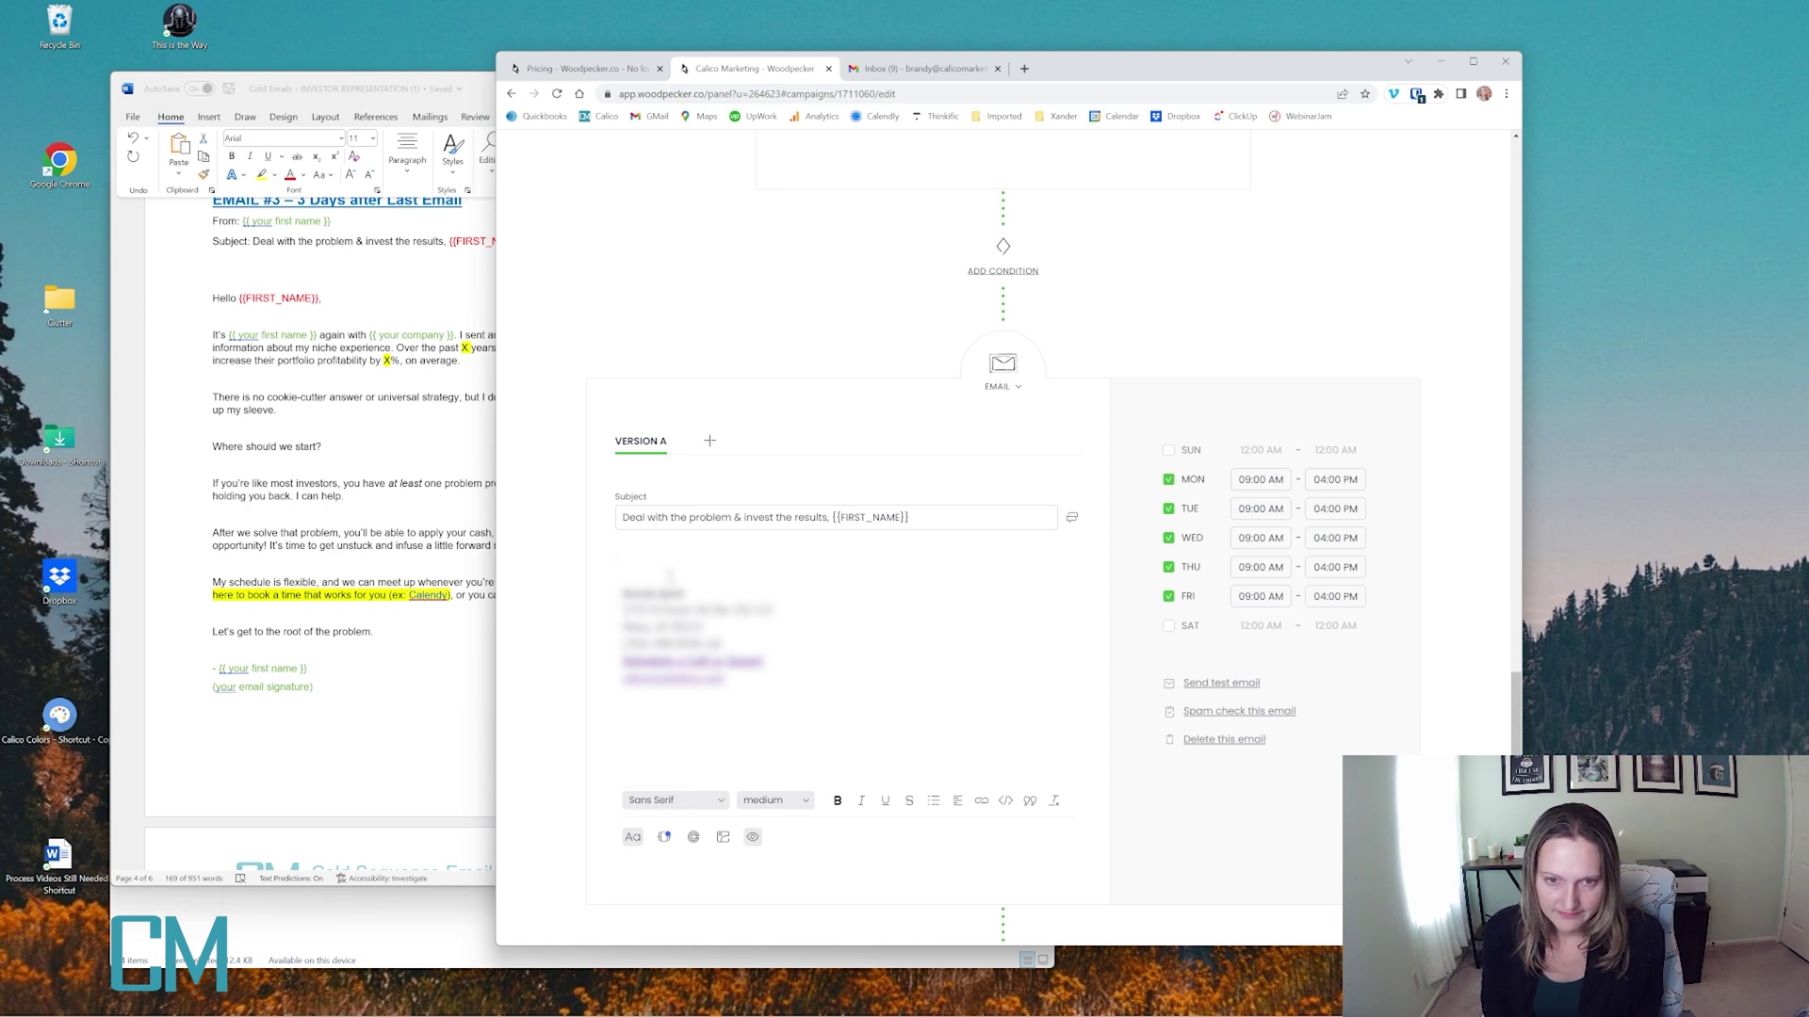
key(ctrl+v)
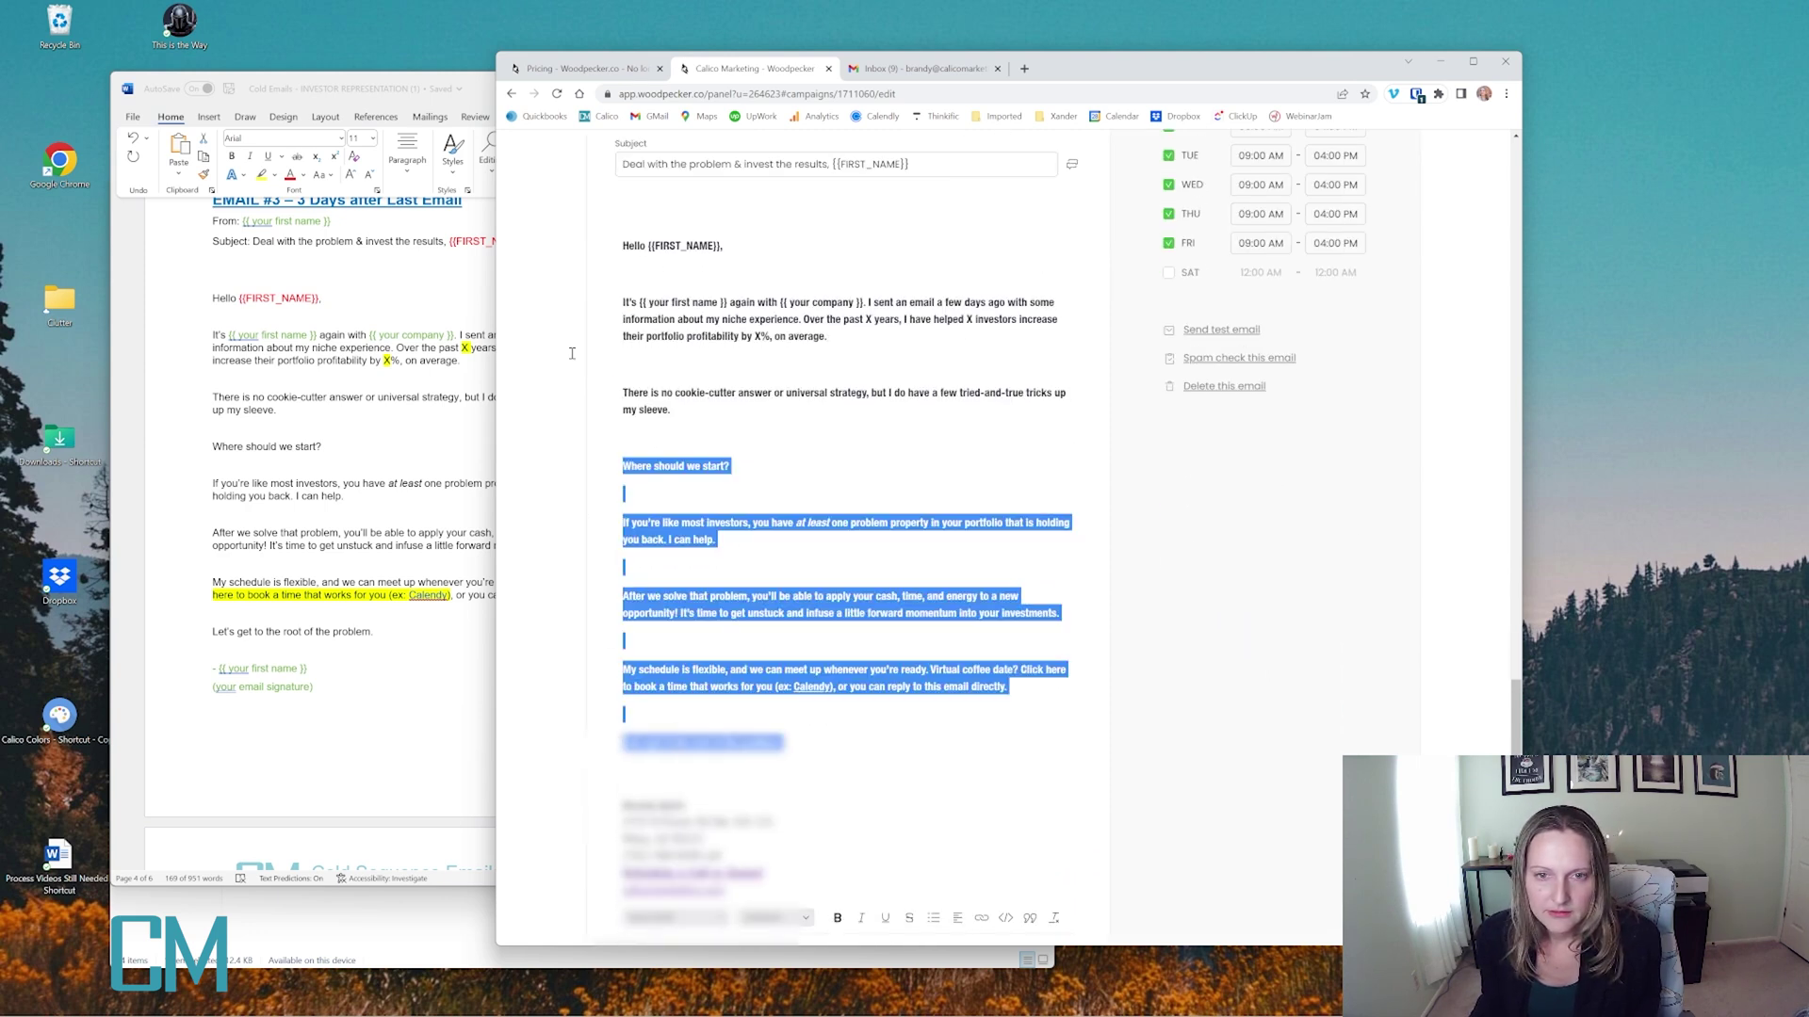
Set the third email's body text to the Tahoma font
key(ctrl+a)
click(674, 917)
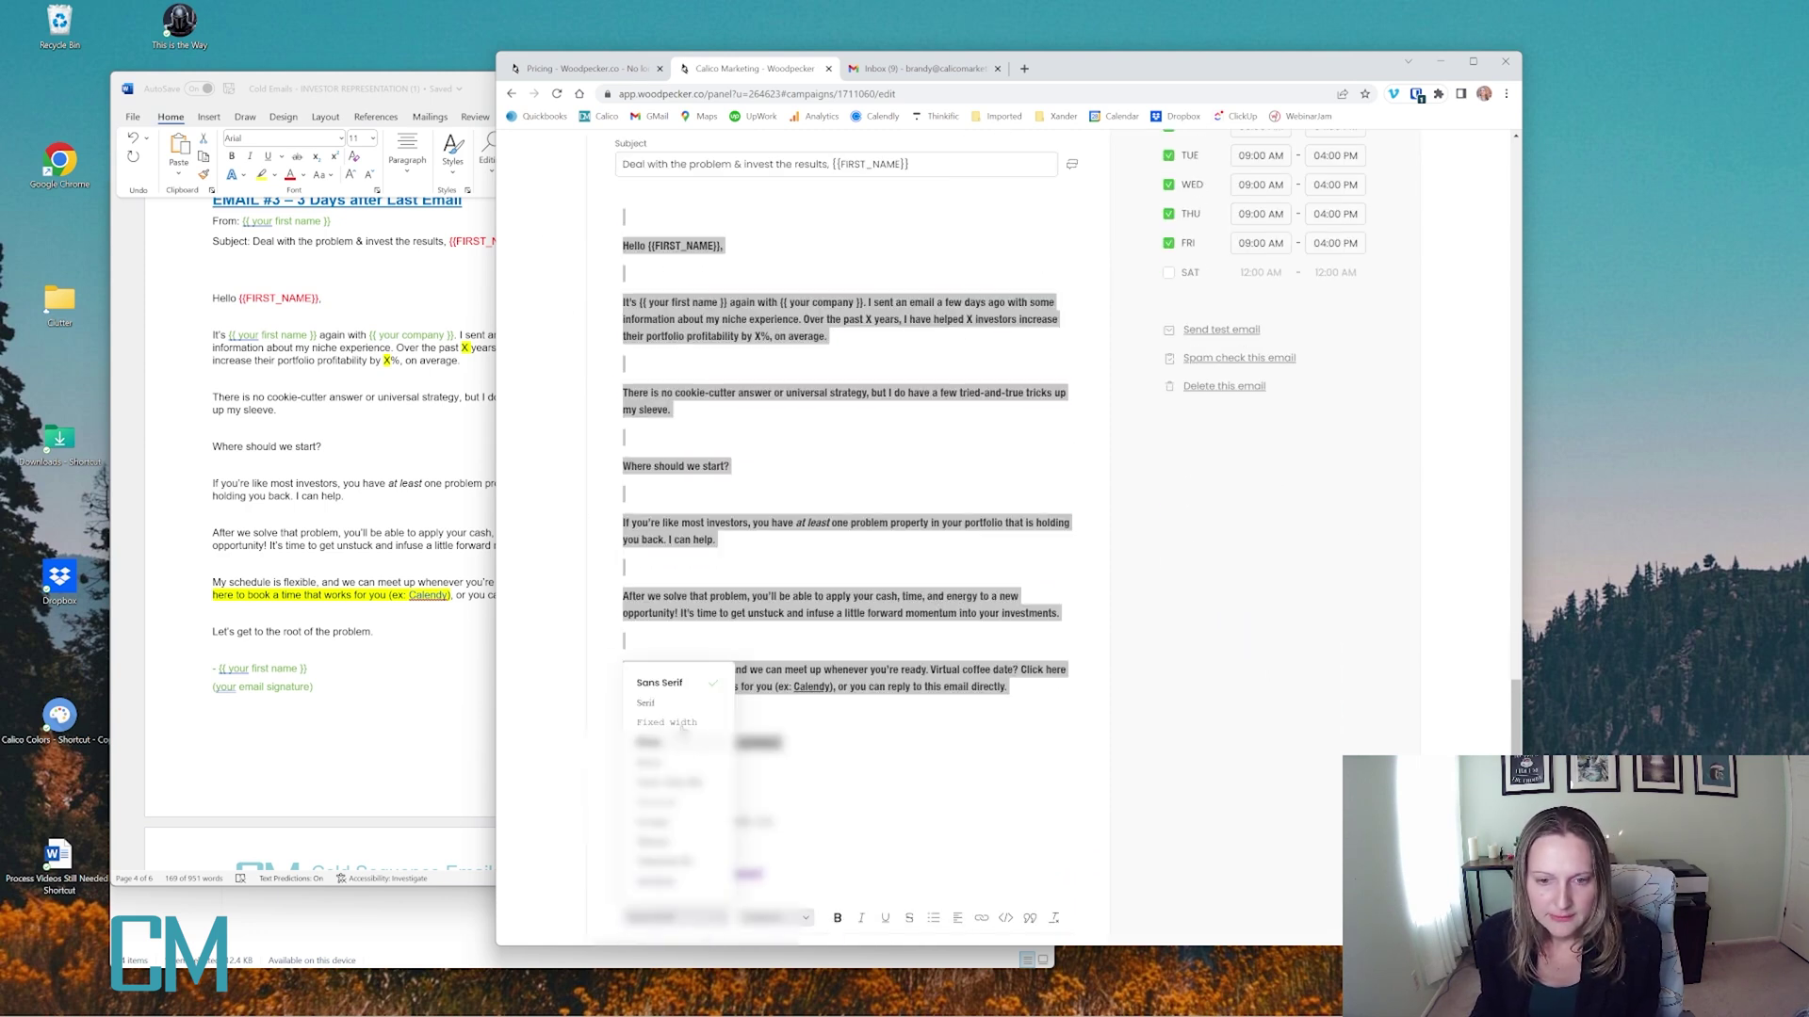
click(686, 844)
Open the campaign's Prospects section and choose to add prospects from a file
scroll(948, 807, down, 3)
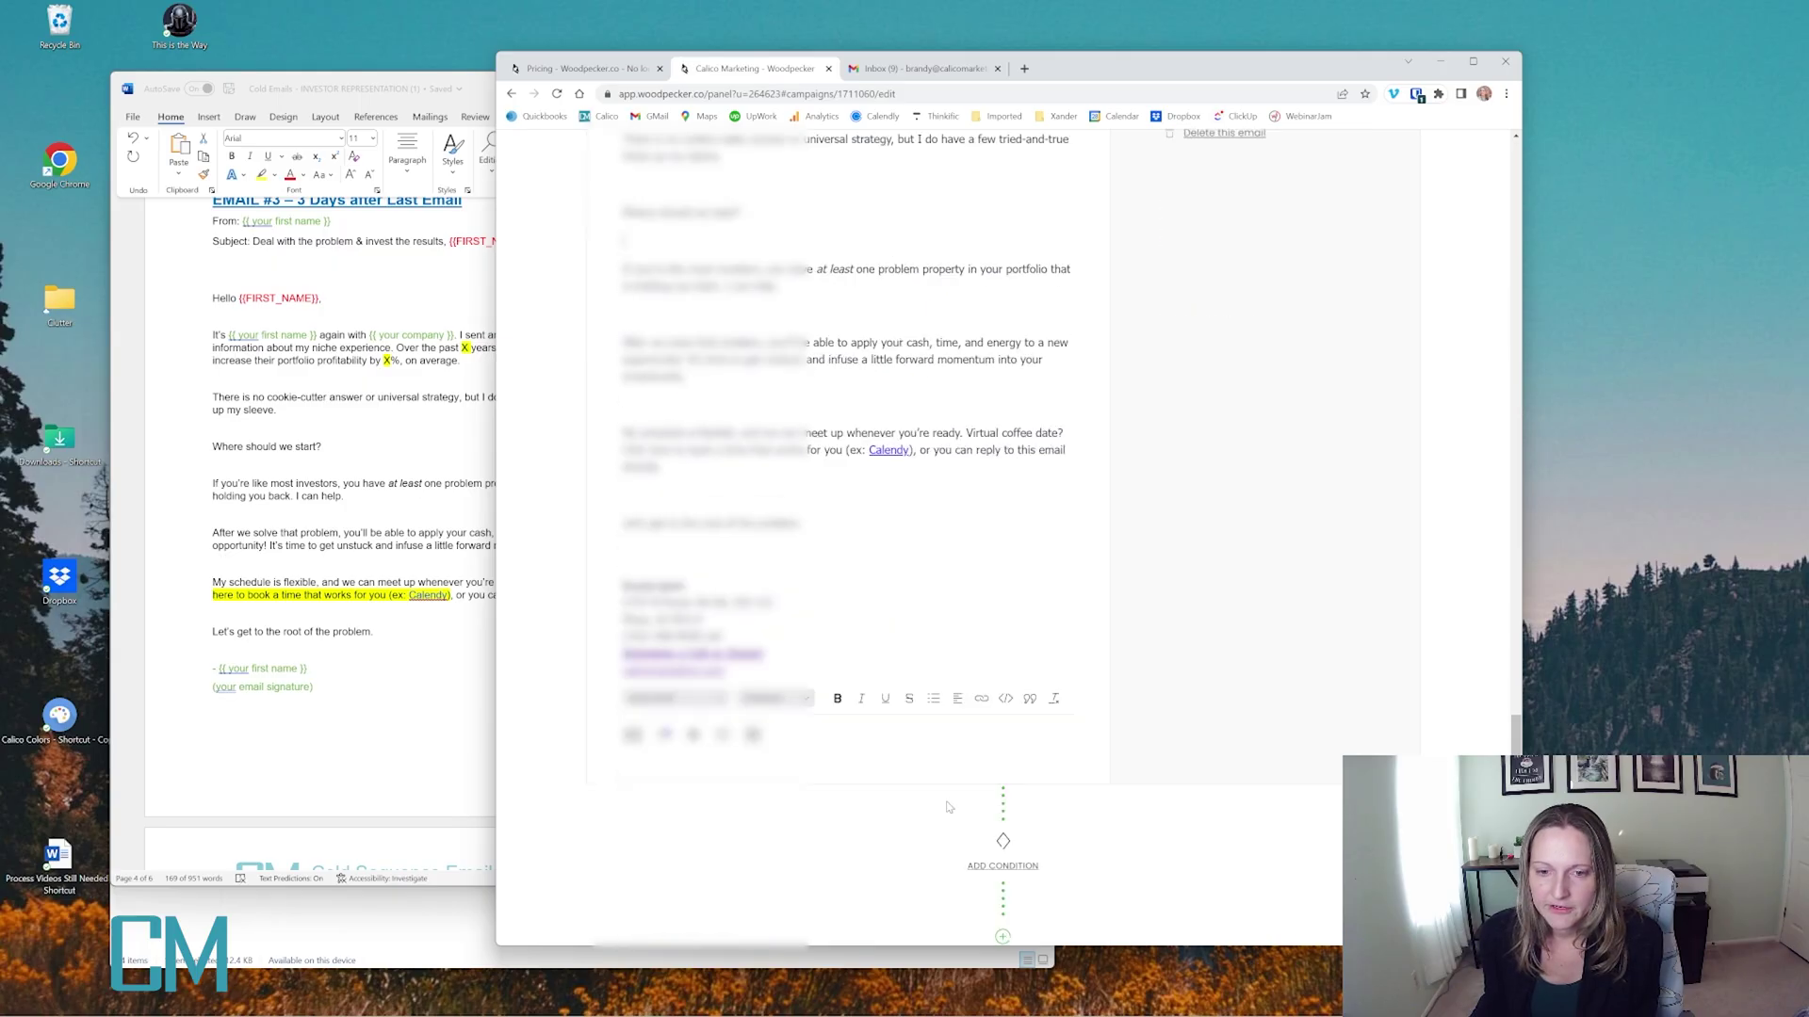
scroll(967, 675, down, 5)
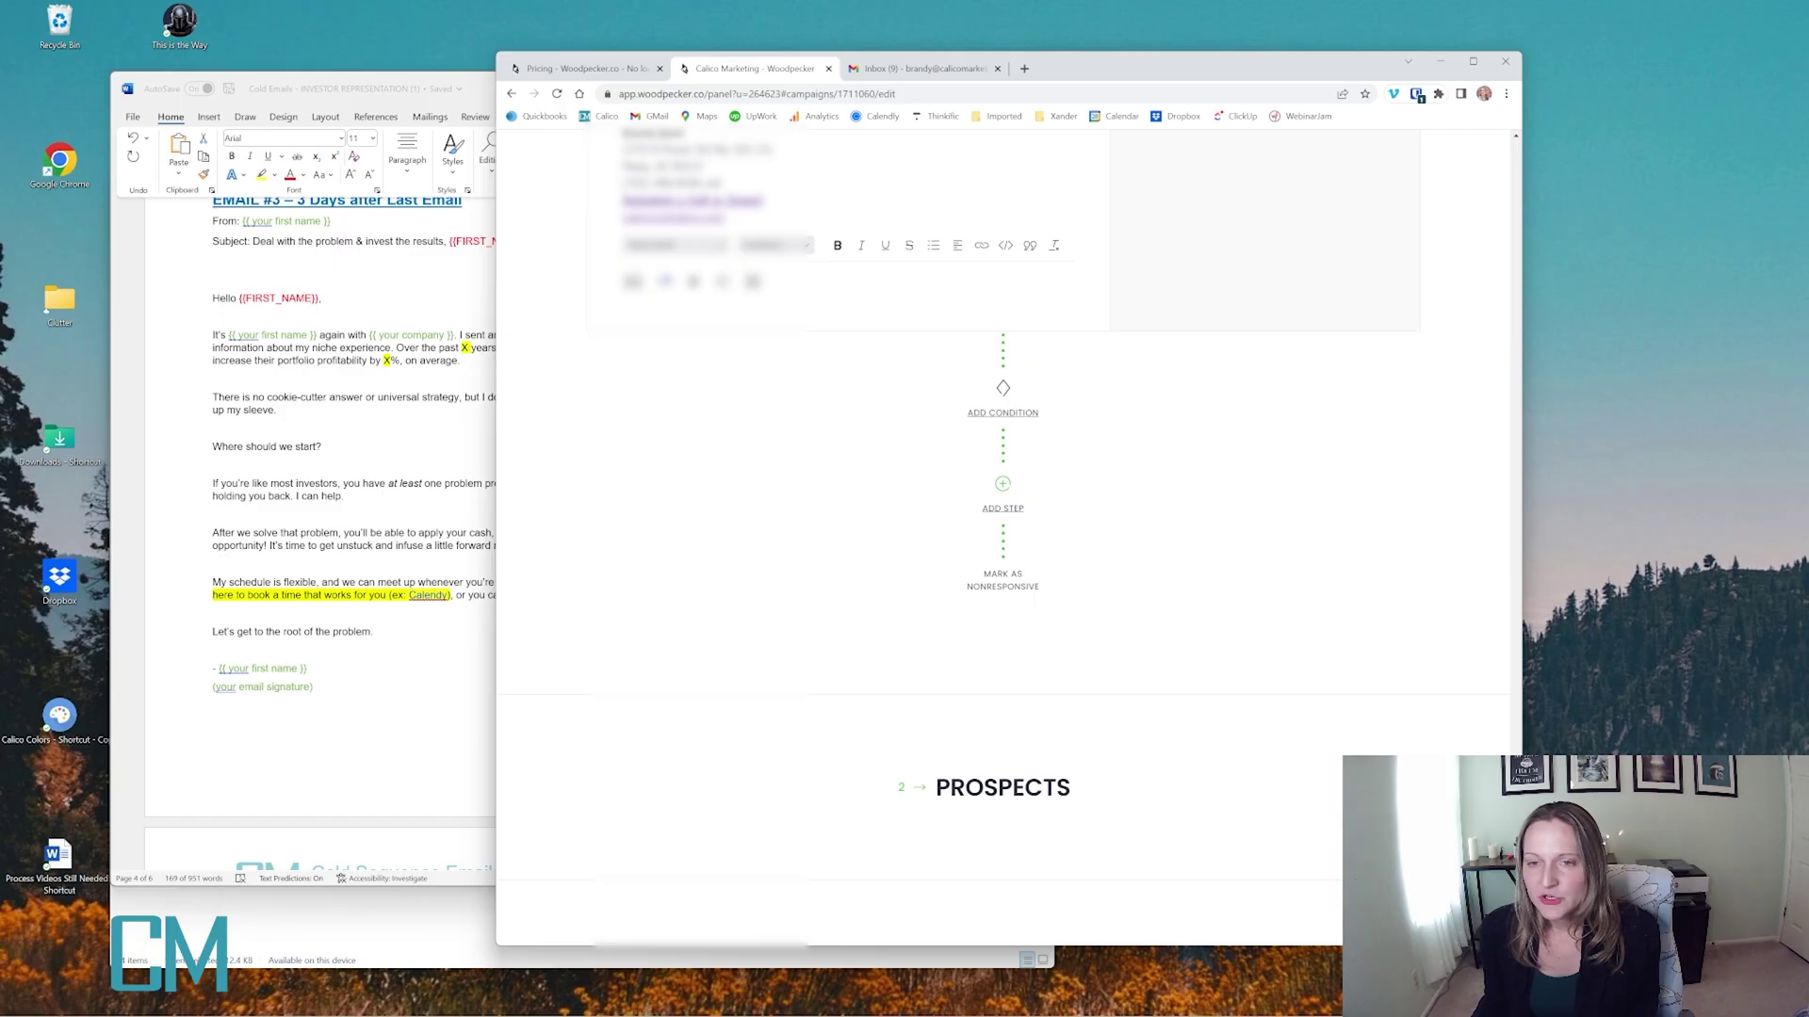
scroll(1476, 664, up, 15)
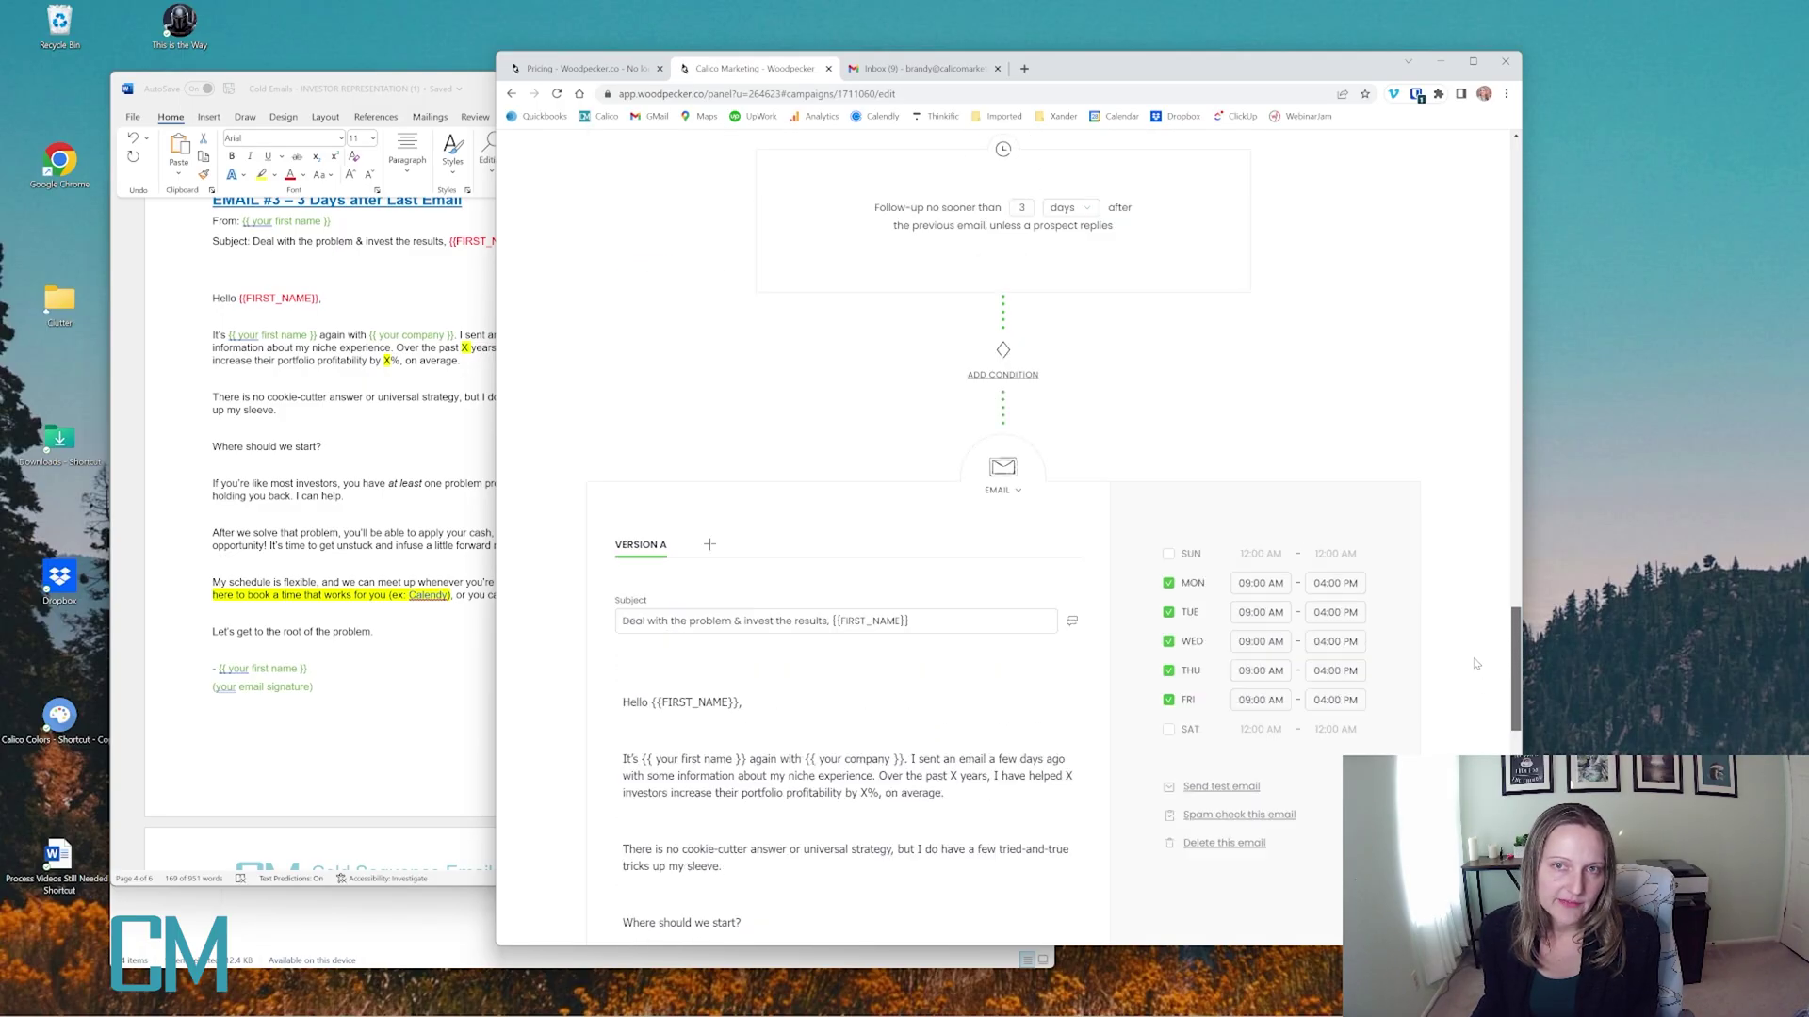
scroll(1477, 665, down, 12)
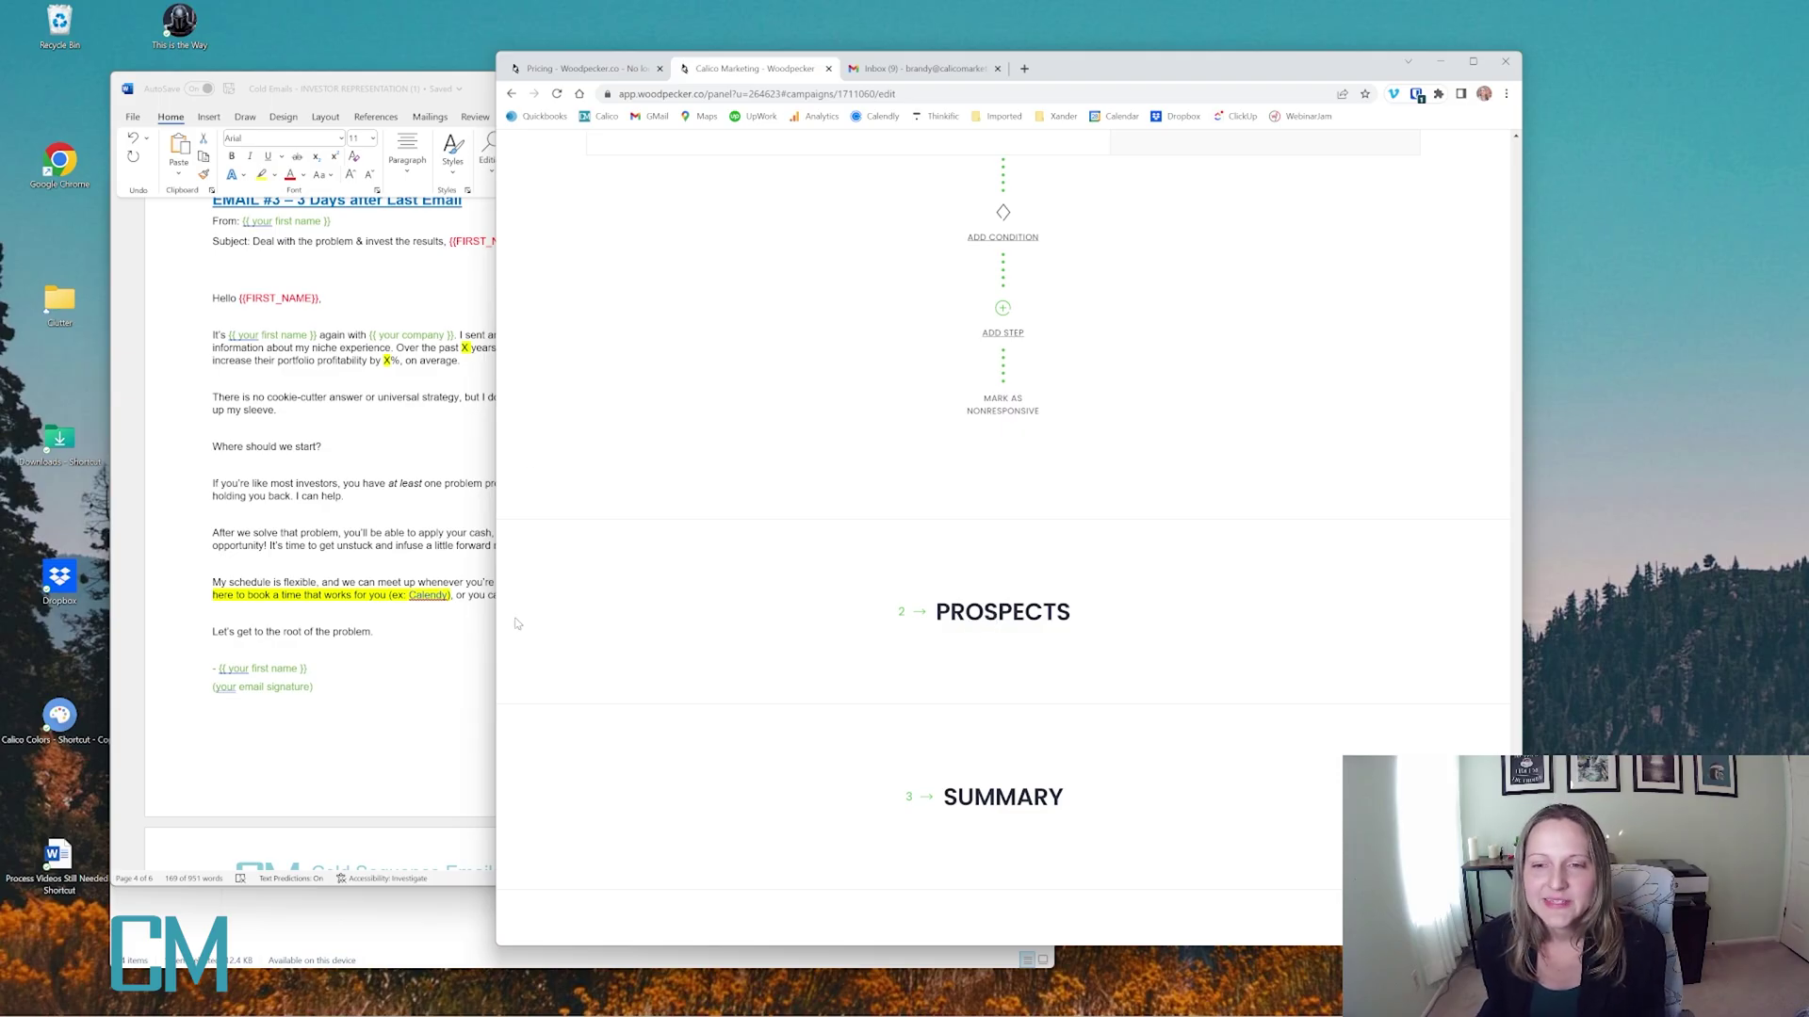
scroll(1001, 613, up, 4)
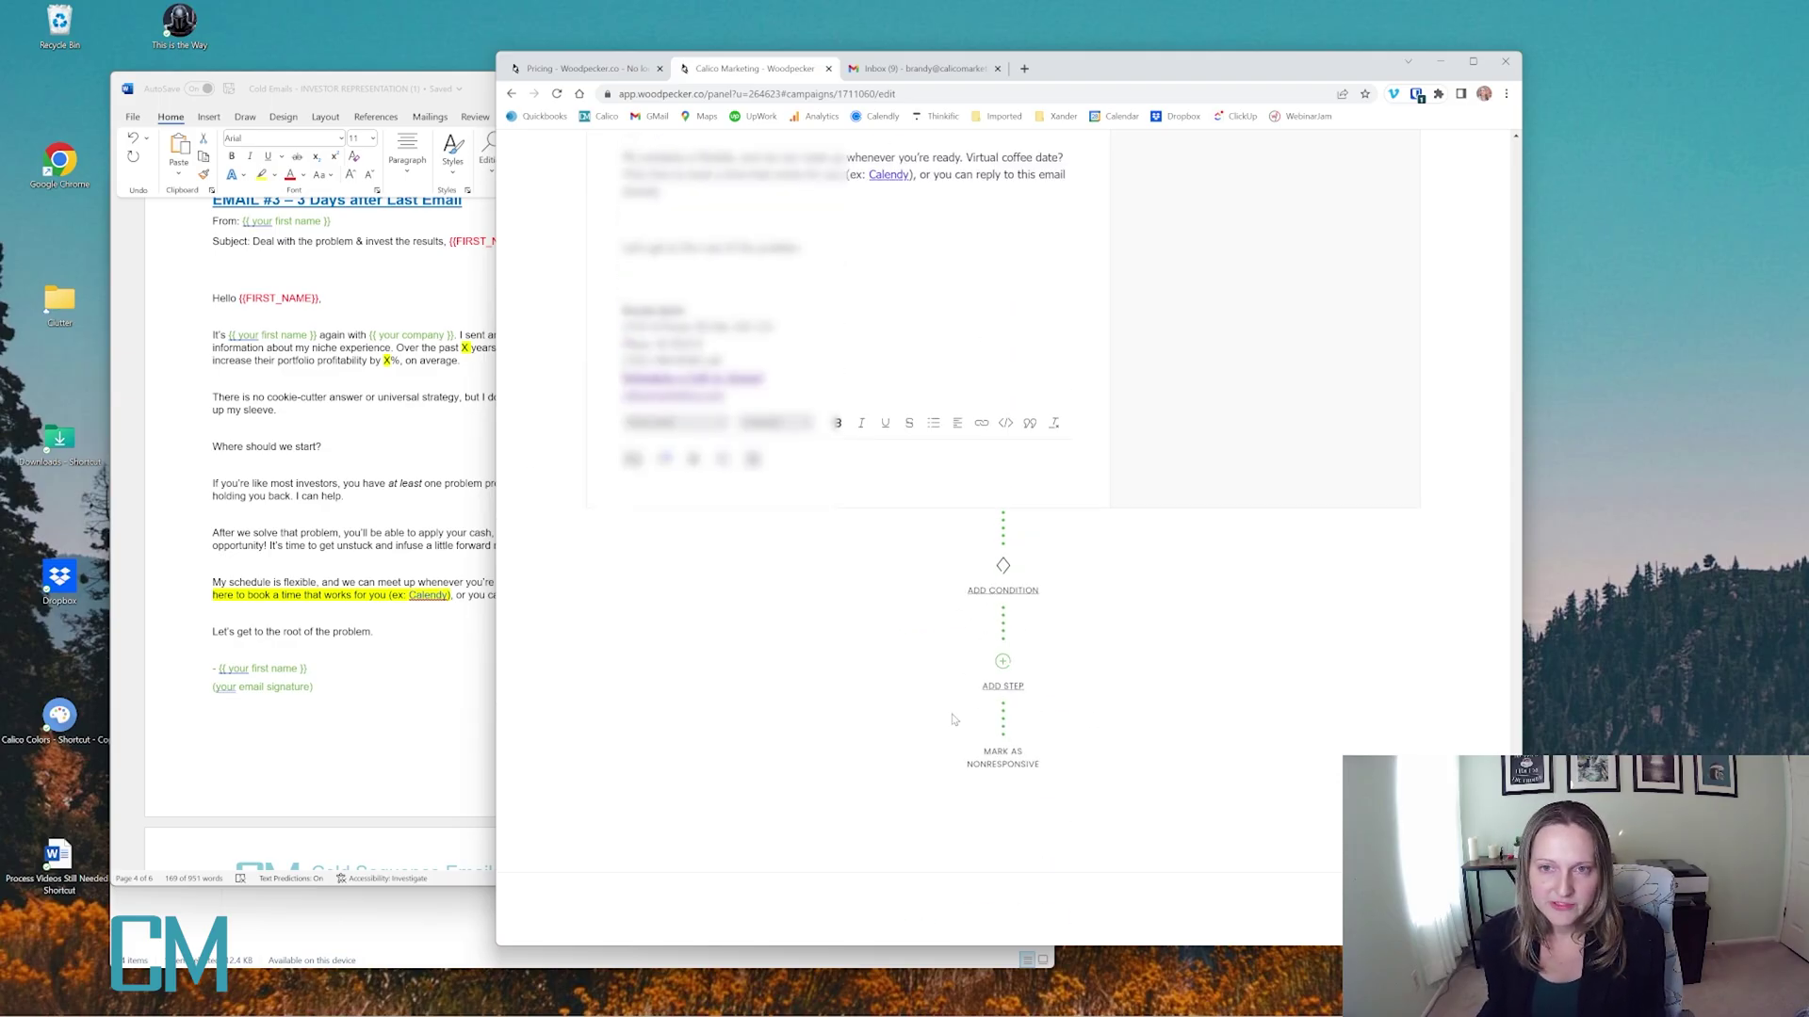
scroll(954, 720, down, 4)
click(1004, 614)
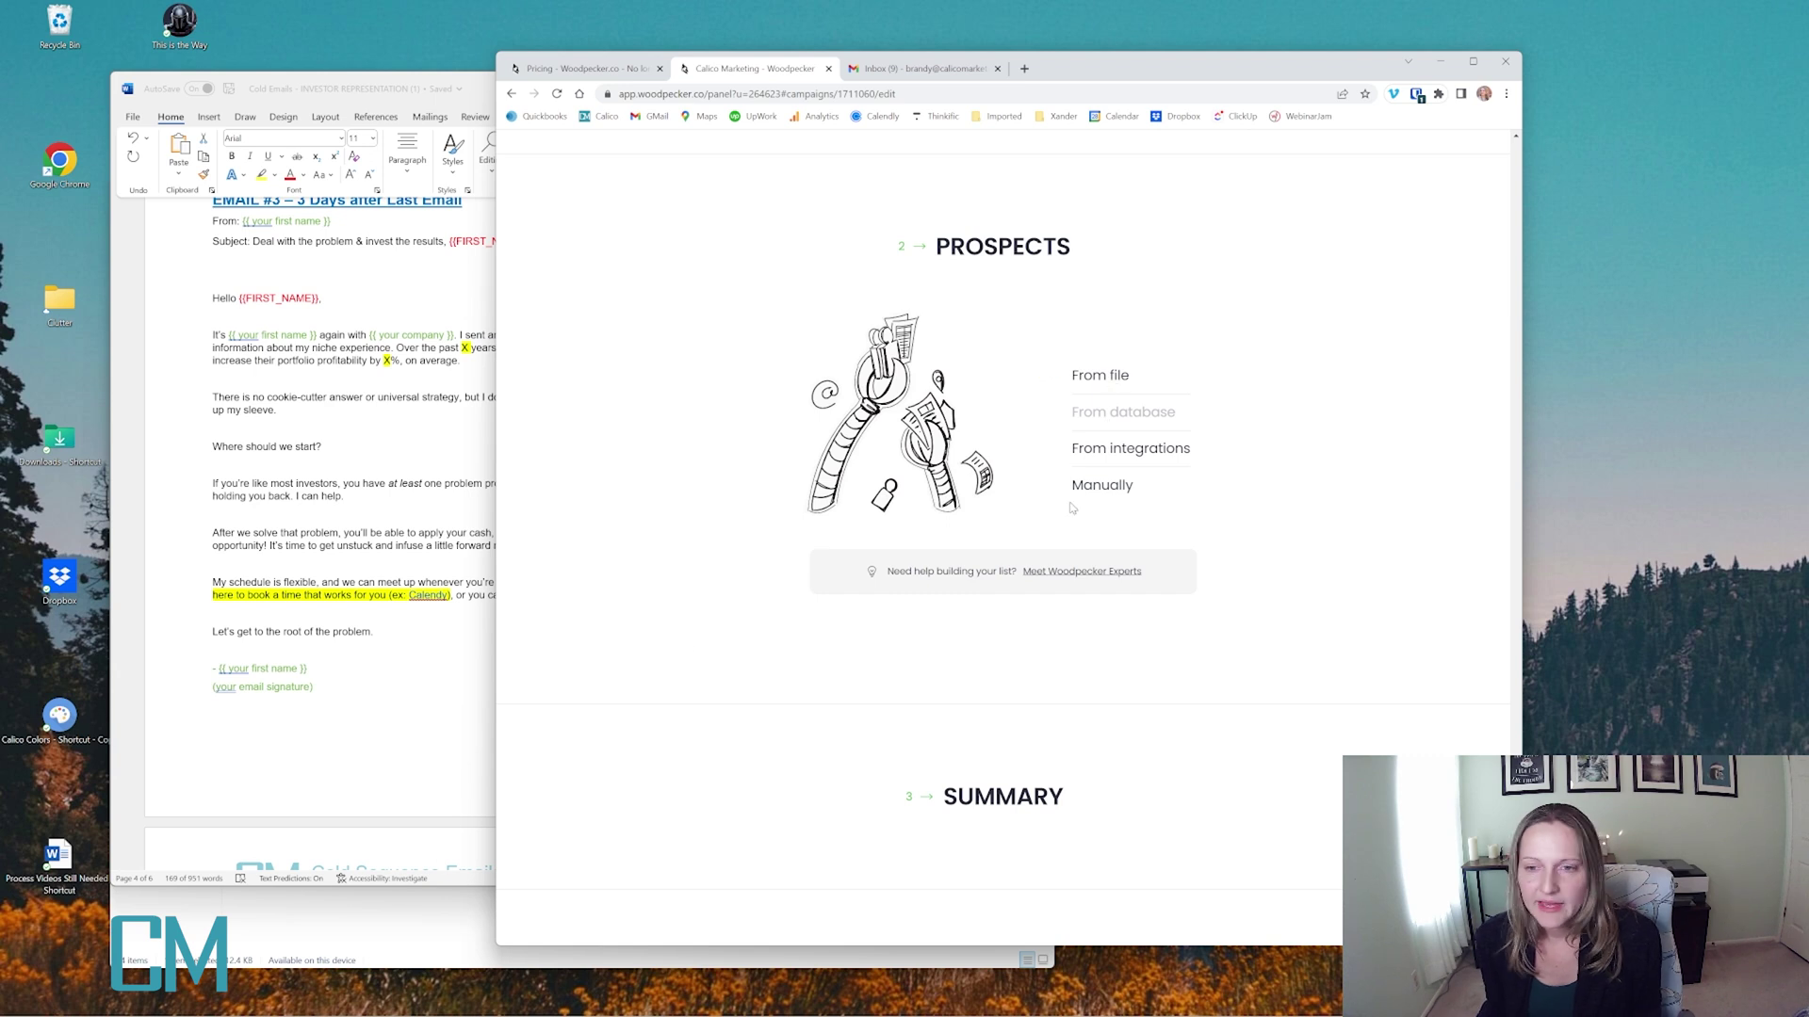
click(1104, 395)
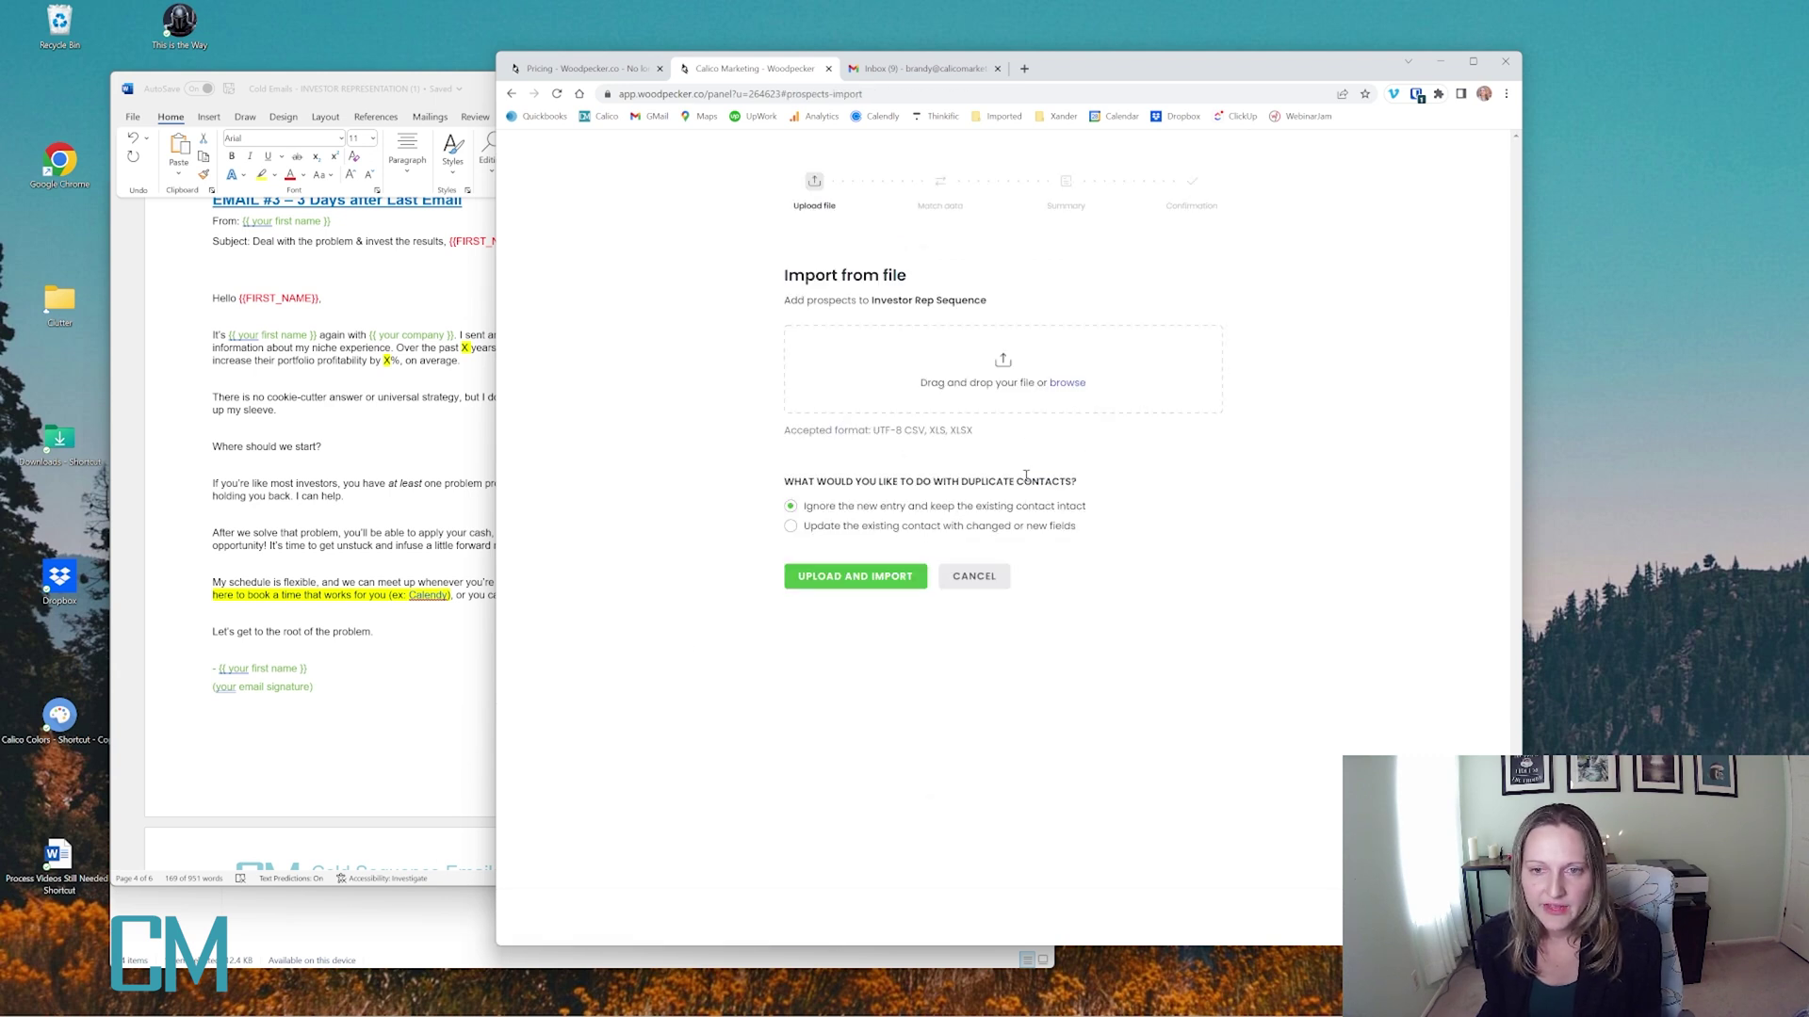
Upload the Fake Email List for Demos workbook from the Automate Cold Calls folder, with duplicates updating the existing contact
click(314, 911)
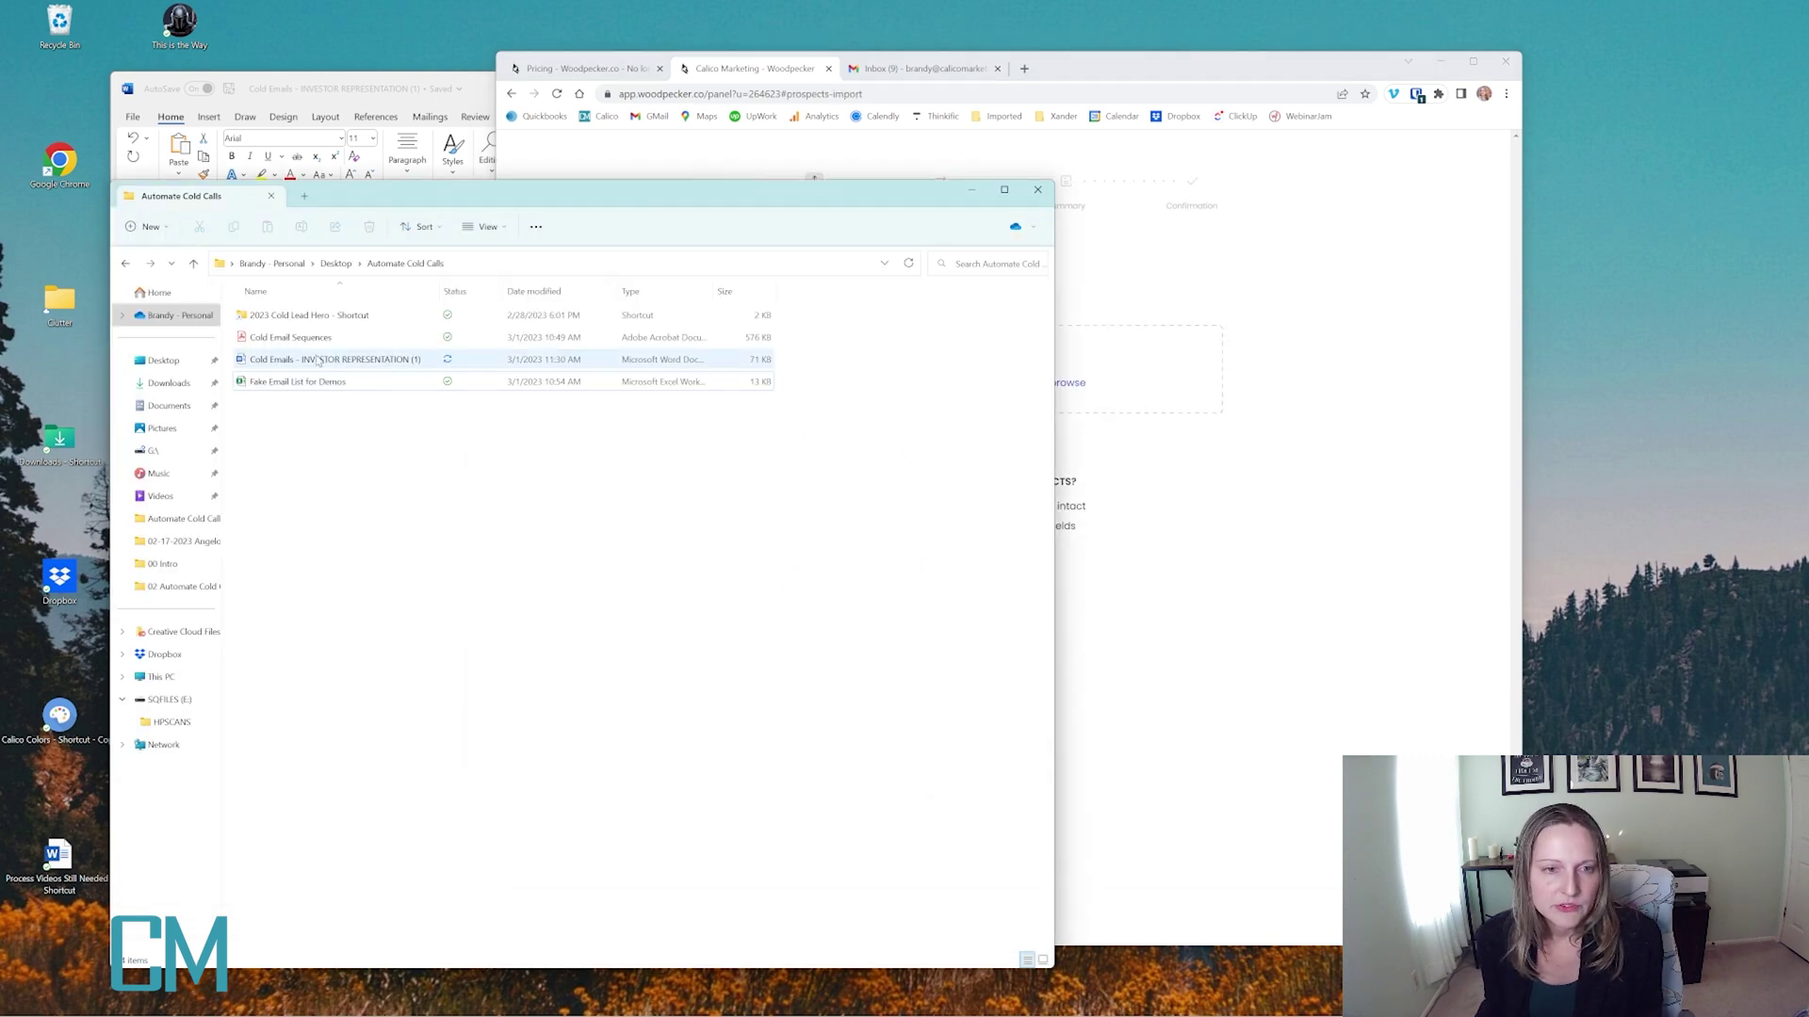
drag(1054, 369, 545, 376)
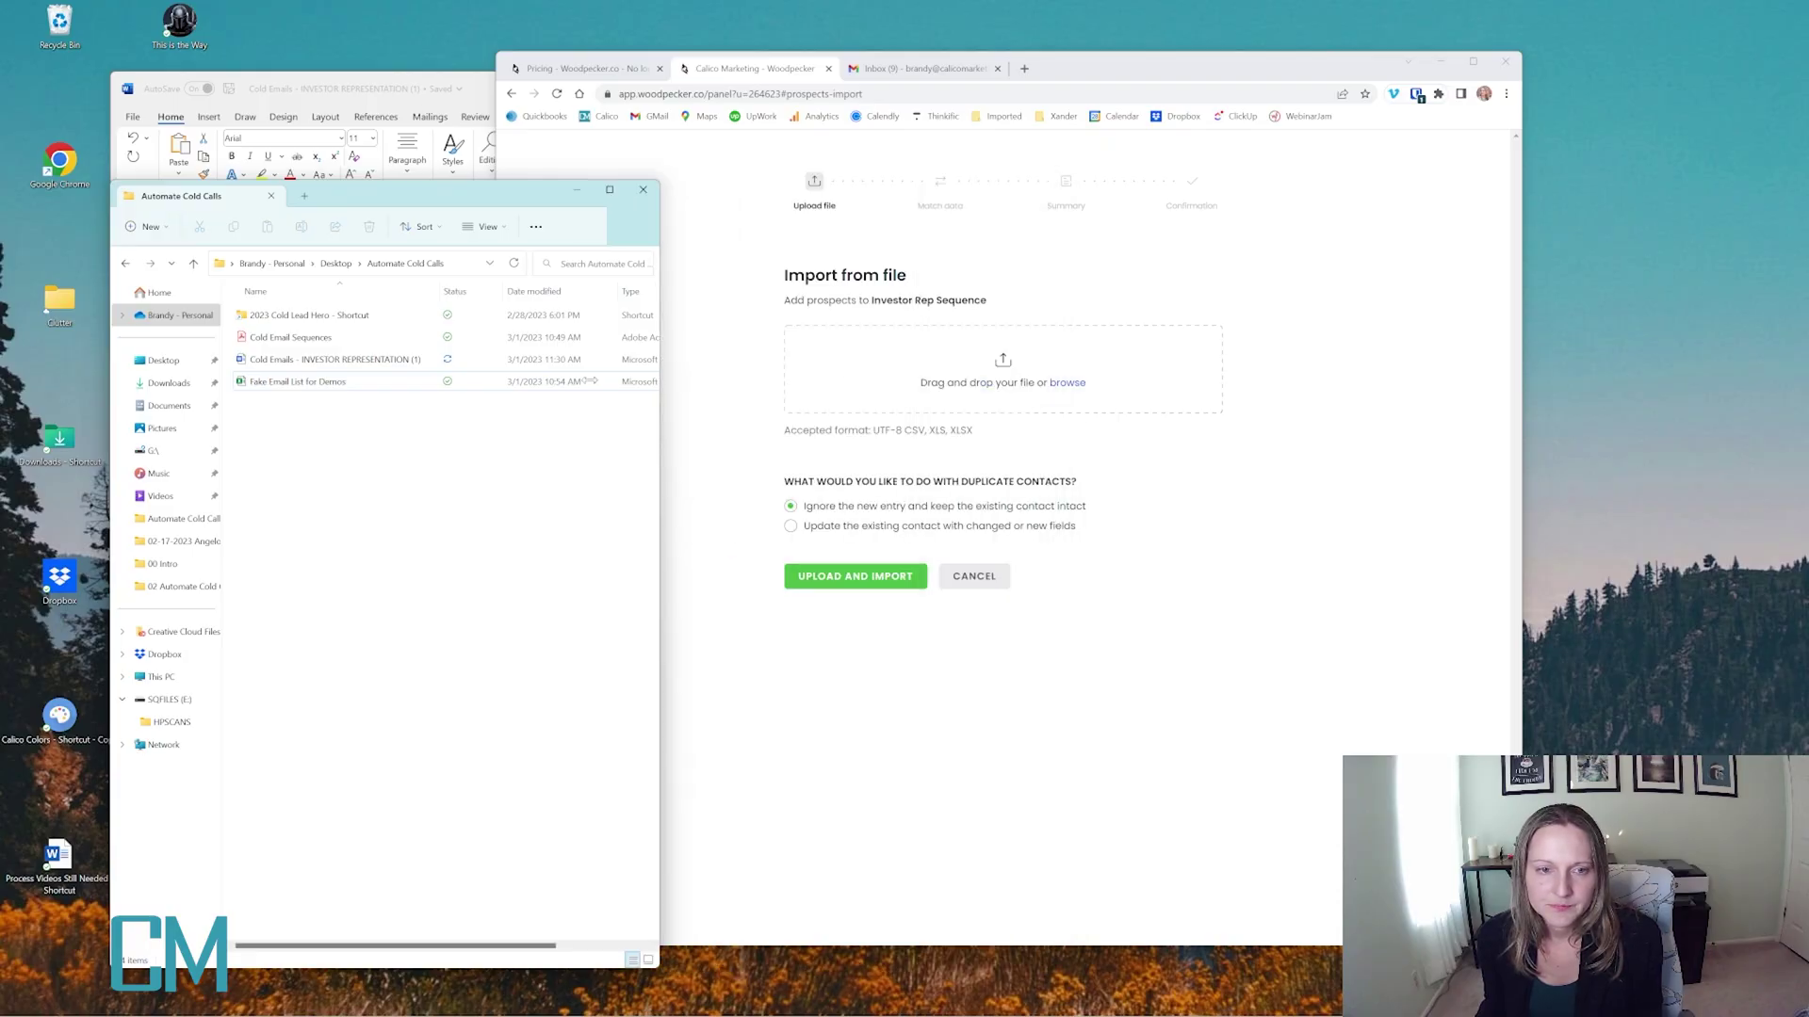
click(309, 382)
drag(309, 382, 1074, 363)
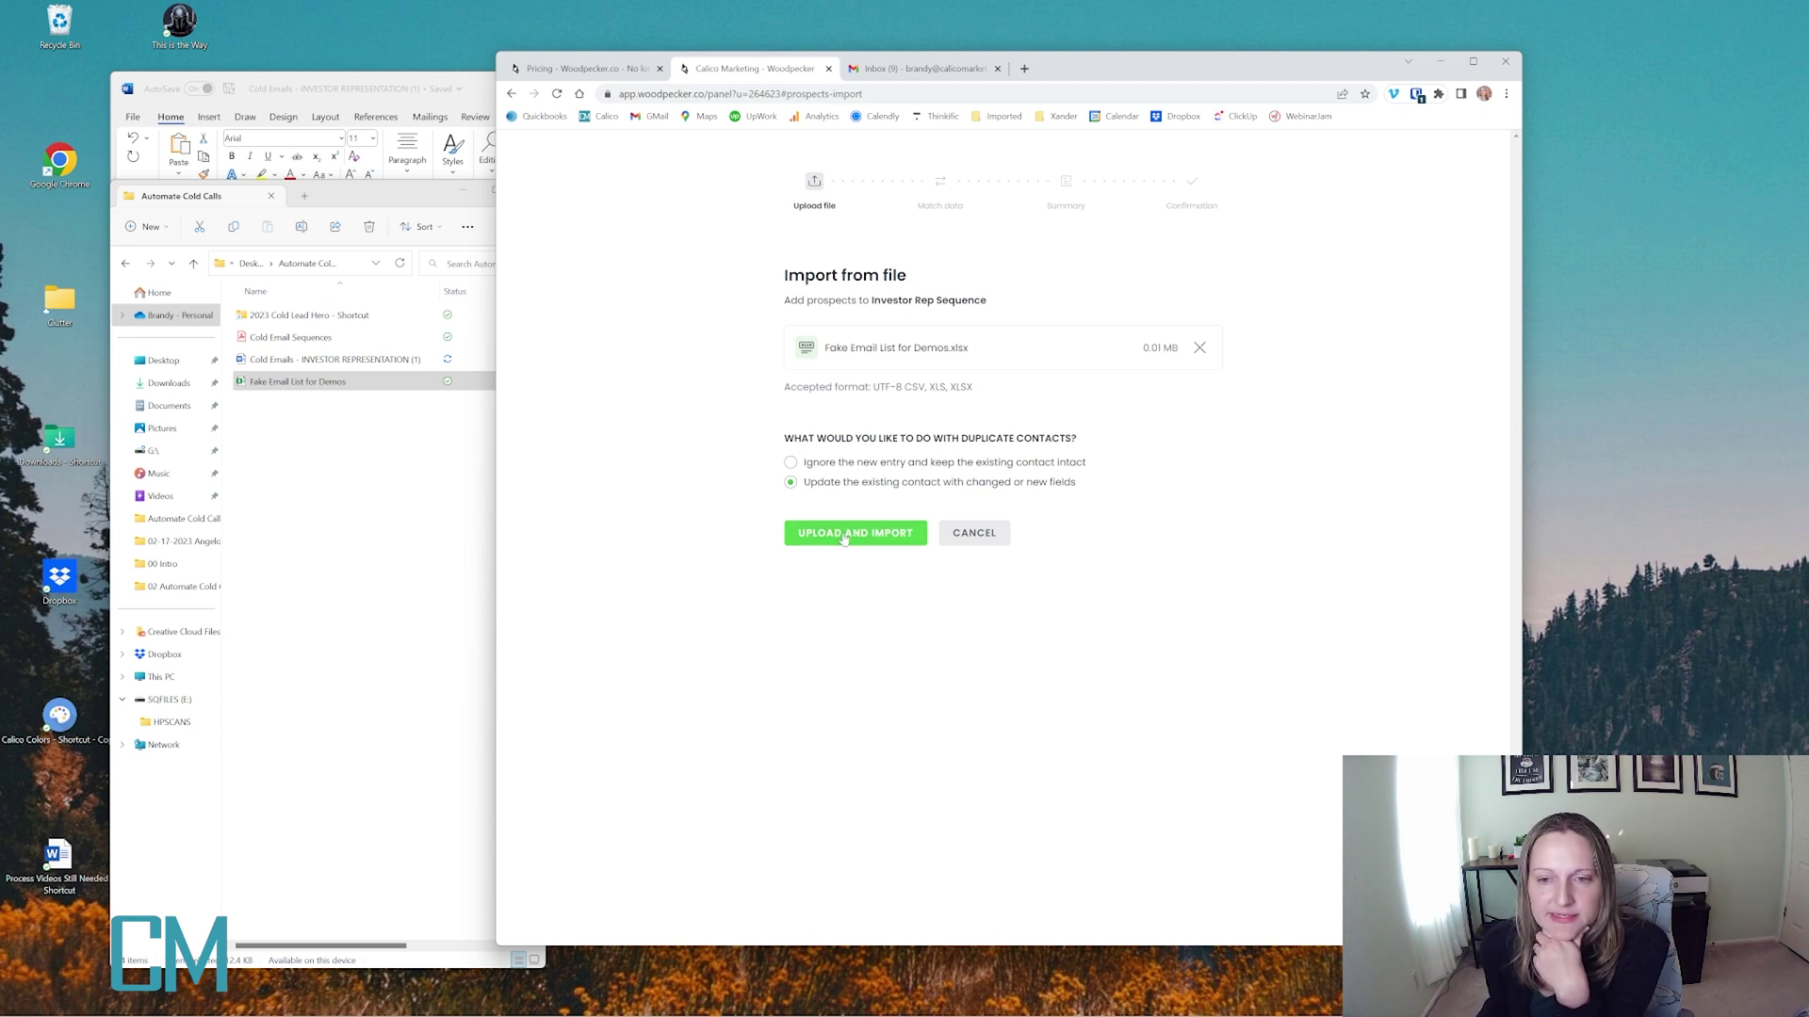
click(844, 534)
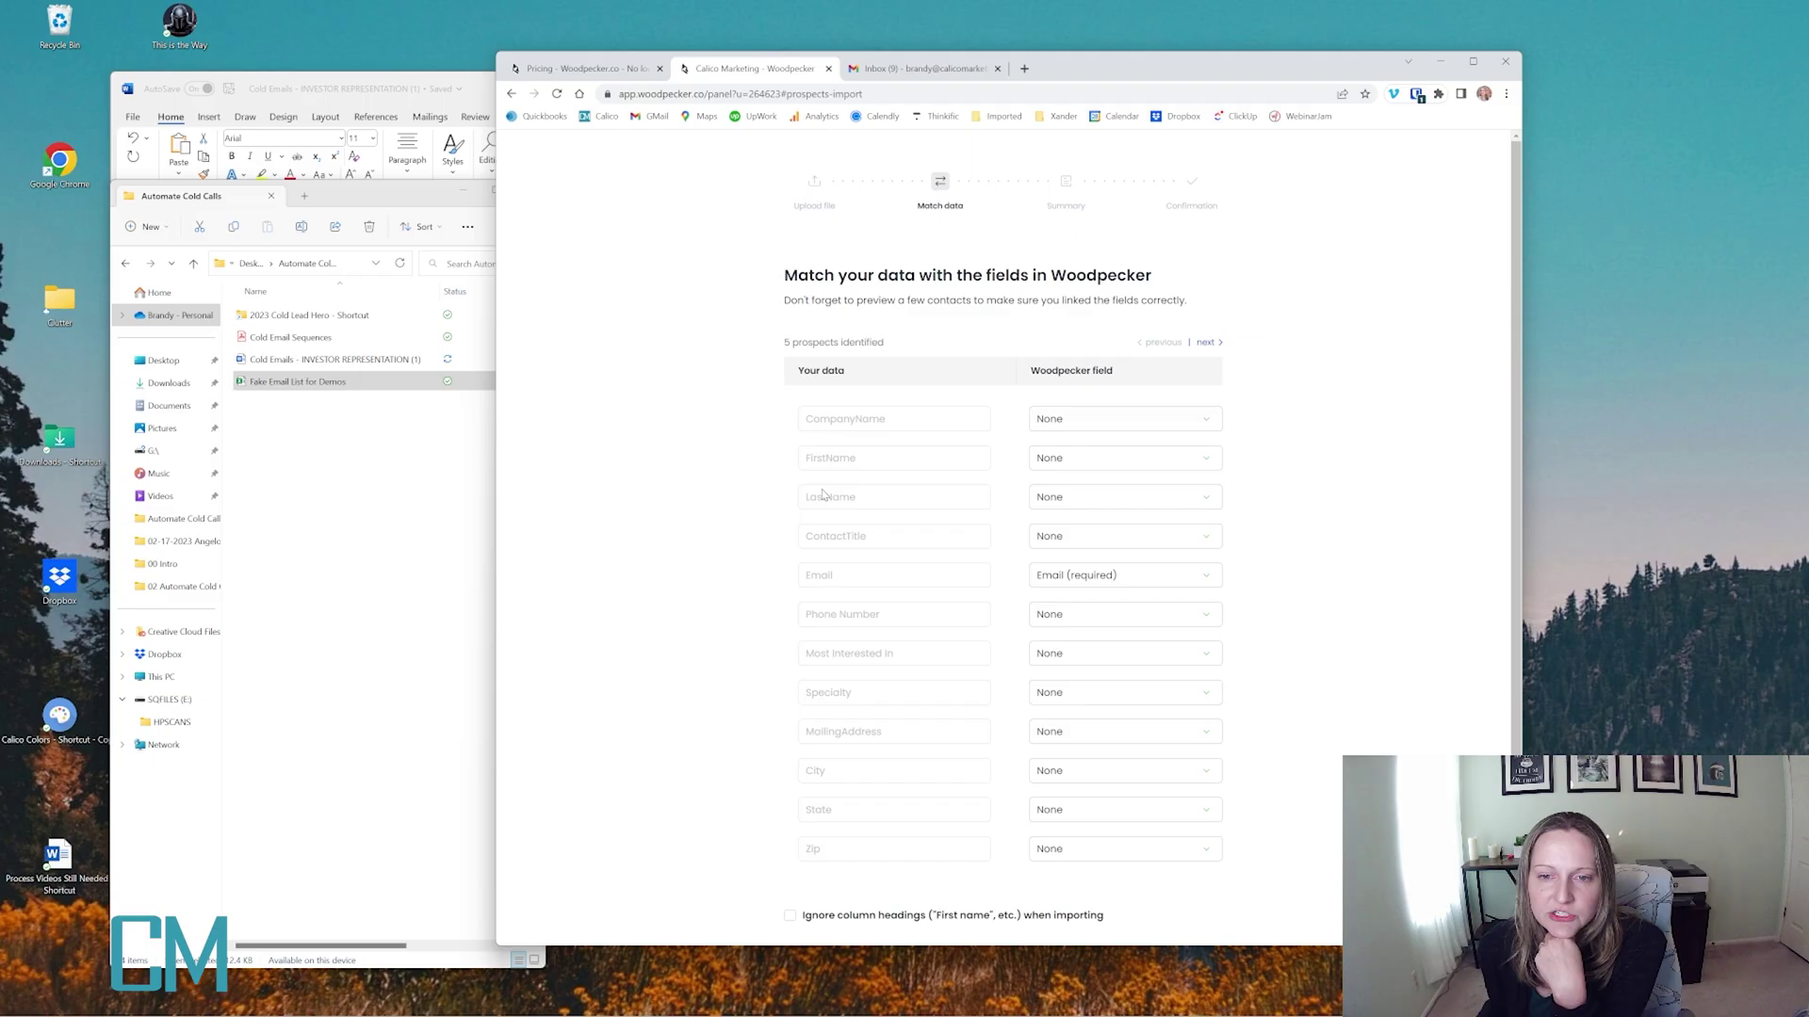
Check the contact spreadsheet's column headings, and match CompanyName to Company, FirstName to First name and LastName to Last name
scroll(977, 446, down, 1)
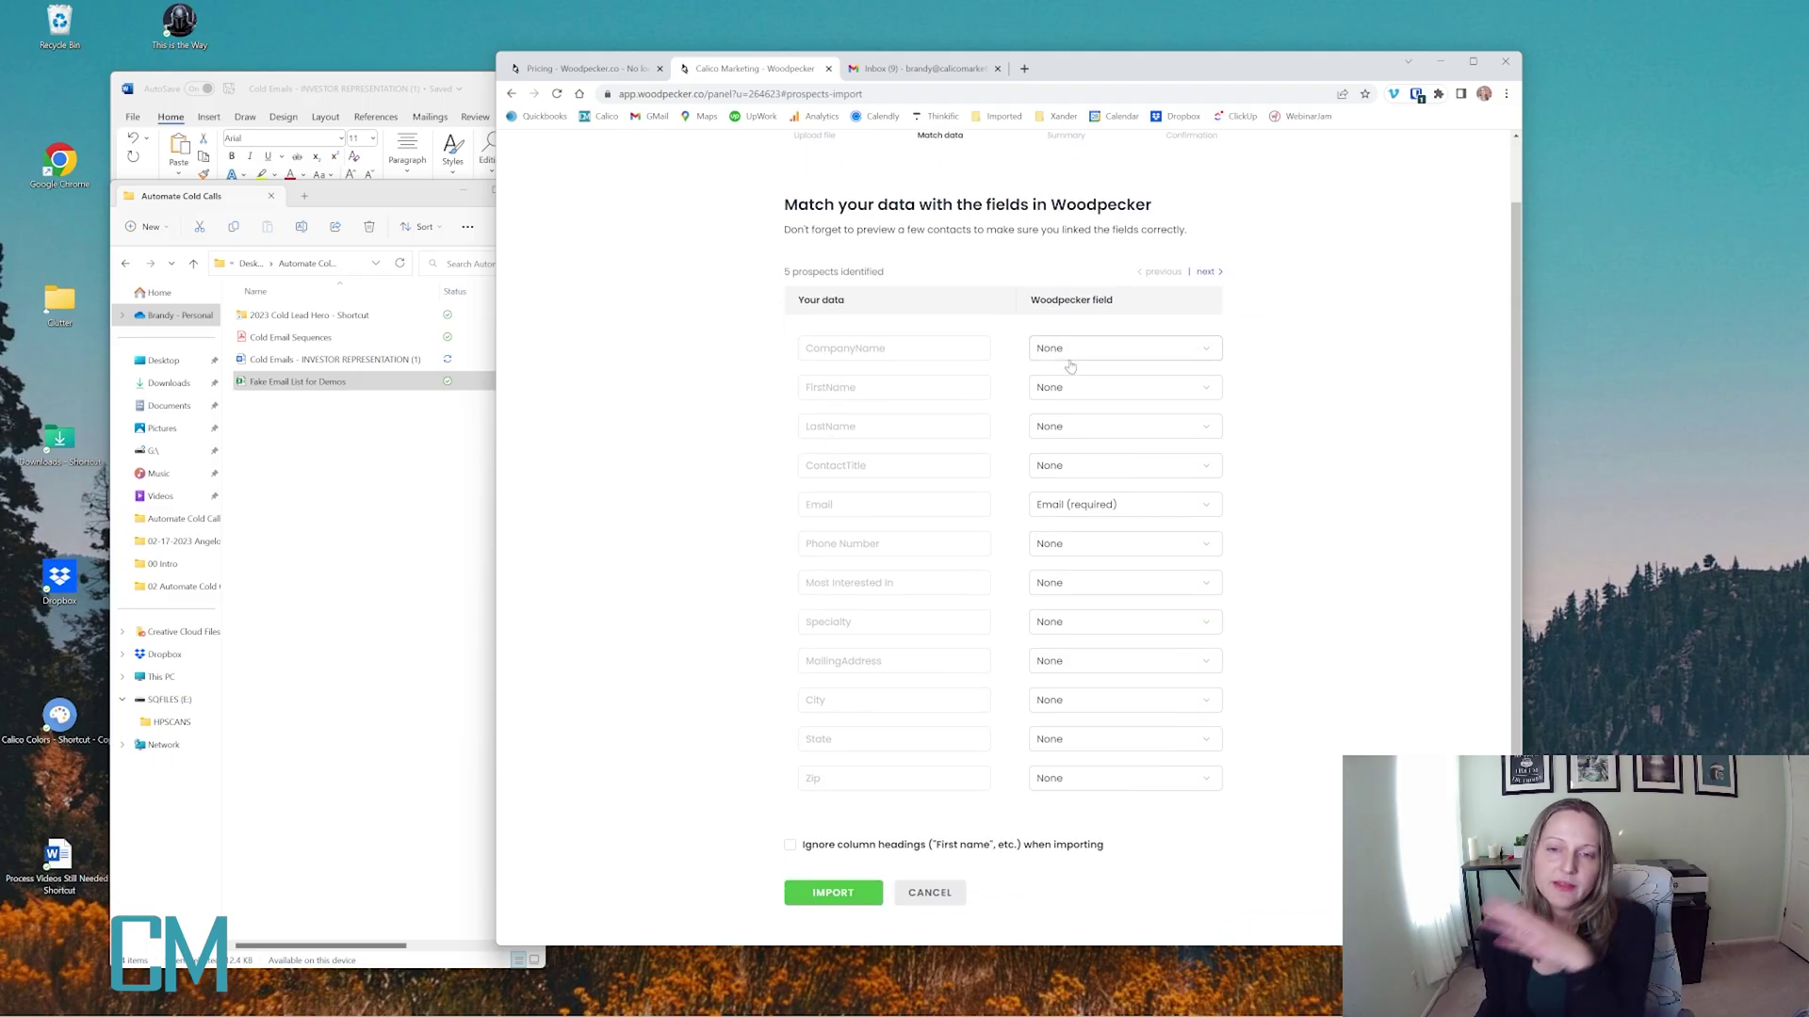
click(288, 384)
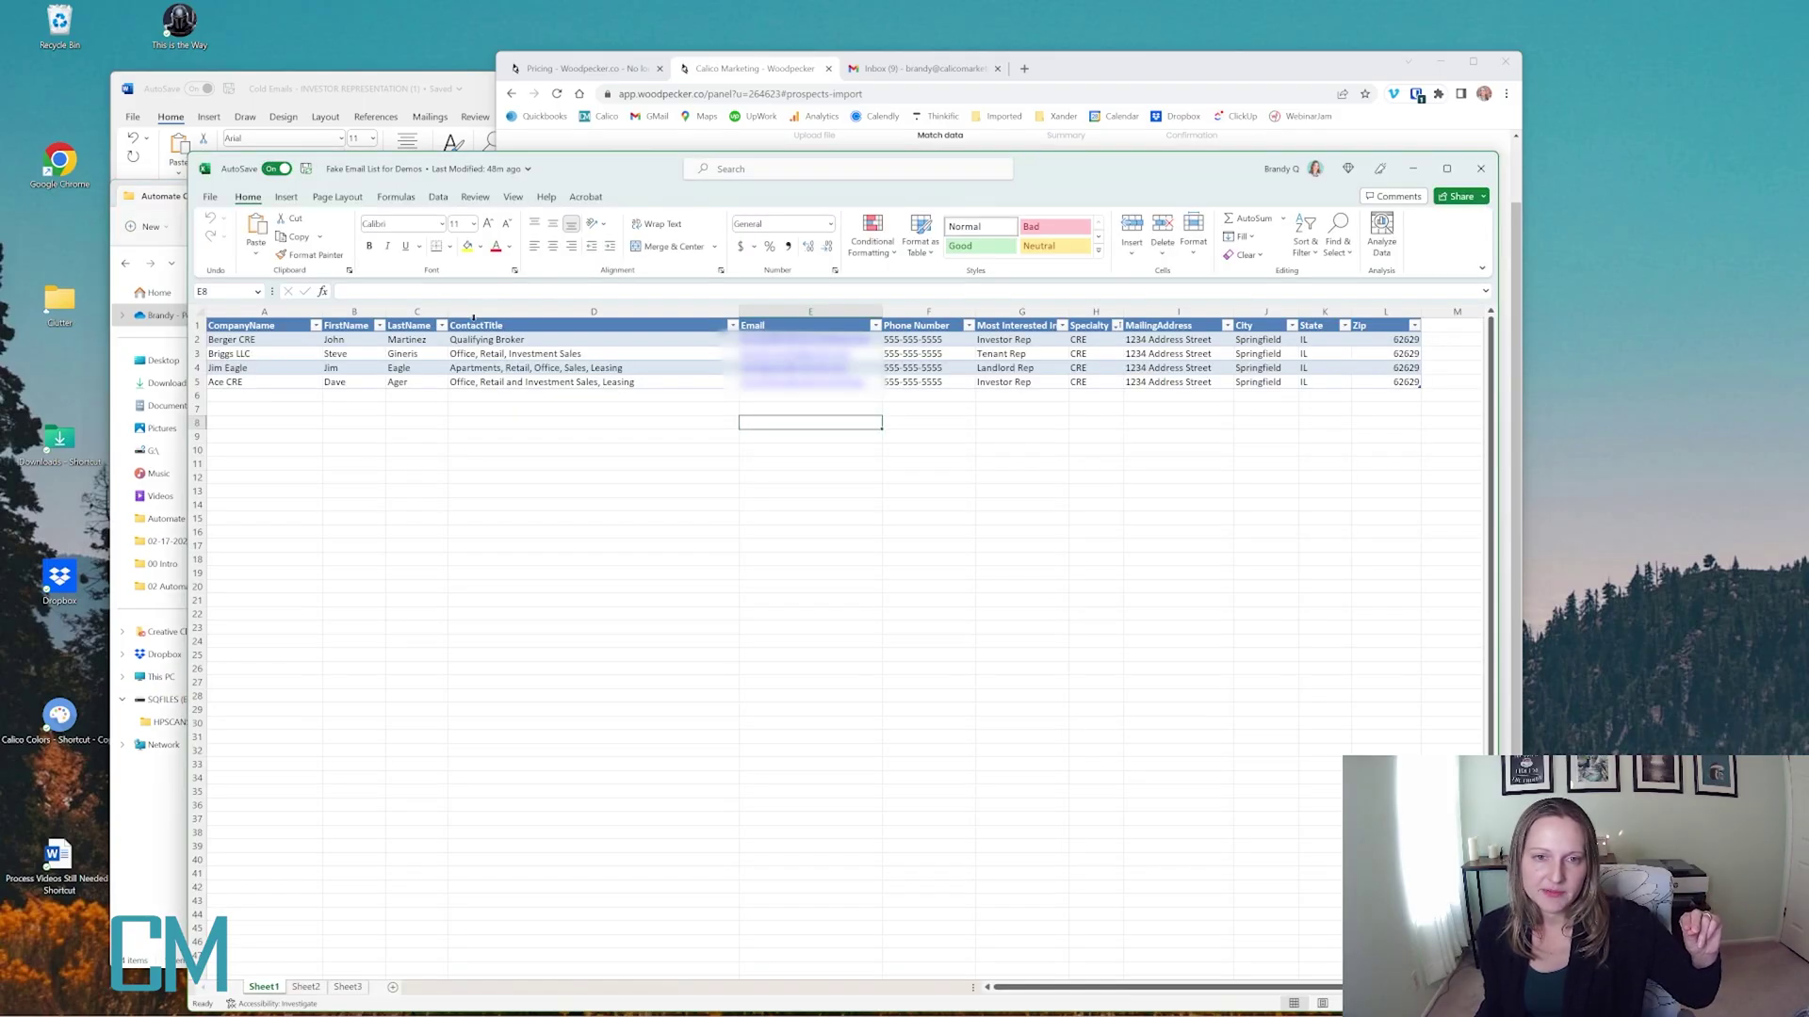
click(1481, 169)
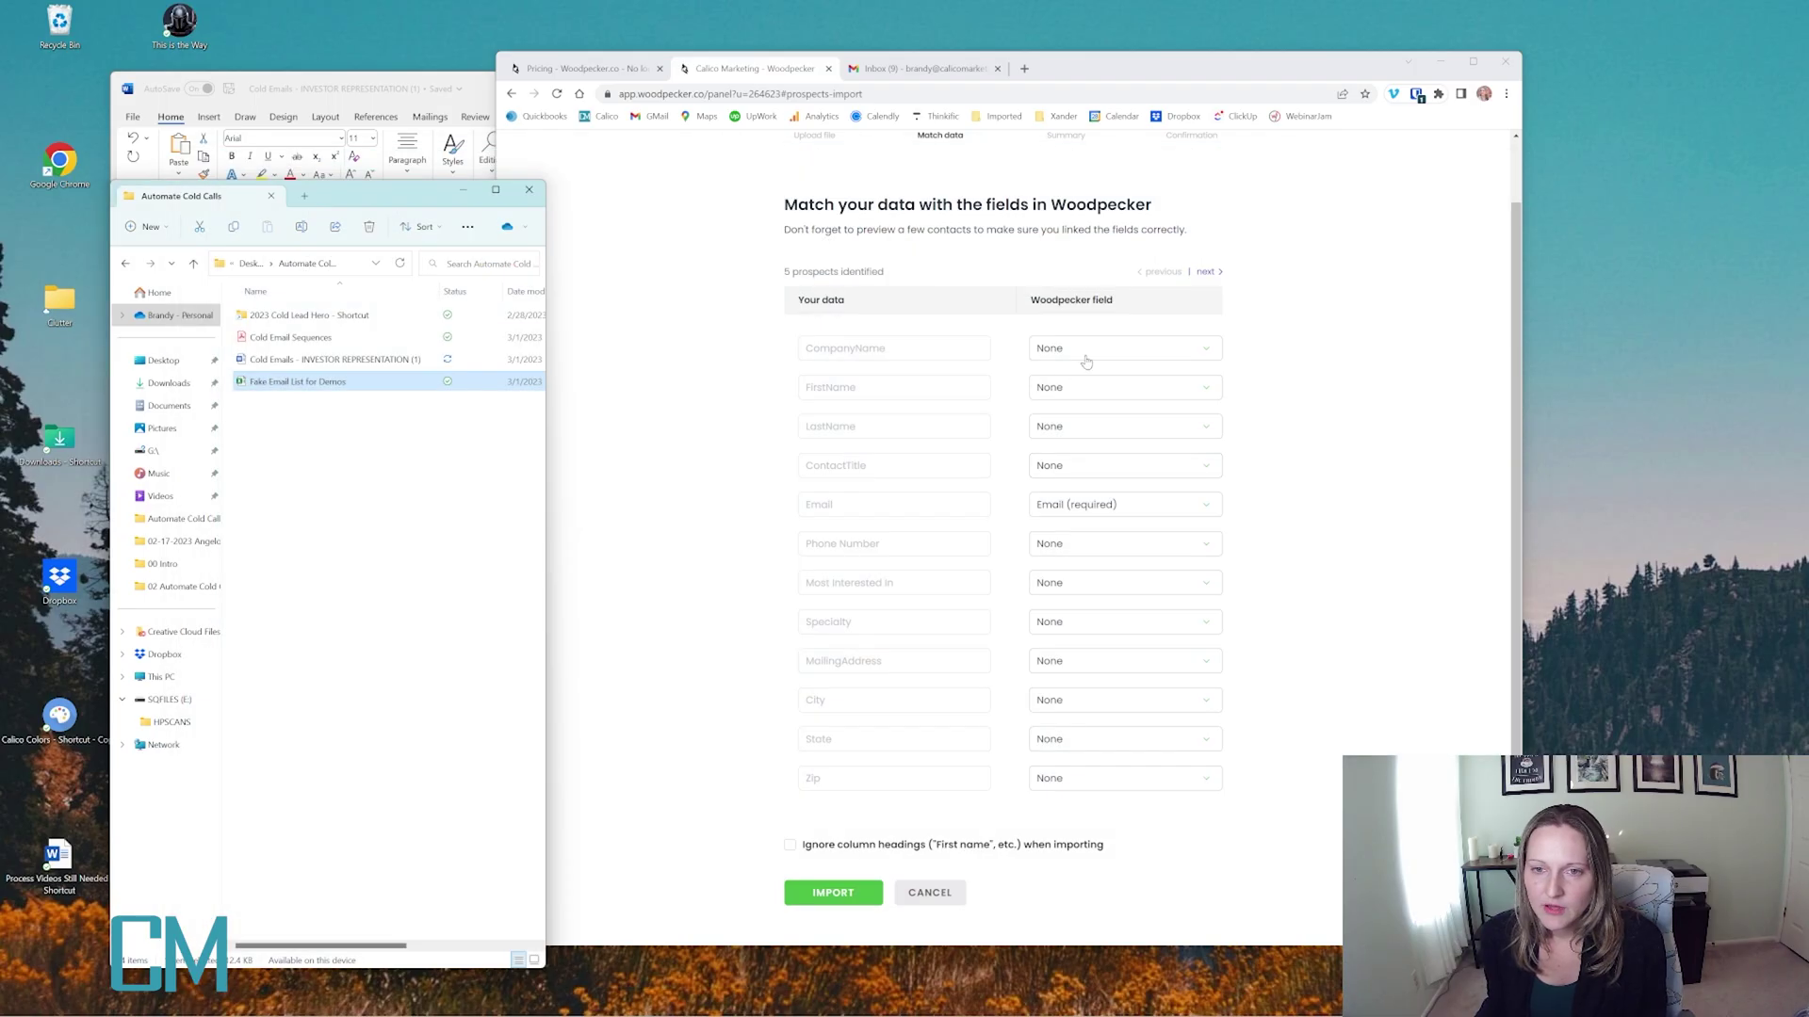
click(1085, 358)
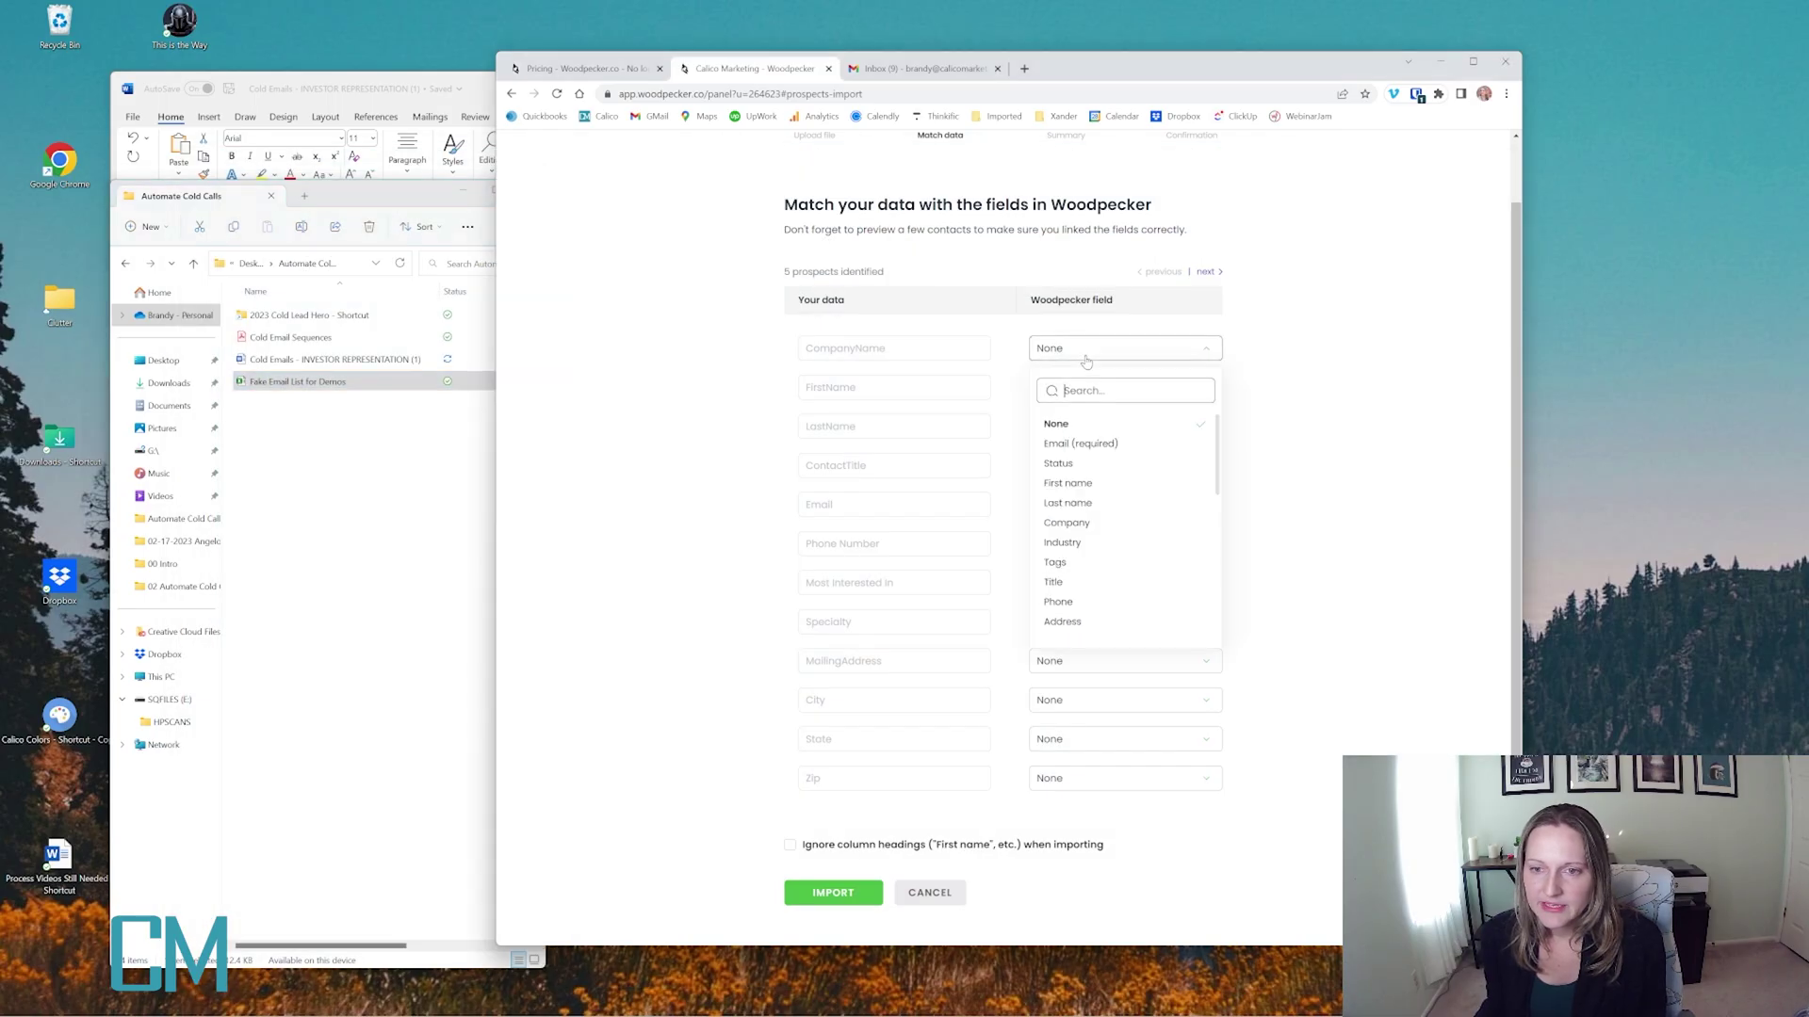
click(1093, 524)
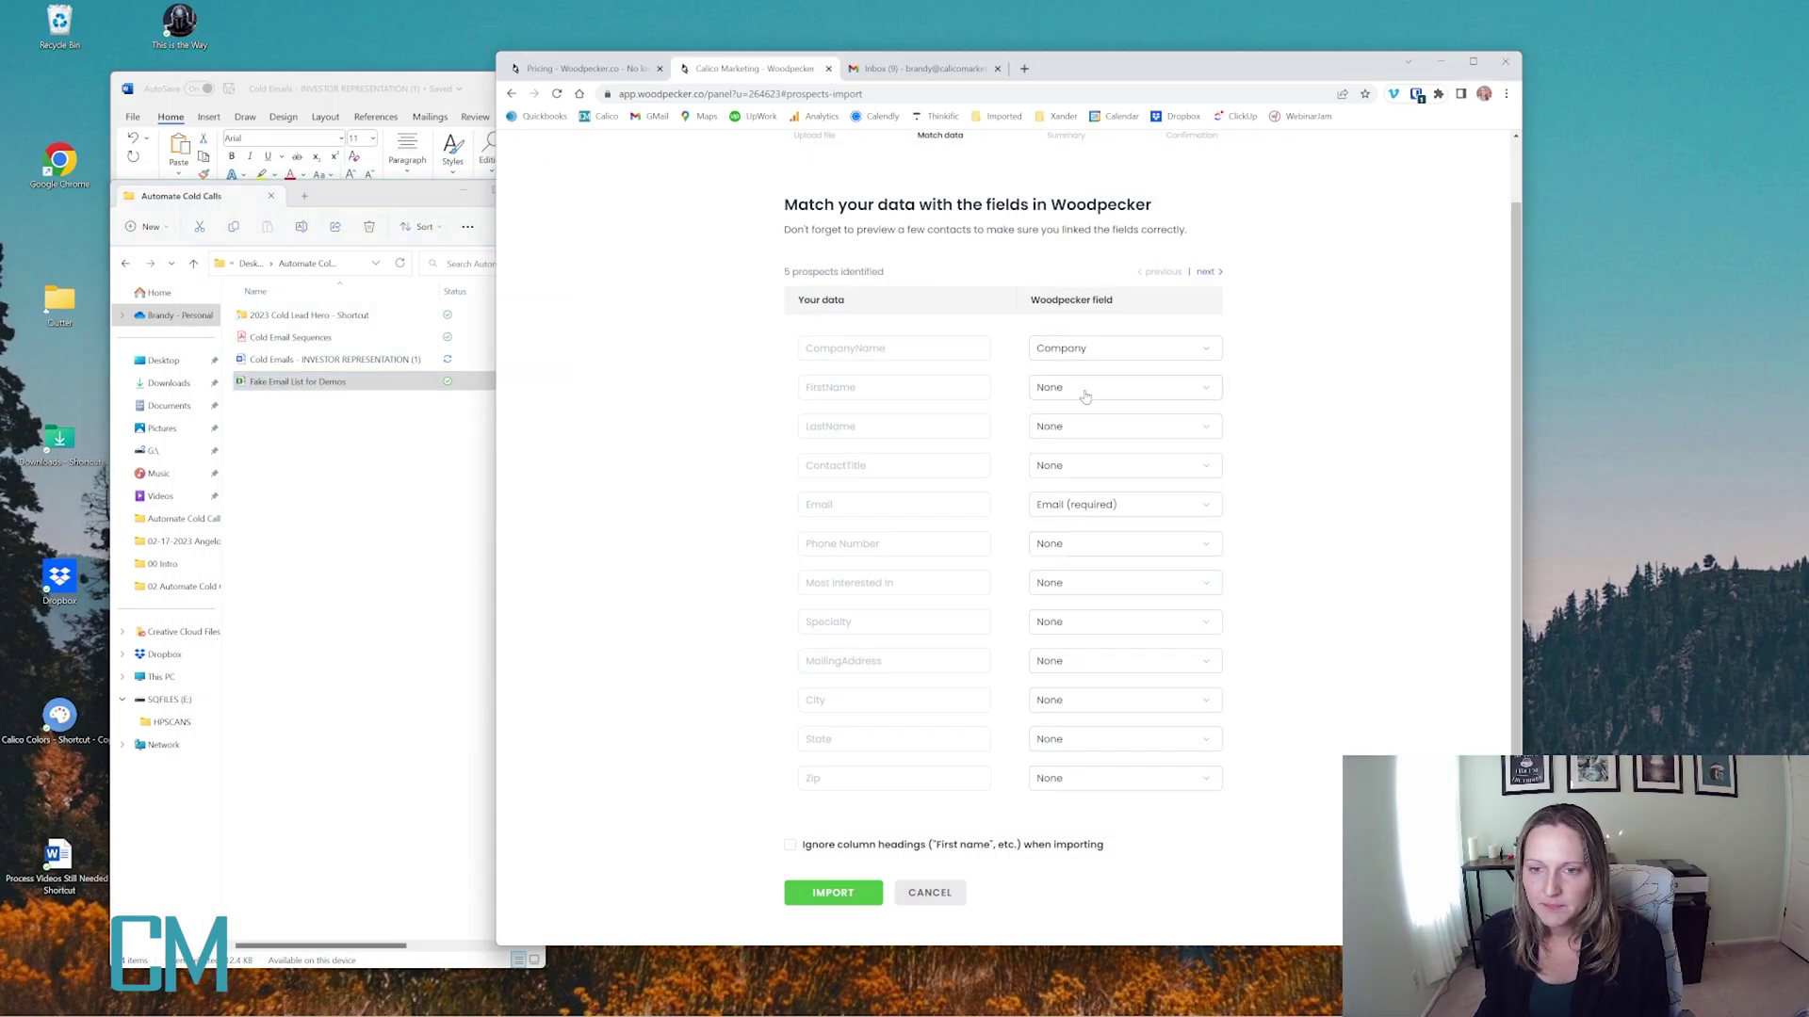
click(1089, 387)
click(1083, 522)
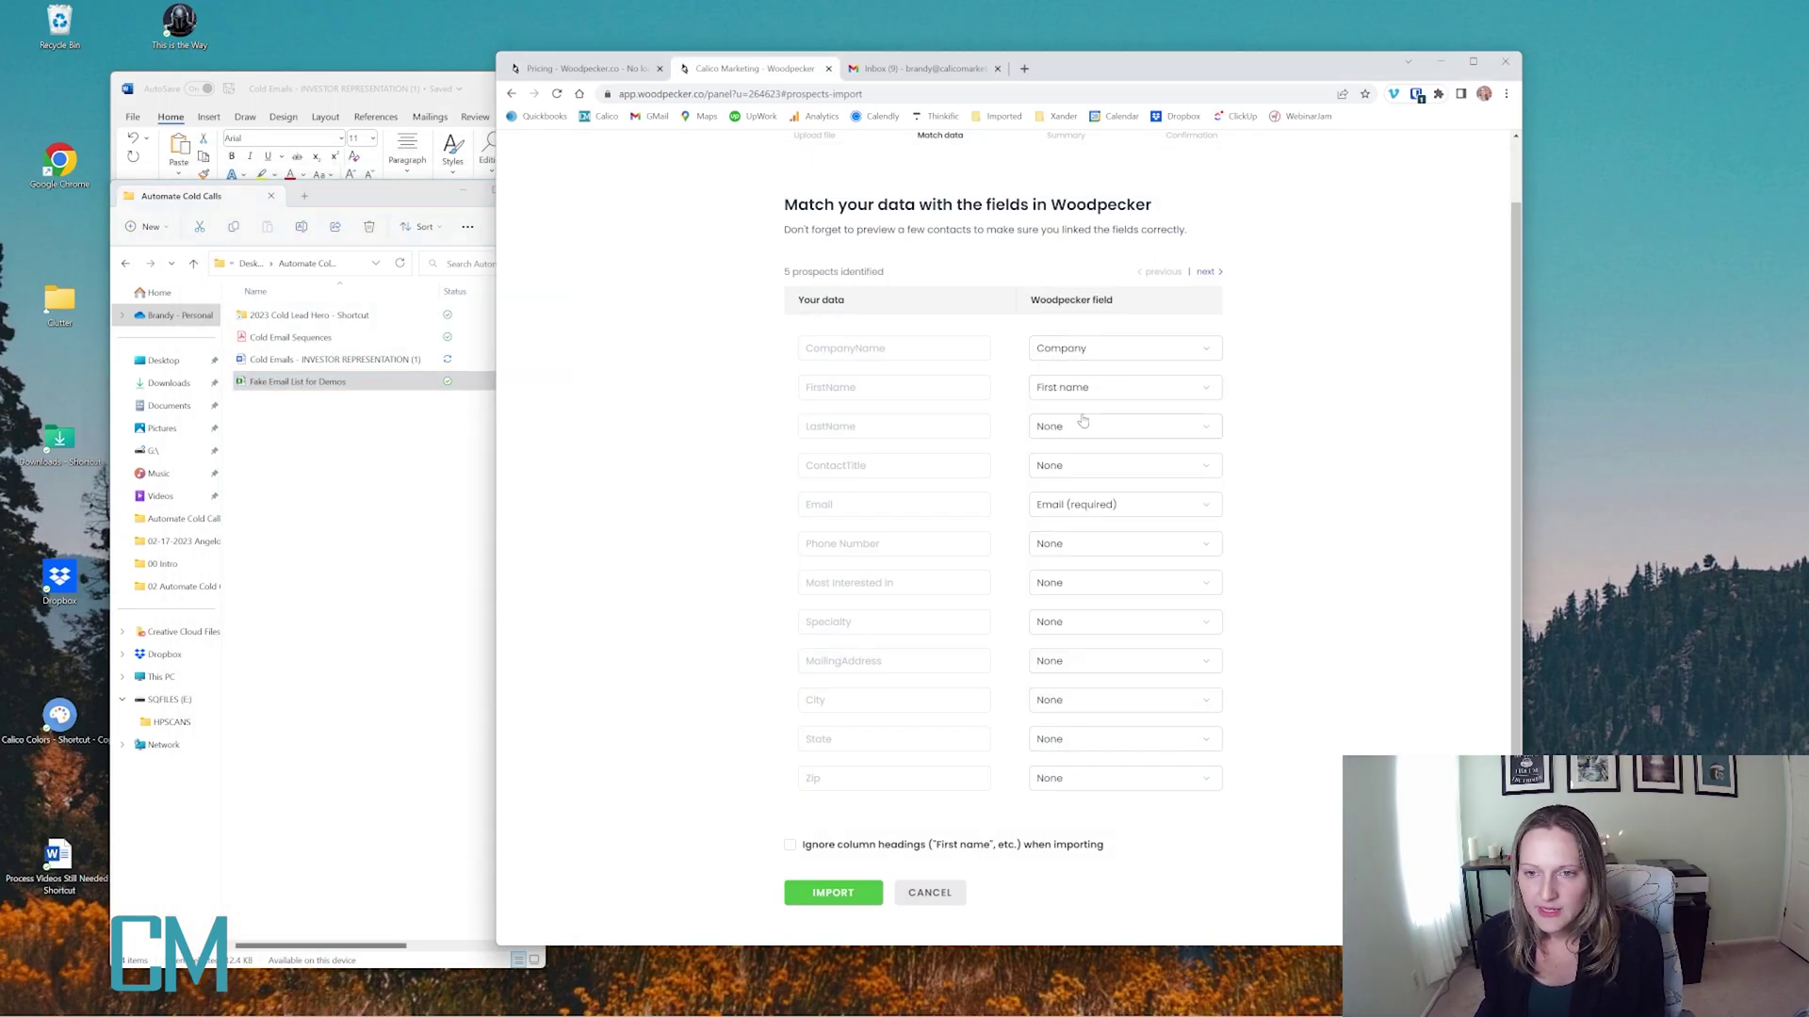
click(1081, 429)
click(1081, 579)
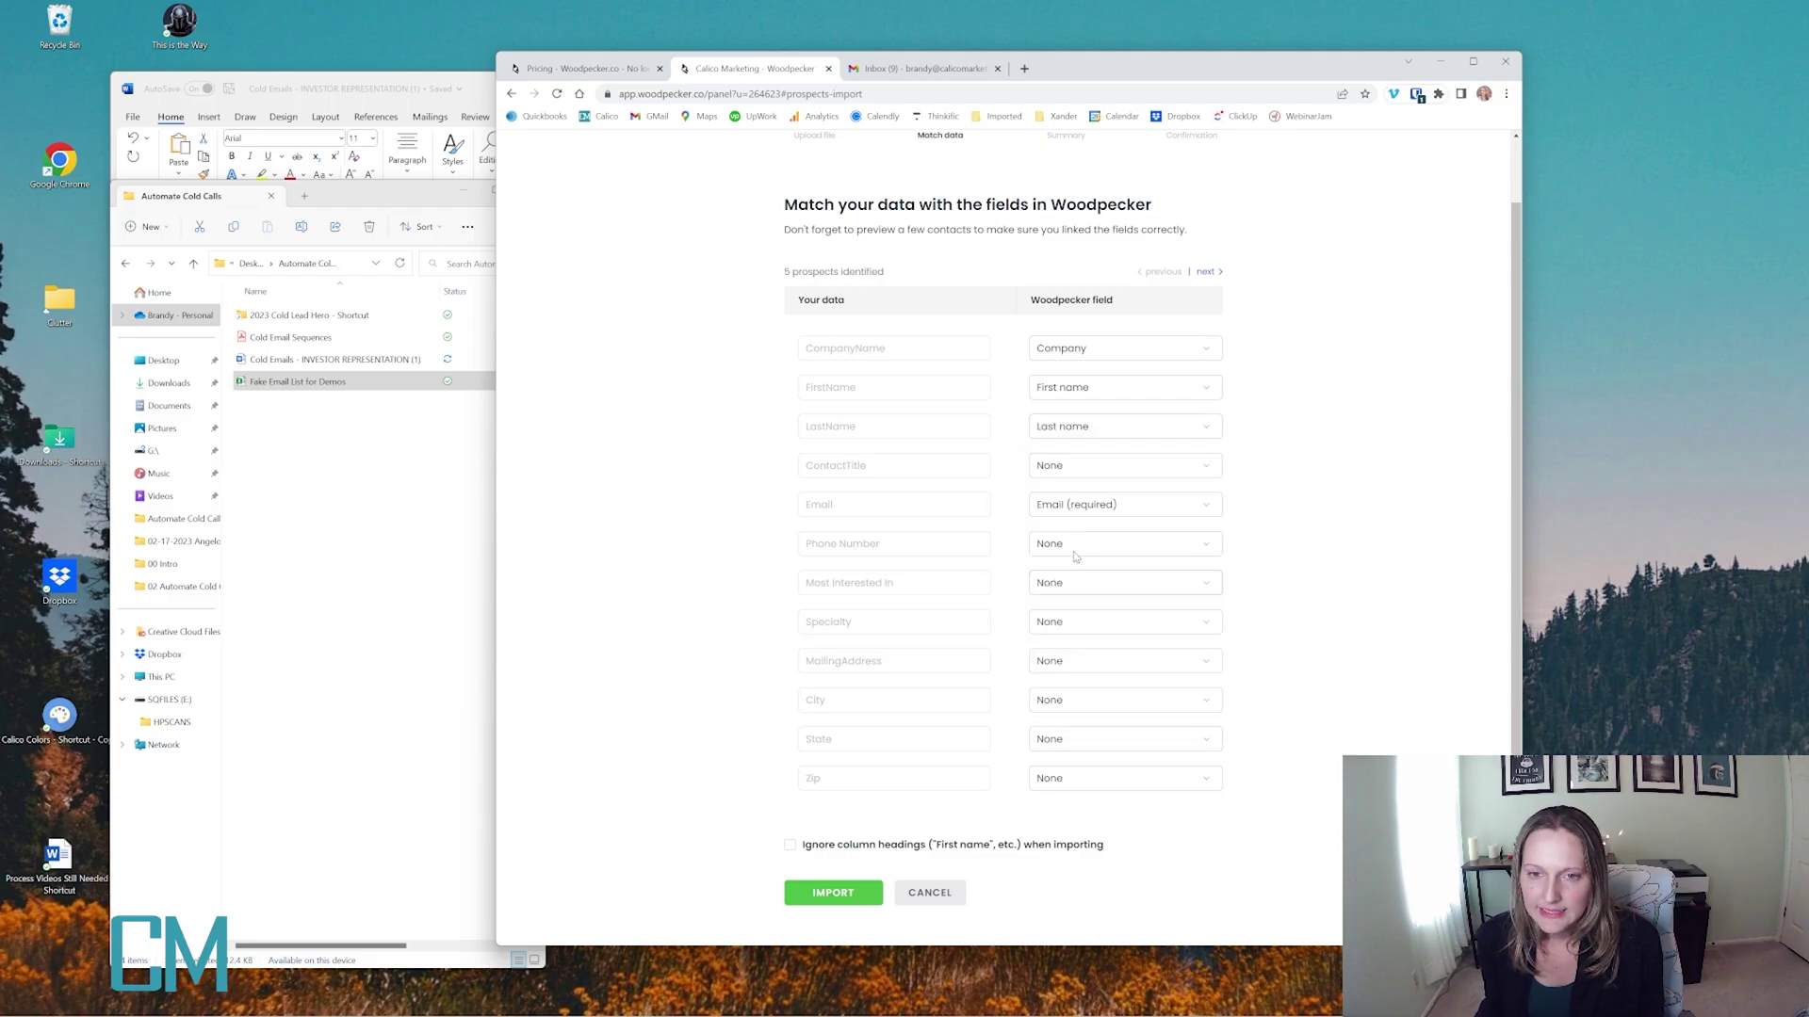
Match ContactTitle to the Title field and Phone Number to the Phone field, keeping Email as Email (required)
click(1070, 473)
click(1075, 707)
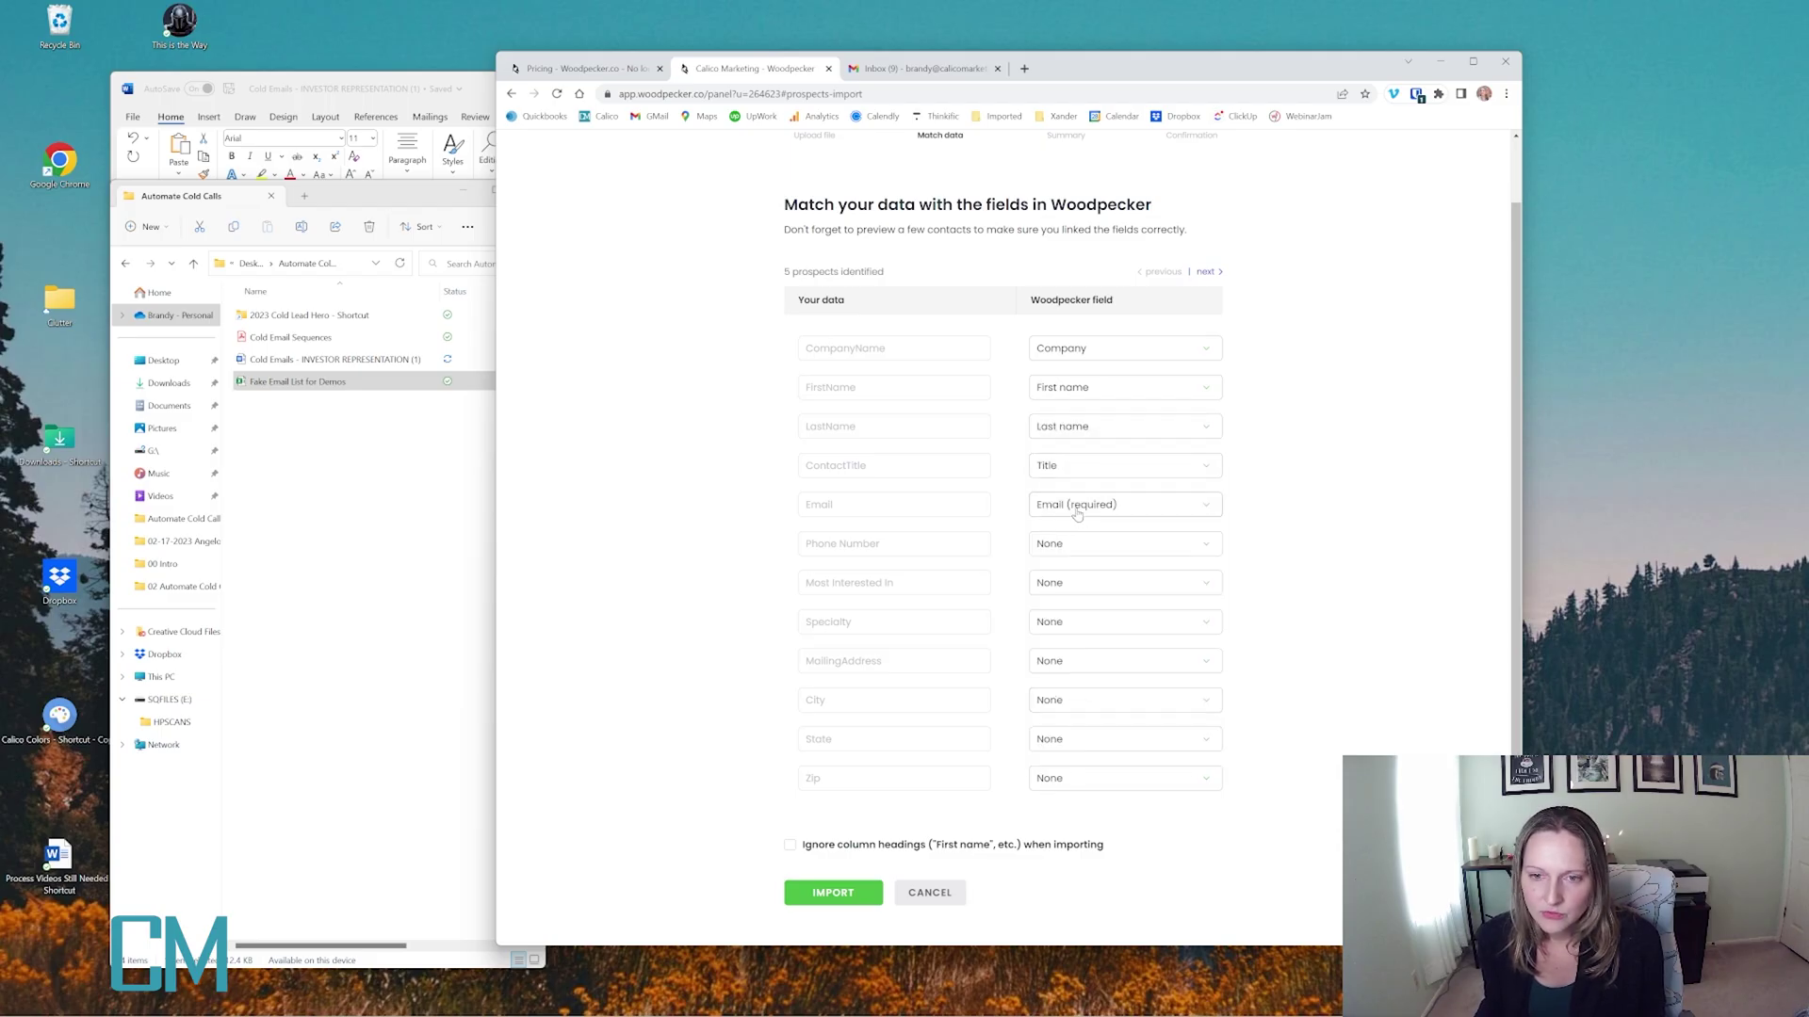
click(1077, 509)
click(1074, 547)
click(1074, 546)
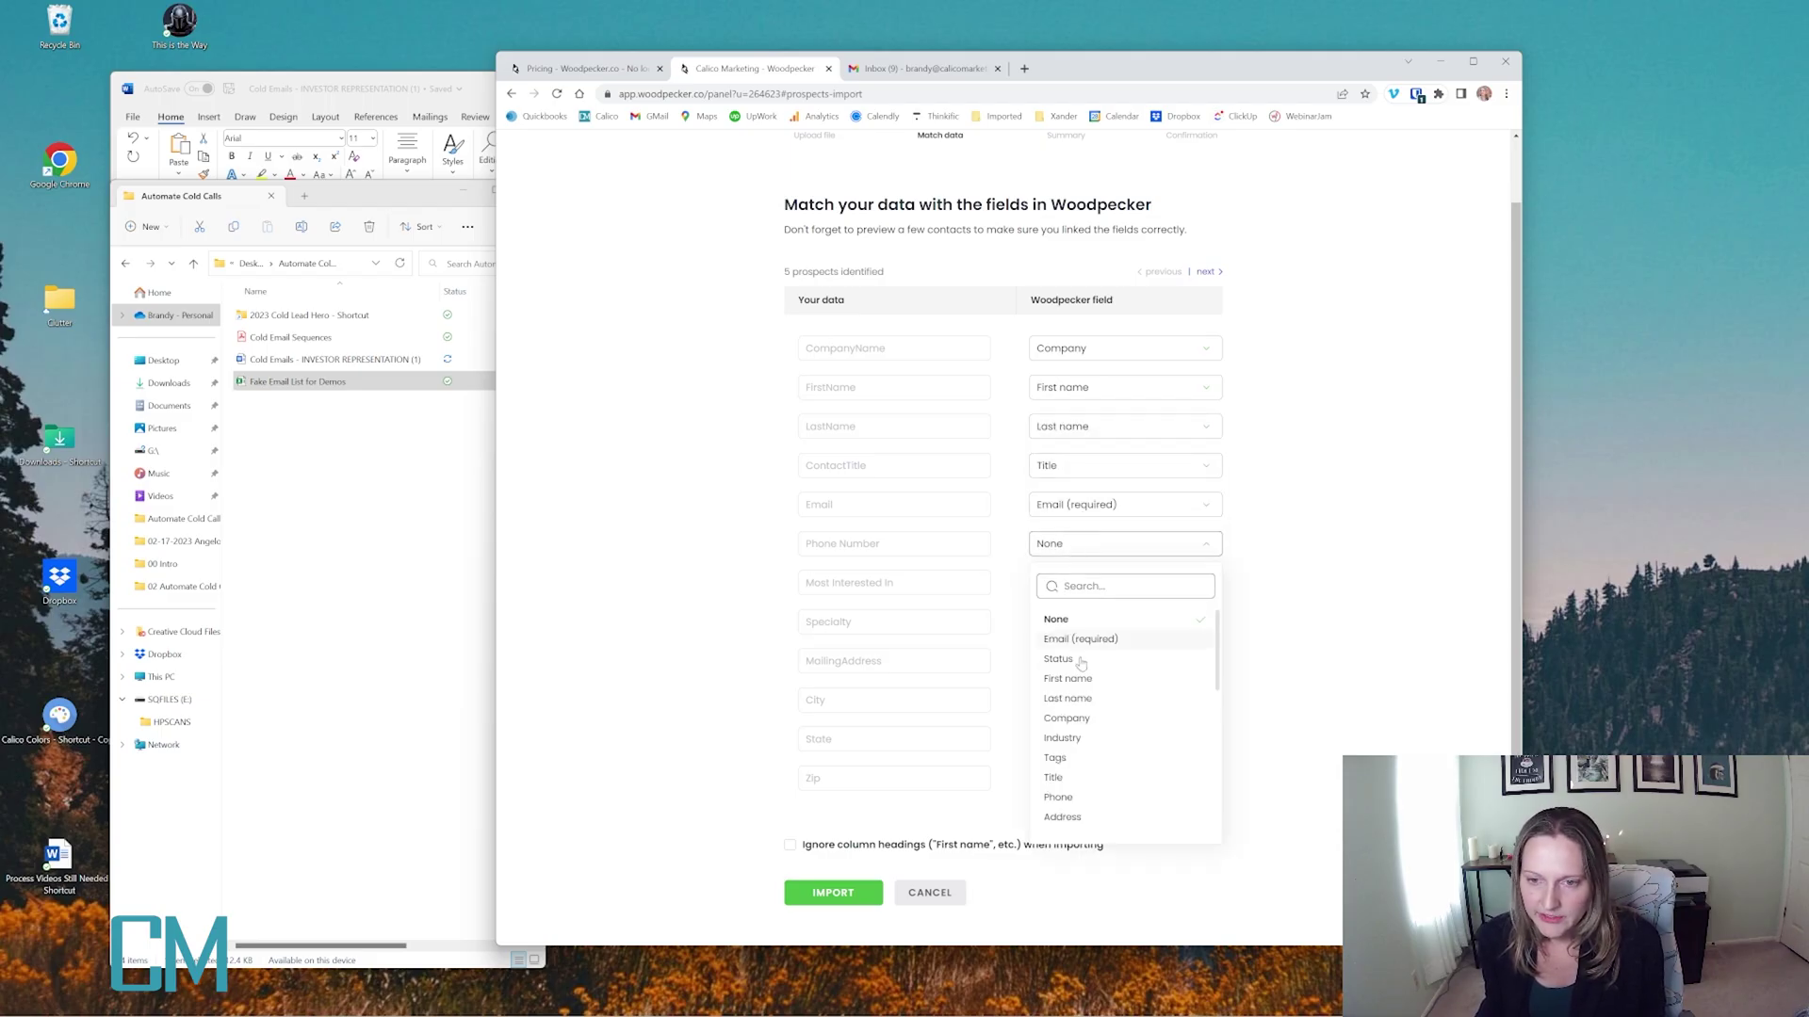
scroll(1081, 716, down, 2)
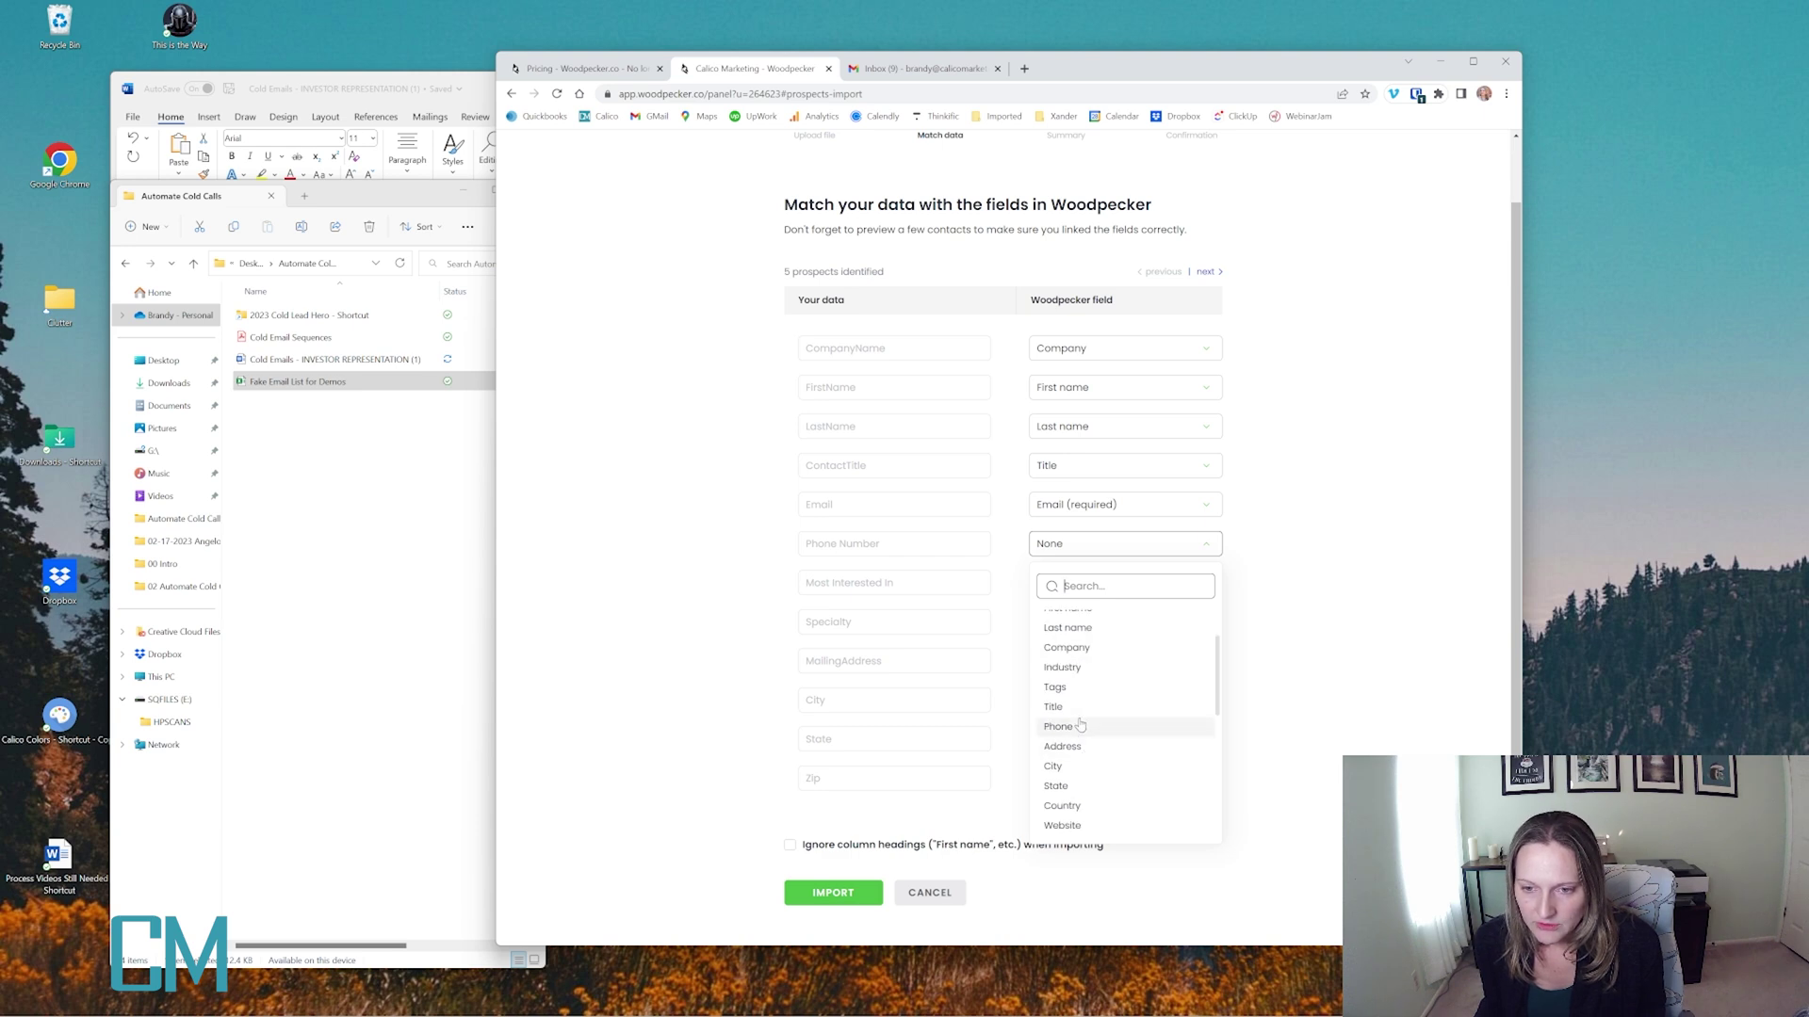
click(1074, 707)
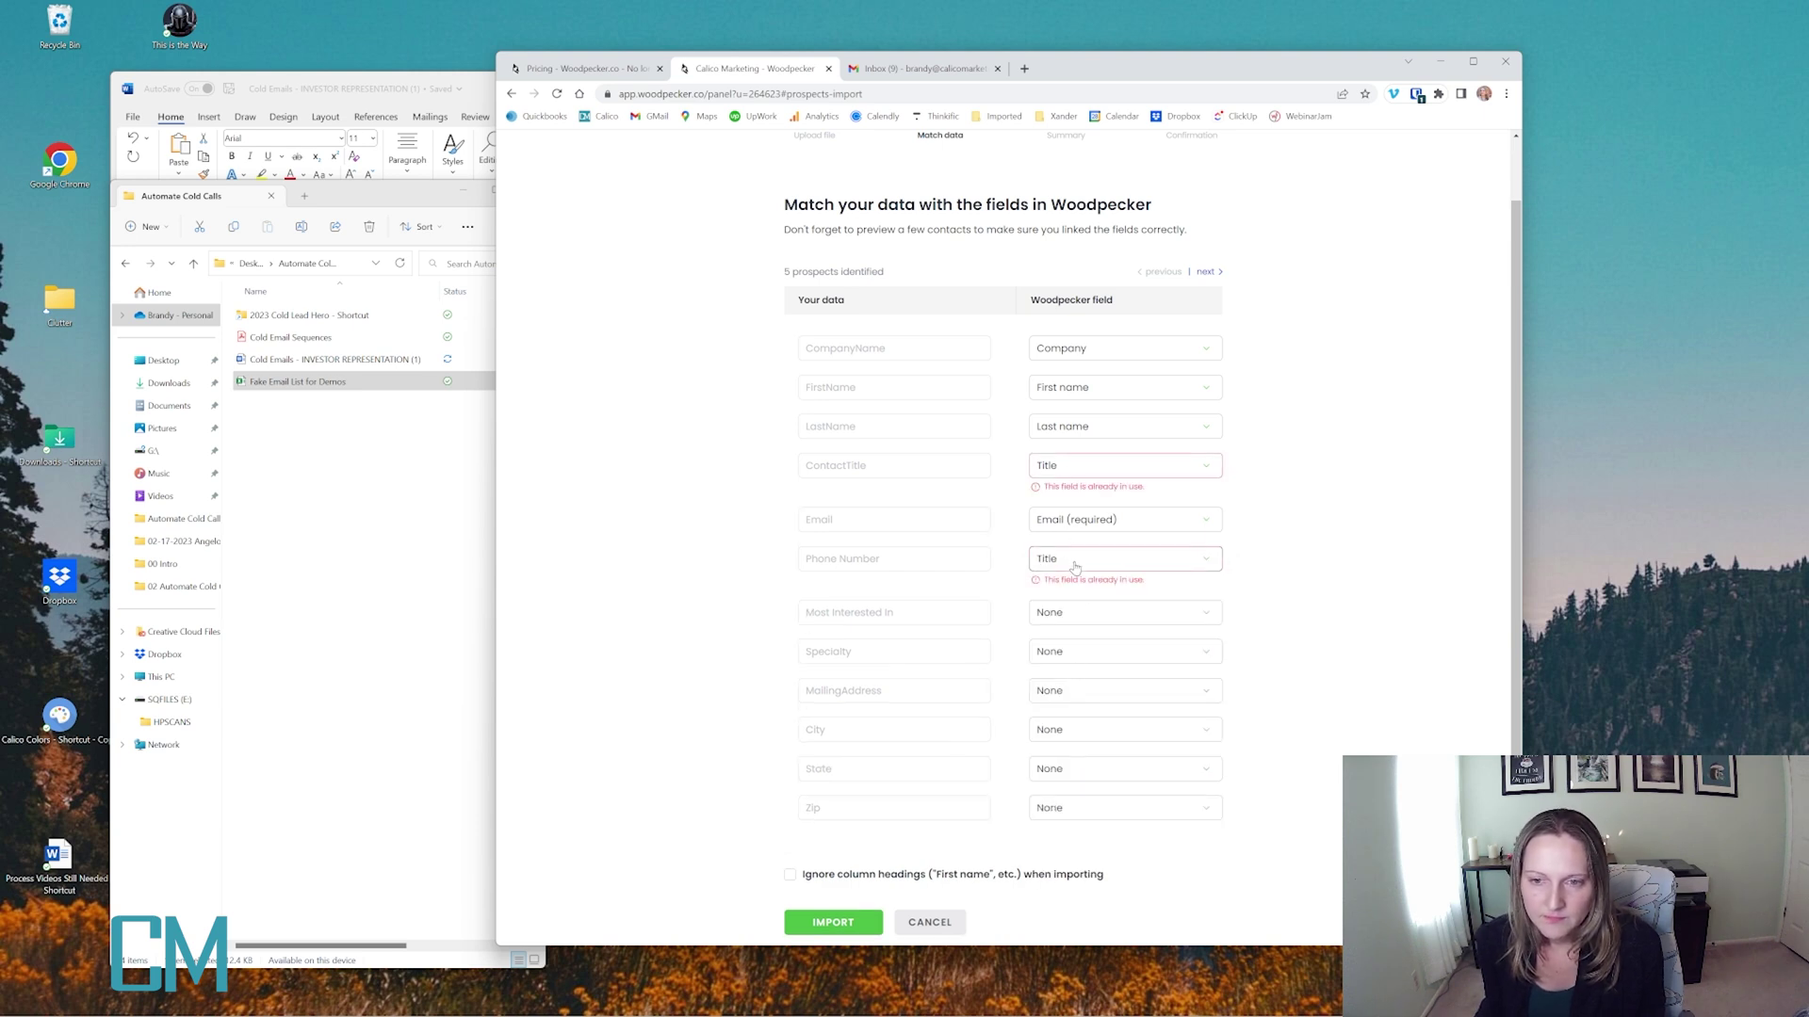
click(1075, 565)
scroll(1080, 726, down, 2)
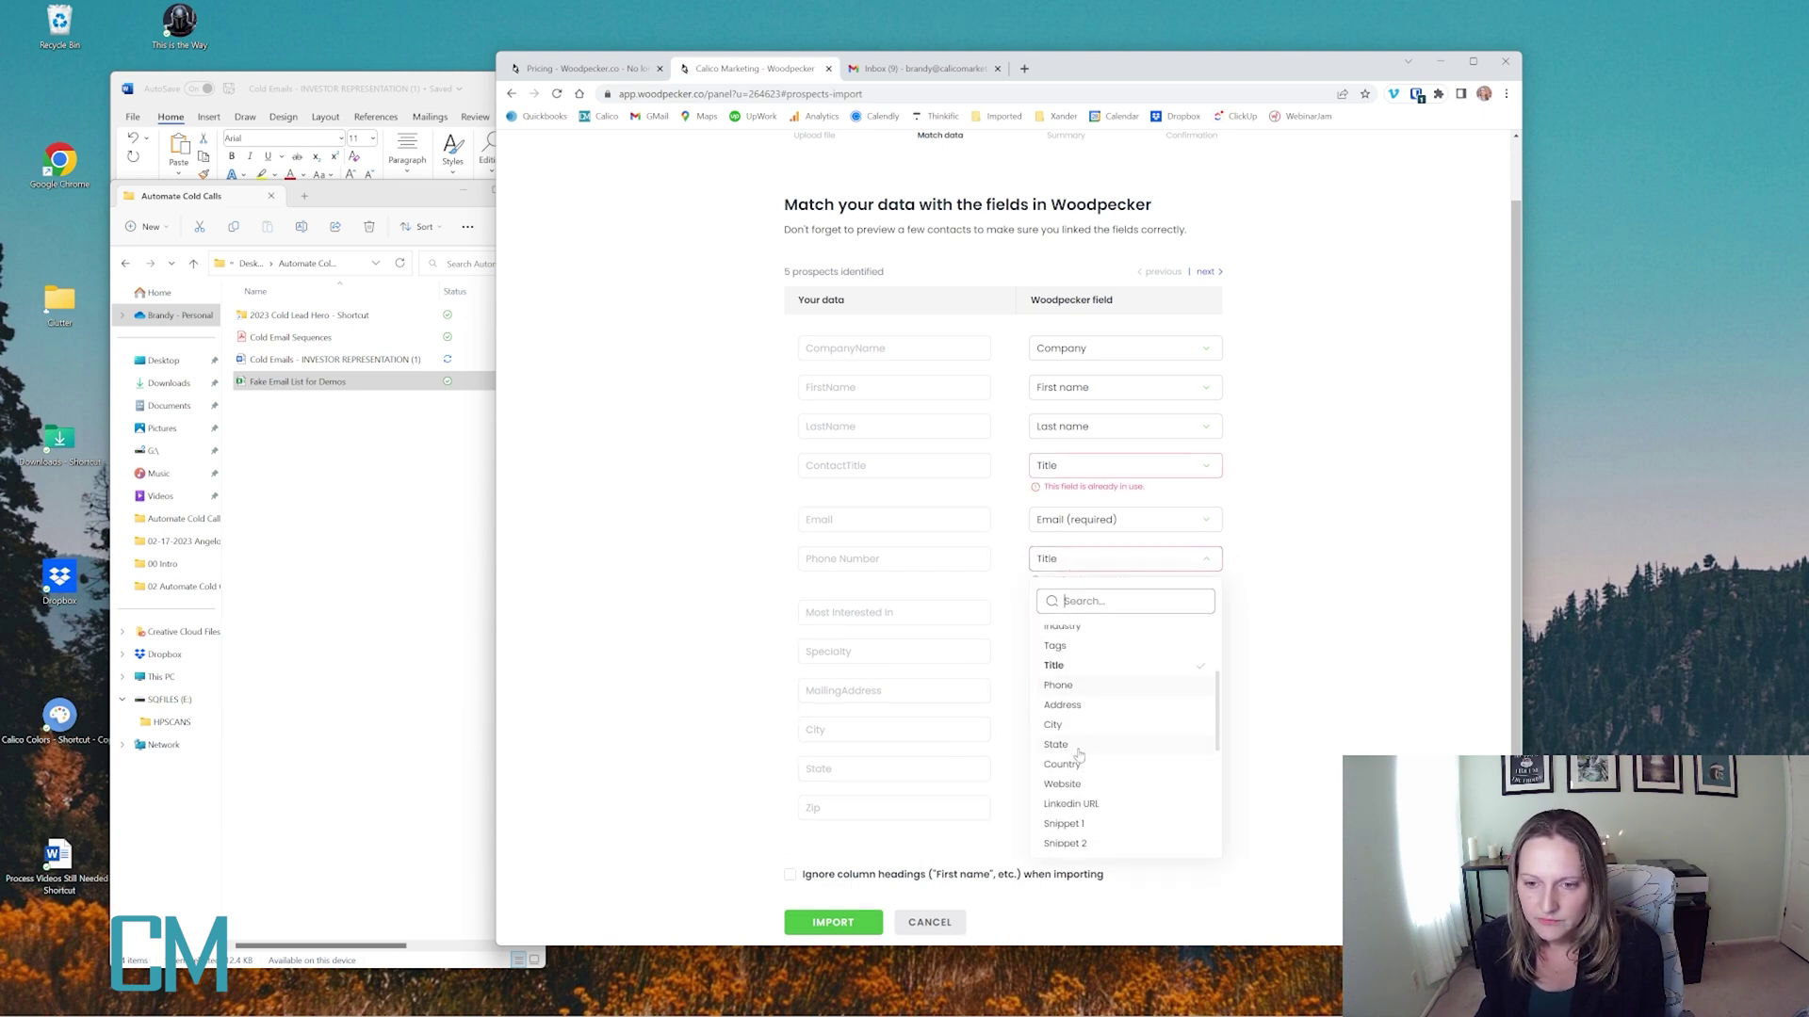
click(1068, 687)
Match the Most Interested In column to Snippet 1 and the Specialty column to Snippet 2
click(1078, 582)
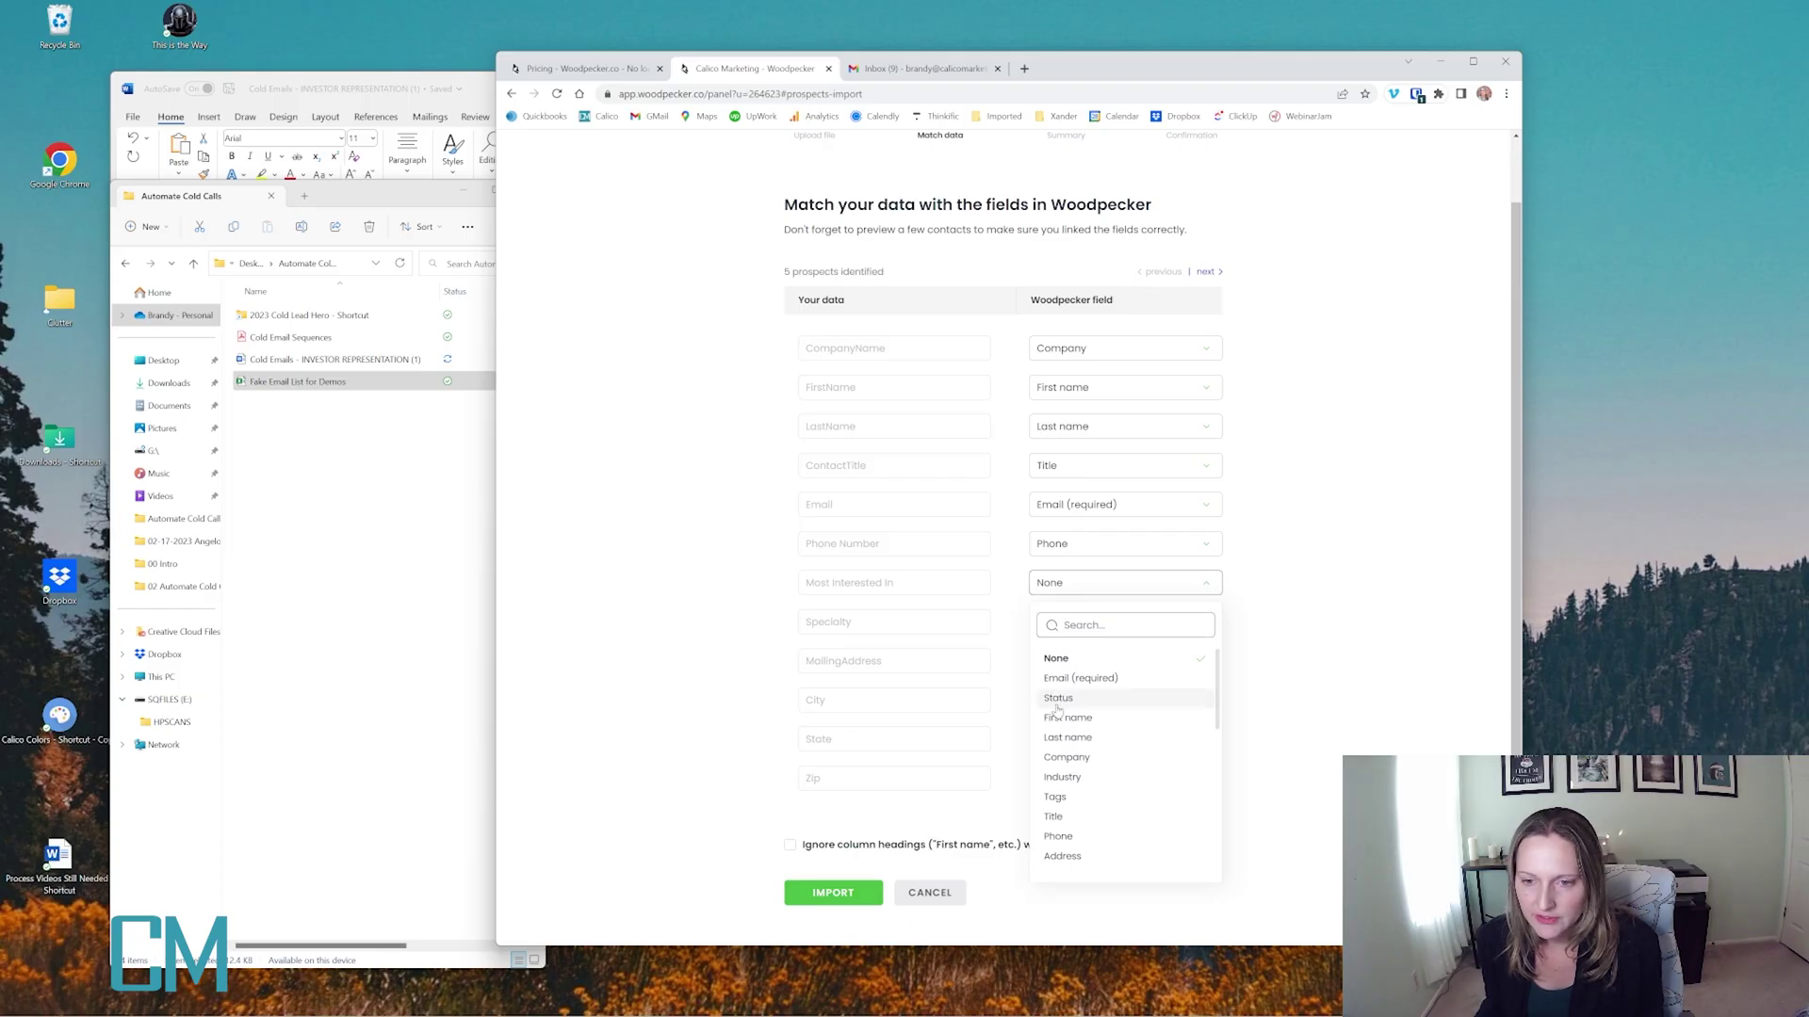
scroll(1085, 754, down, 3)
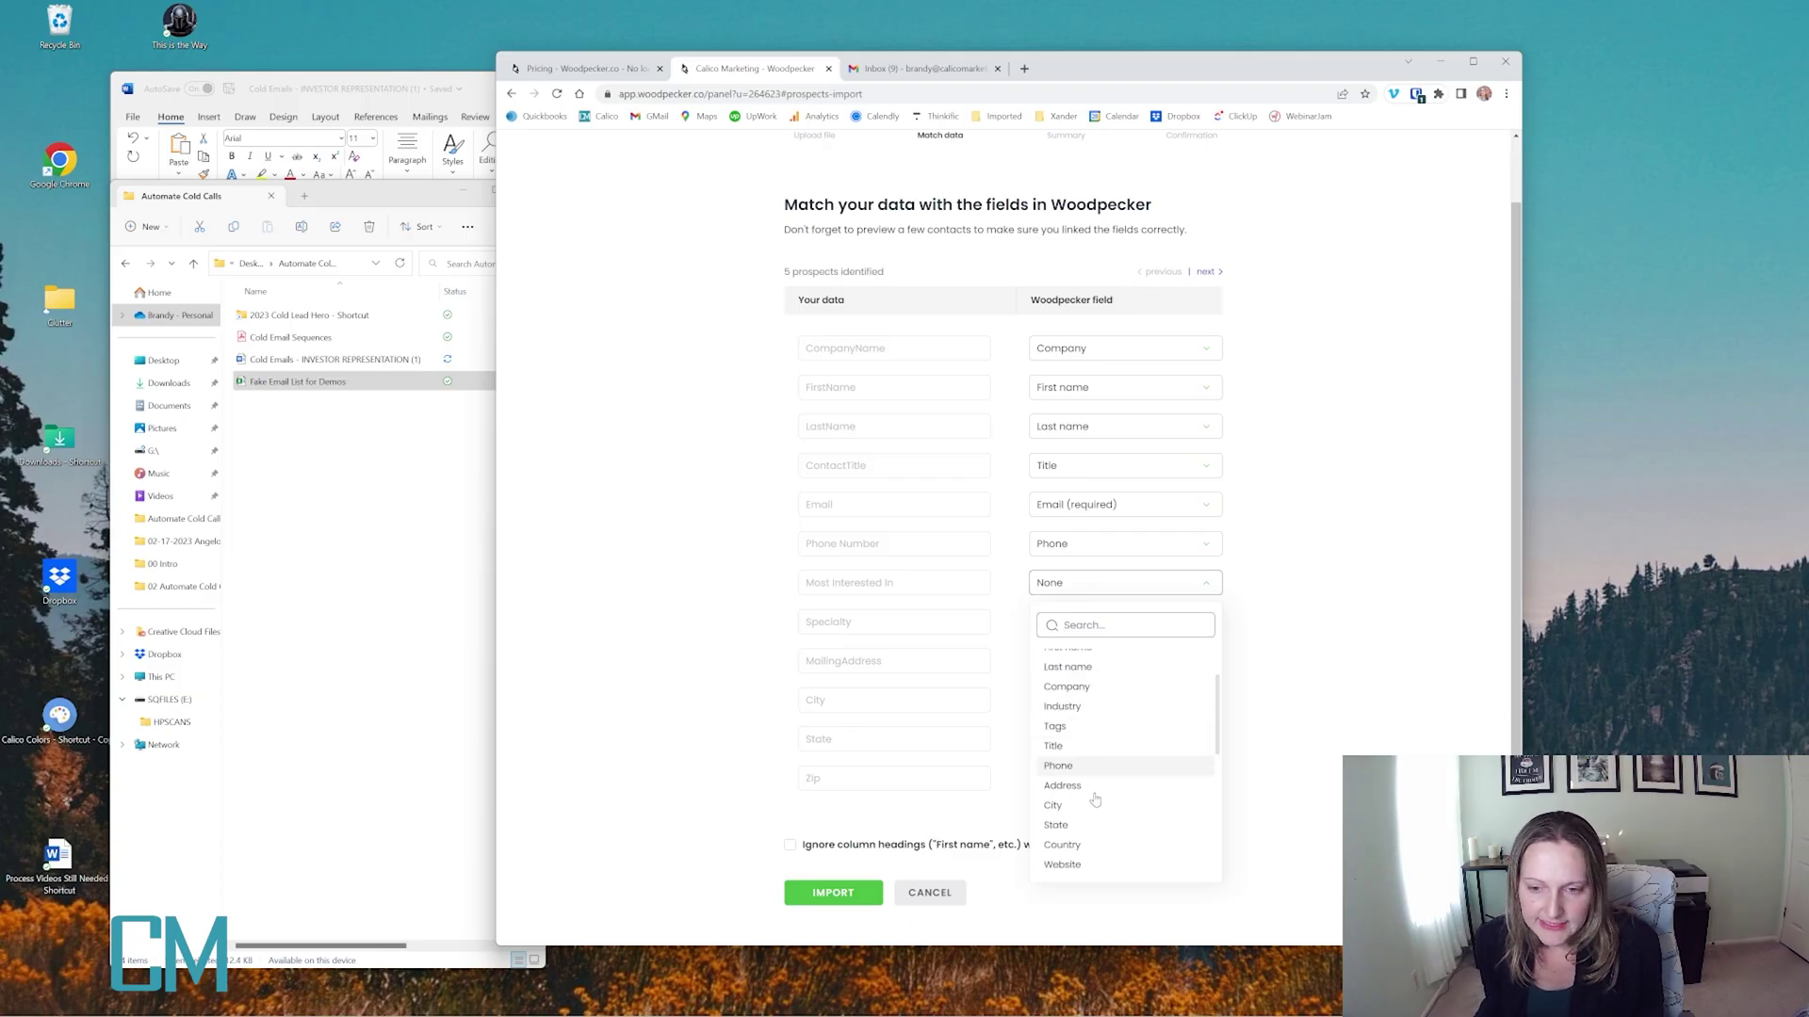
click(1086, 764)
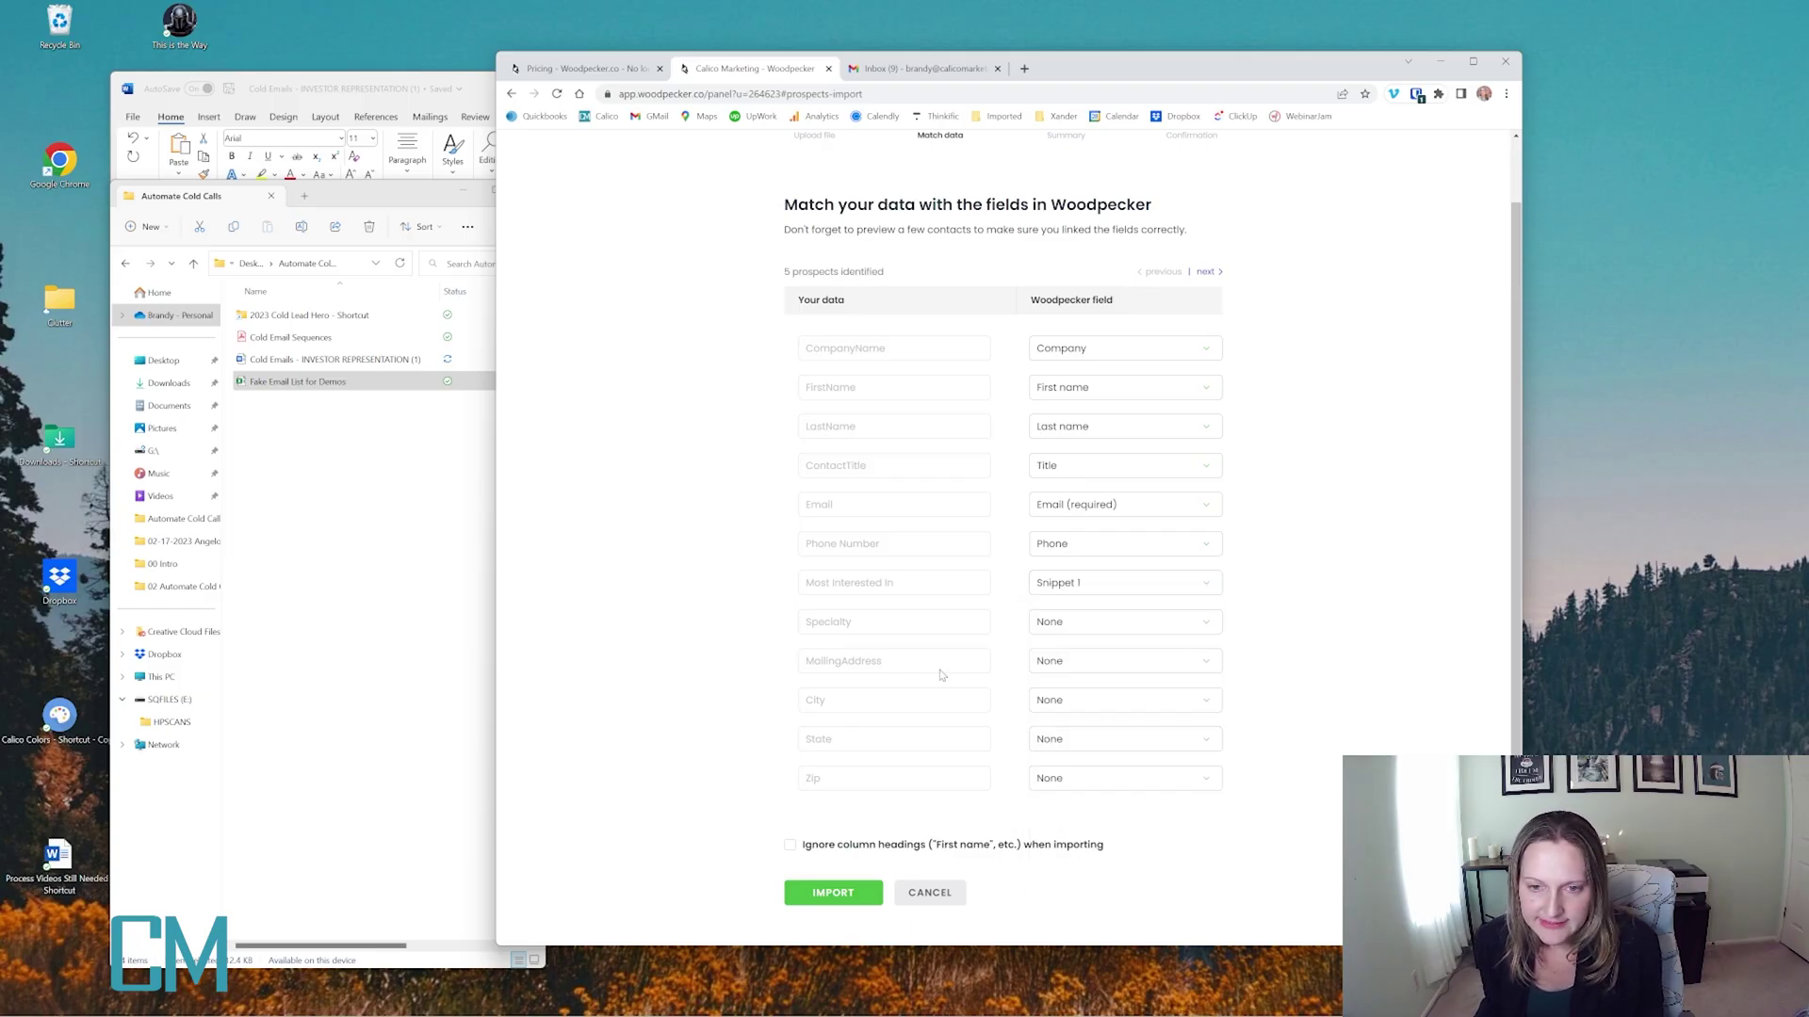
click(1098, 632)
scroll(1110, 826, down, 3)
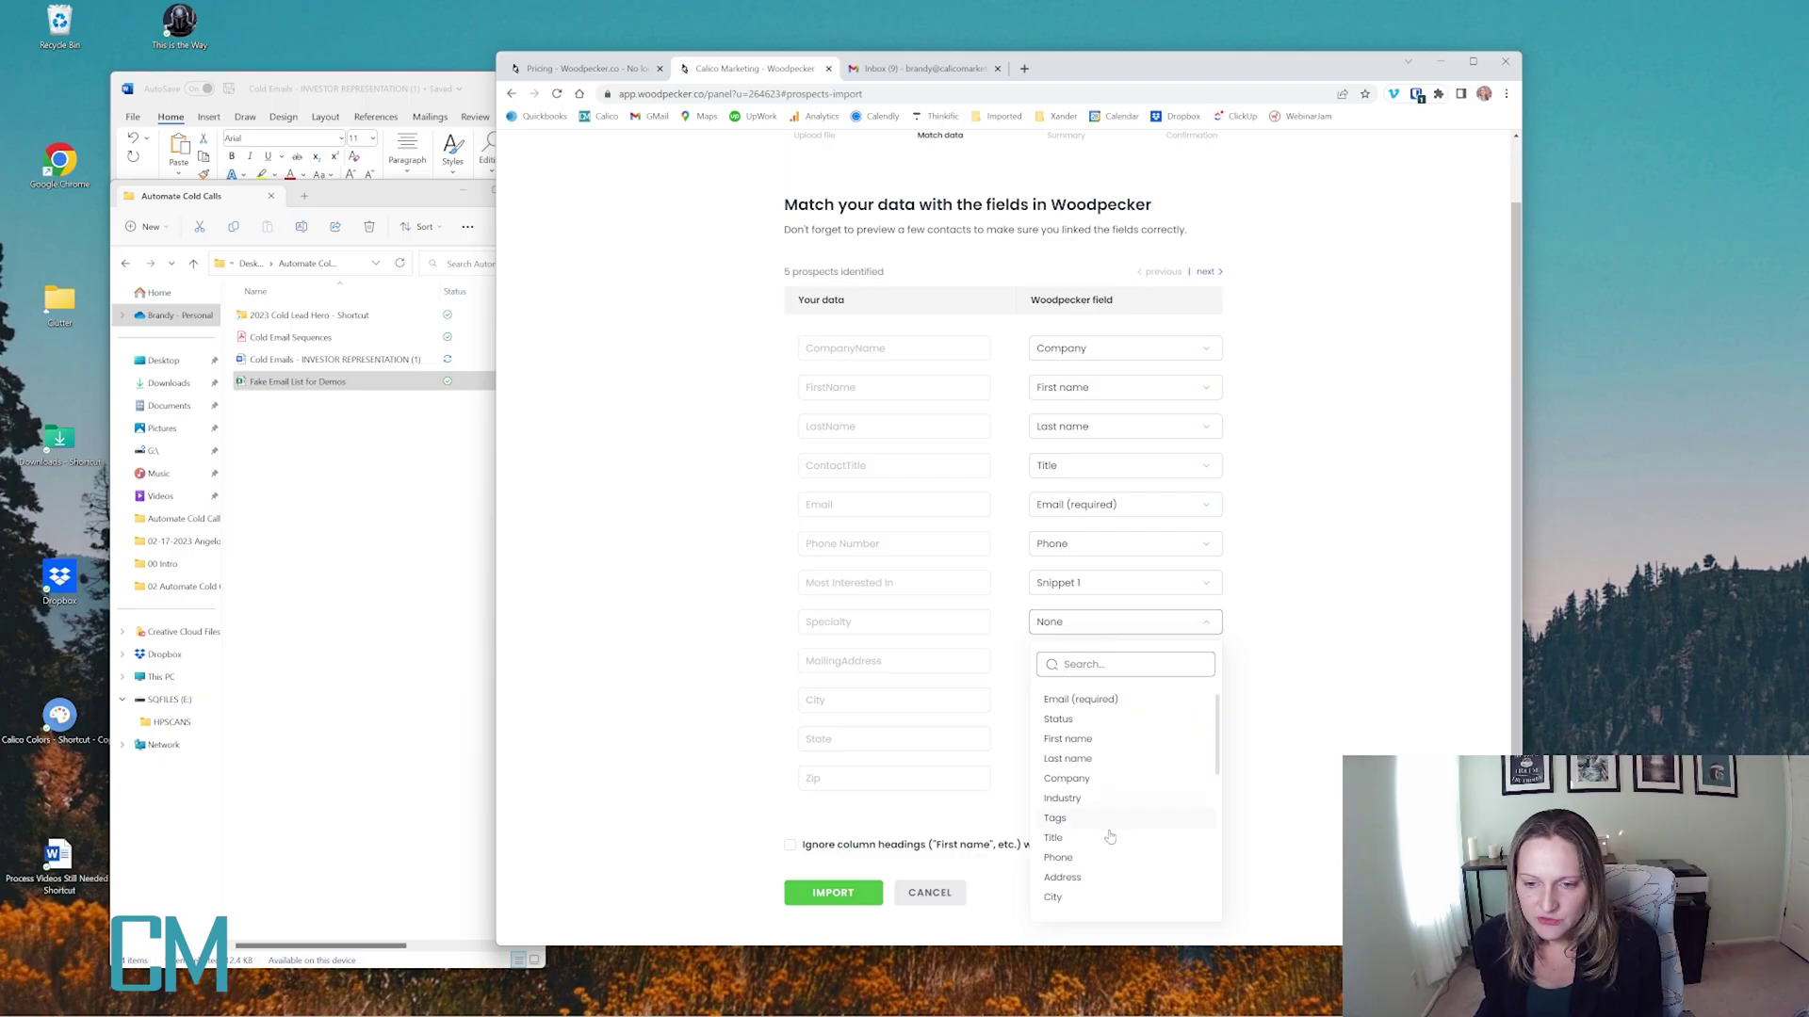
click(1074, 892)
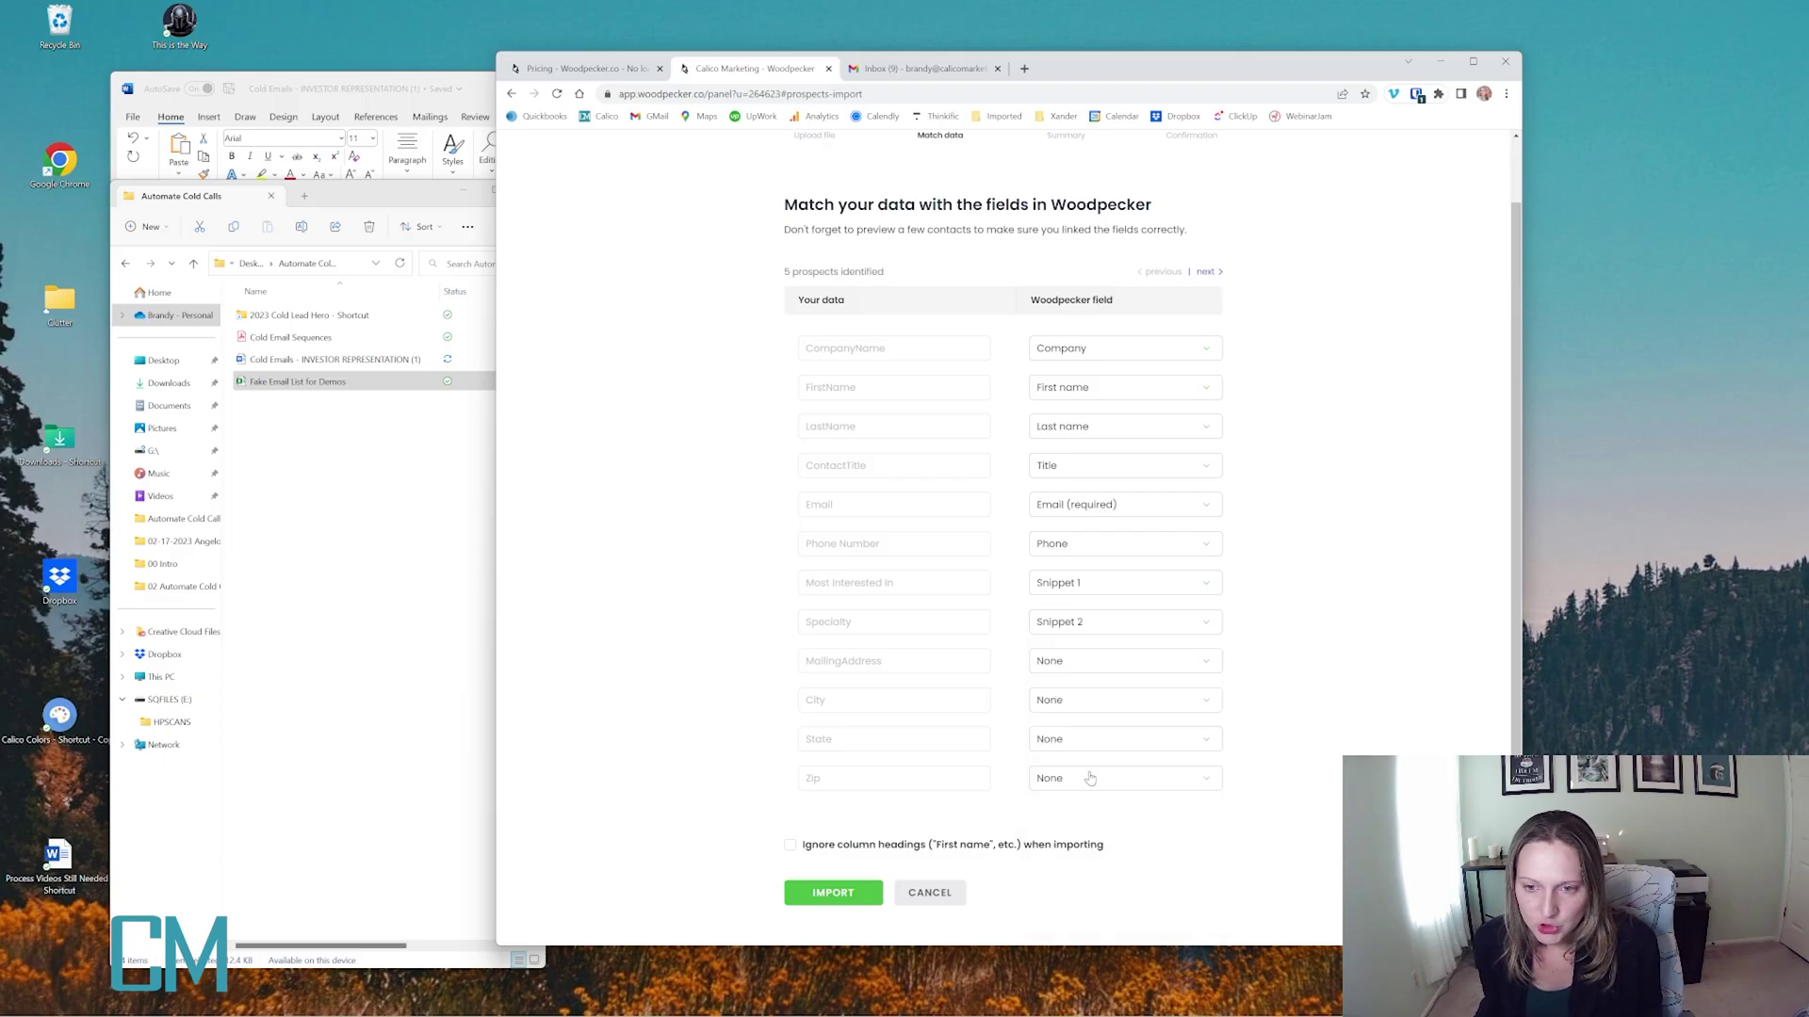
Match MailingAddress to Address, City to City and State to State, and have the column headings ignored when importing
scroll(1060, 660, down, 1)
click(1054, 650)
scroll(1100, 802, down, 3)
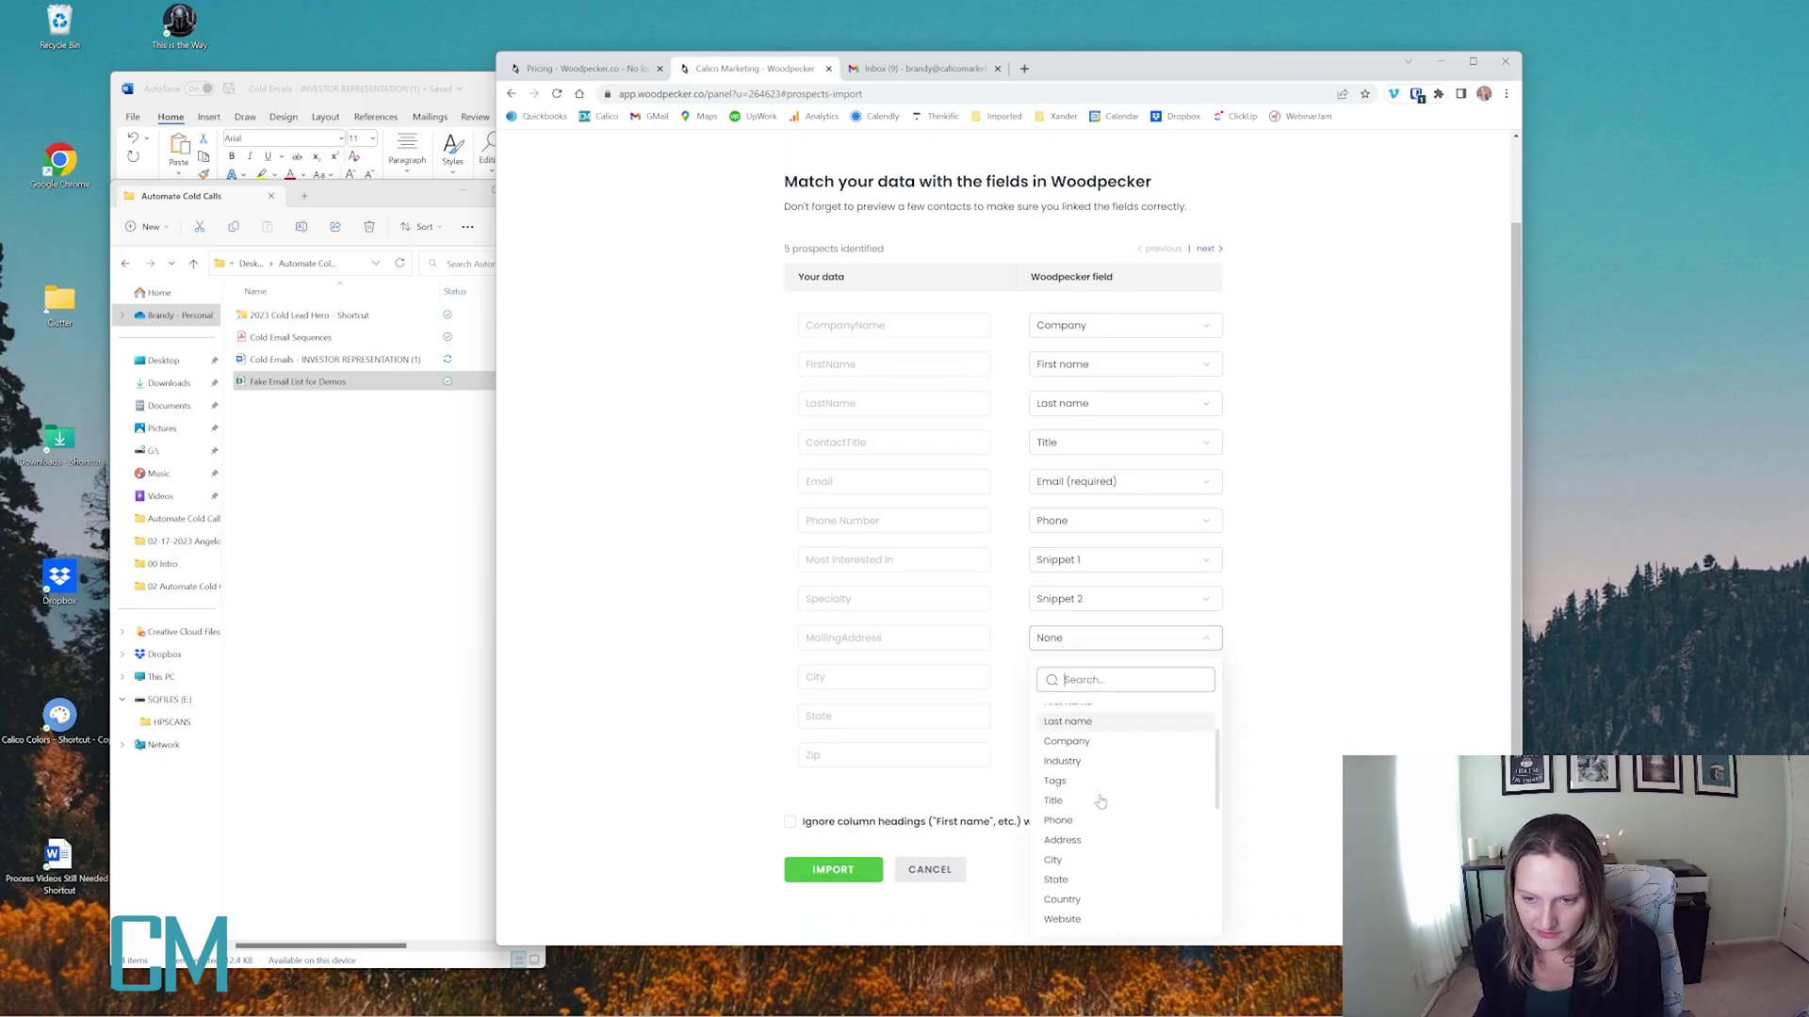
click(1063, 769)
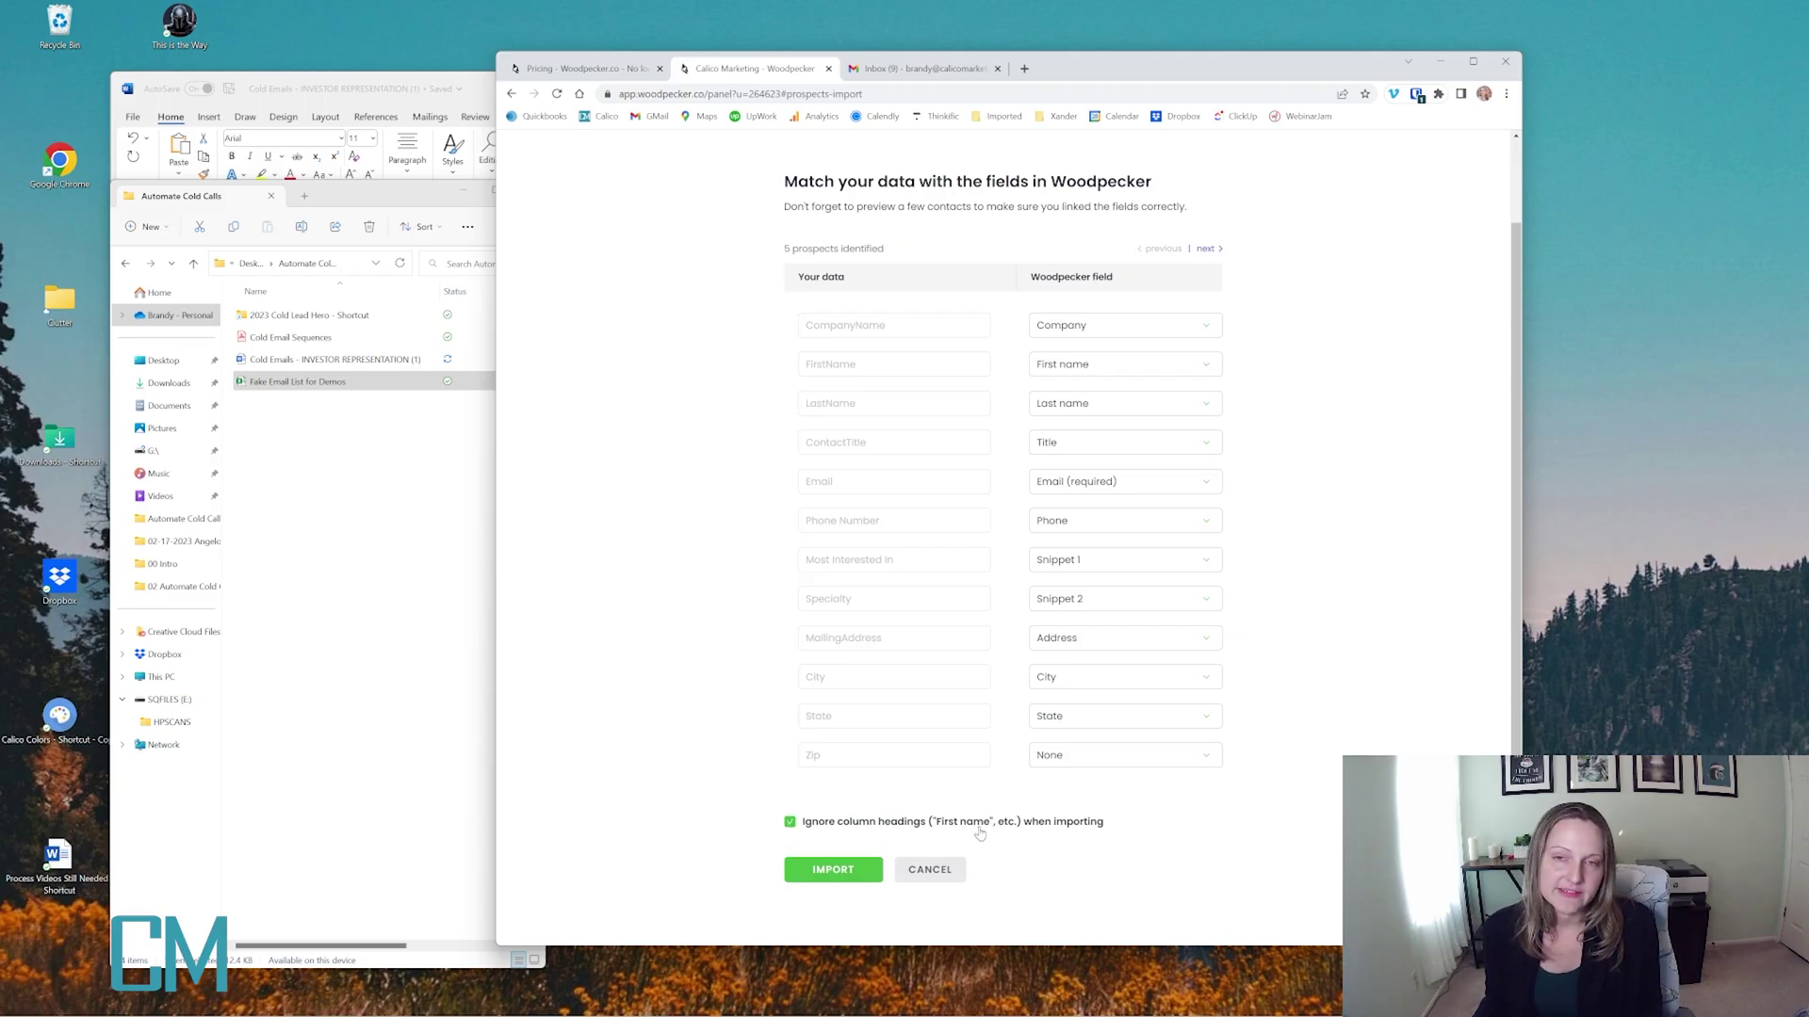
Import the matched contact list and add its prospects to the Investor Rep Sequence campaign
click(834, 872)
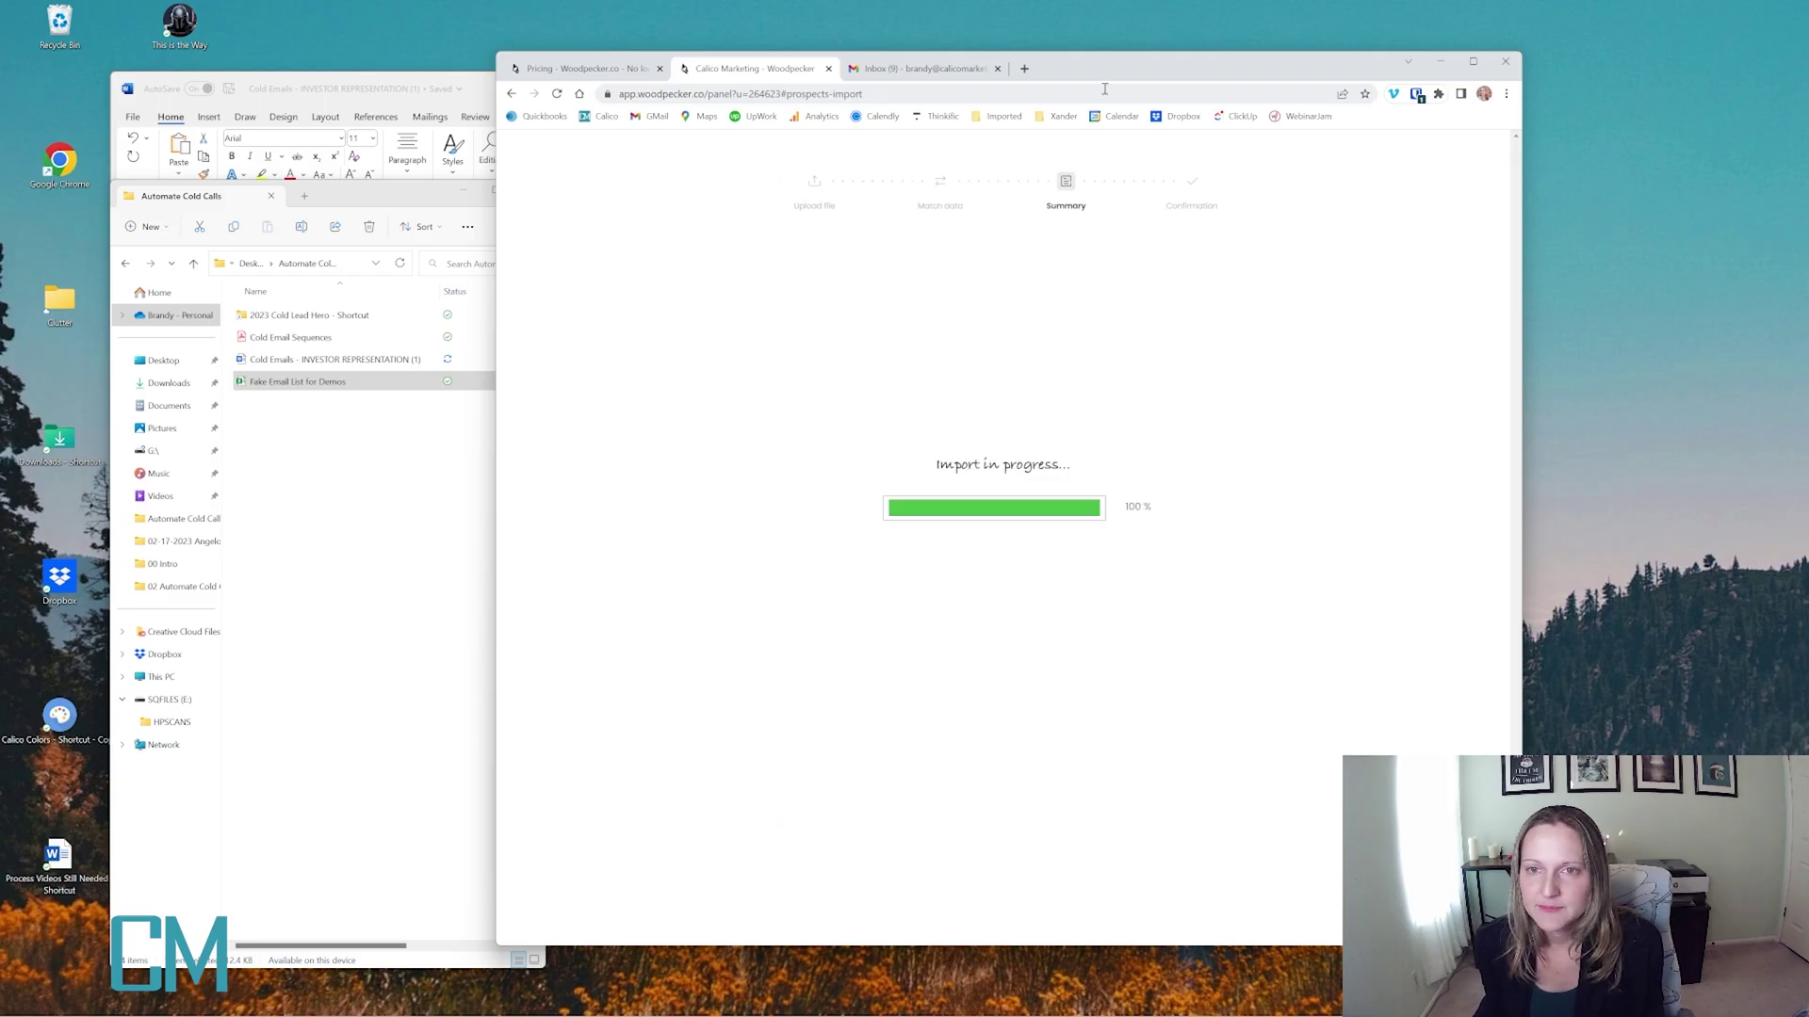
drag(1130, 64, 1158, 68)
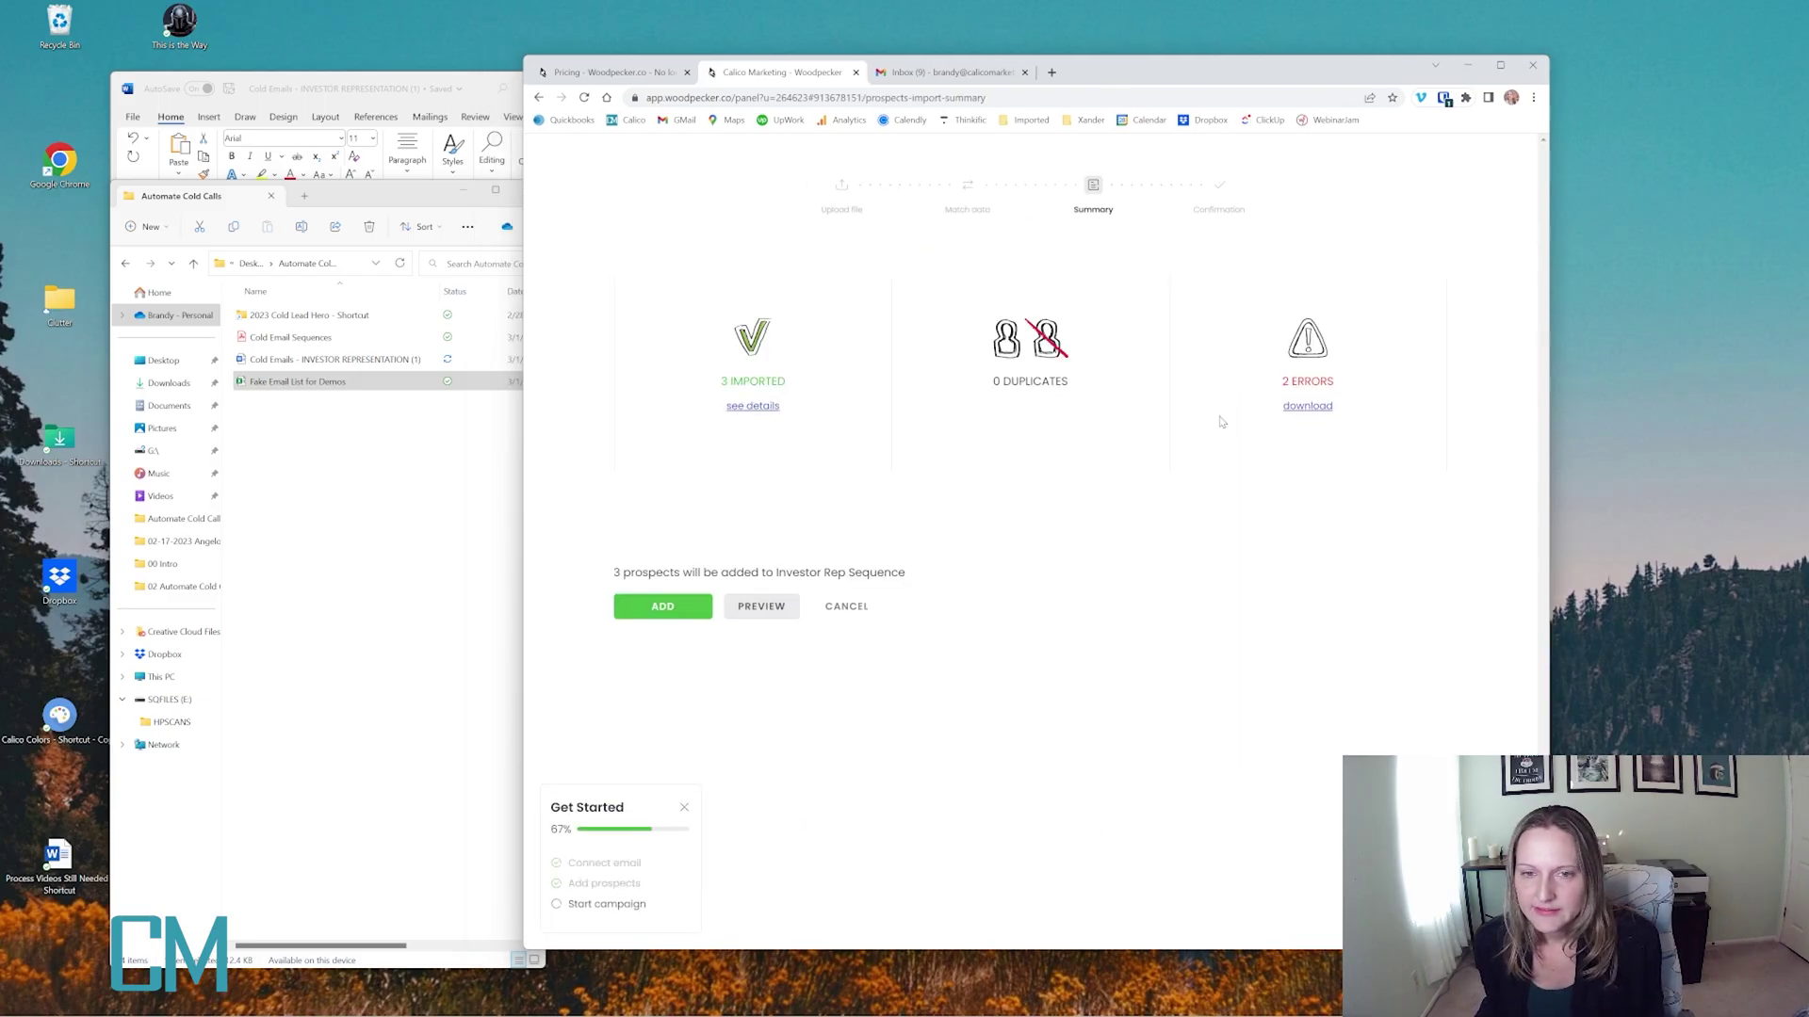
click(656, 608)
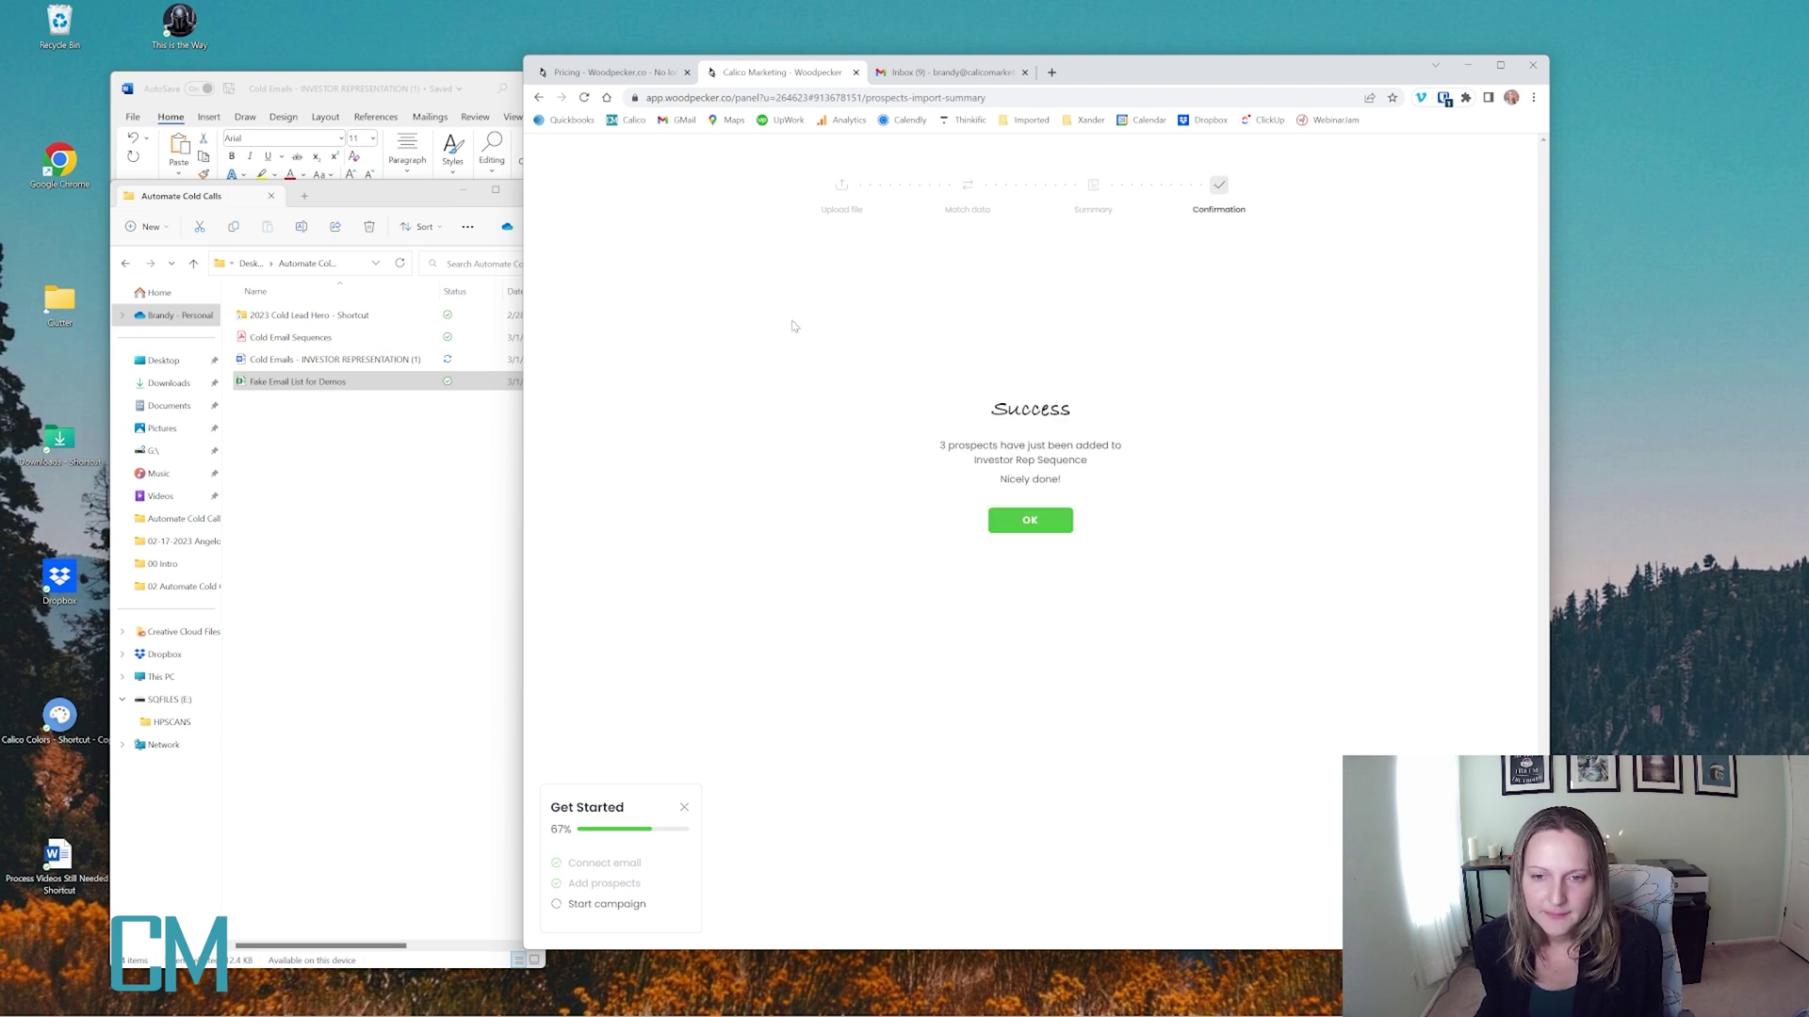
click(1035, 525)
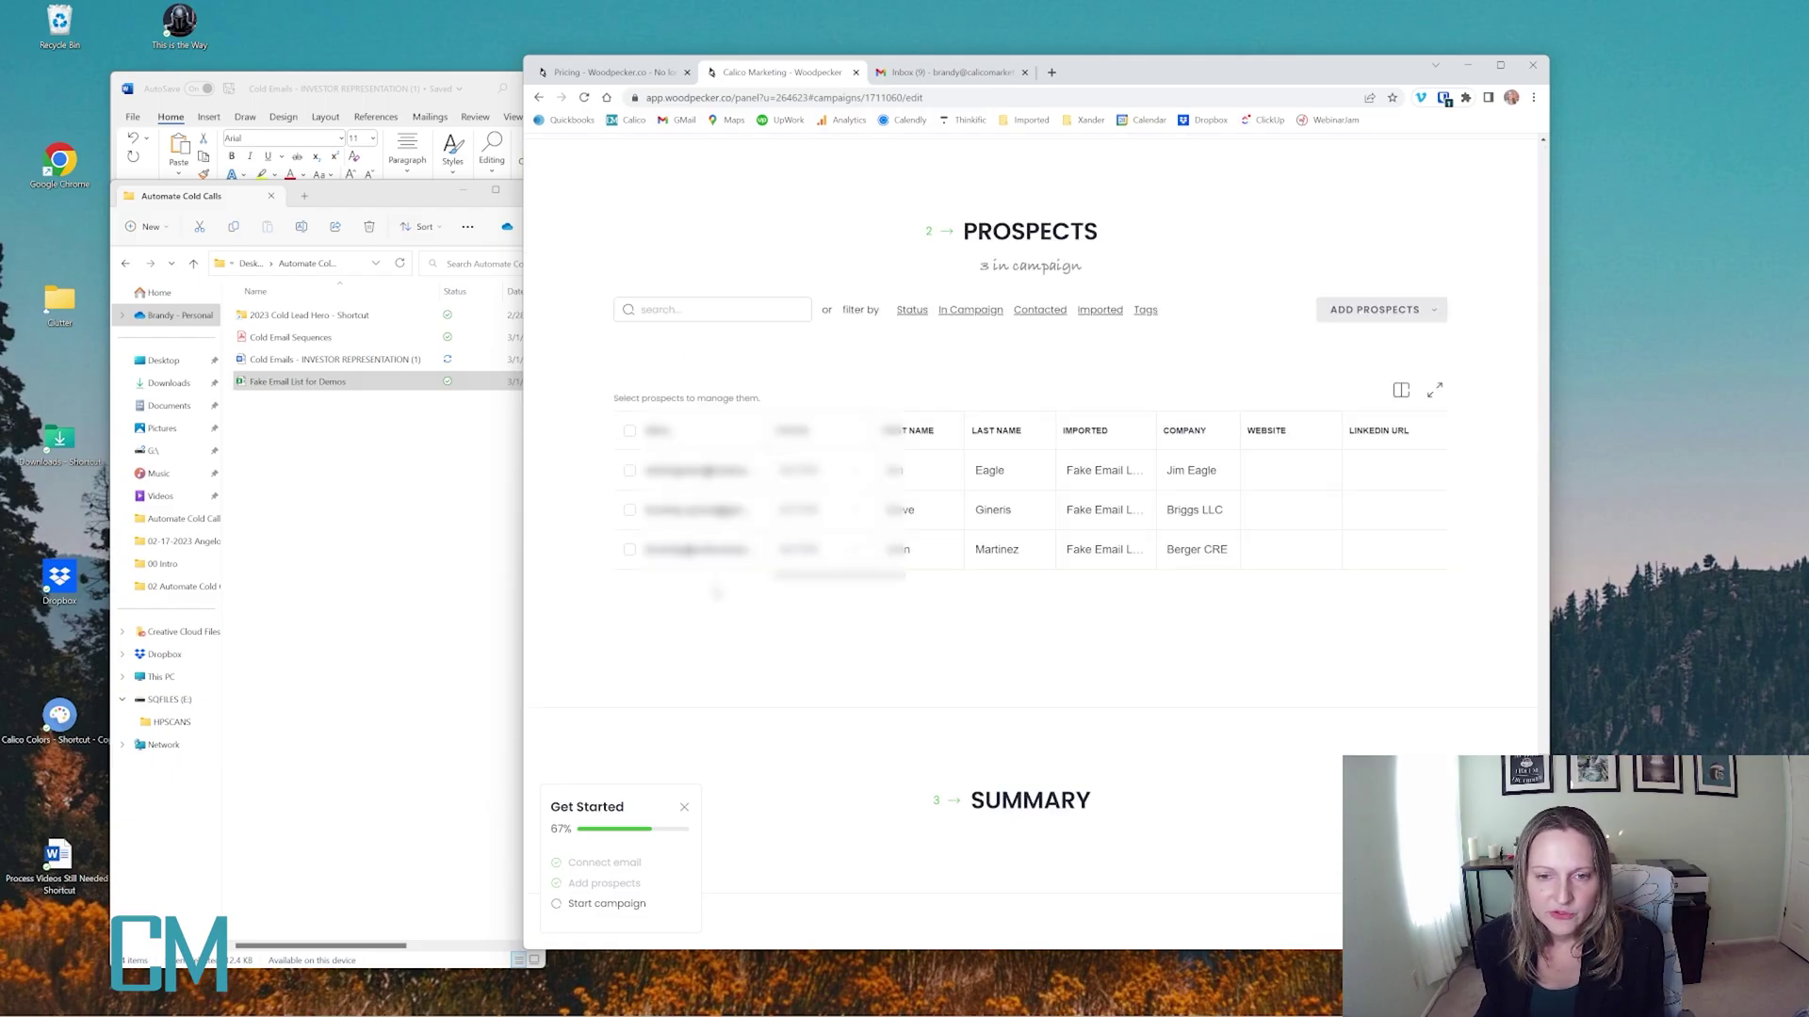
Review the imported prospects' snippet columns, the campaign summary and the first email in the path
drag(873, 575, 1442, 563)
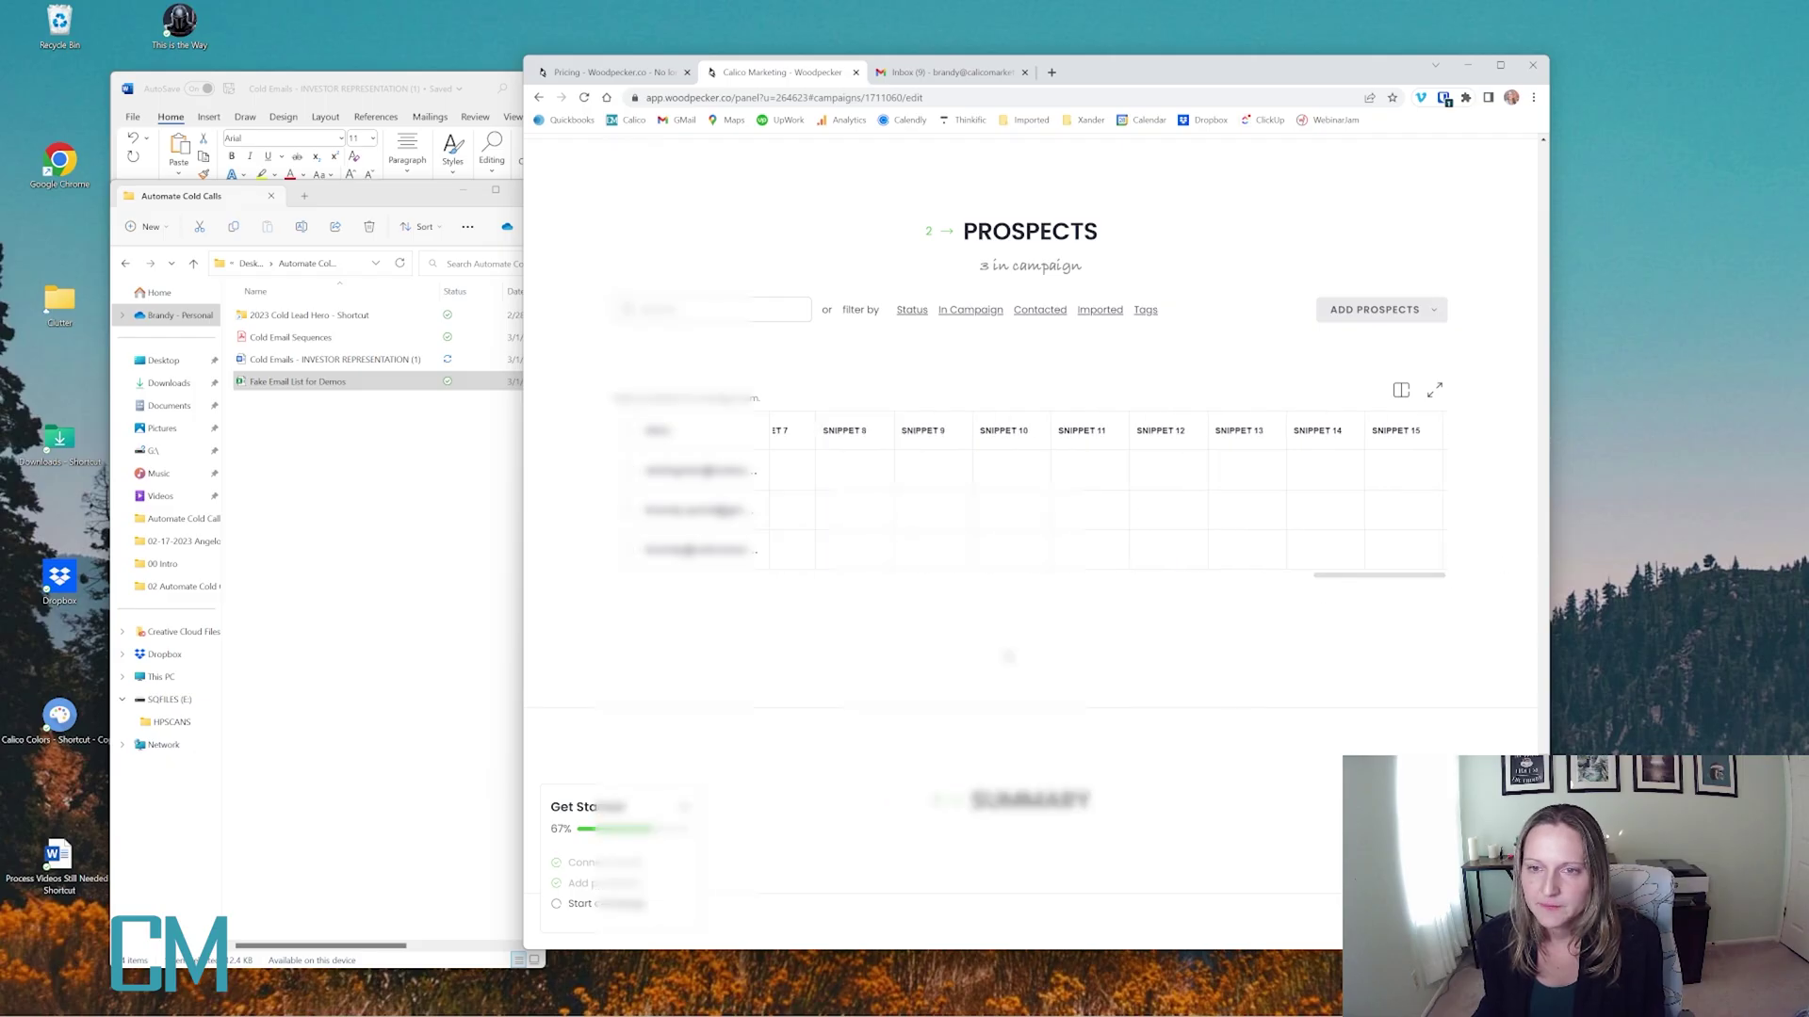
scroll(956, 387, up, 4)
scroll(881, 282, down, 4)
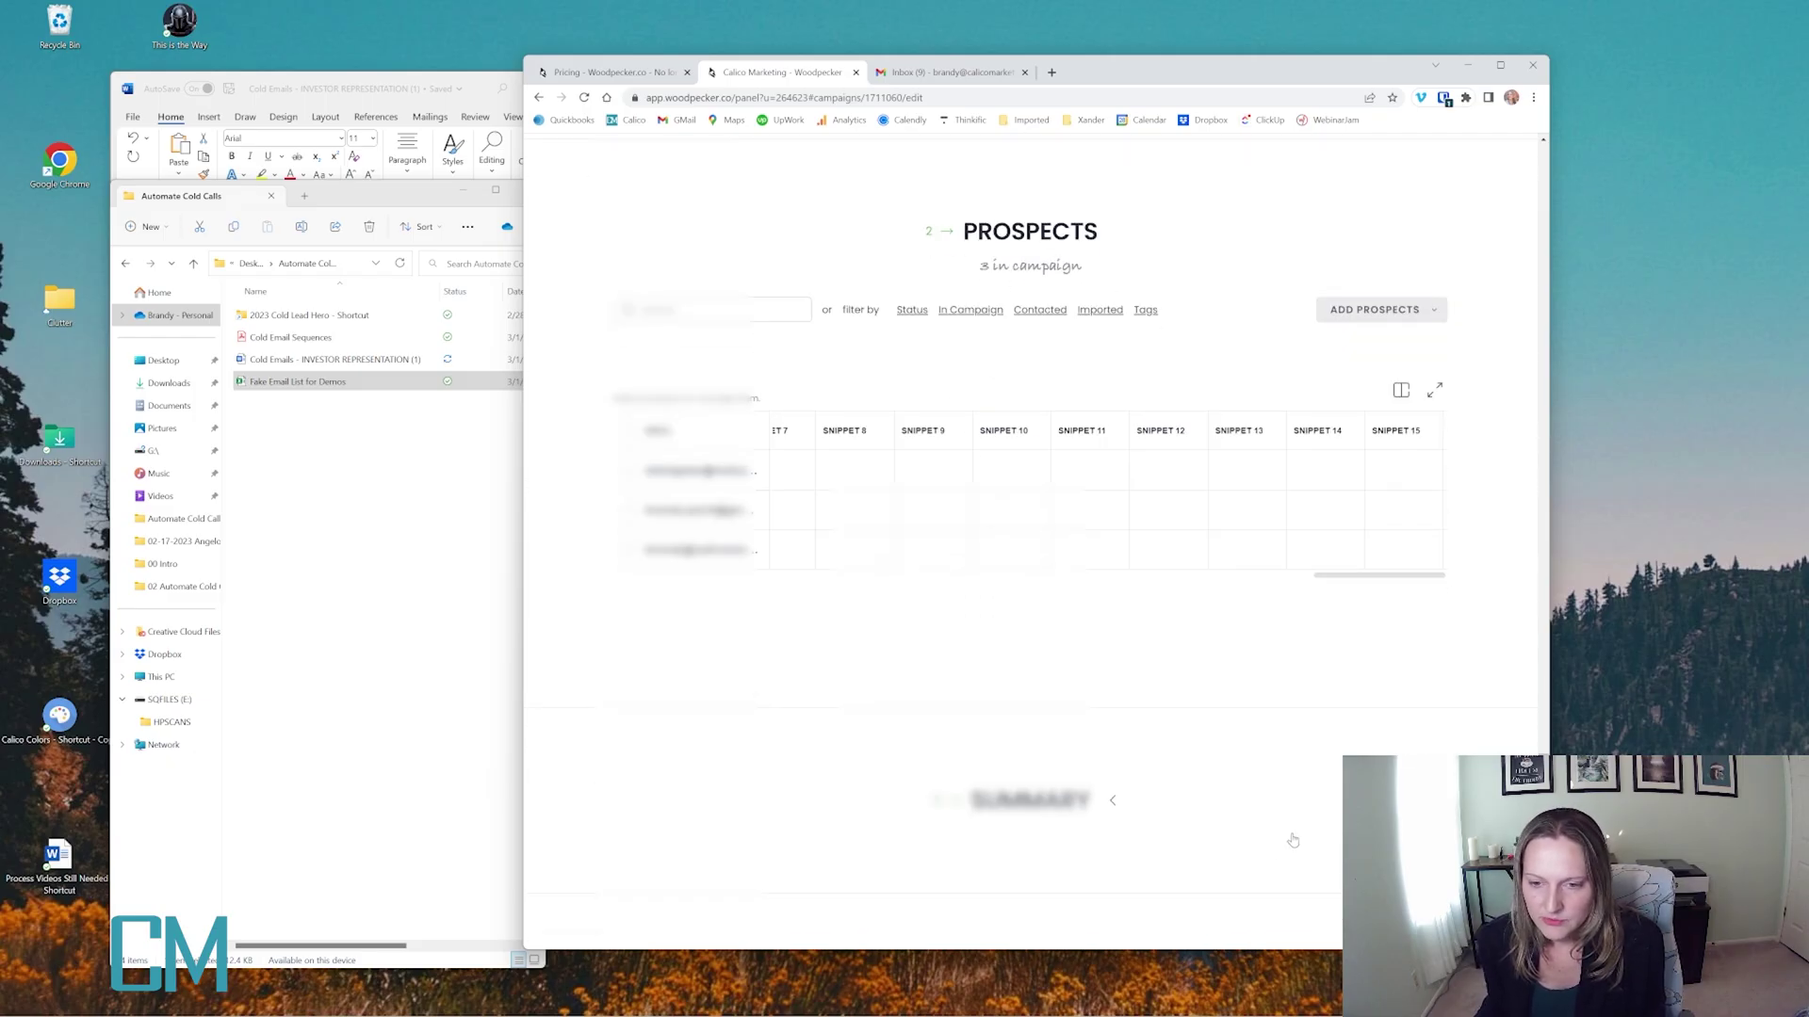
scroll(1085, 827, down, 4)
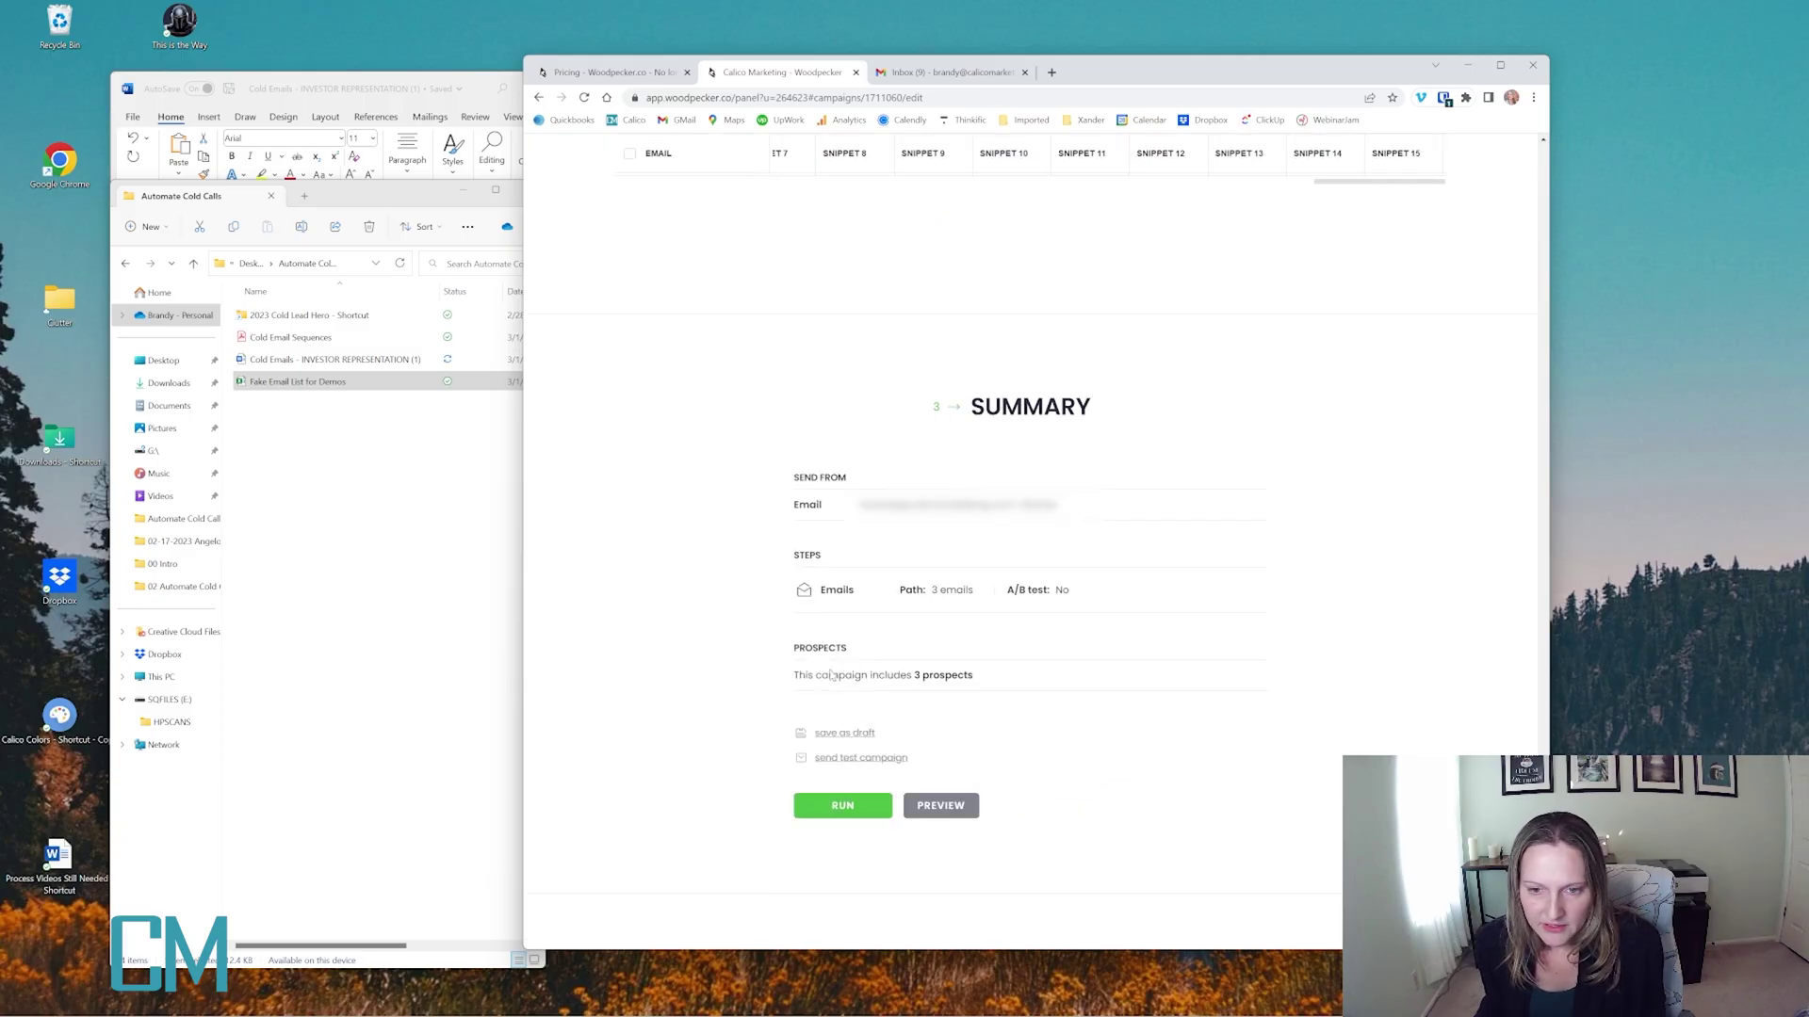
scroll(1195, 678, up, 10)
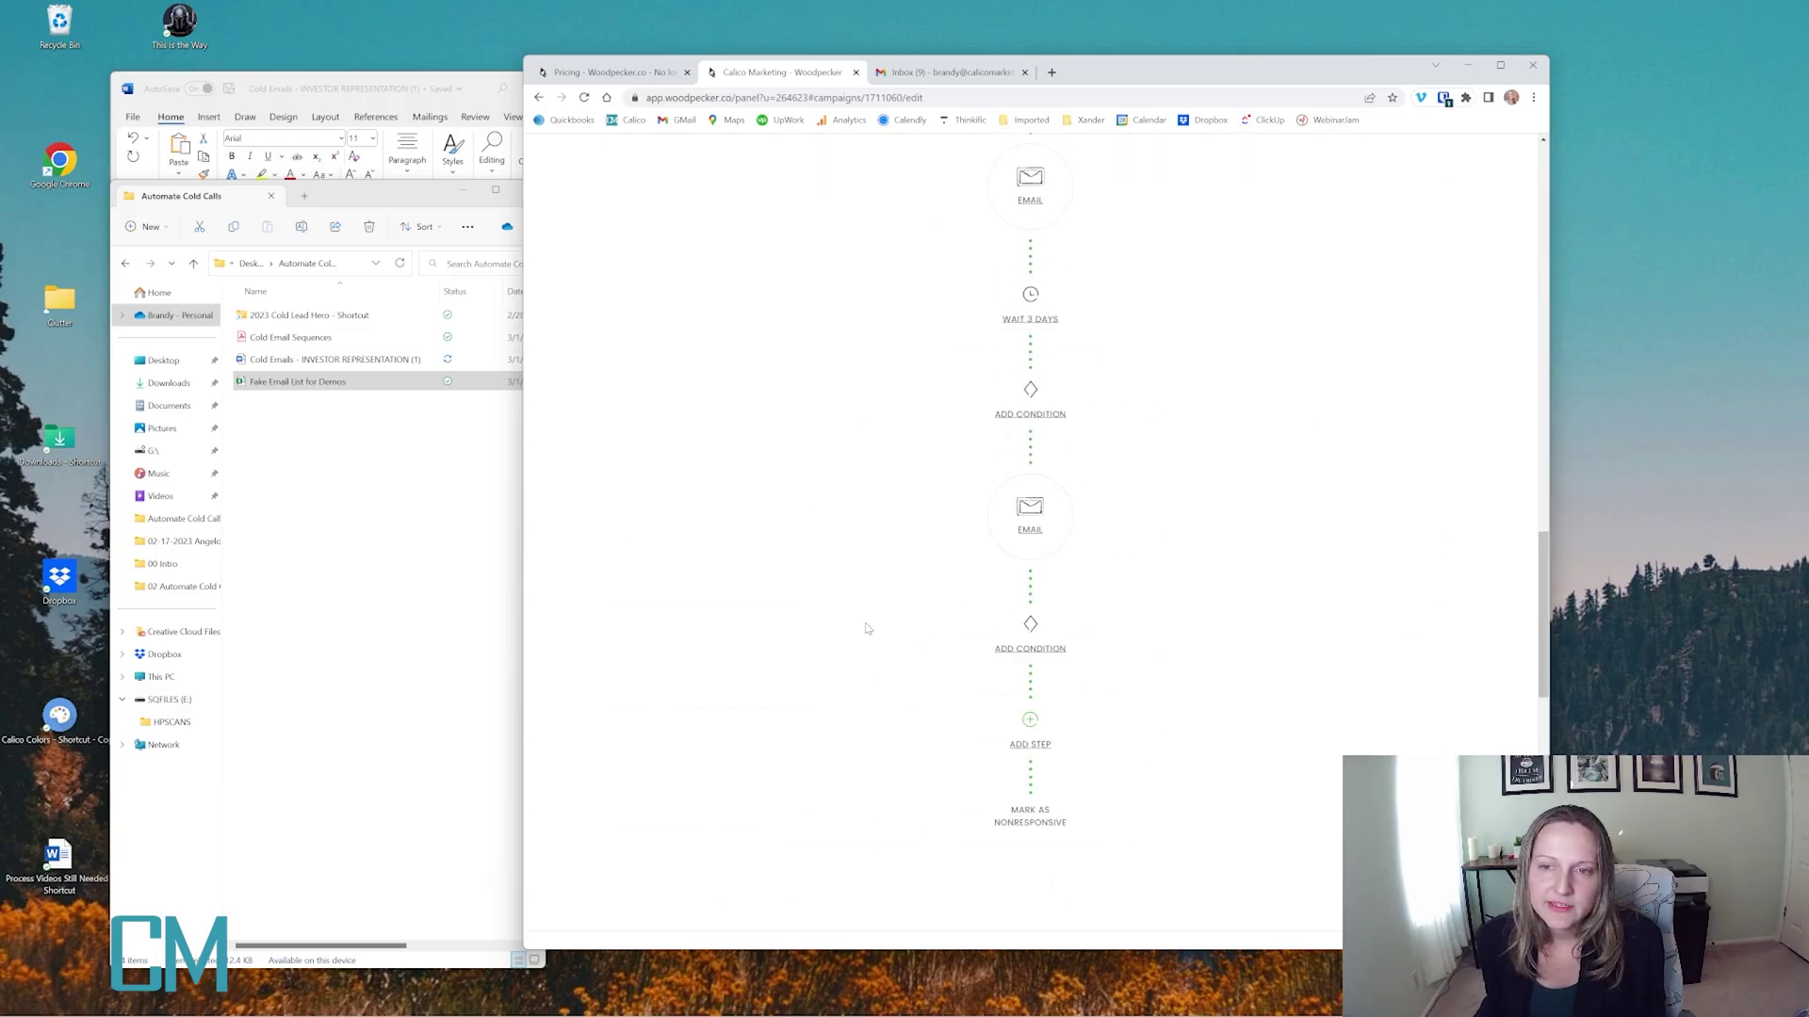
scroll(881, 611, up, 10)
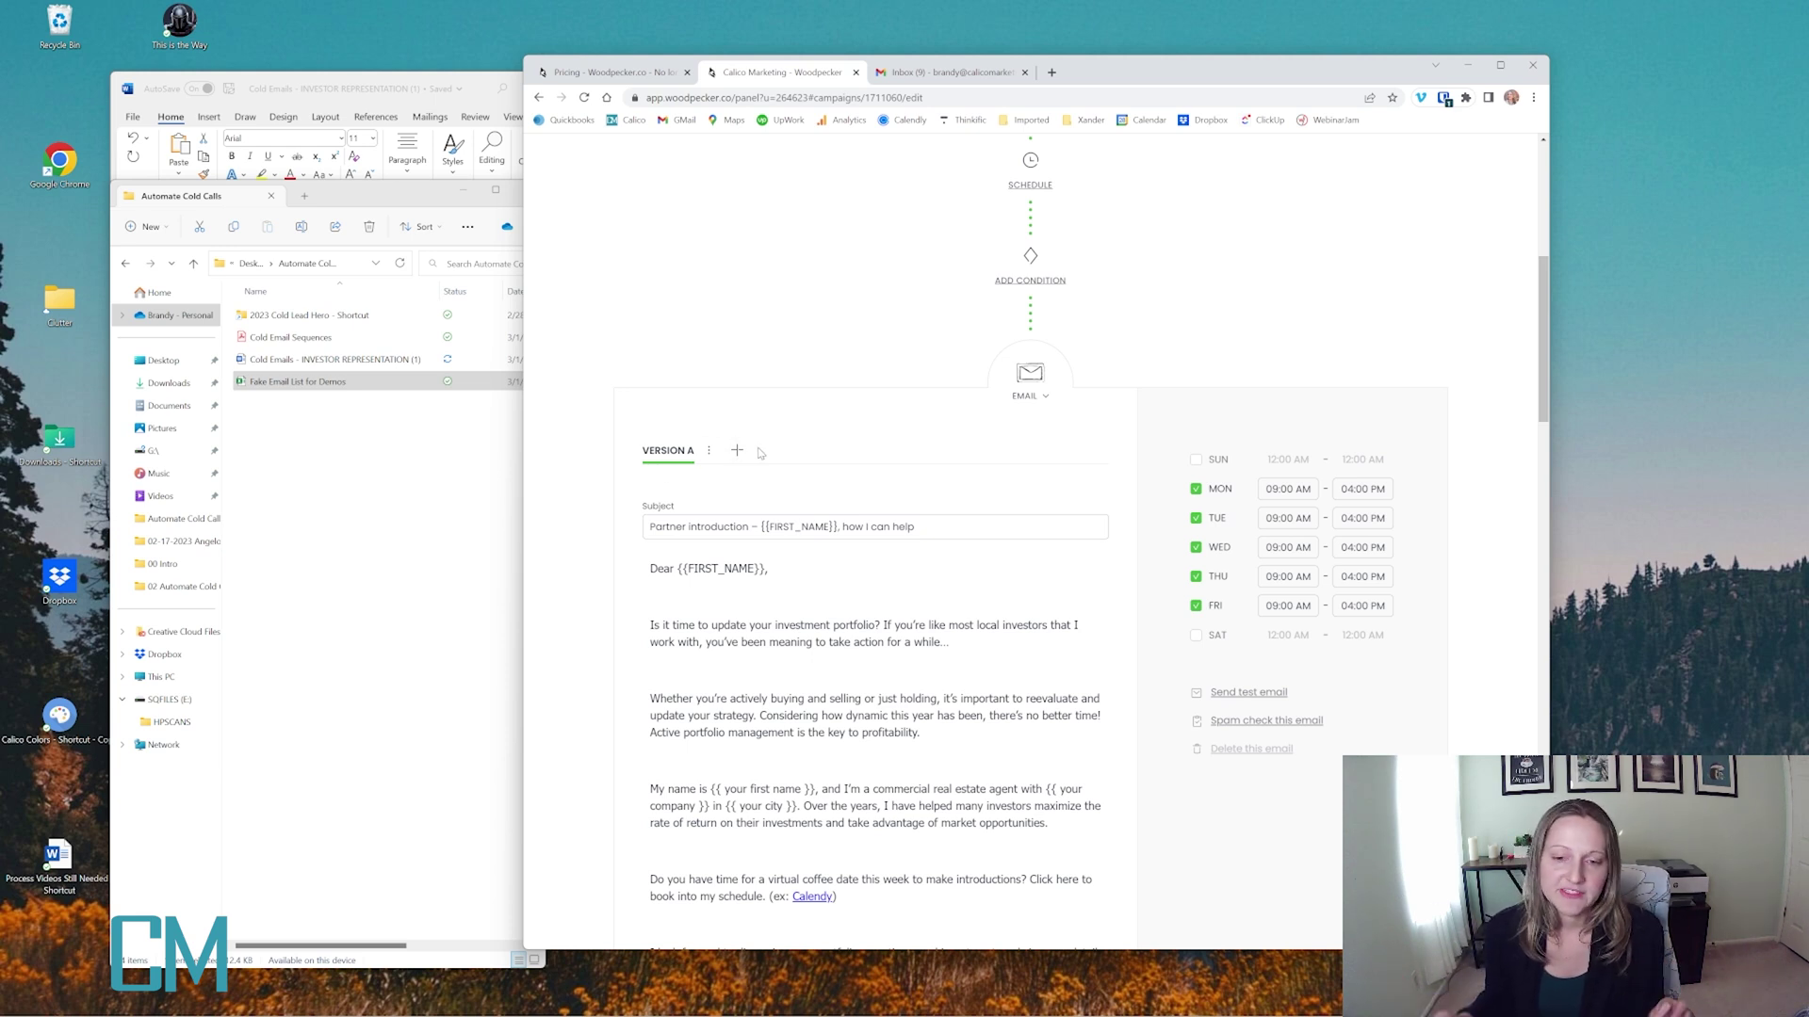
scroll(853, 784, down, 2)
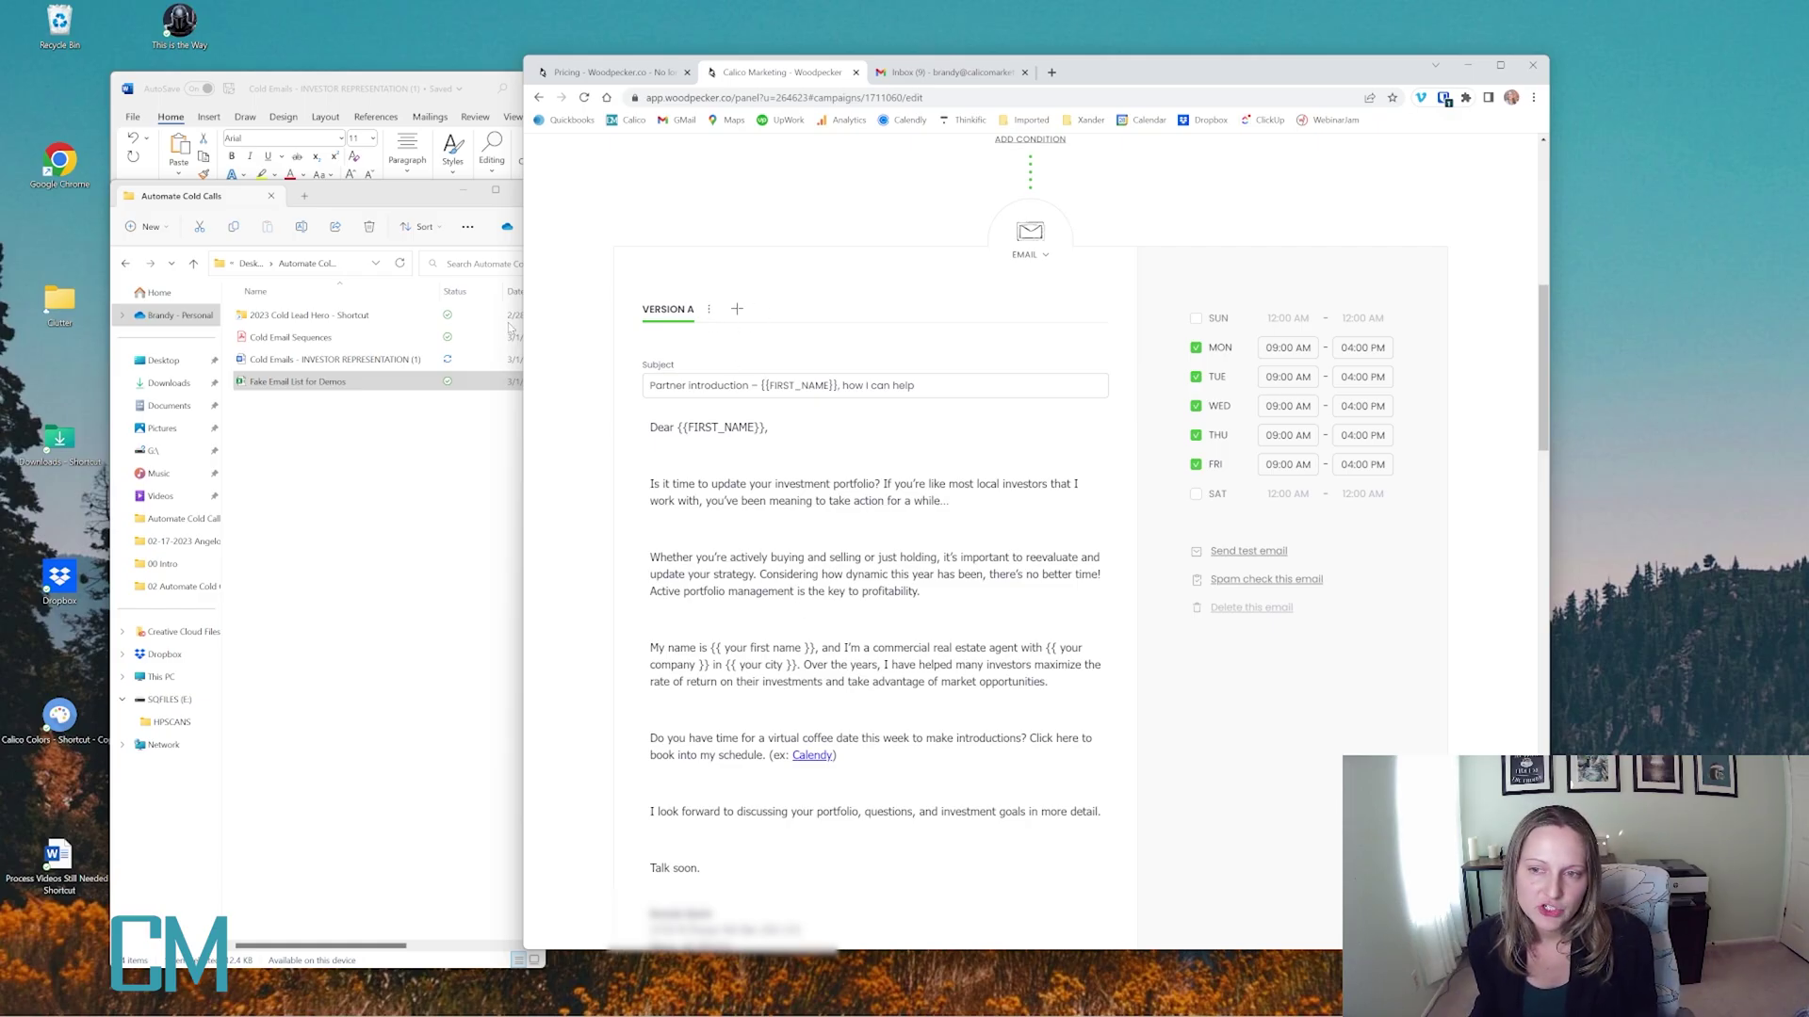
Try to run the Investor Rep Sequence campaign from its summary section
scroll(793, 716, down, 1)
scroll(792, 716, down, 20)
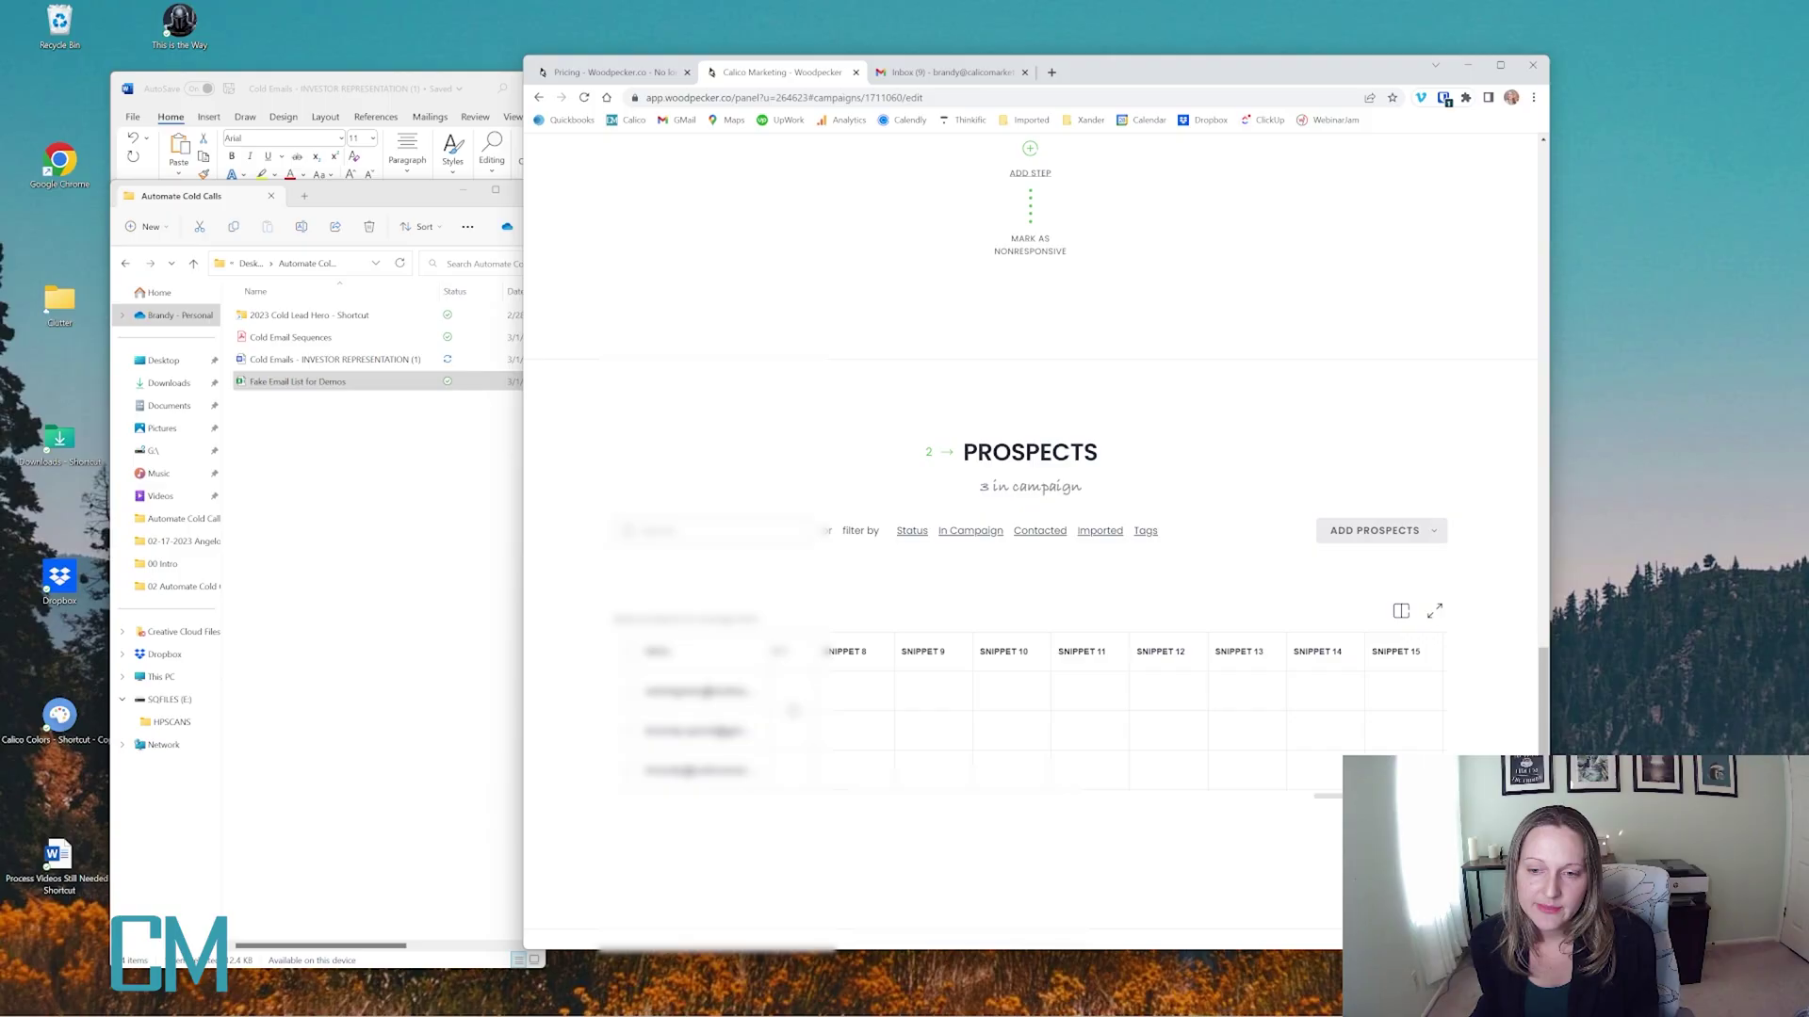
scroll(890, 462, down, 3)
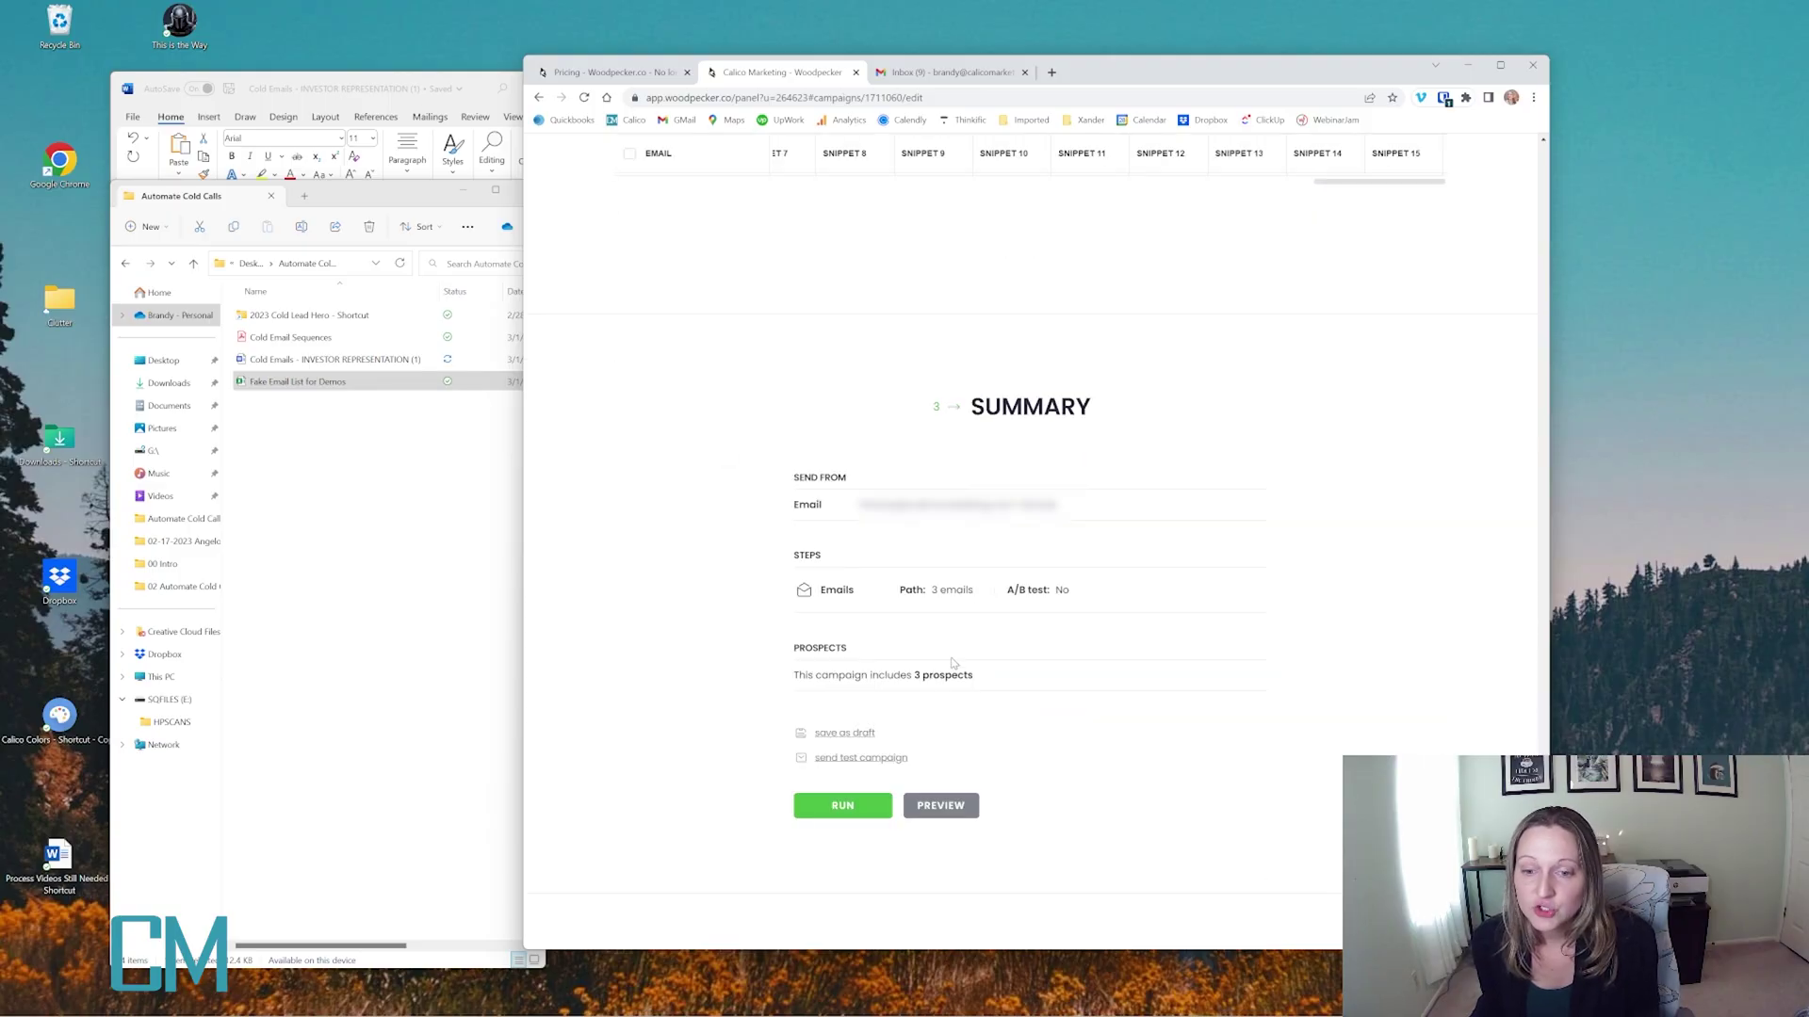
click(862, 811)
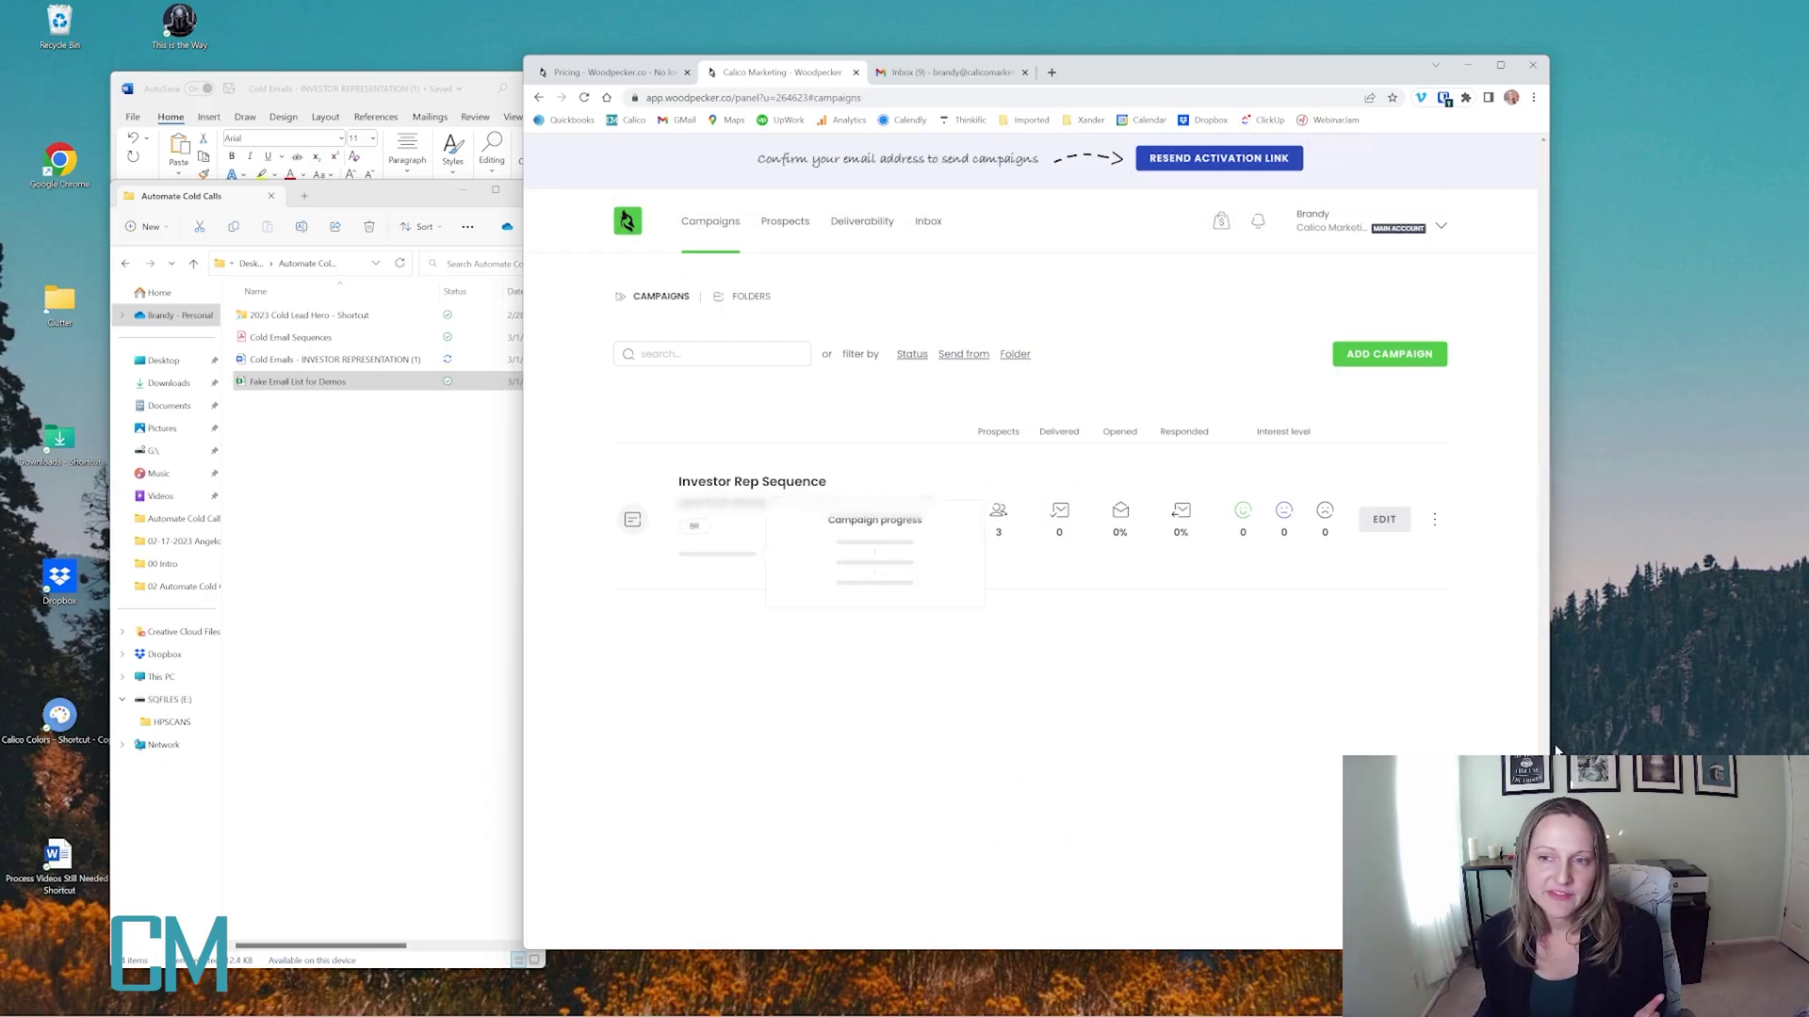
Examine the Investor Rep Sequence's available actions, statistics and options for adding prospects, and return to the campaign list
click(1436, 520)
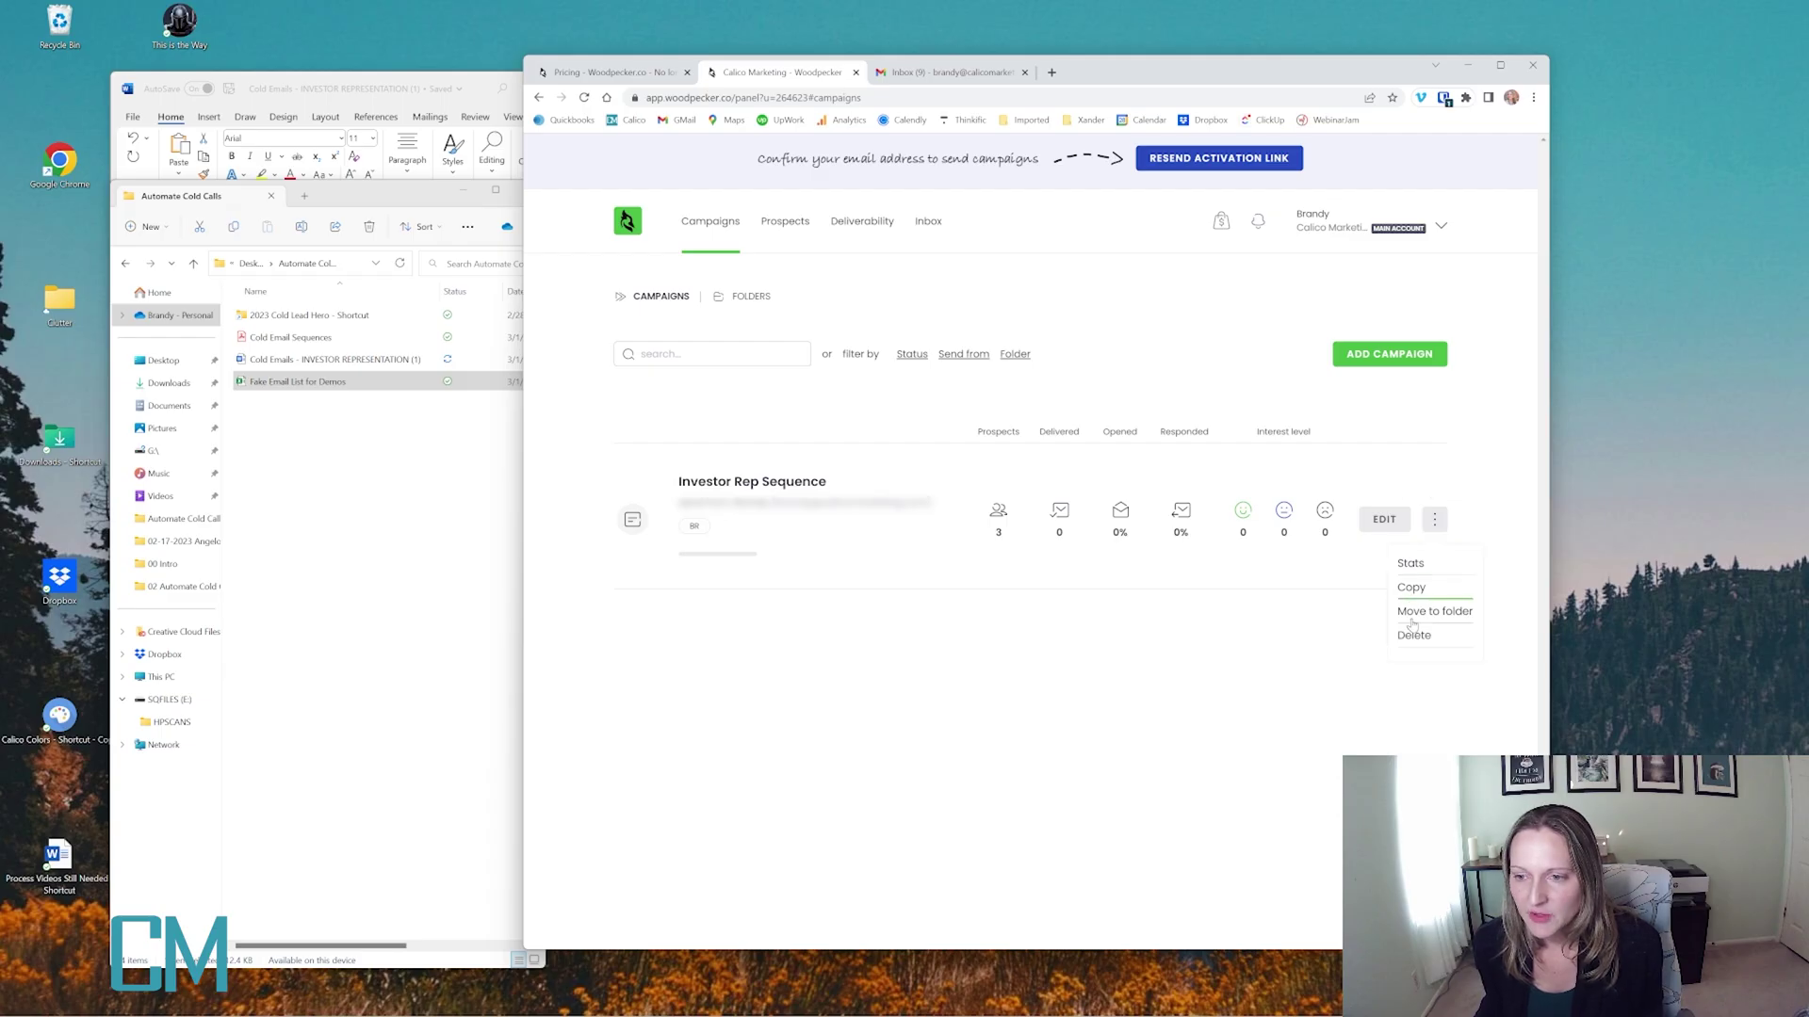
click(769, 489)
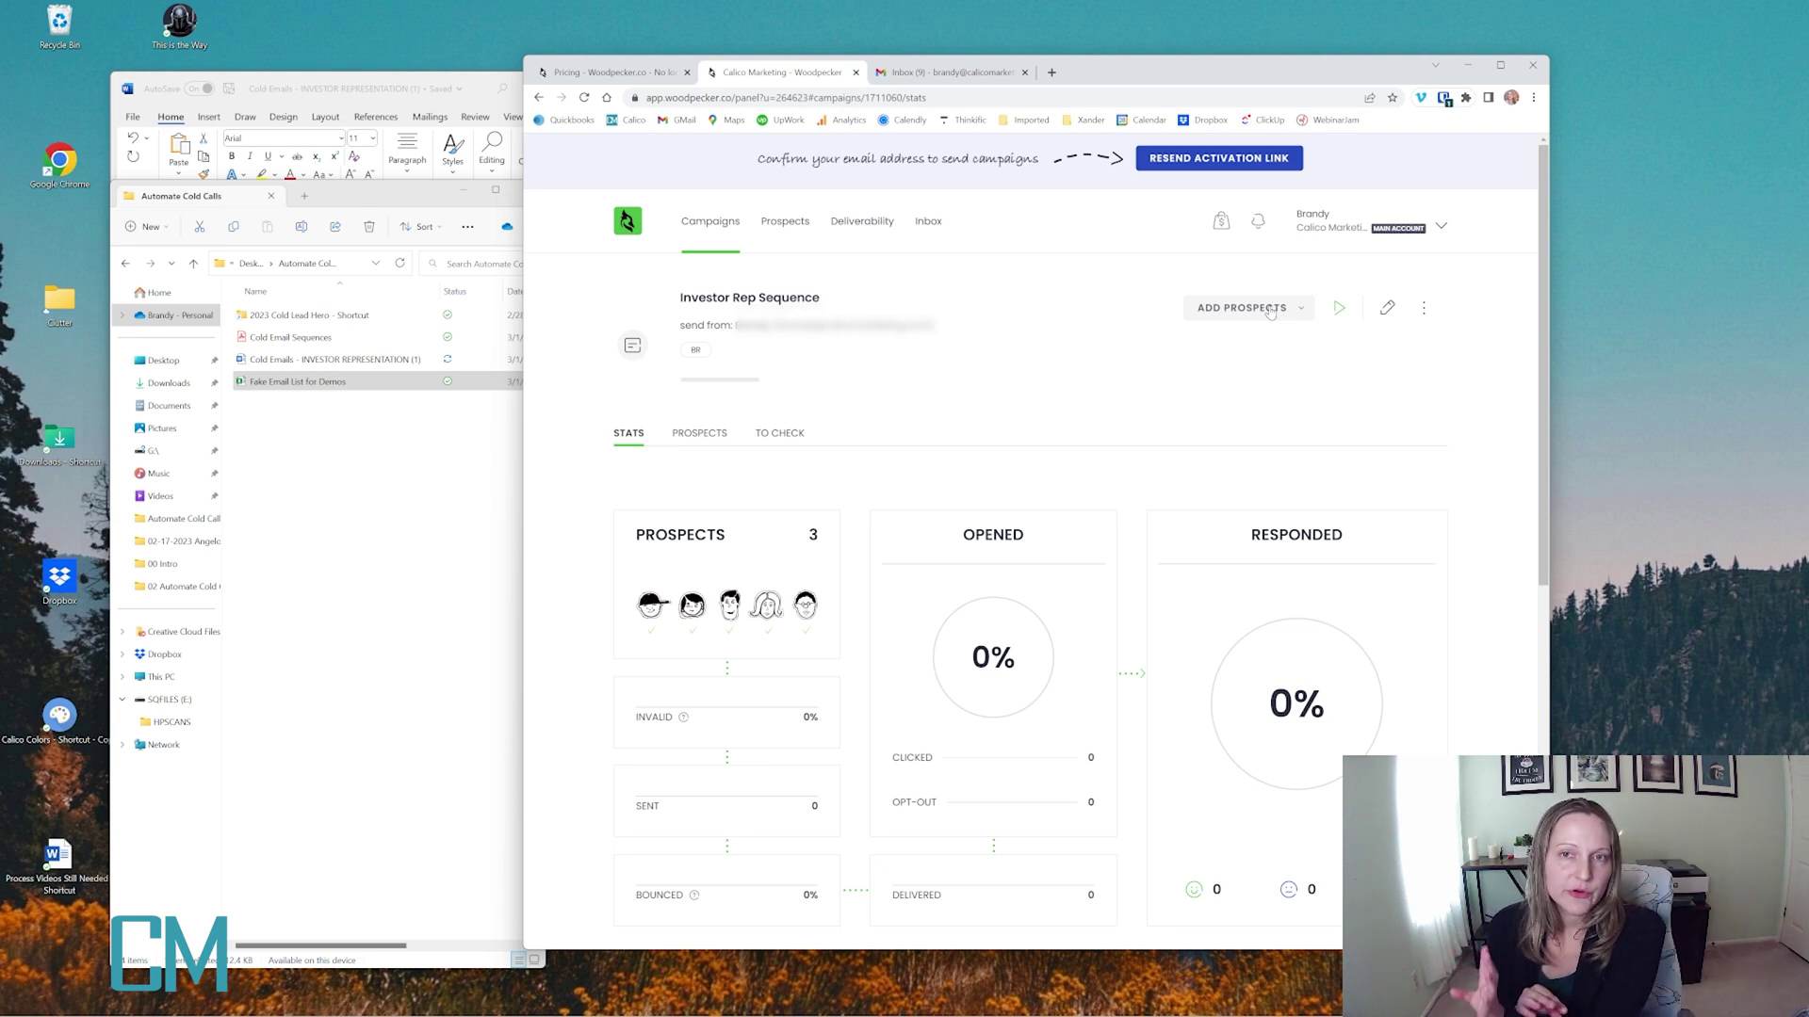
click(1269, 310)
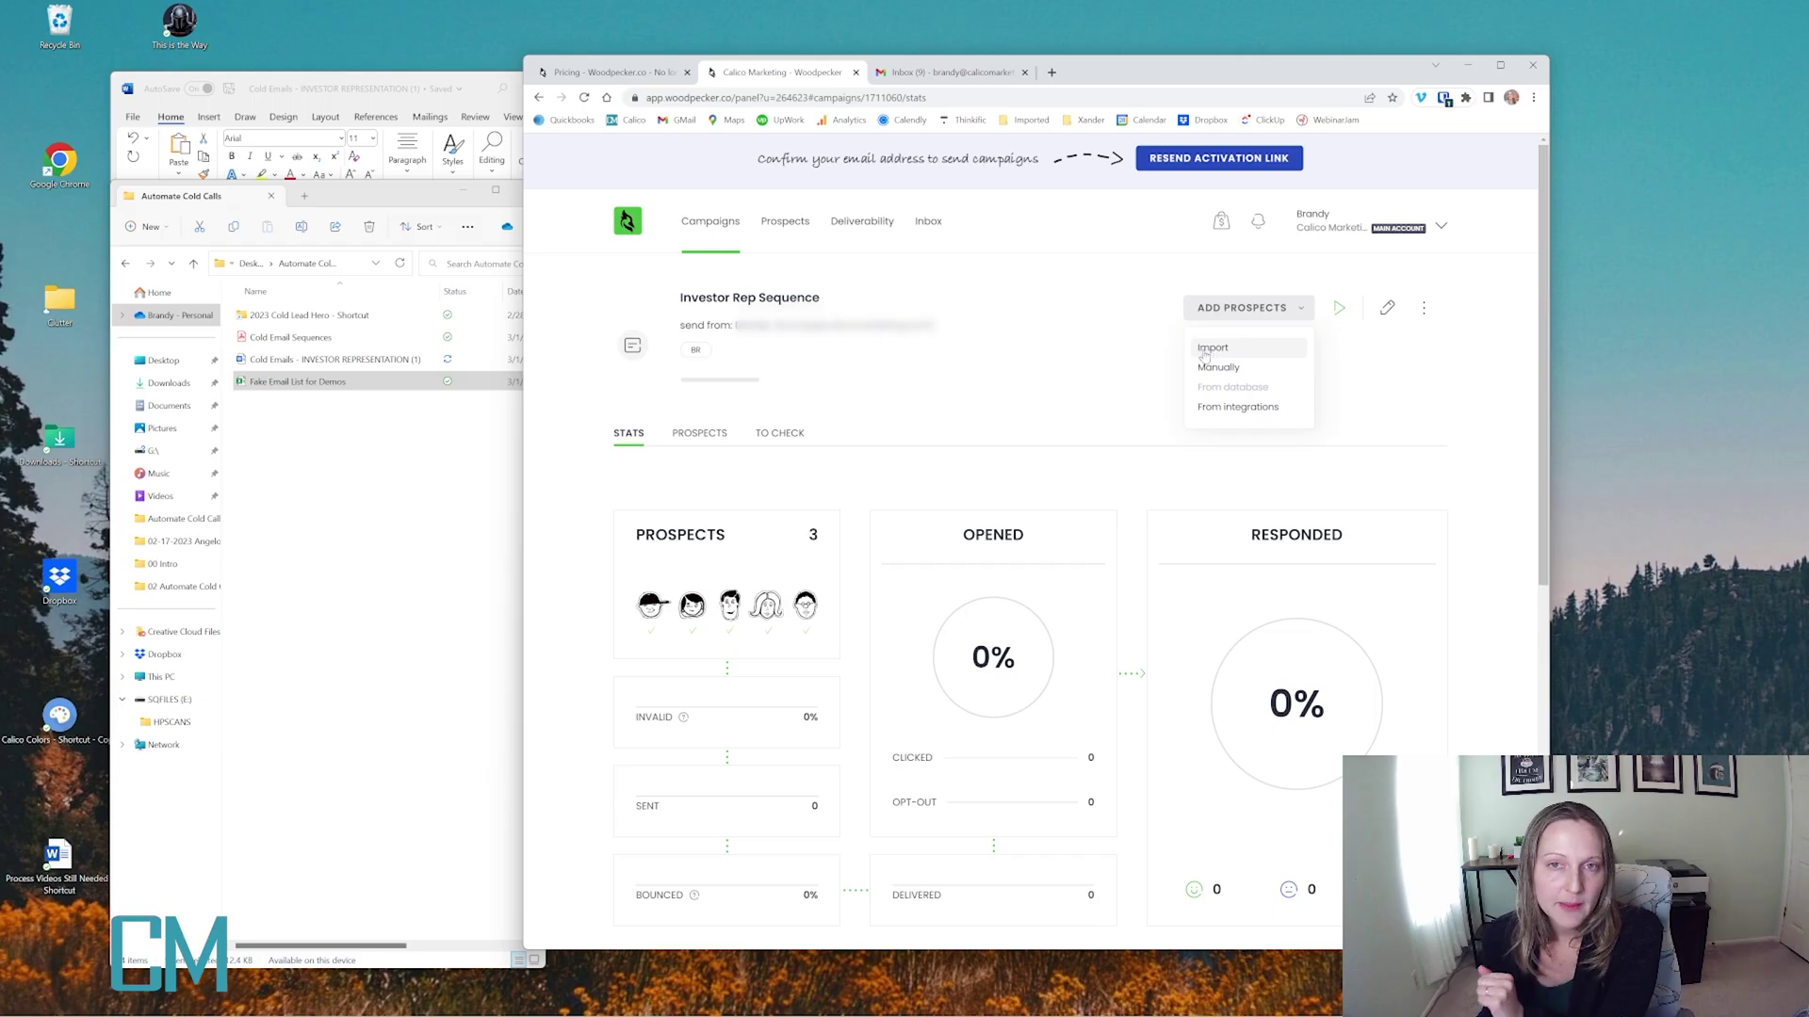
click(1119, 361)
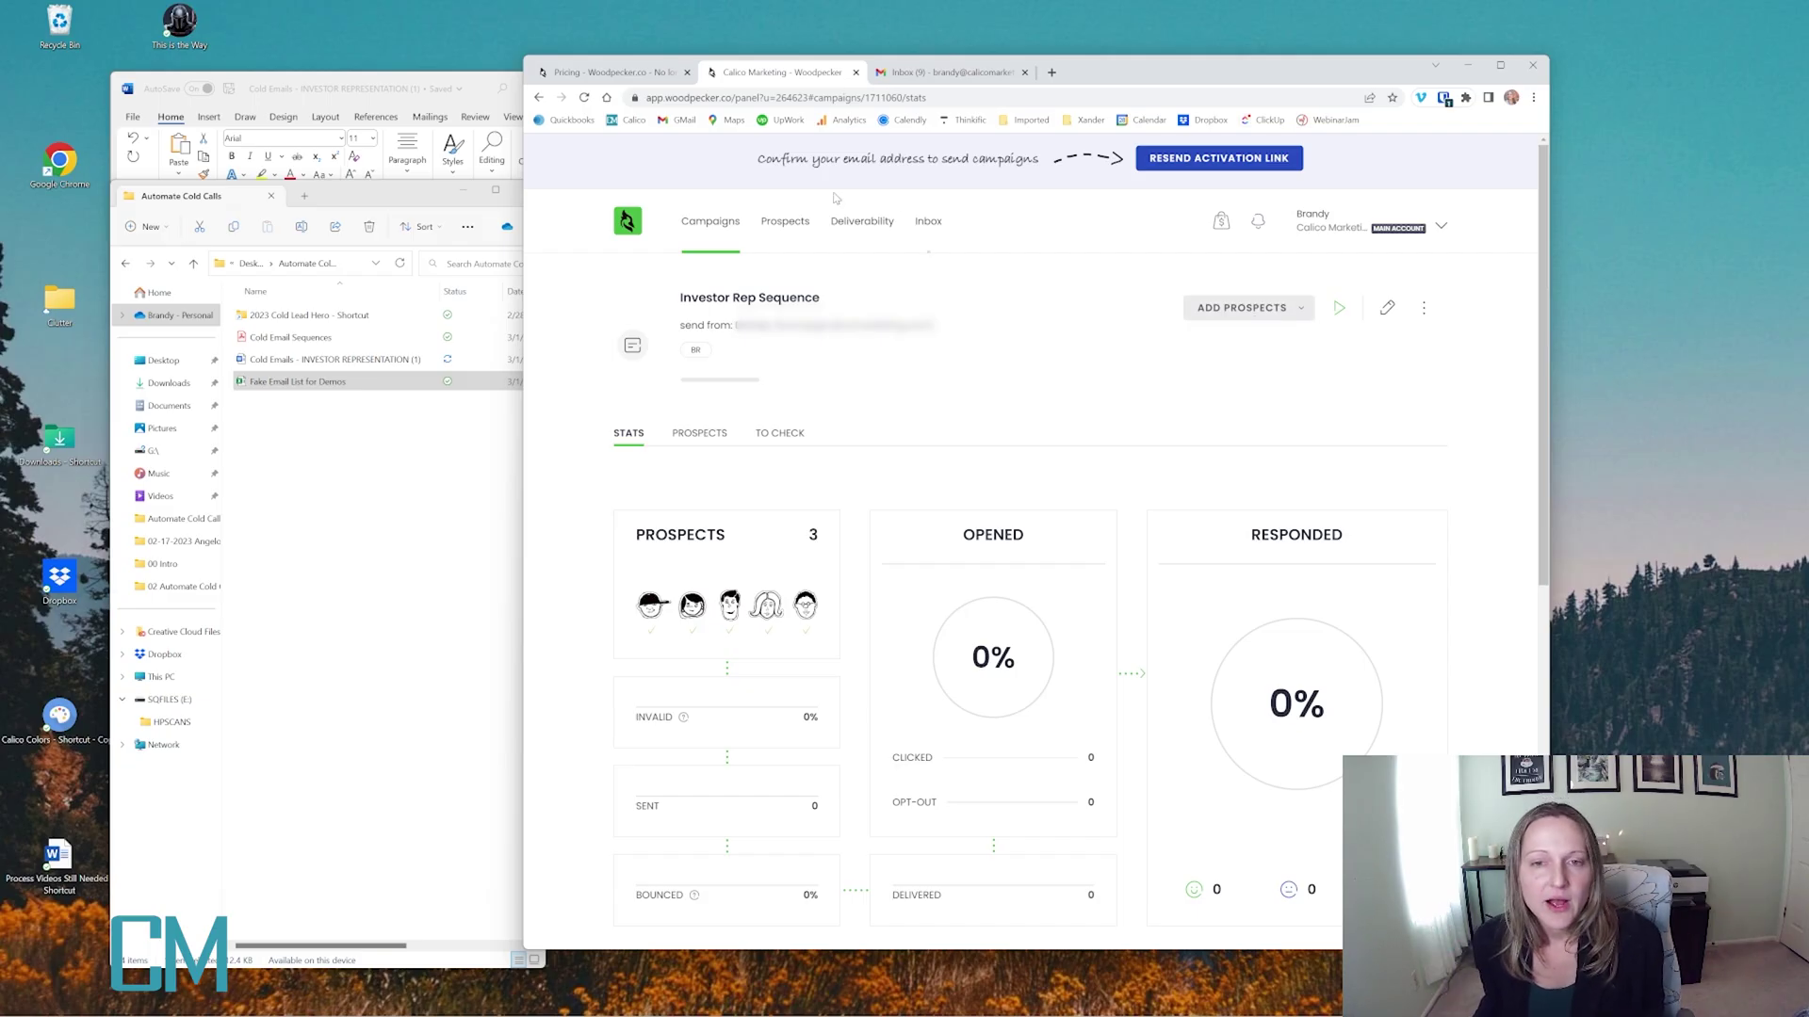
click(711, 226)
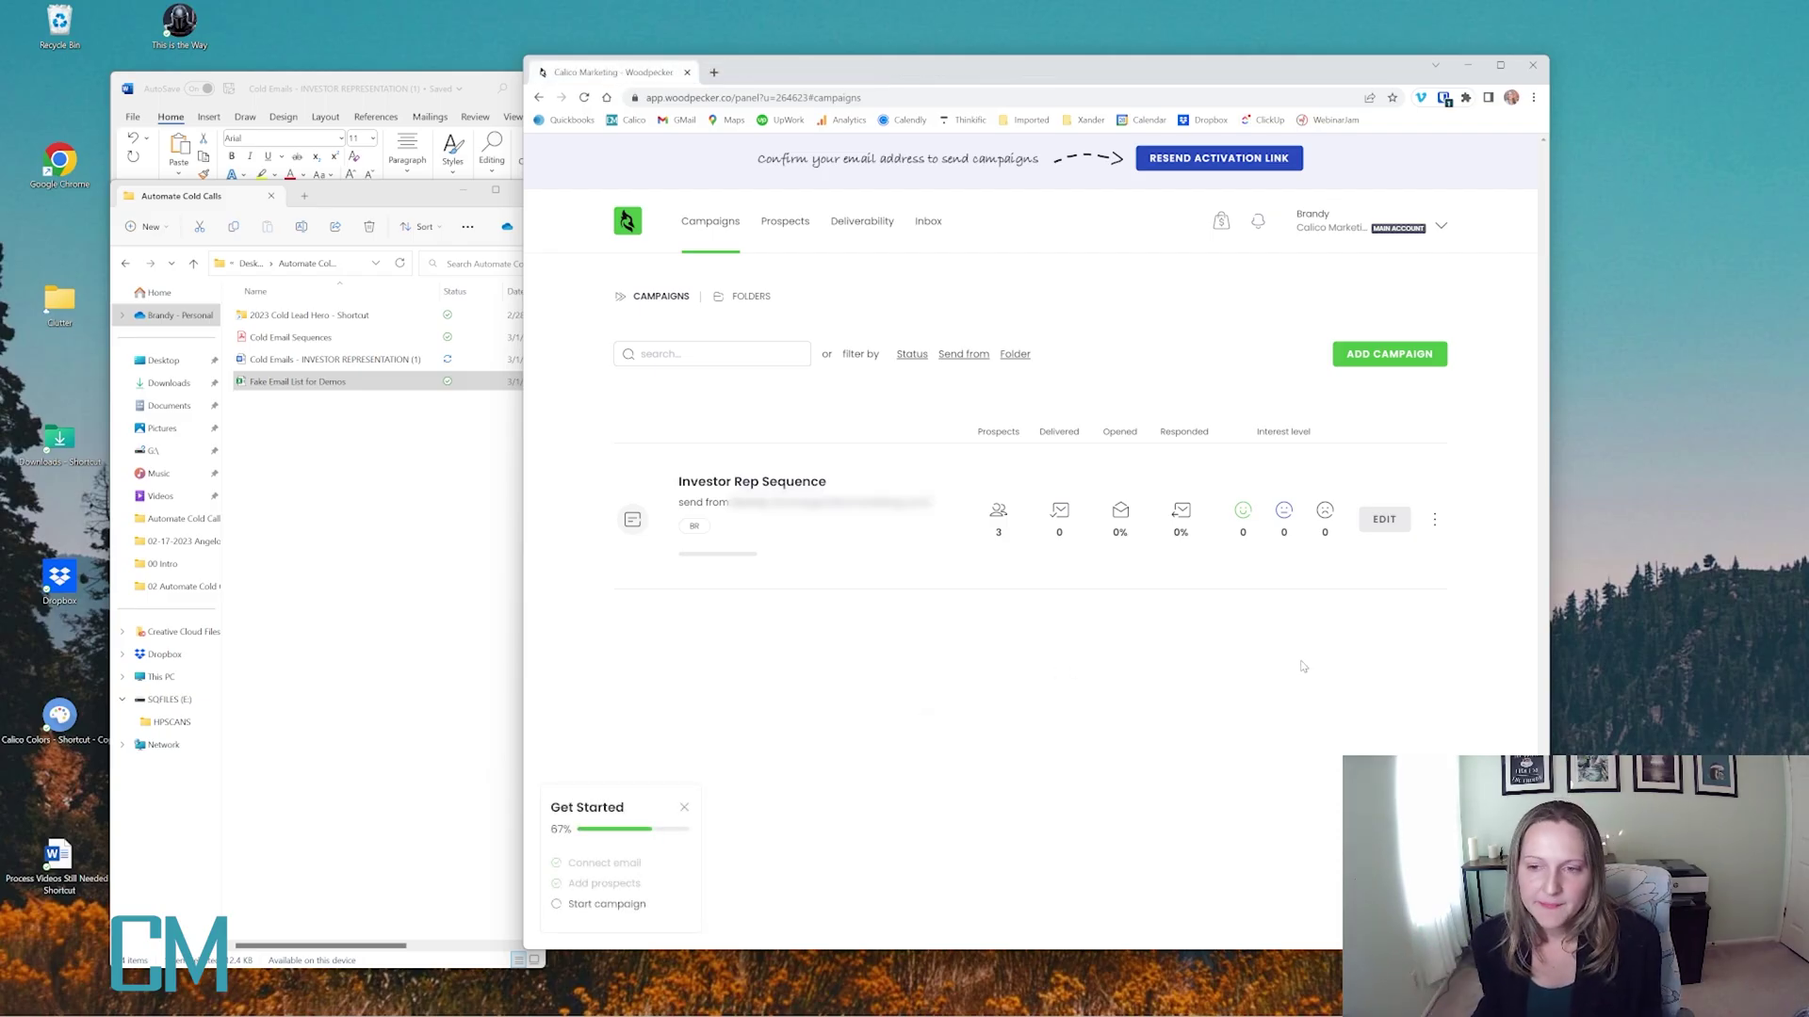
Set the Investor Rep Sequence's timezone to UTC-07:00 US/Arizona in its settings, and check the daily prospect enrollment limit
click(1434, 519)
click(1391, 525)
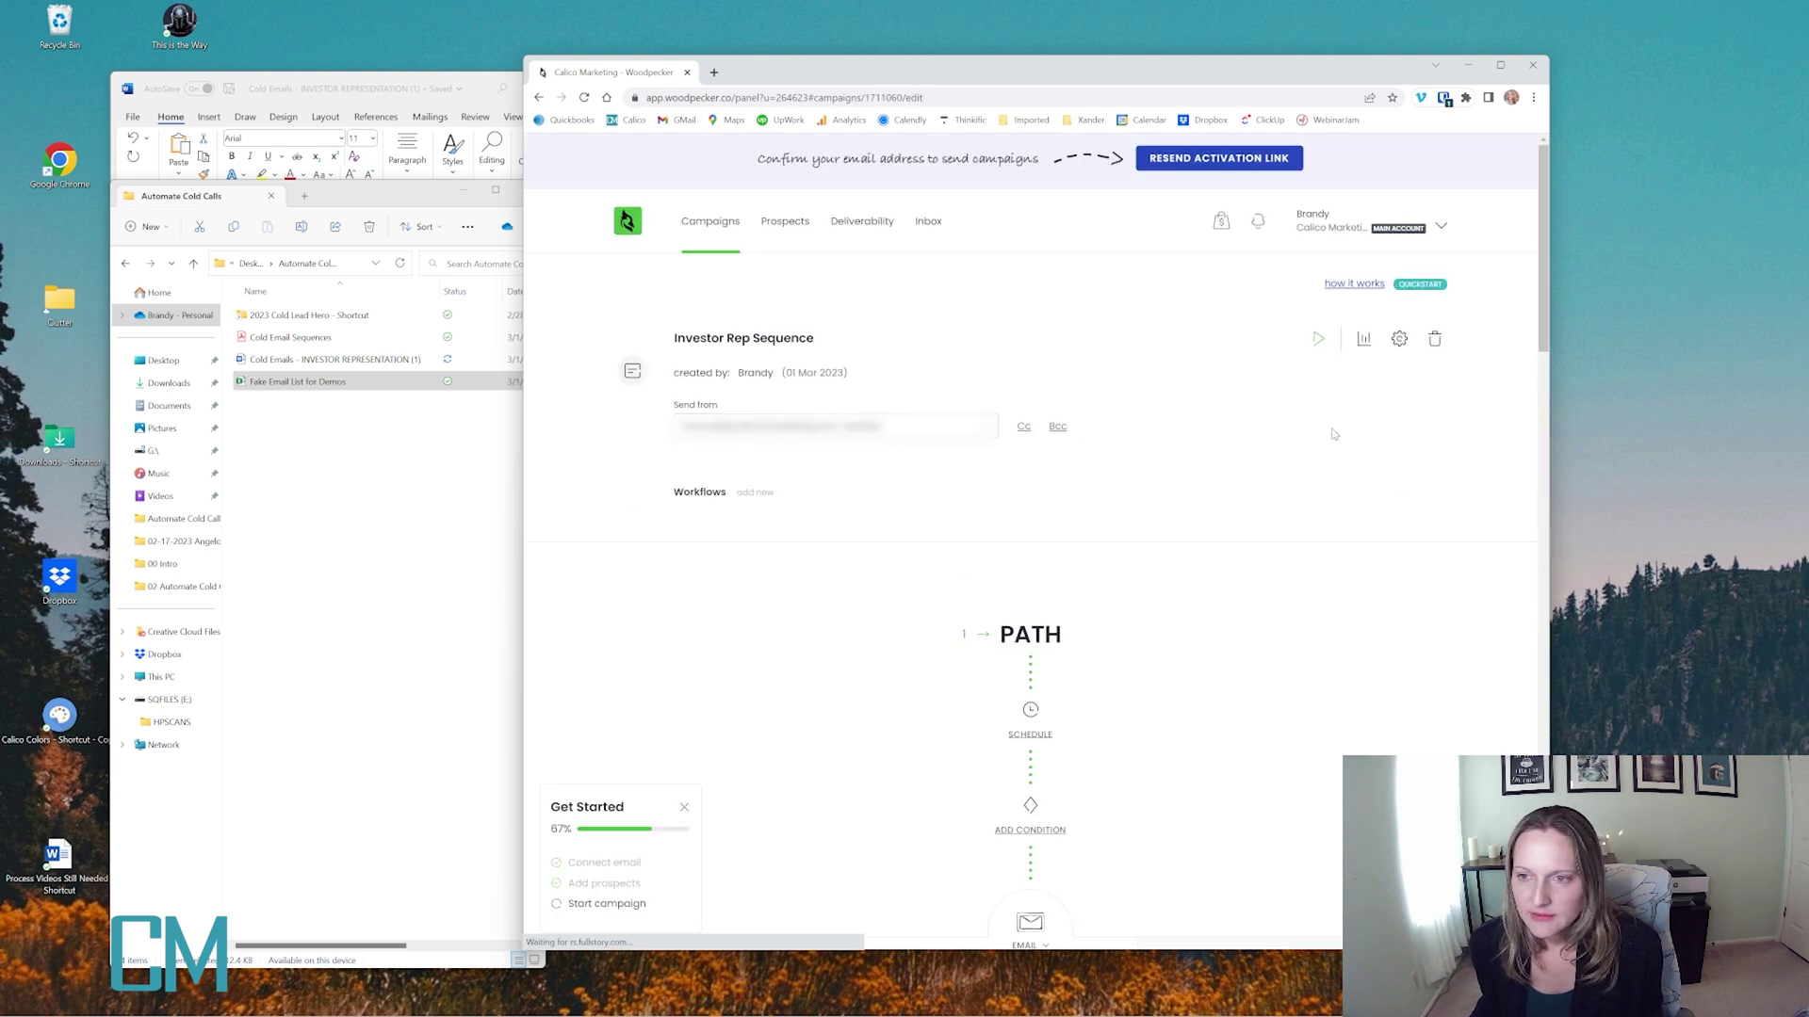
click(1398, 341)
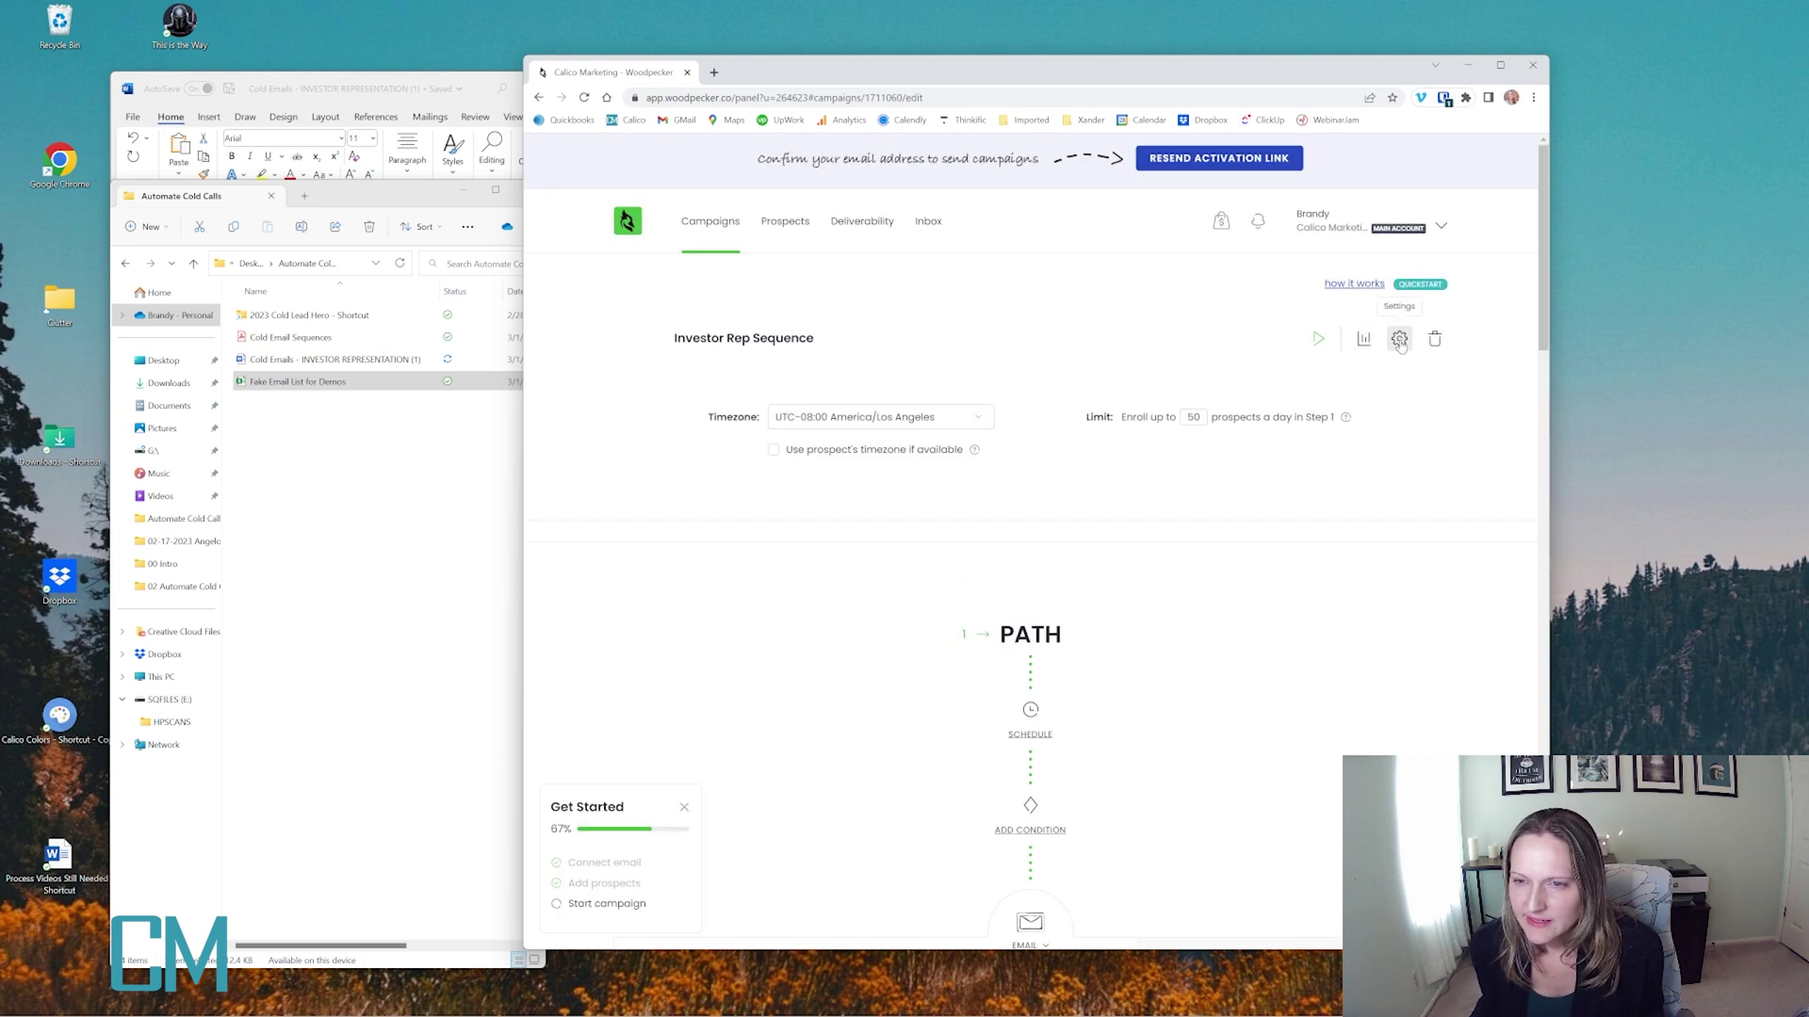
click(866, 418)
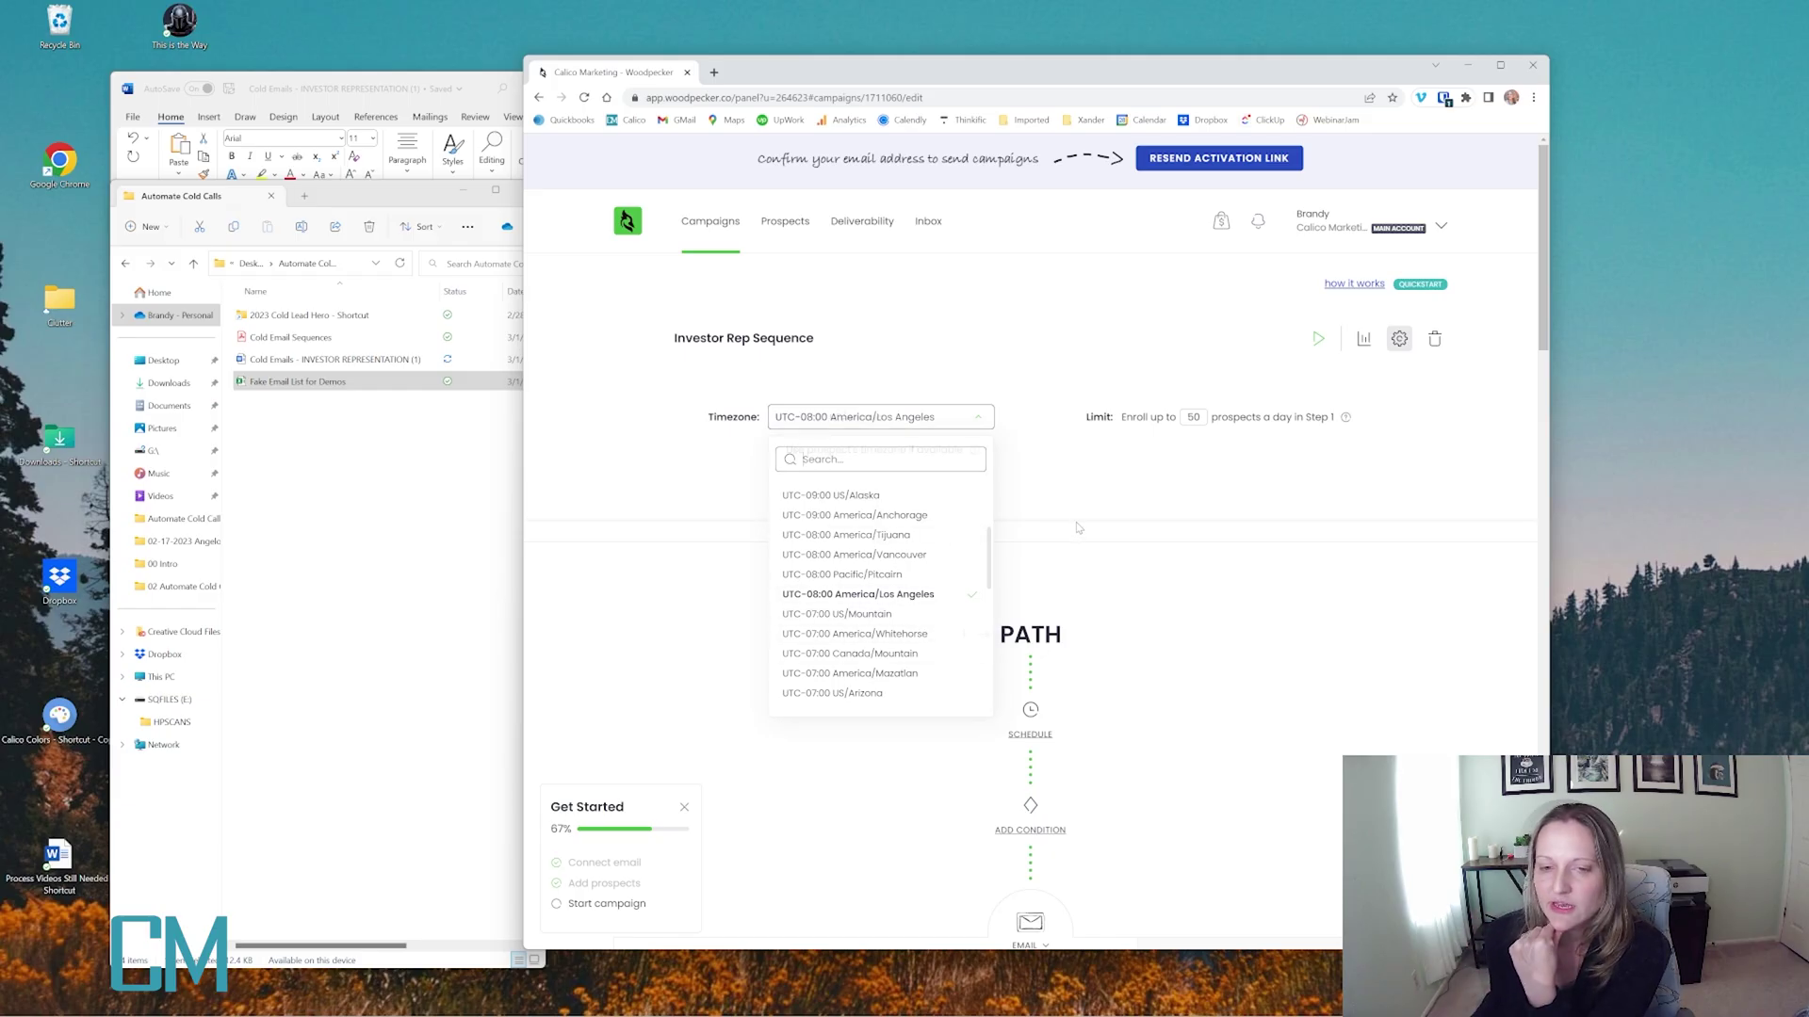
click(867, 693)
double_click(1197, 418)
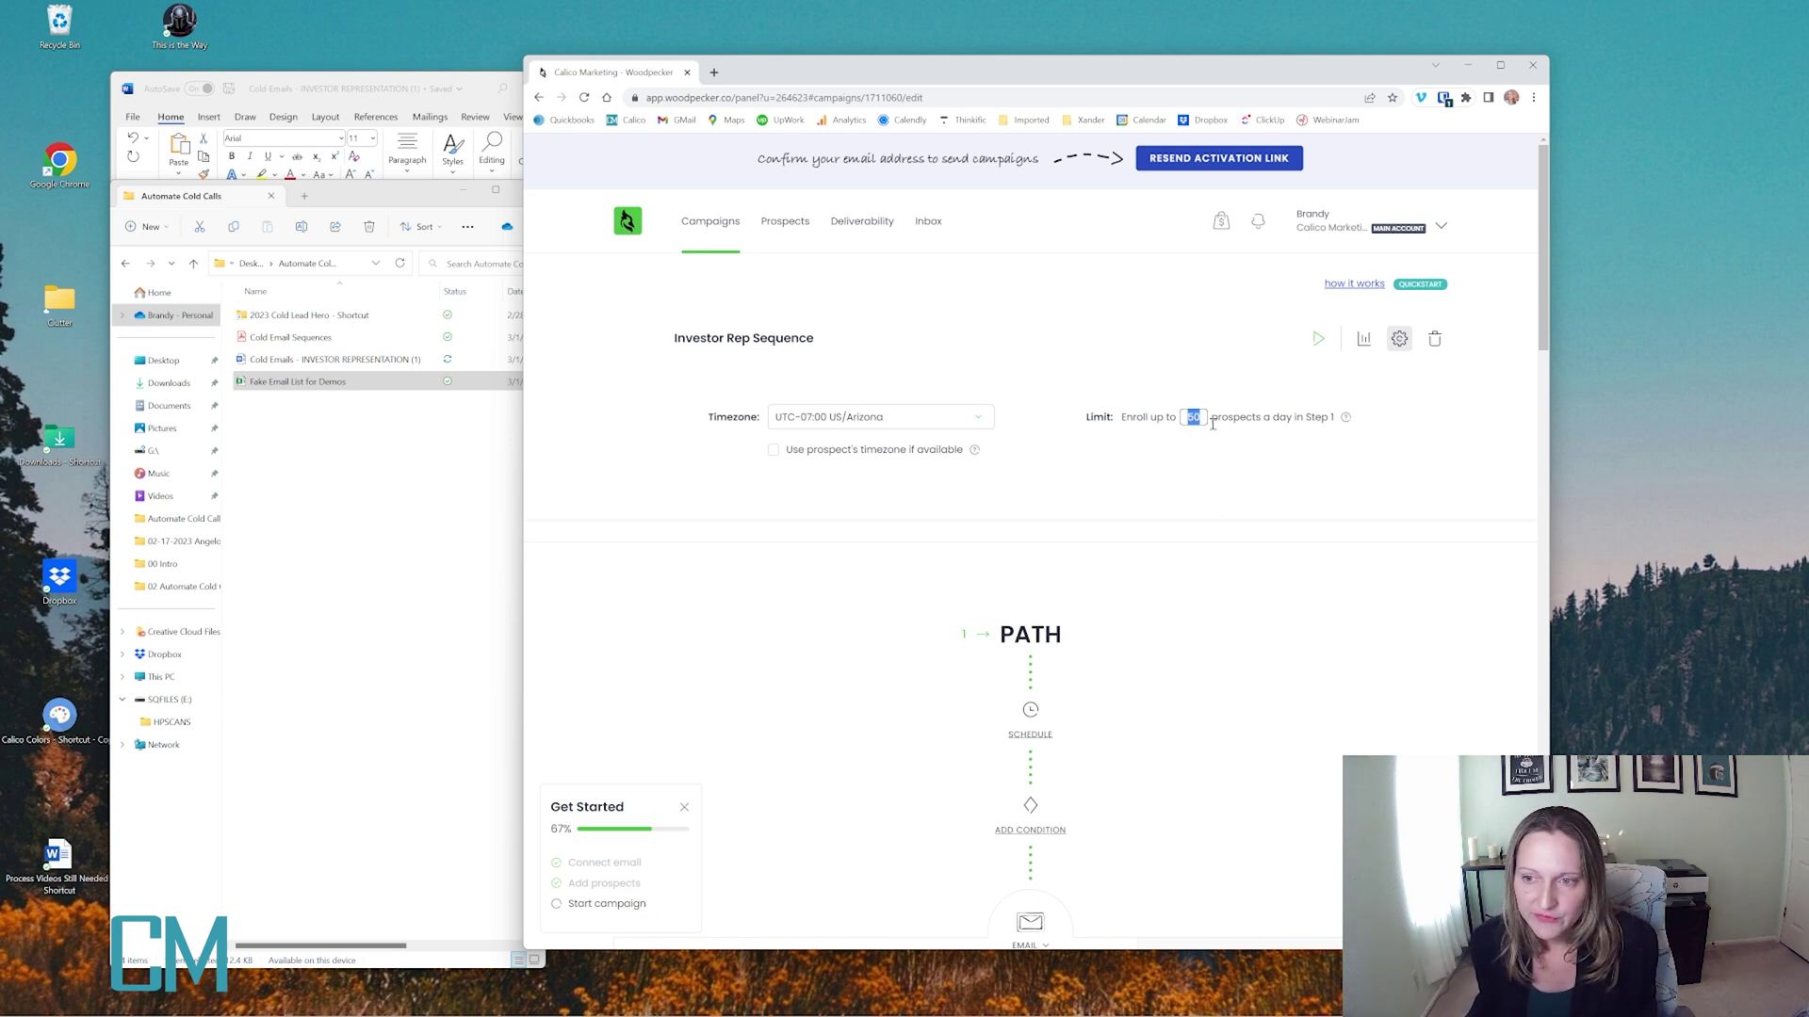
mouse_move(1347, 420)
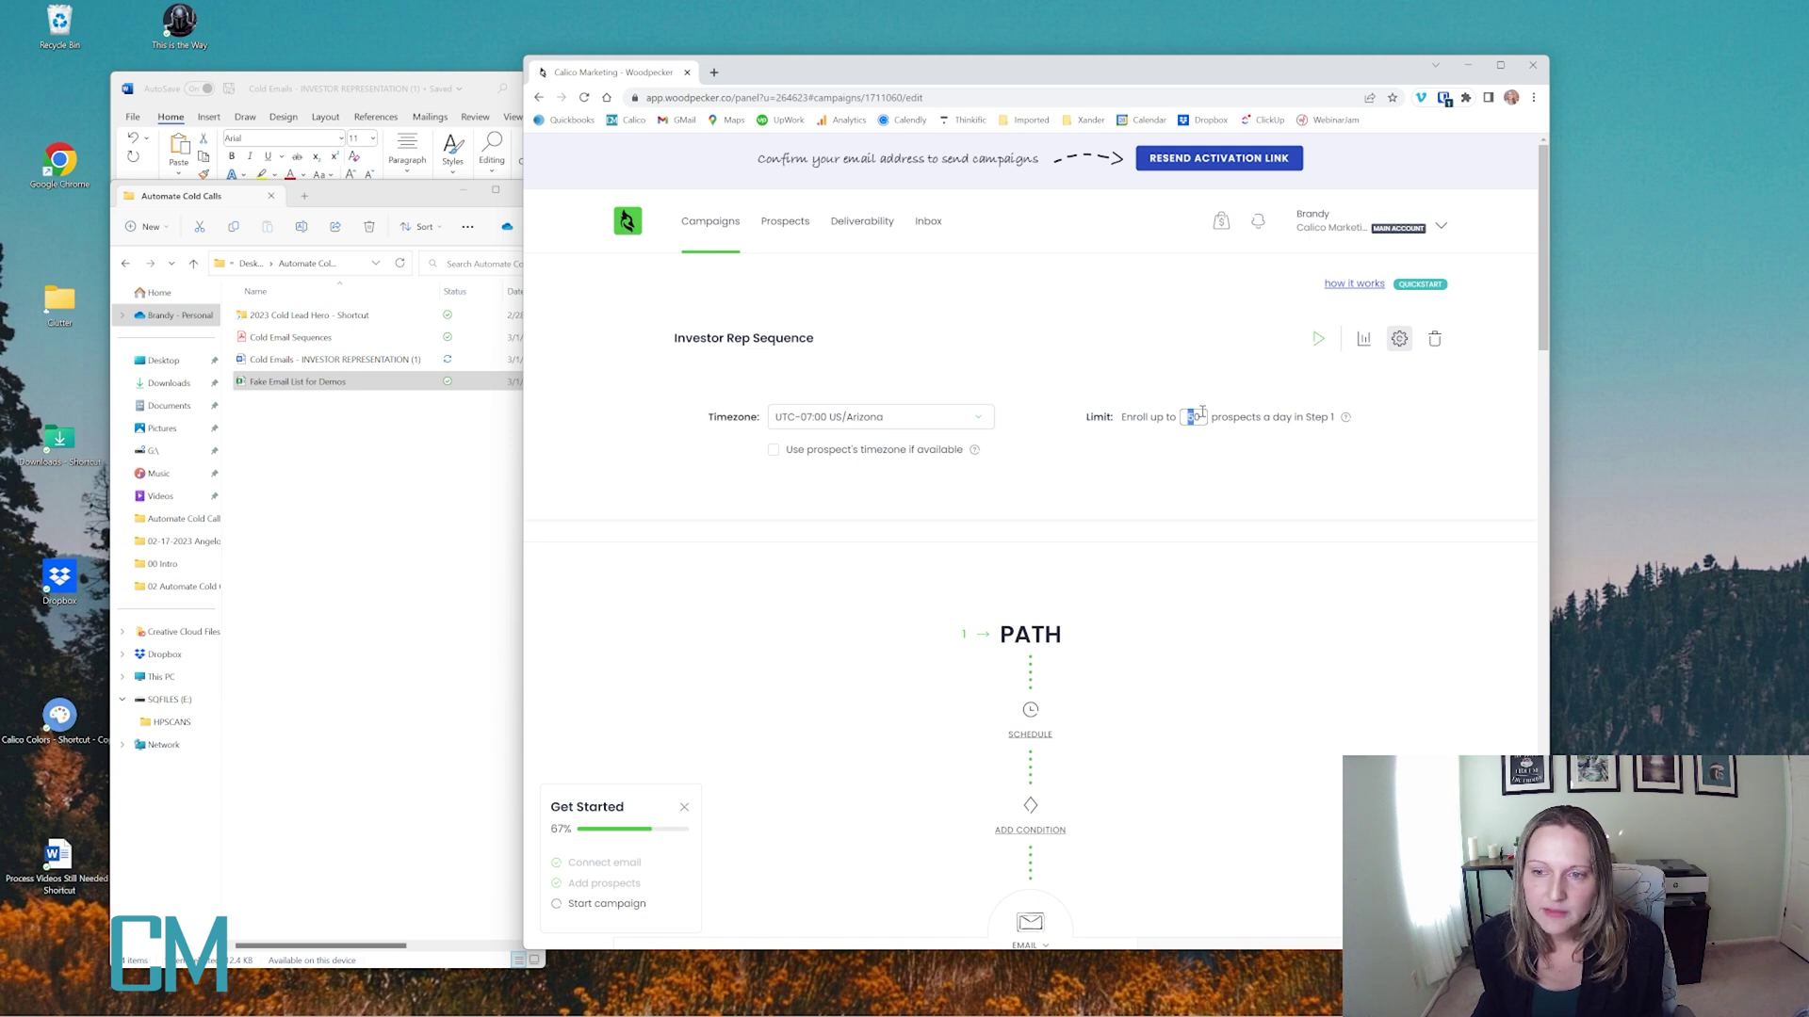
click(876, 299)
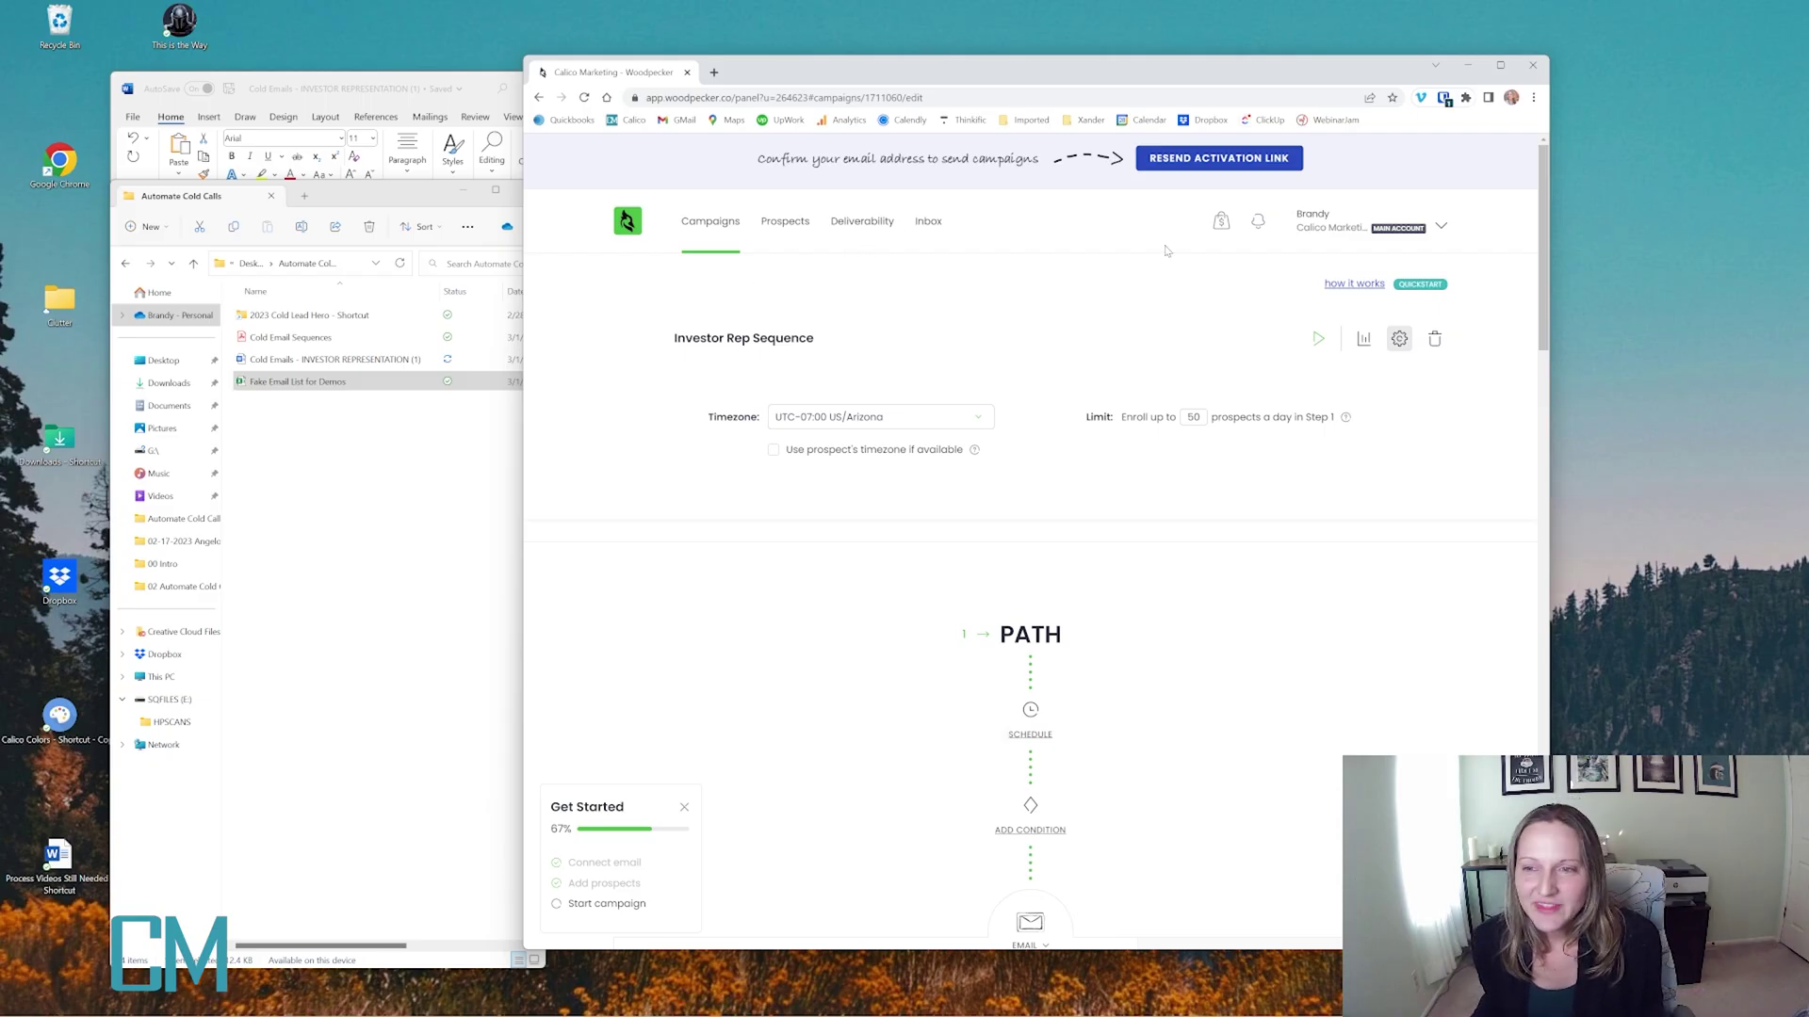
Look at the account settings and the company's team member settings, and return to the campaign list
click(1341, 226)
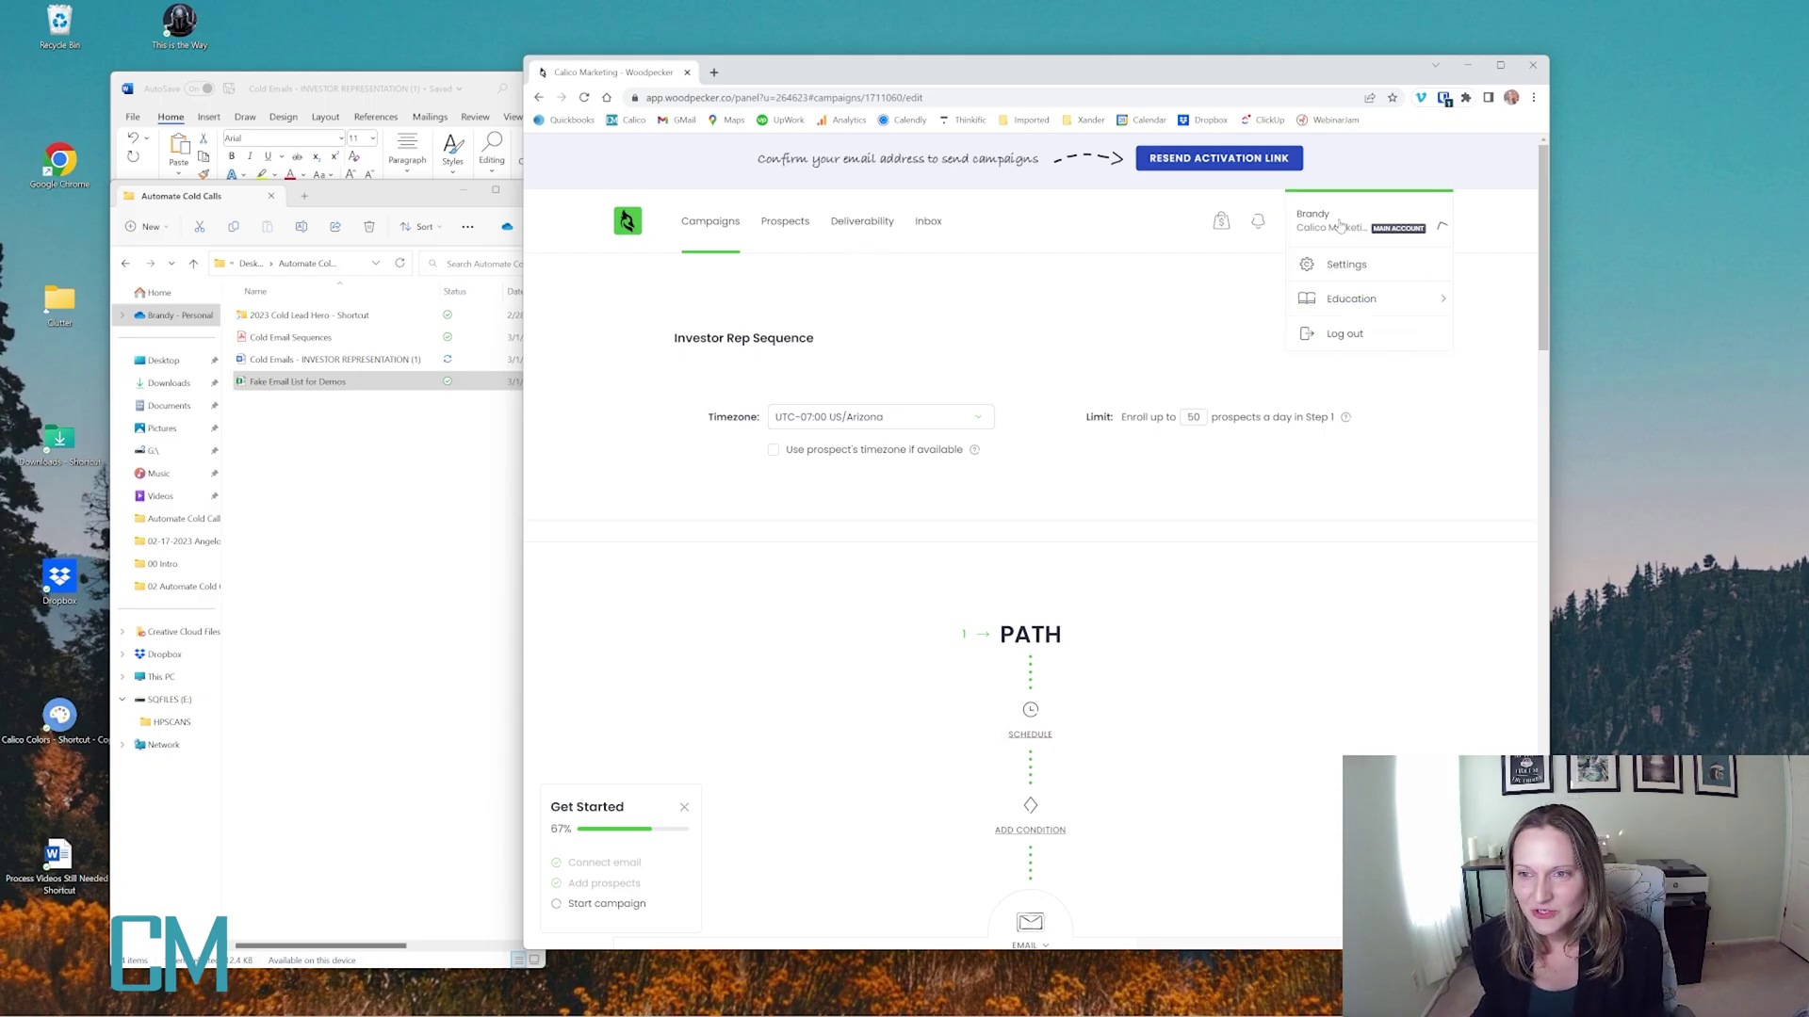
click(1342, 265)
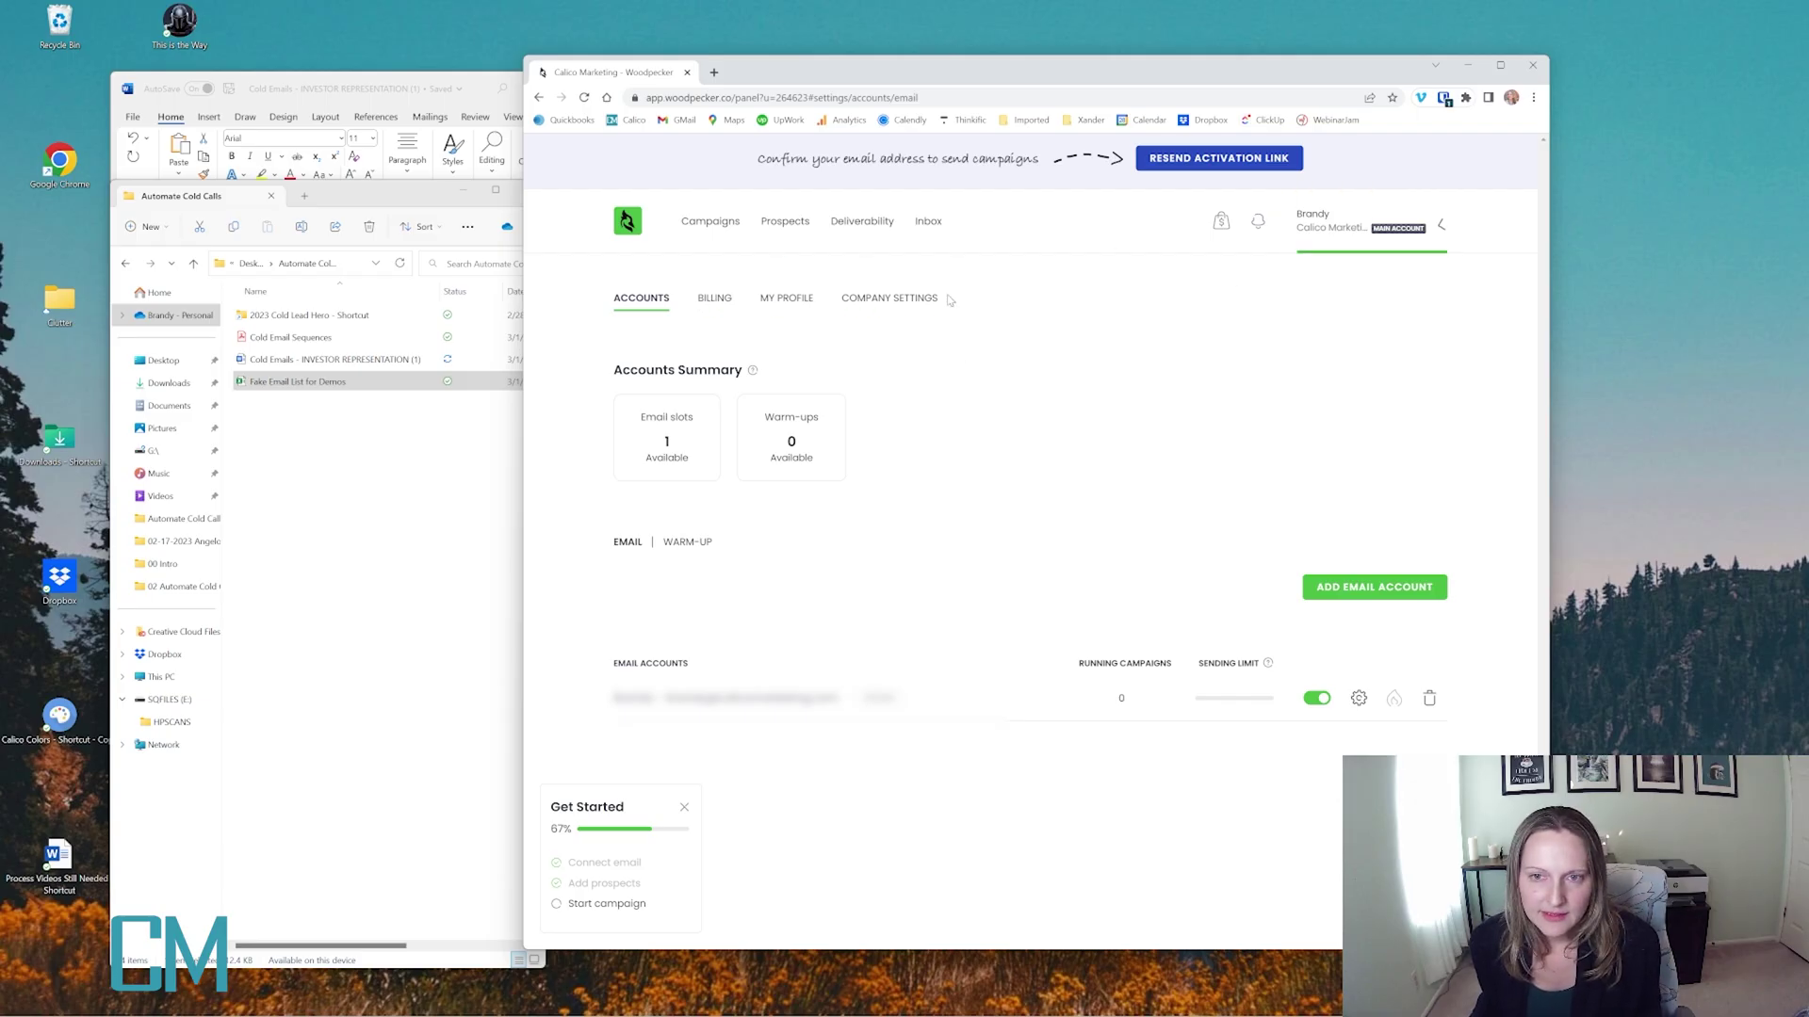
click(900, 311)
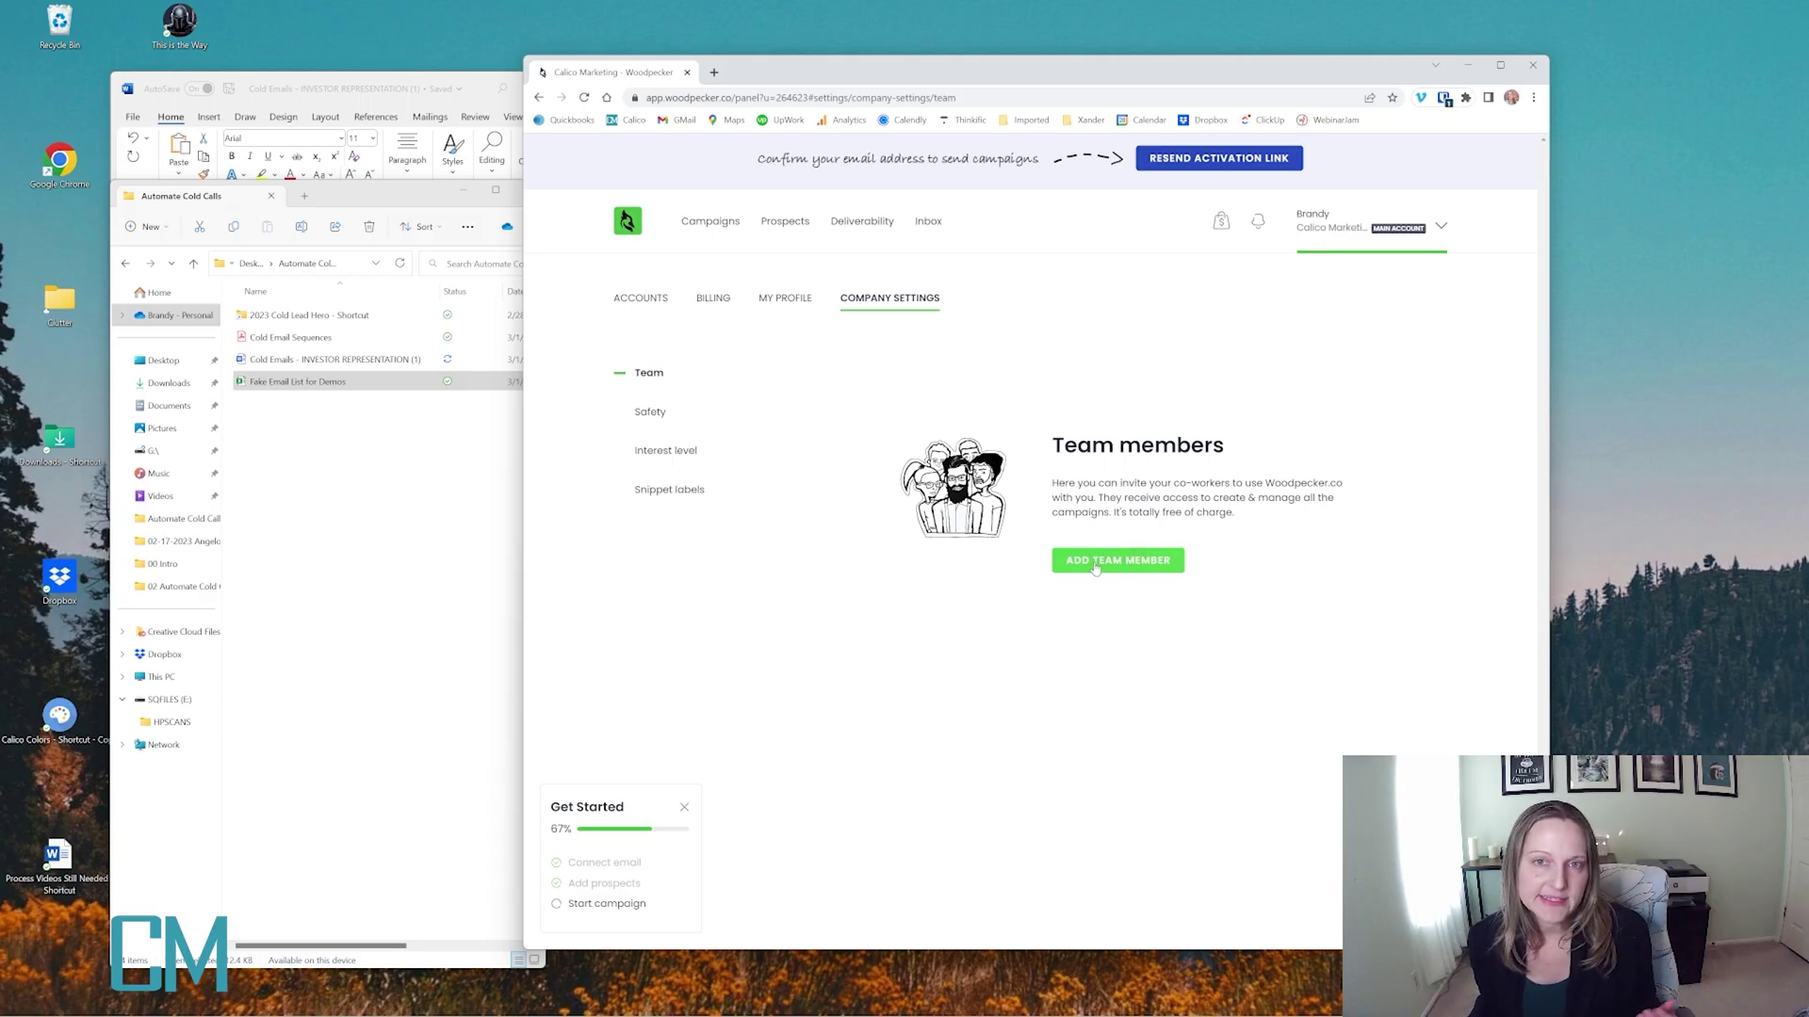
click(717, 224)
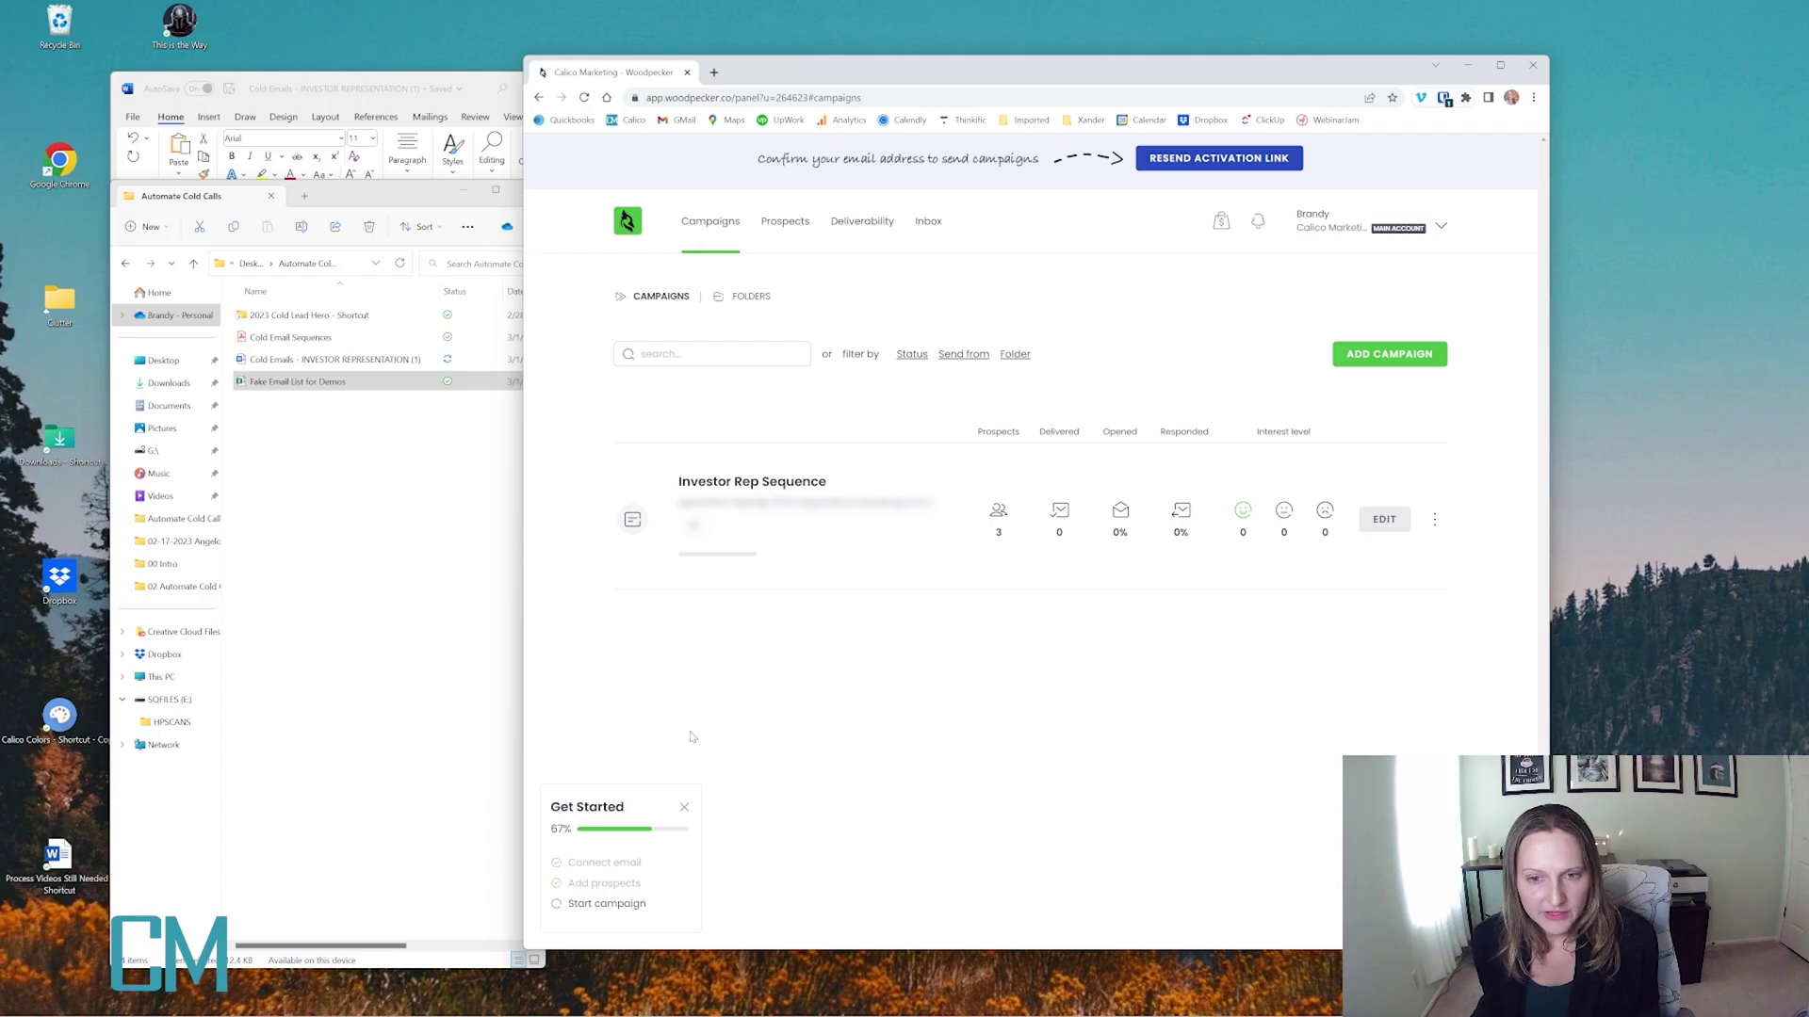
Open the Investor Rep Sequence and examine its overall statistics, including sent, bounced, opened and responded prospects
click(1435, 521)
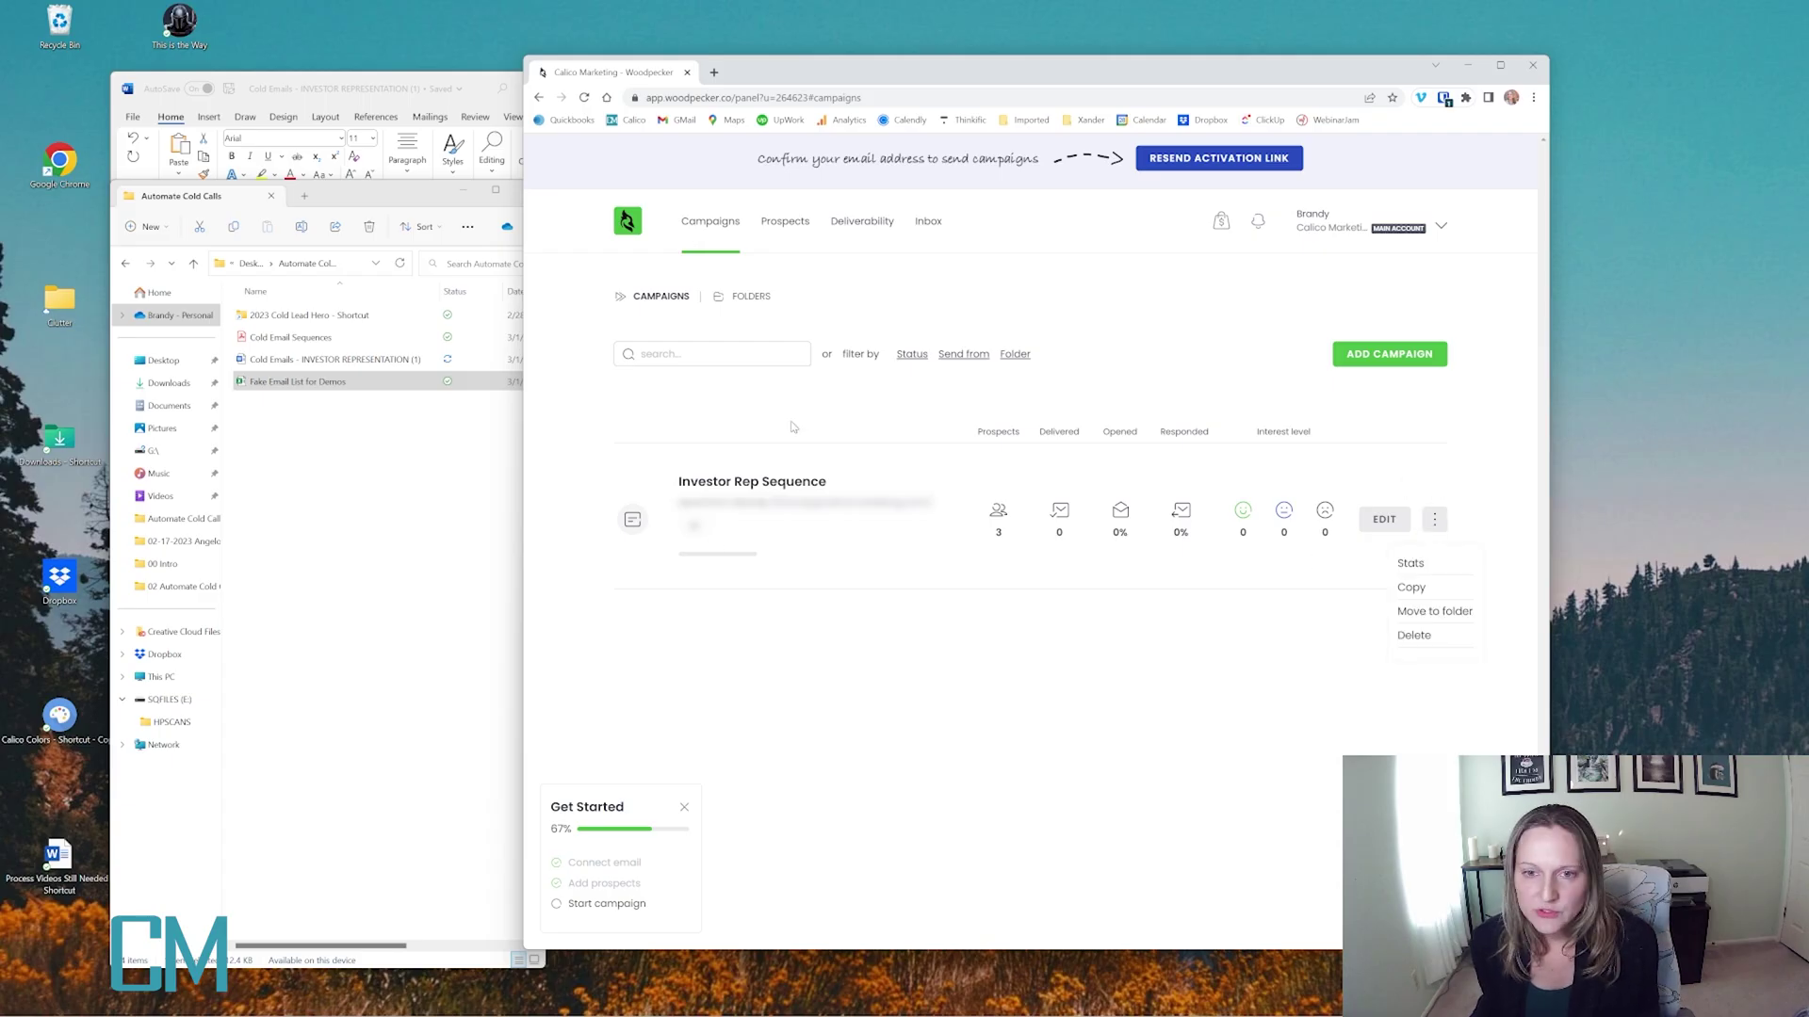
click(667, 383)
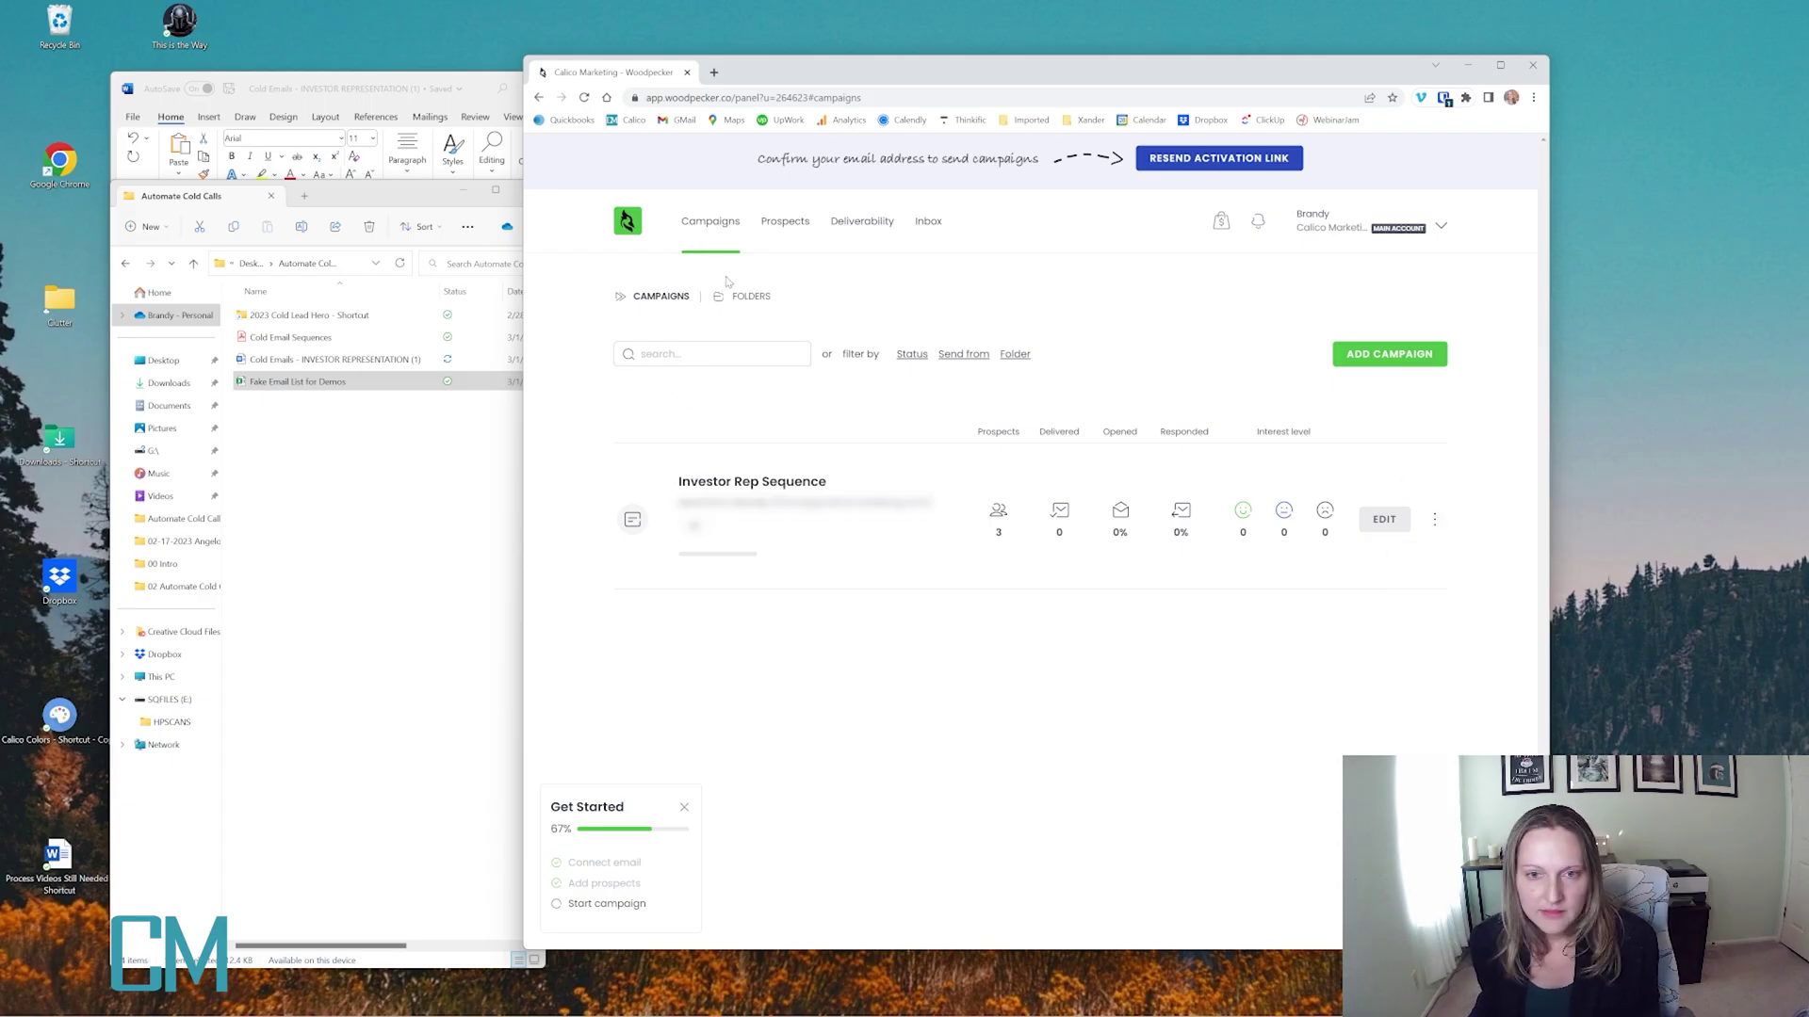
click(750, 483)
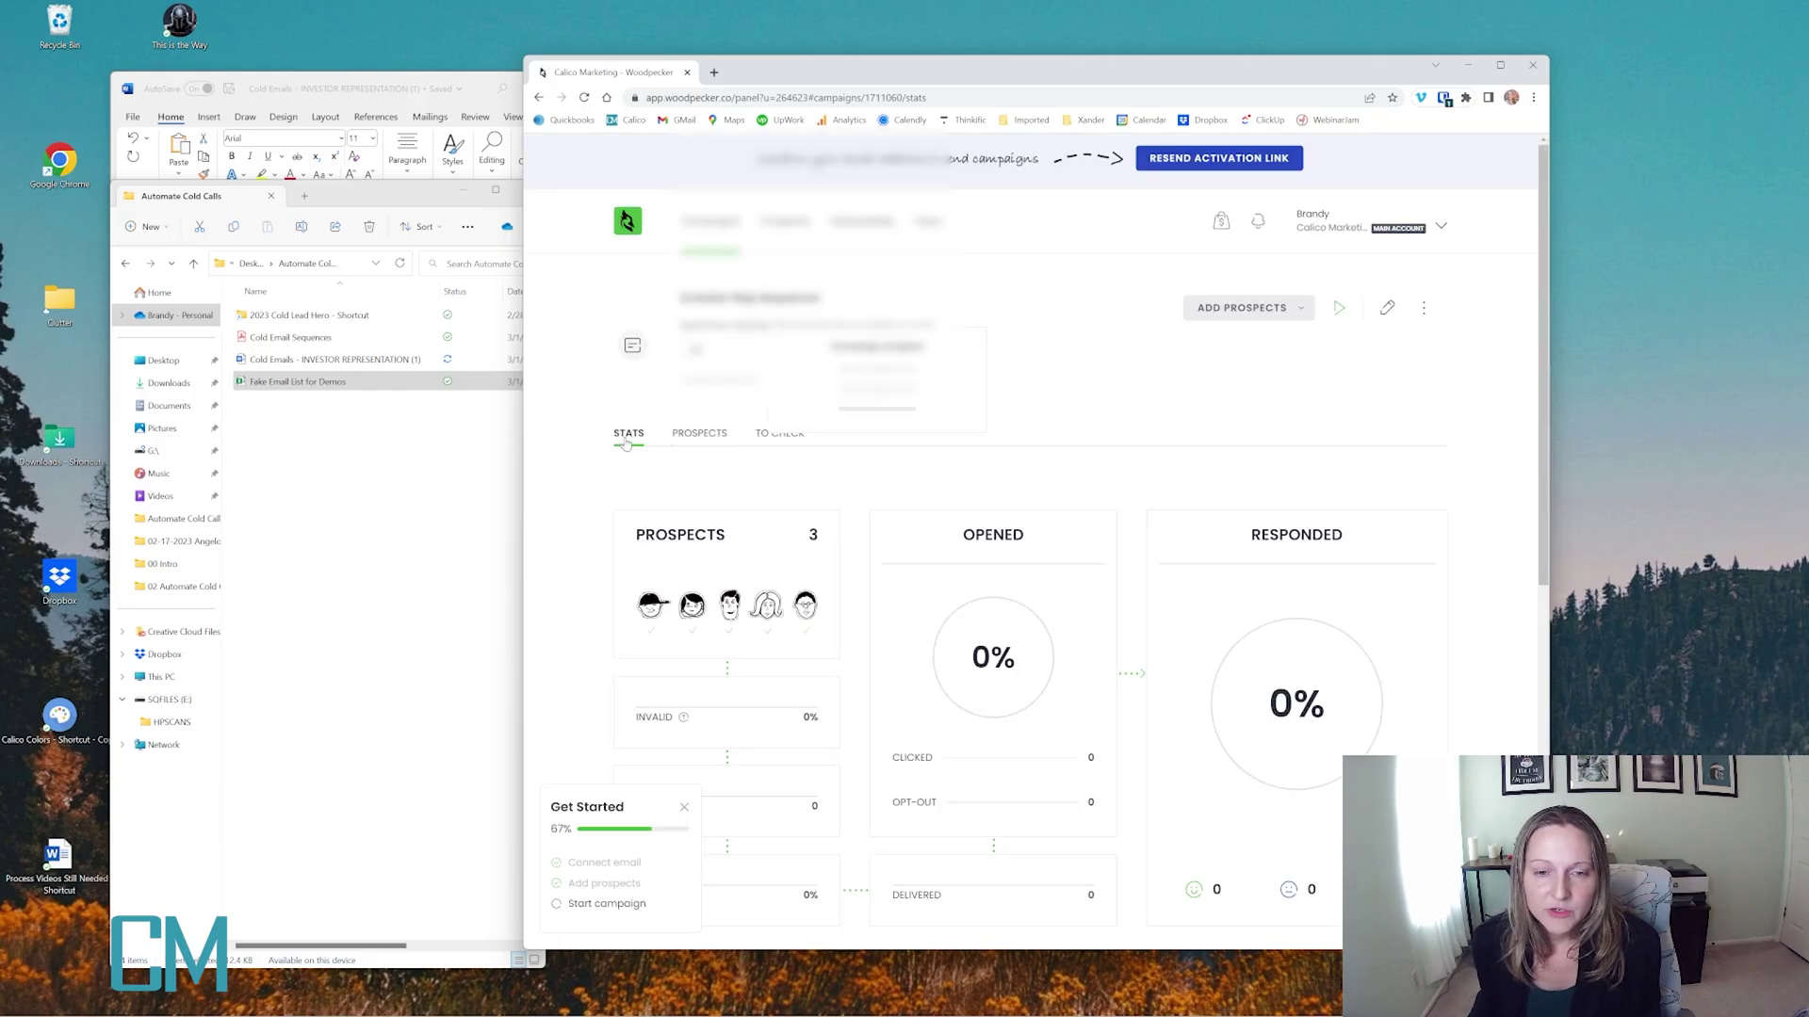
scroll(655, 455, down, 2)
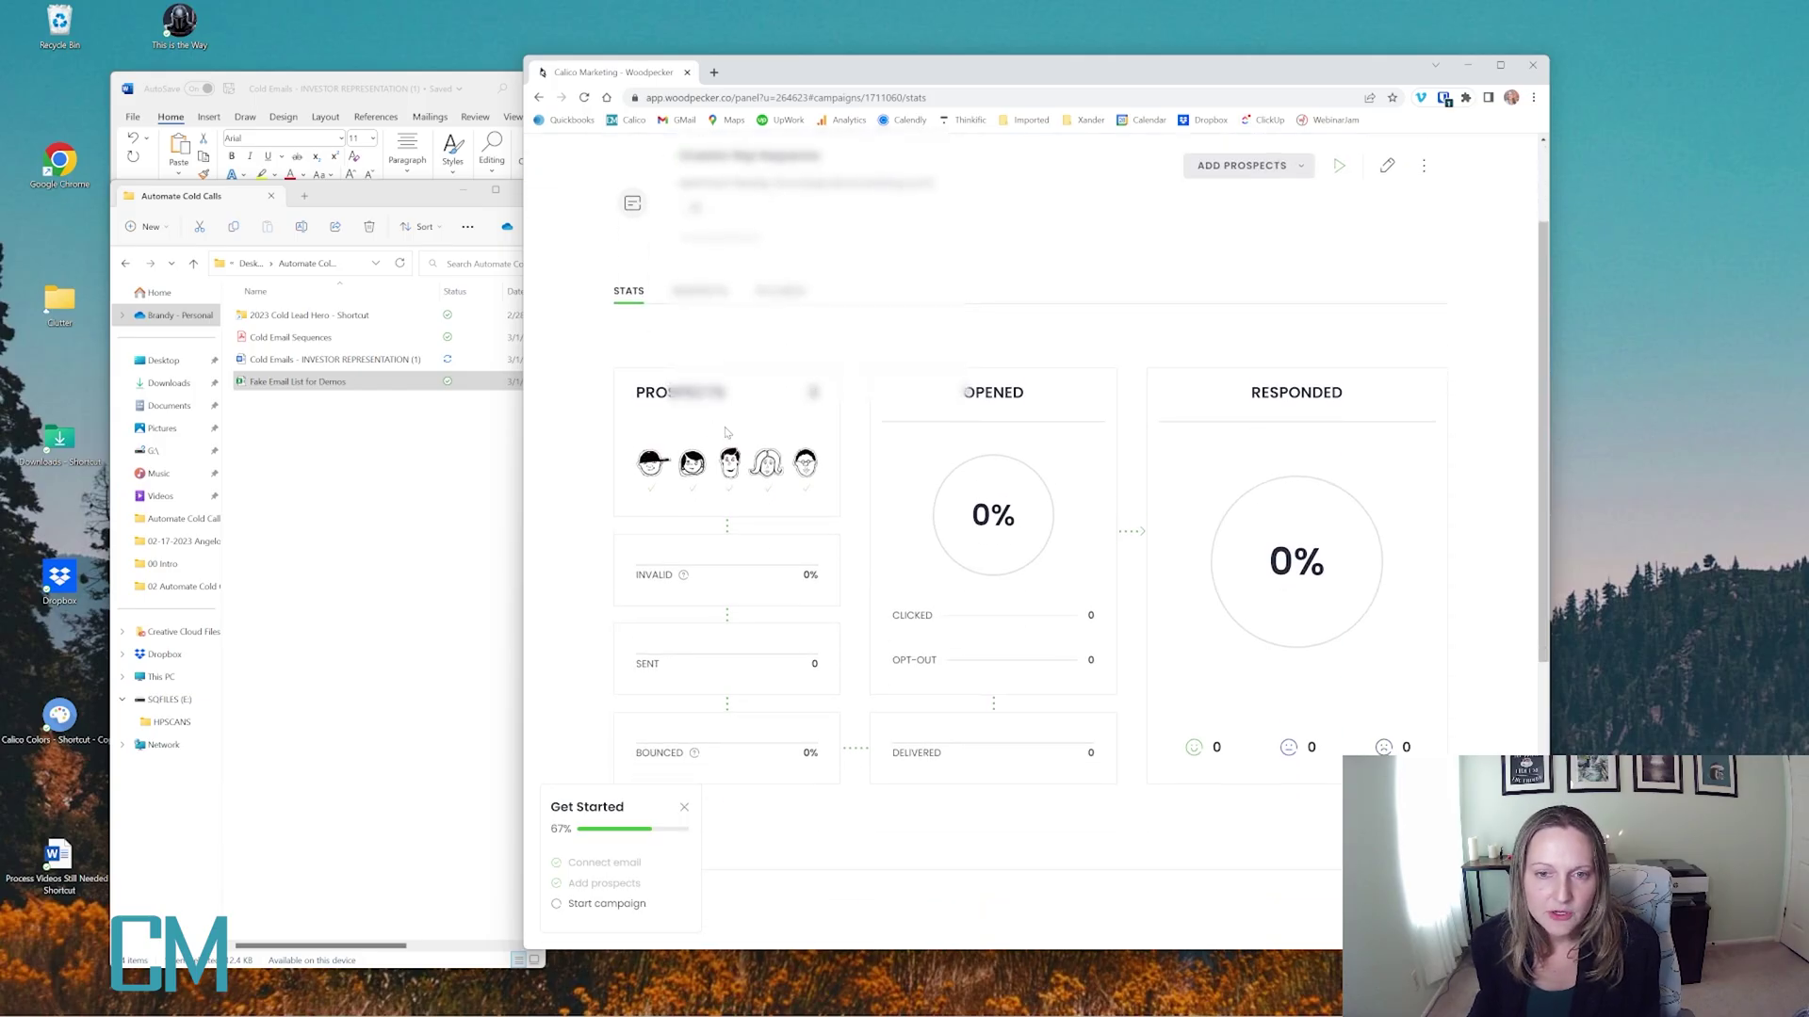
scroll(655, 455, down, 5)
scroll(655, 455, up, 5)
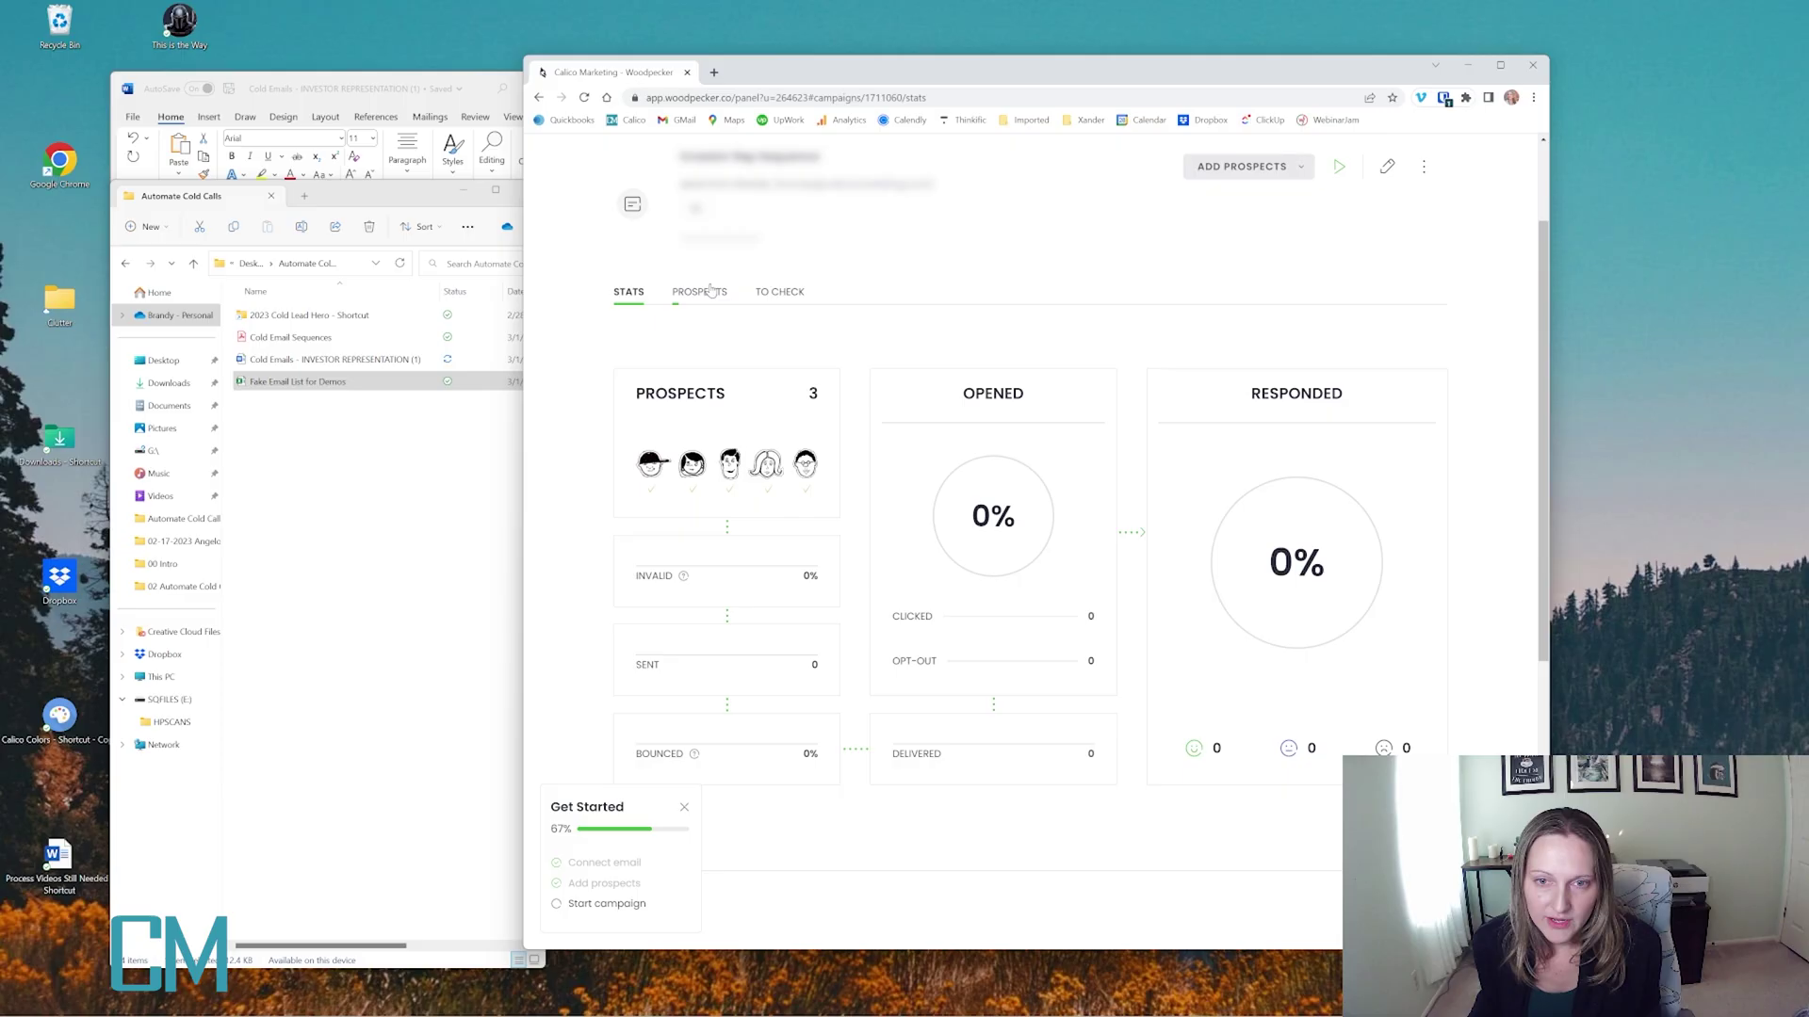
scroll(779, 526, down, 2)
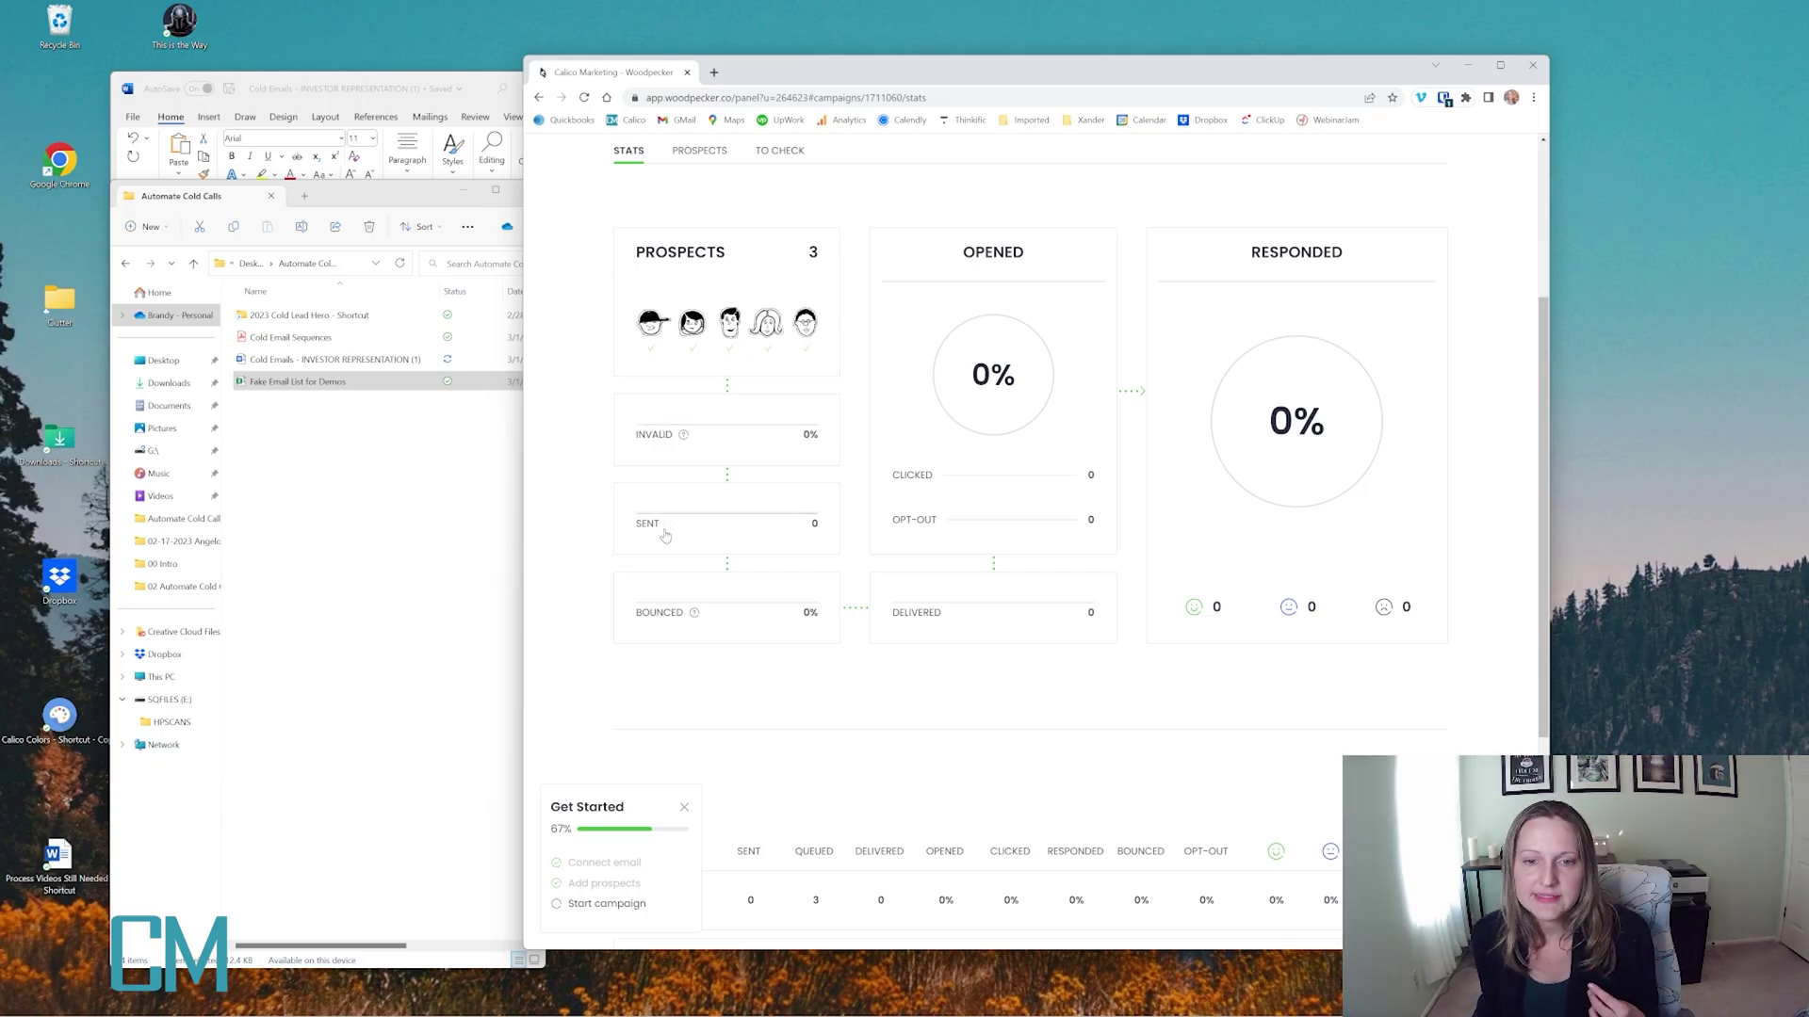
mouse_move(659, 528)
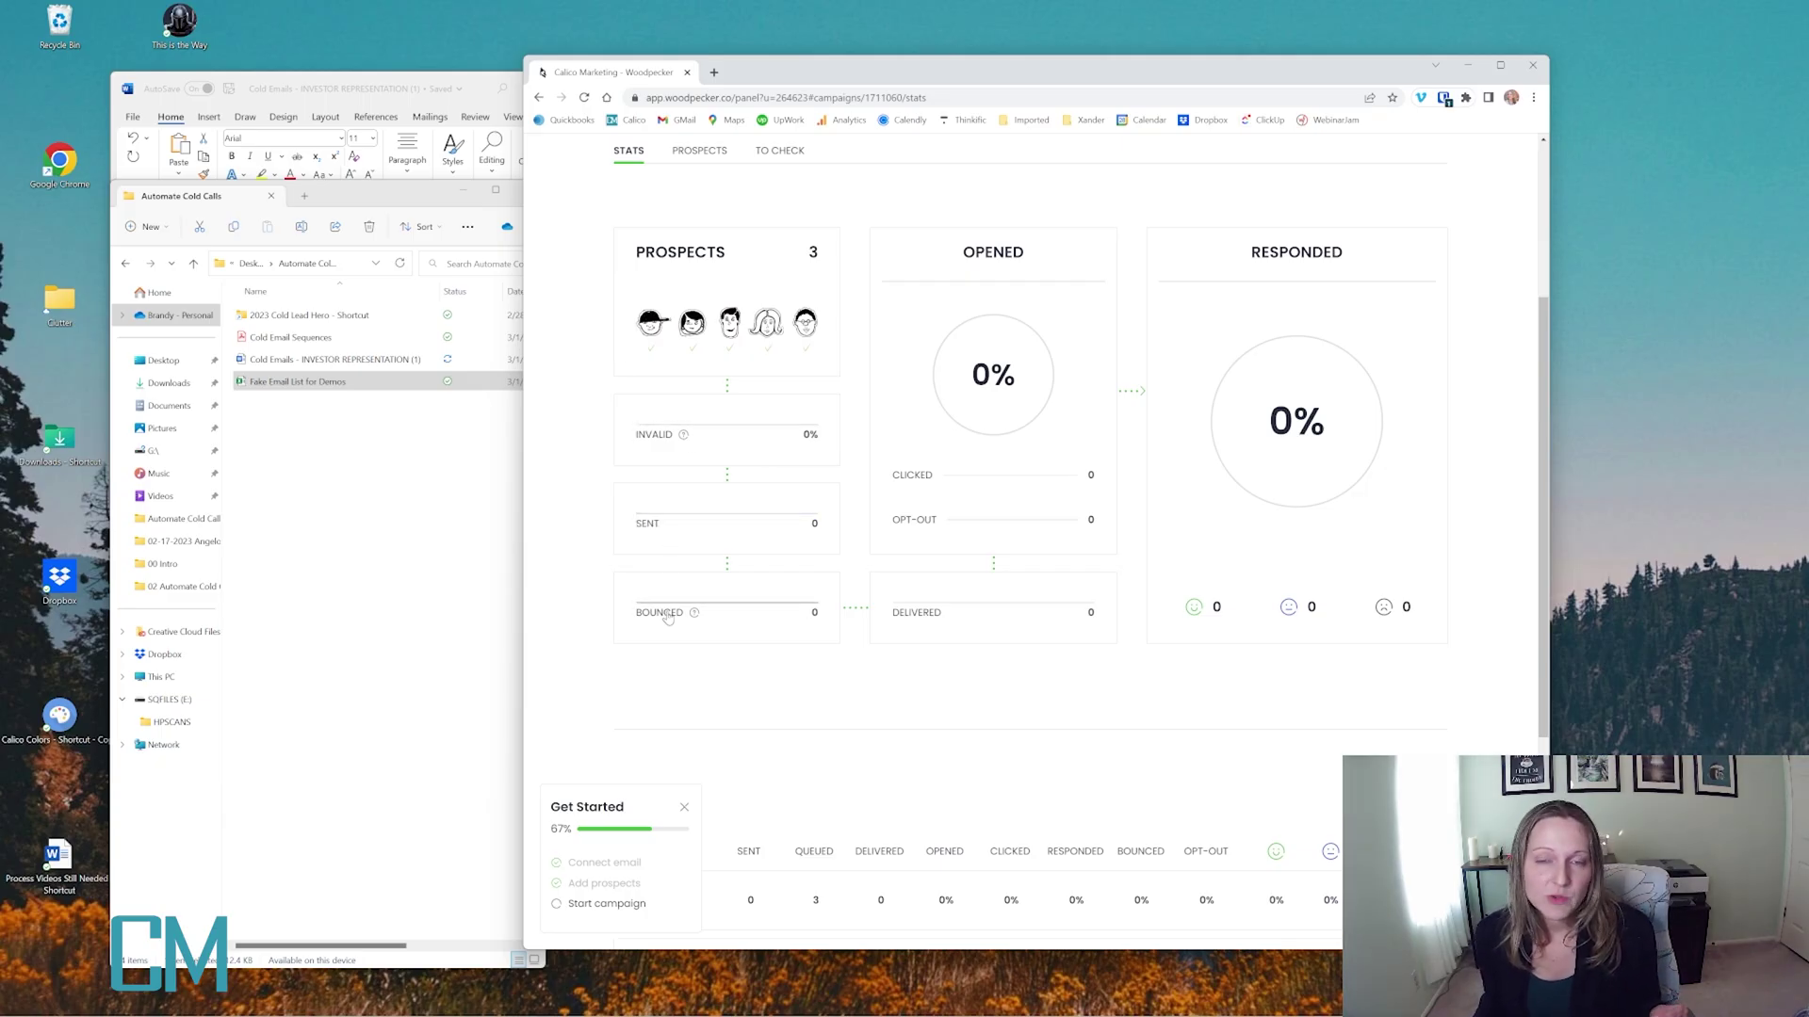
mouse_move(696, 615)
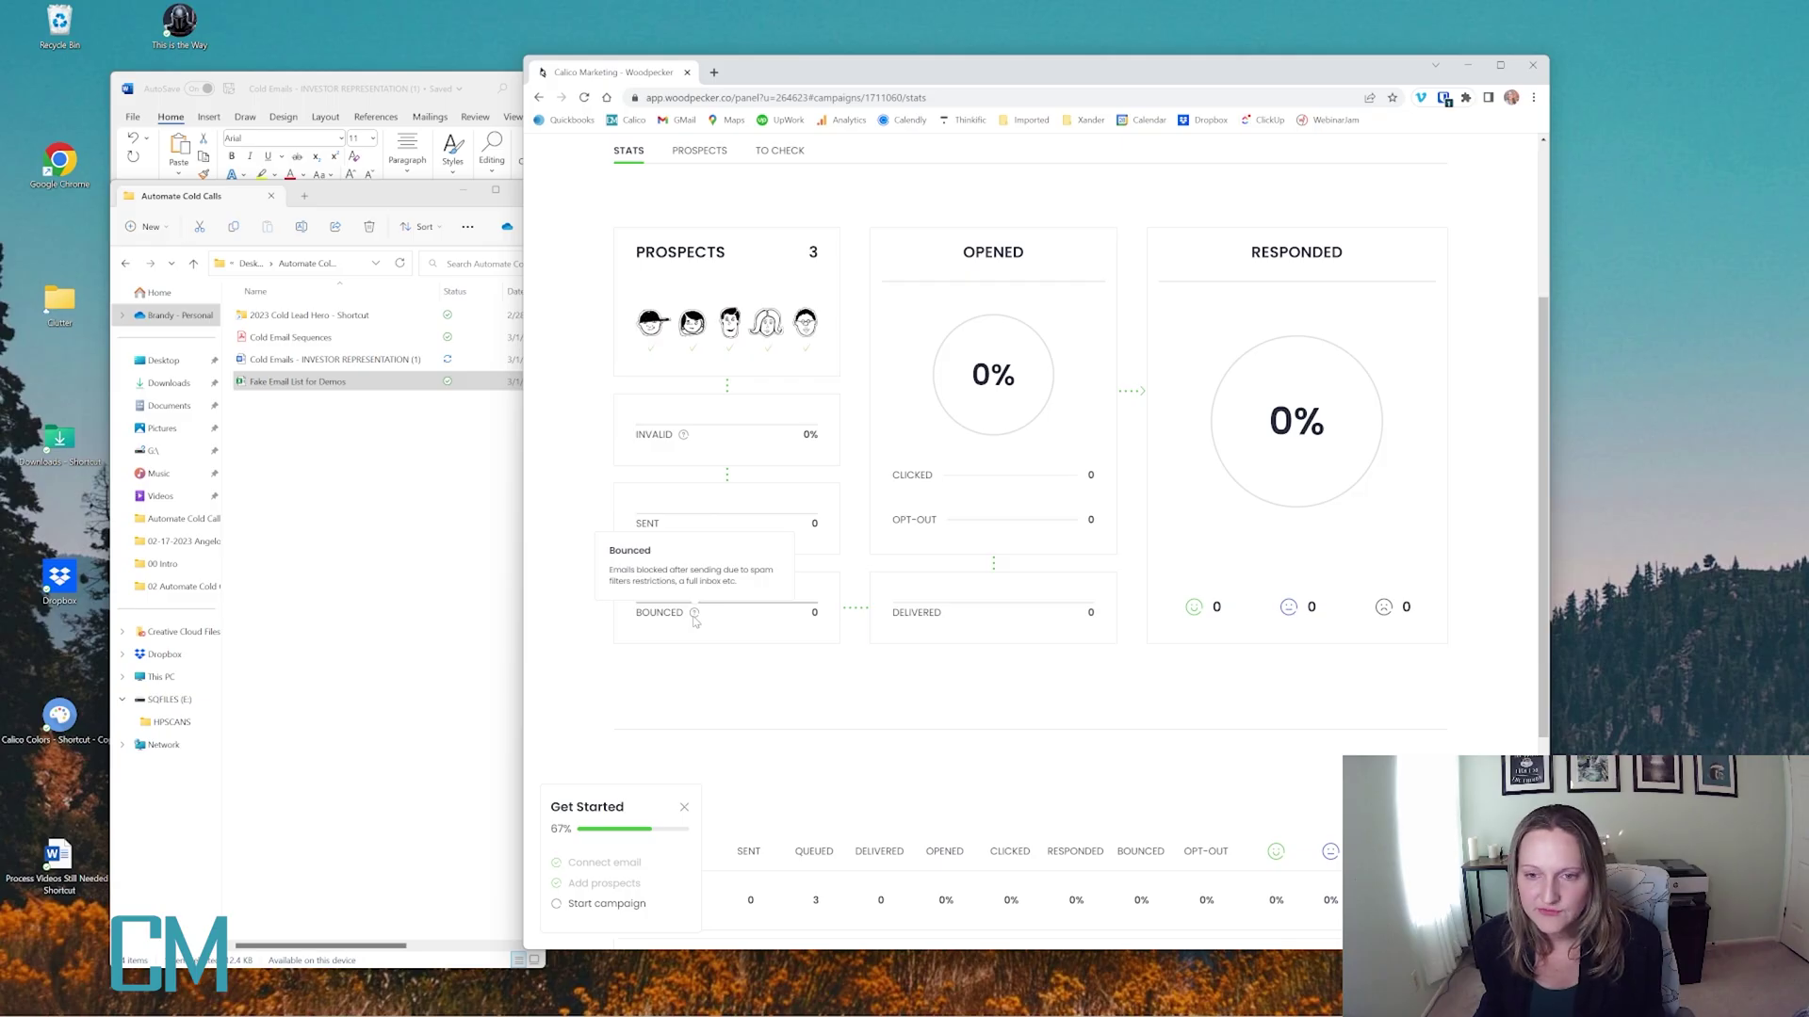
mouse_move(1003, 396)
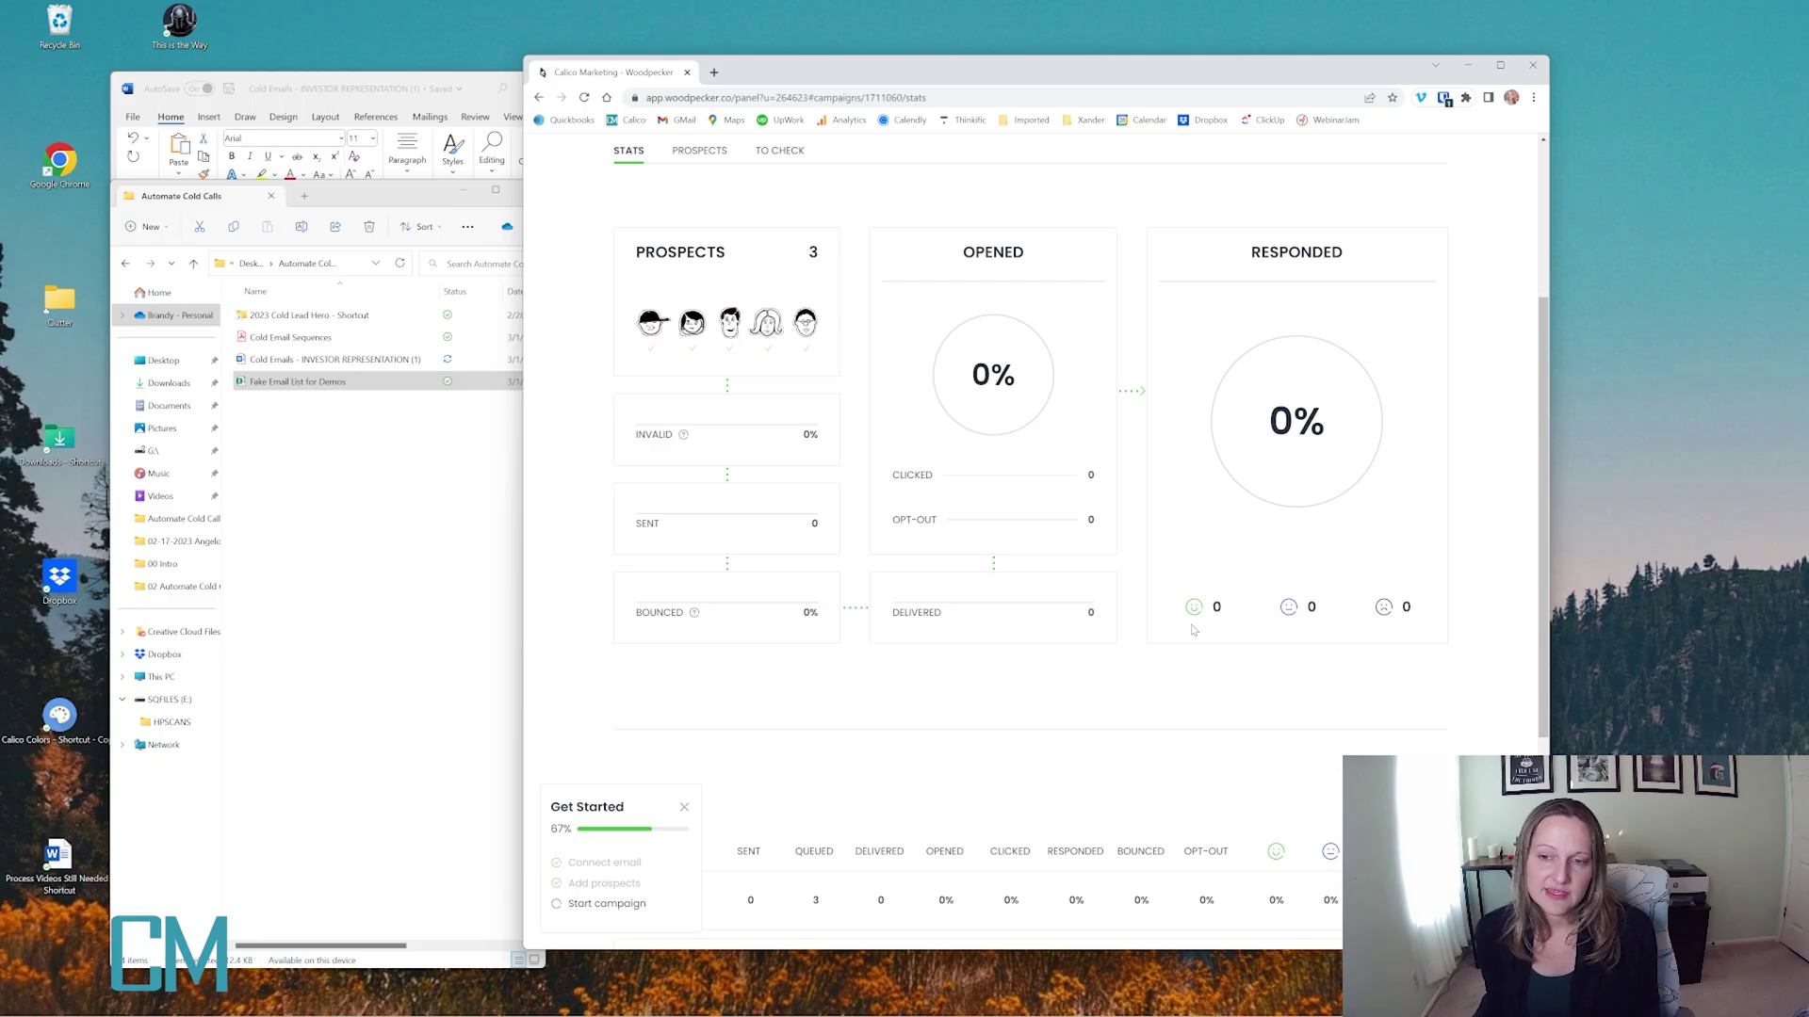
Examine the interest level figures and the per-step statistics table for the sequence's emails, dismissing the Get Started checklist
scroll(1099, 709, down, 1)
scroll(1098, 708, down, 2)
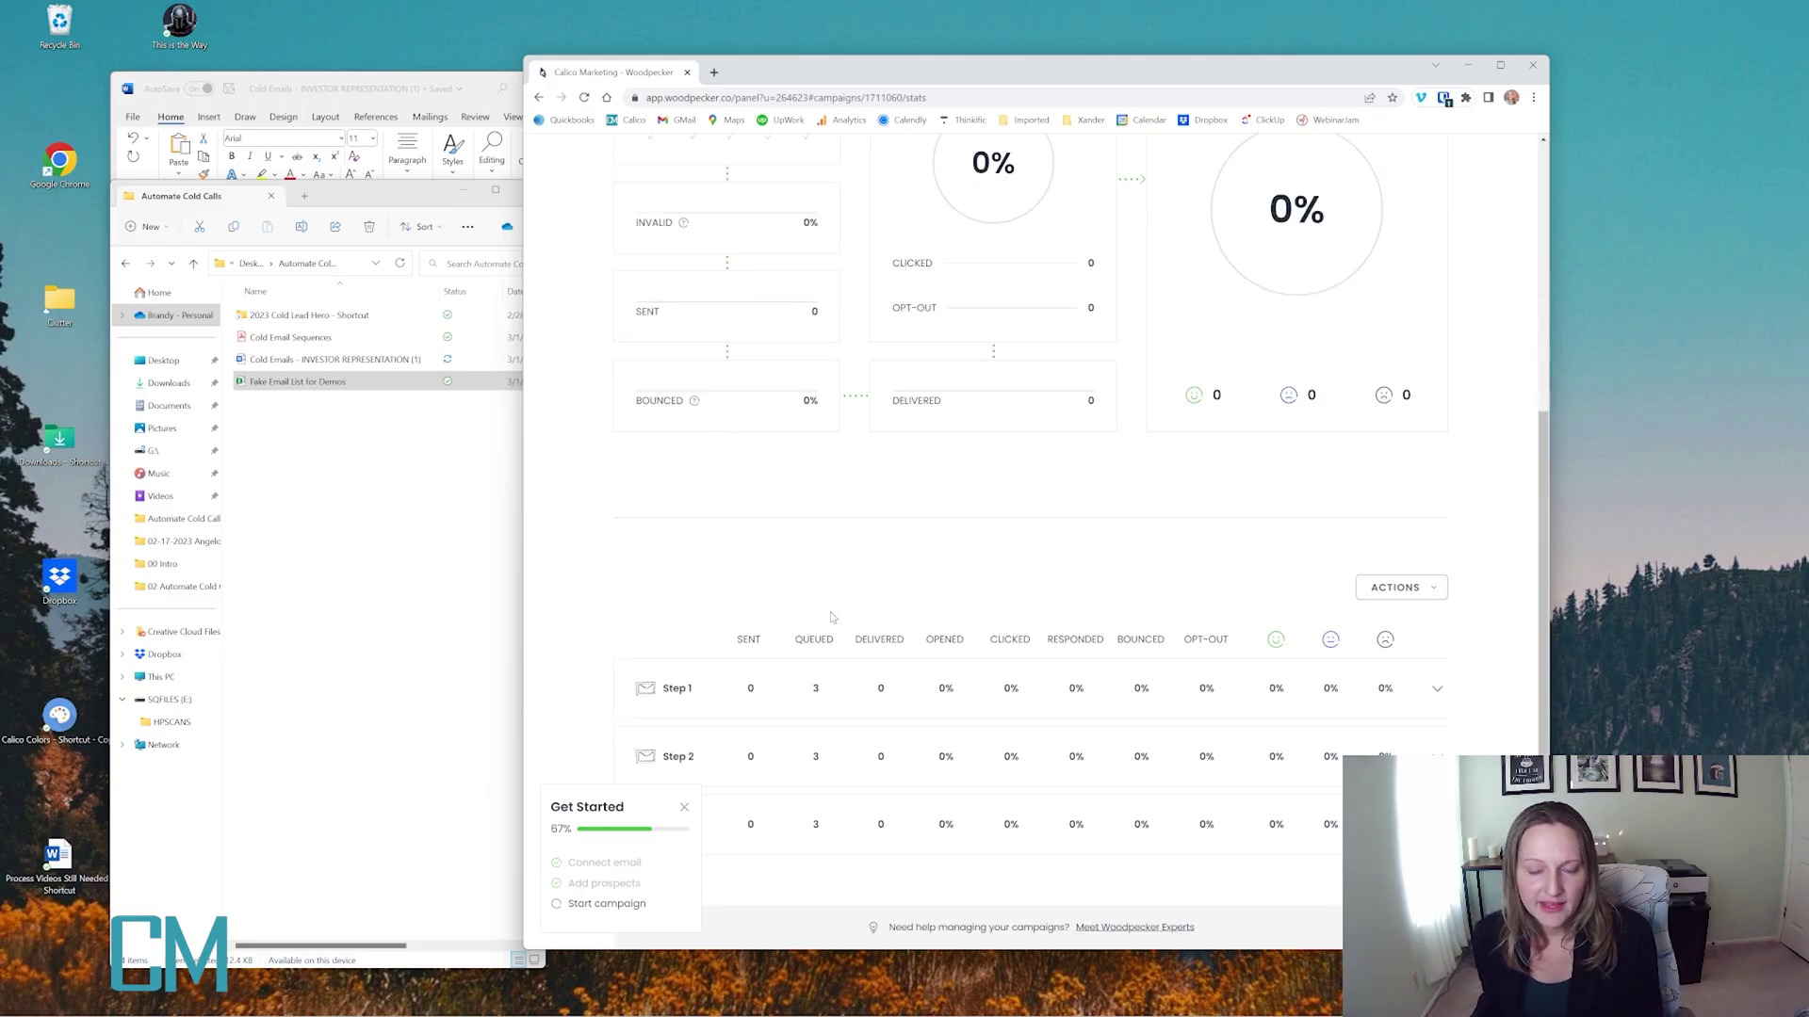
scroll(848, 753, down, 2)
click(685, 807)
scroll(942, 707, up, 3)
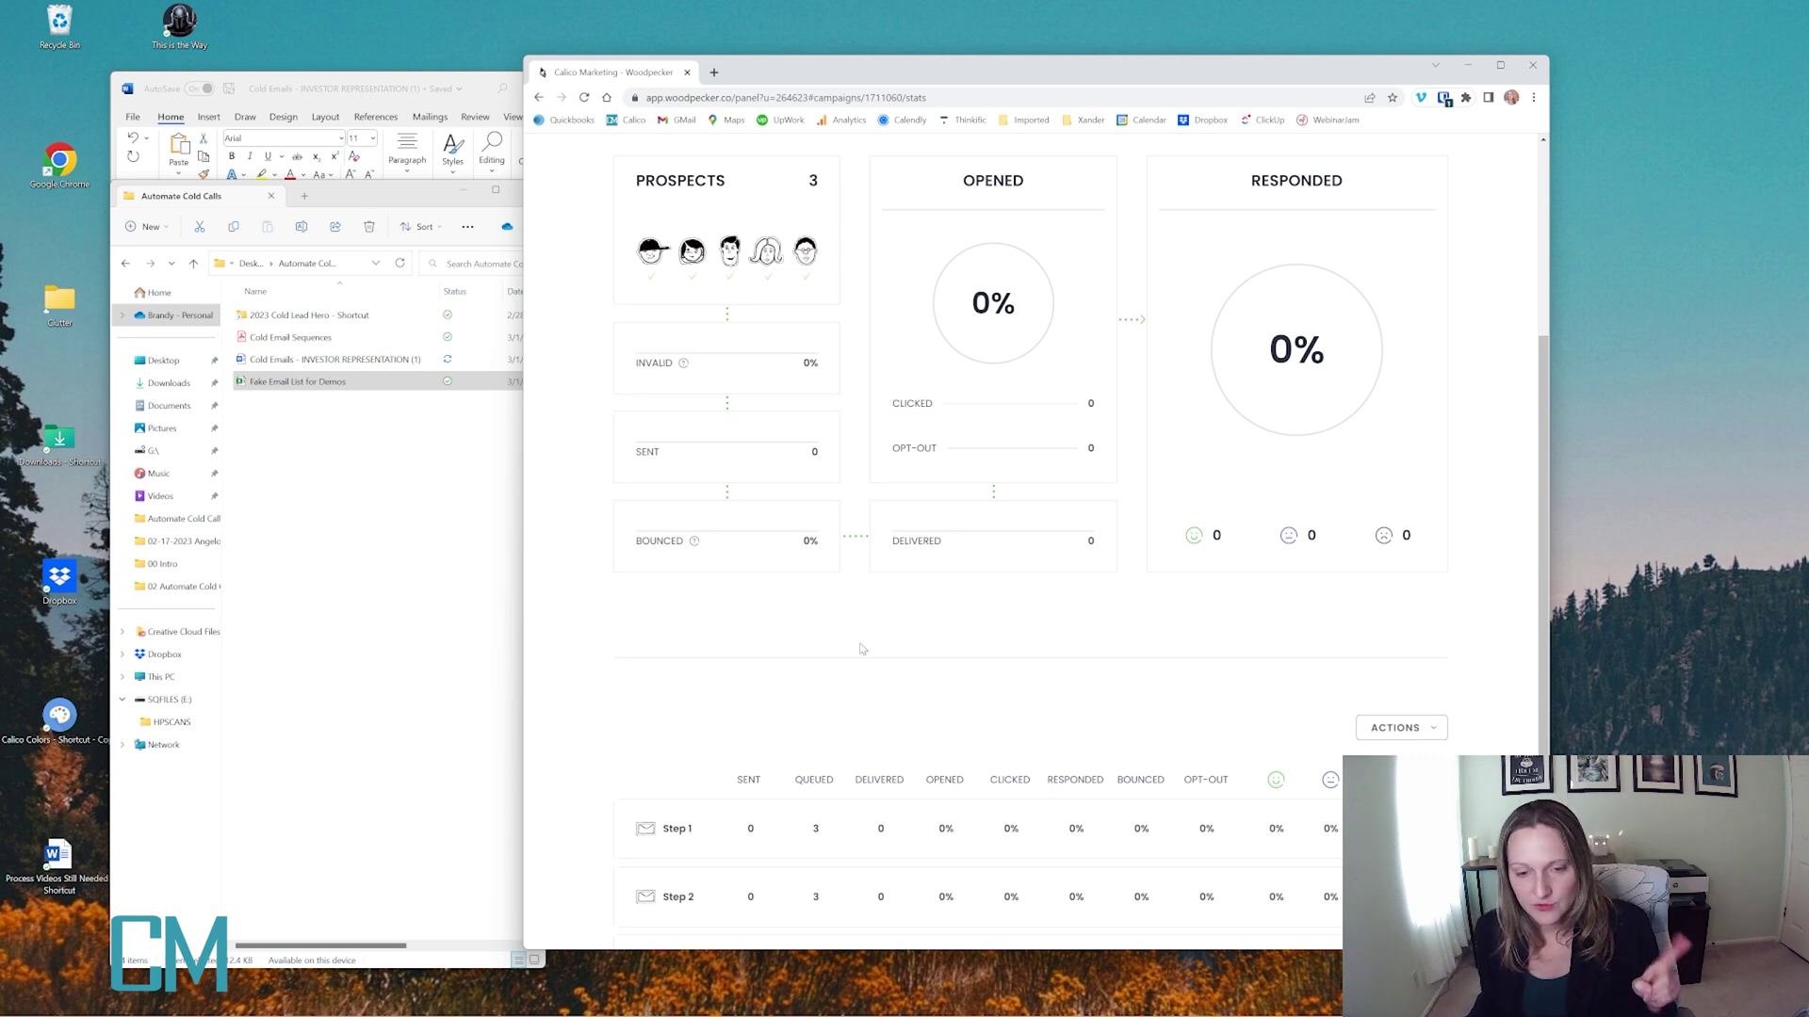
scroll(876, 631, down, 3)
scroll(869, 576, down, 1)
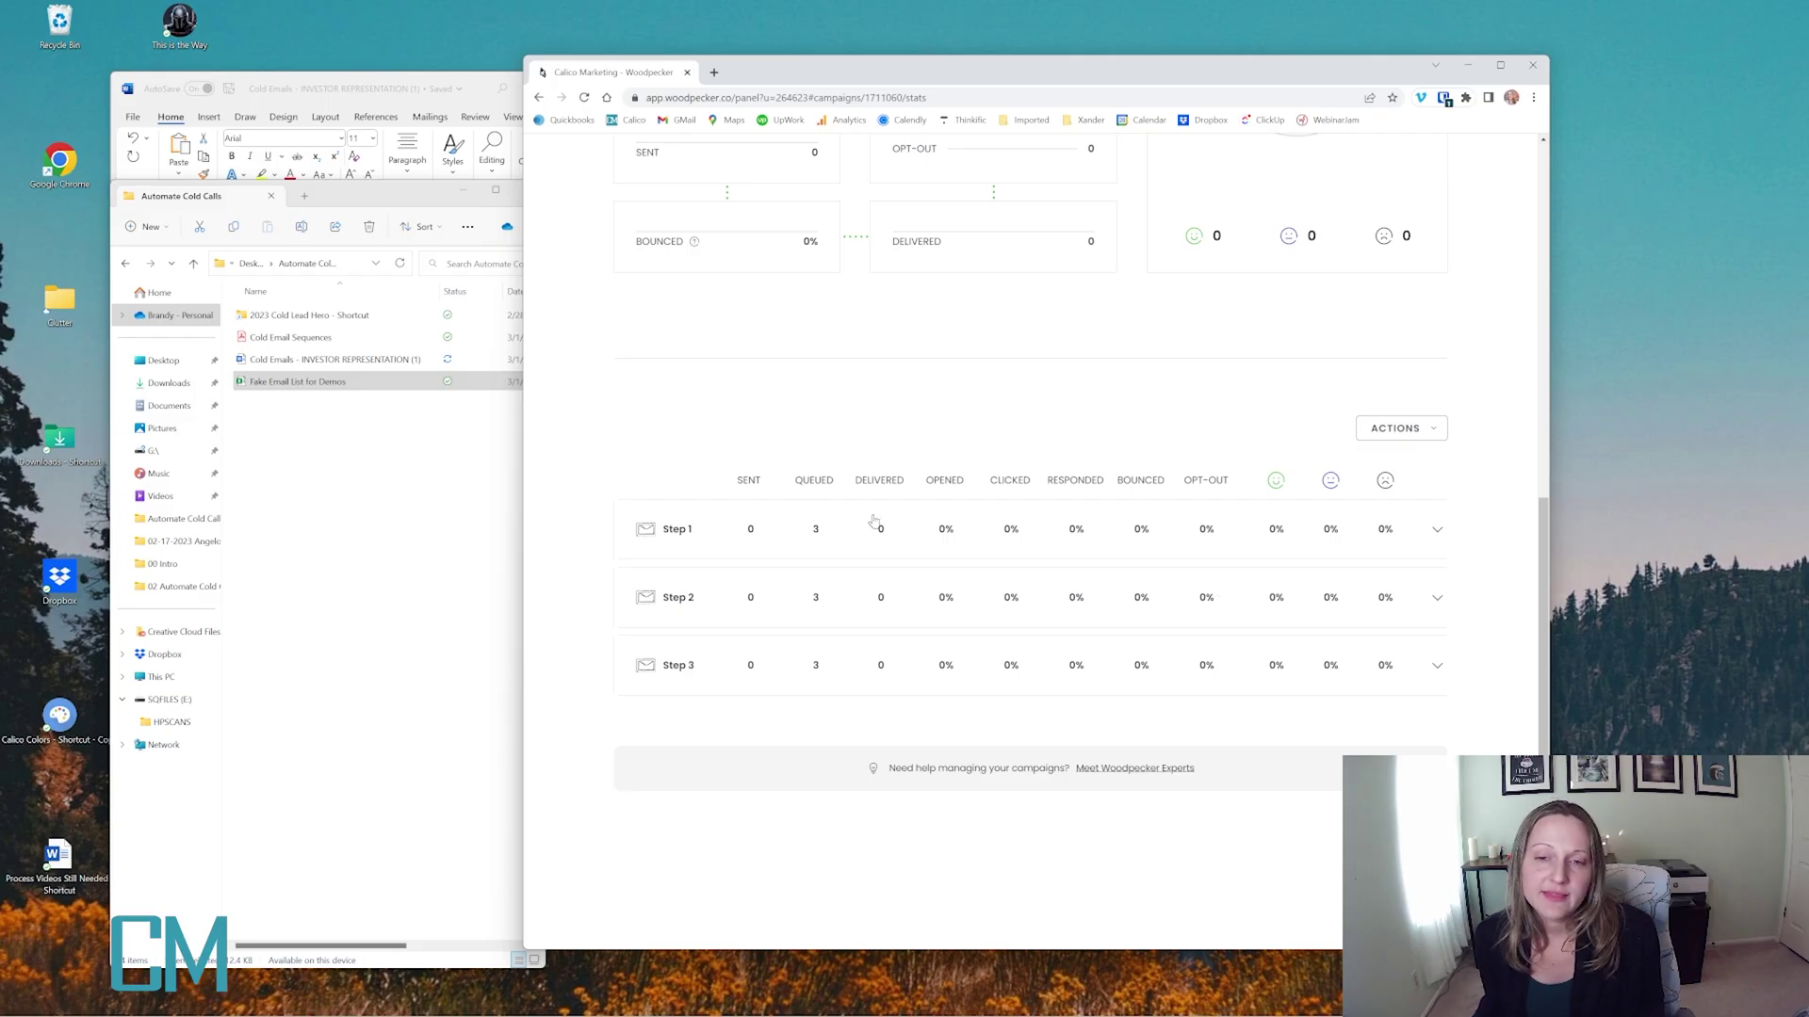
scroll(1021, 746, up, 6)
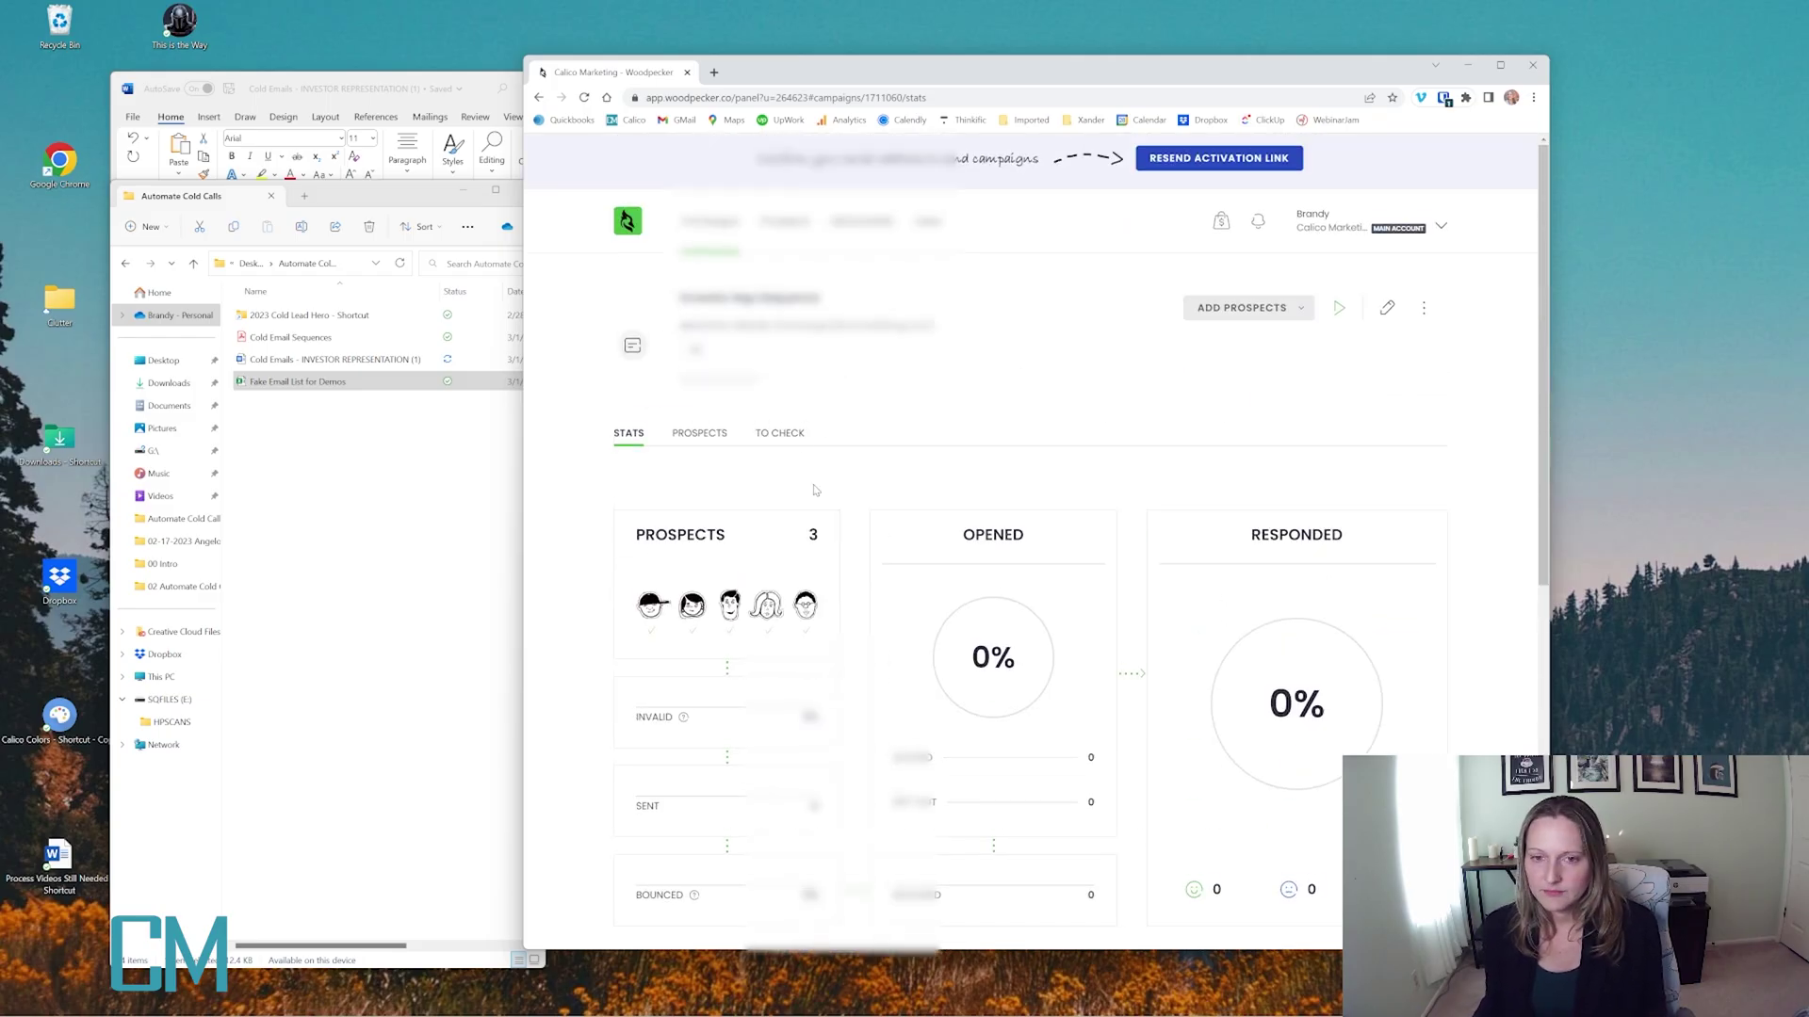
Review the campaign's prospect list with its delivery figures, statuses and interest levels
click(722, 436)
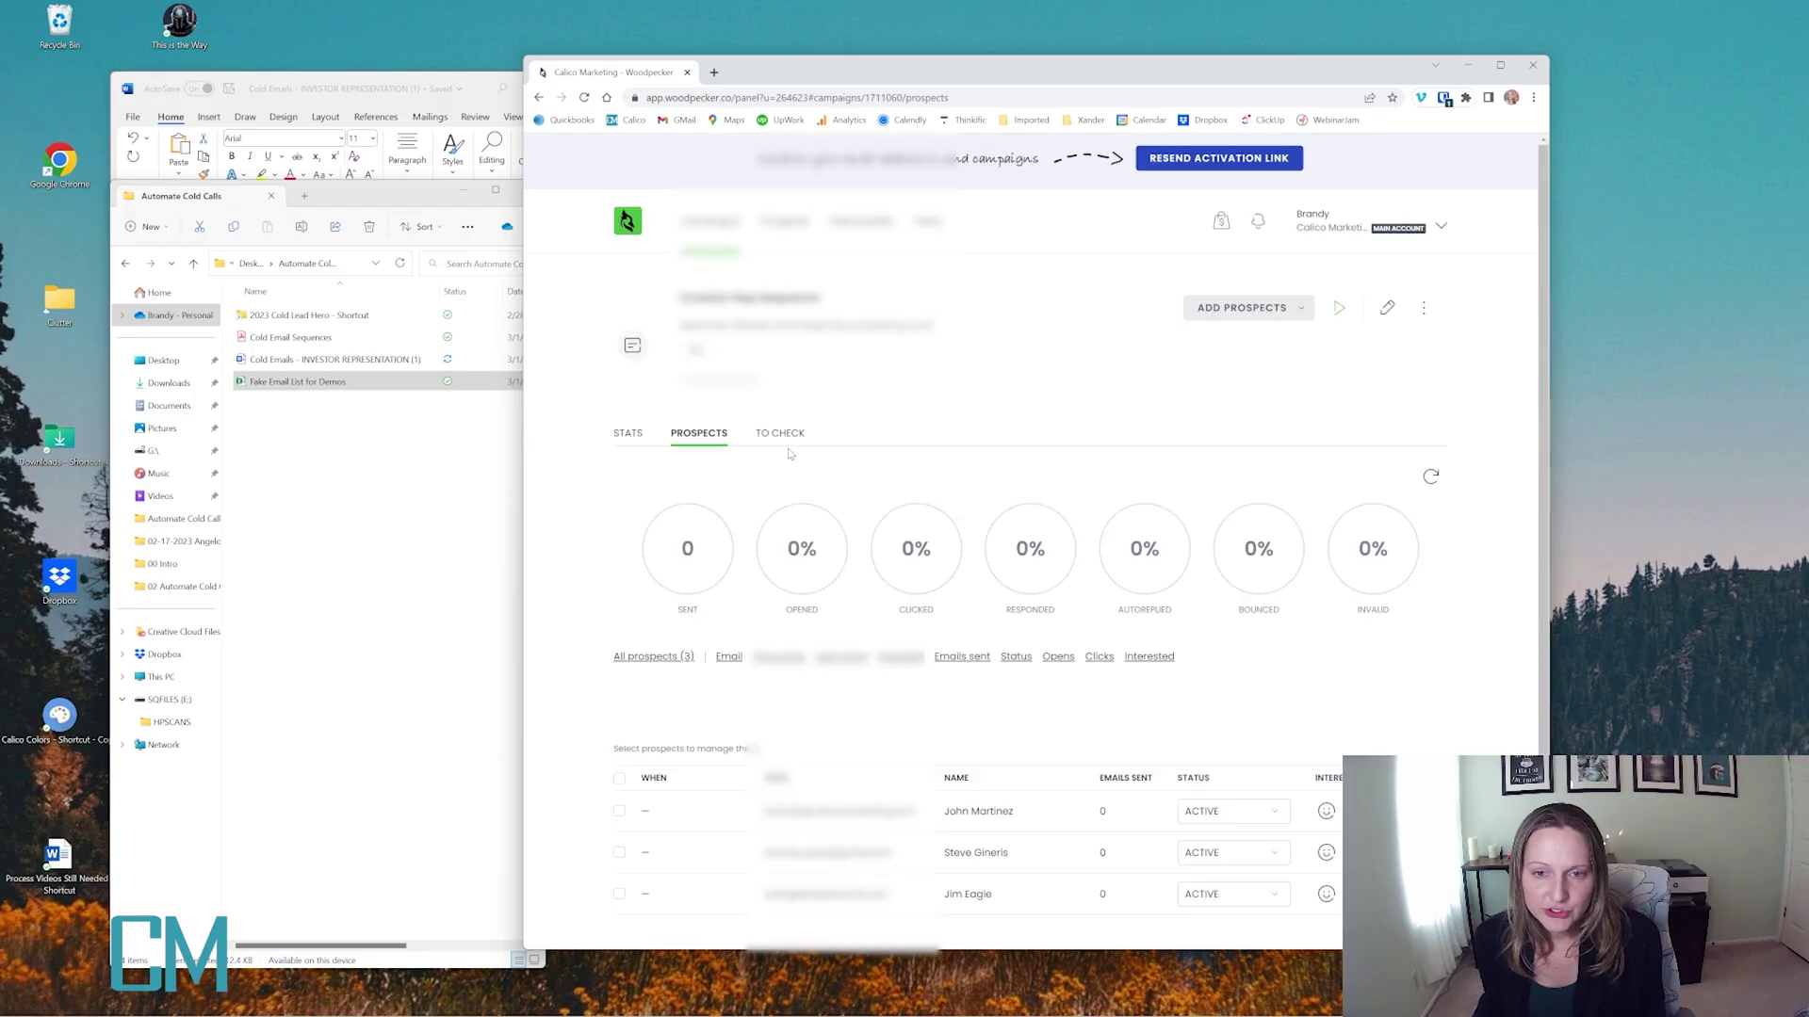
scroll(1013, 546, down, 2)
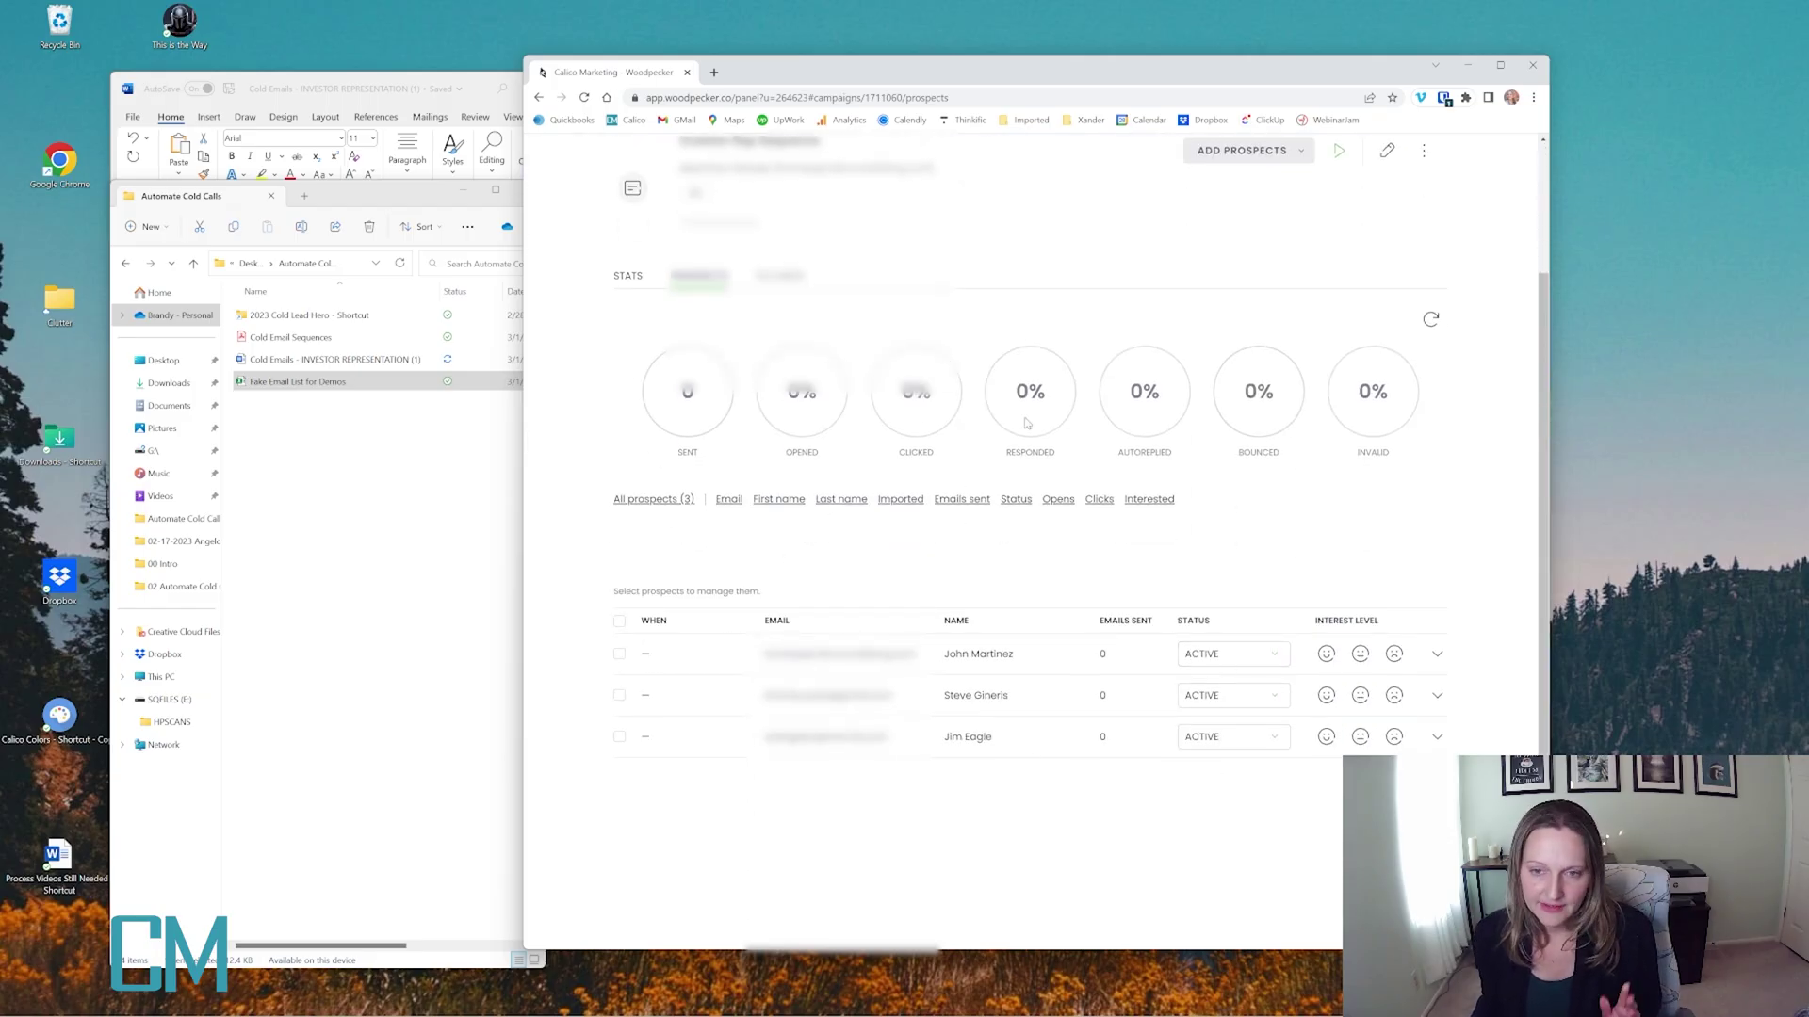
scroll(826, 467, up, 2)
Examine the campaign's To Check categories: snippet issue, autoreply, other campaign, secondary reply and manual
click(778, 433)
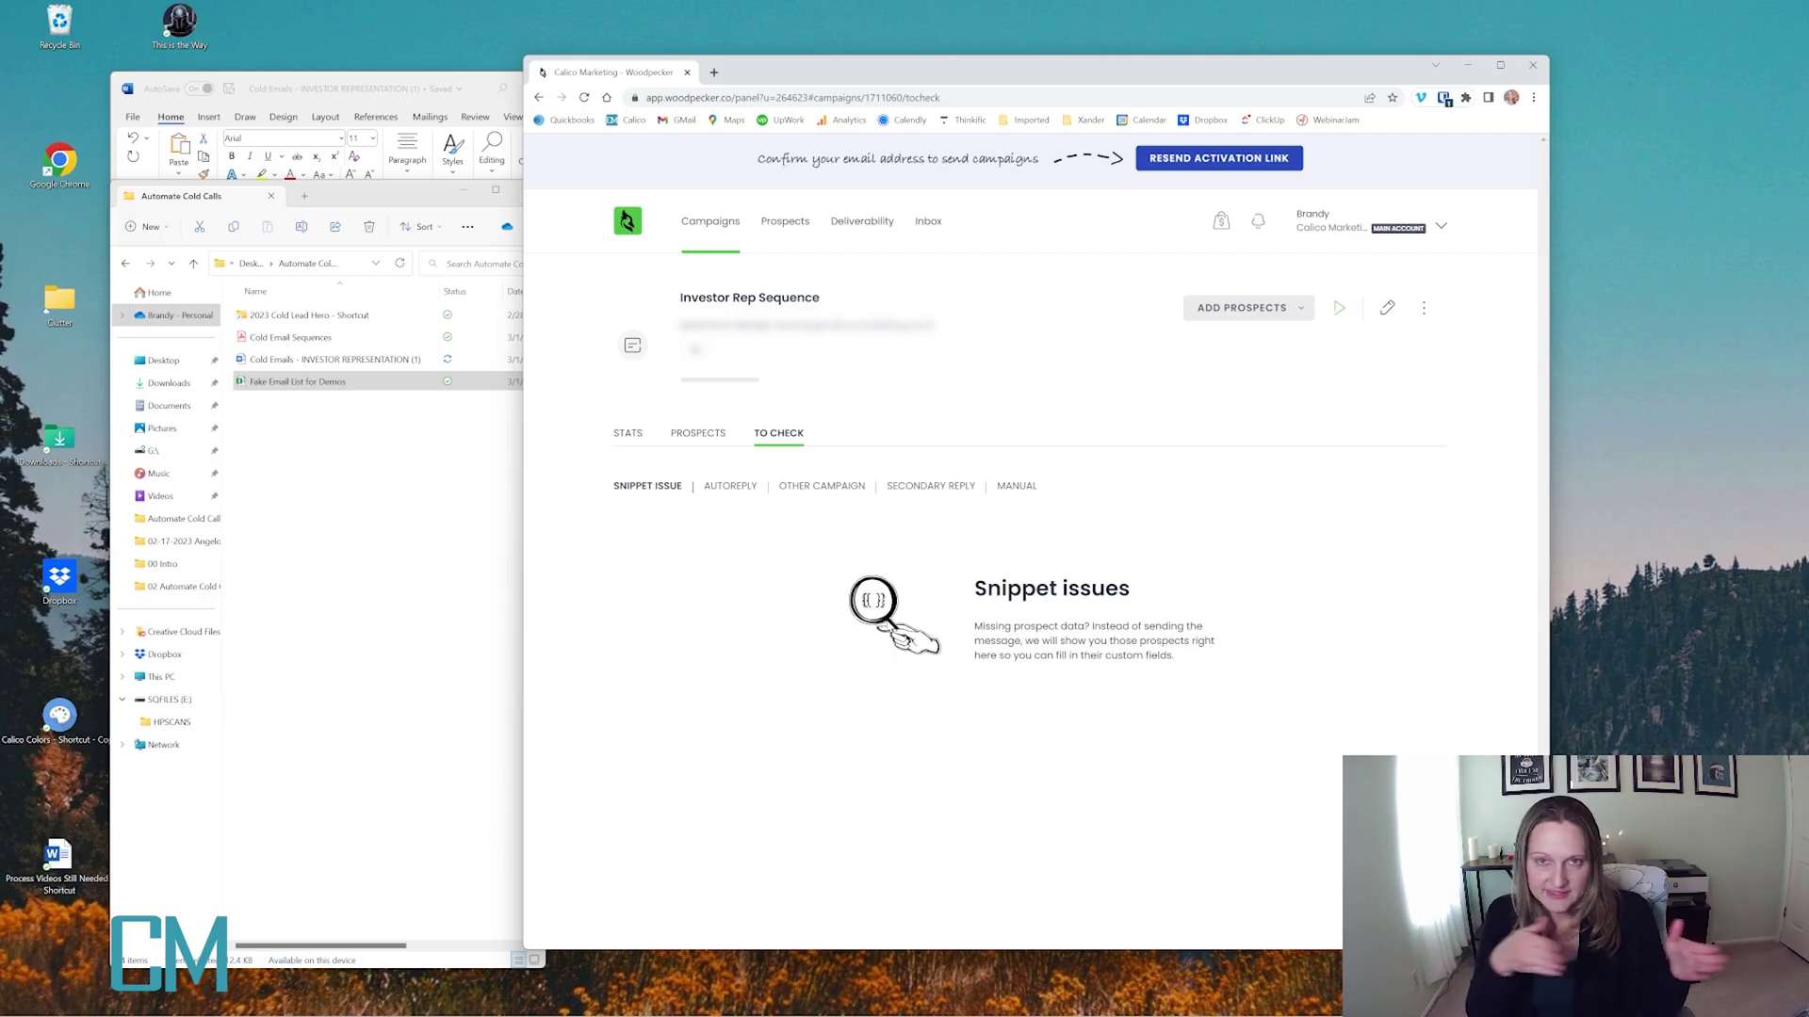
click(742, 491)
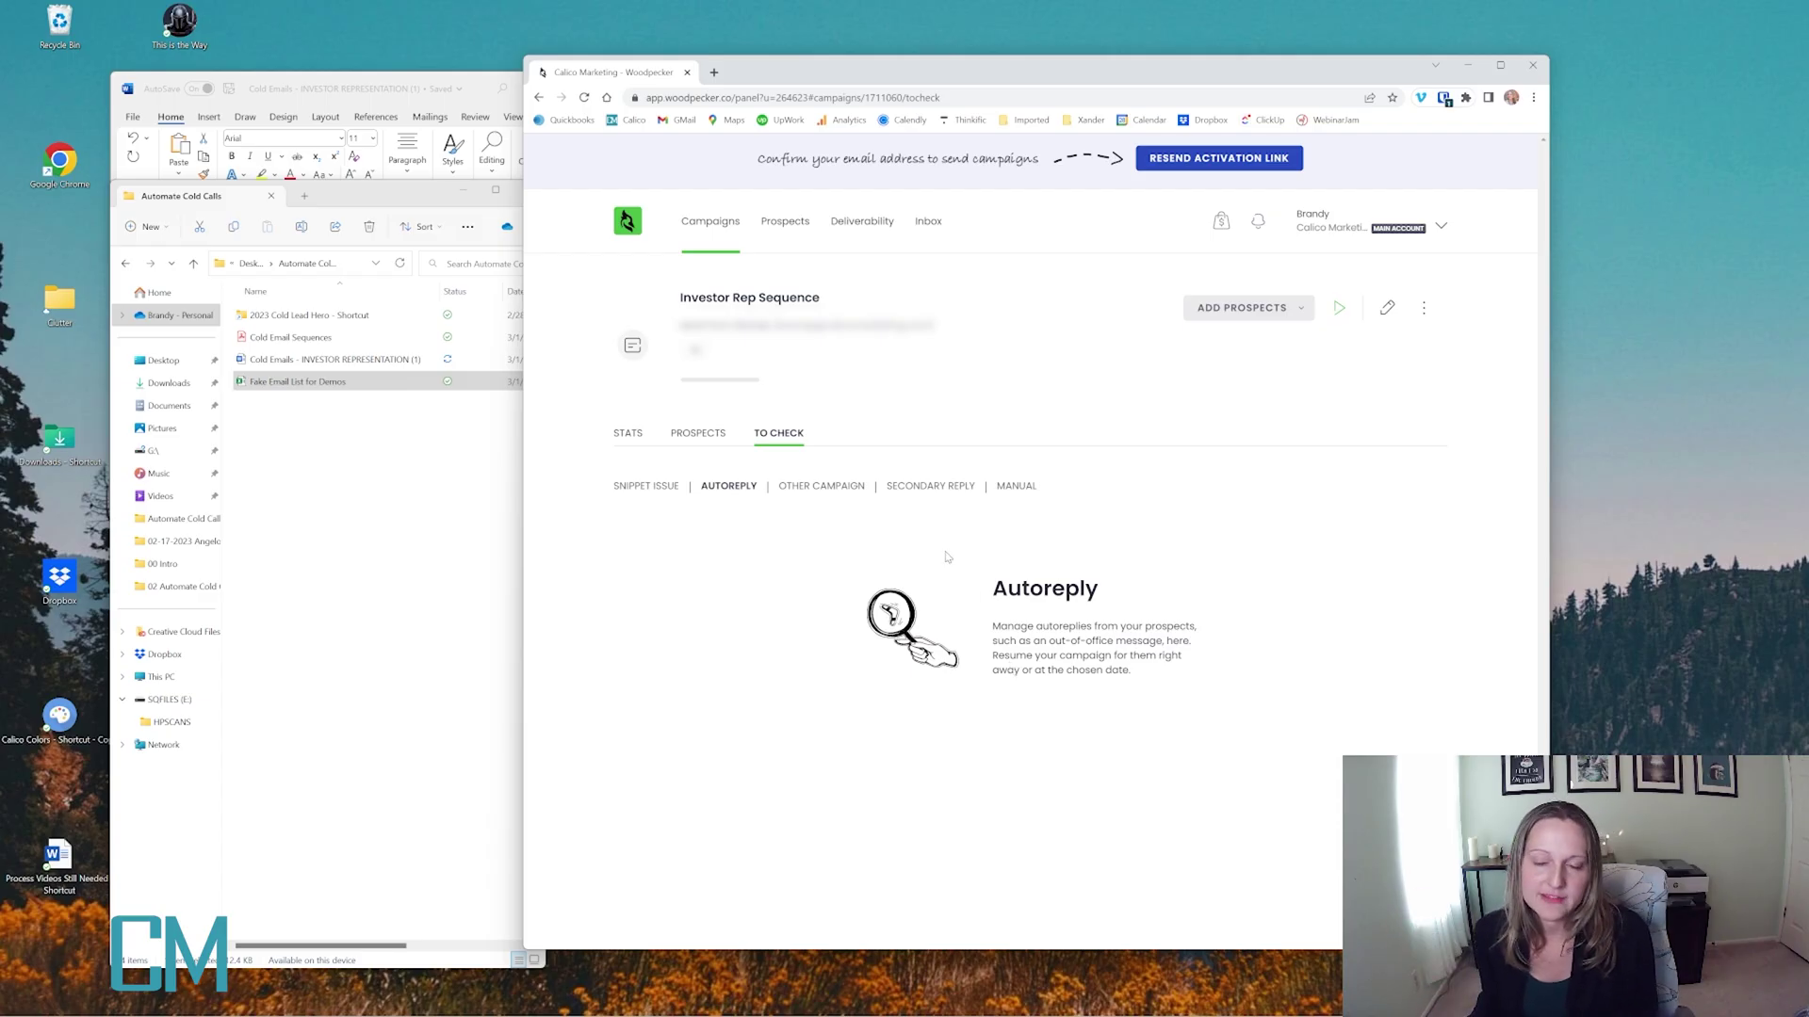
click(814, 486)
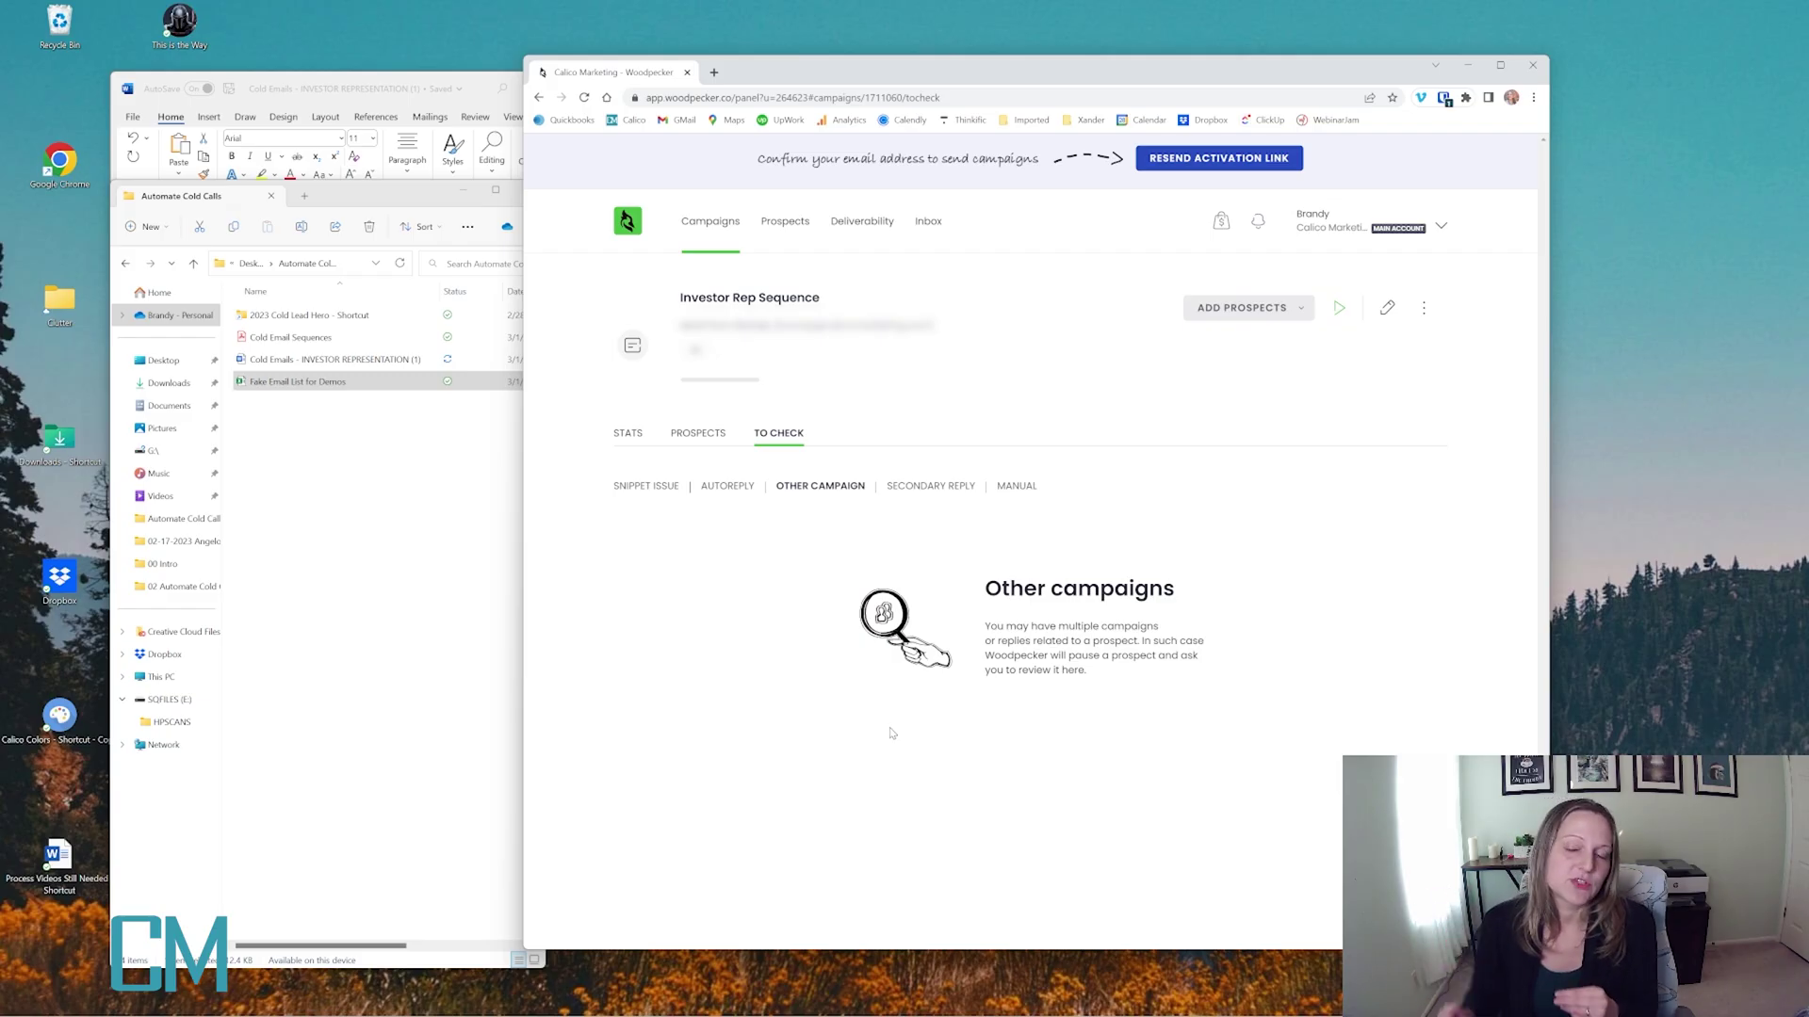
click(950, 490)
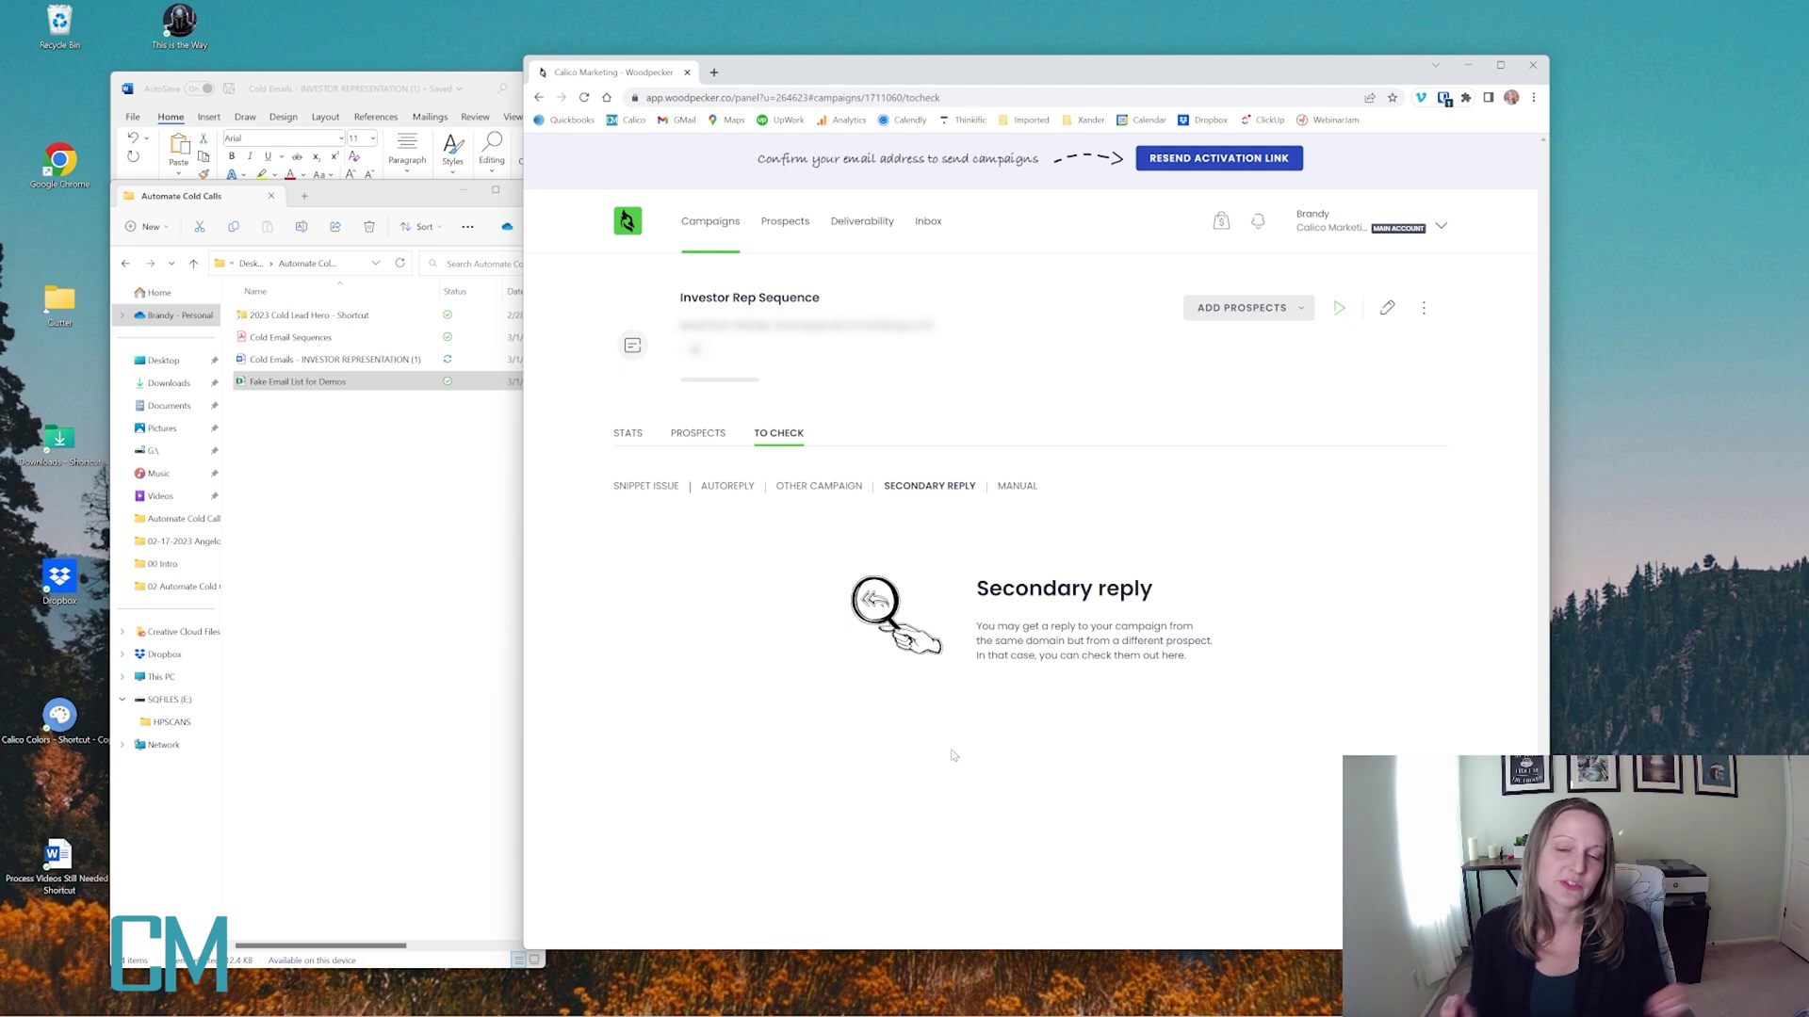
click(1027, 487)
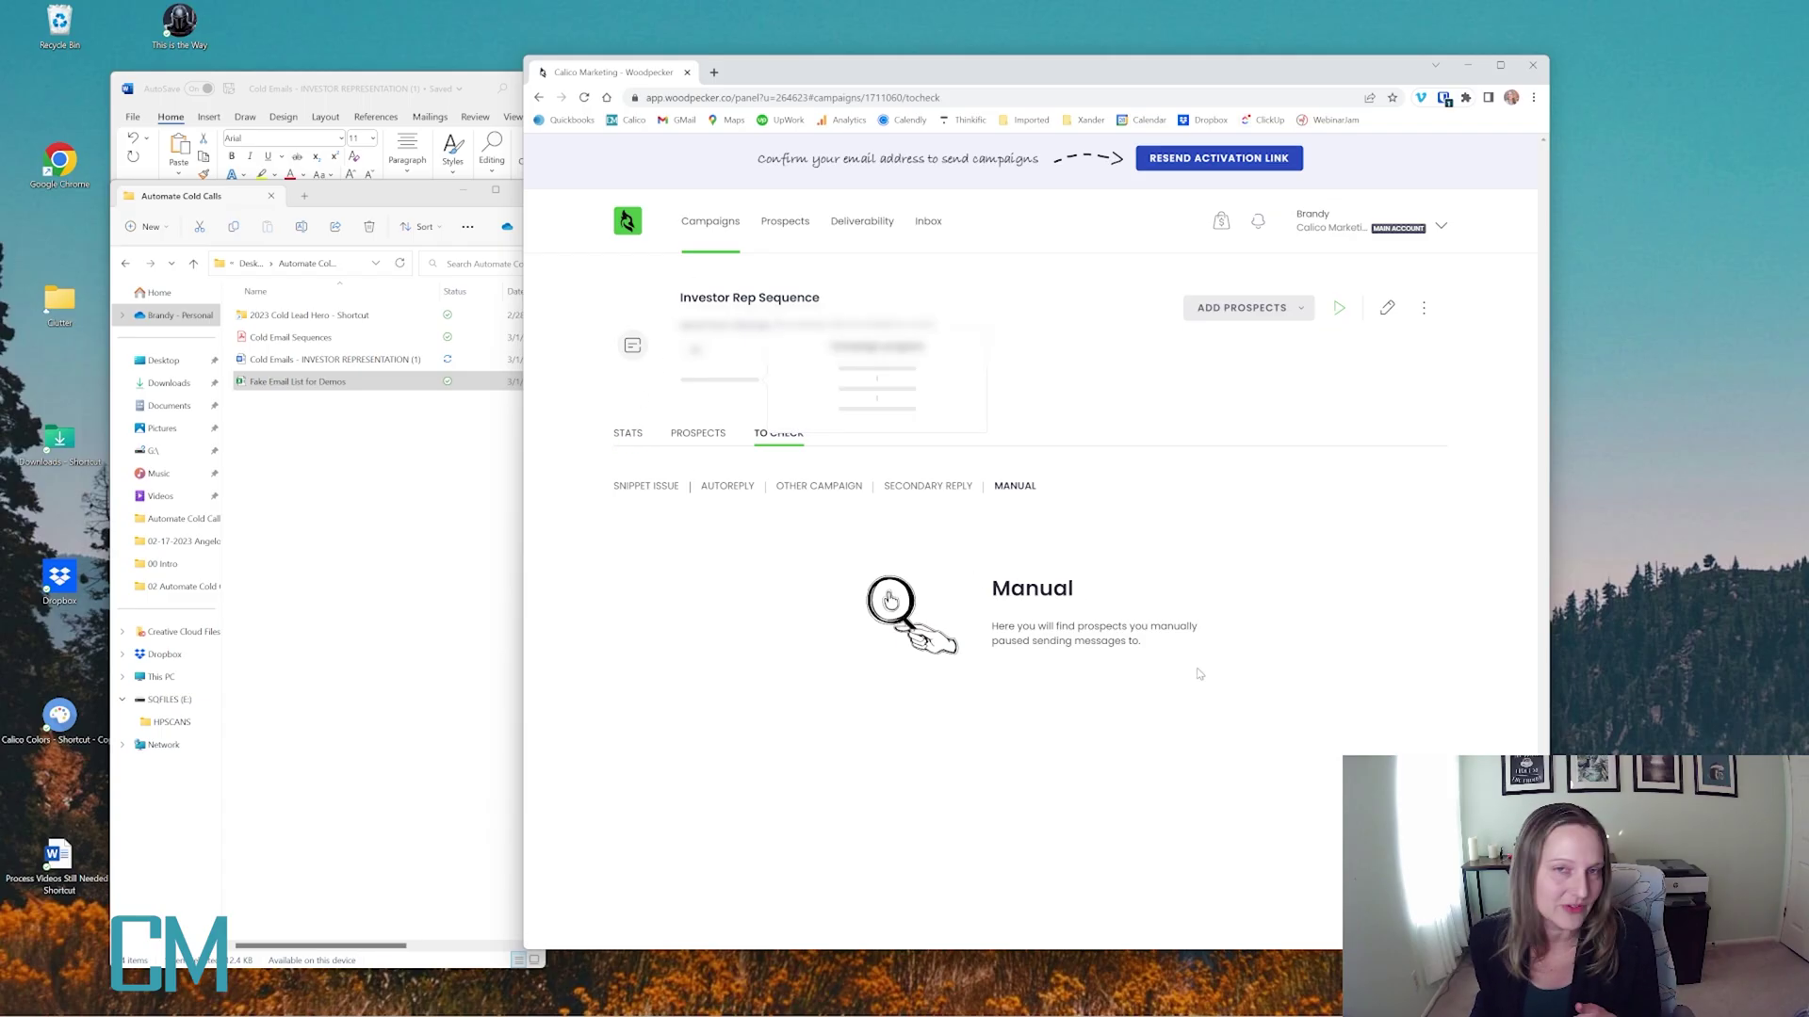
Go back to the campaign's statistics, then check the account's Inbox
click(623, 435)
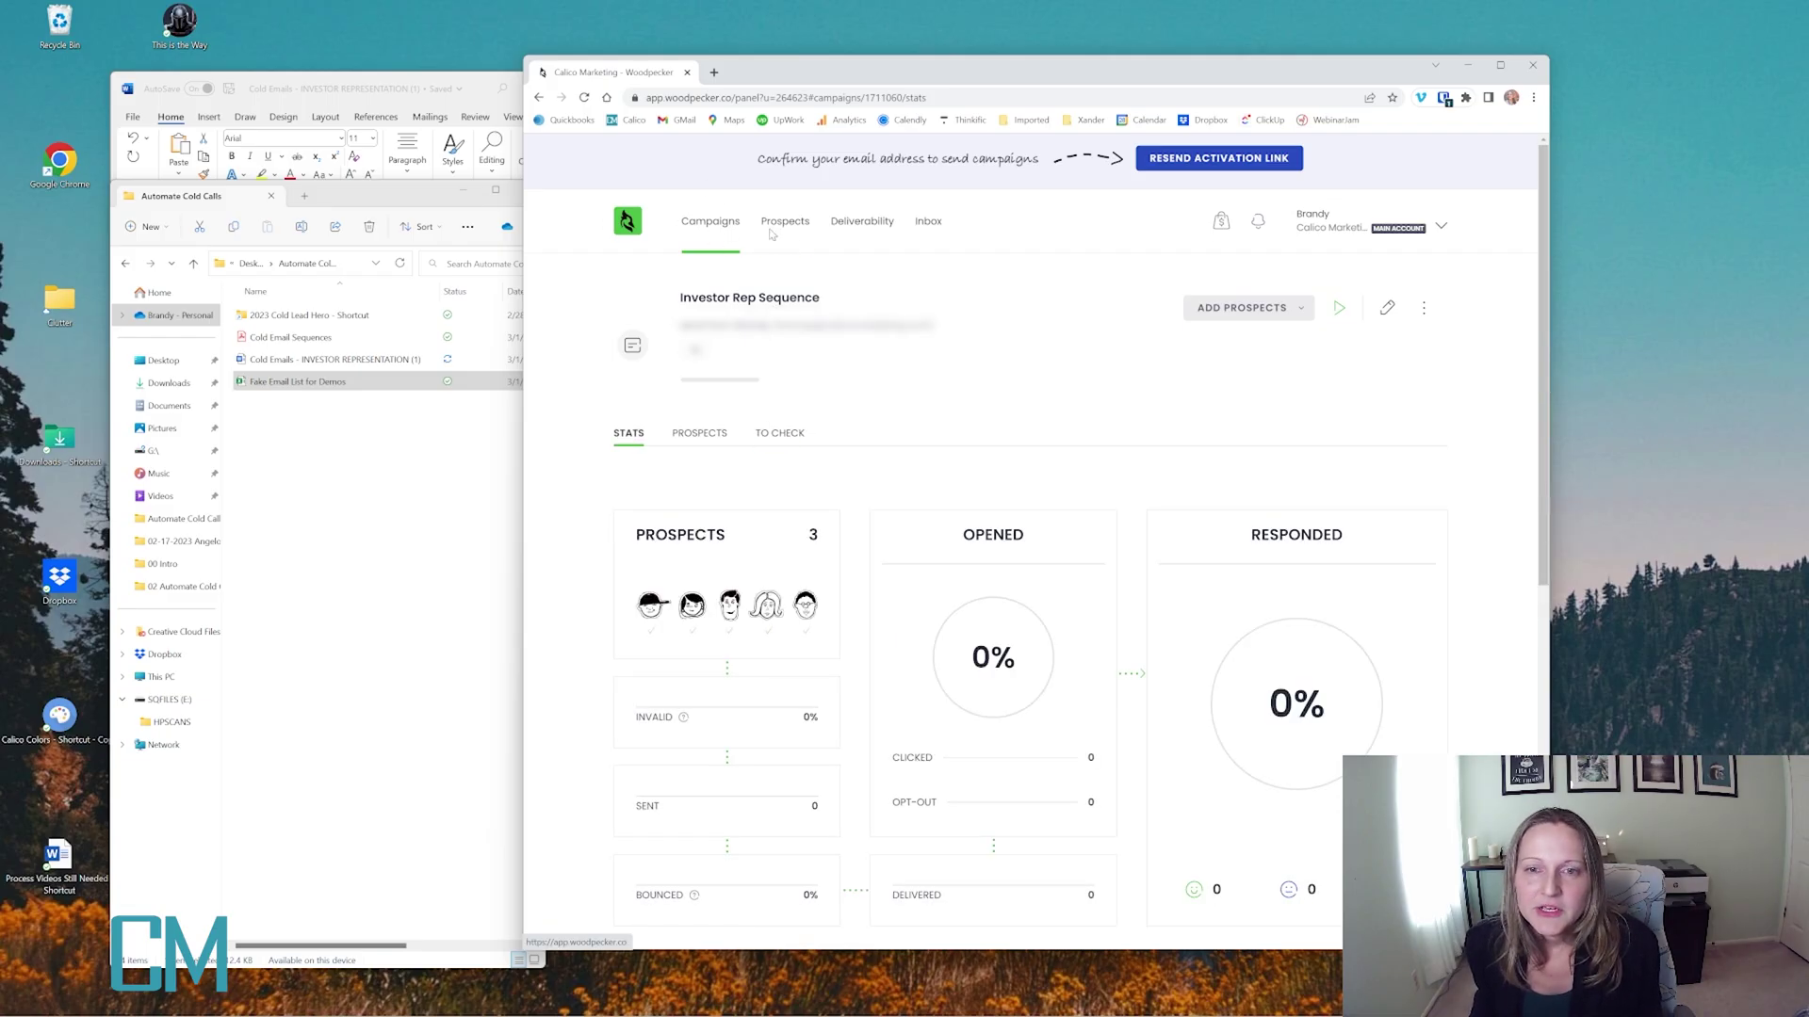
click(927, 223)
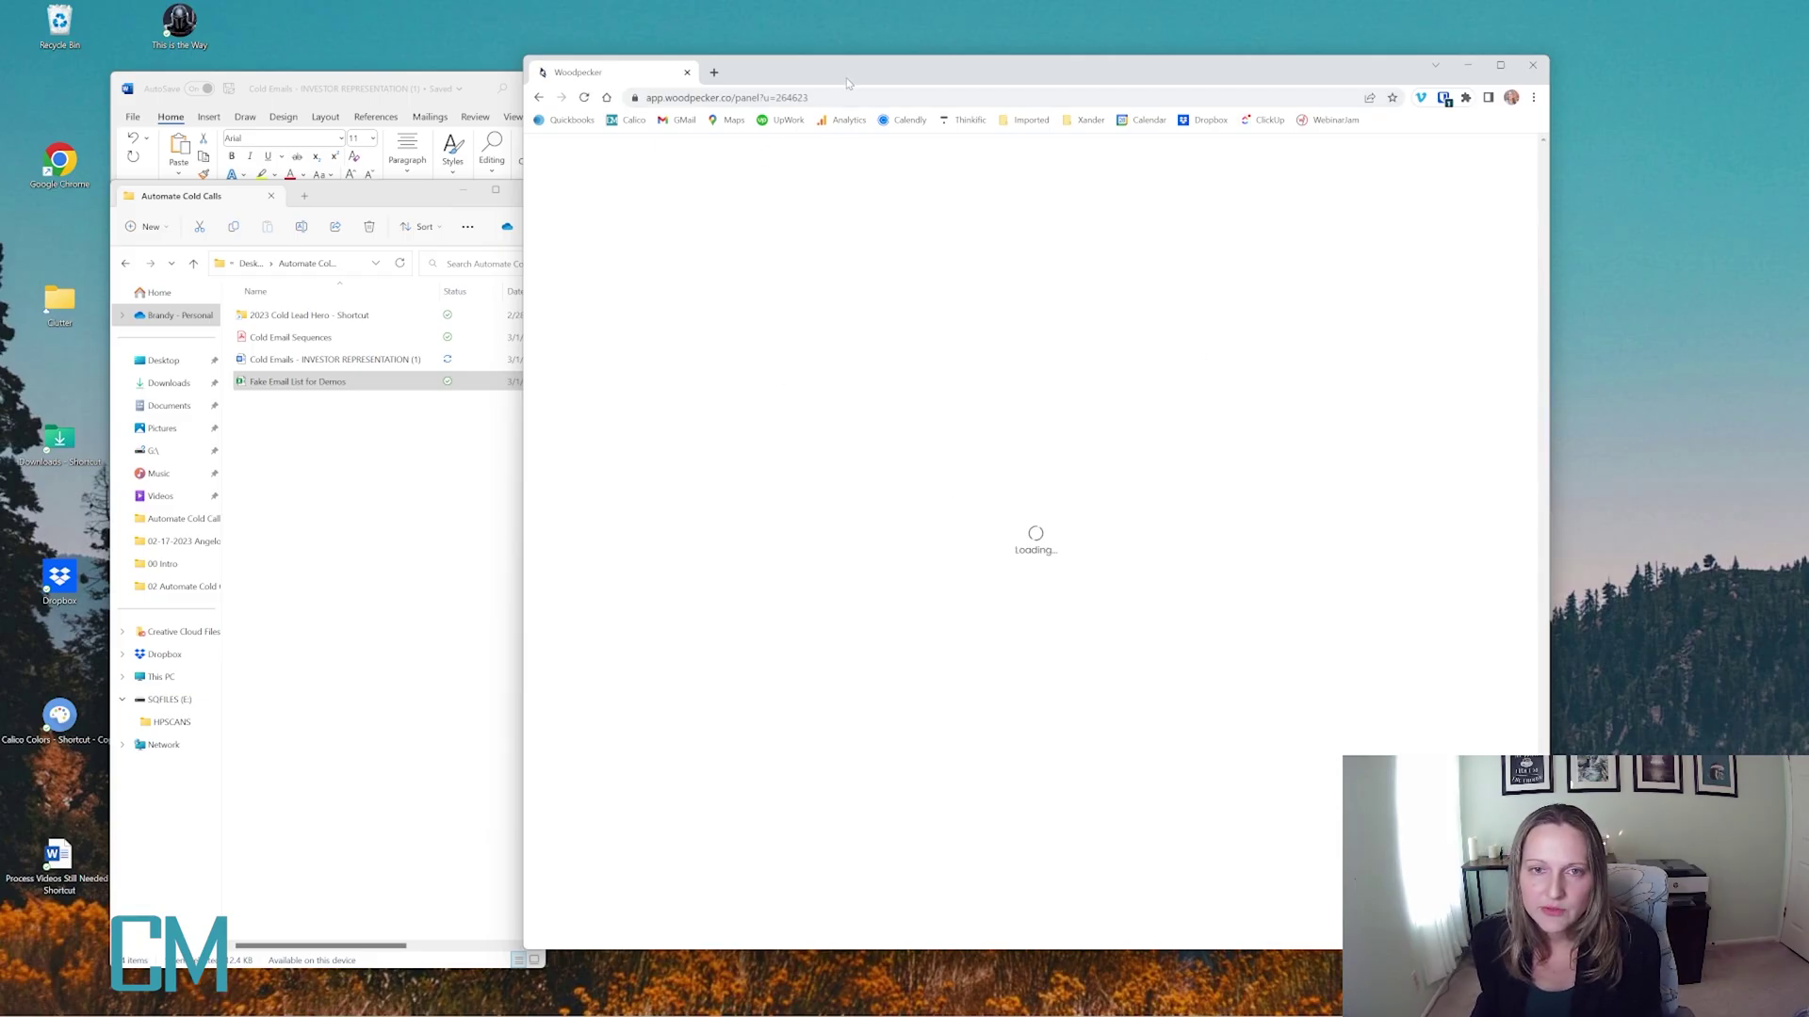
drag(847, 83, 840, 85)
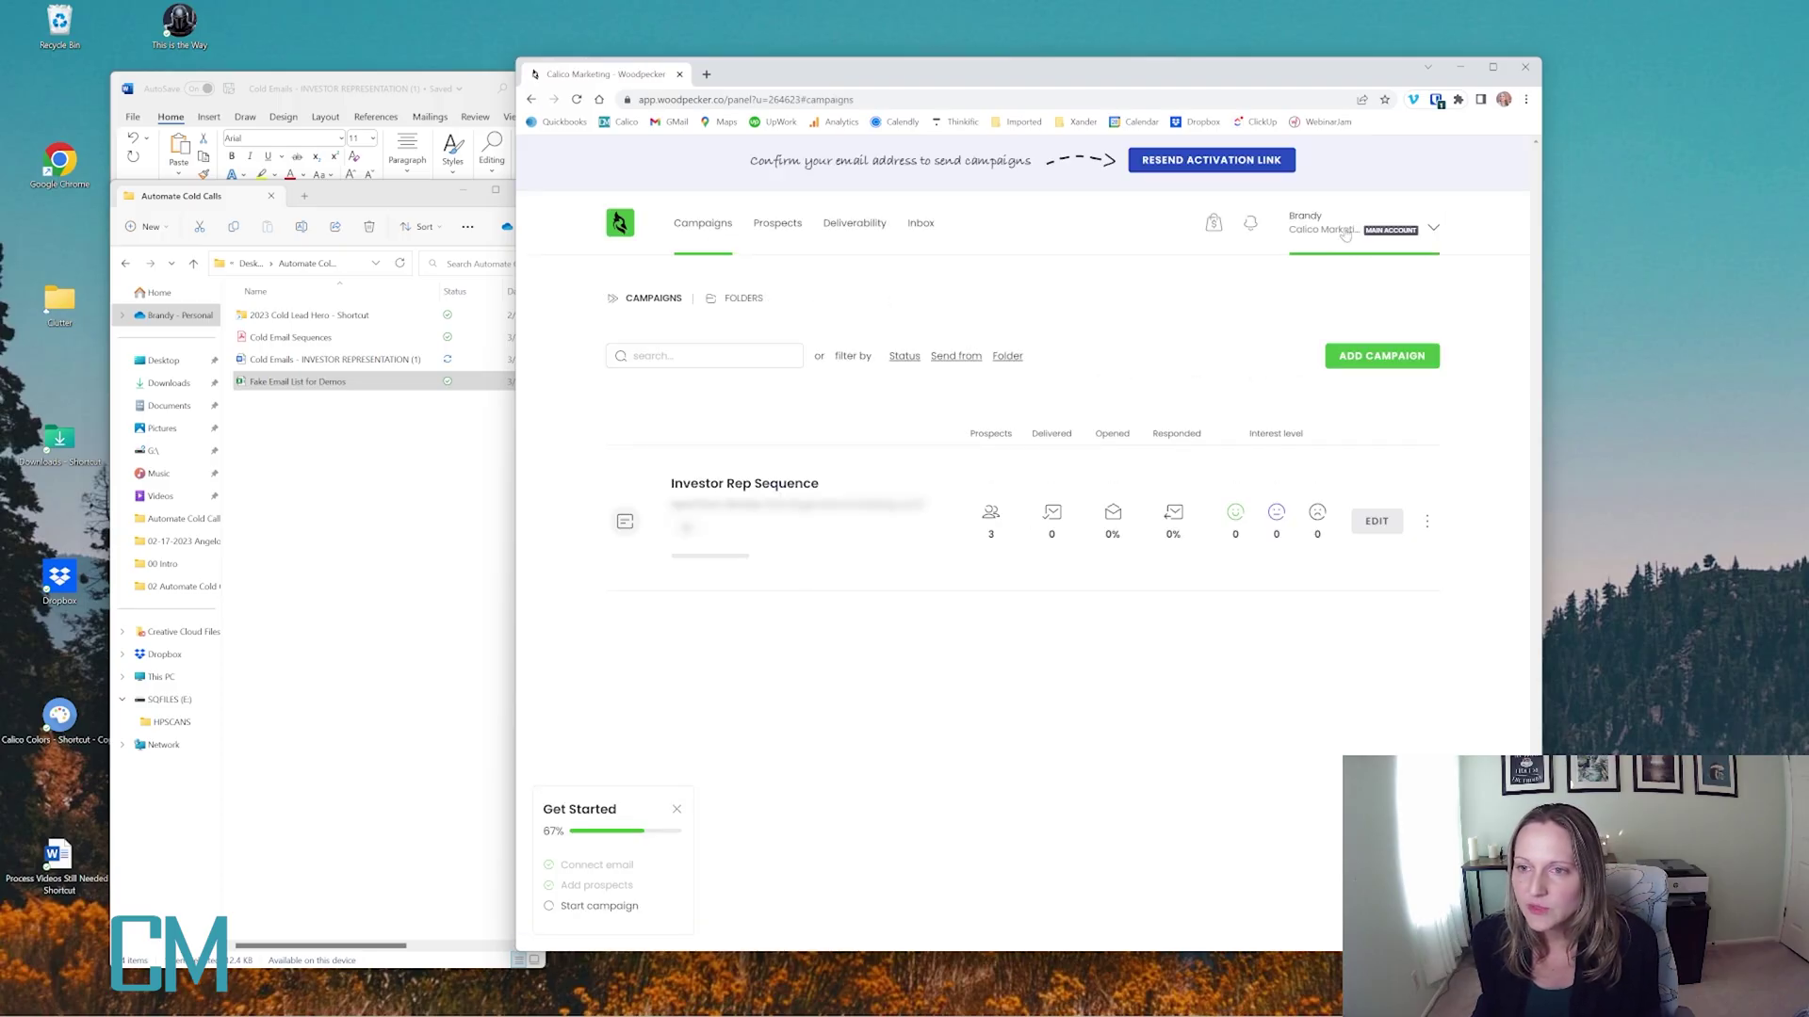
Open the Reports section of the personal profile settings
click(1345, 235)
click(1323, 268)
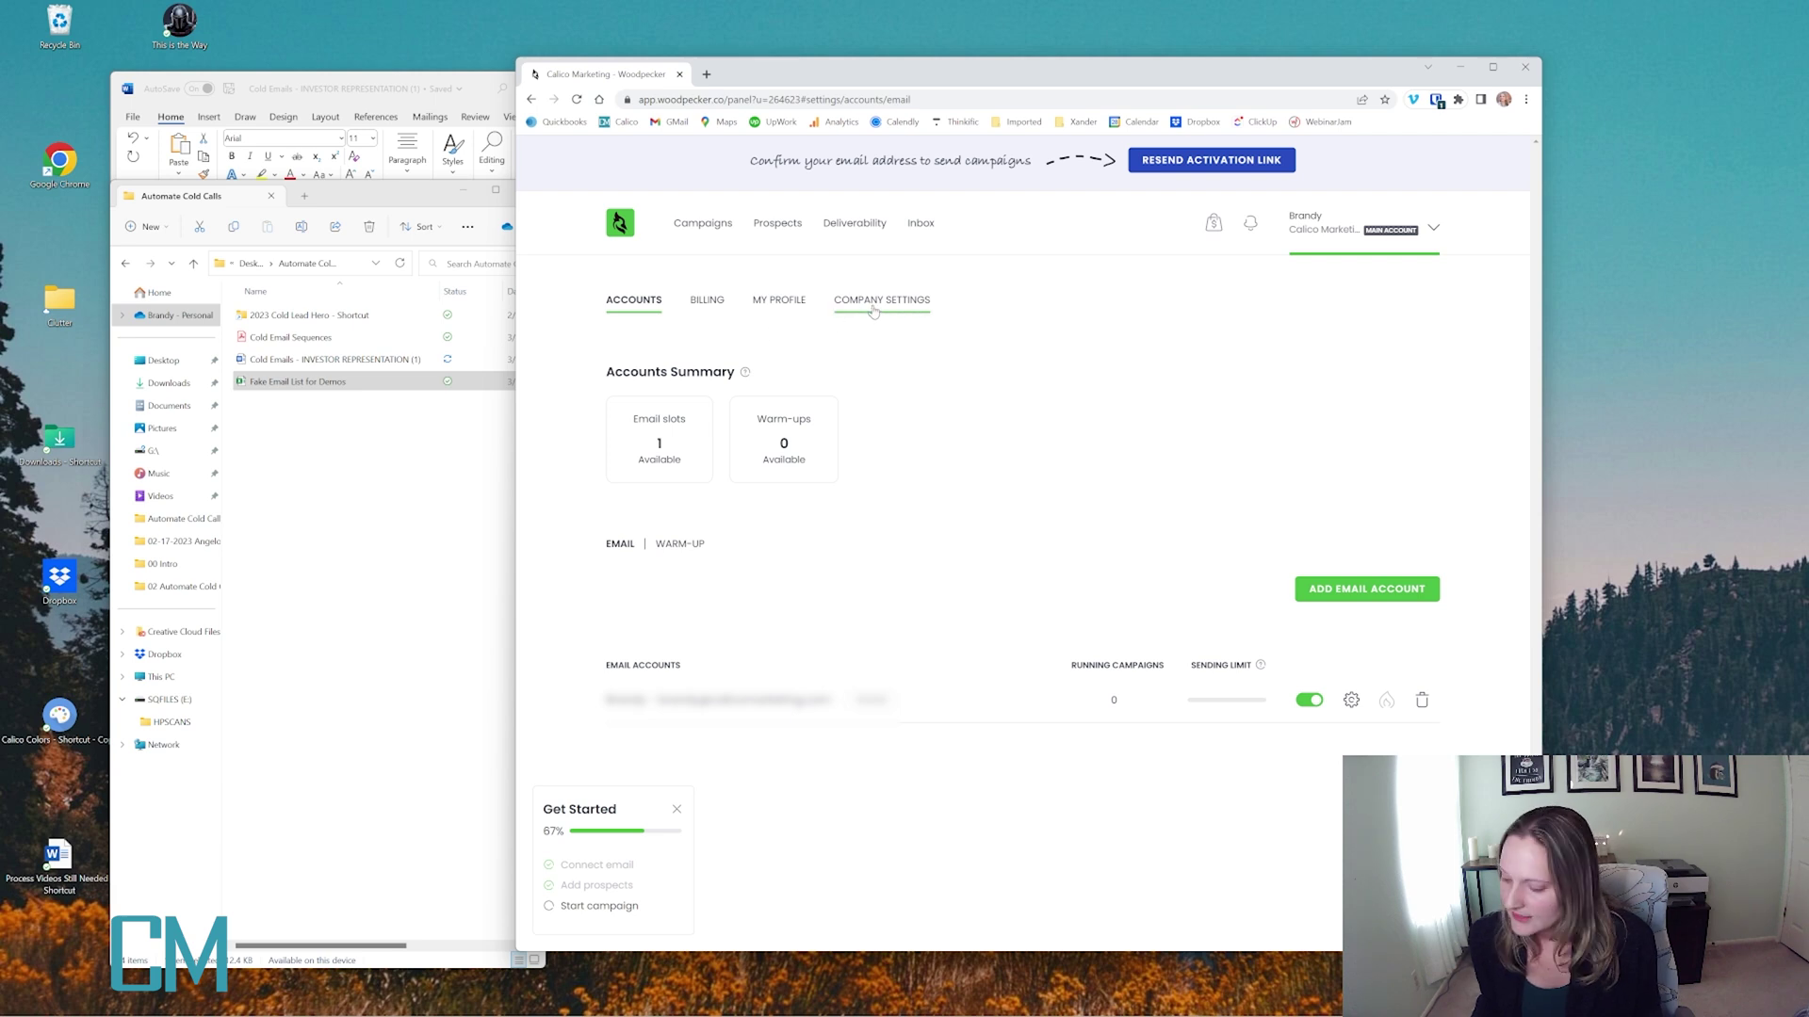
click(789, 312)
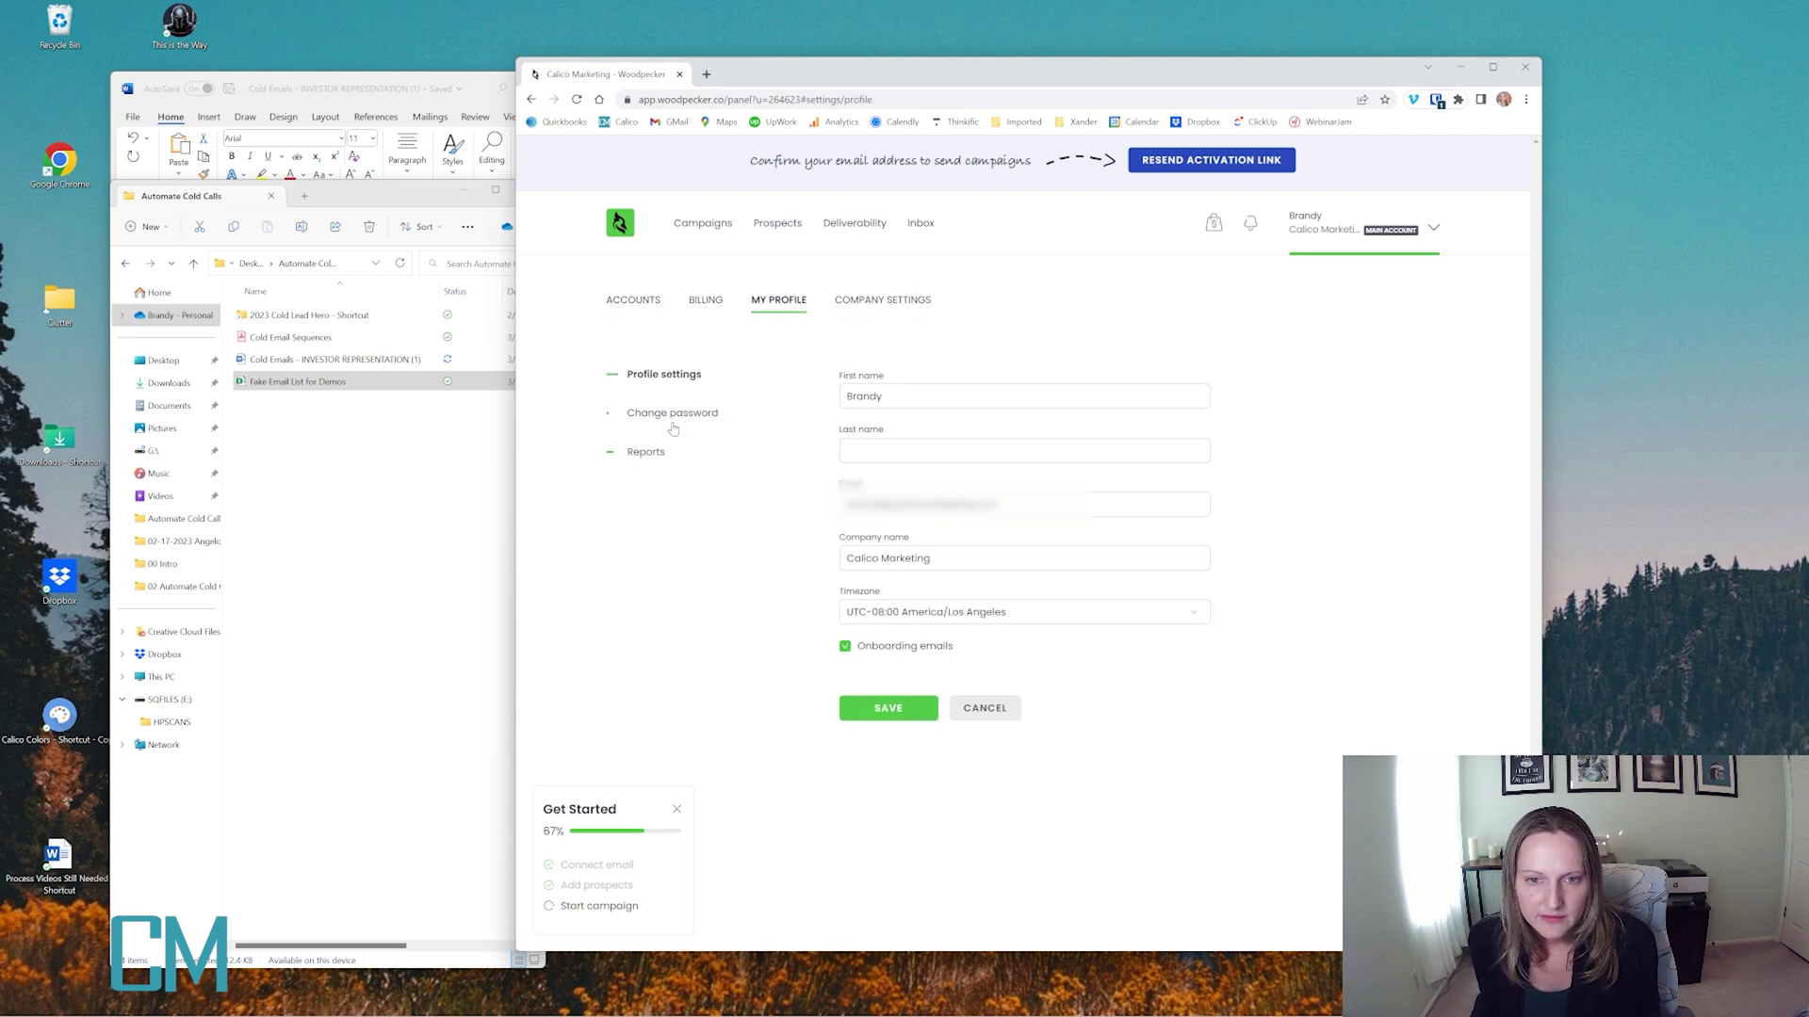
click(650, 456)
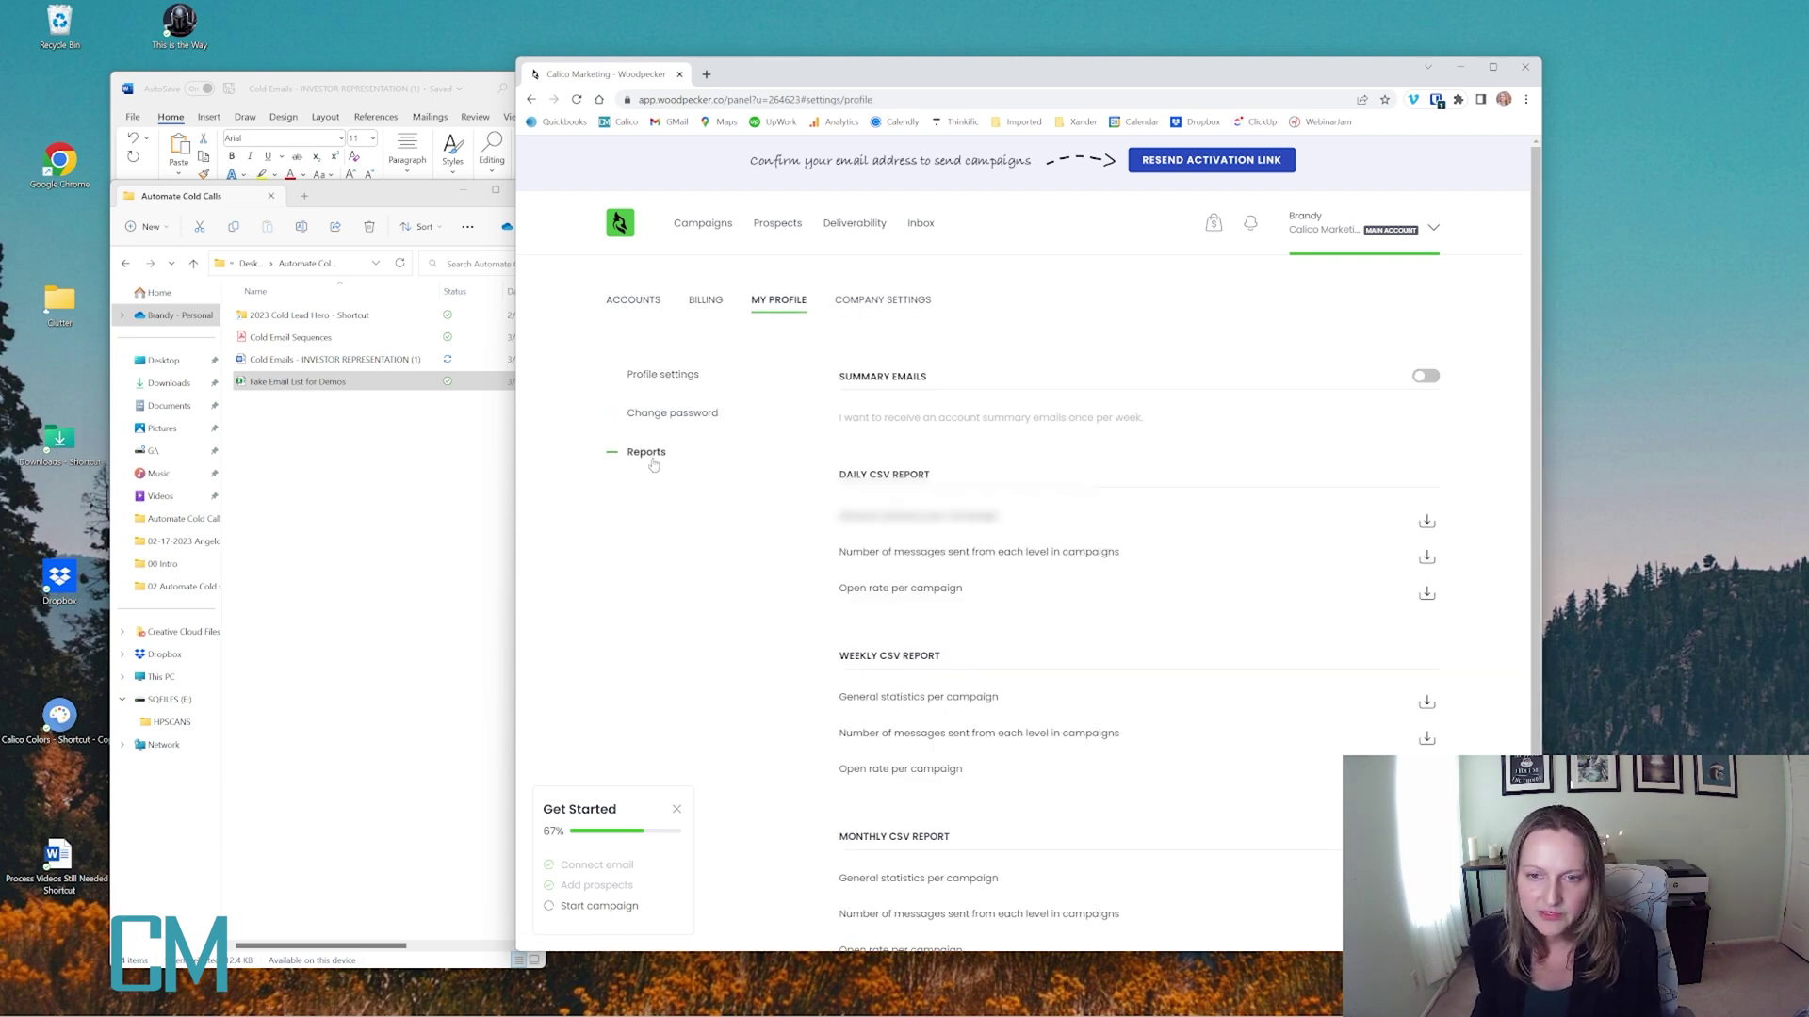
Try switching on the weekly account summary emails, review the daily, weekly and monthly CSV reports, and switch the emails off again
click(1426, 378)
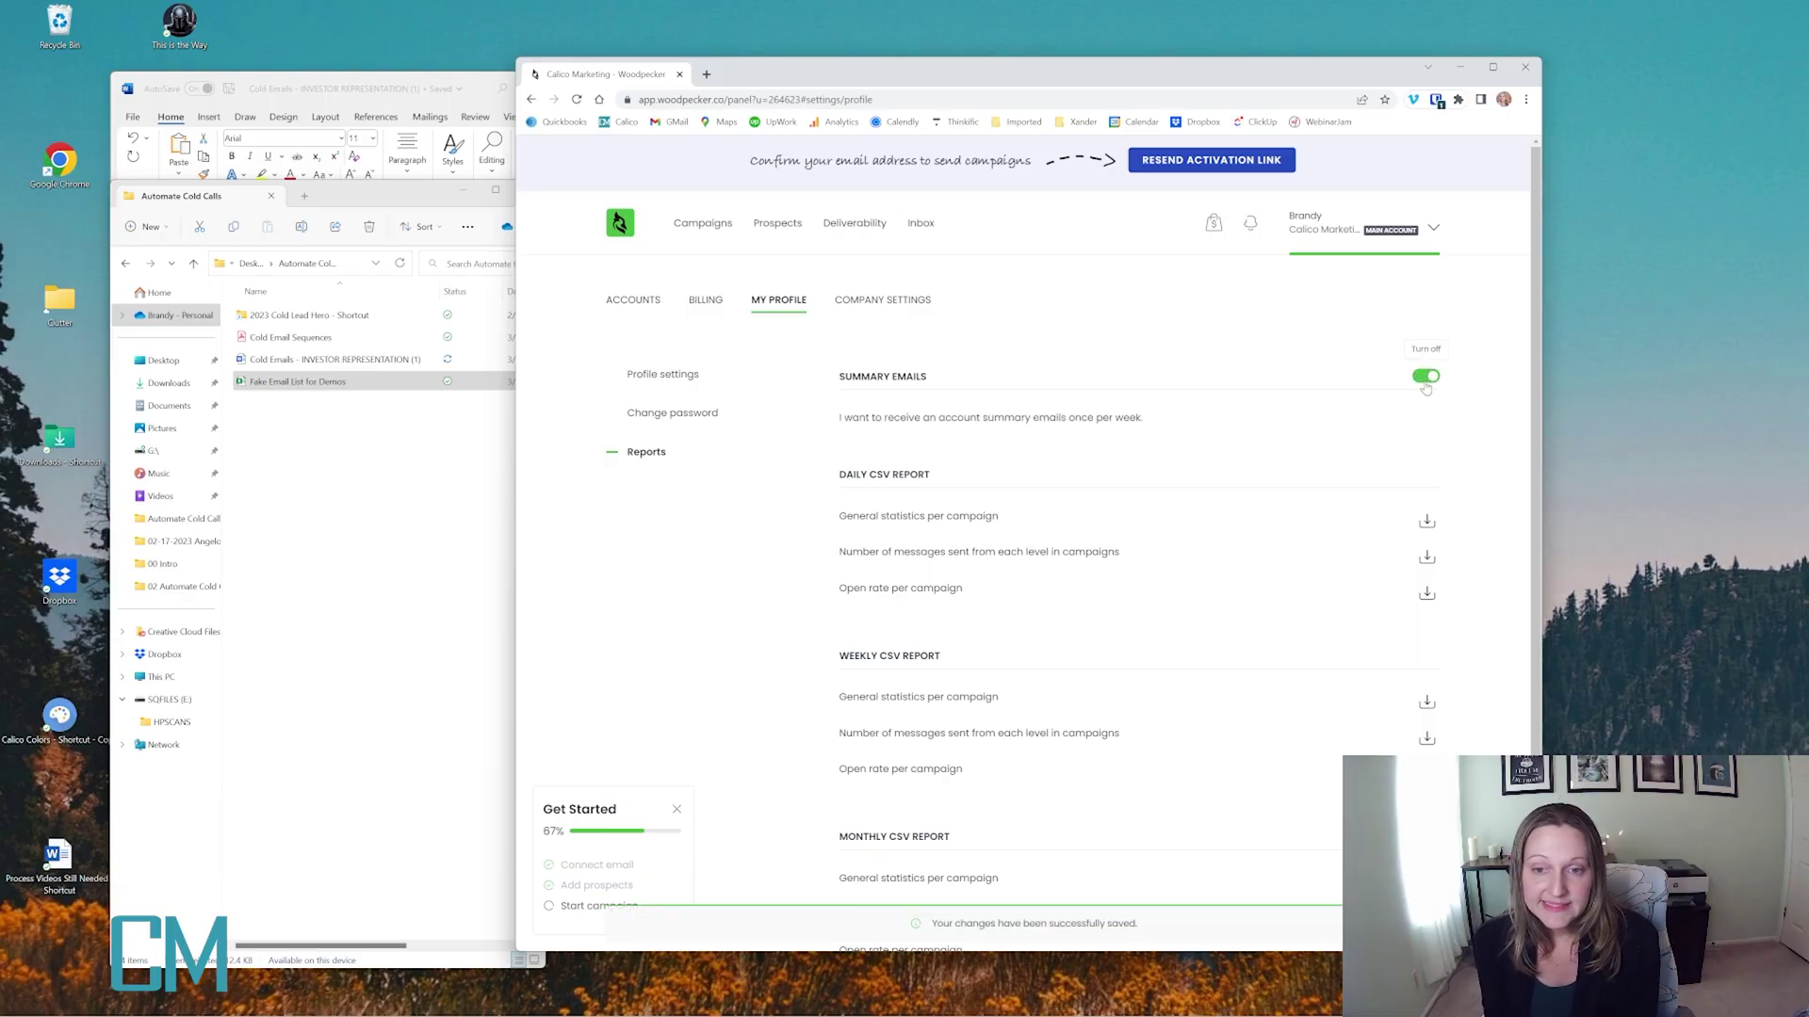
scroll(1277, 716, down, 1)
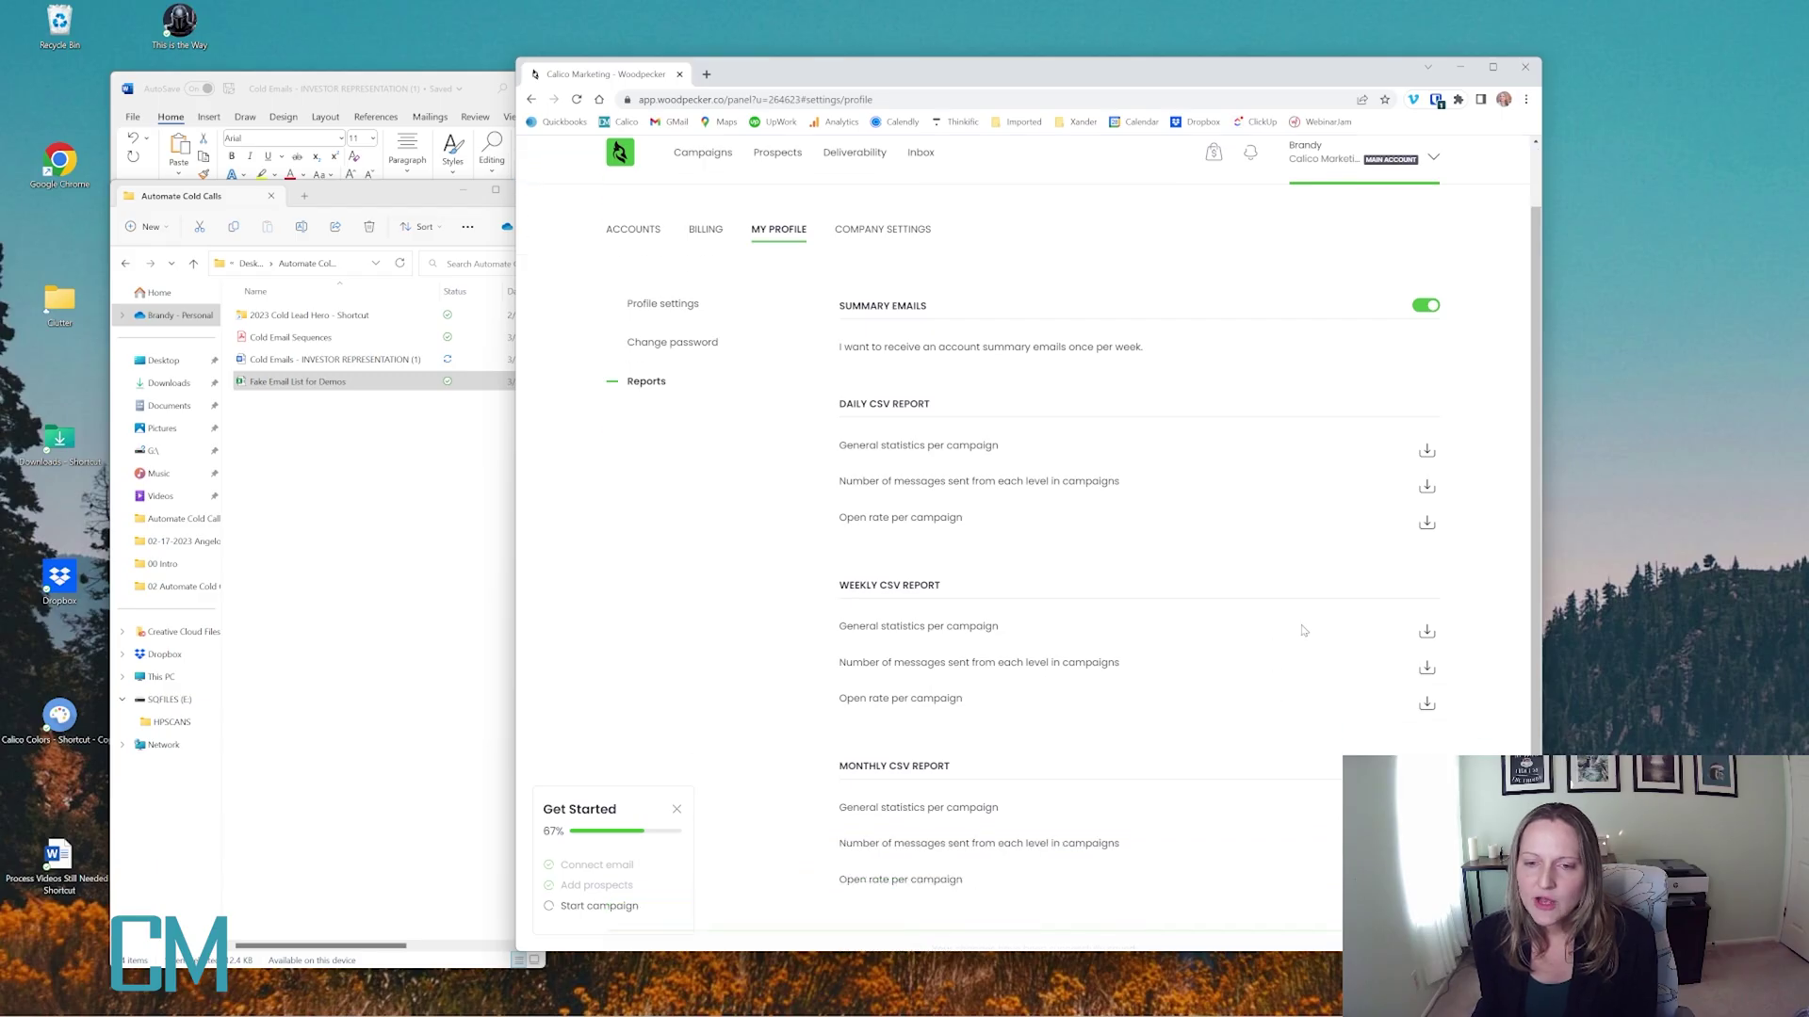
scroll(1074, 510, down, 1)
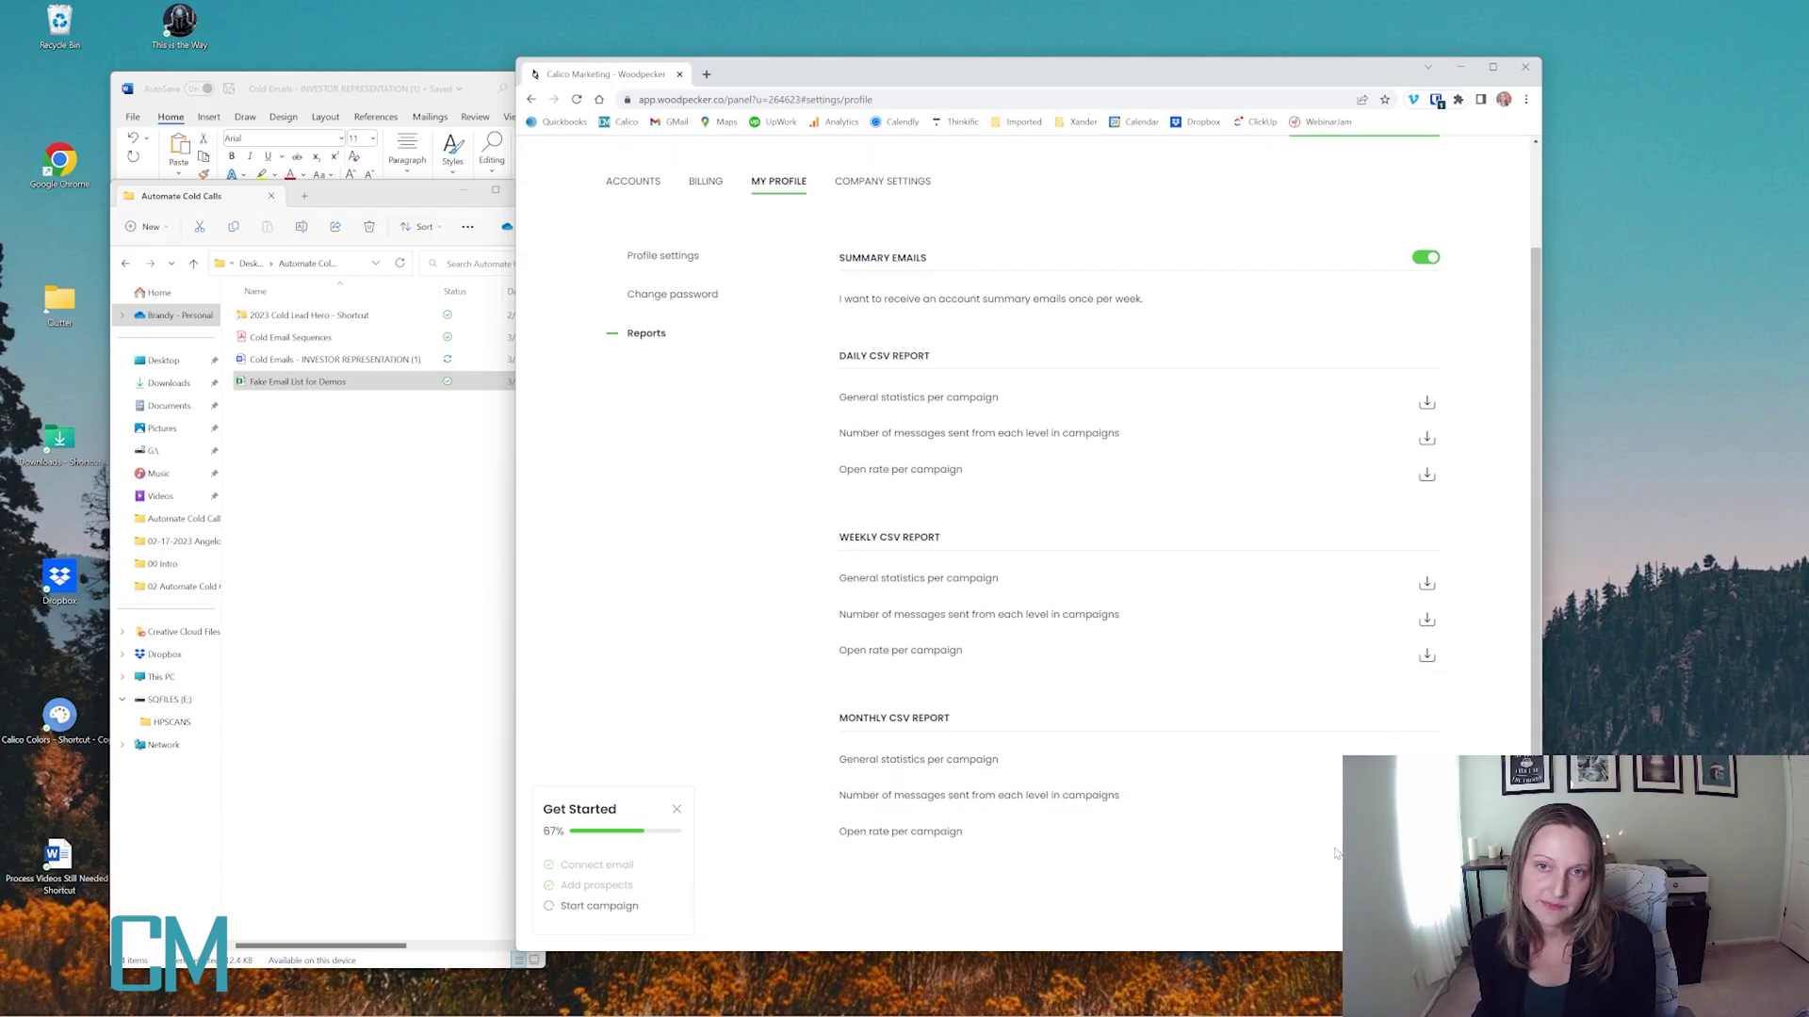
scroll(1286, 789, up, 2)
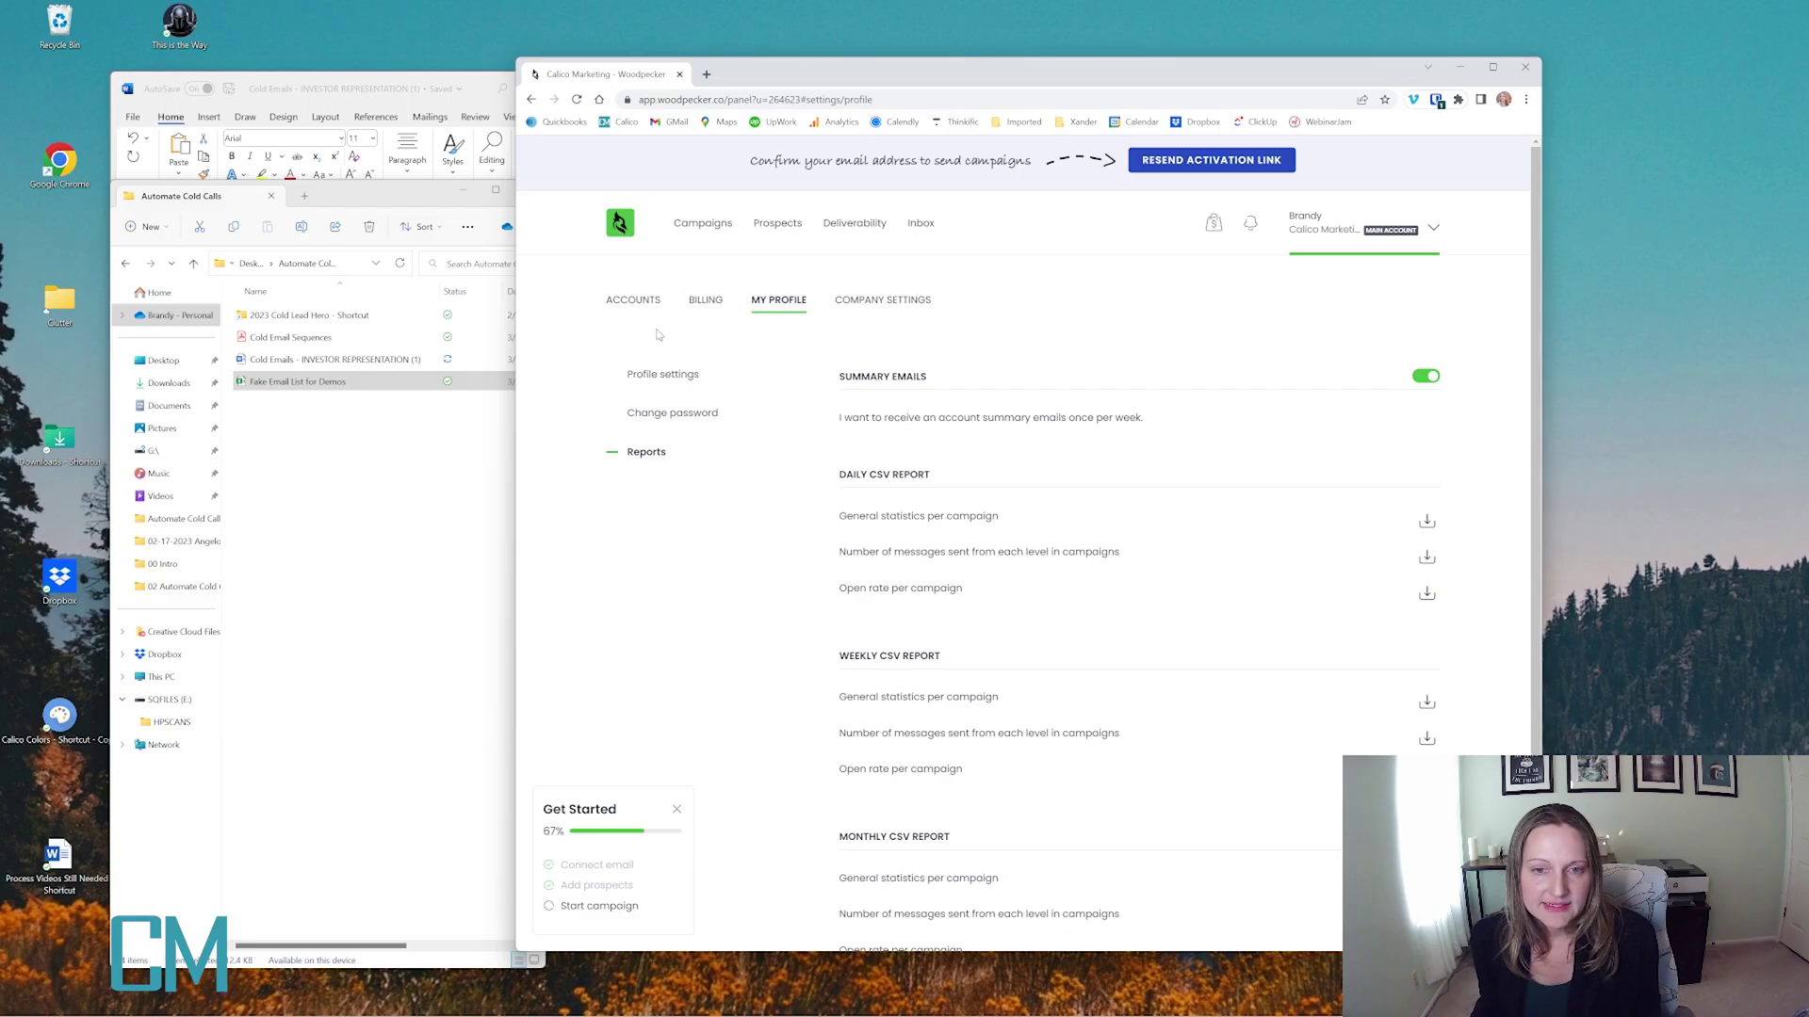
click(1424, 377)
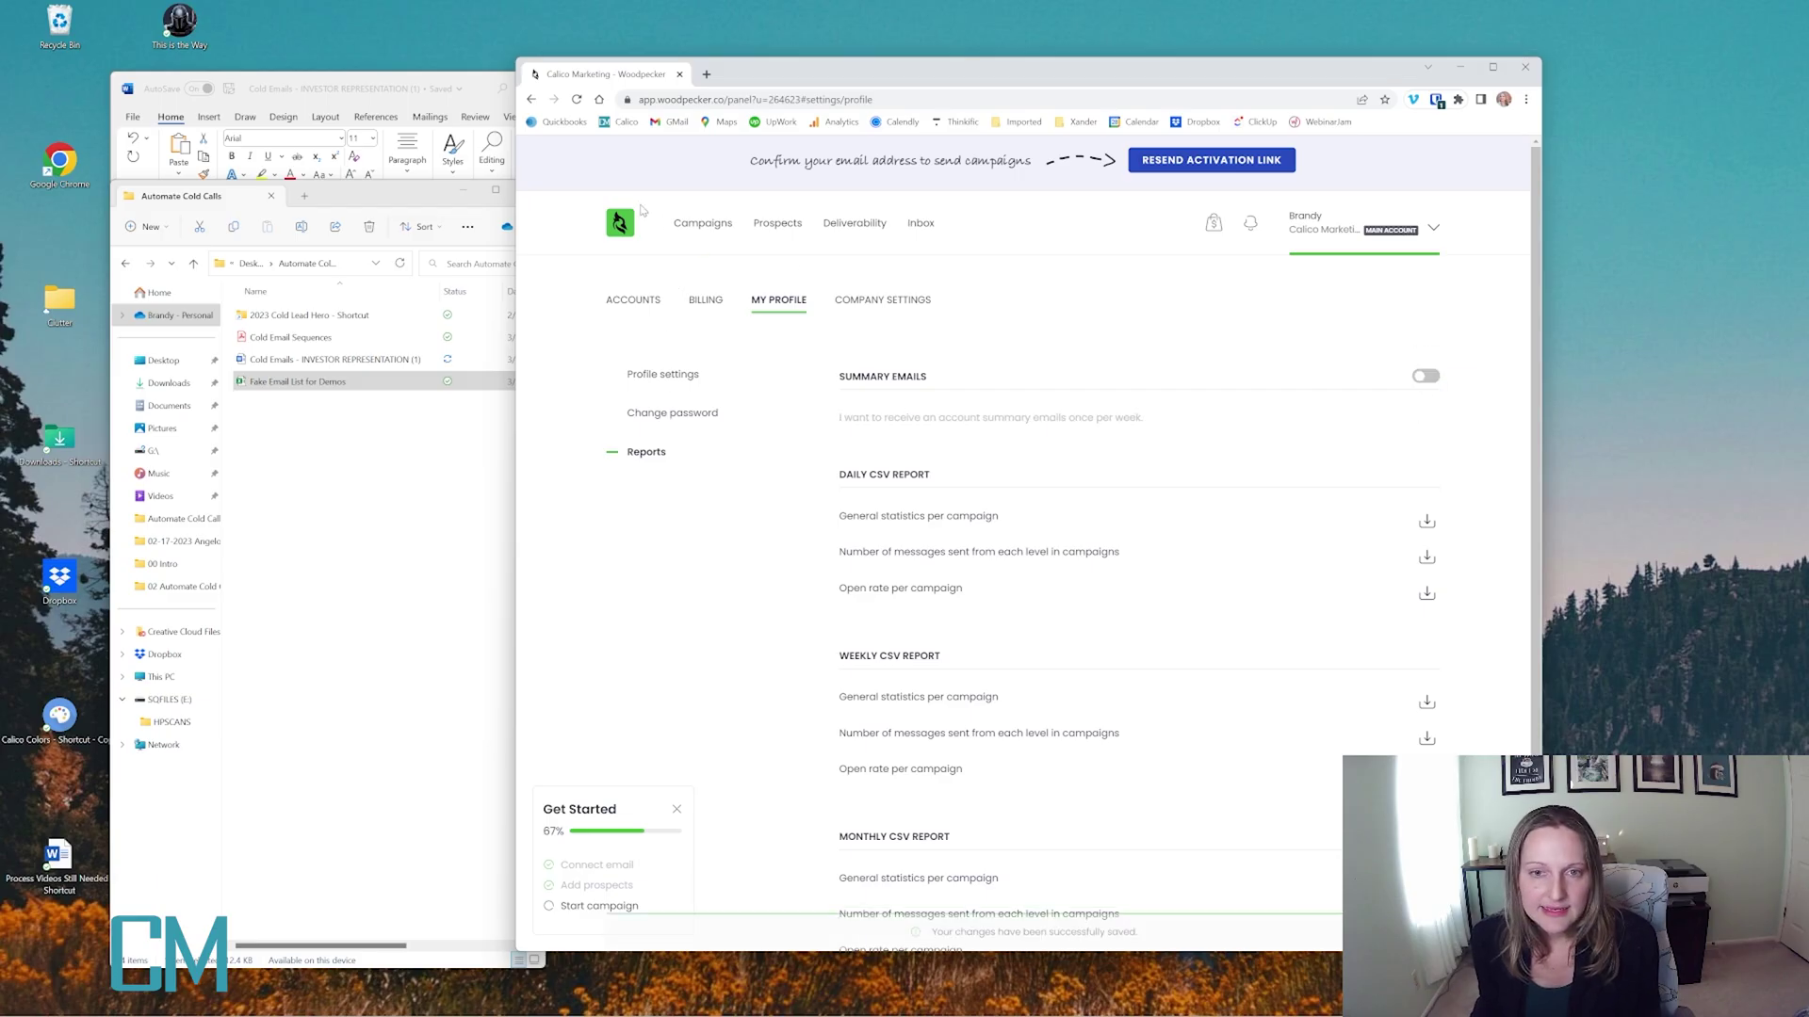
Return to the campaign list and open the Investor Rep Sequence's statistics
click(696, 223)
drag(833, 63, 850, 66)
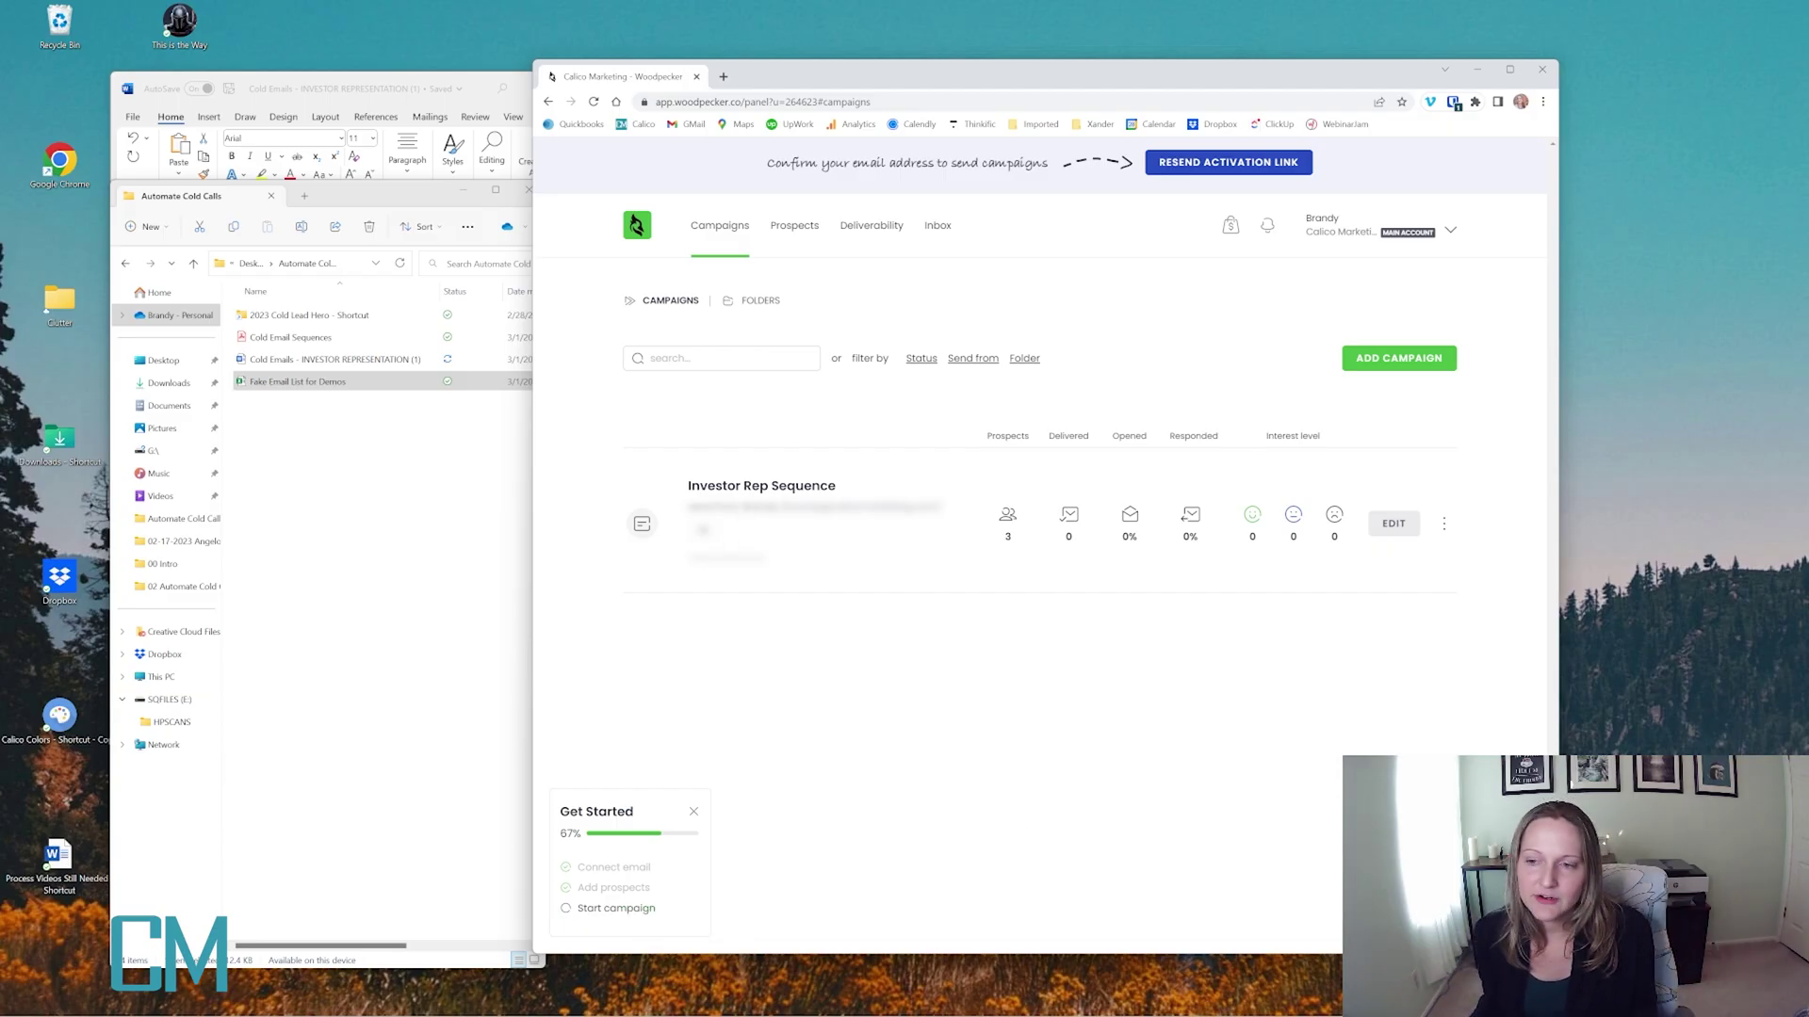
click(751, 490)
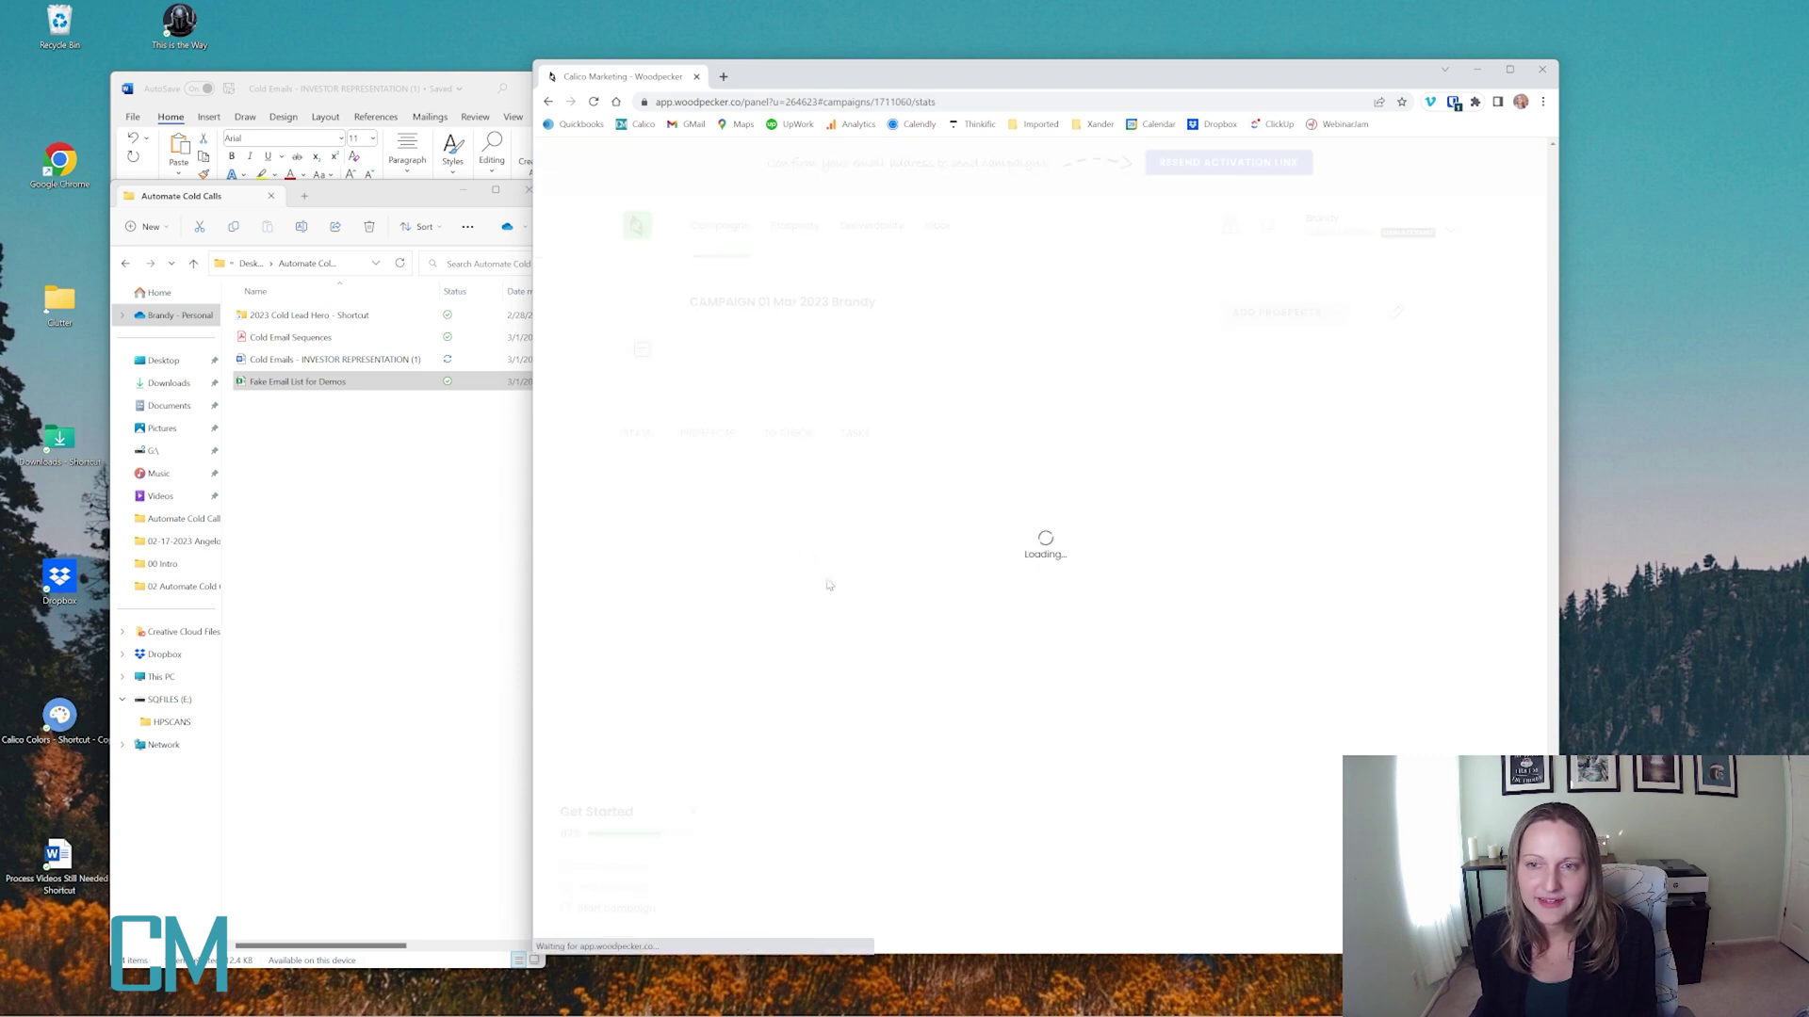